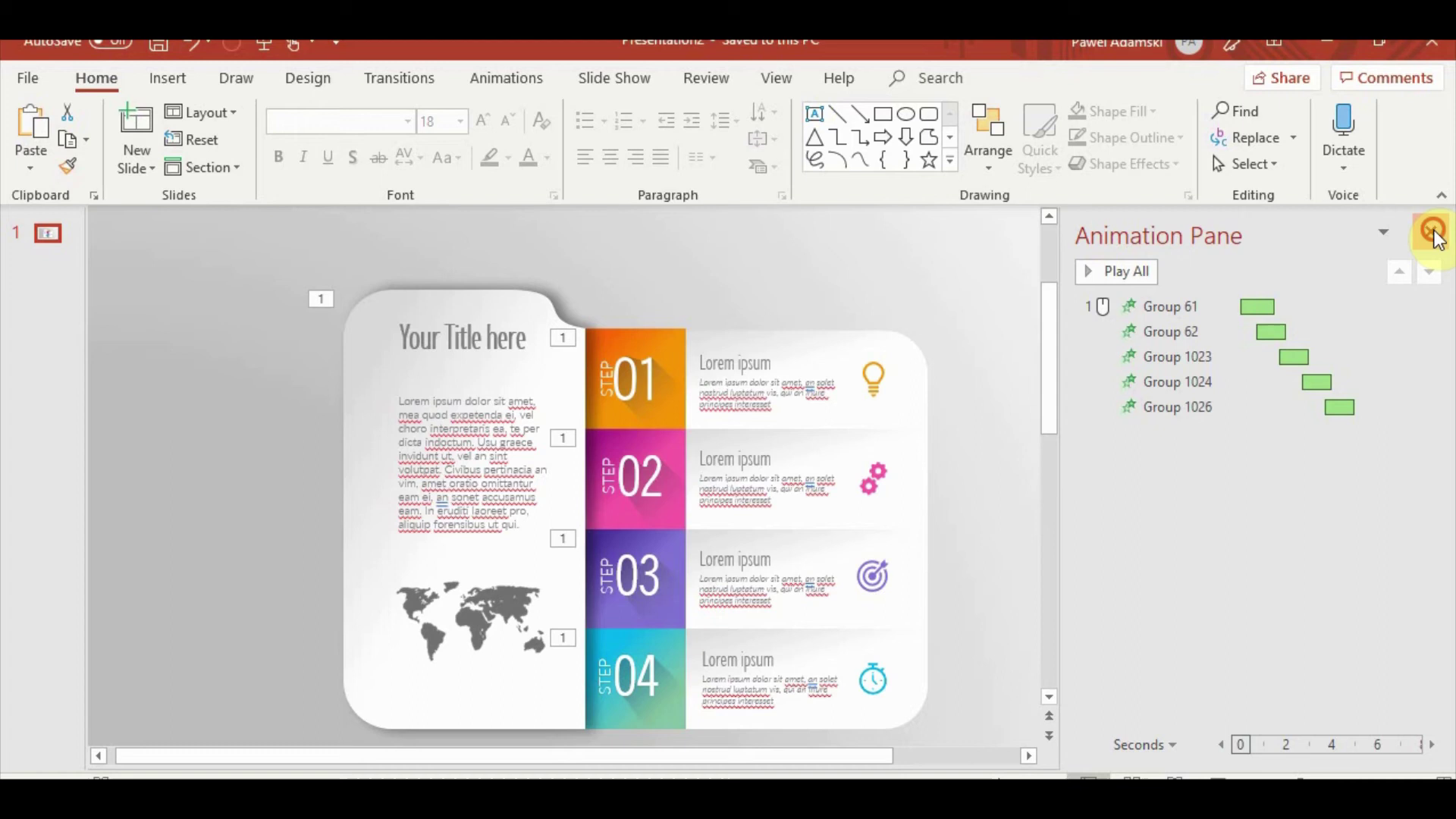
Close the Animation Pane and add a Blank-layout slide 2 after the infographic slide
click(1433, 227)
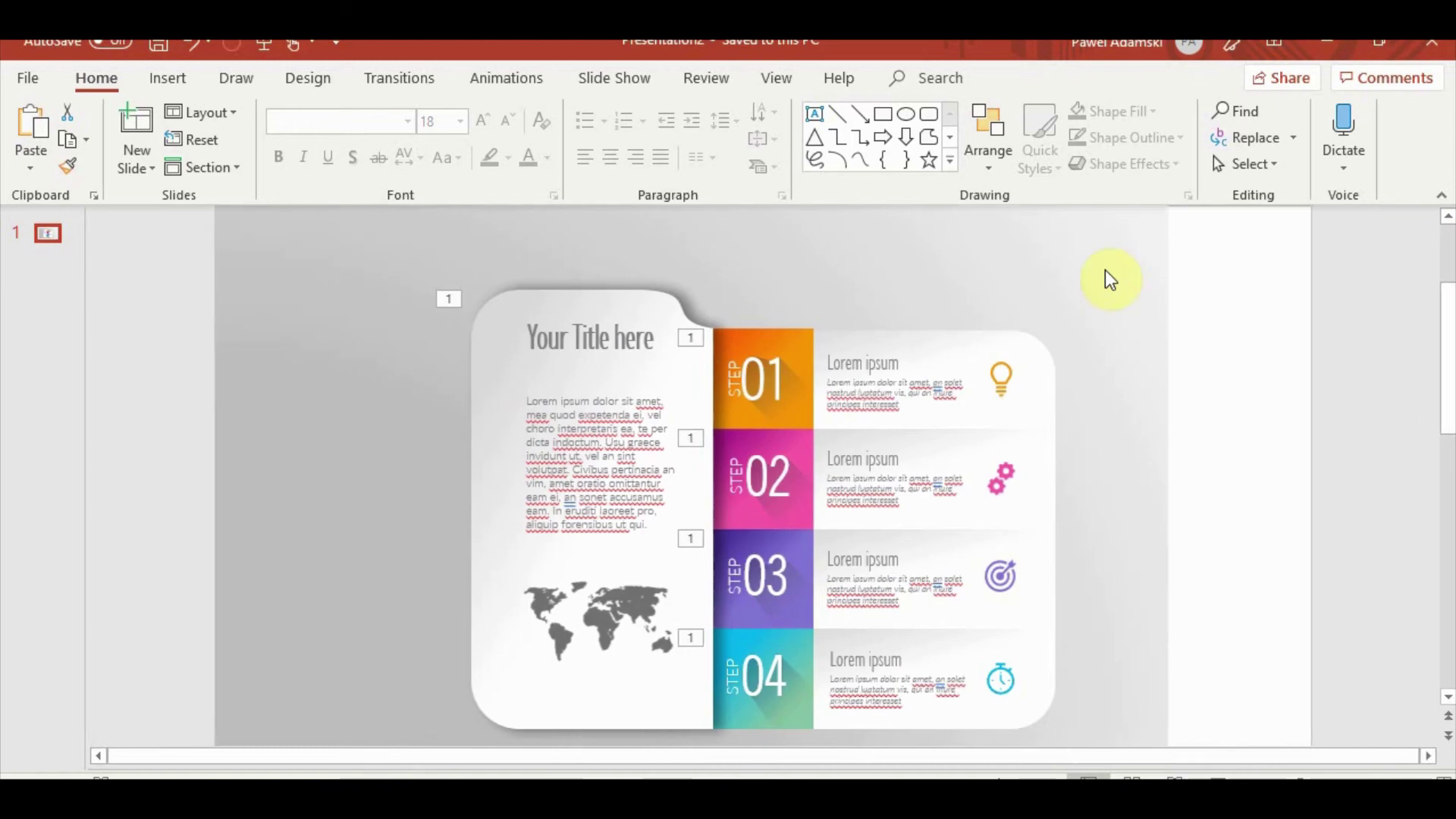
click(53, 261)
click(135, 171)
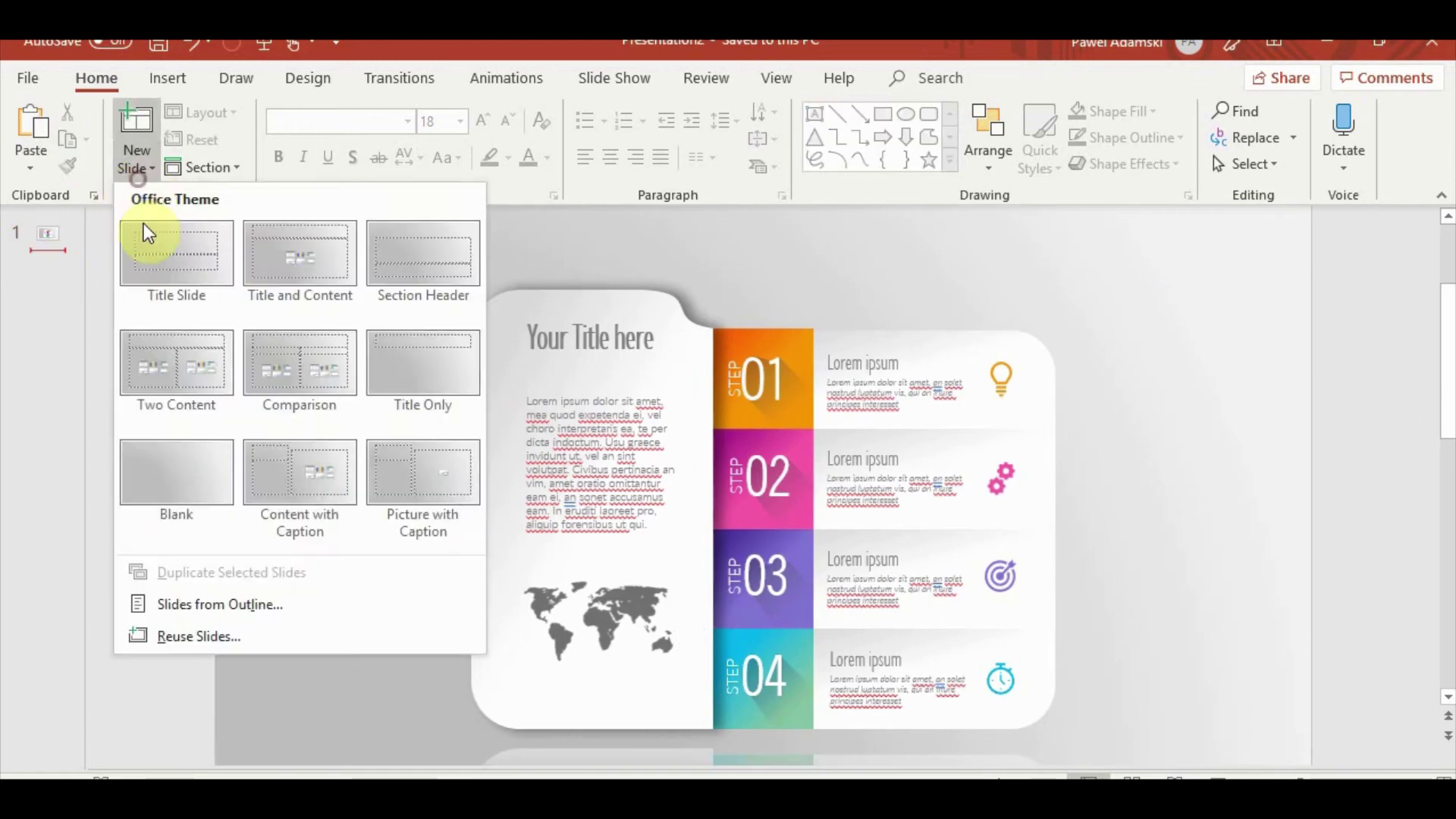
click(160, 483)
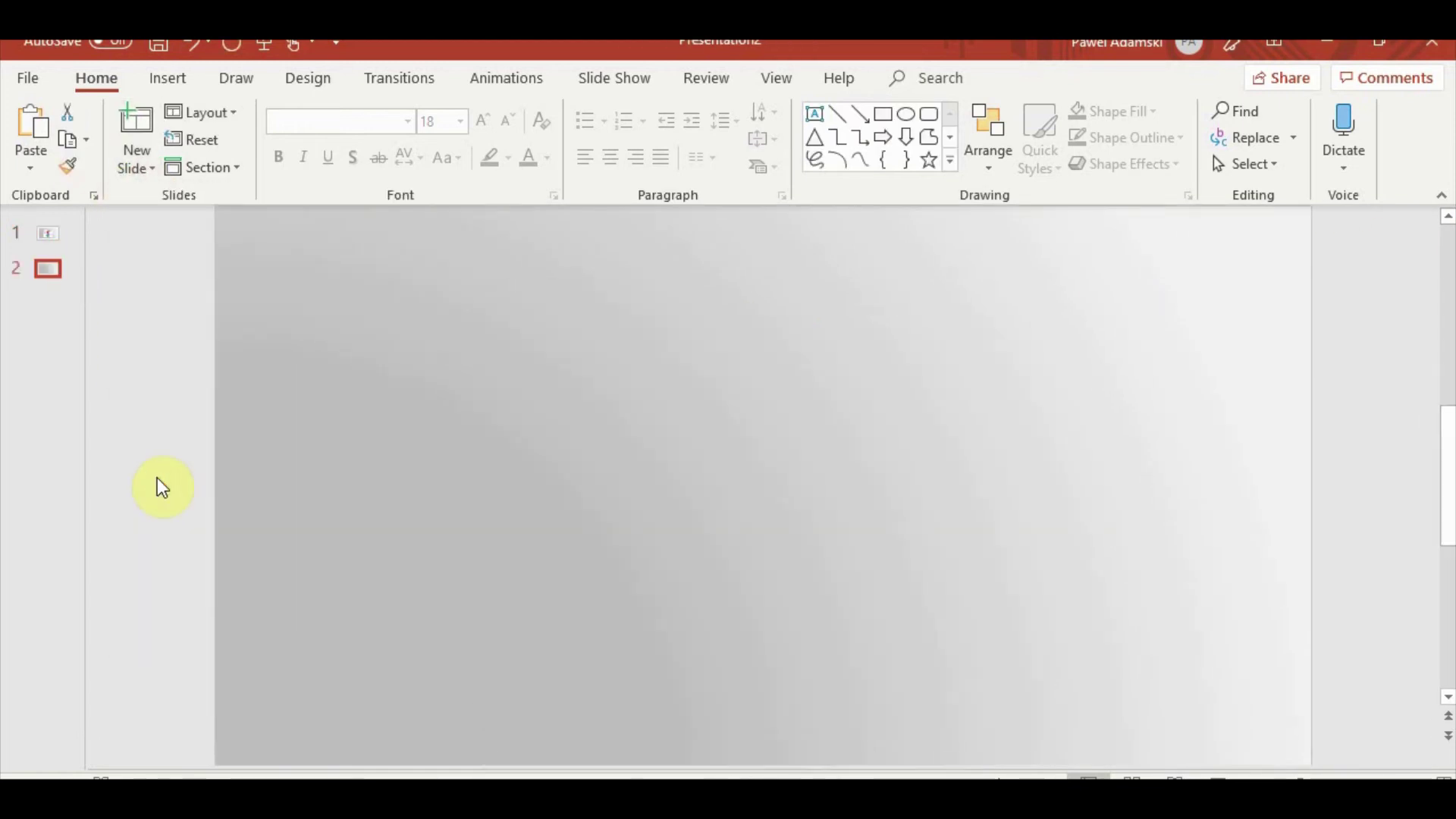
click(167, 78)
Draw a 2.68-inch oval circle and centre it on slide 2
click(366, 155)
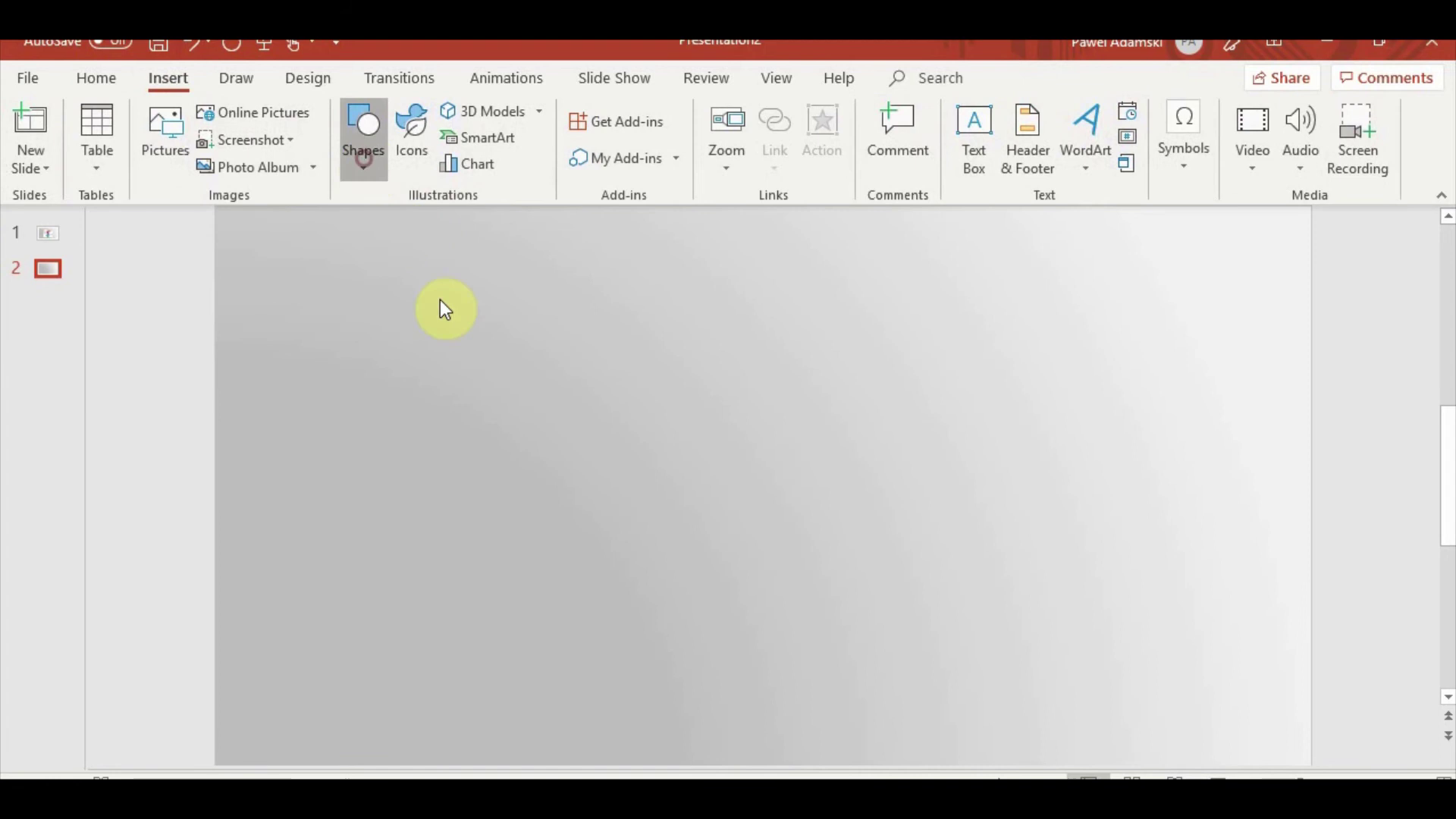
click(443, 228)
drag(649, 408, 868, 566)
mouse_move(799, 507)
mouse_down()
mouse_move(797, 550)
mouse_move(808, 518)
mouse_up()
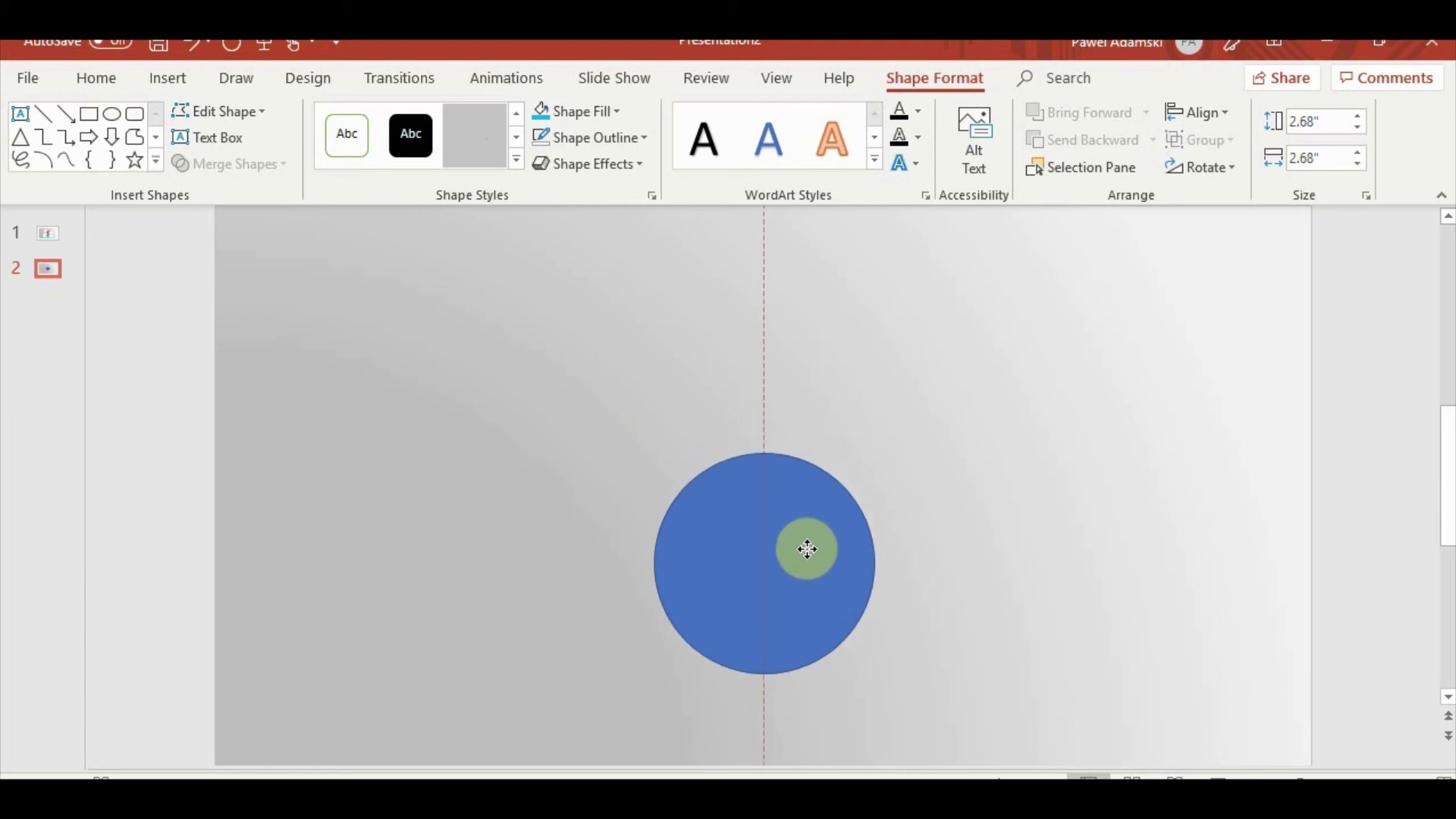
drag(809, 518, 806, 562)
Format-paint slide 1's white page-shape gradient and shadow onto the circle
scroll(946, 574, down, 2)
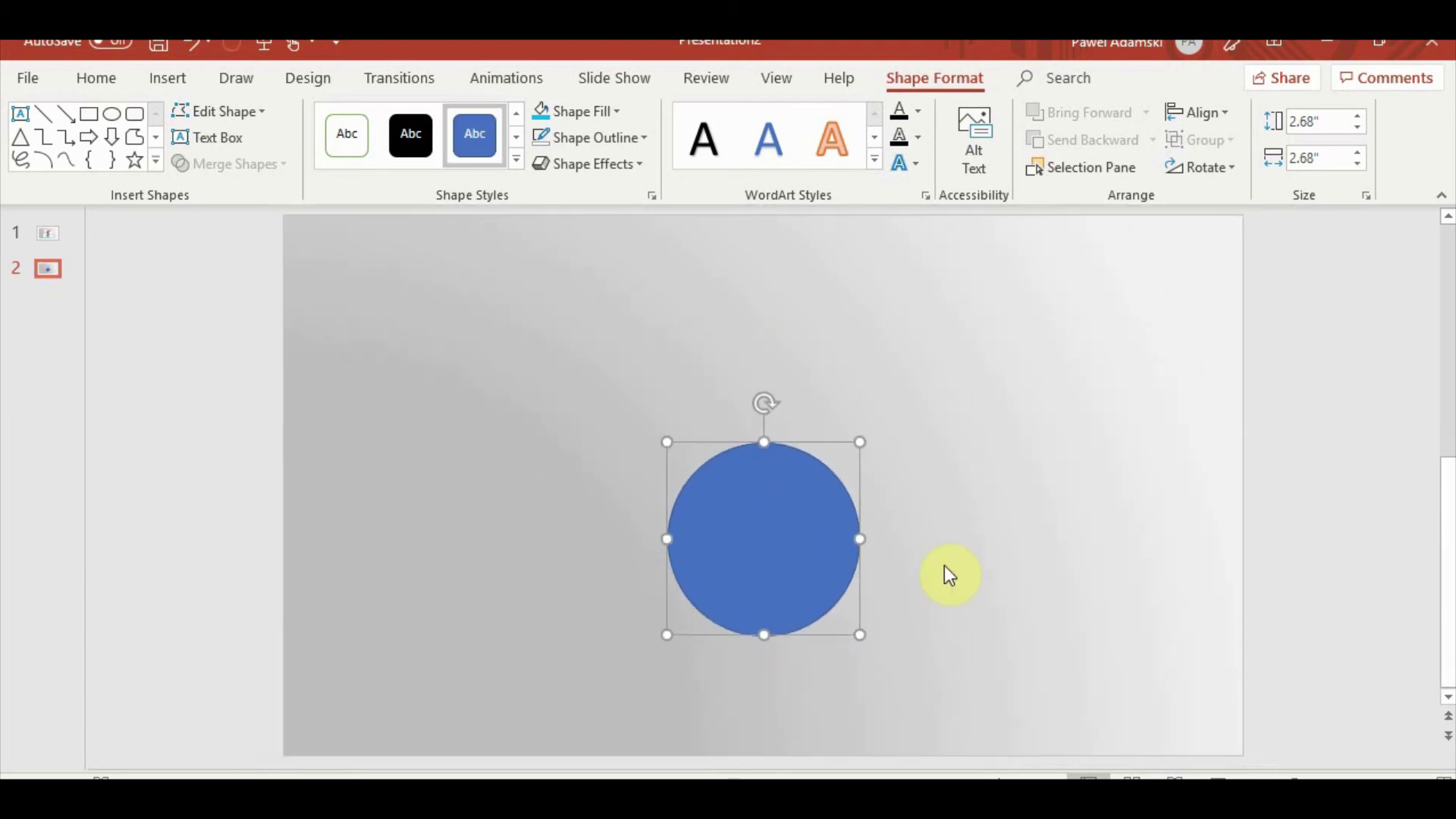
click(46, 234)
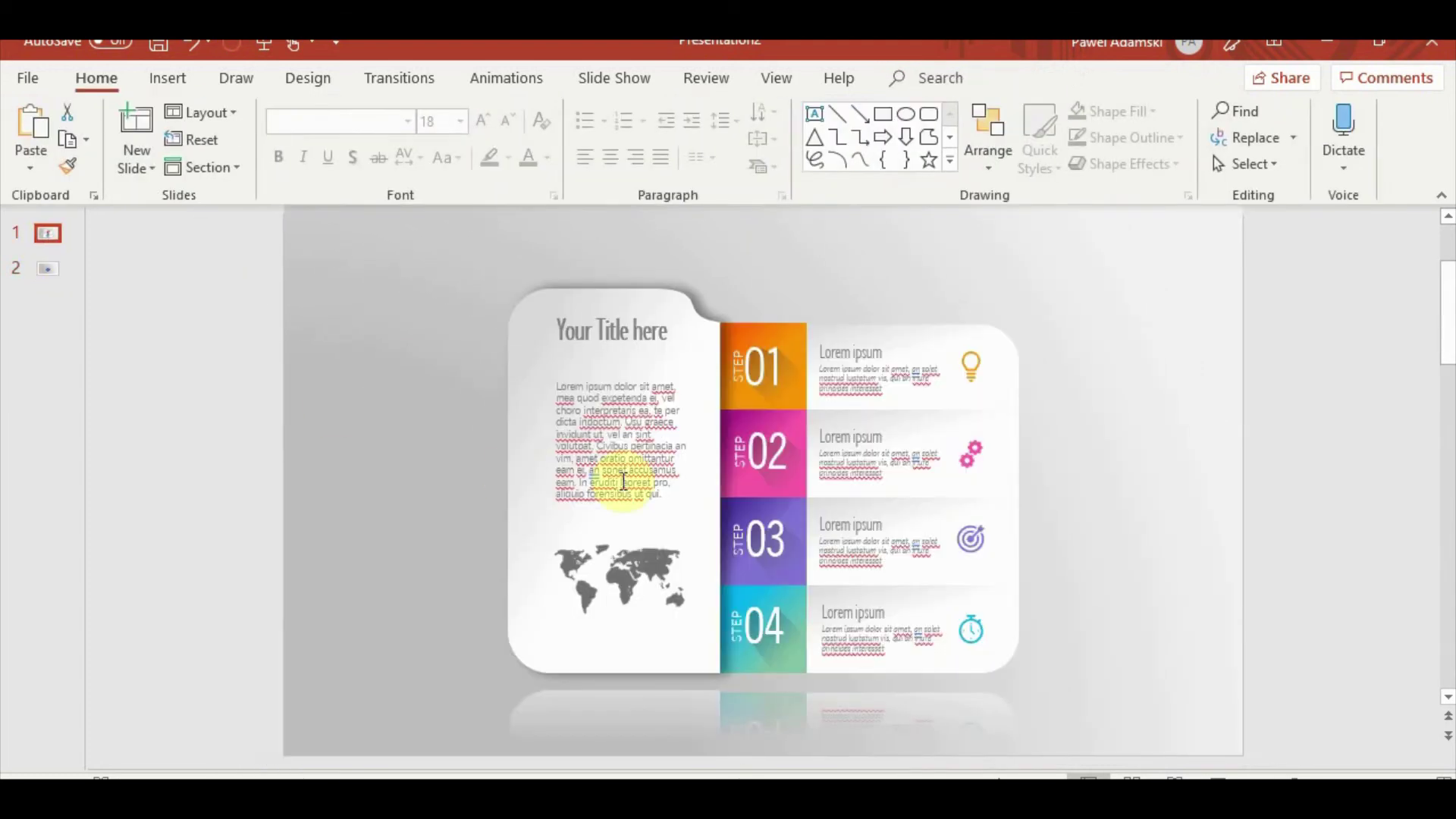
click(536, 568)
shift+click(536, 565)
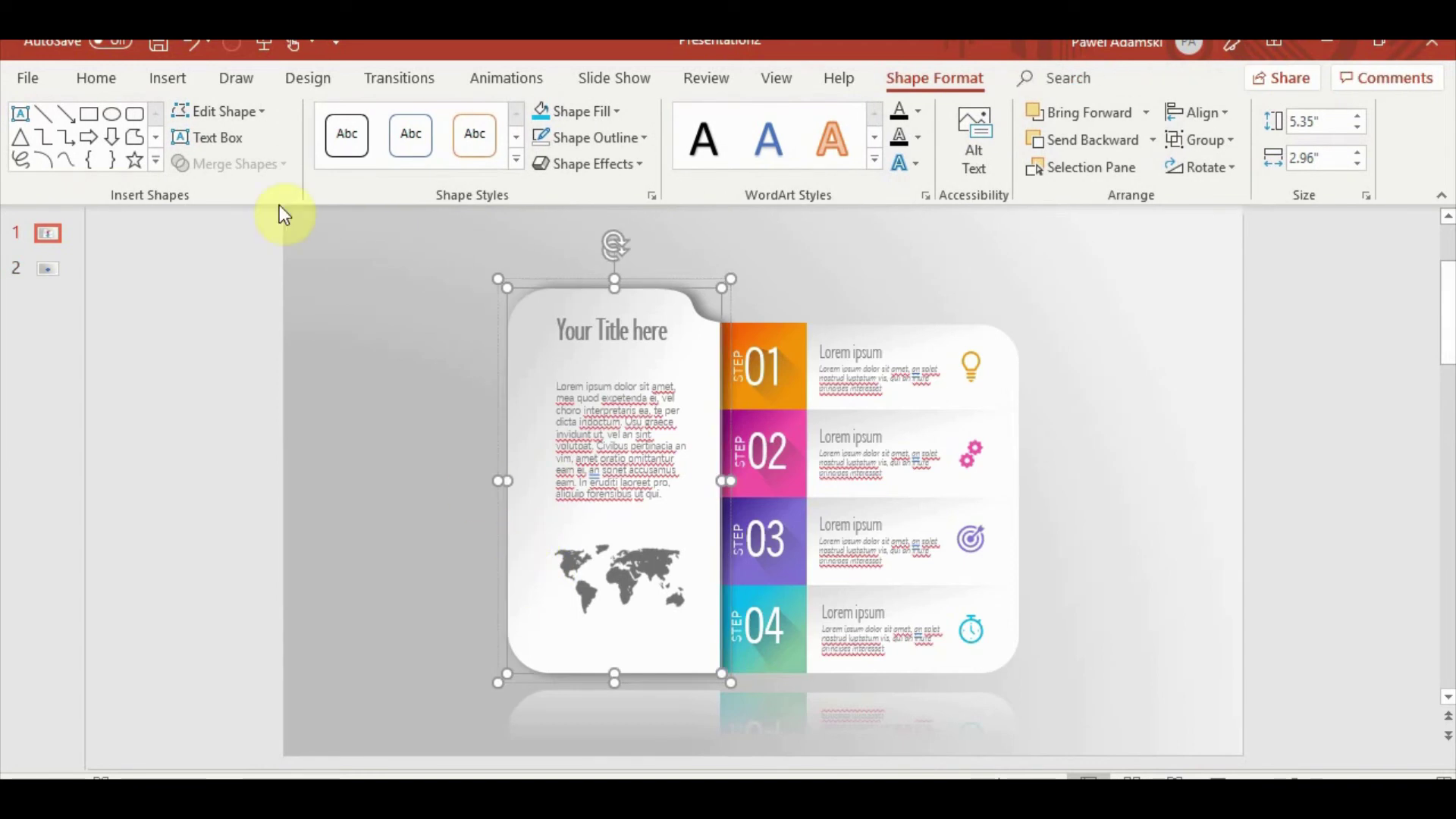
click(94, 79)
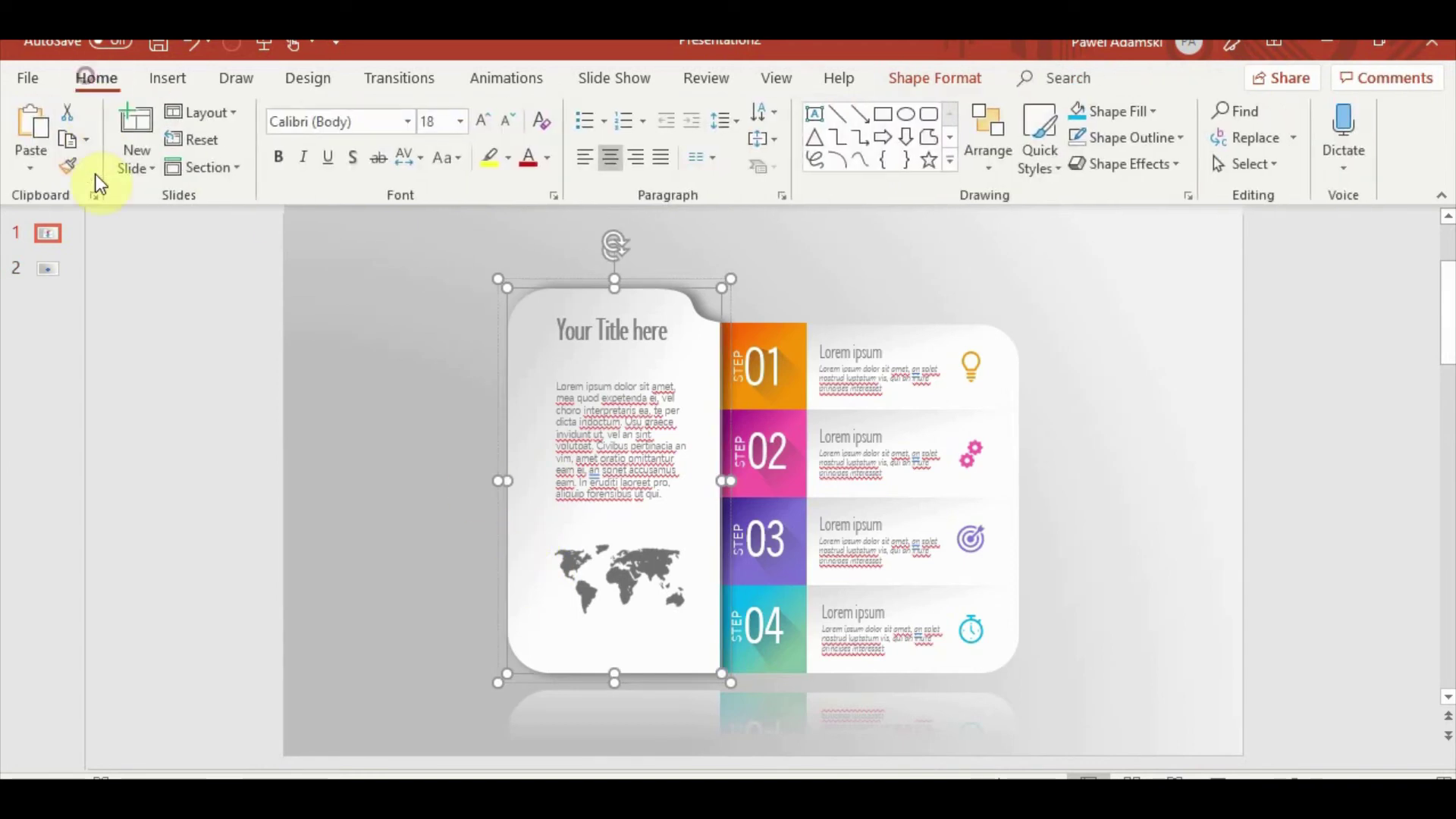
click(48, 272)
click(756, 536)
click(1320, 620)
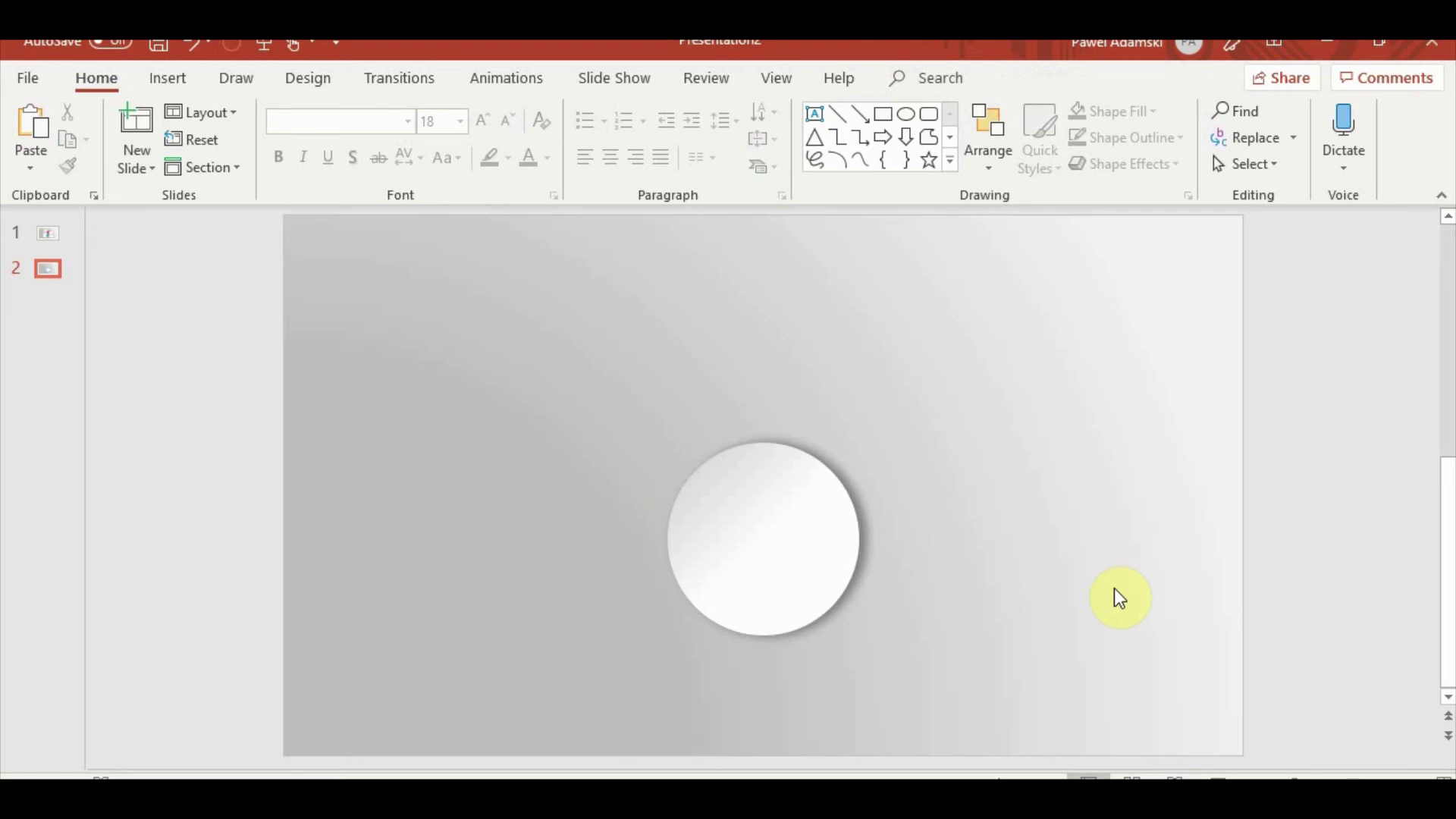
Ctrl-drag a duplicate of the circle to the left and rotate it
click(816, 530)
drag(816, 531, 612, 464)
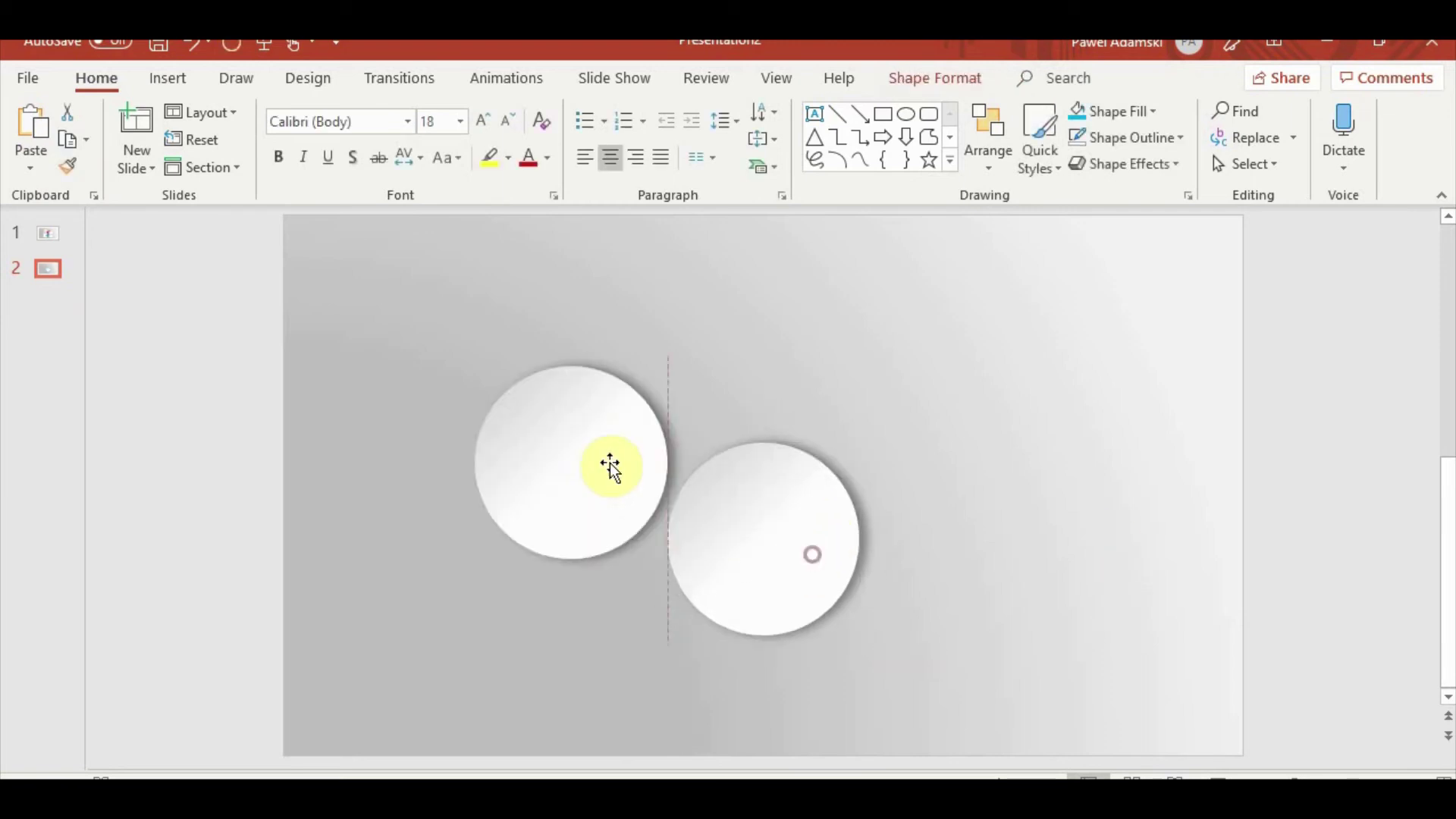
drag(580, 326, 601, 576)
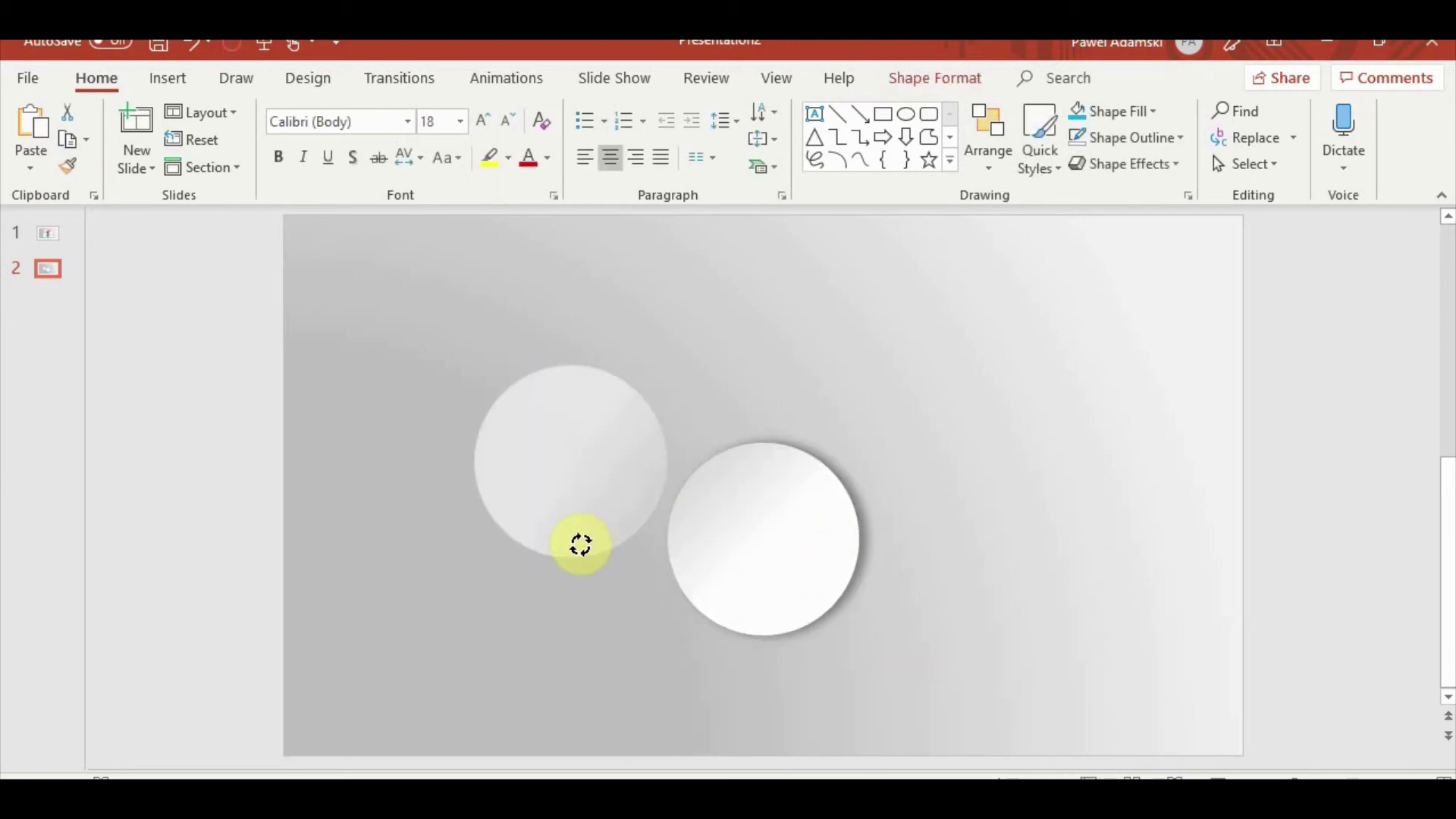
drag(601, 576, 537, 605)
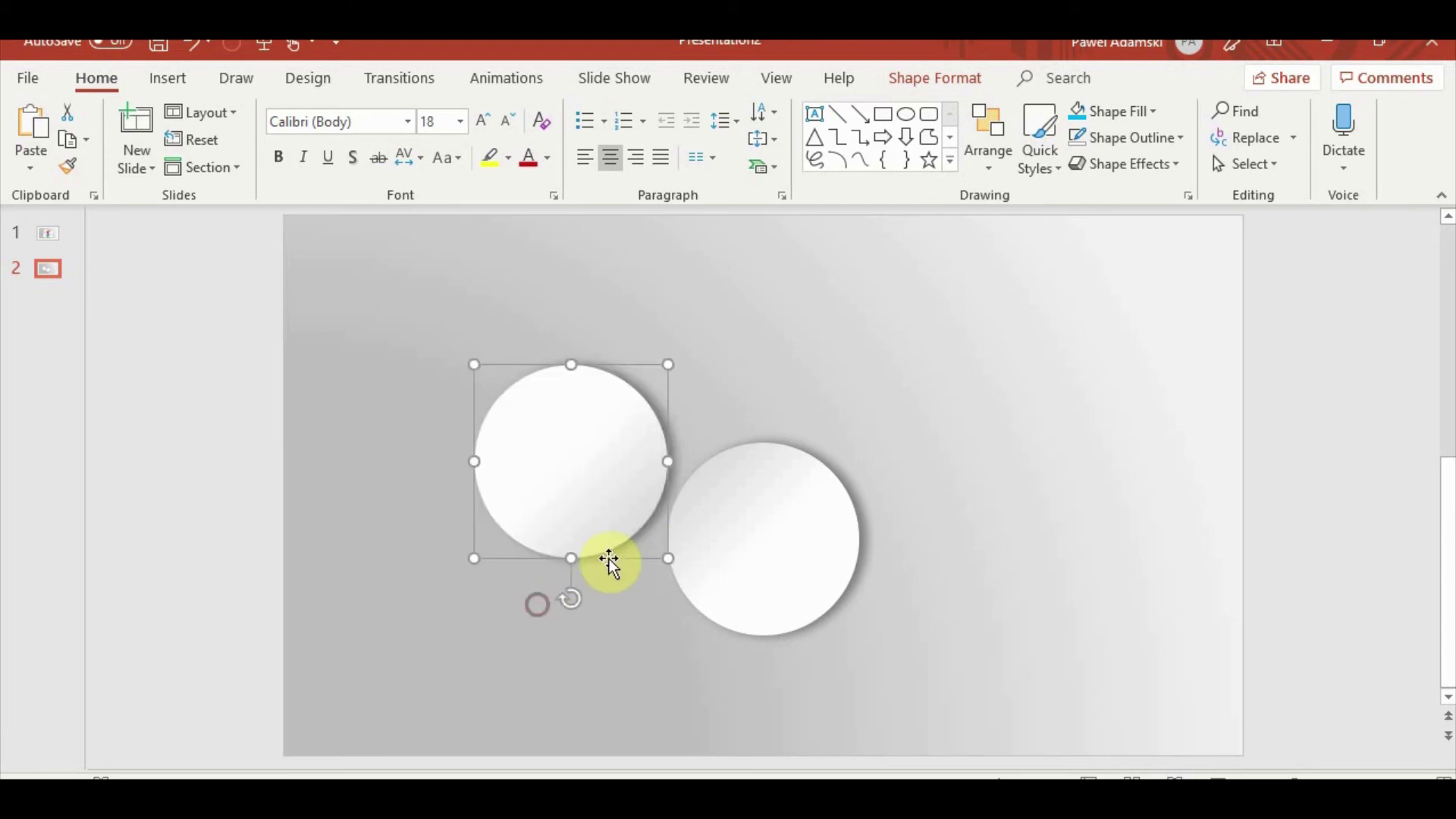
drag(666, 559, 672, 560)
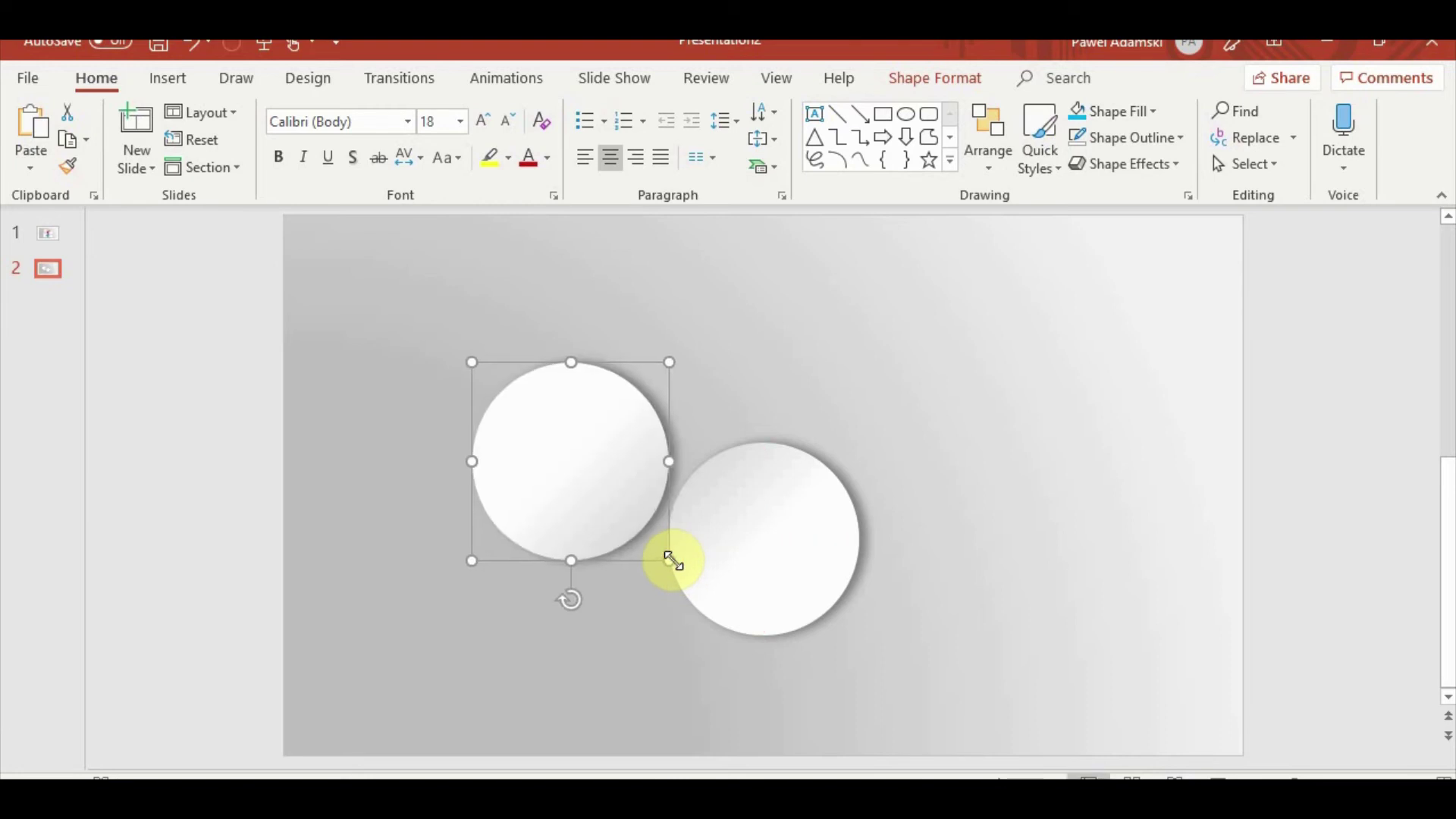
Send the rotated copy backward and stack it exactly over the original circle
click(1007, 145)
click(1014, 260)
drag(594, 476, 796, 544)
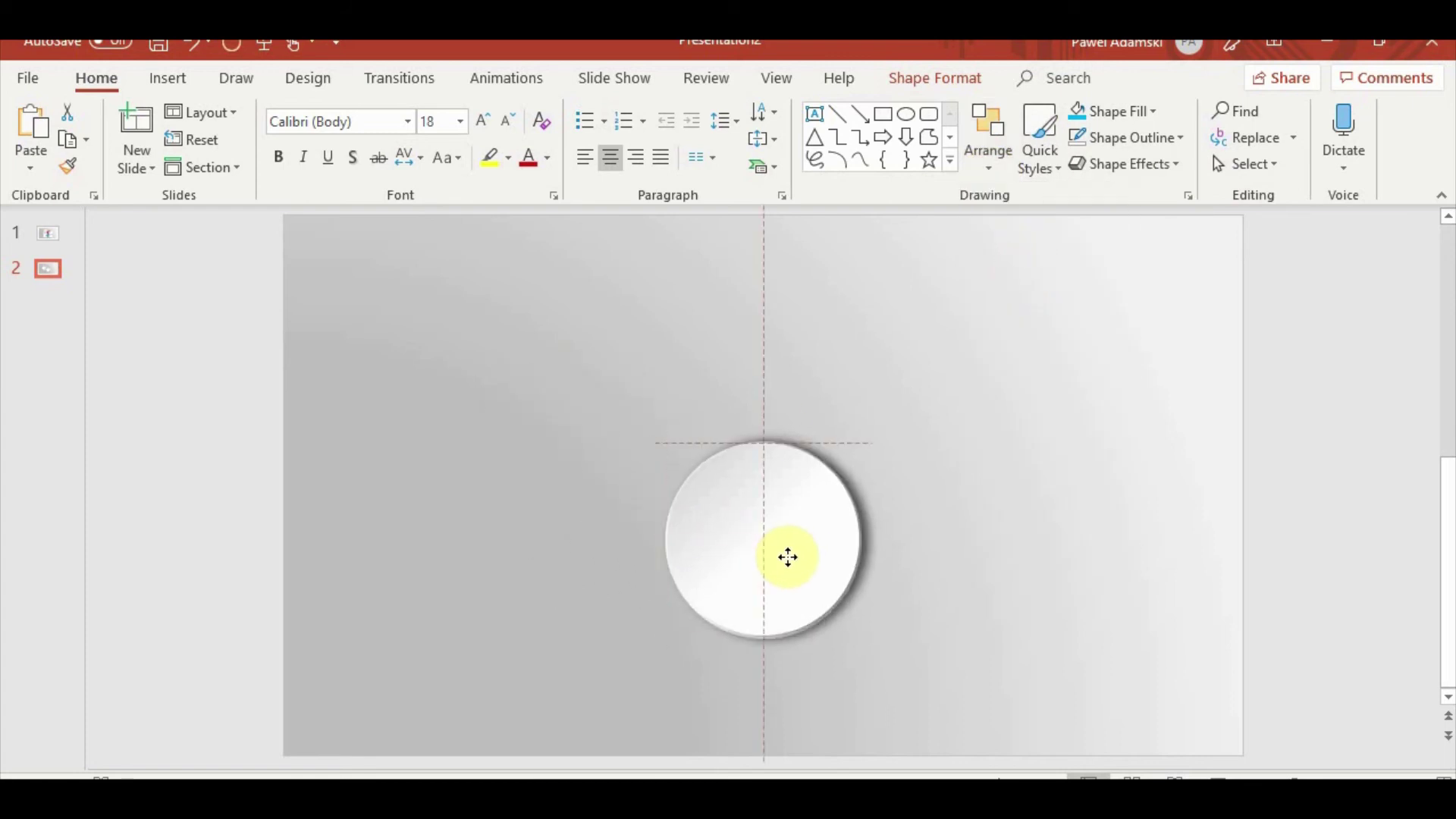
drag(792, 553, 790, 547)
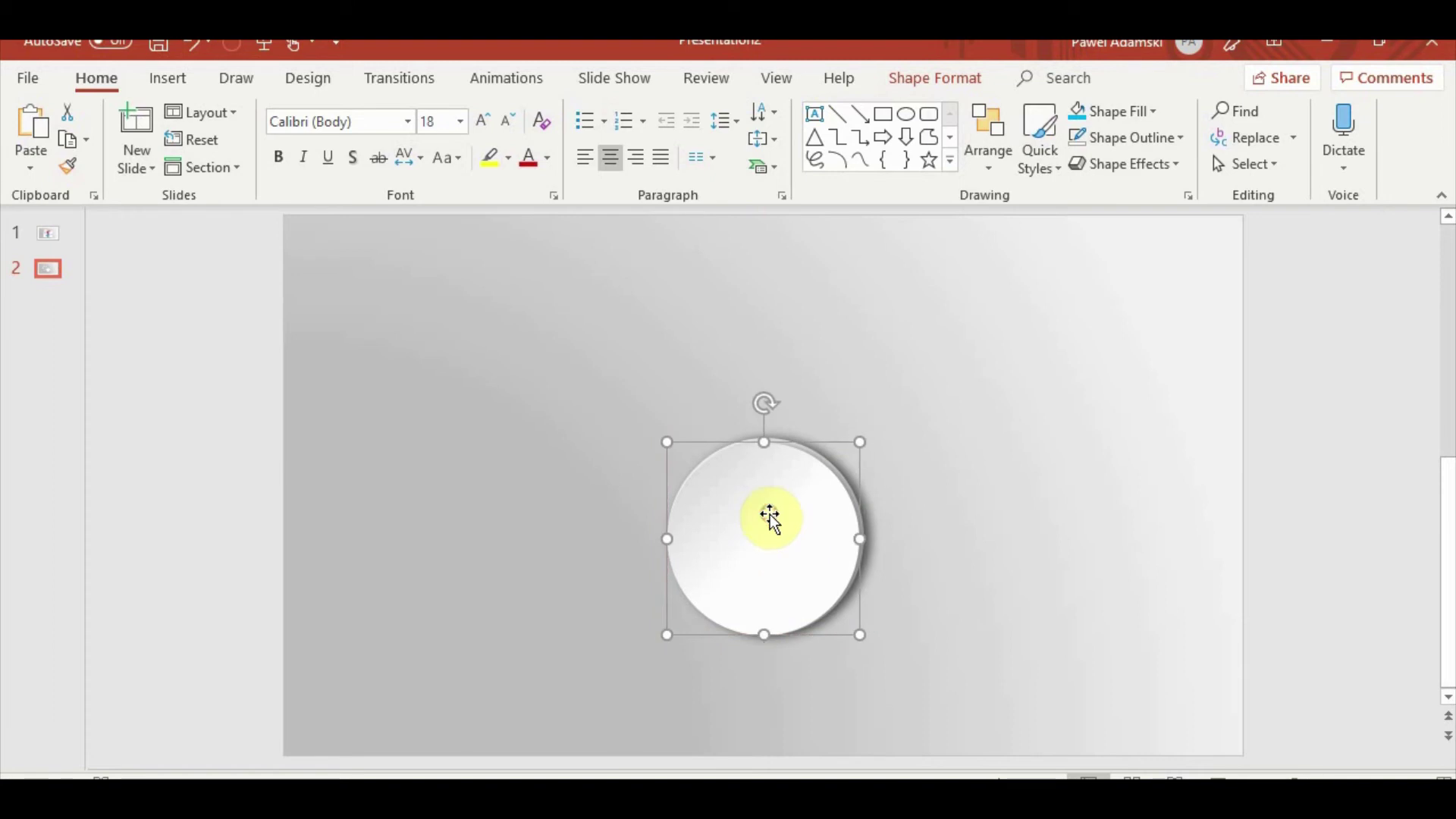
click(953, 75)
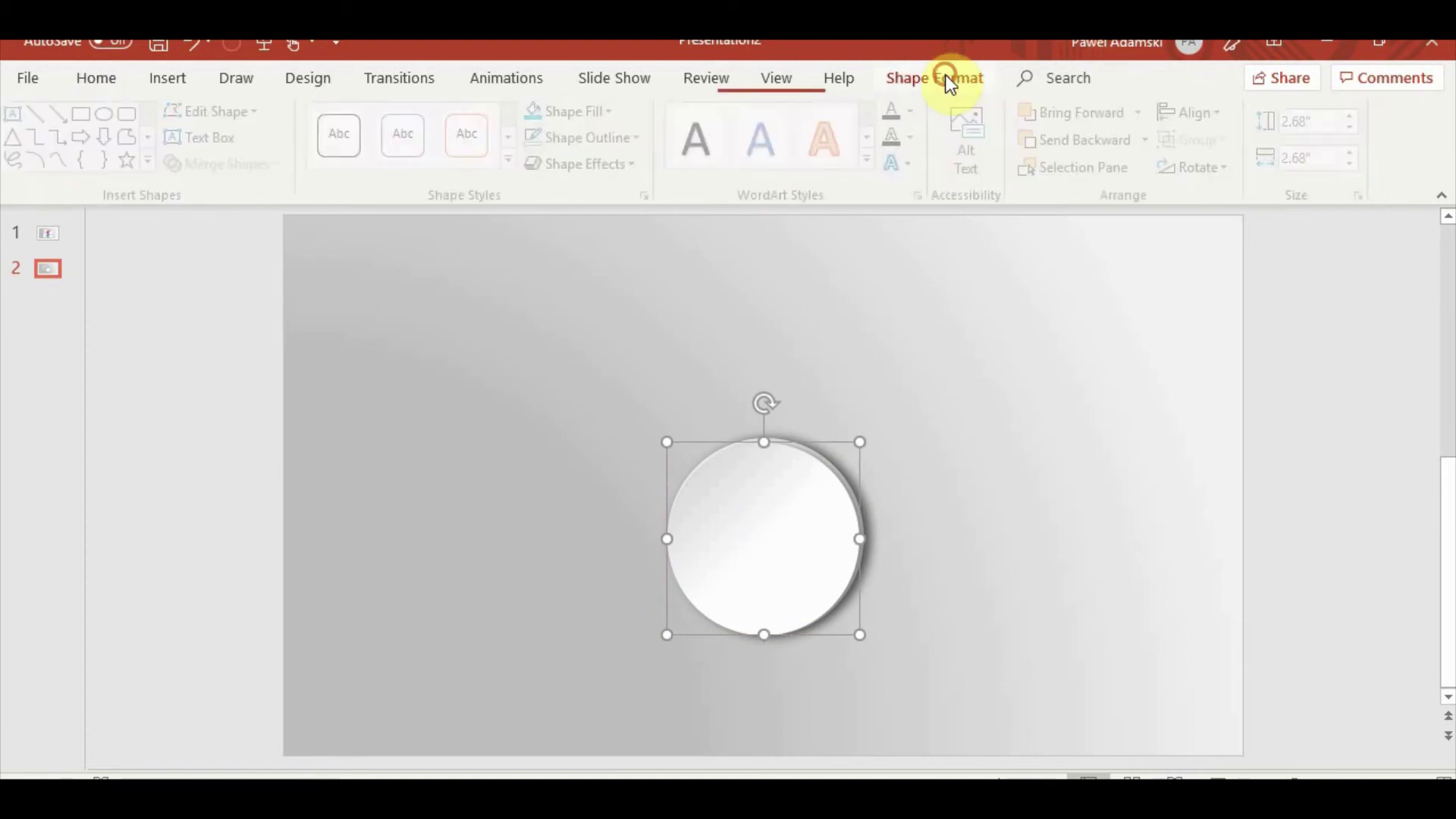
Review the circle's shadow presets in the Format Shape Effects settings
click(657, 194)
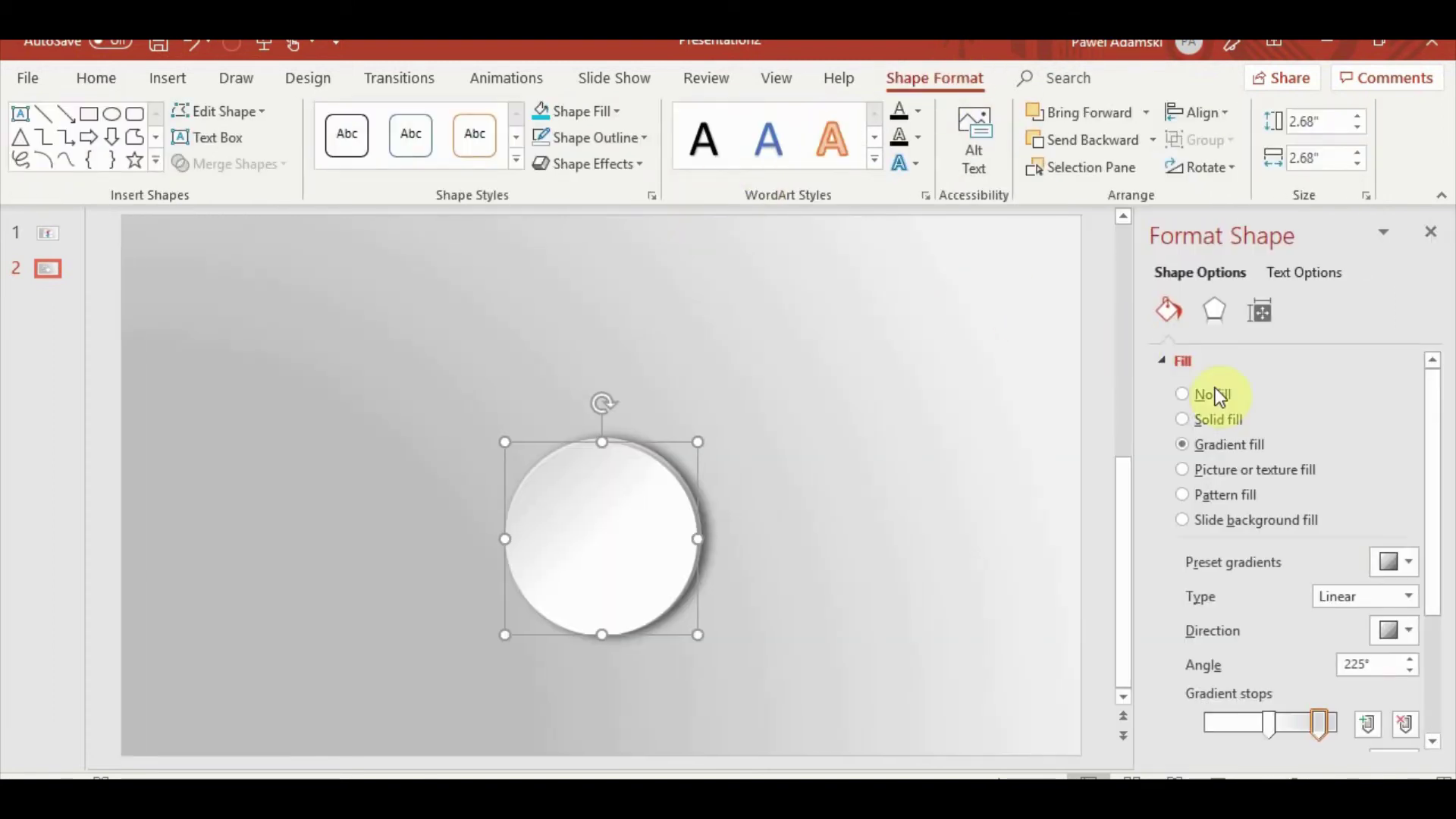
click(1215, 311)
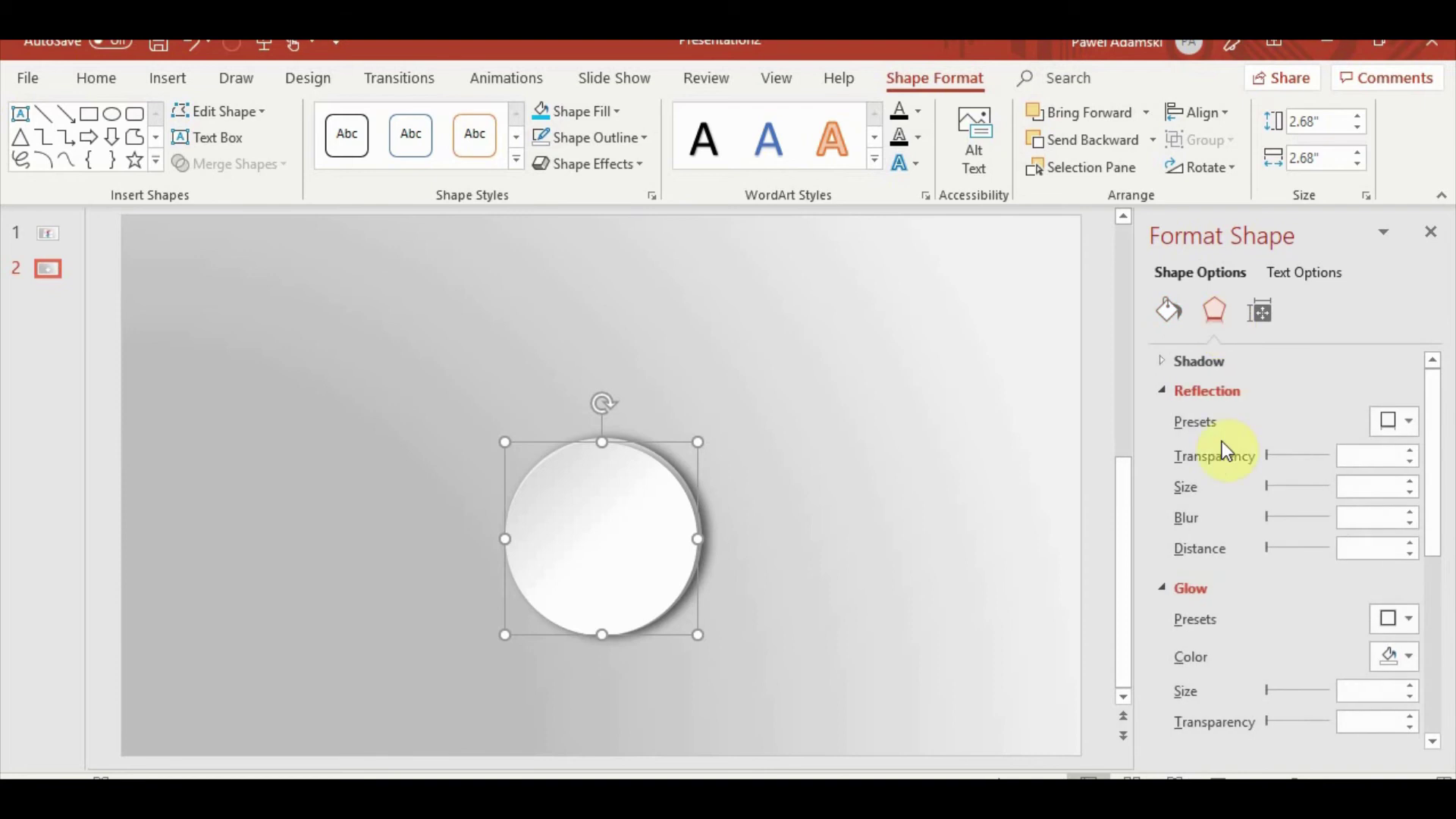
click(1172, 391)
click(1206, 362)
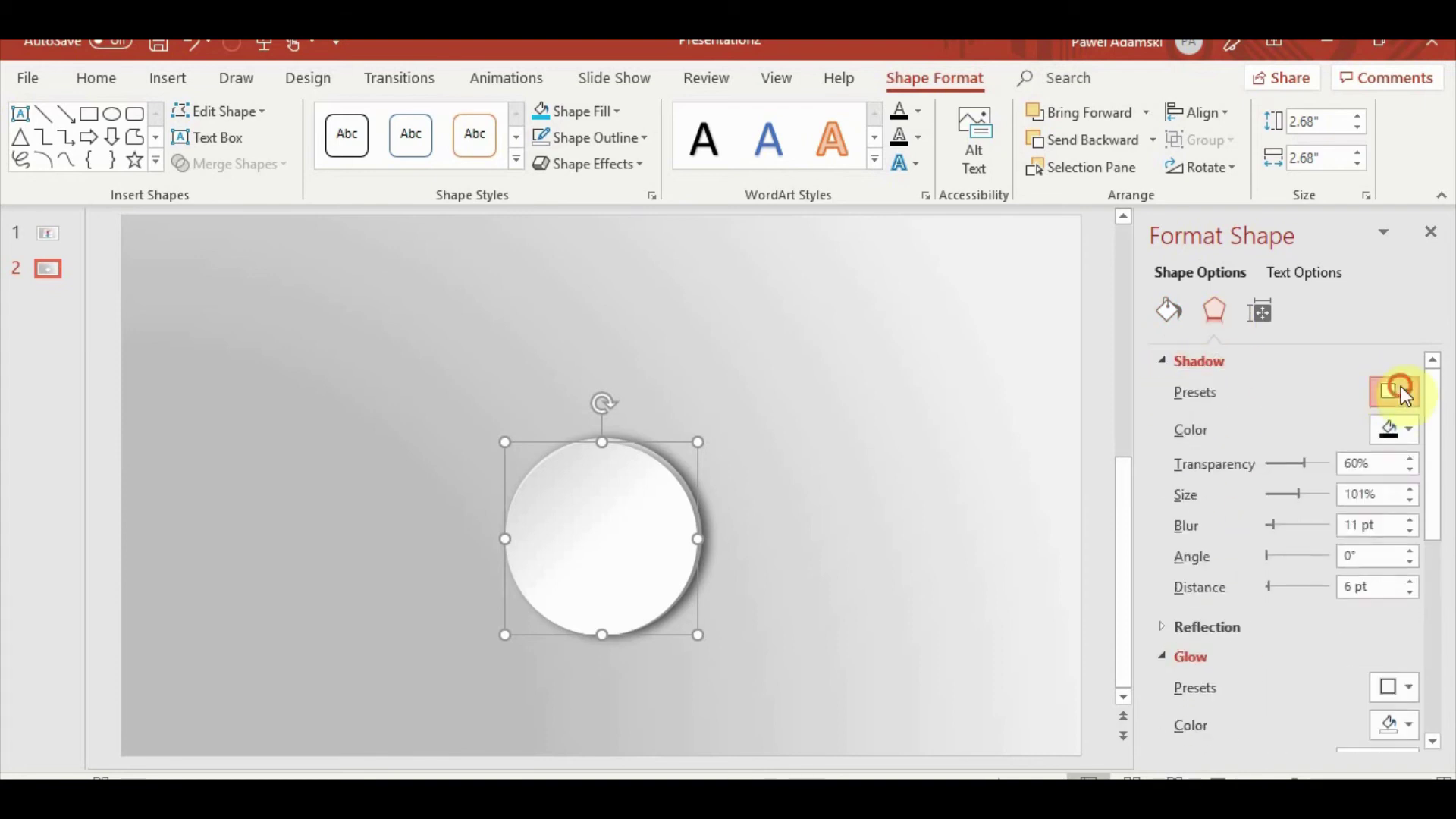
click(1400, 390)
click(1280, 470)
Nudge the white circle back to the centre of slide 2
click(836, 581)
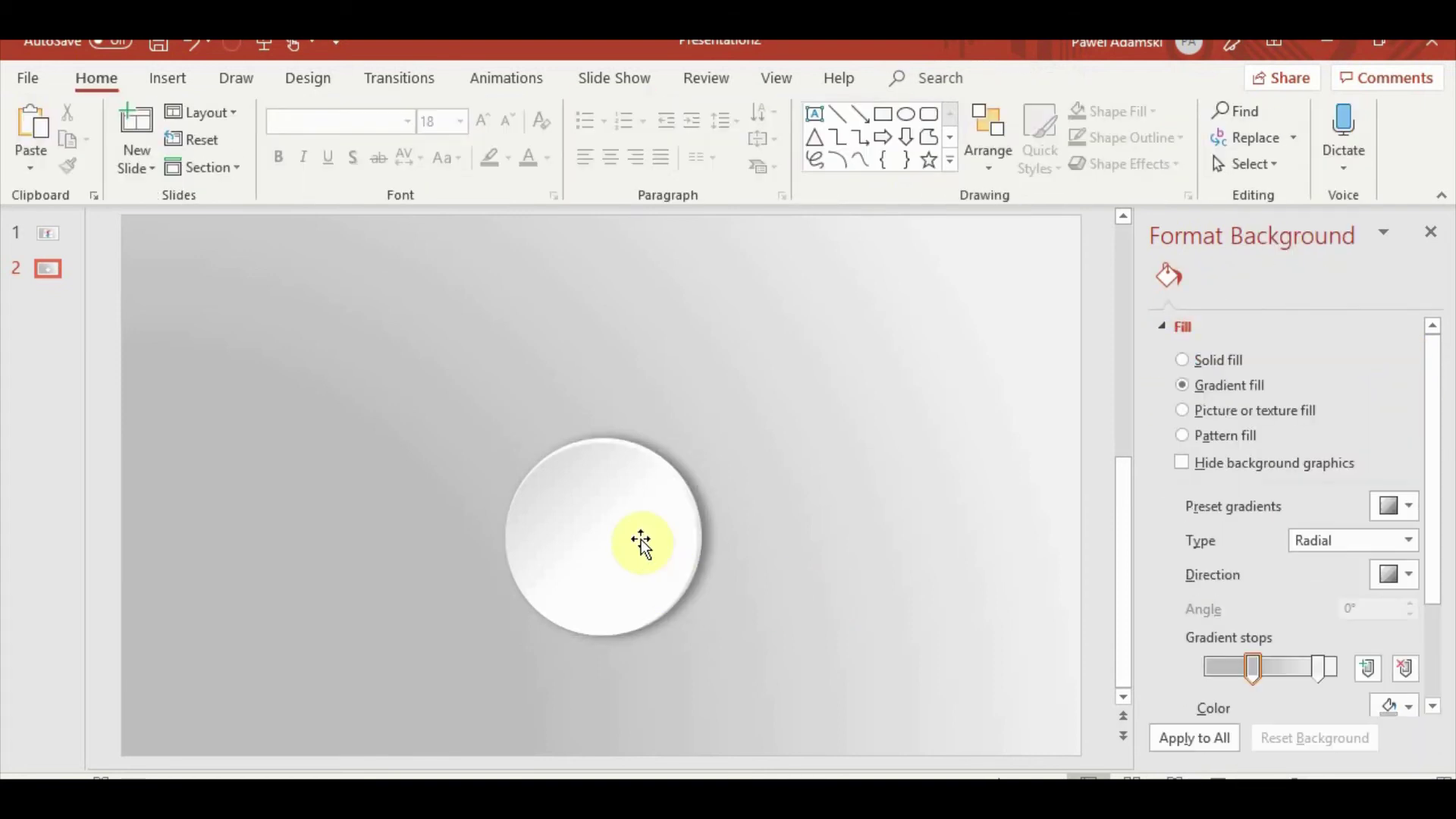
click(639, 537)
scroll(670, 568, up, 5)
drag(653, 521, 646, 500)
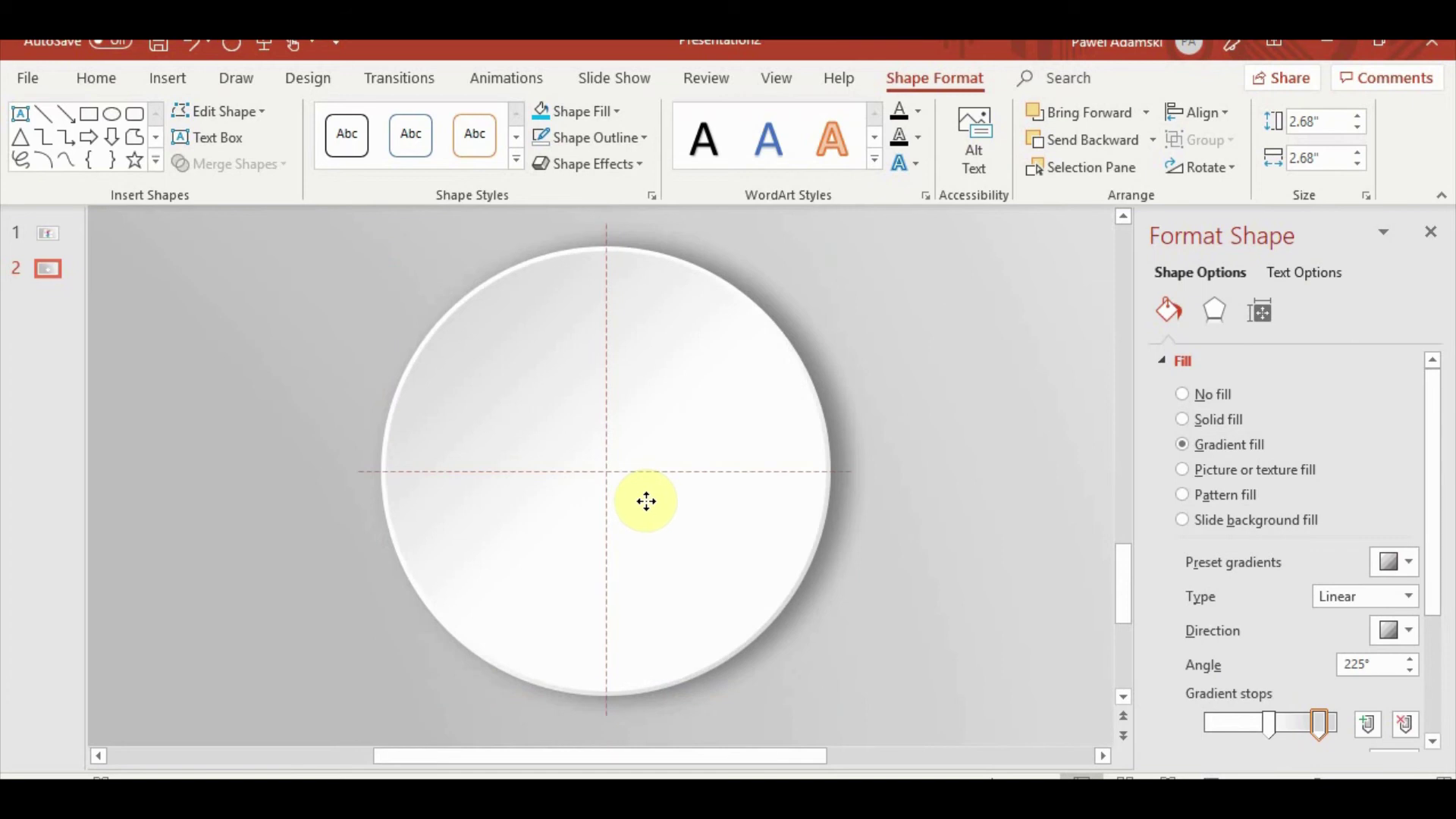
click(907, 499)
ctrl+scroll(907, 499, down, 2)
ctrl+scroll(908, 499, down, 1)
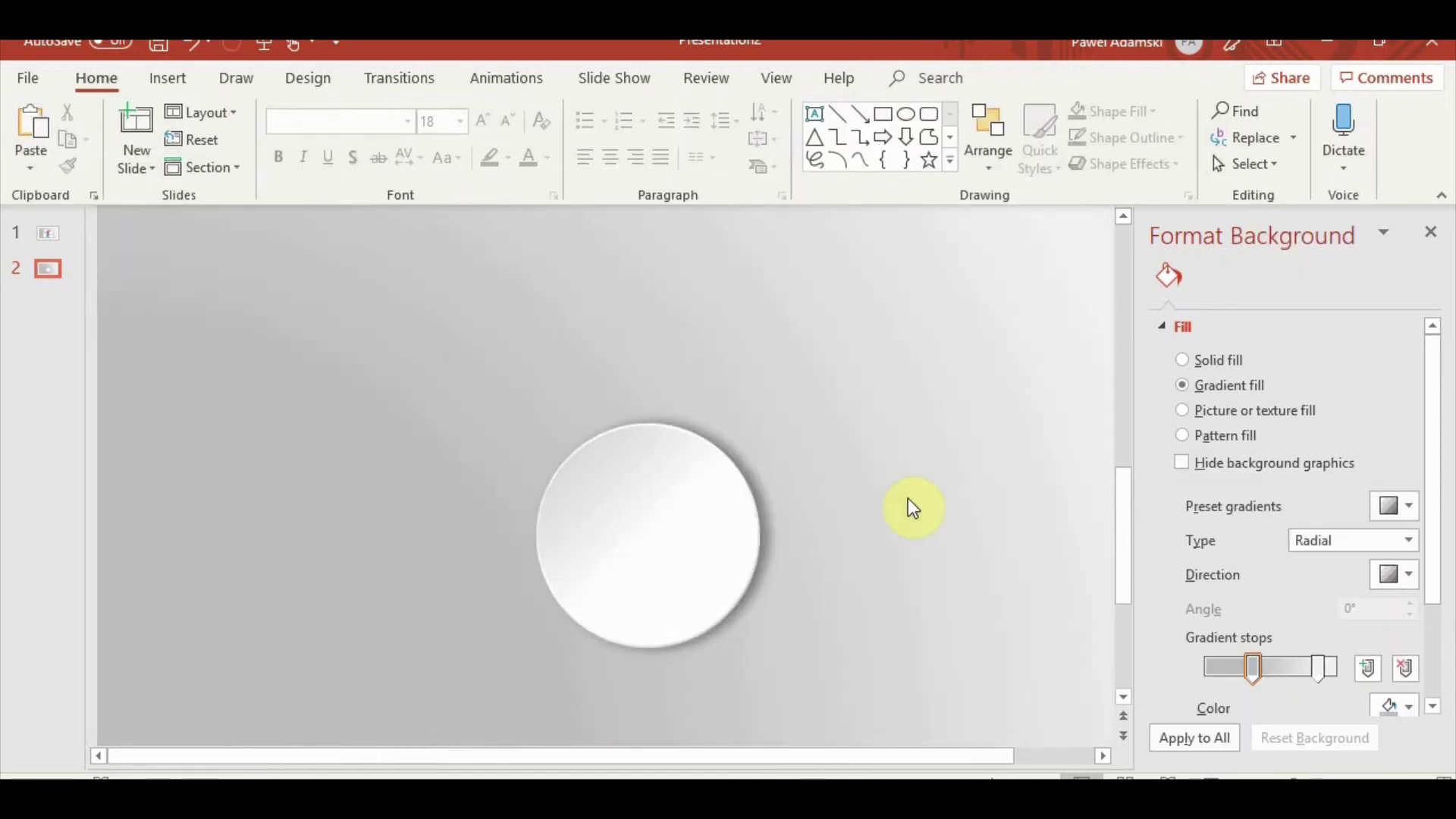
ctrl+scroll(855, 497, down, 1)
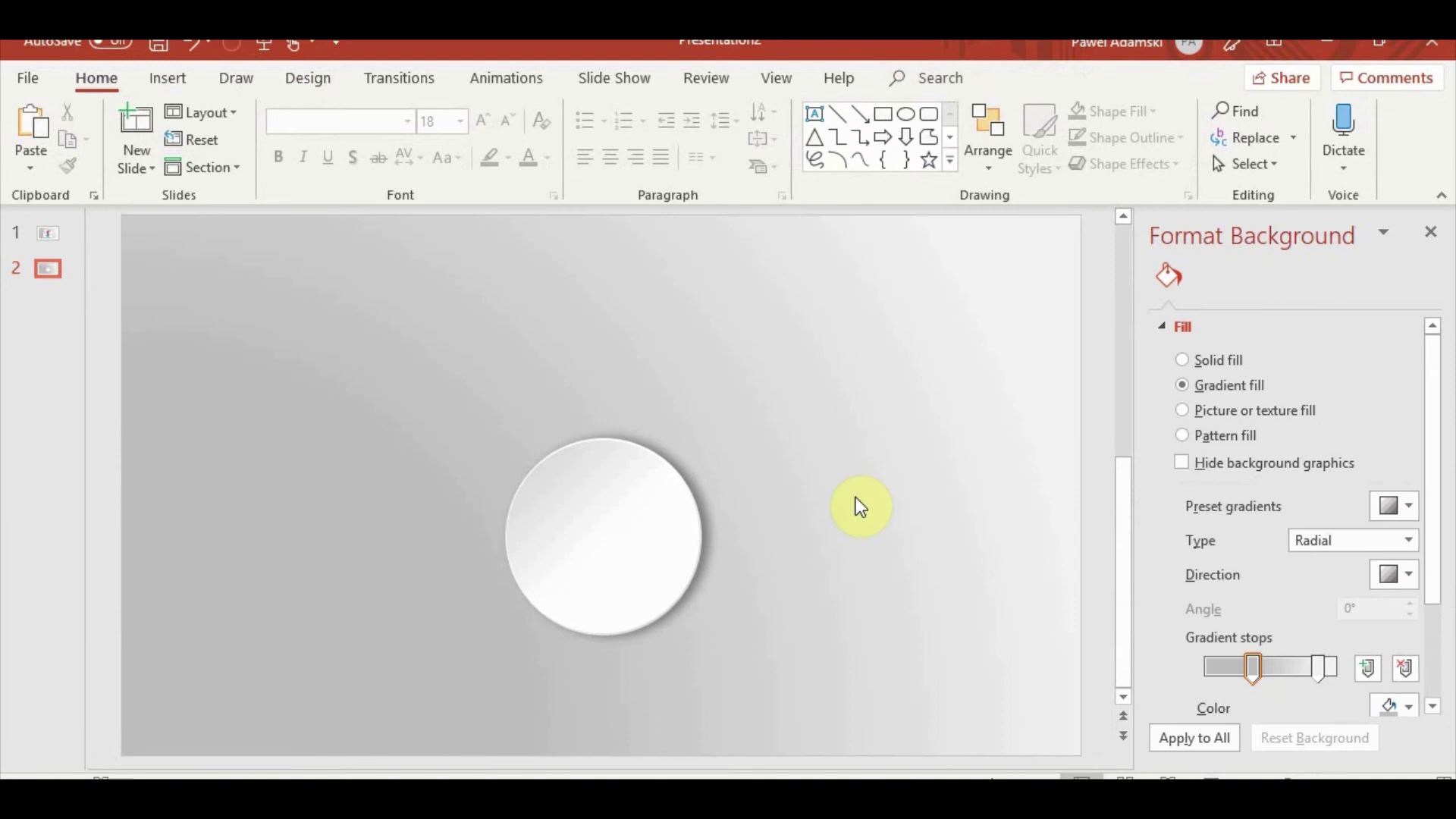
Duplicate slide 2 as slide 3 and draw a rounded pill across the circle's left side
key(ctrl+d)
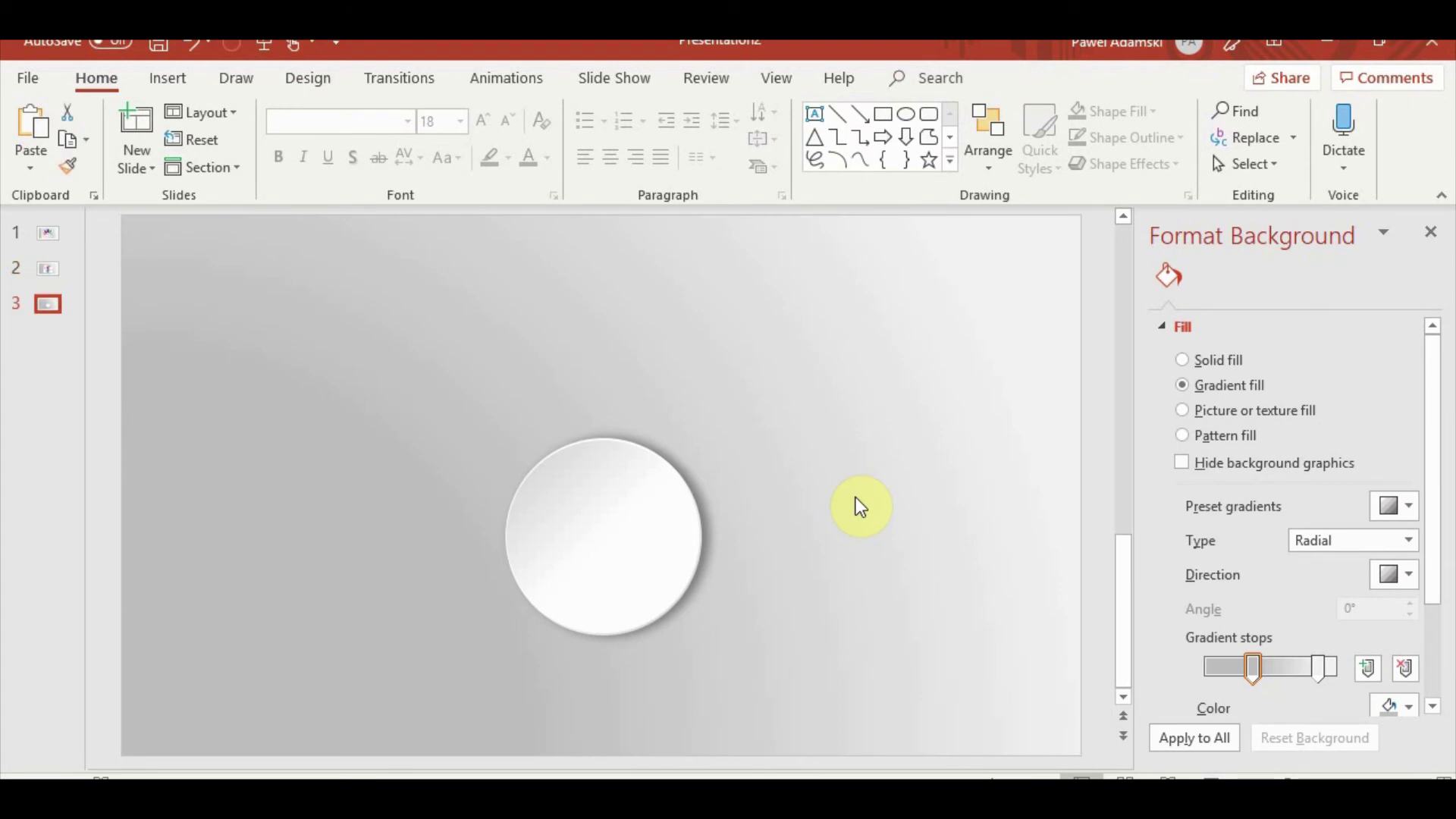
click(184, 76)
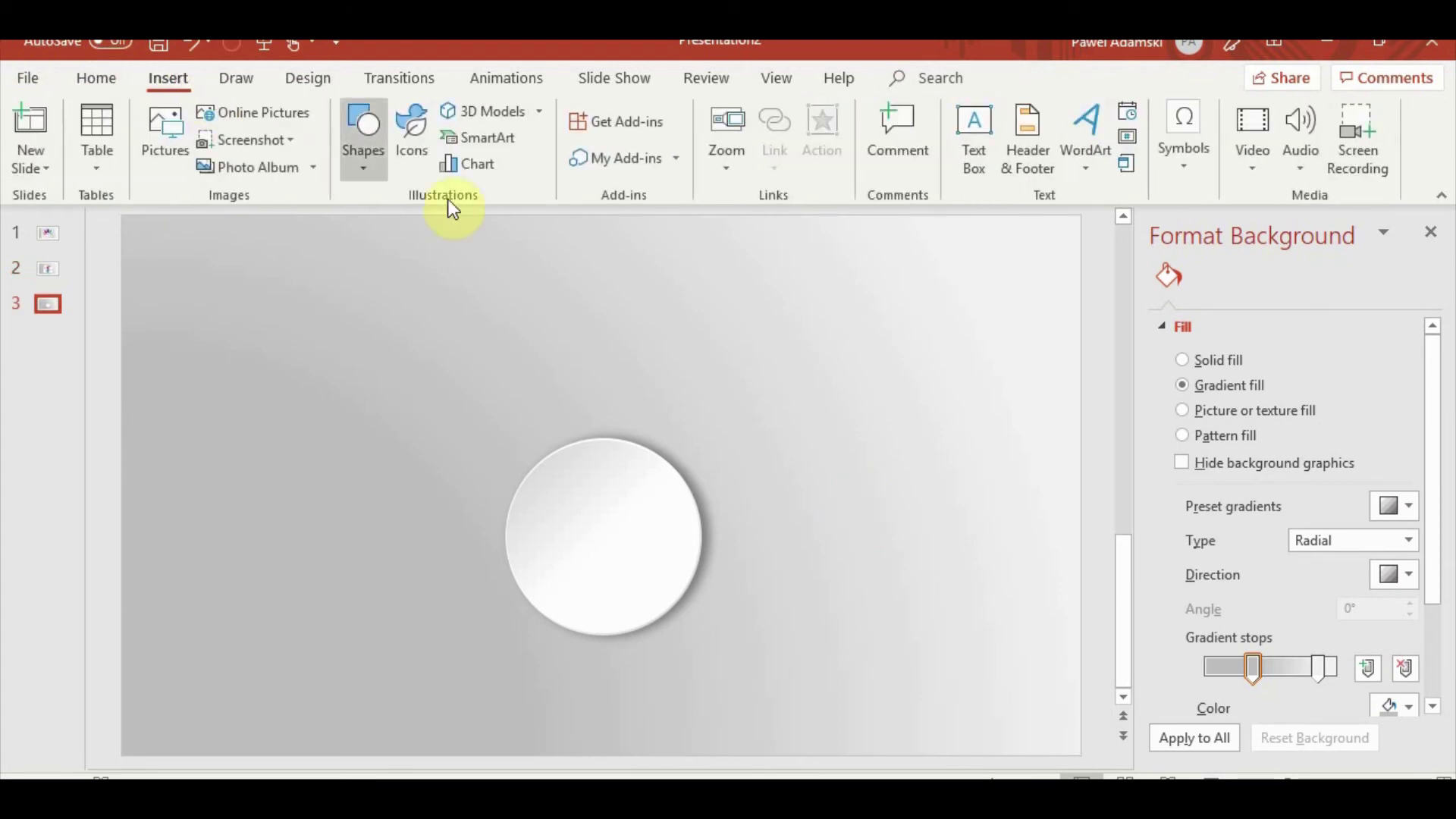
click(379, 172)
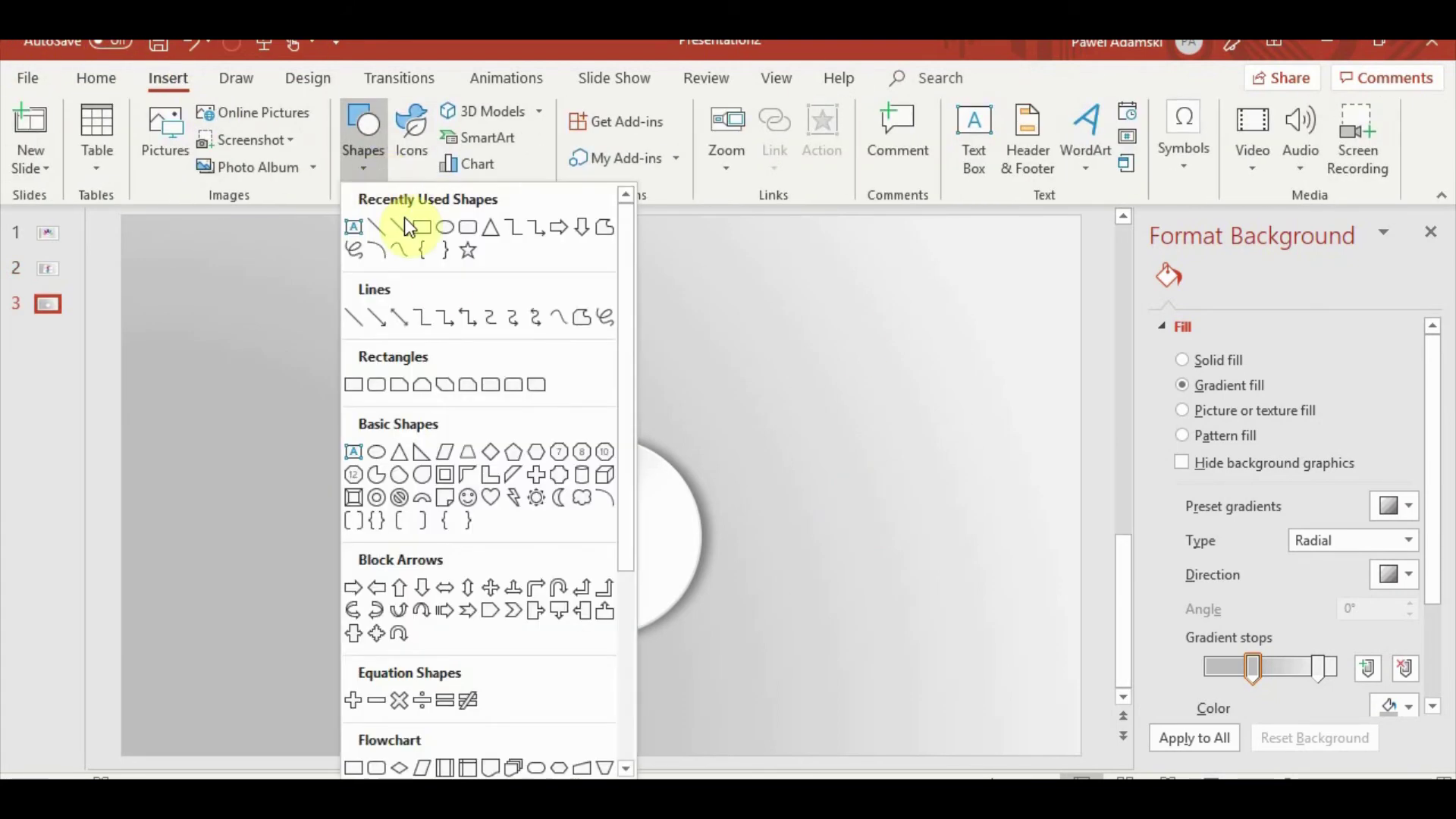
click(440, 252)
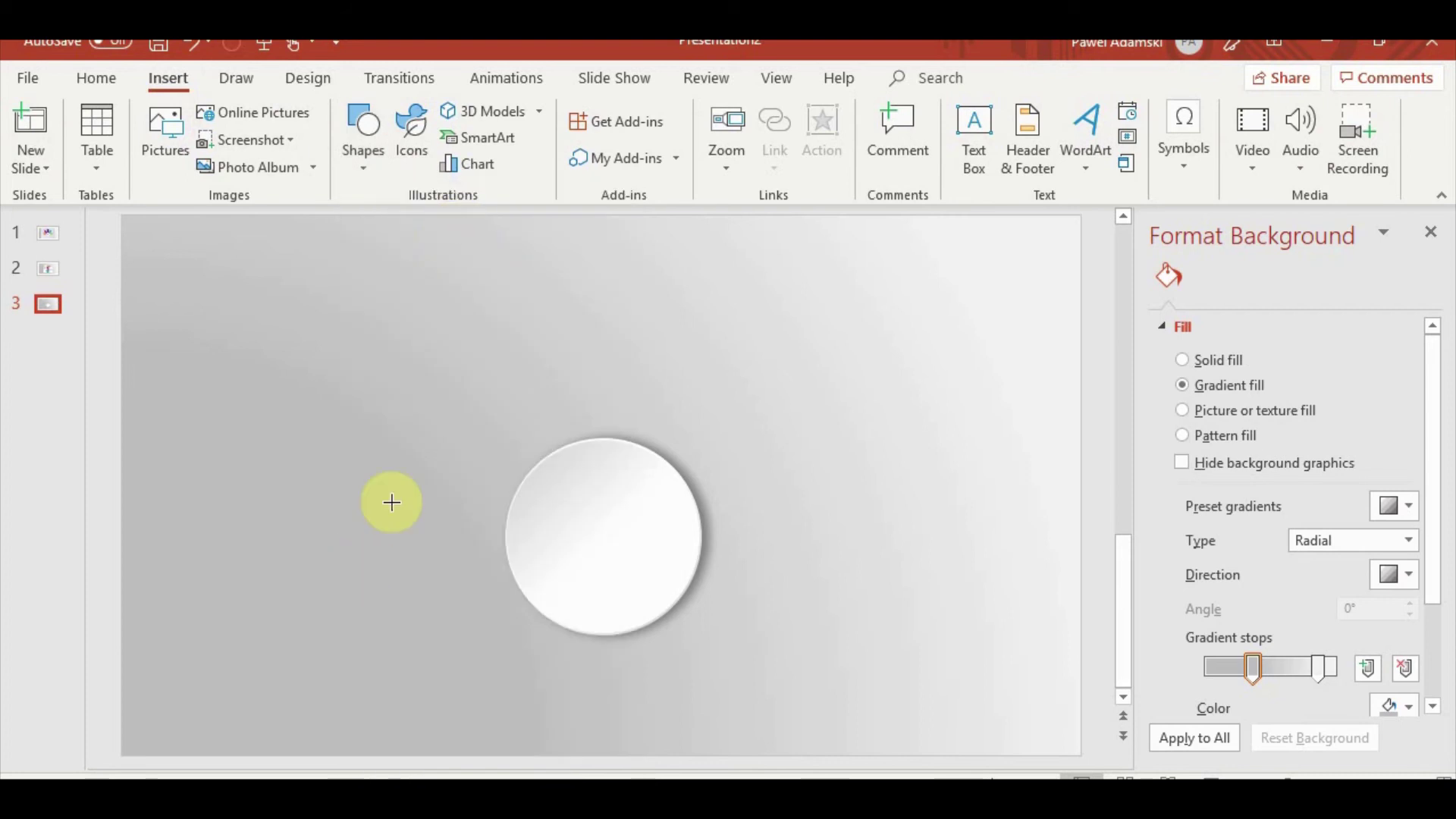
drag(392, 484, 622, 578)
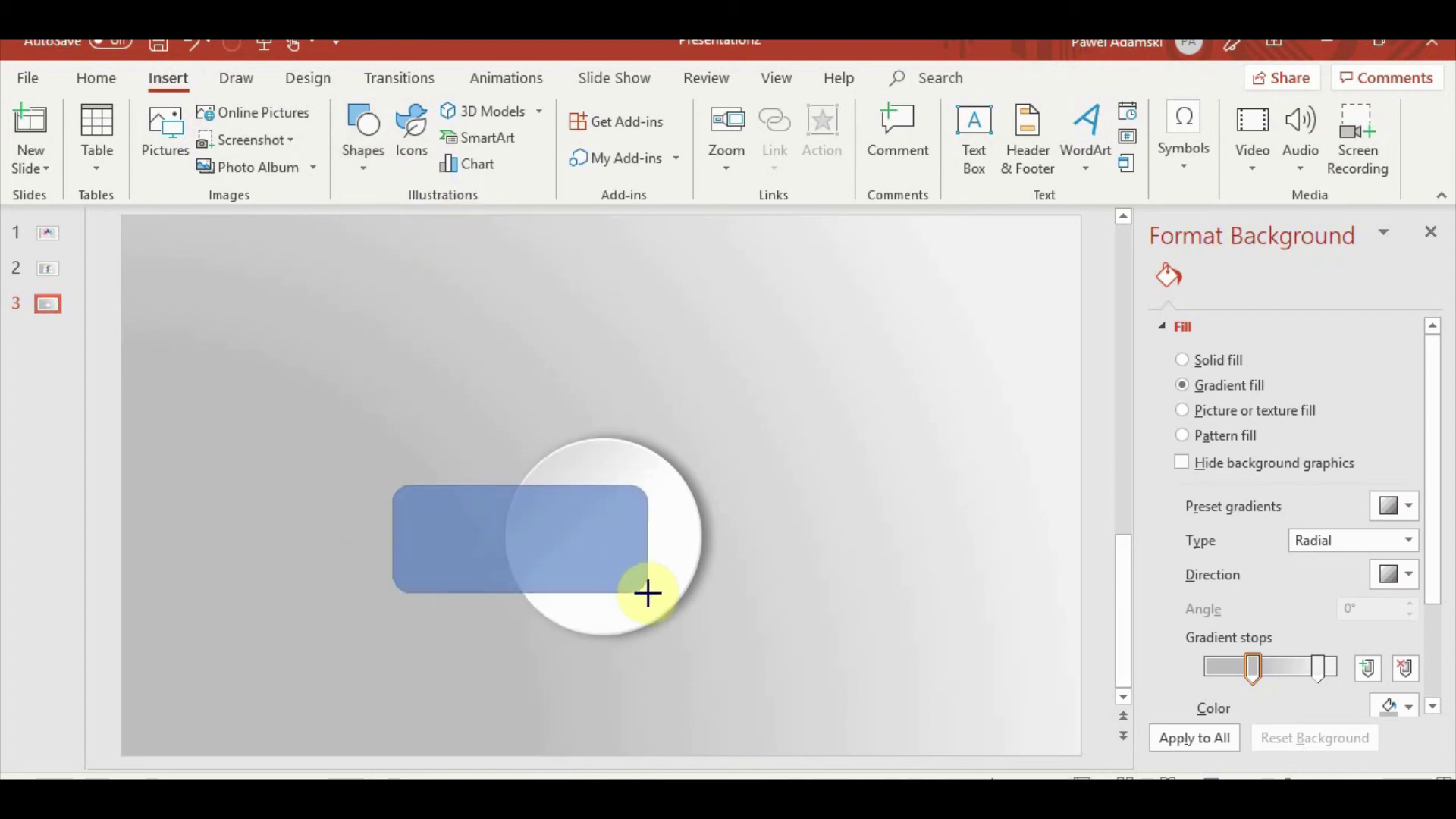
drag(622, 578, 681, 590)
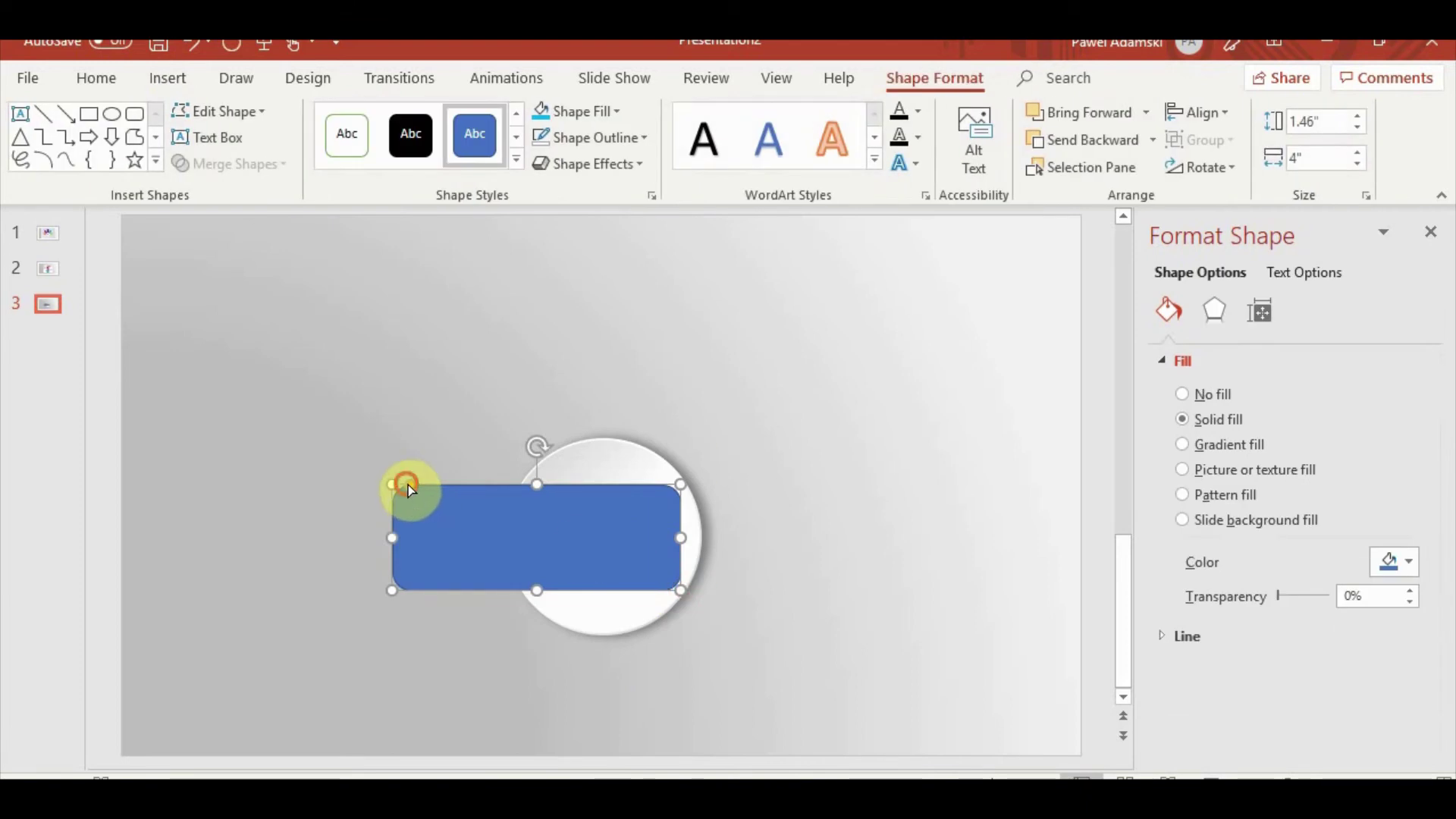
drag(410, 485, 485, 487)
drag(574, 533, 513, 558)
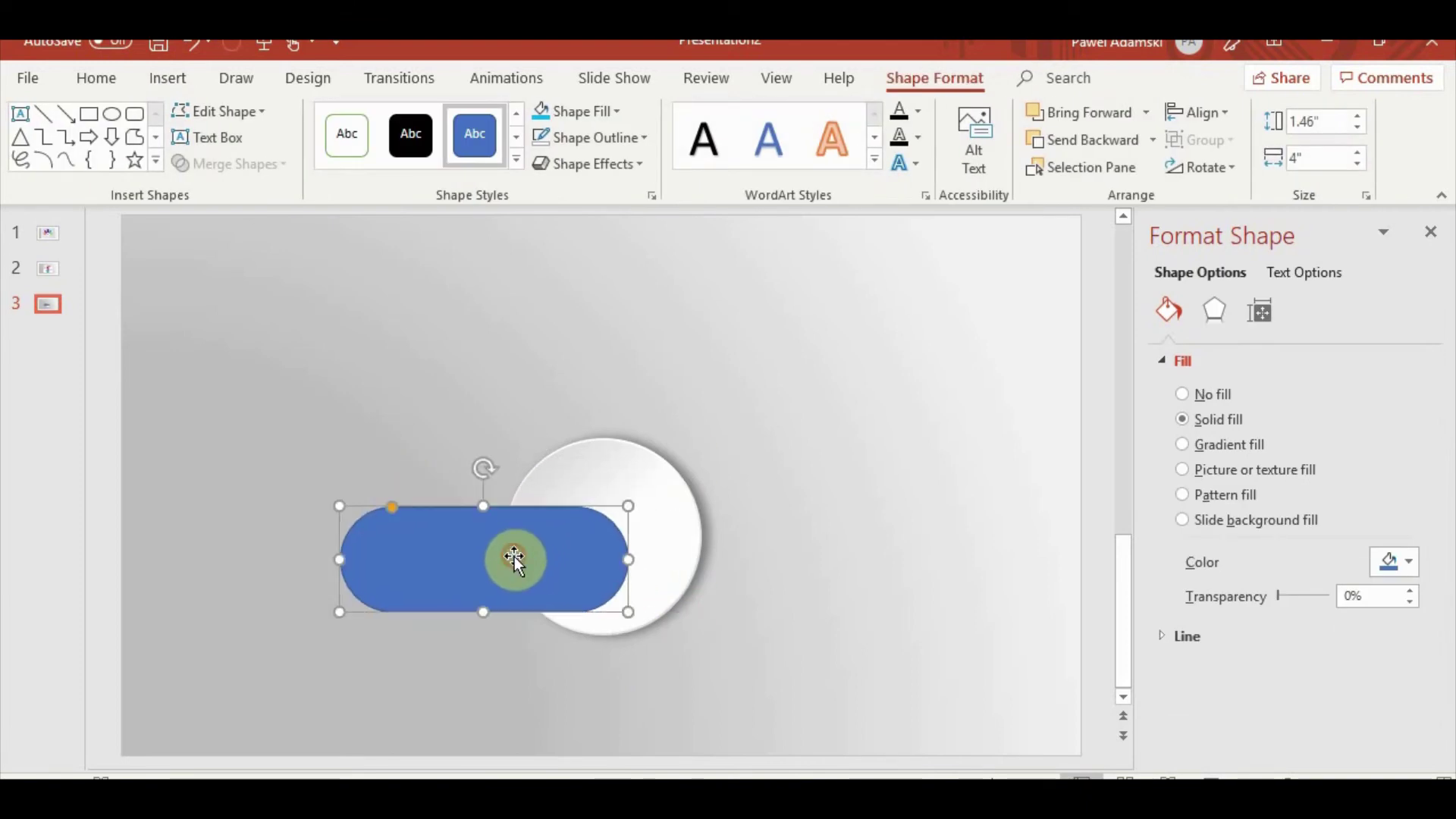
Paste the pill back and trim its top and bottom edges to slim it
key(ctrl+x)
key(ctrl+v)
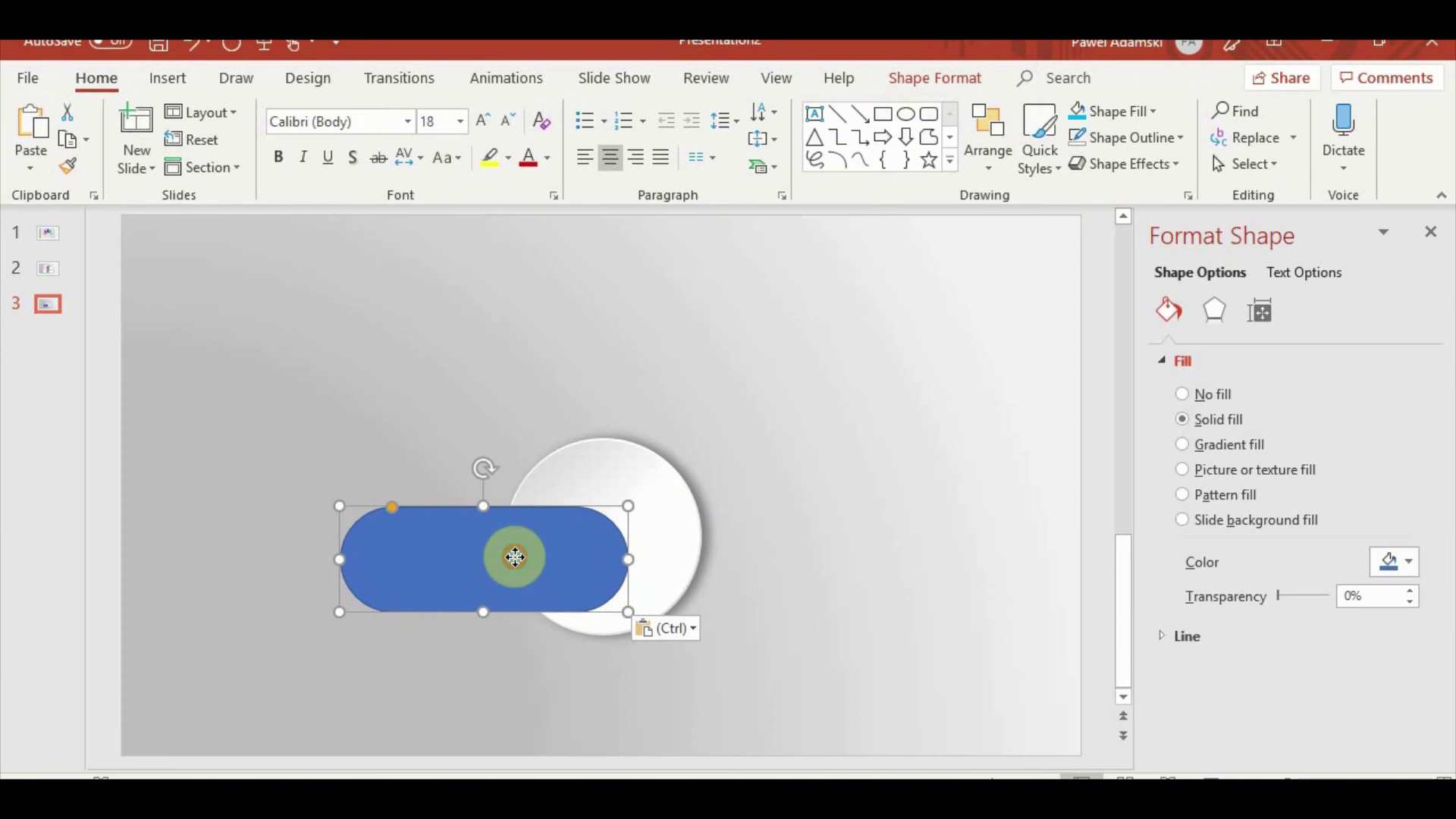
drag(482, 611, 479, 593)
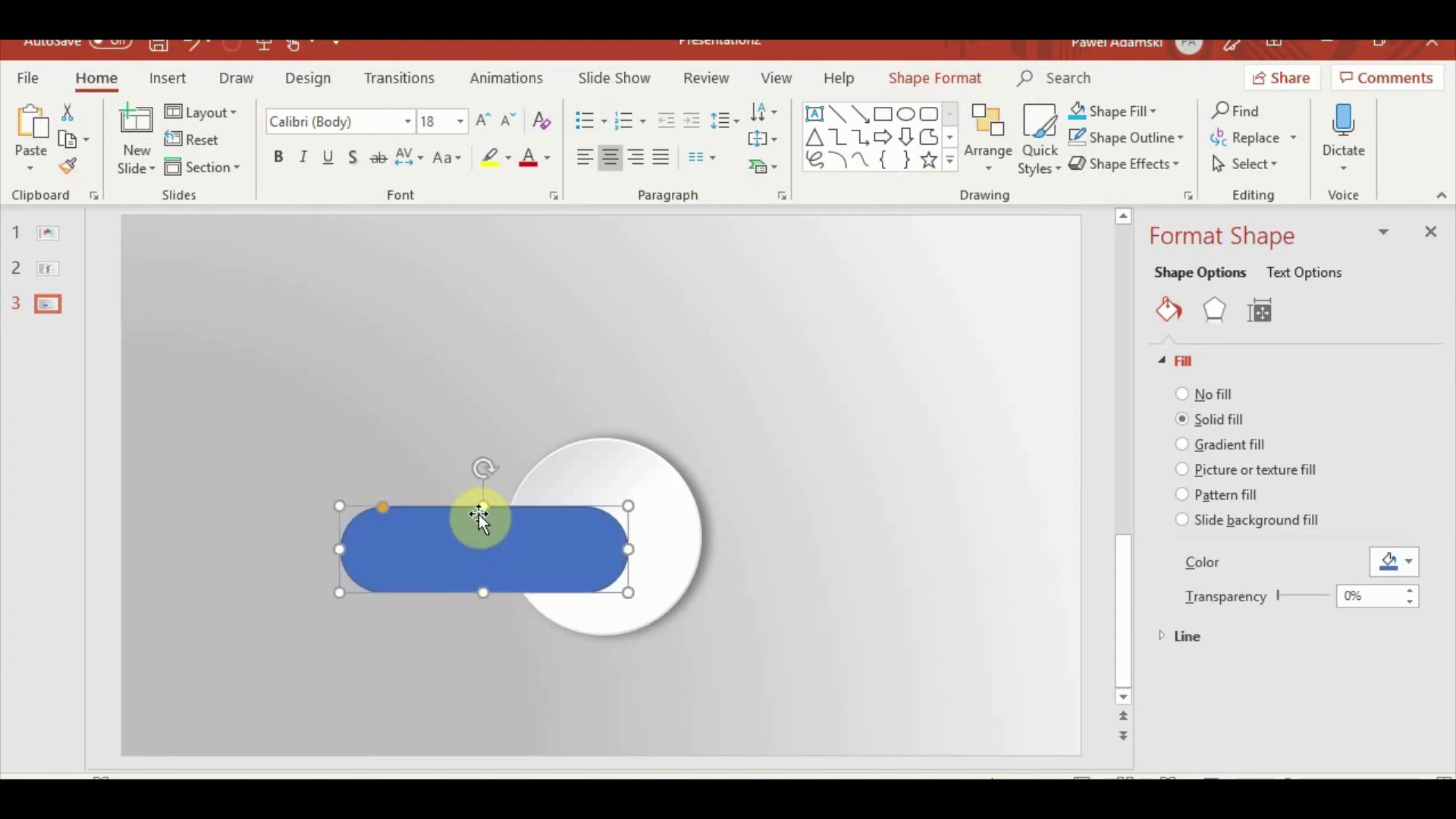
drag(482, 508, 481, 494)
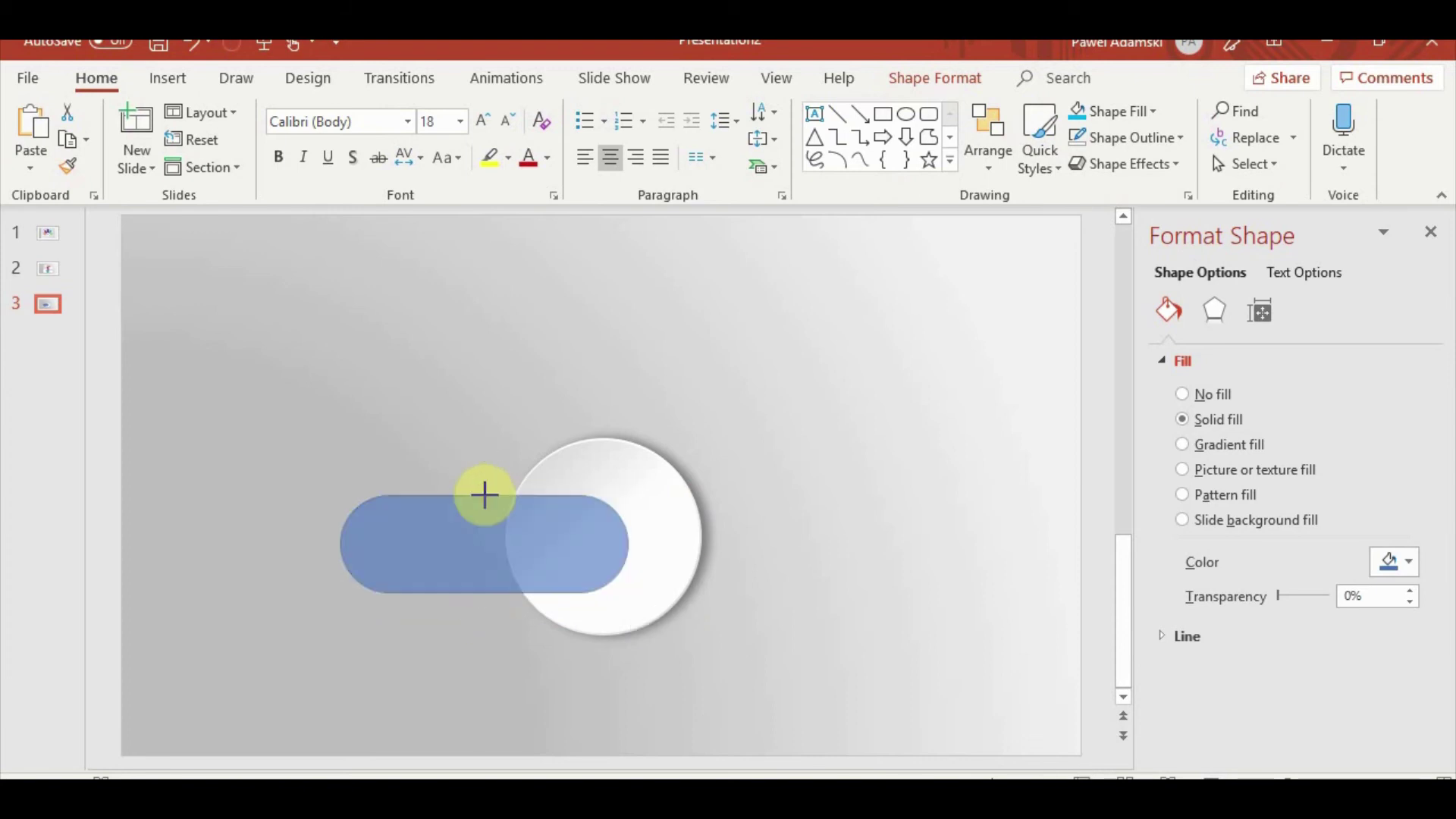
click(429, 429)
key(ctrl+z)
Format-paint the orange gradient of slide 2's step 01 block onto slide 3's pill
click(443, 526)
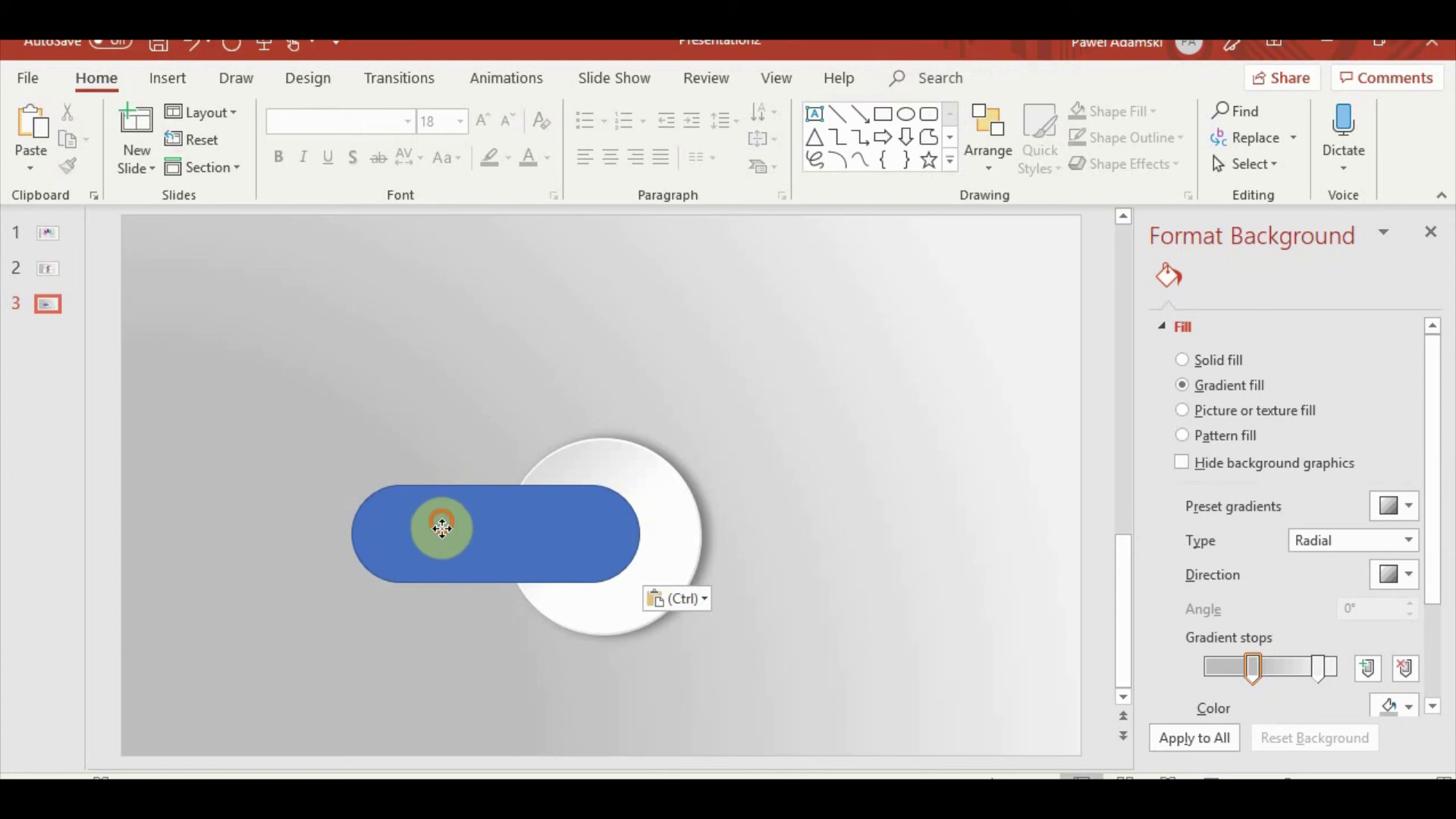
key(ctrl)
key(ctrl)
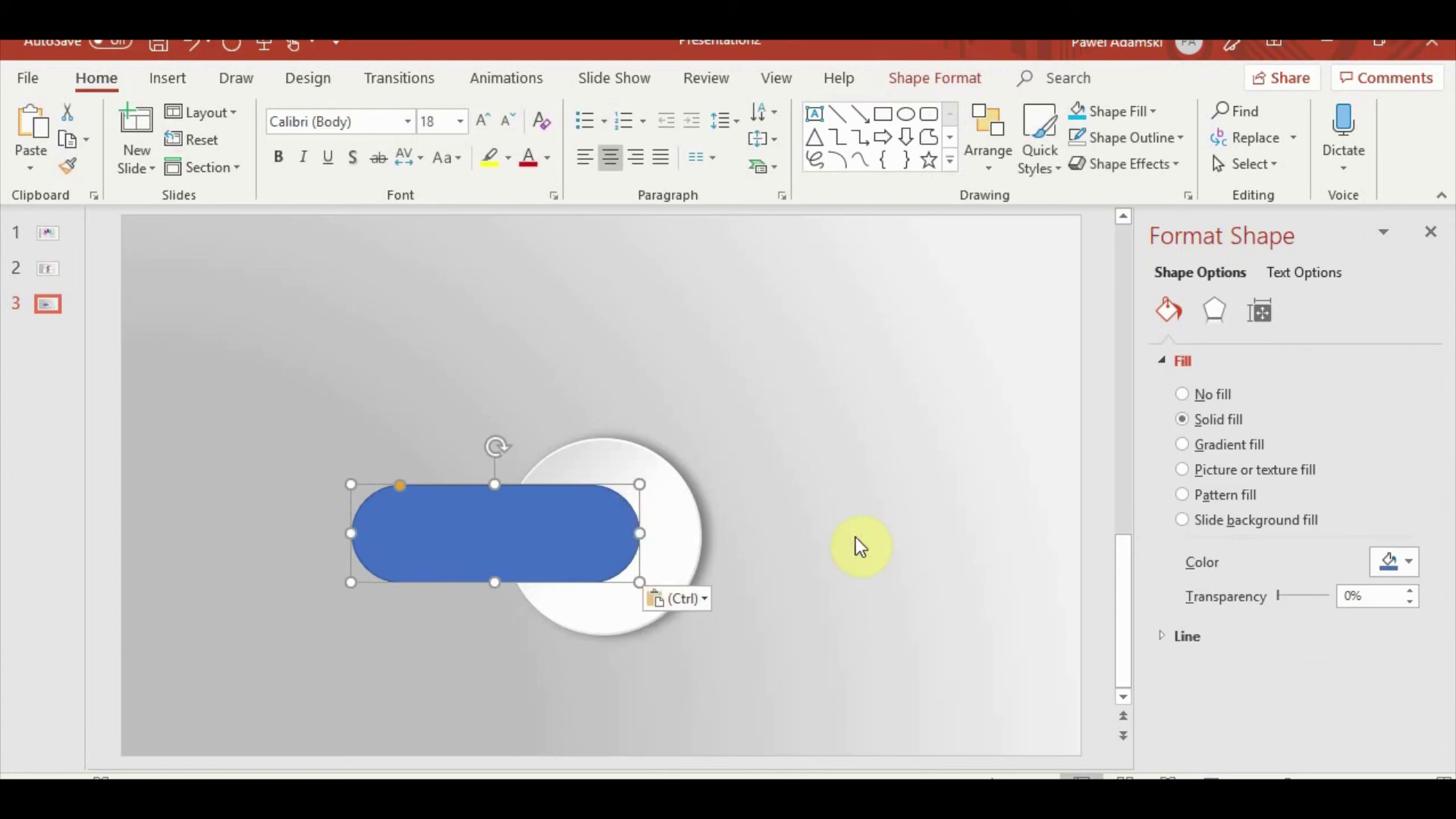
key(ctrl)
key(ctrl)
click(47, 268)
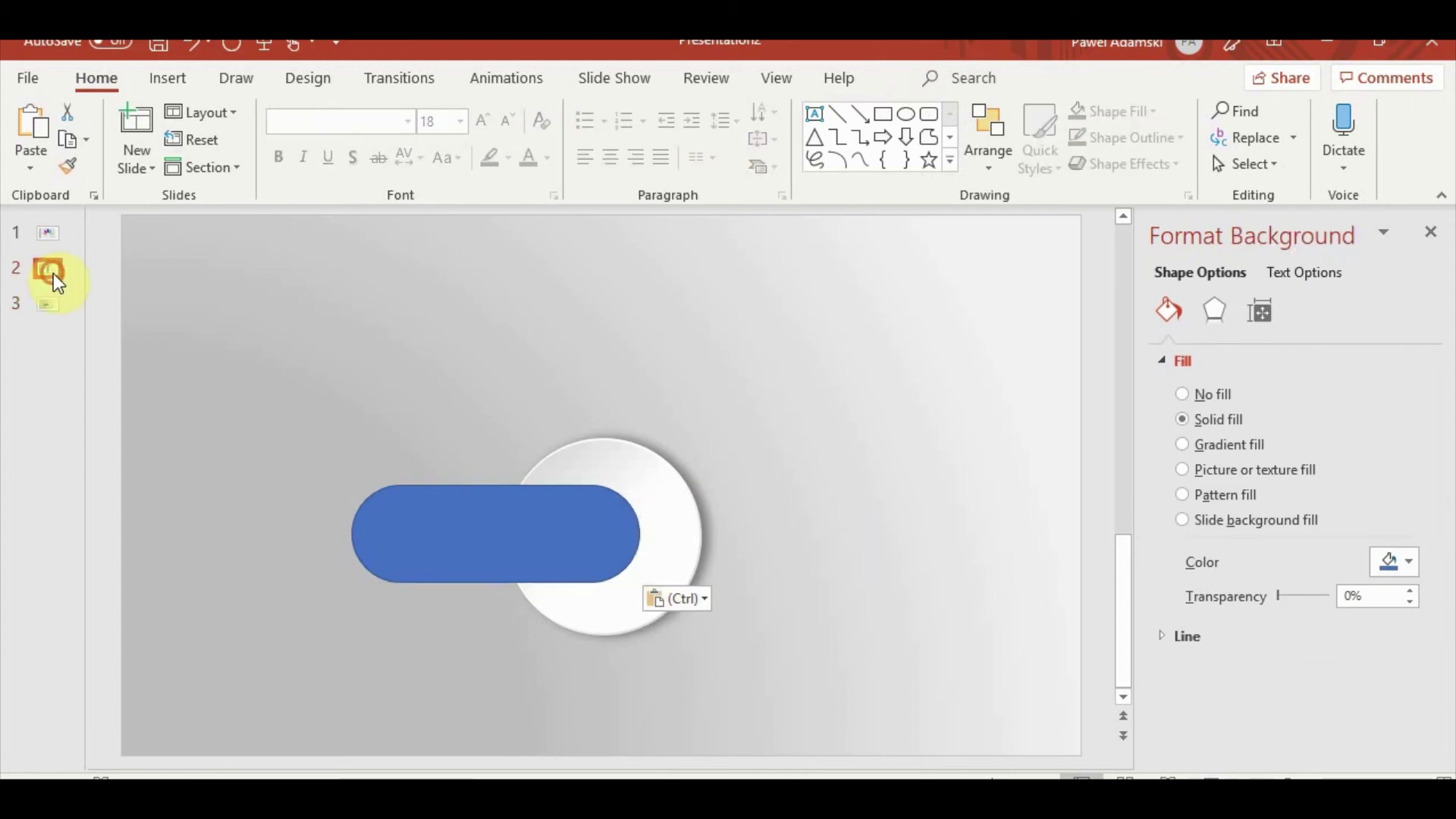
click(628, 329)
click(627, 329)
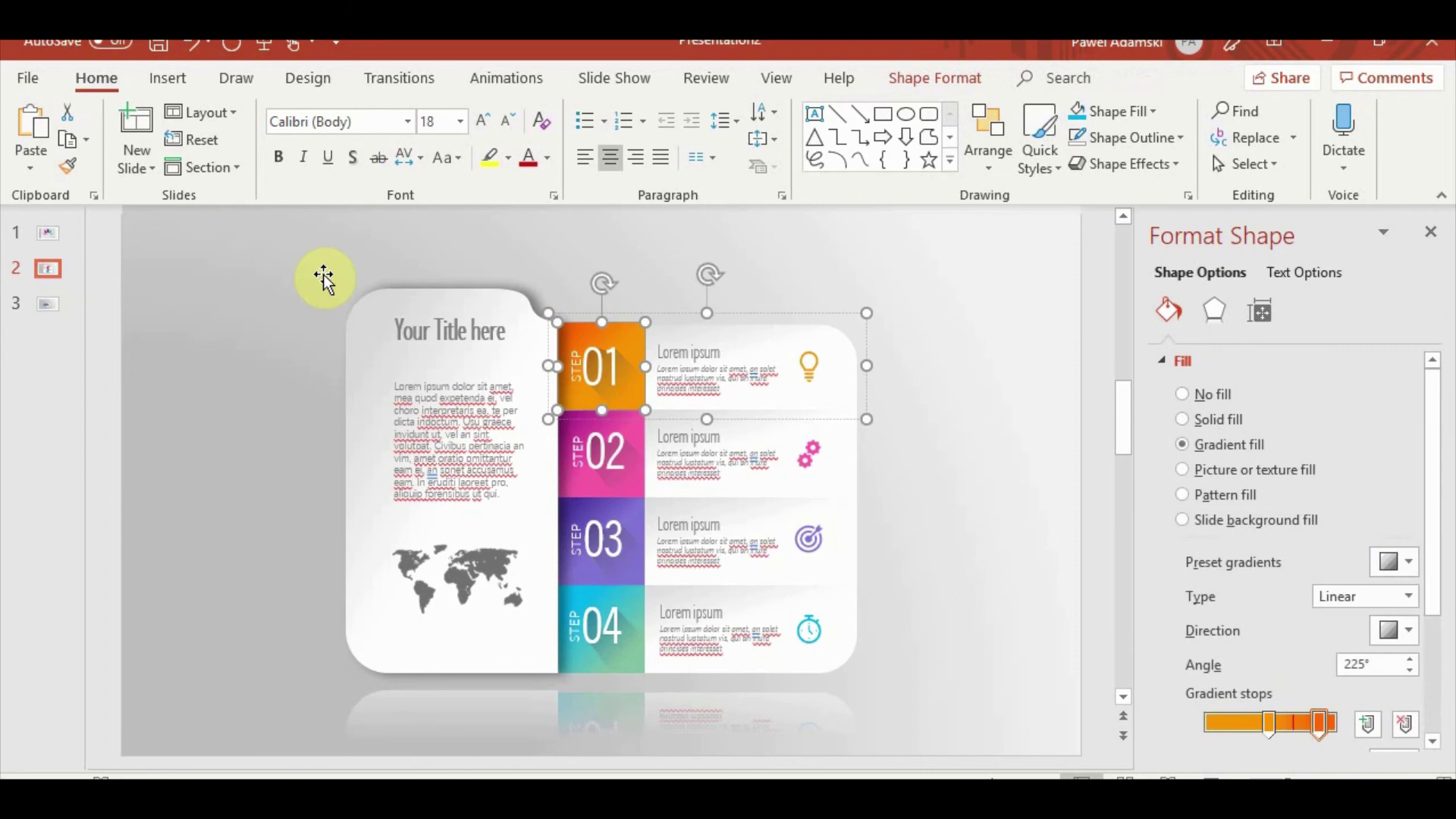
click(53, 304)
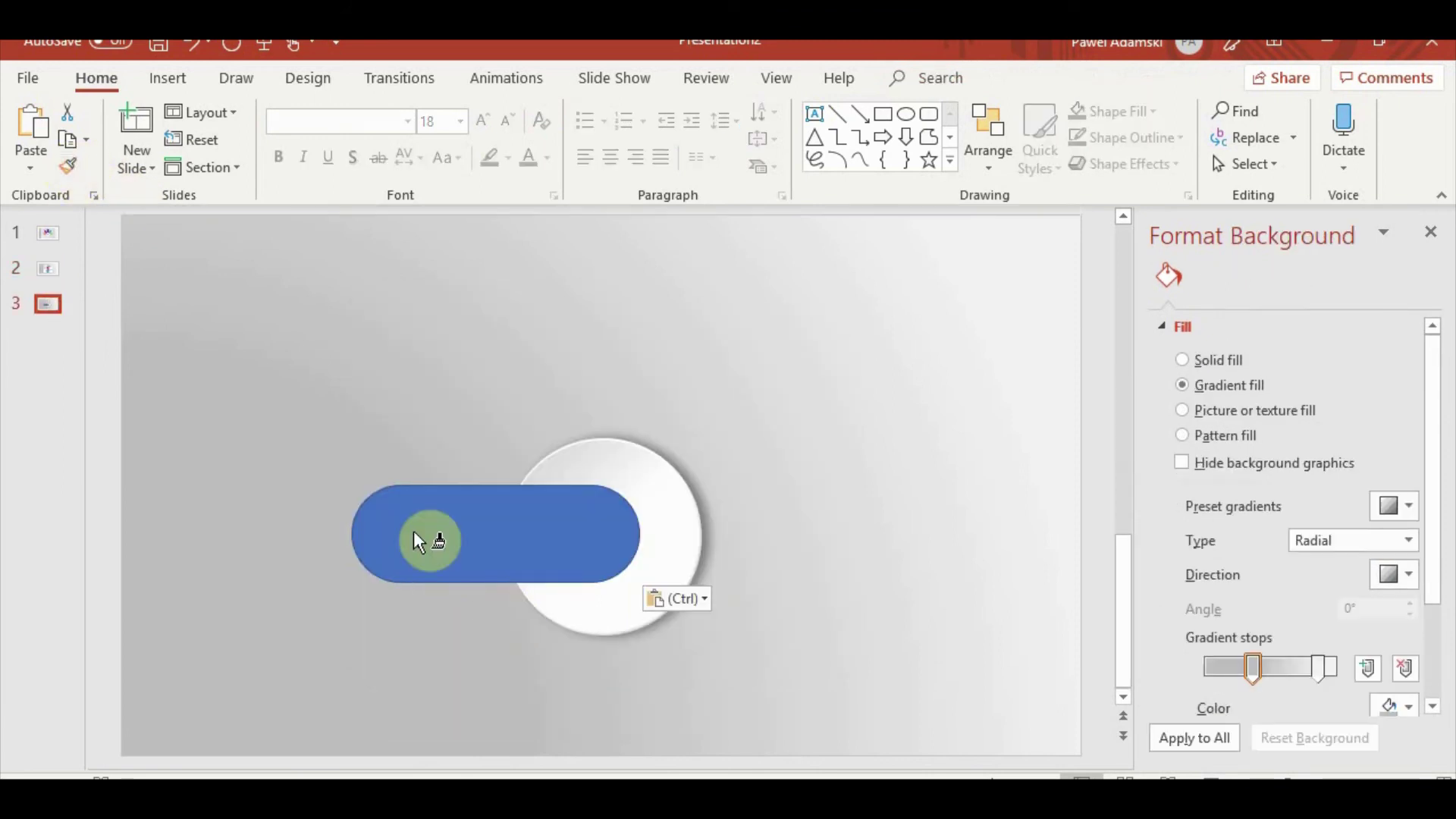
click(412, 531)
click(905, 554)
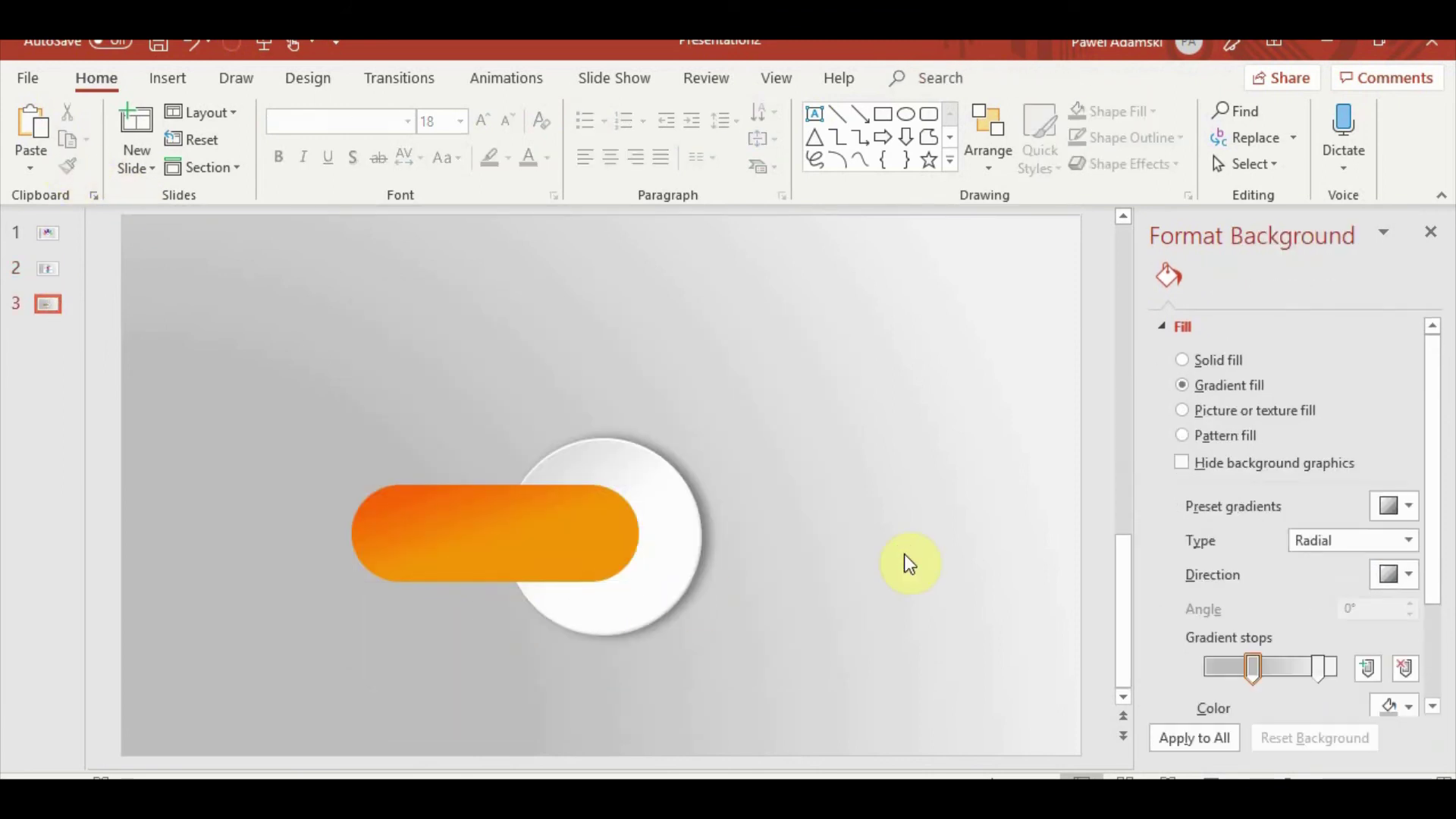
click(186, 79)
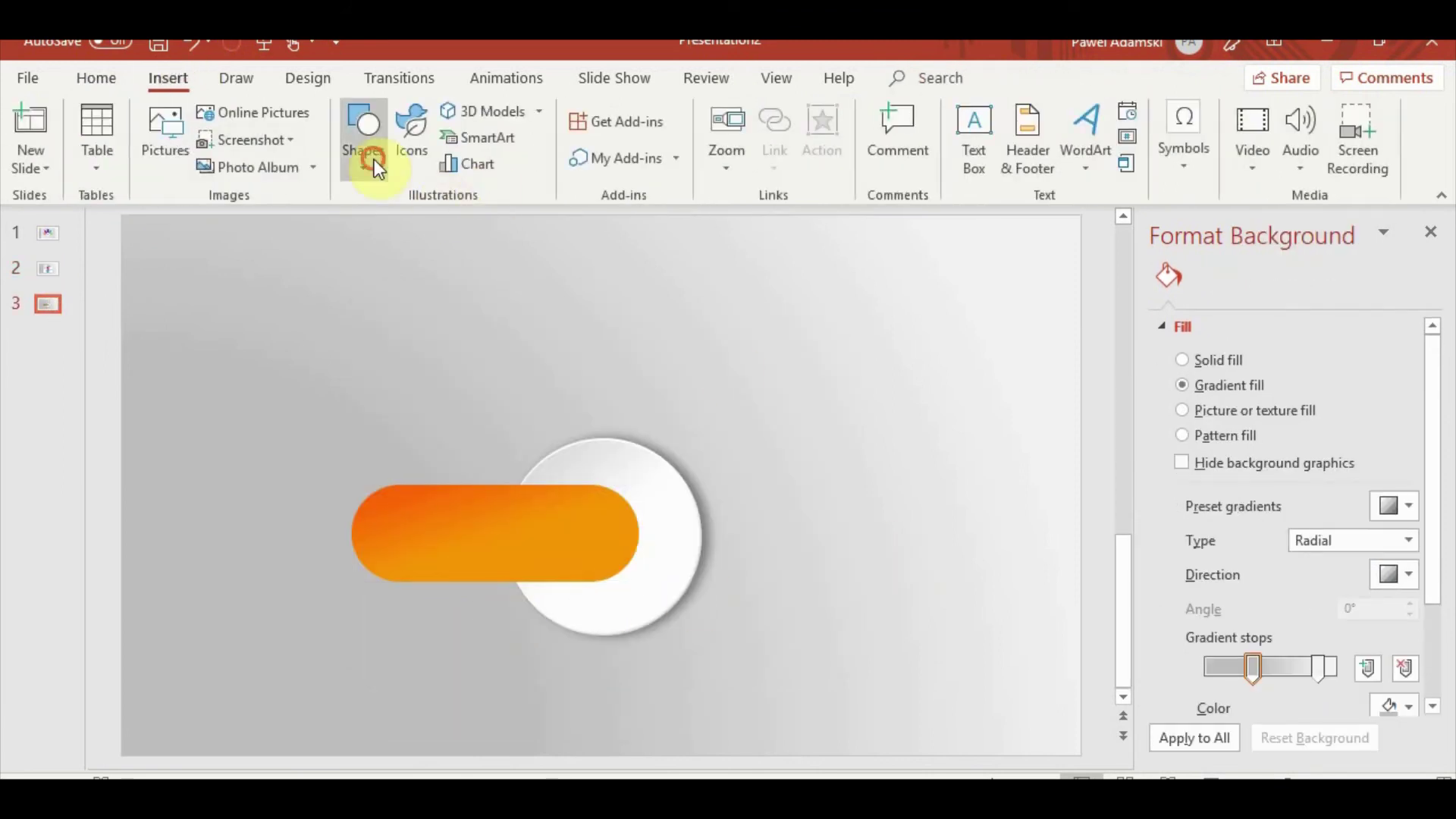
Draw a small circle at the pill's left end and paint it with the orange gradient
click(364, 133)
click(438, 227)
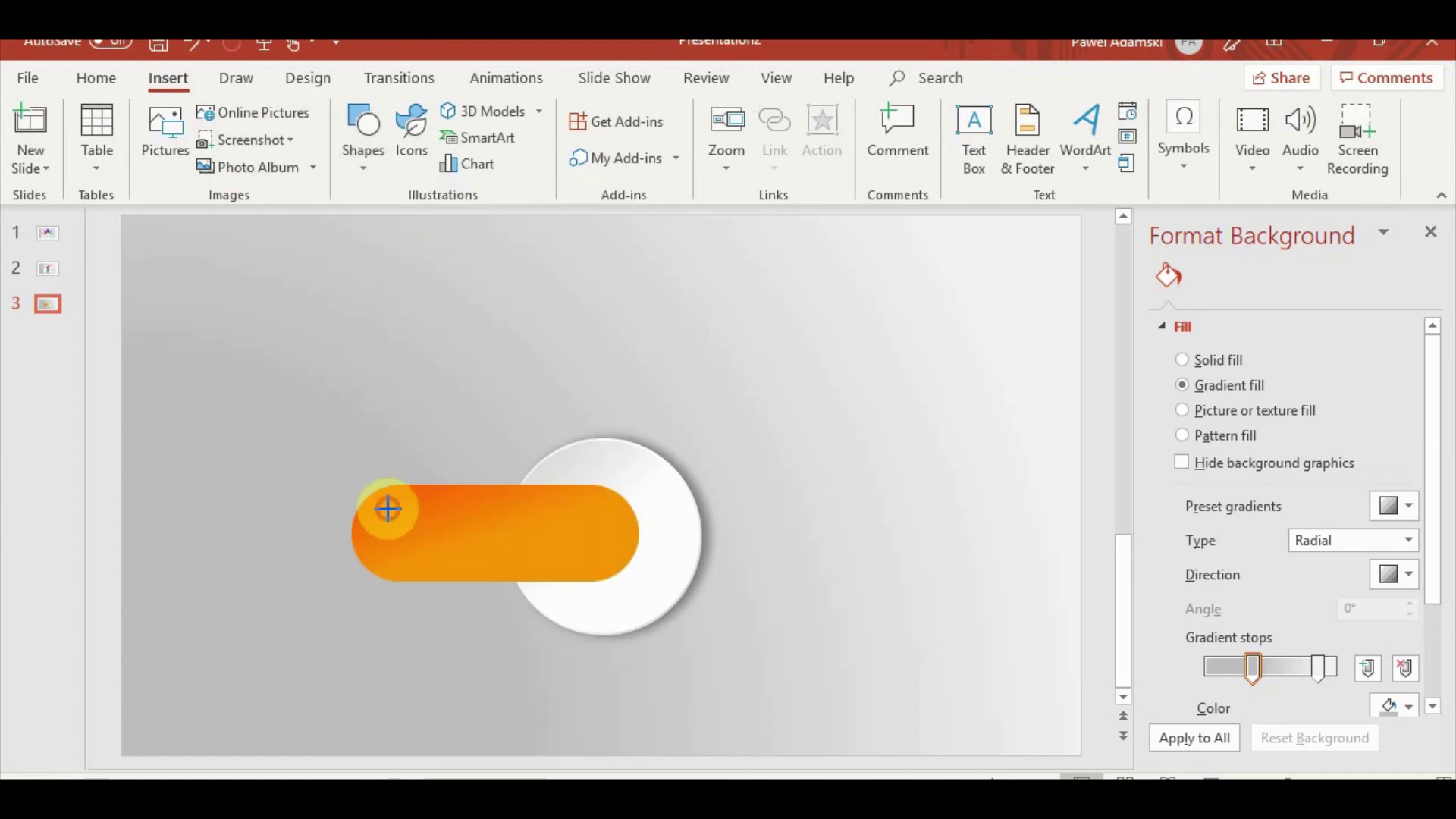
mouse_move(386, 509)
mouse_down()
mouse_move(468, 584)
mouse_move(424, 545)
mouse_move(462, 549)
mouse_move(441, 565)
mouse_move(422, 548)
mouse_up()
key(ctrl+x)
key(ctrl+v)
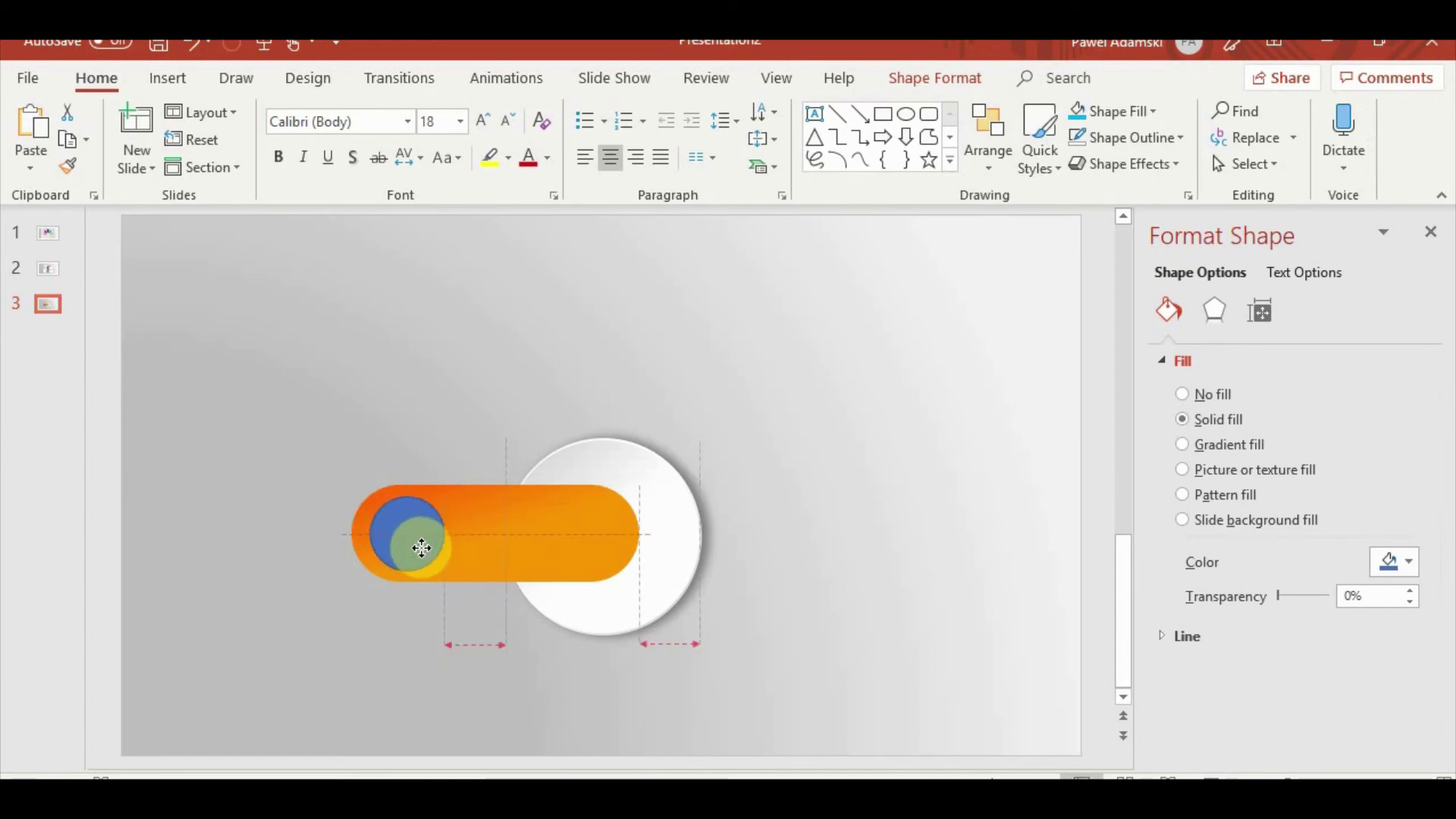
click(415, 402)
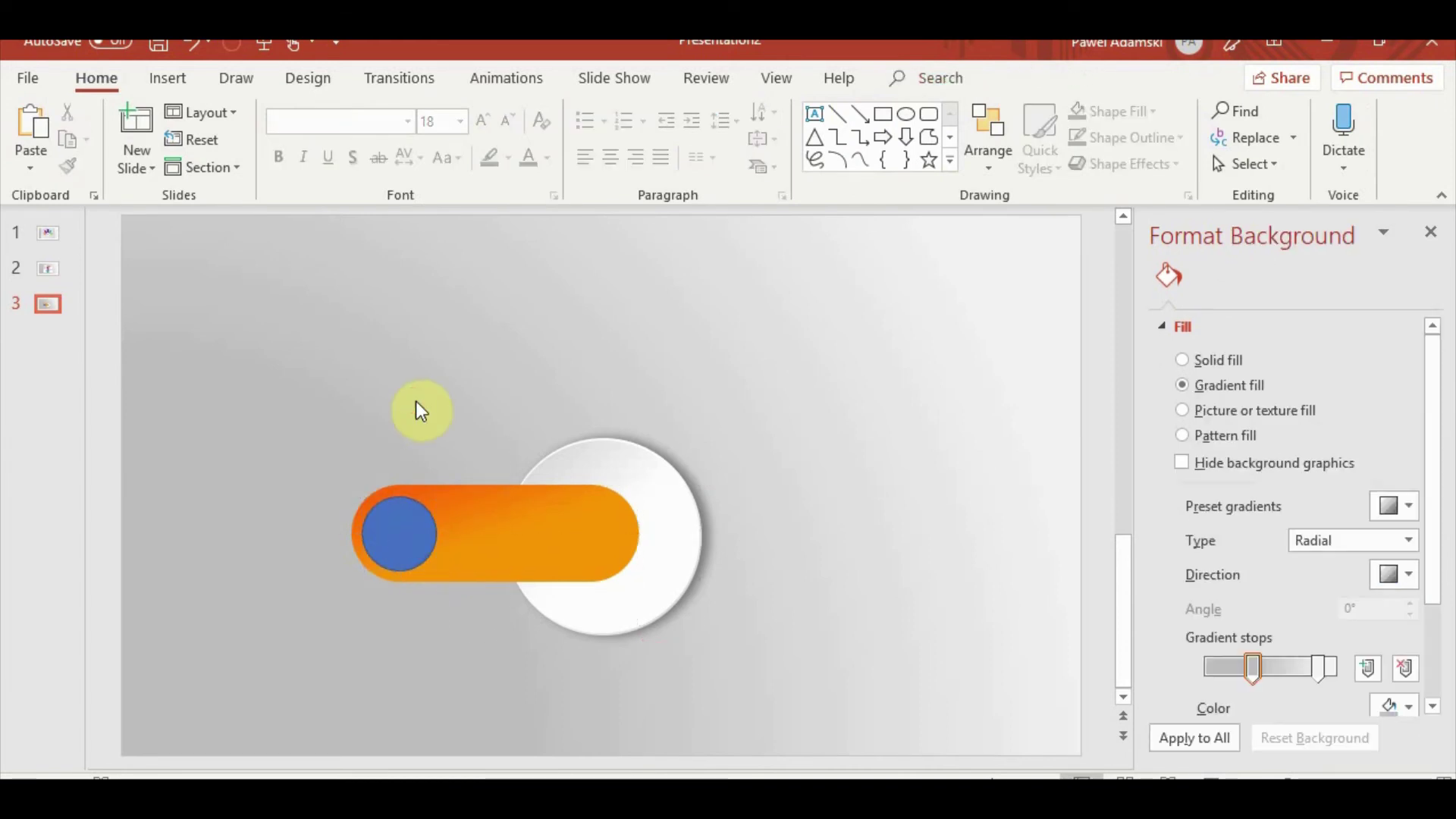
click(523, 589)
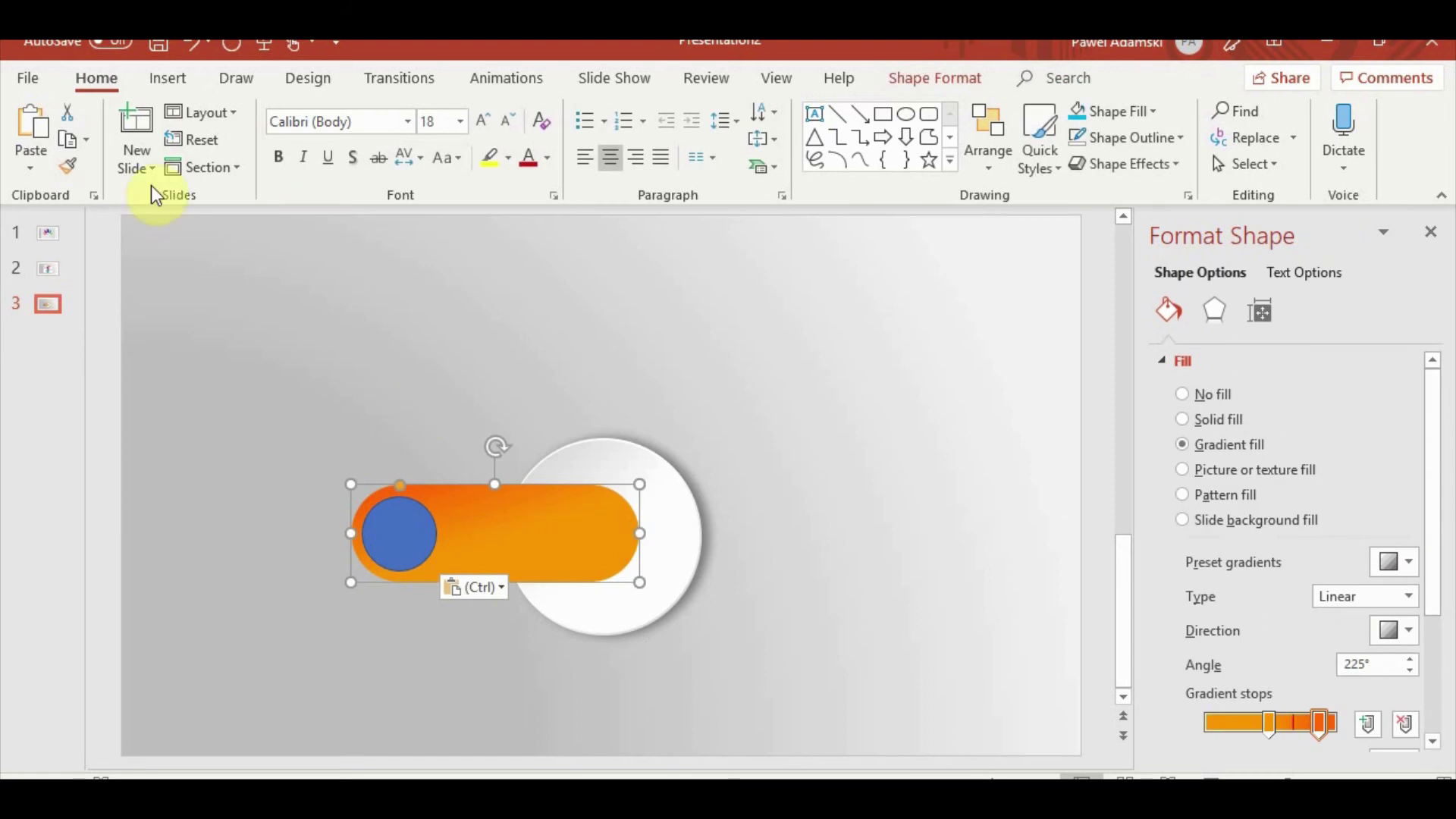
click(403, 540)
click(467, 307)
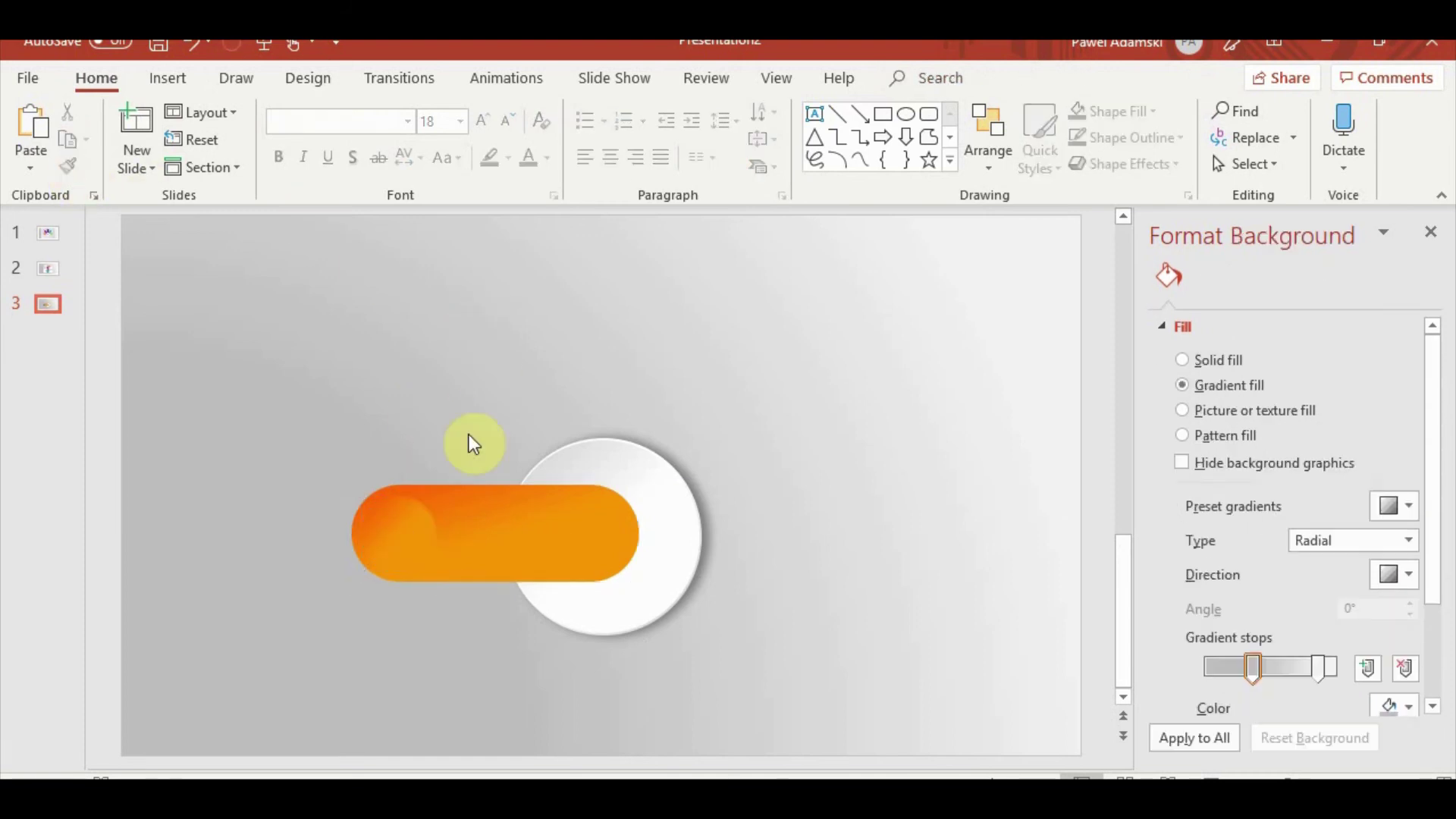
Give the orange knob a centred outer shadow with a 14 pt blur
click(414, 529)
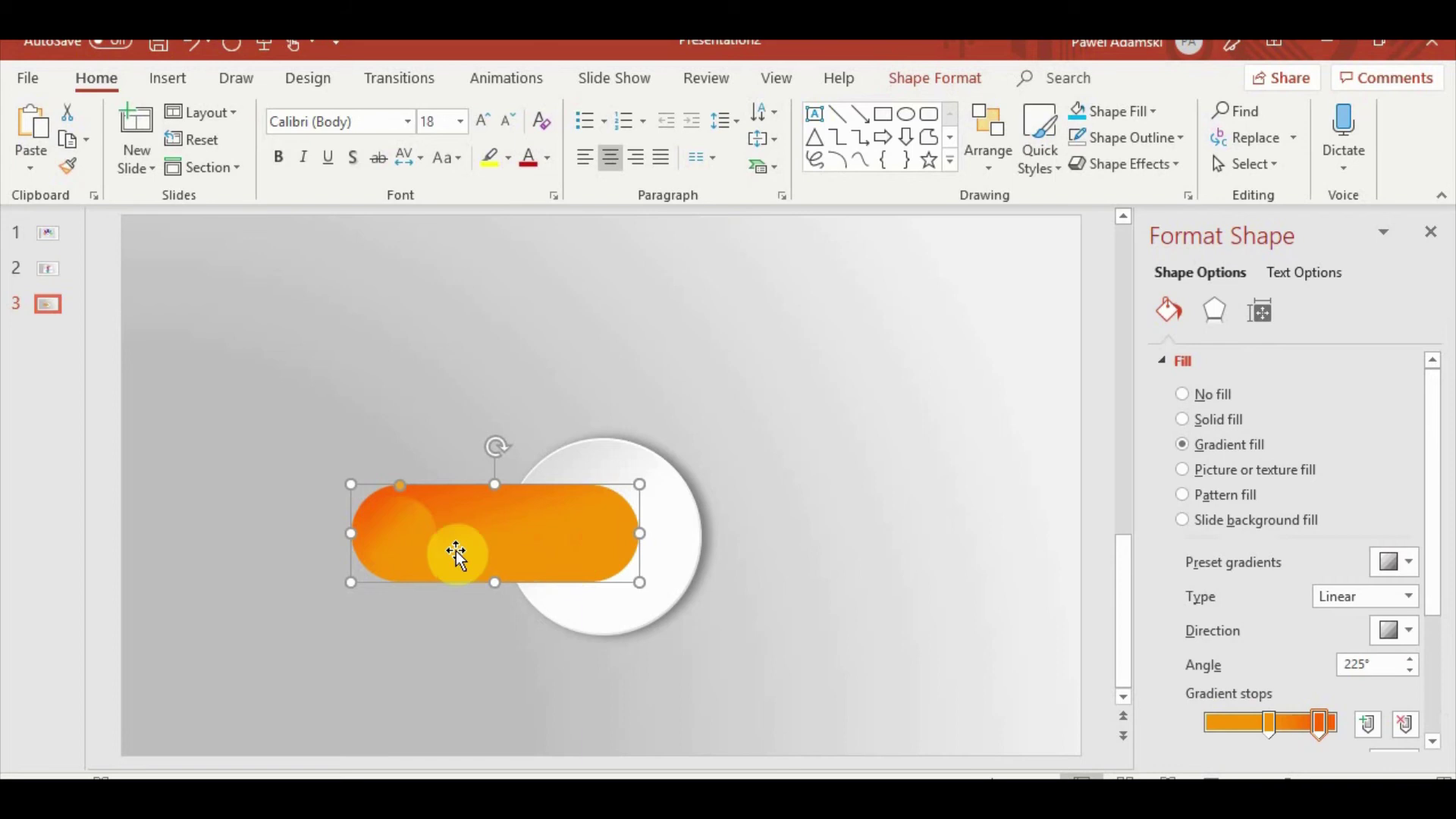
click(414, 554)
click(525, 549)
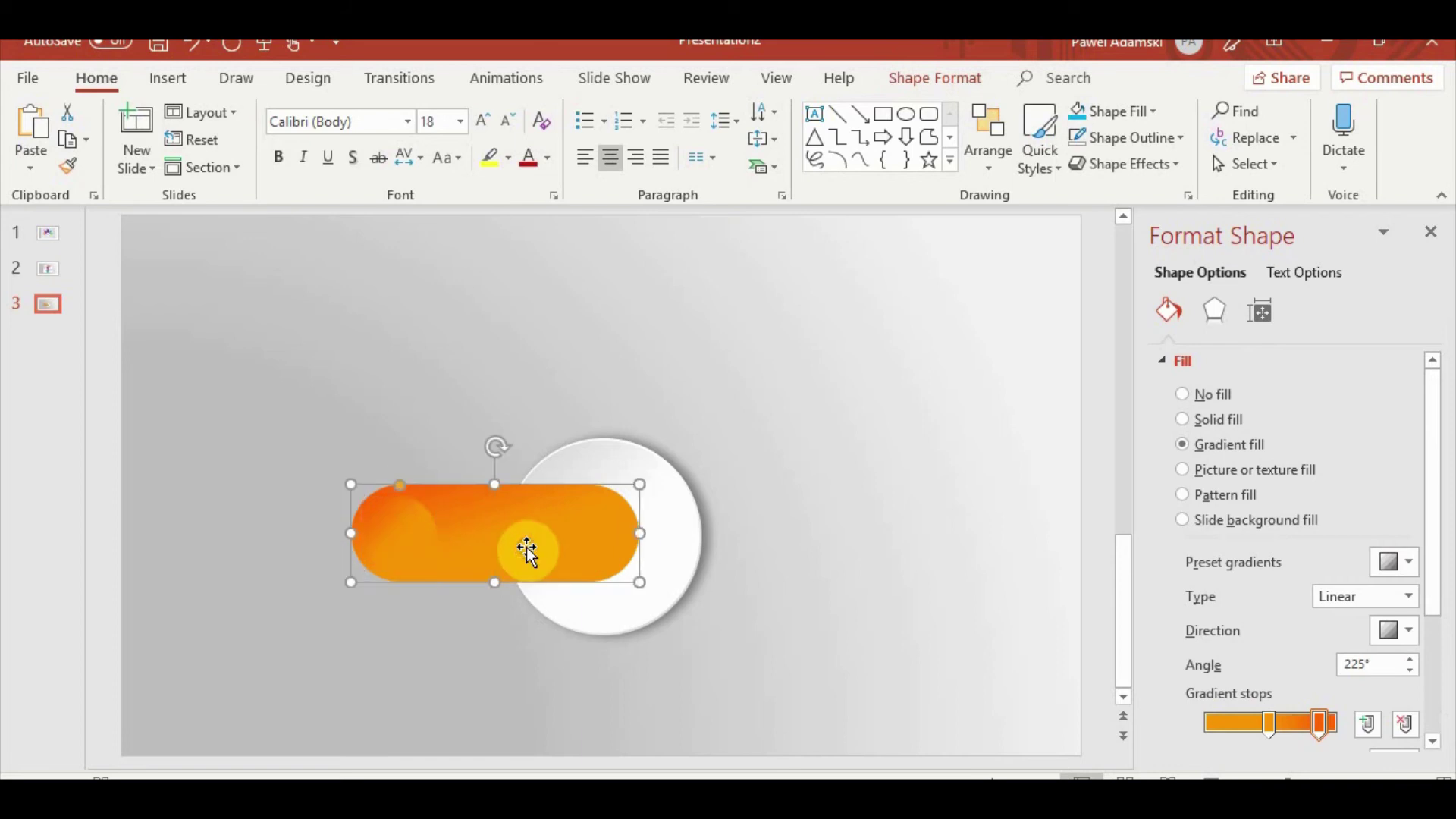
click(399, 546)
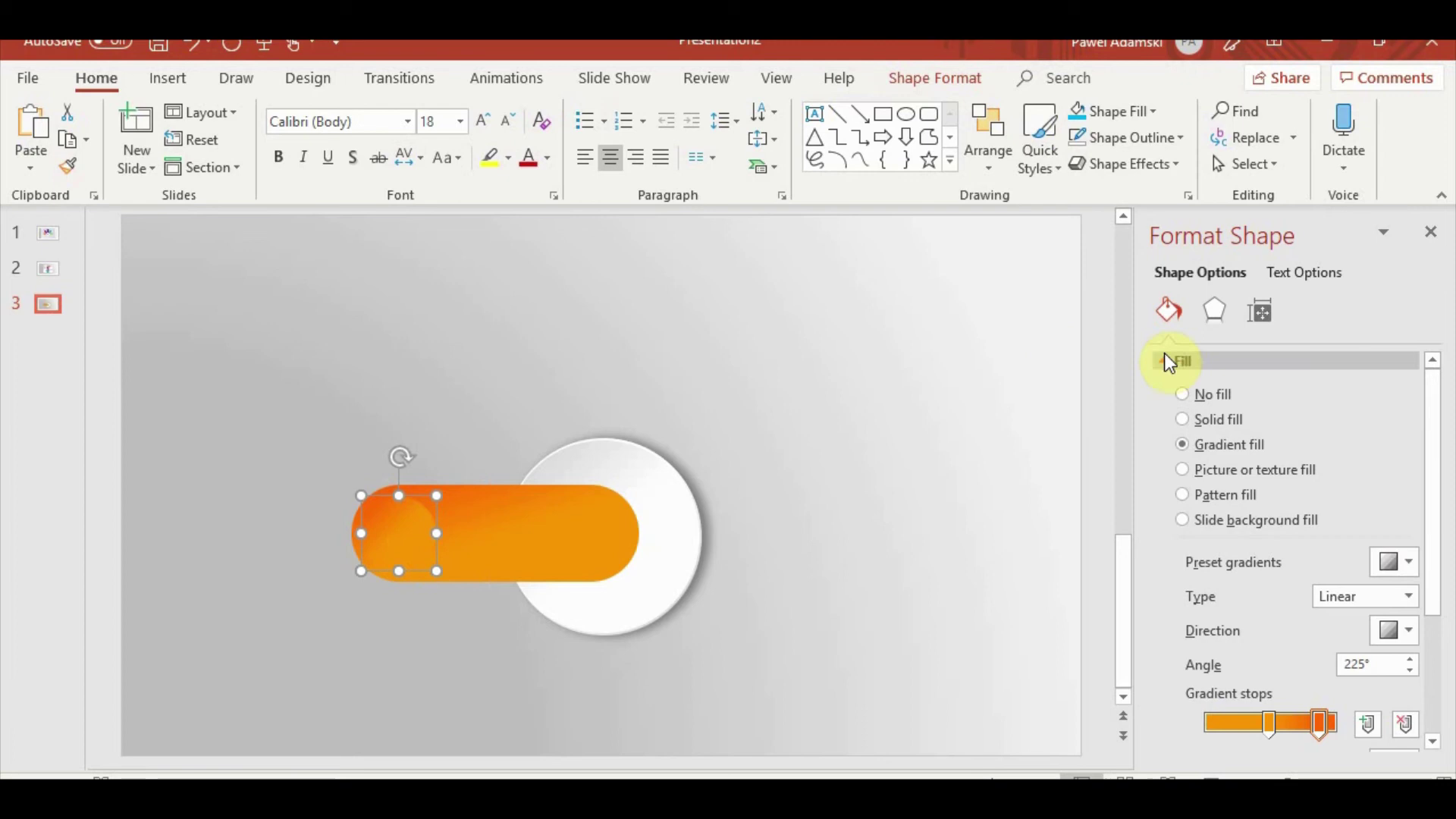
click(1215, 311)
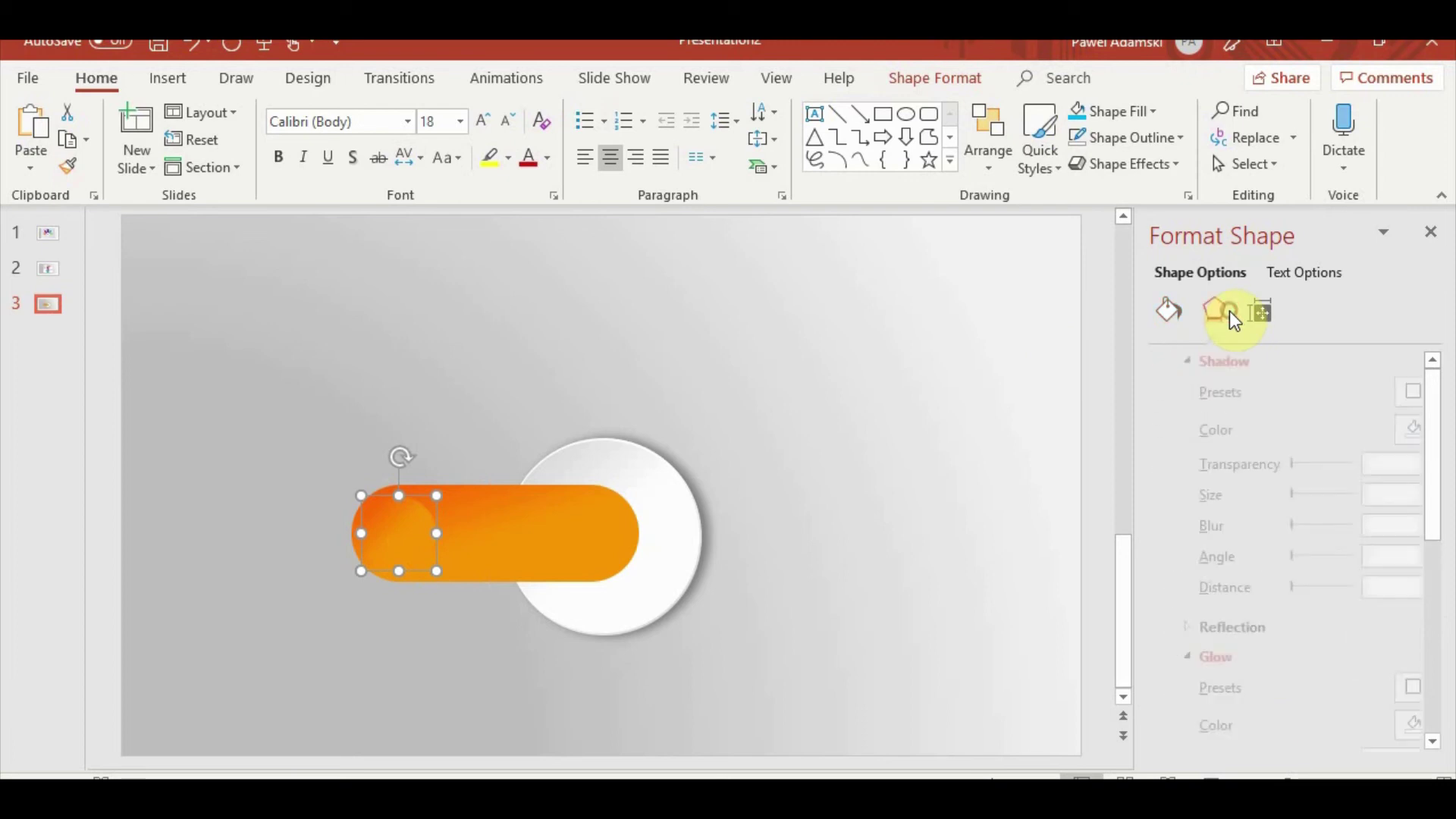
click(1405, 393)
click(1290, 574)
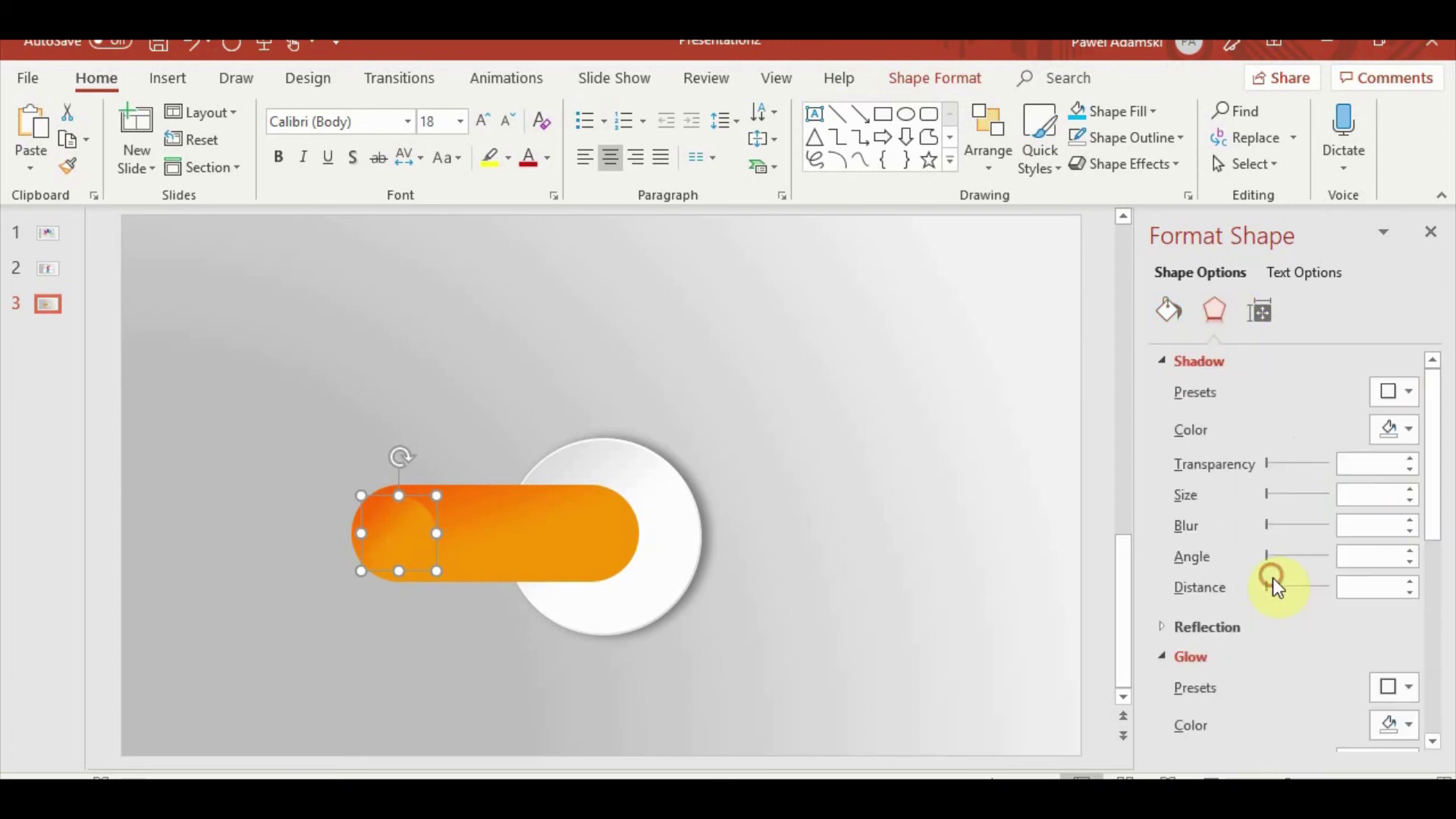
click(1398, 393)
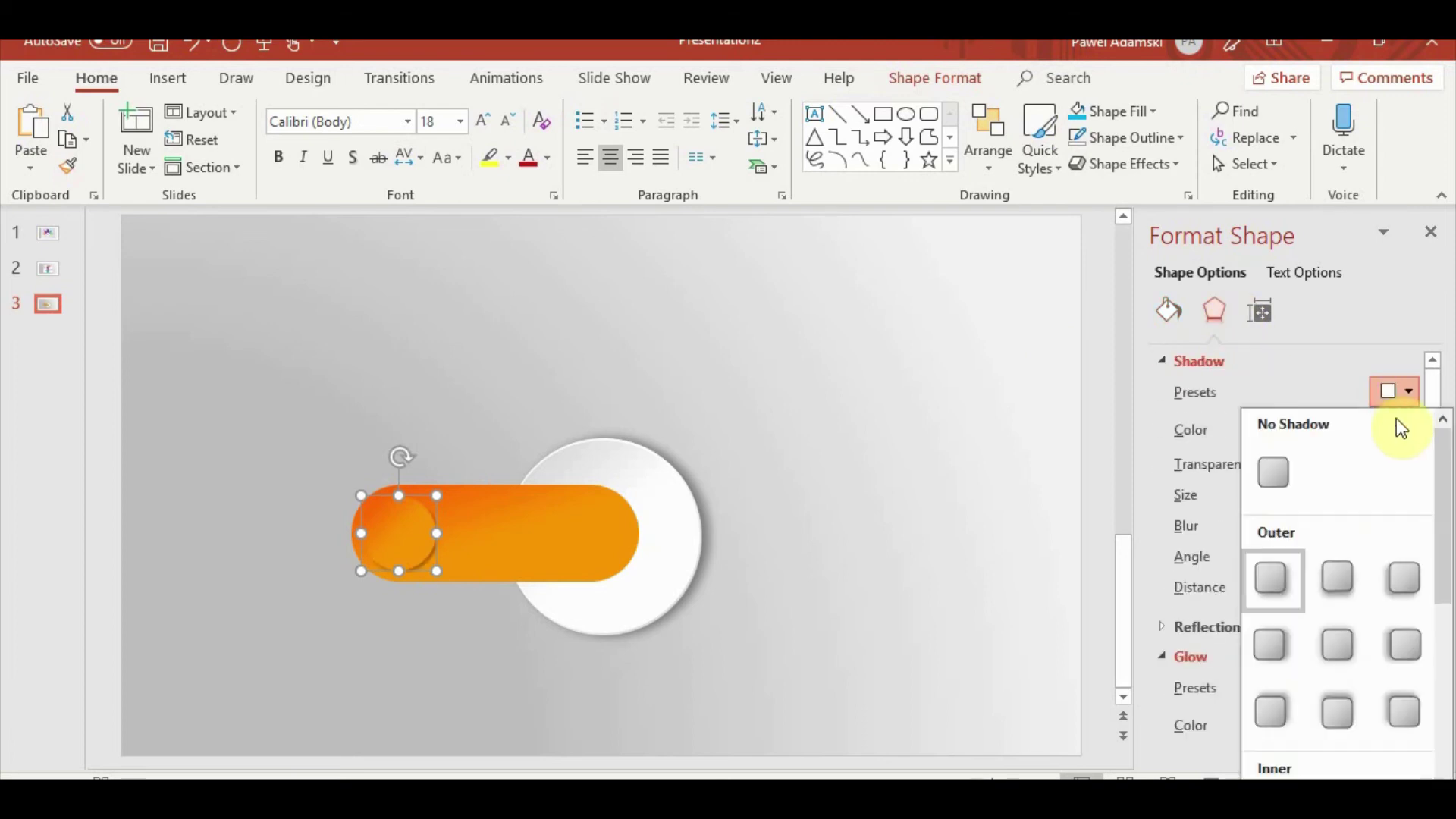
click(1291, 635)
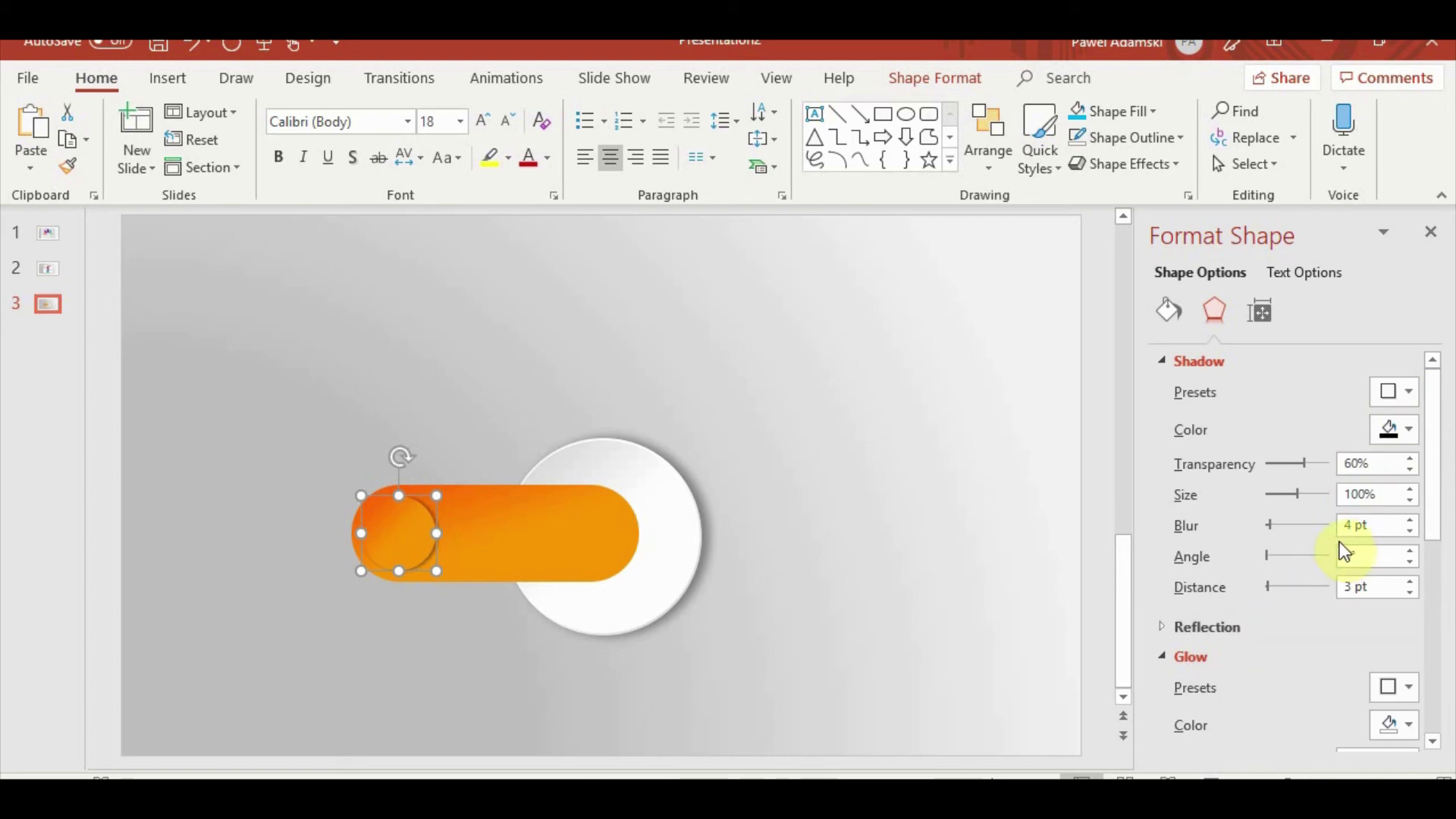
drag(1274, 527, 1276, 526)
click(939, 571)
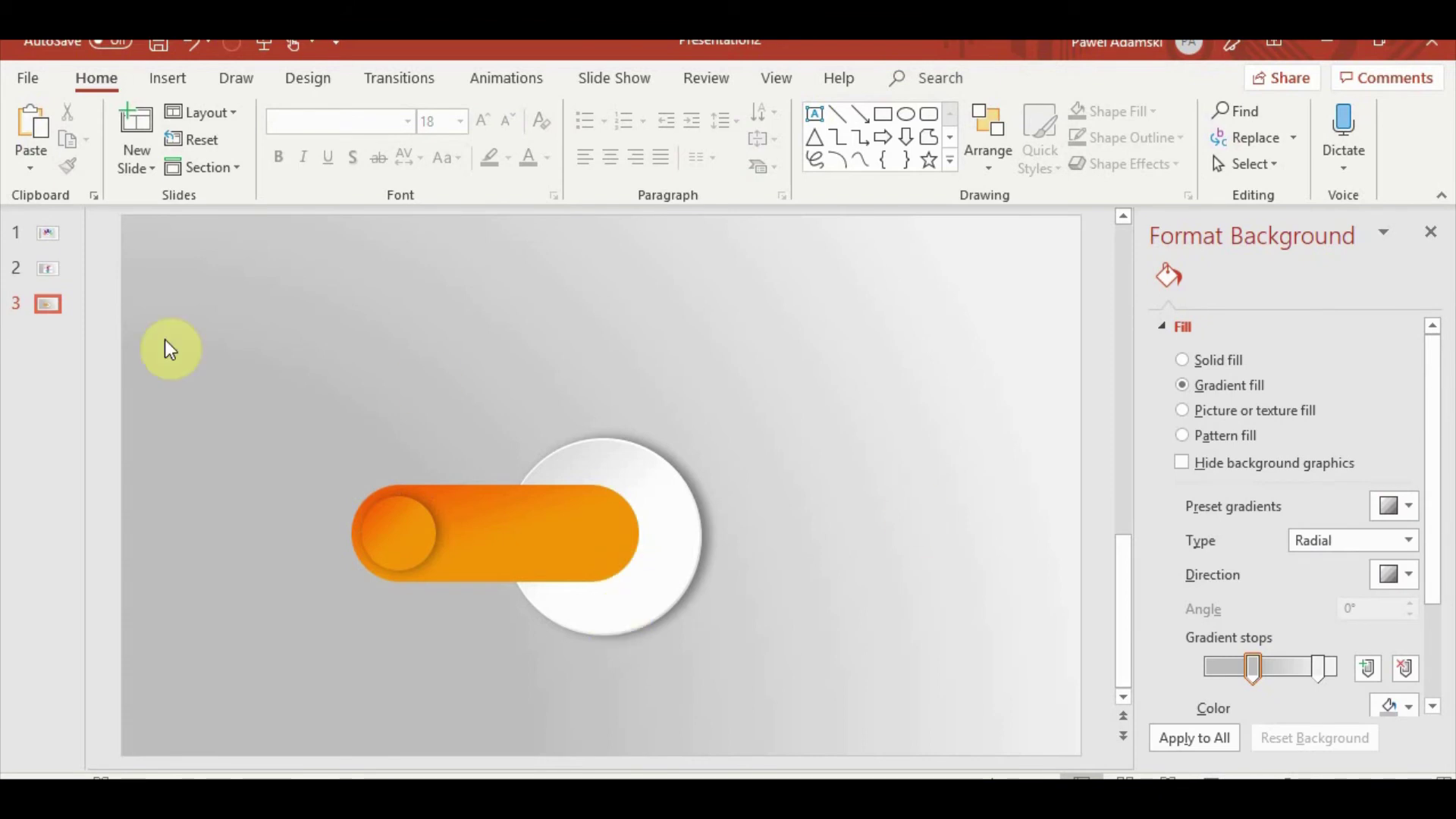
Copy the '02' number and its surrounding shape from slide 2's step 02 group onto slide 3
click(47, 268)
click(583, 357)
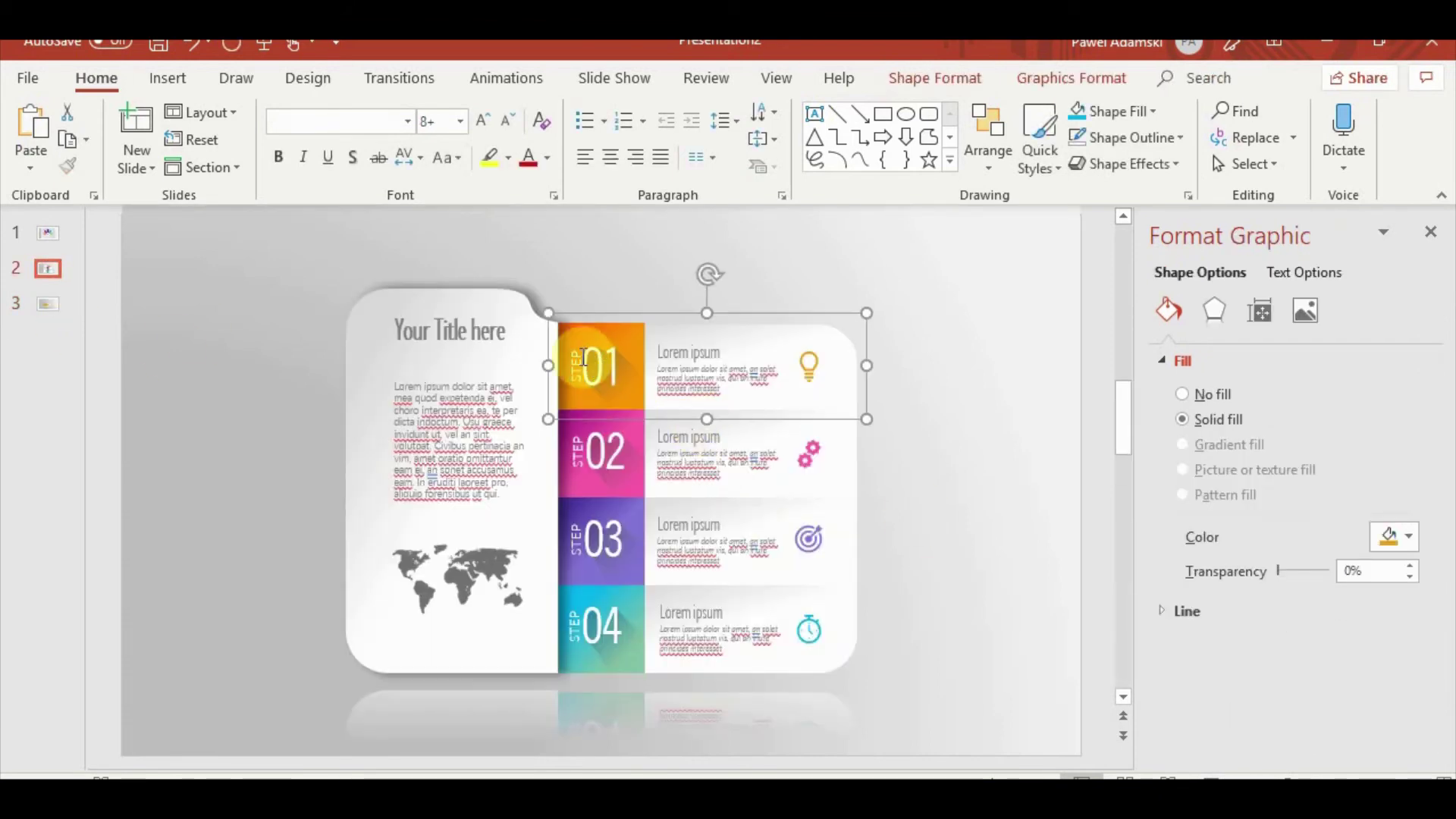
click(625, 383)
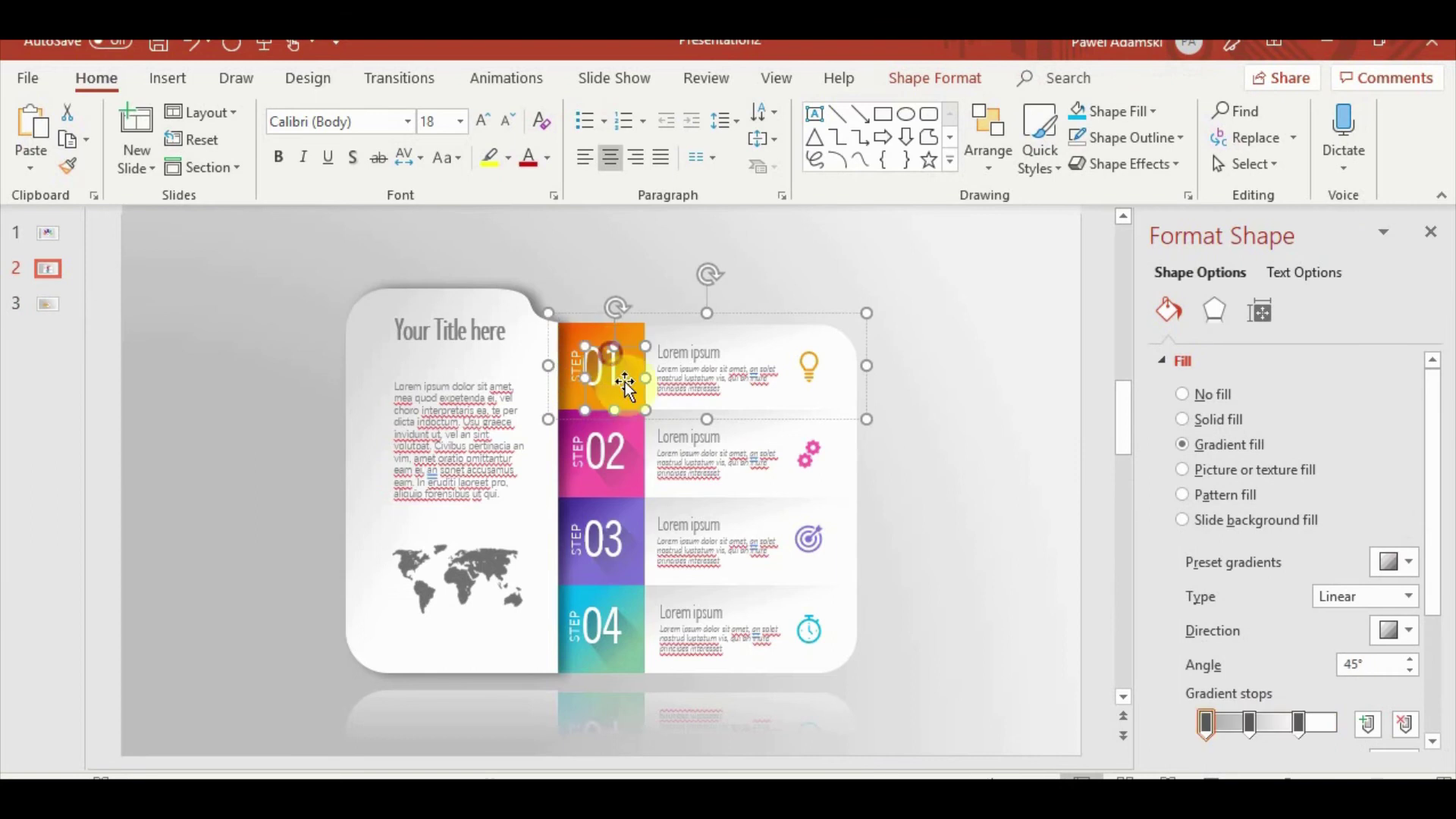
click(630, 470)
click(631, 474)
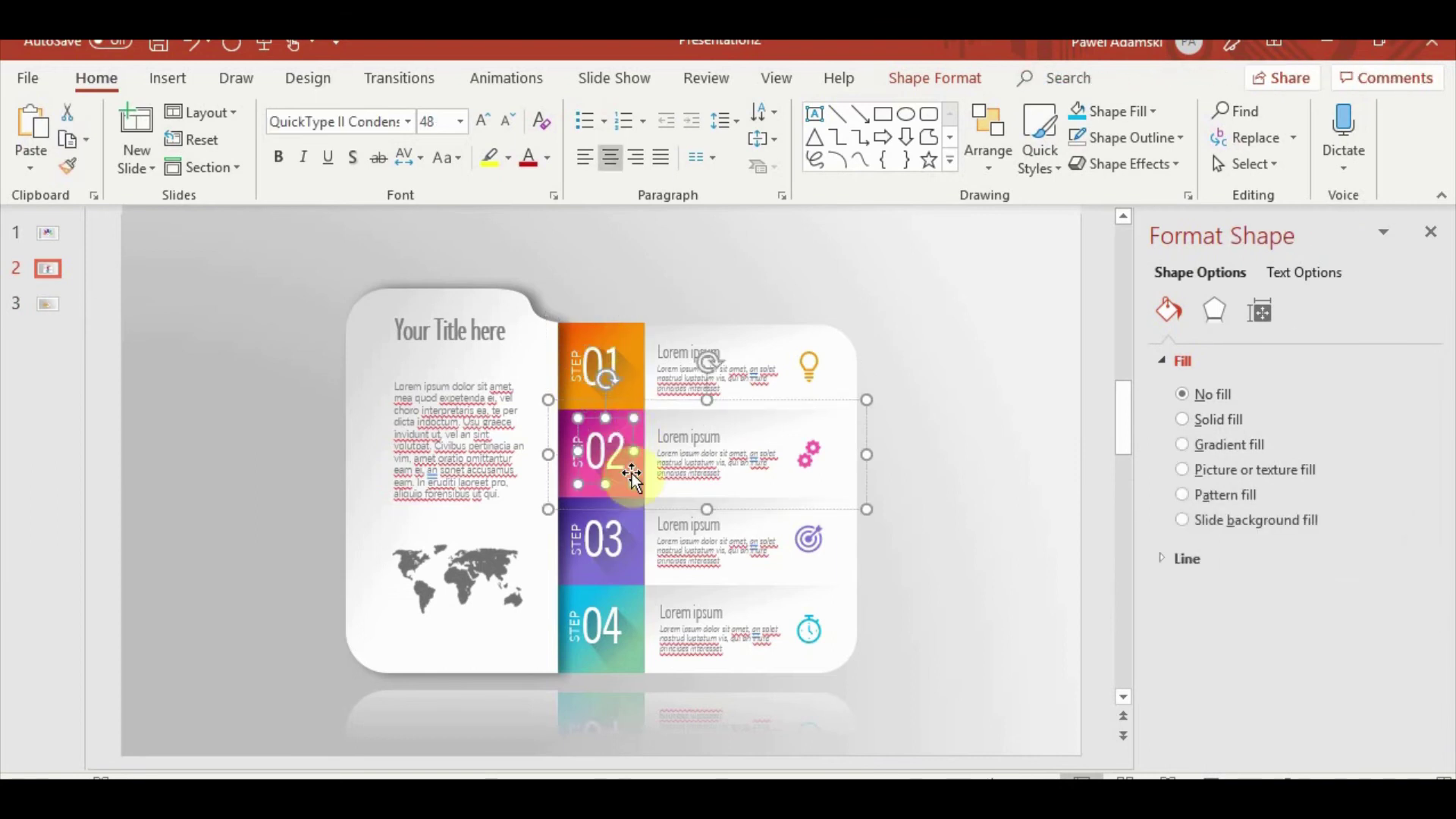
click(641, 492)
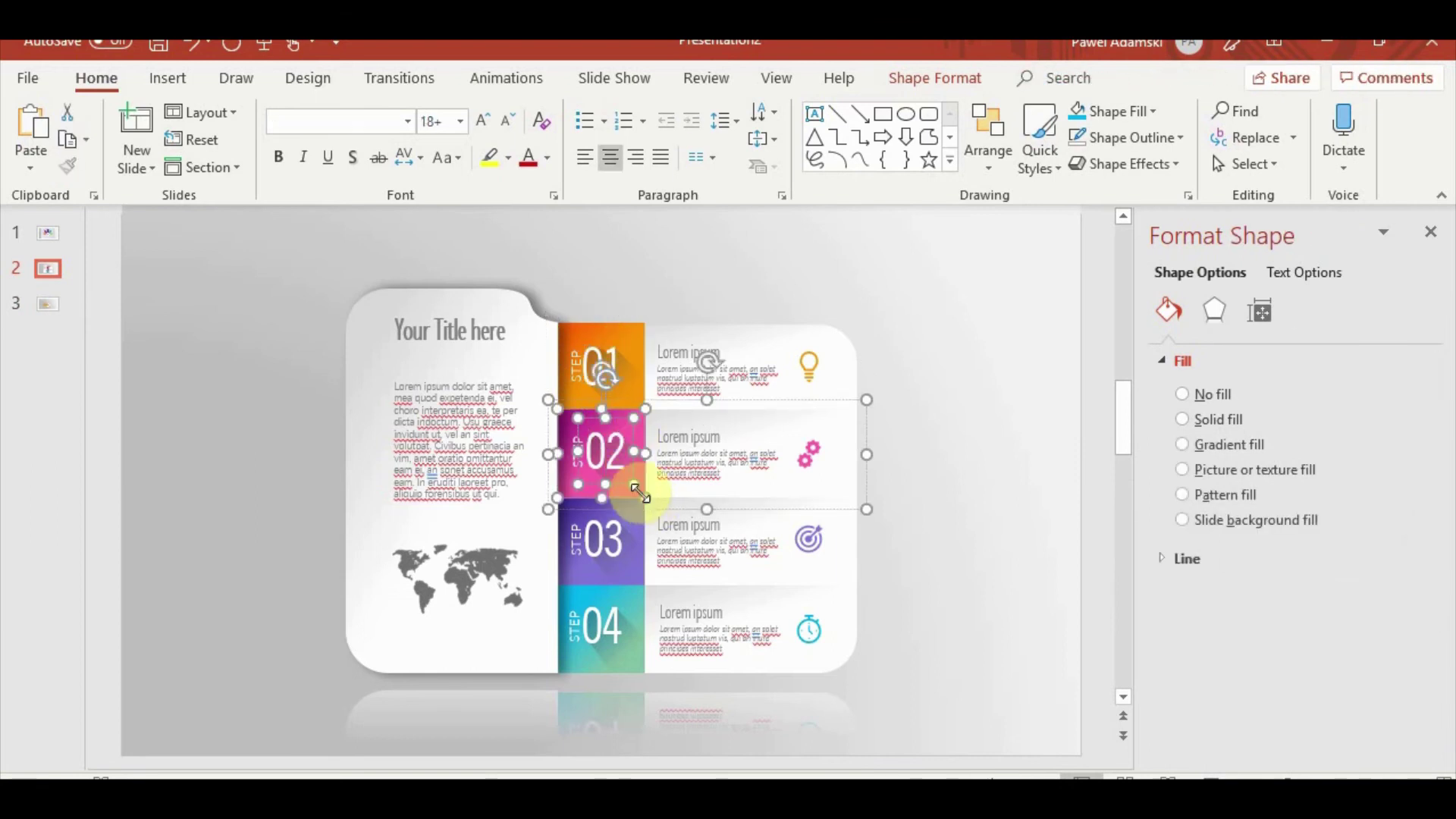
scroll(637, 498, up, 5)
click(618, 486)
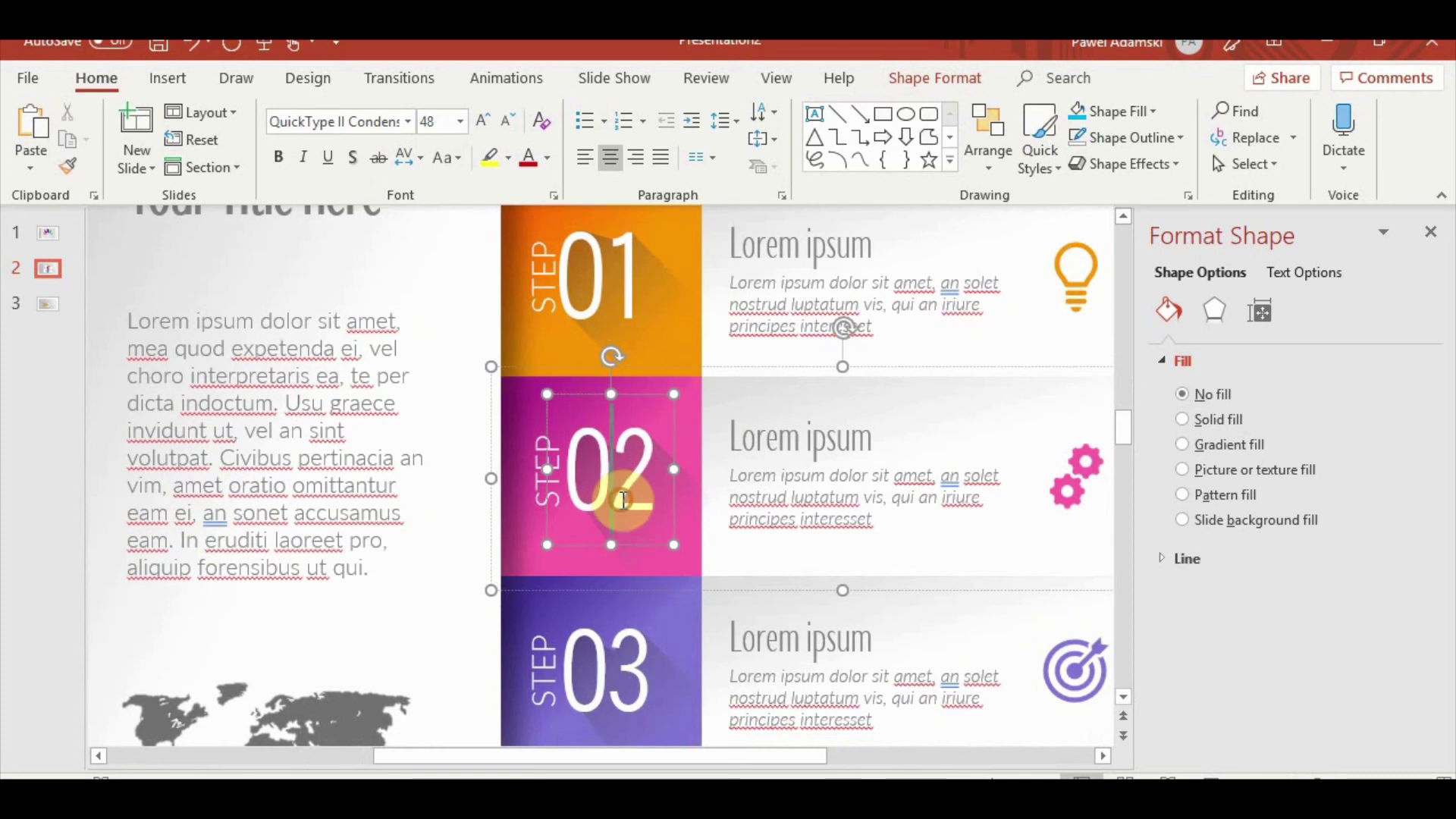
shift+click(682, 491)
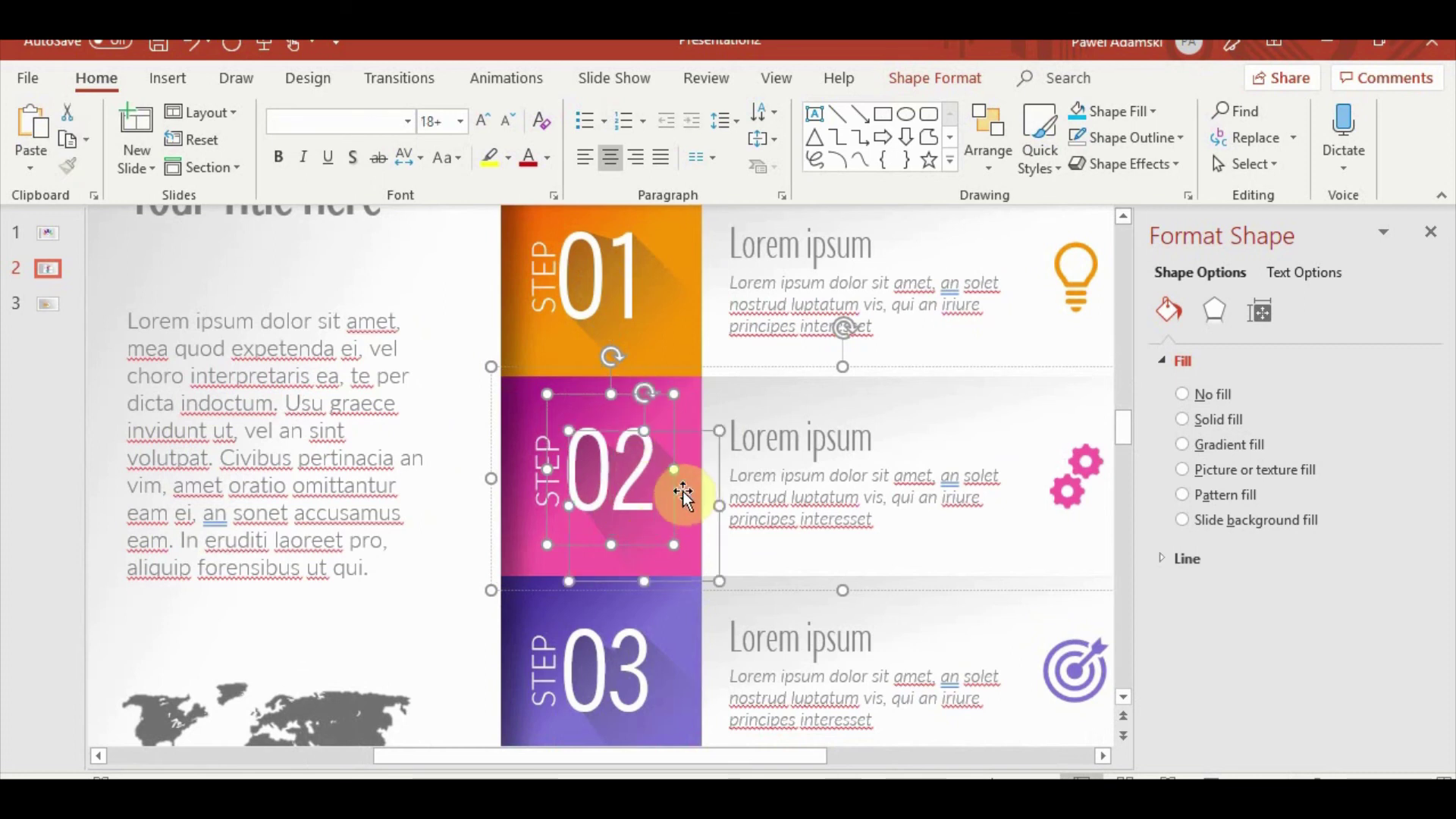
click(50, 306)
key(ctrl+v)
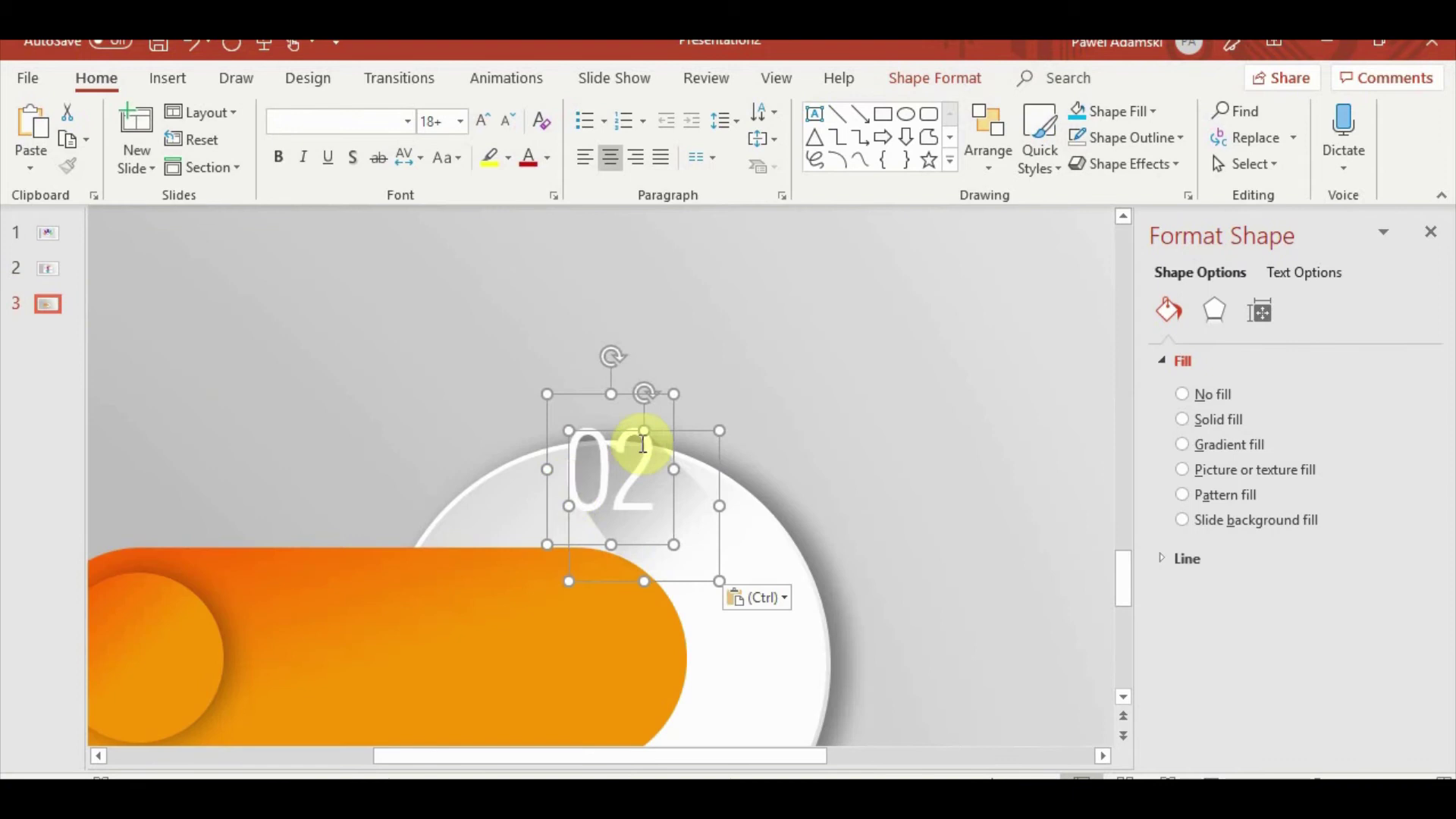
Move the pasted '02' onto the small orange knob
drag(674, 436, 195, 620)
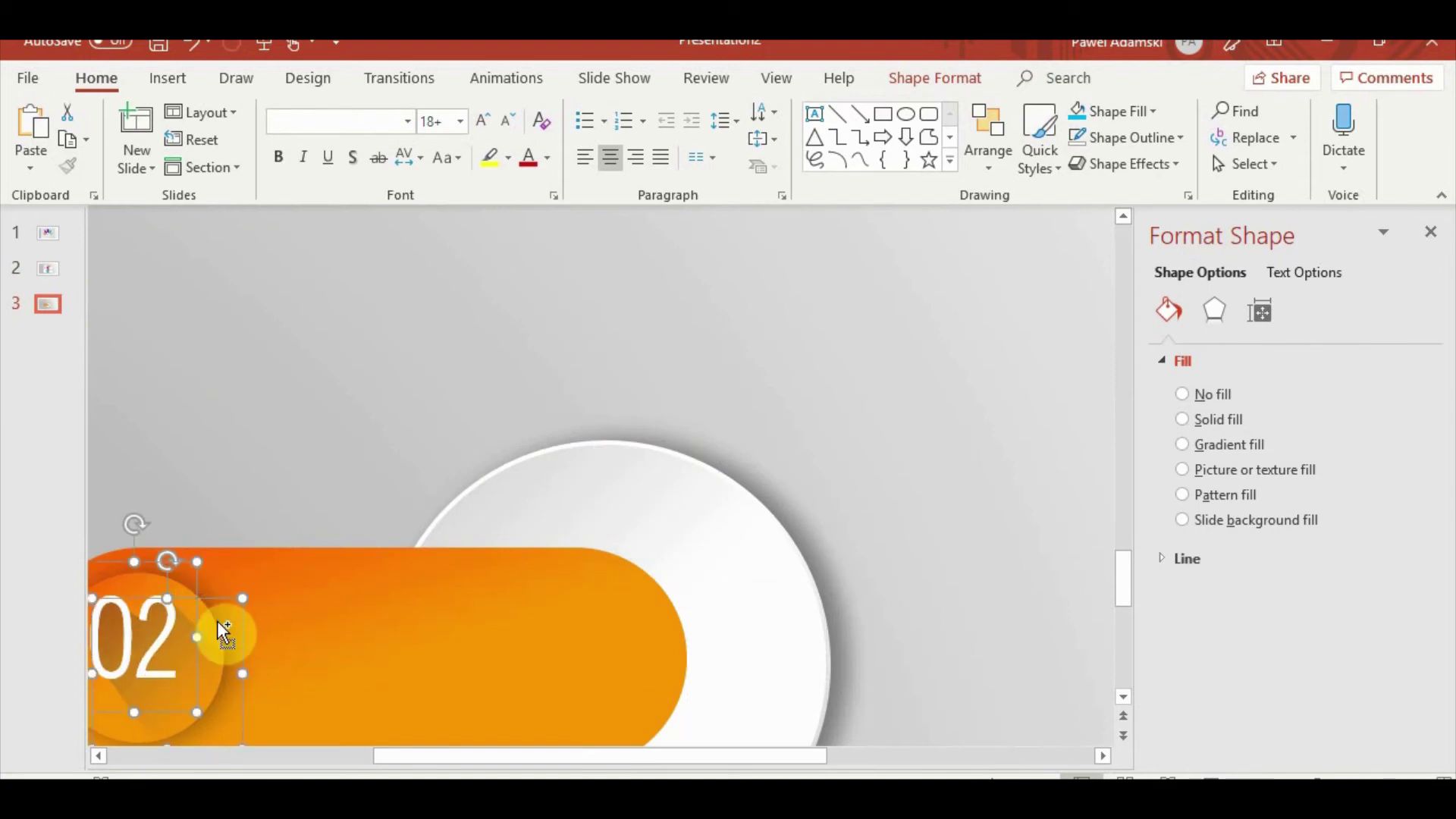
scroll(217, 620, up, 2)
drag(663, 398, 667, 411)
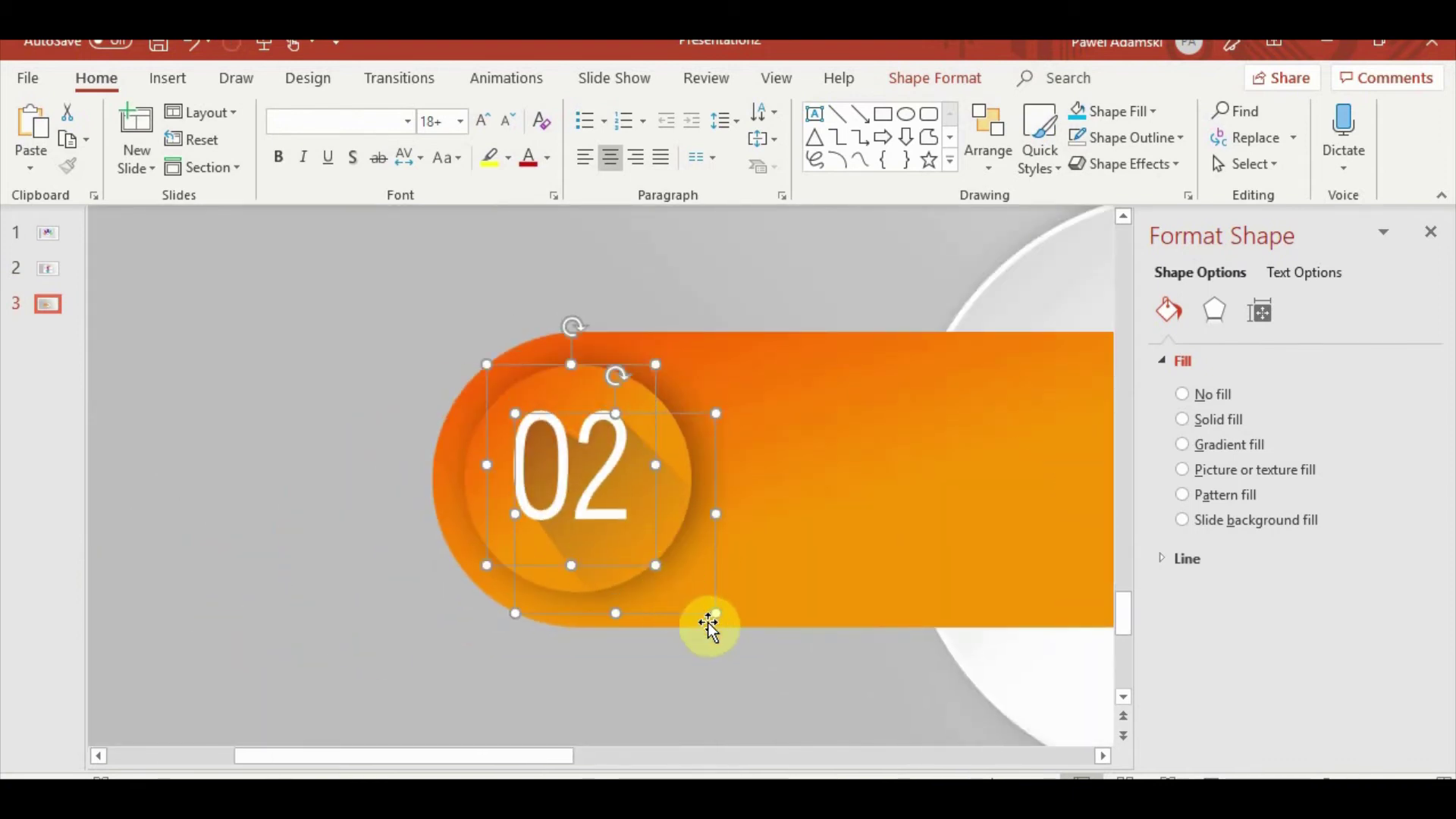
click(903, 75)
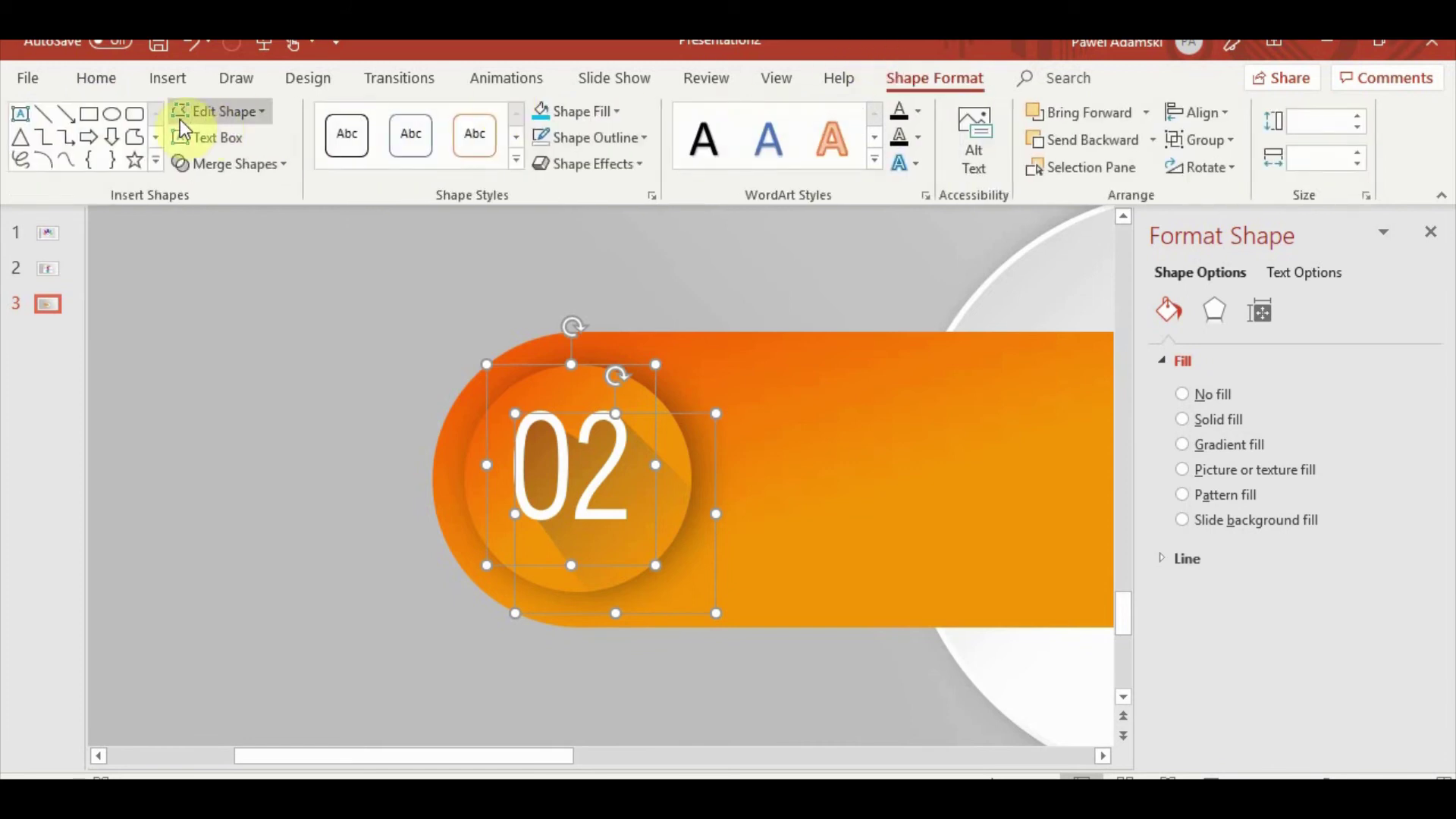
click(182, 112)
click(313, 592)
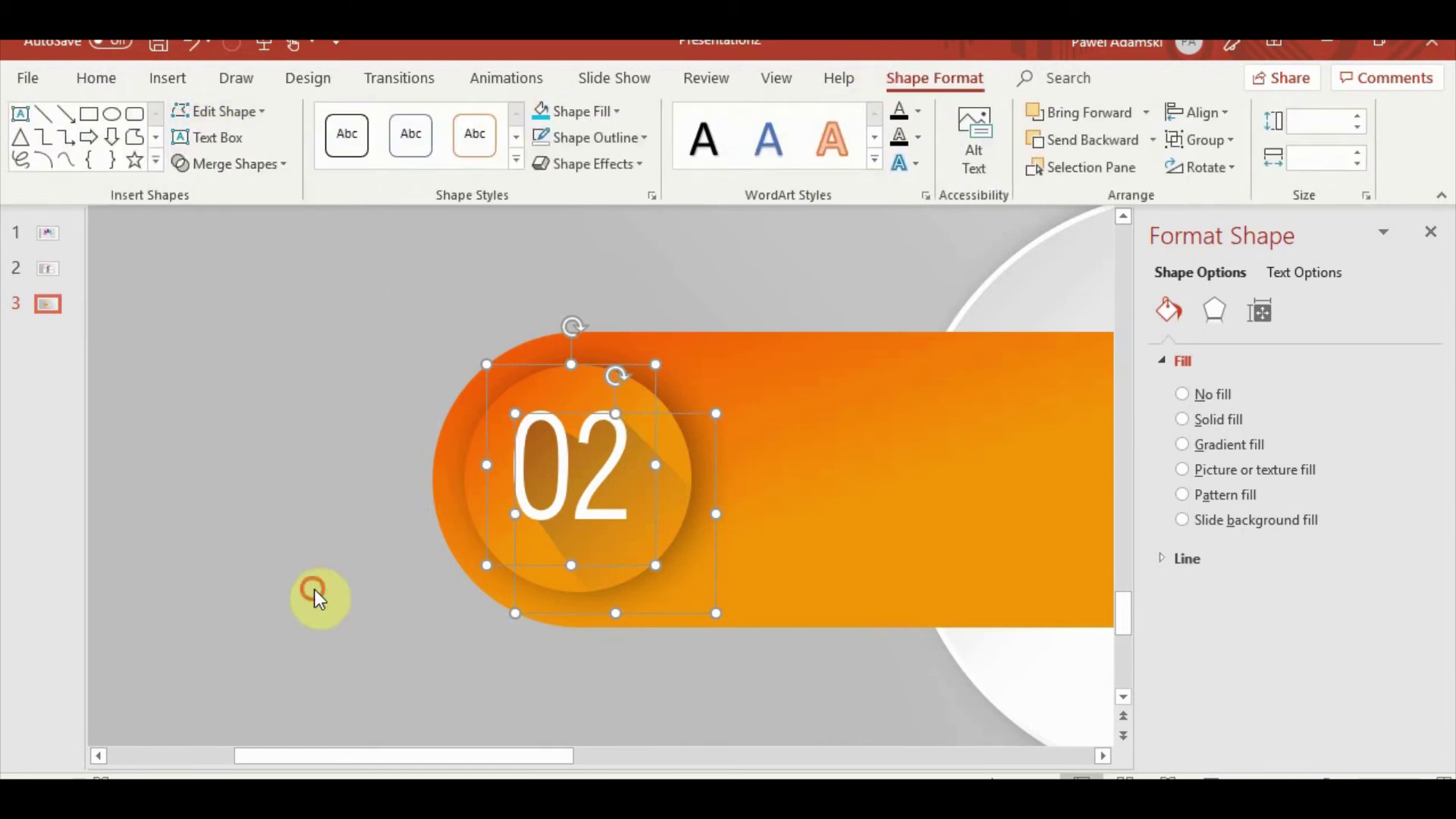
Edit the long shadow's points so its lower edge curves along the knob's rim
click(630, 630)
click(621, 576)
click(182, 111)
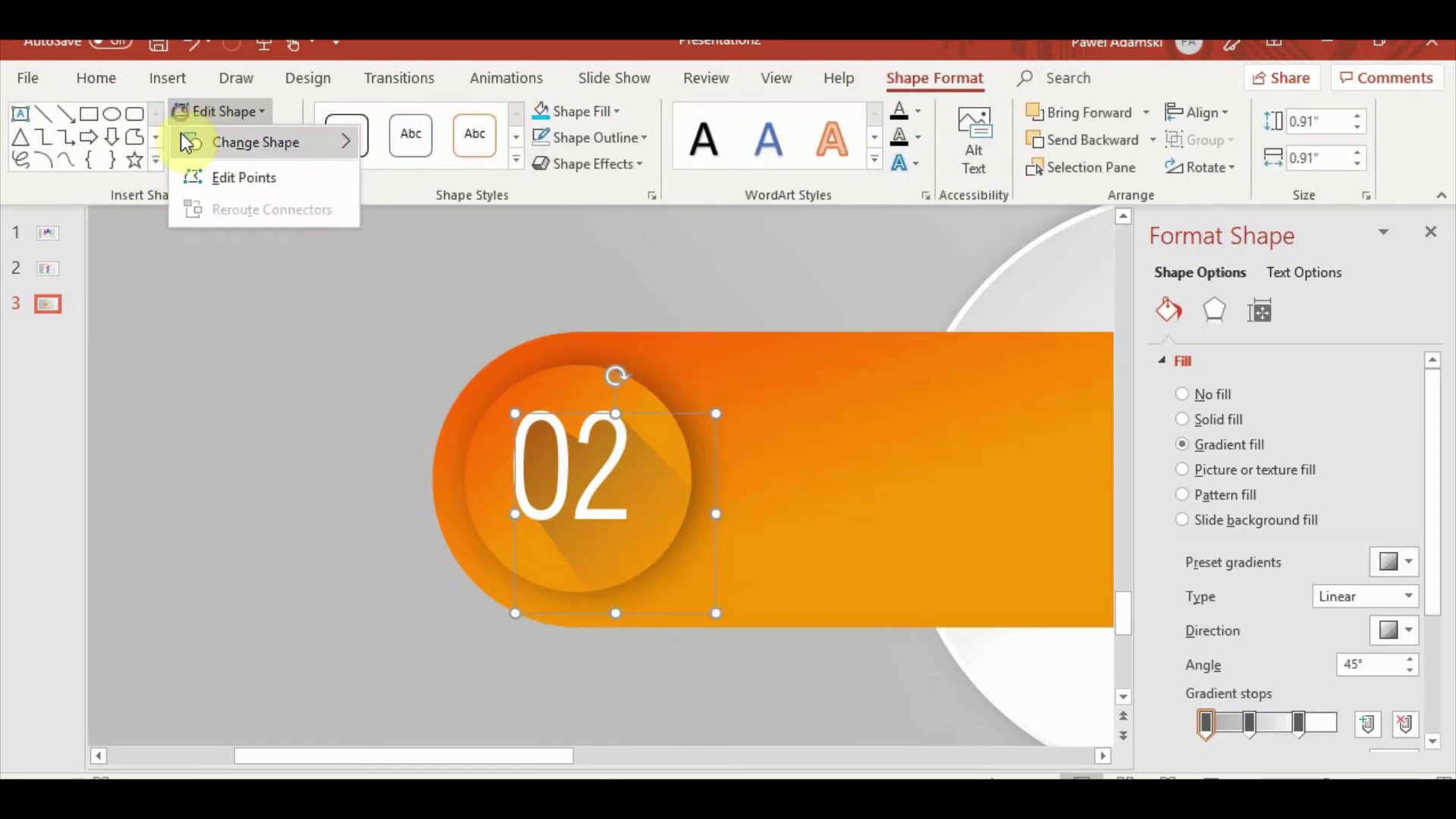
click(190, 177)
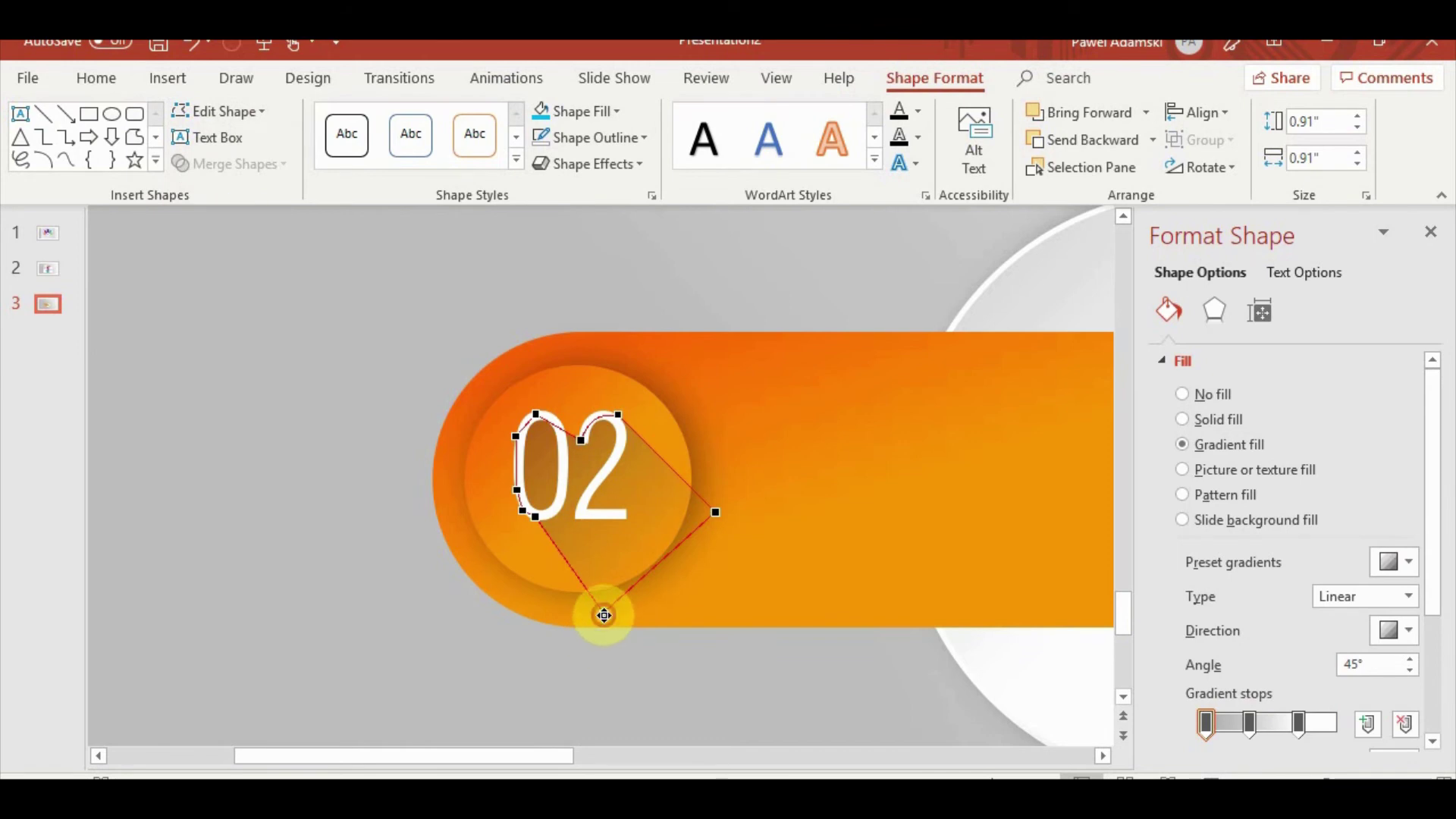
drag(594, 595, 593, 593)
mouse_move(716, 512)
mouse_down()
mouse_move(693, 496)
mouse_move(666, 575)
mouse_move(626, 575)
mouse_up()
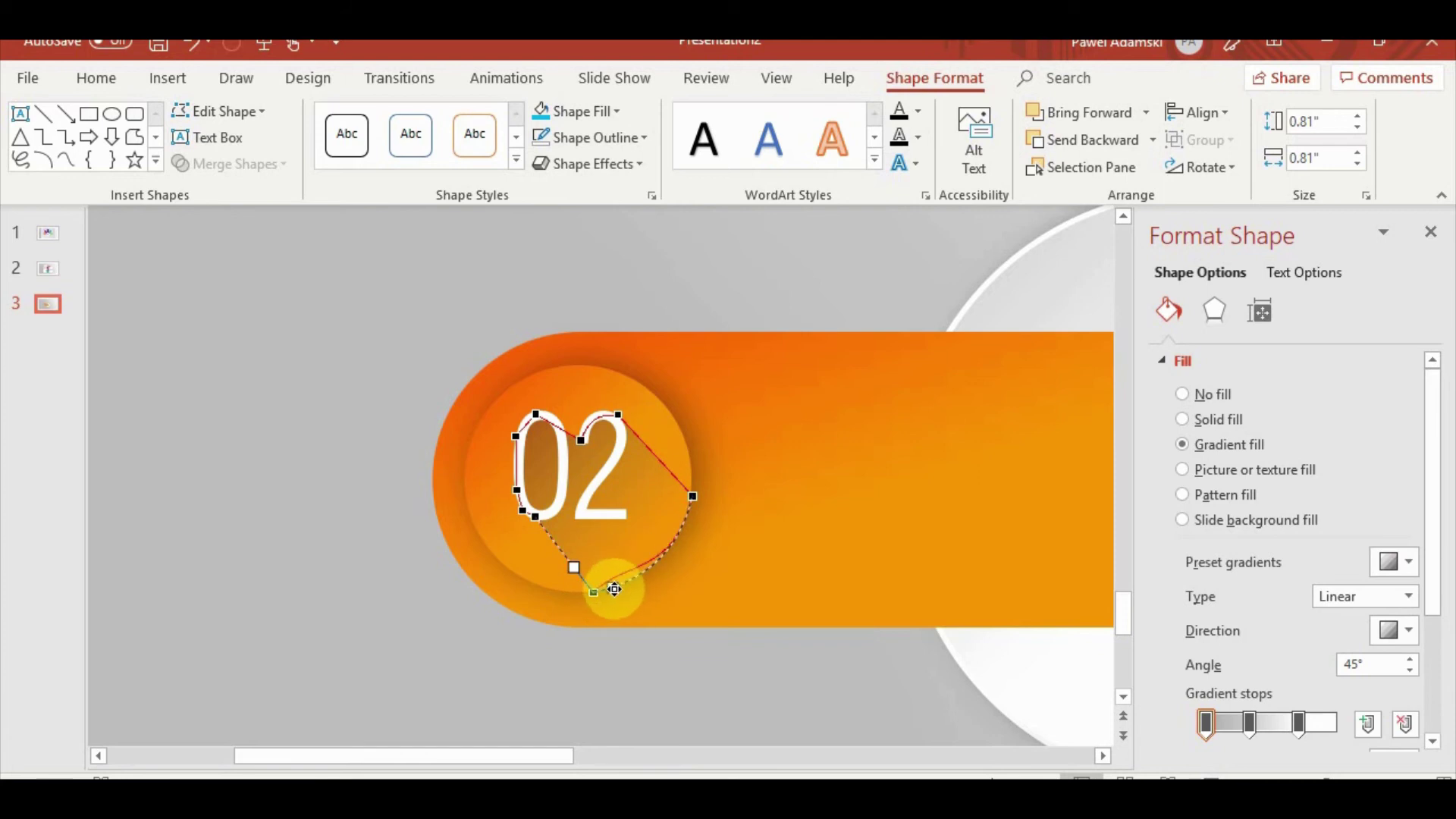
drag(614, 589, 613, 588)
click(589, 713)
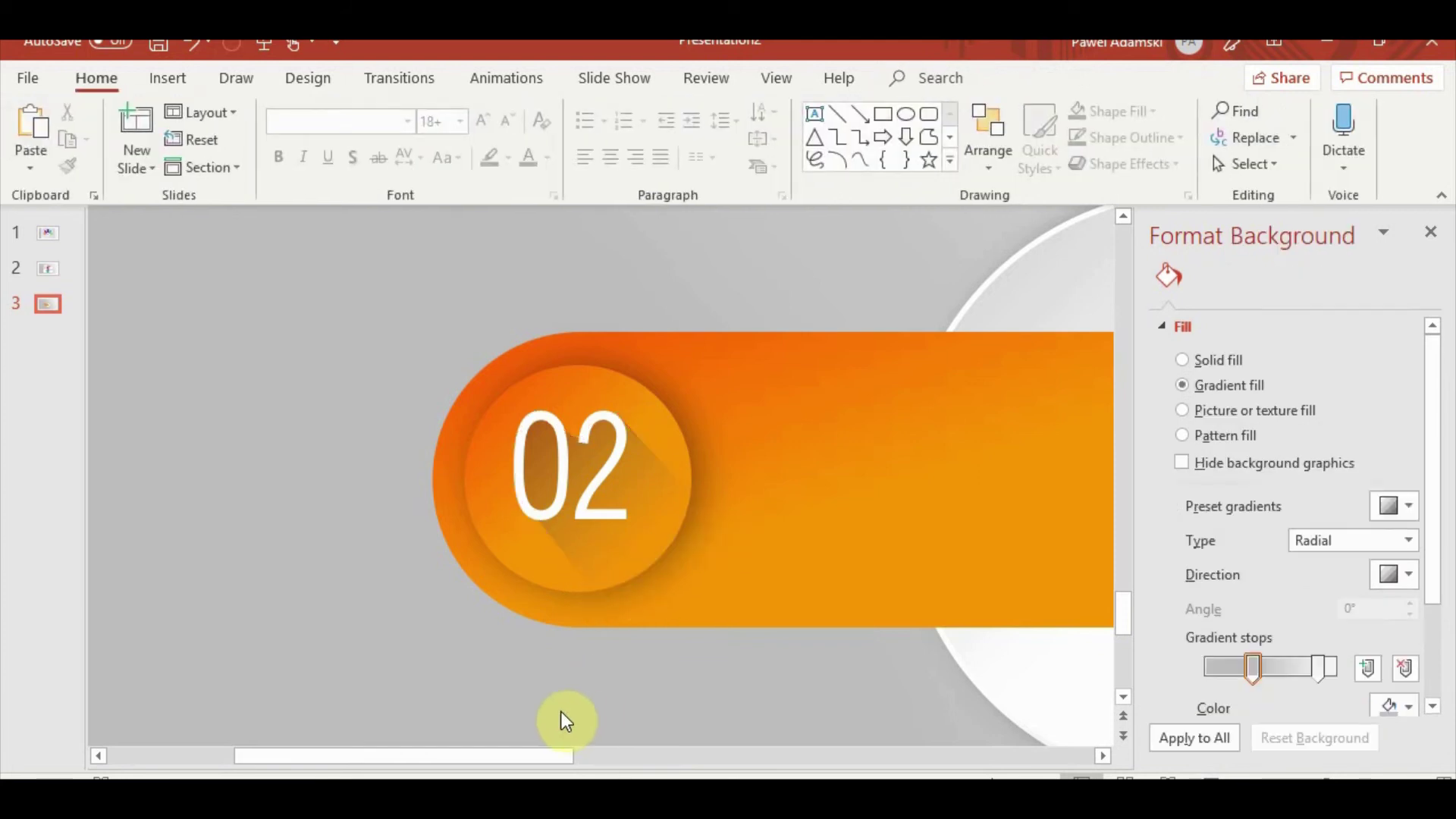
Change the knob's number from 02 to 01
click(561, 421)
double_click(598, 459)
click(614, 465)
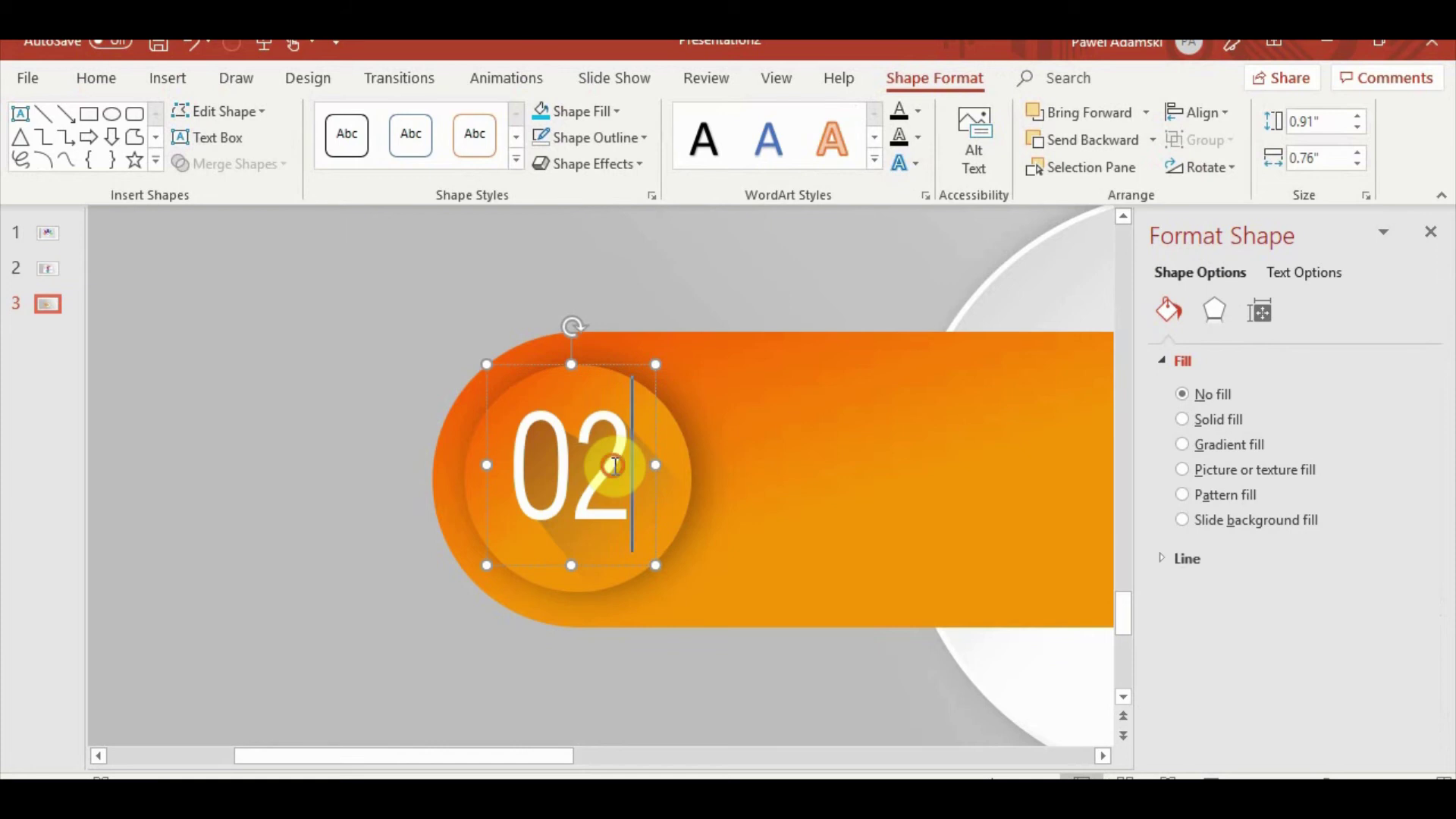
key(BackSpace)
text(1)
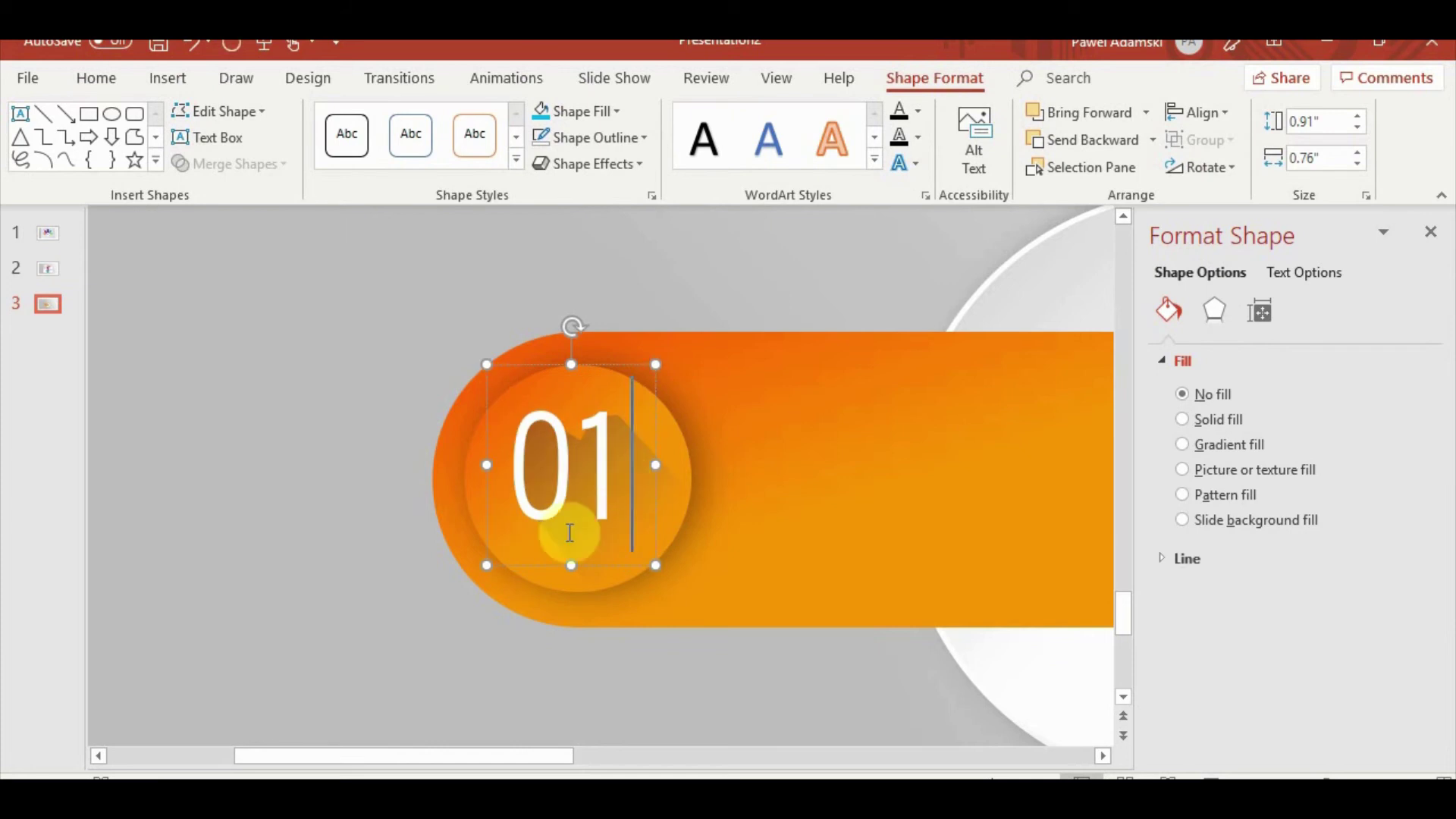
click(572, 532)
Add a point on the long shadow's top edge and pull it up to the top of the 1
click(597, 580)
click(539, 494)
click(182, 111)
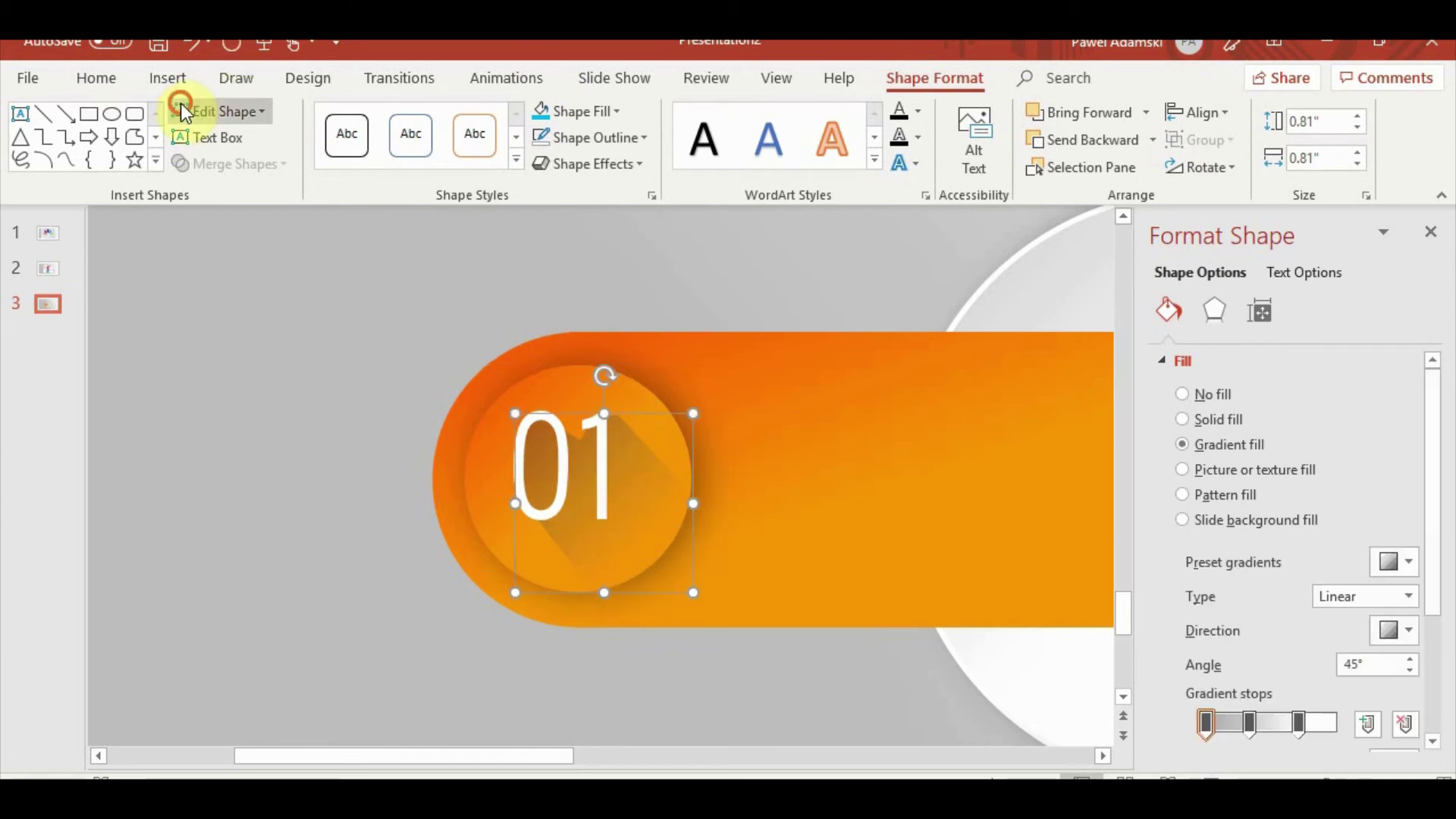
click(195, 179)
scroll(511, 366, up, 2)
scroll(512, 366, up, 2)
mouse_move(561, 351)
mouse_down()
mouse_move(629, 298)
mouse_move(609, 290)
mouse_up()
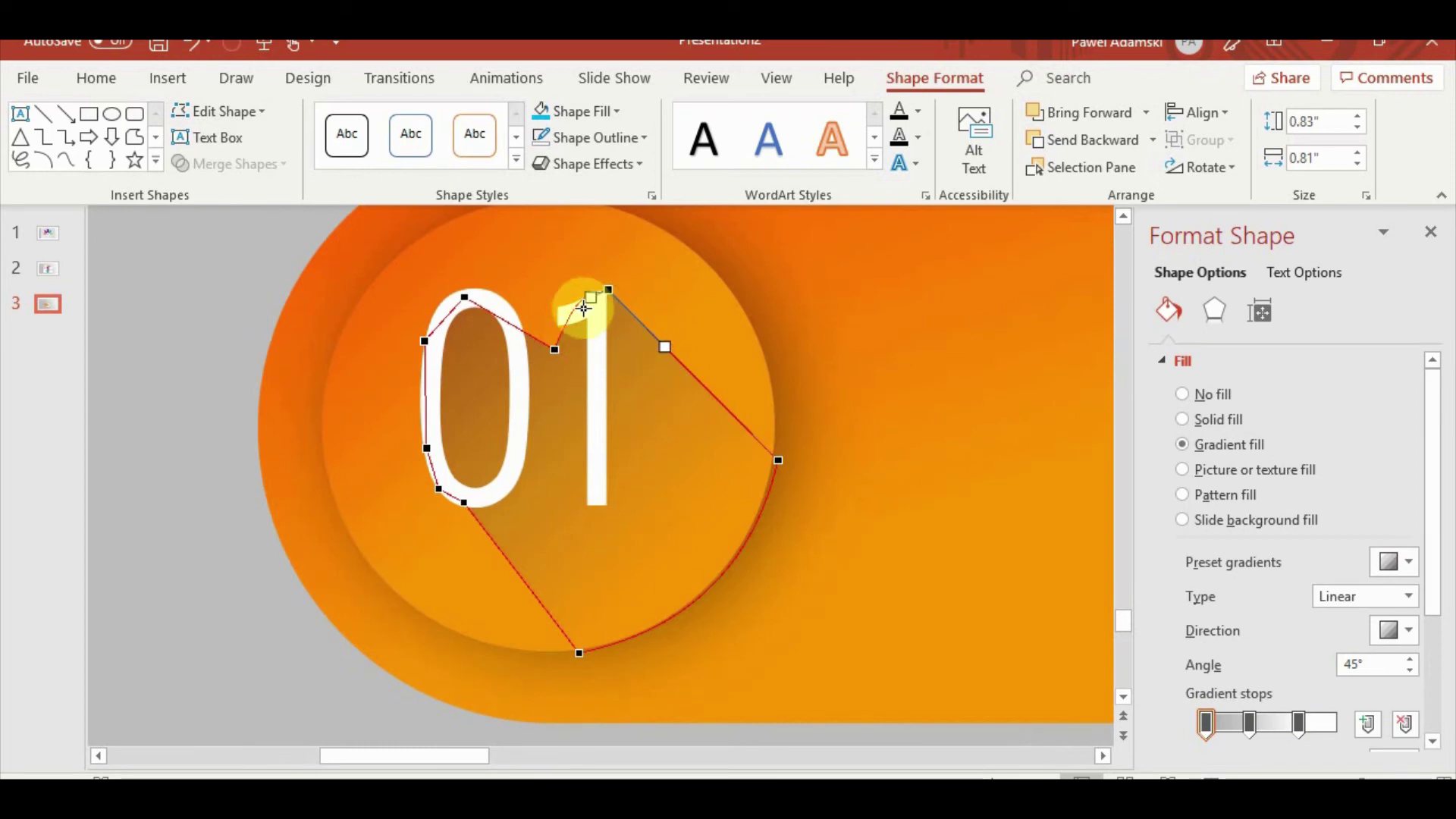
drag(555, 348, 555, 332)
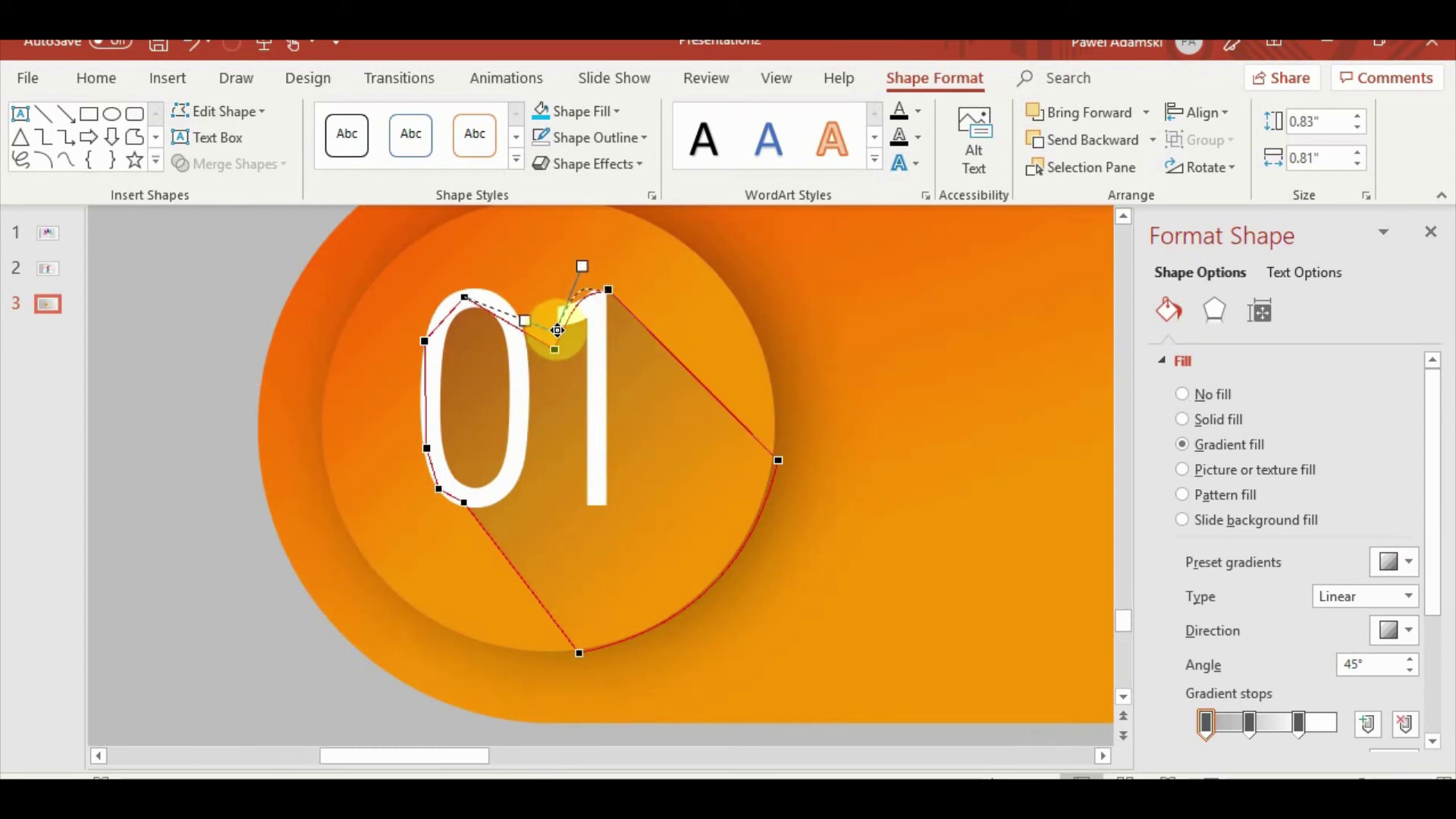
drag(582, 266, 581, 307)
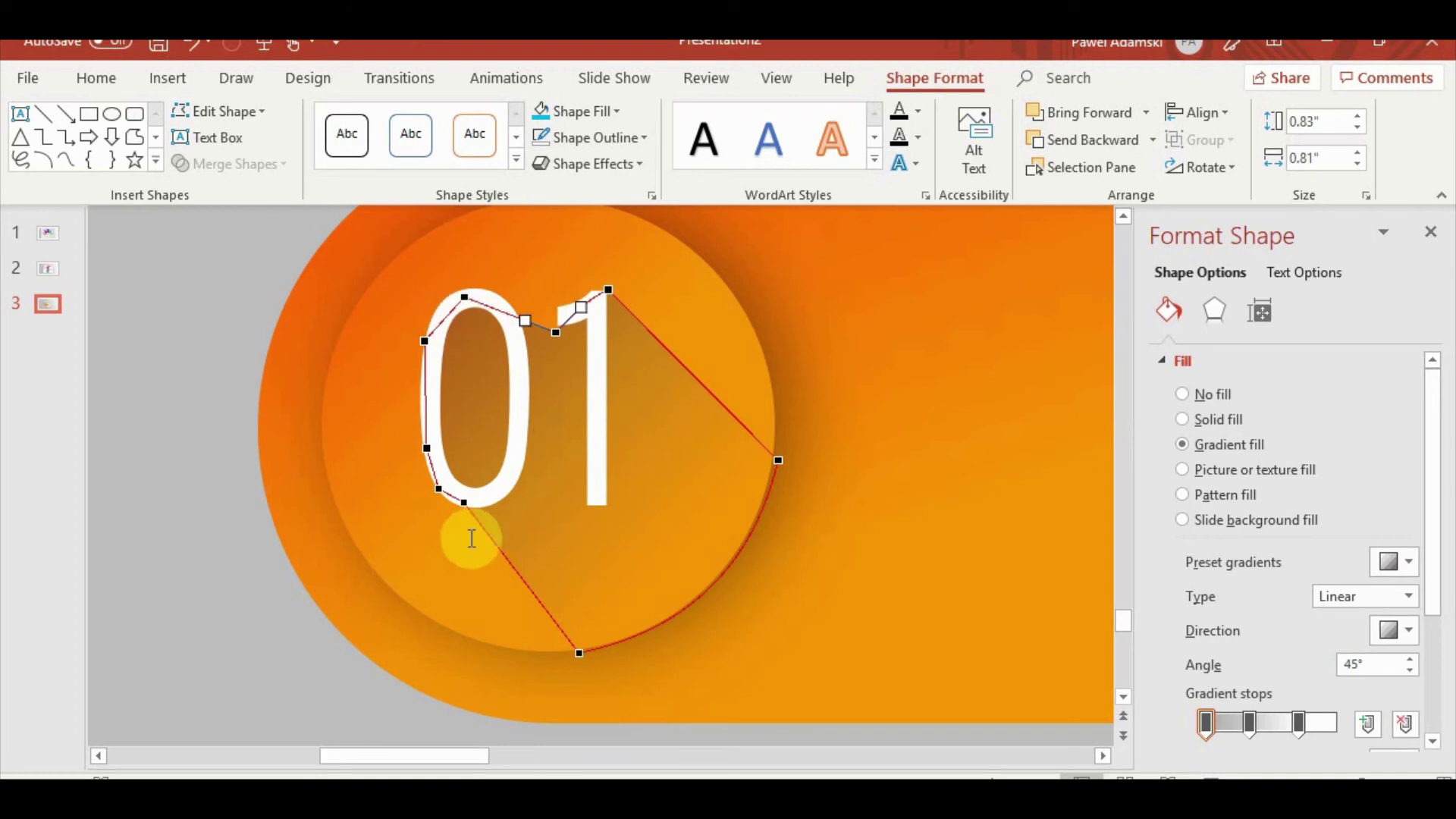
Fine-tune the shadow's top point to align with the 1 and review the result
click(216, 421)
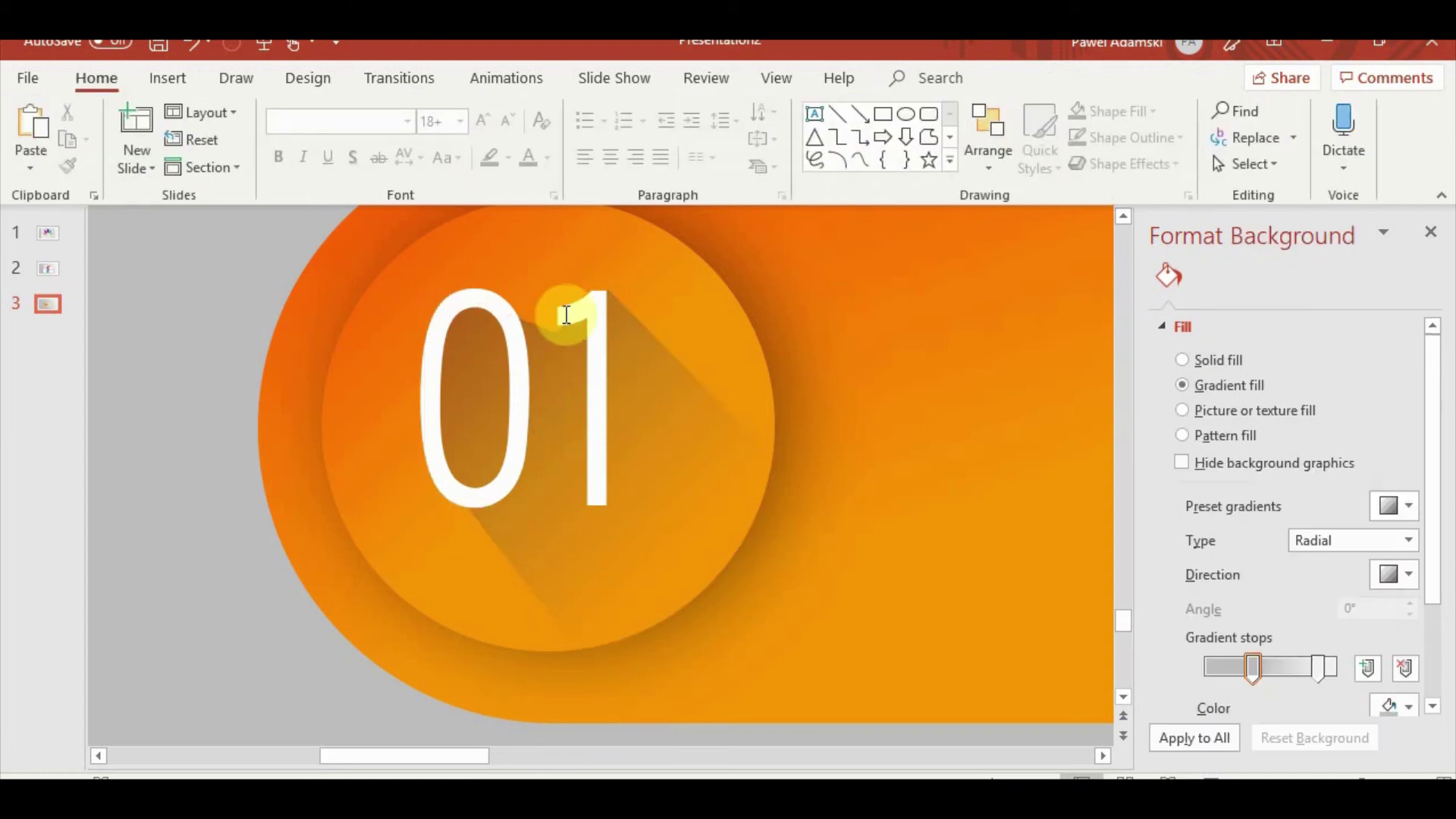
click(665, 565)
click(559, 331)
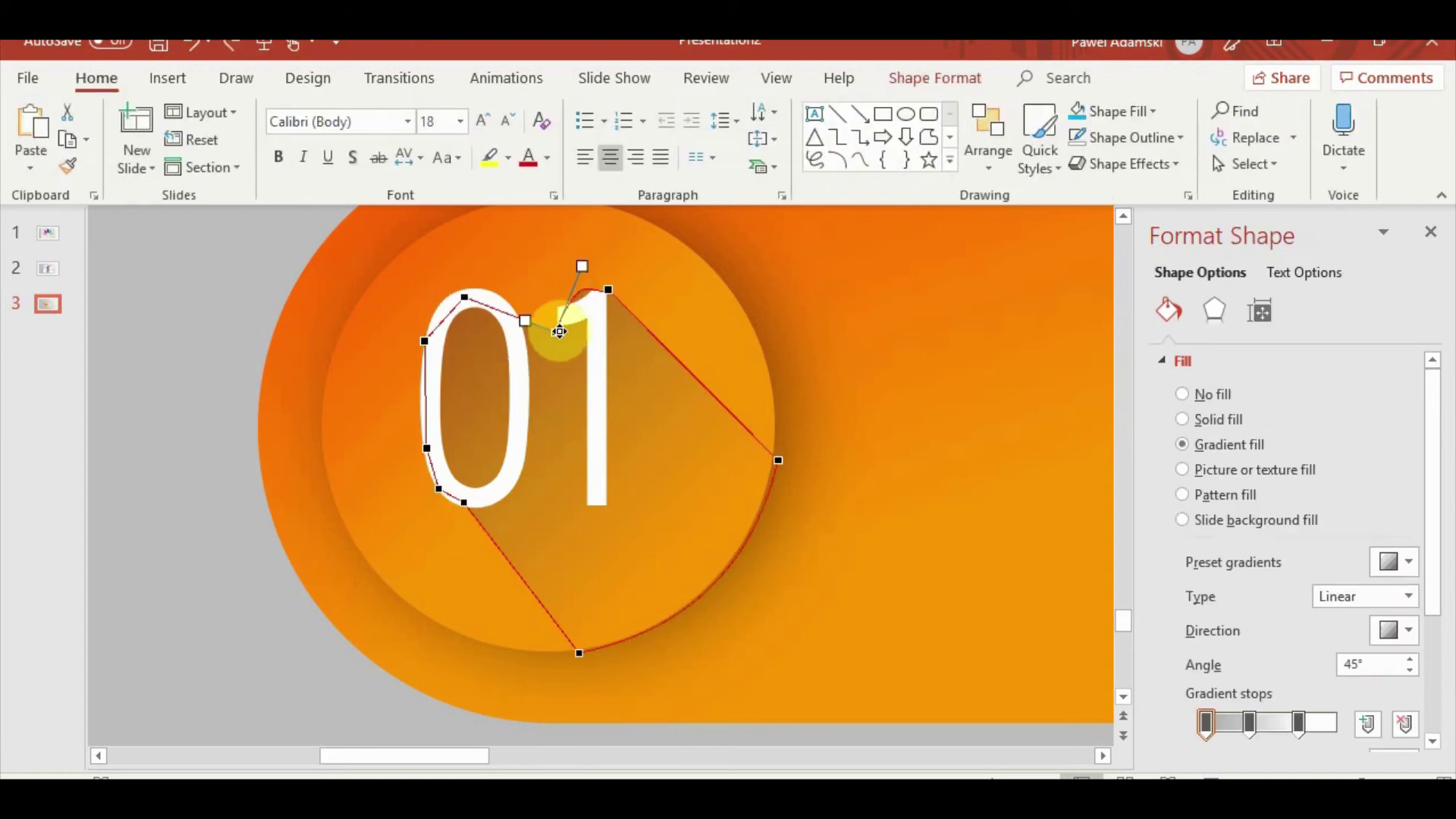
click(232, 614)
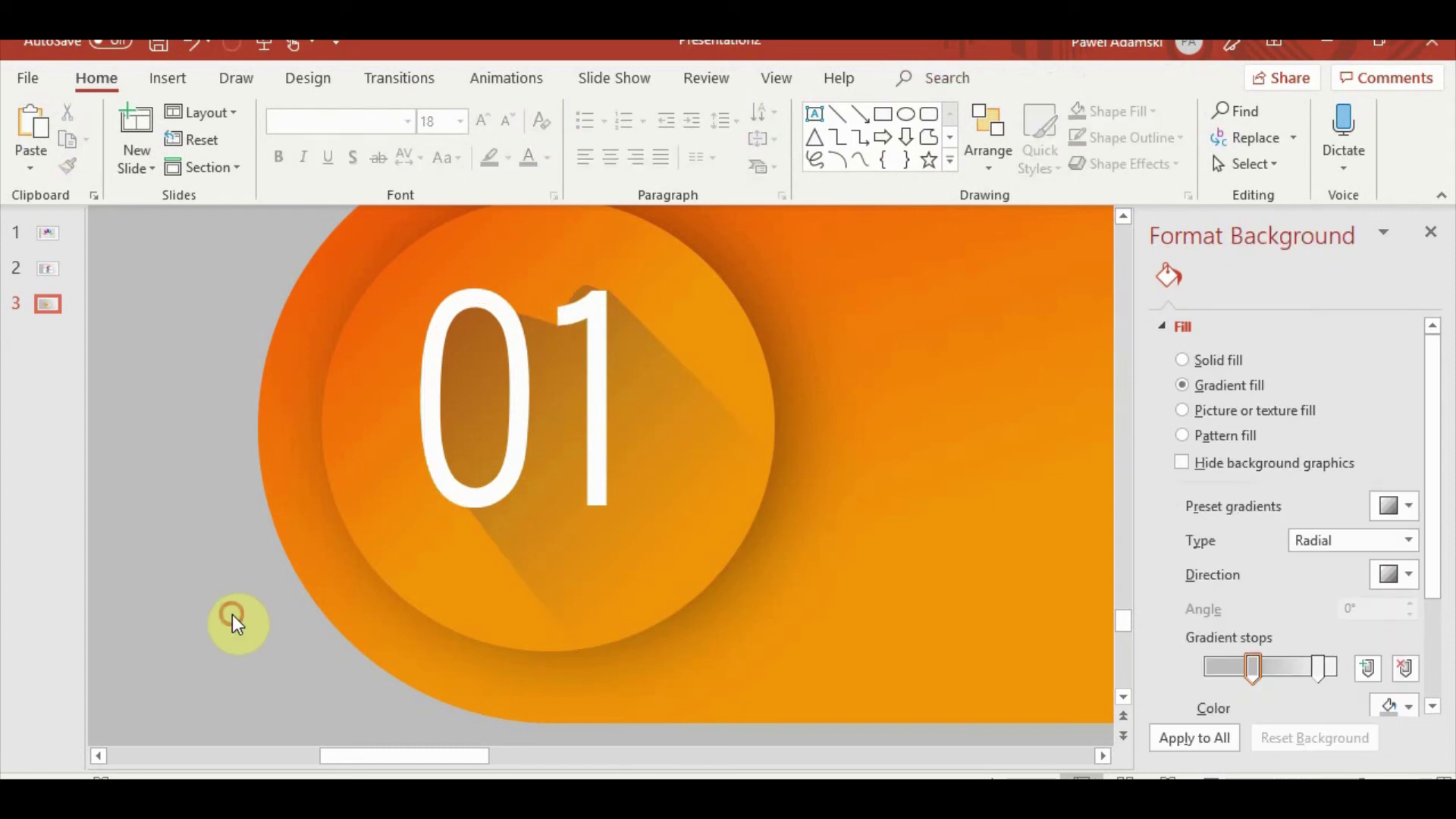
click(565, 356)
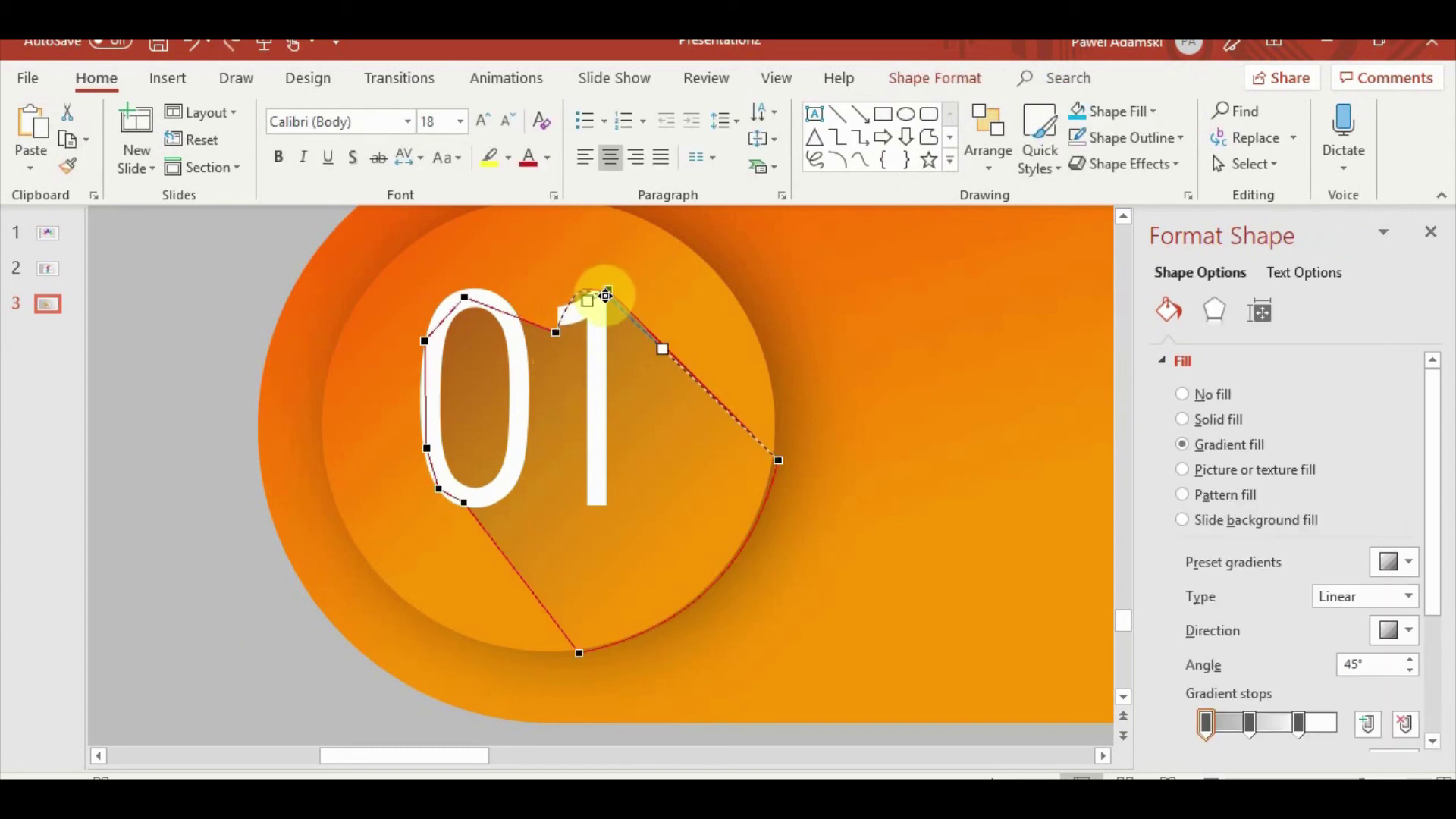
drag(606, 296, 581, 307)
click(559, 325)
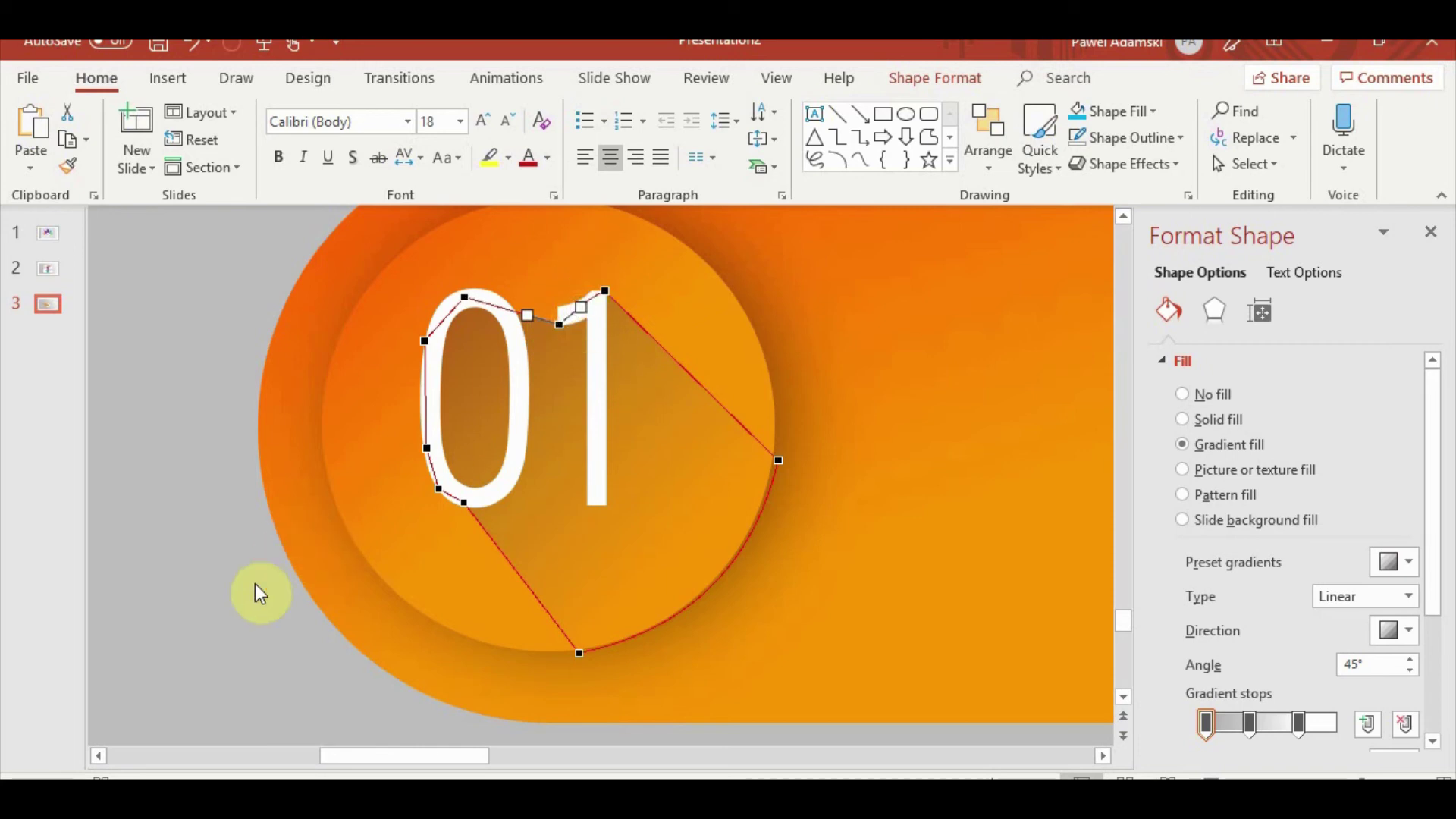
click(235, 652)
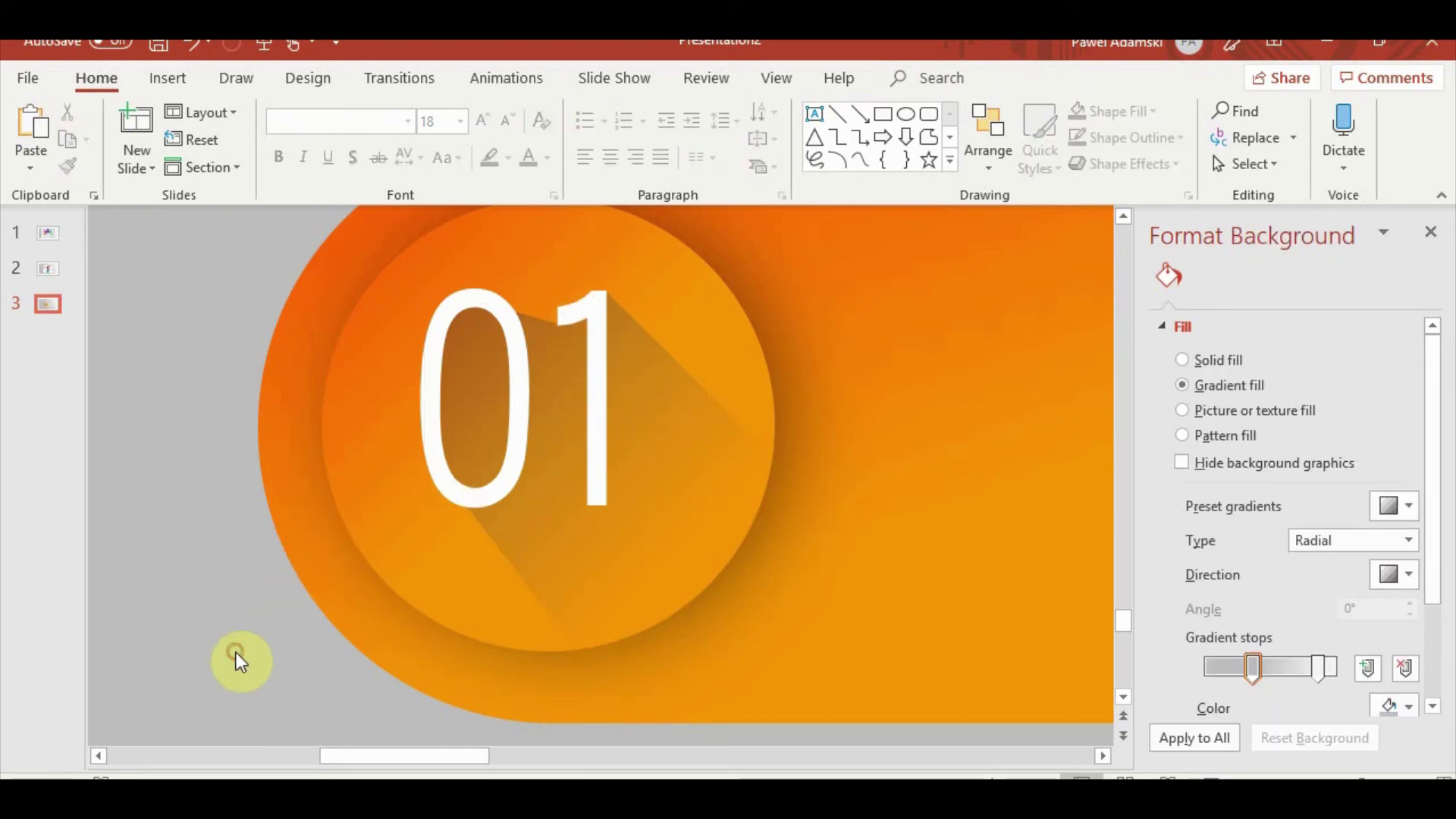
scroll(301, 548, down, 5)
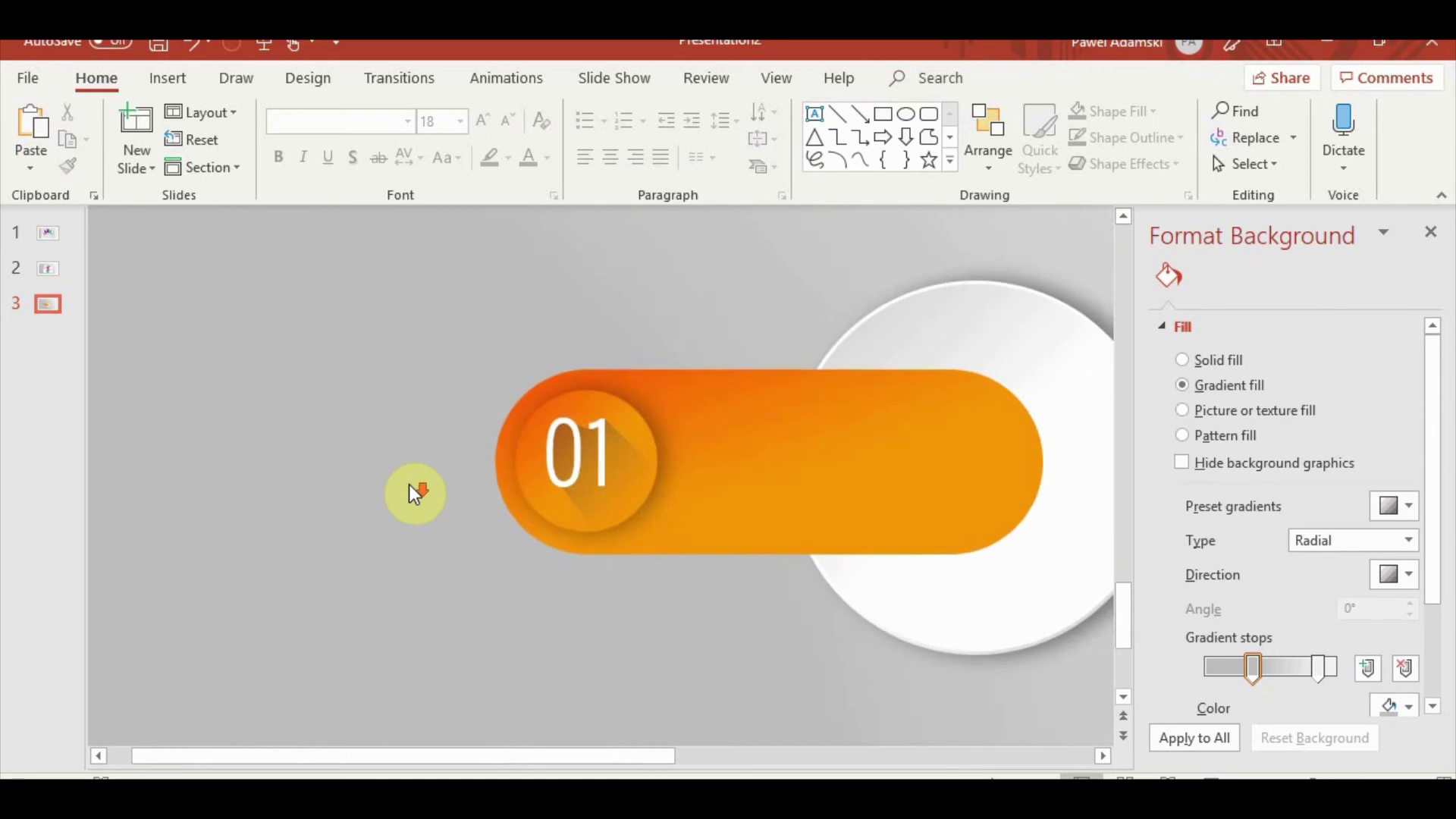
Apply the Offset: Top outer shadow preset to the orange pill and set its blur to 10 pt
scroll(408, 484, down, 1)
scroll(408, 484, down, 1)
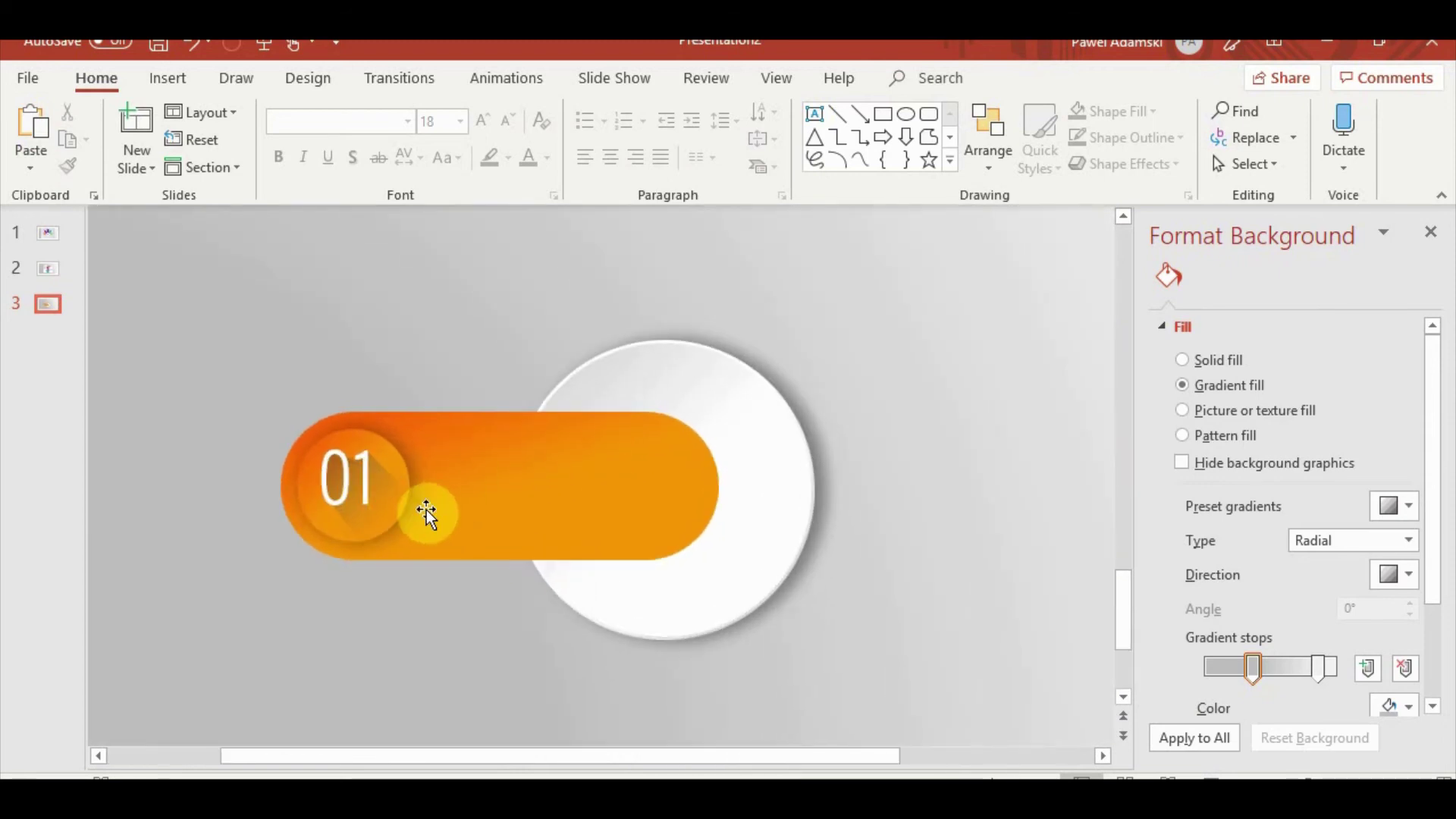
click(595, 479)
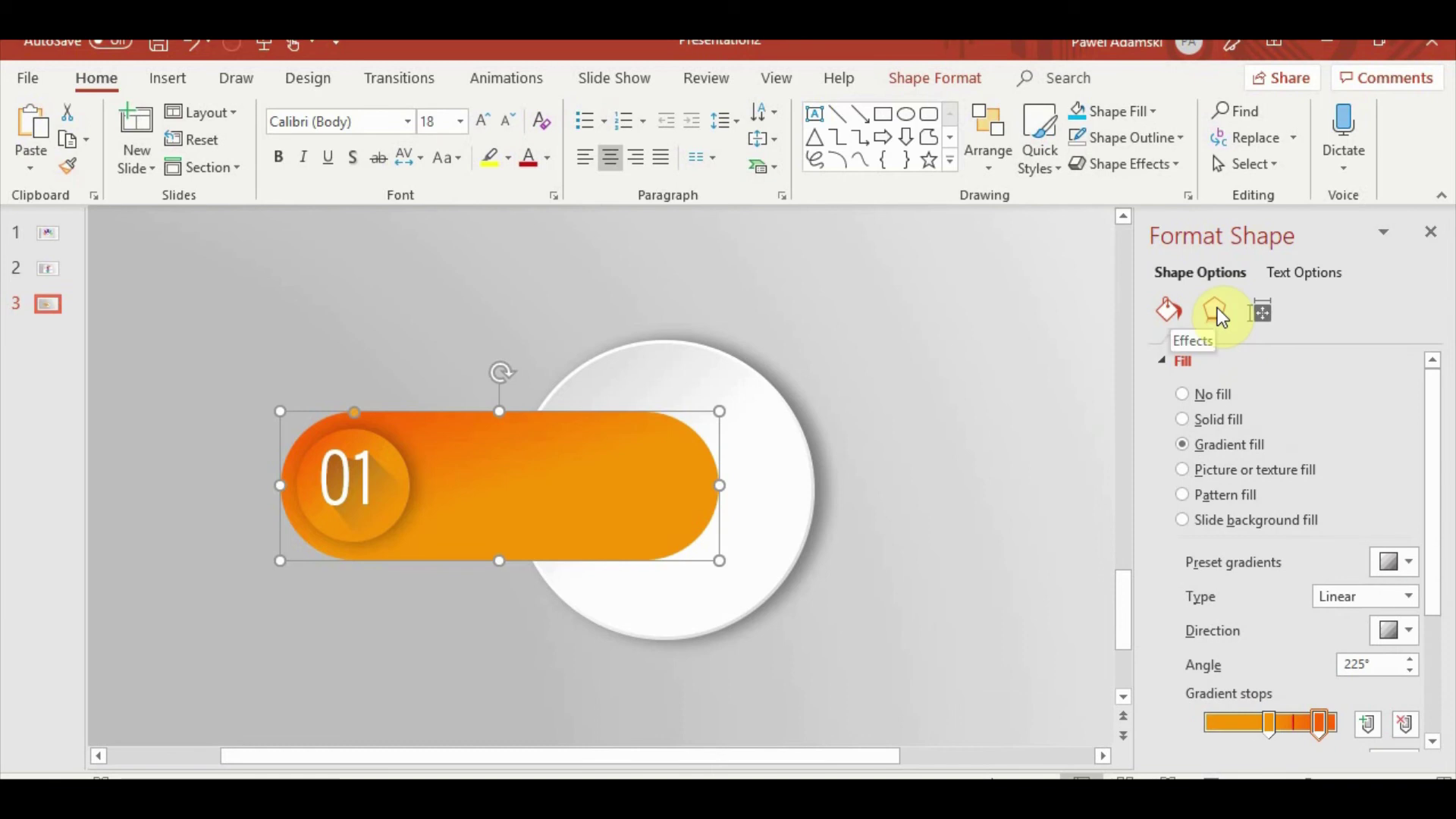
click(1214, 310)
click(1397, 397)
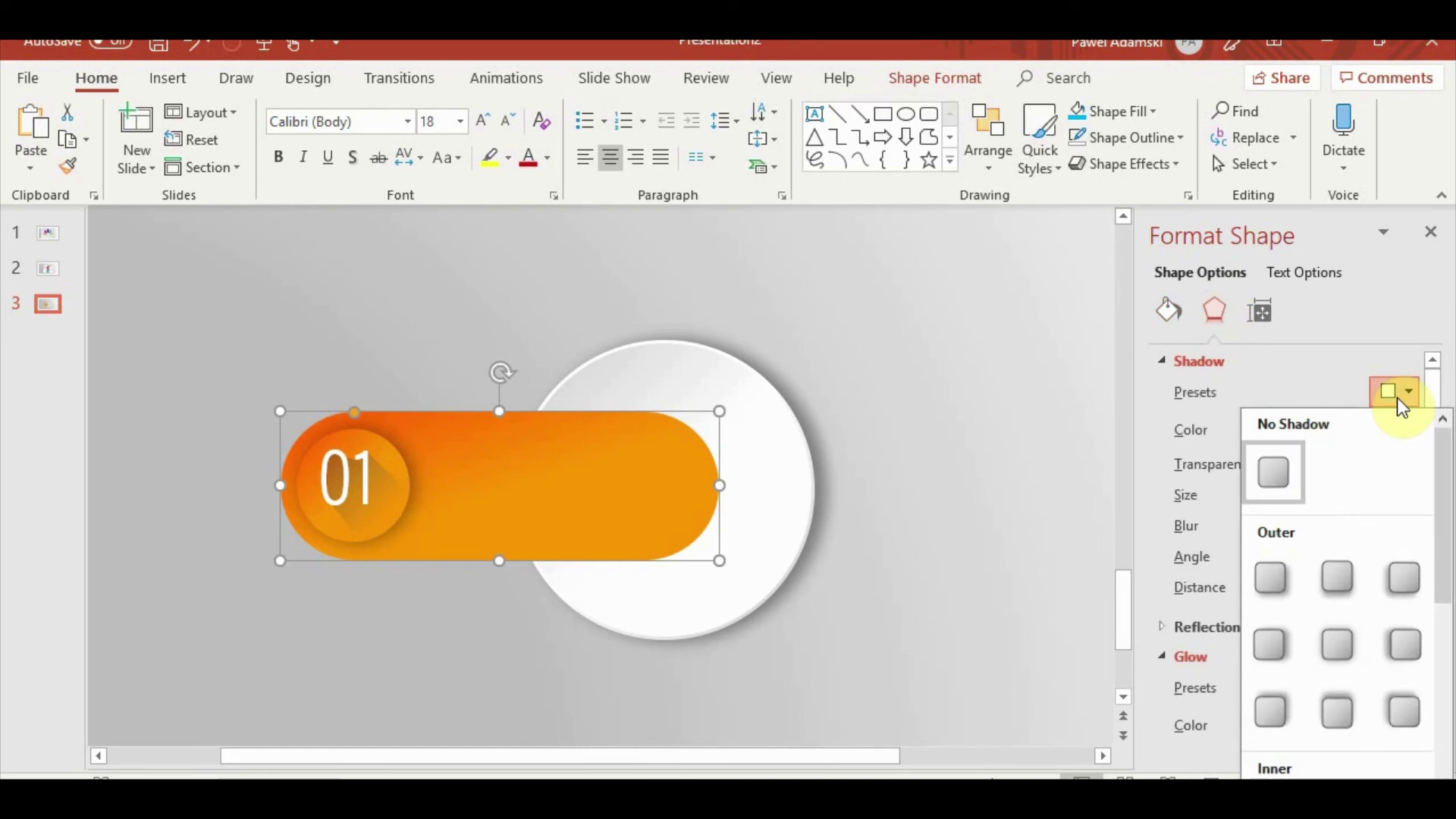
click(1339, 576)
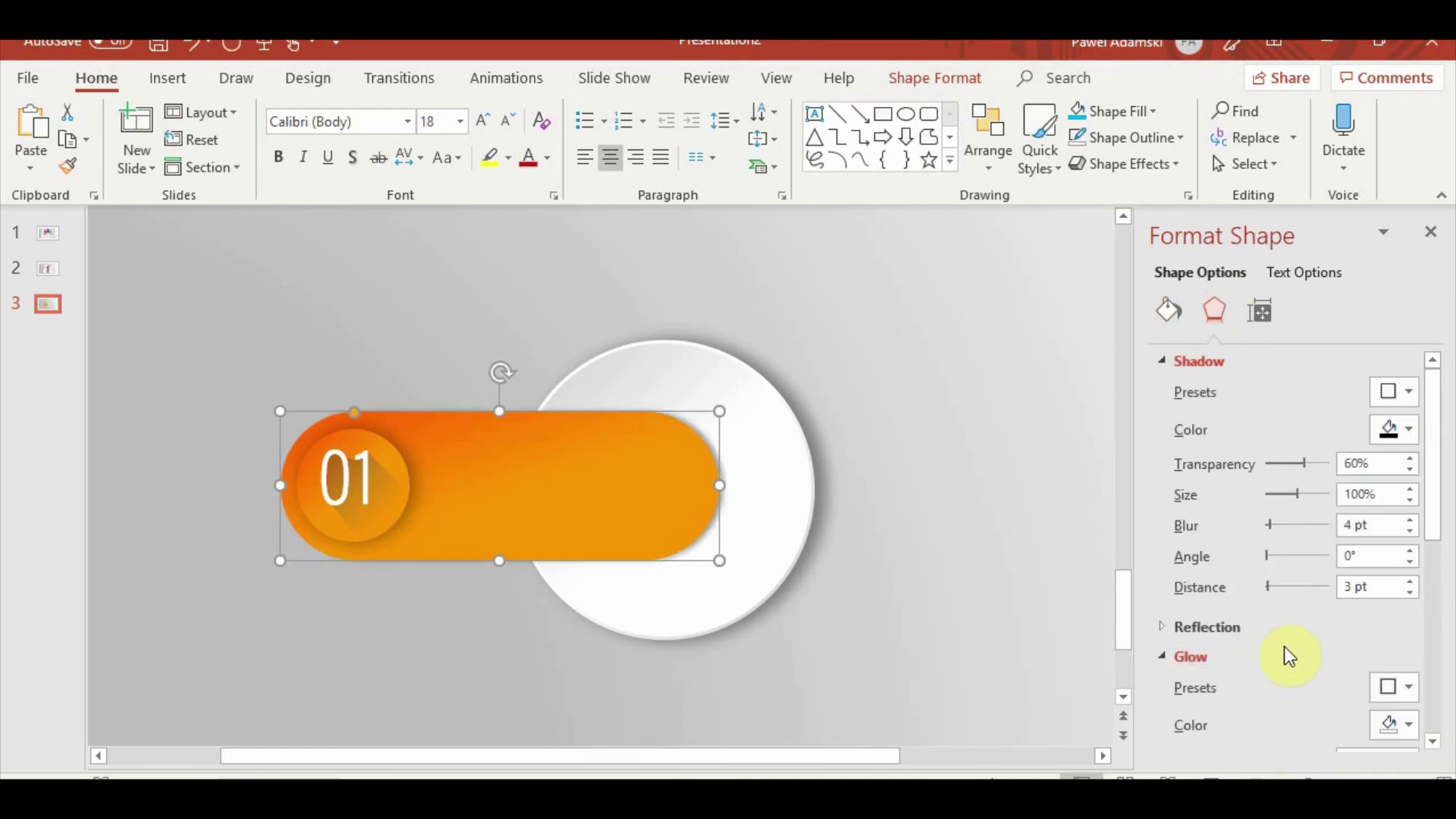
click(1395, 392)
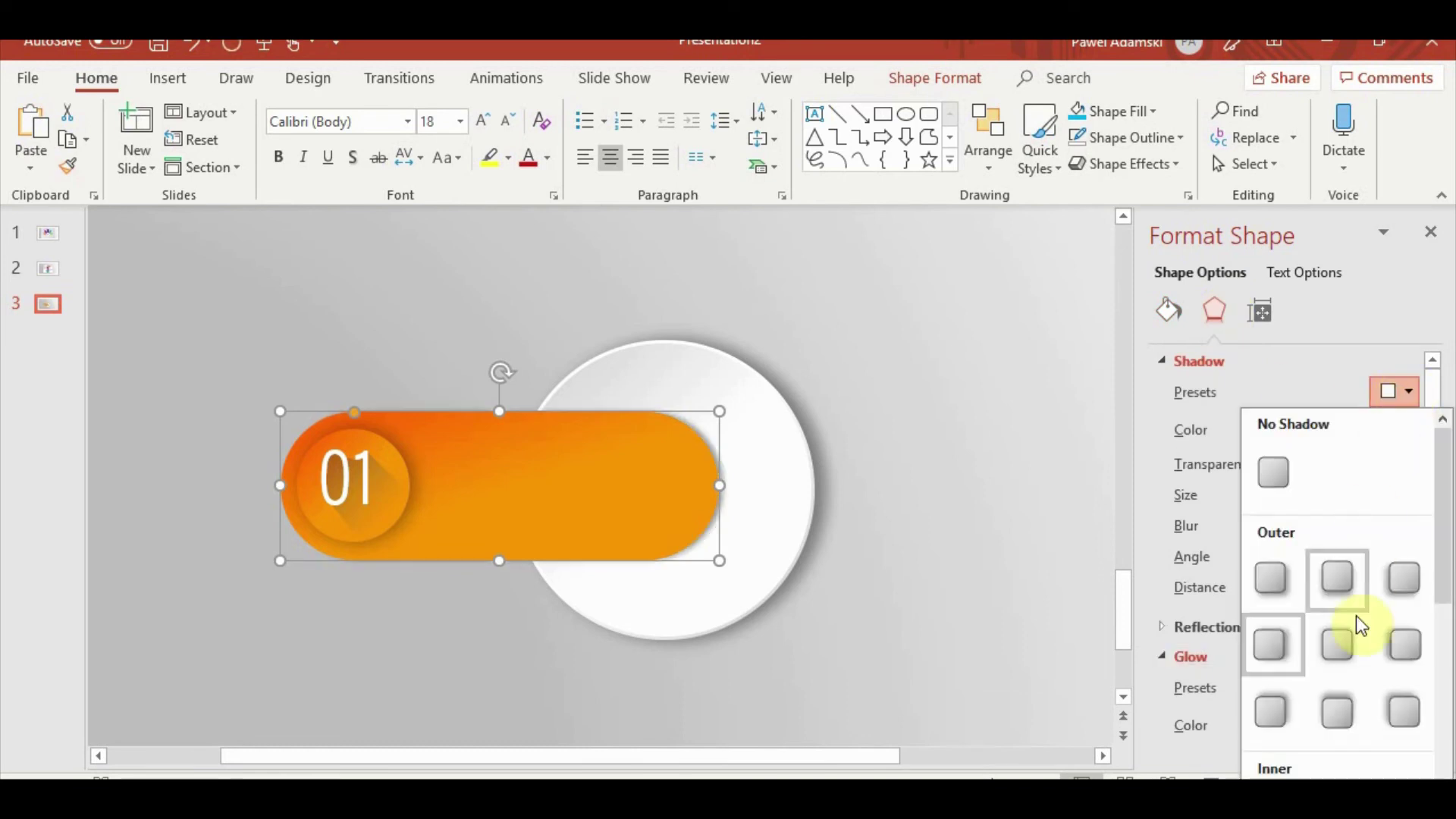
click(1336, 716)
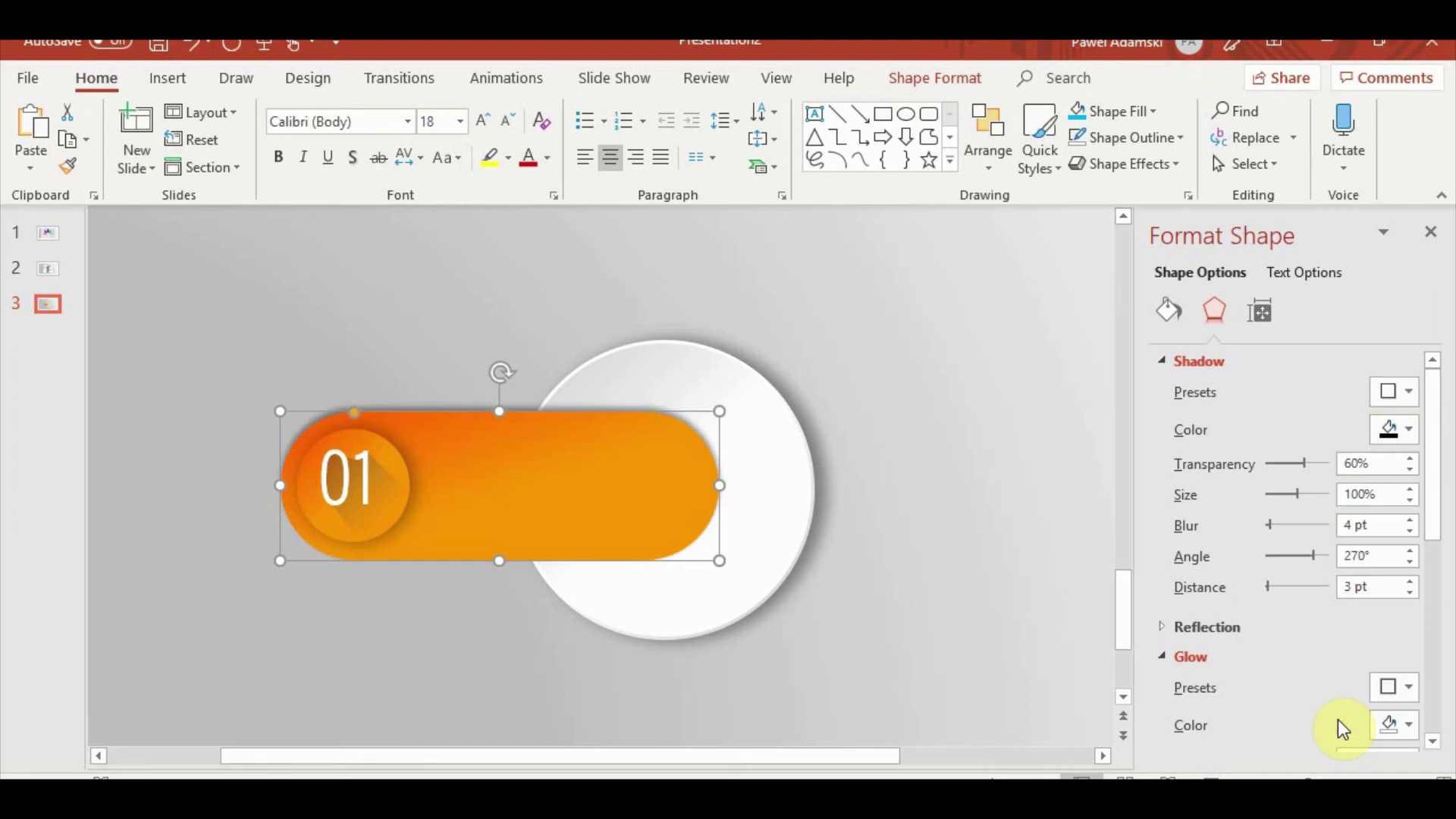
drag(1276, 529, 1277, 529)
click(989, 594)
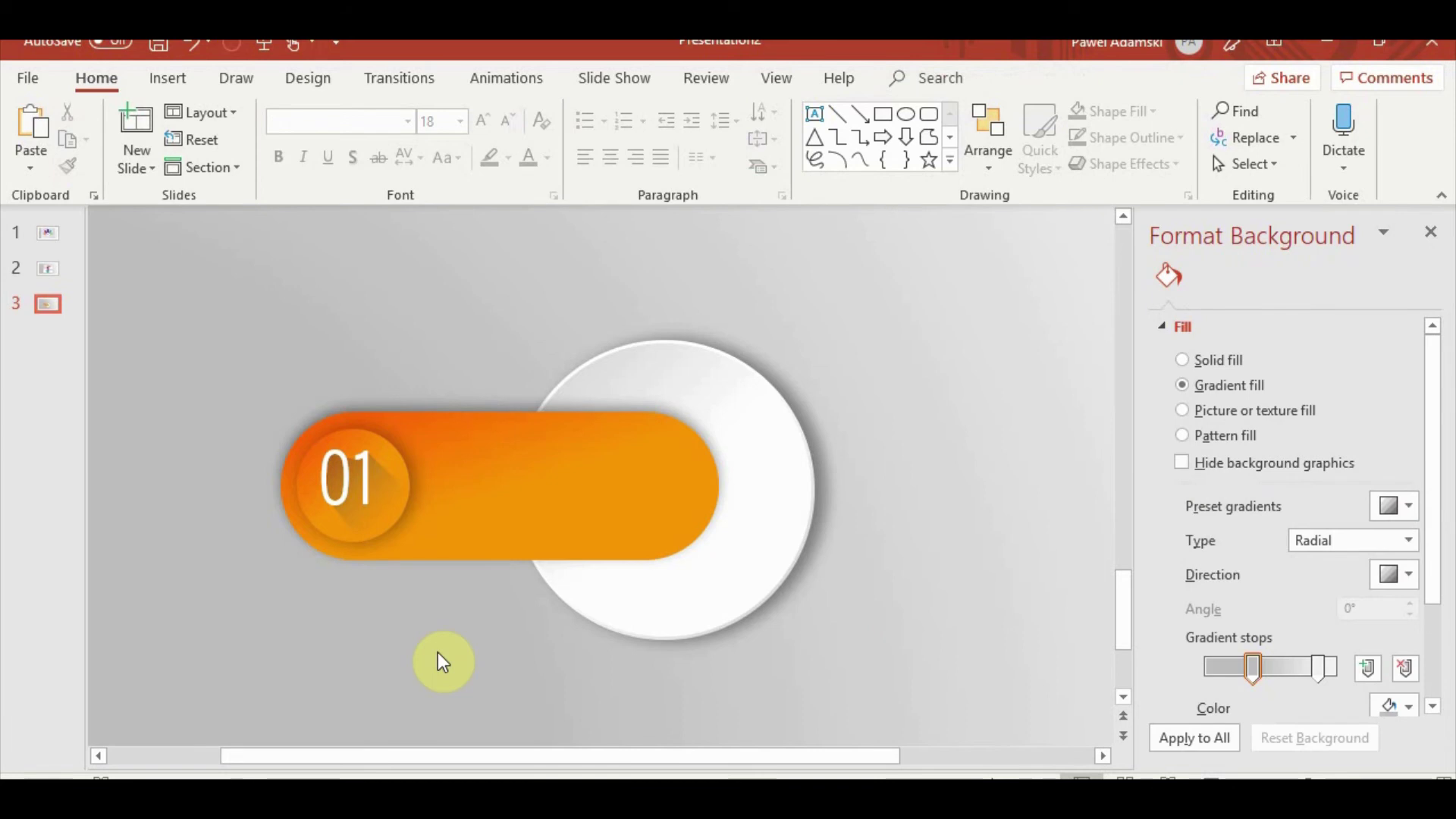
click(446, 496)
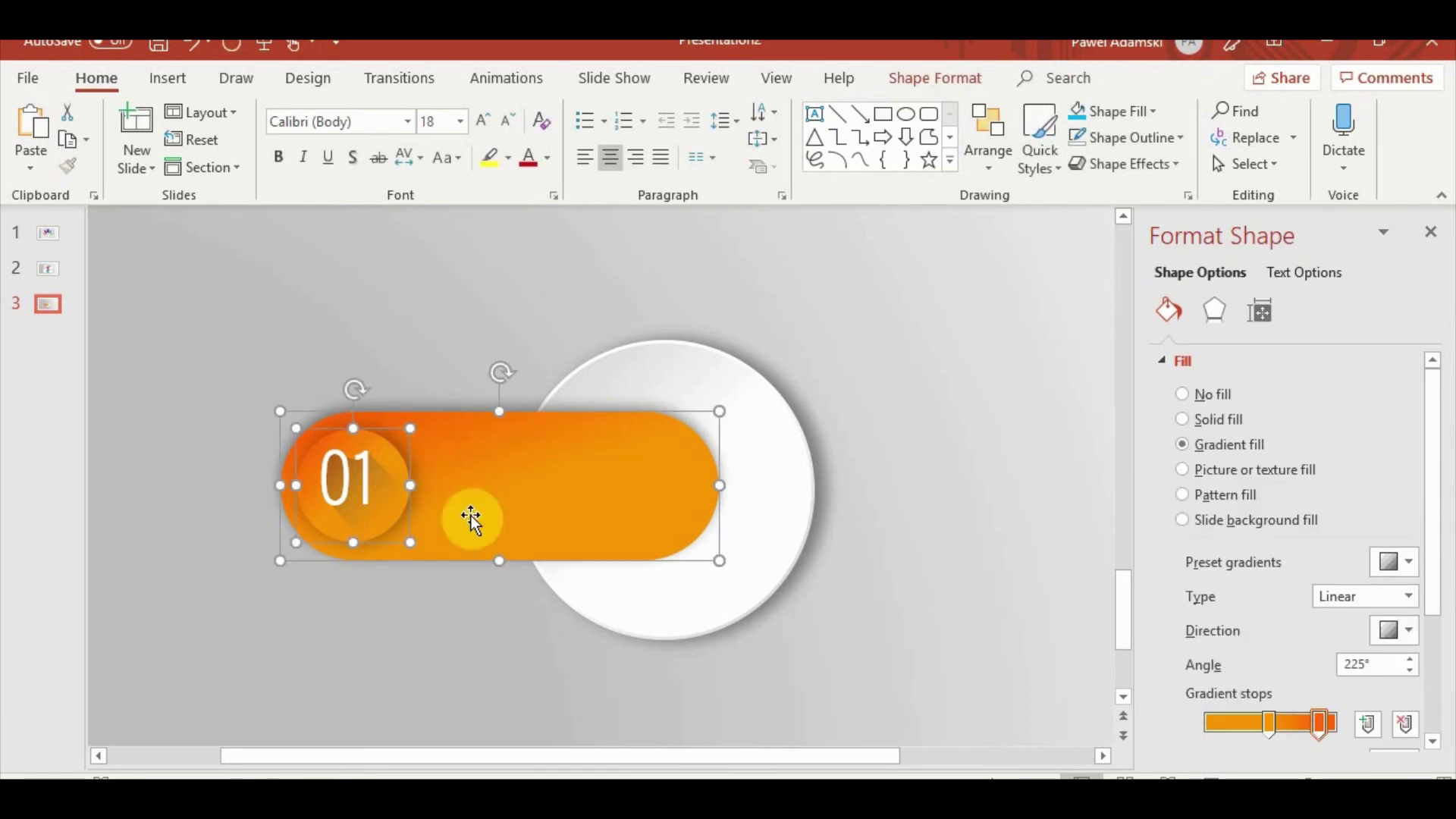
click(390, 506)
click(385, 502)
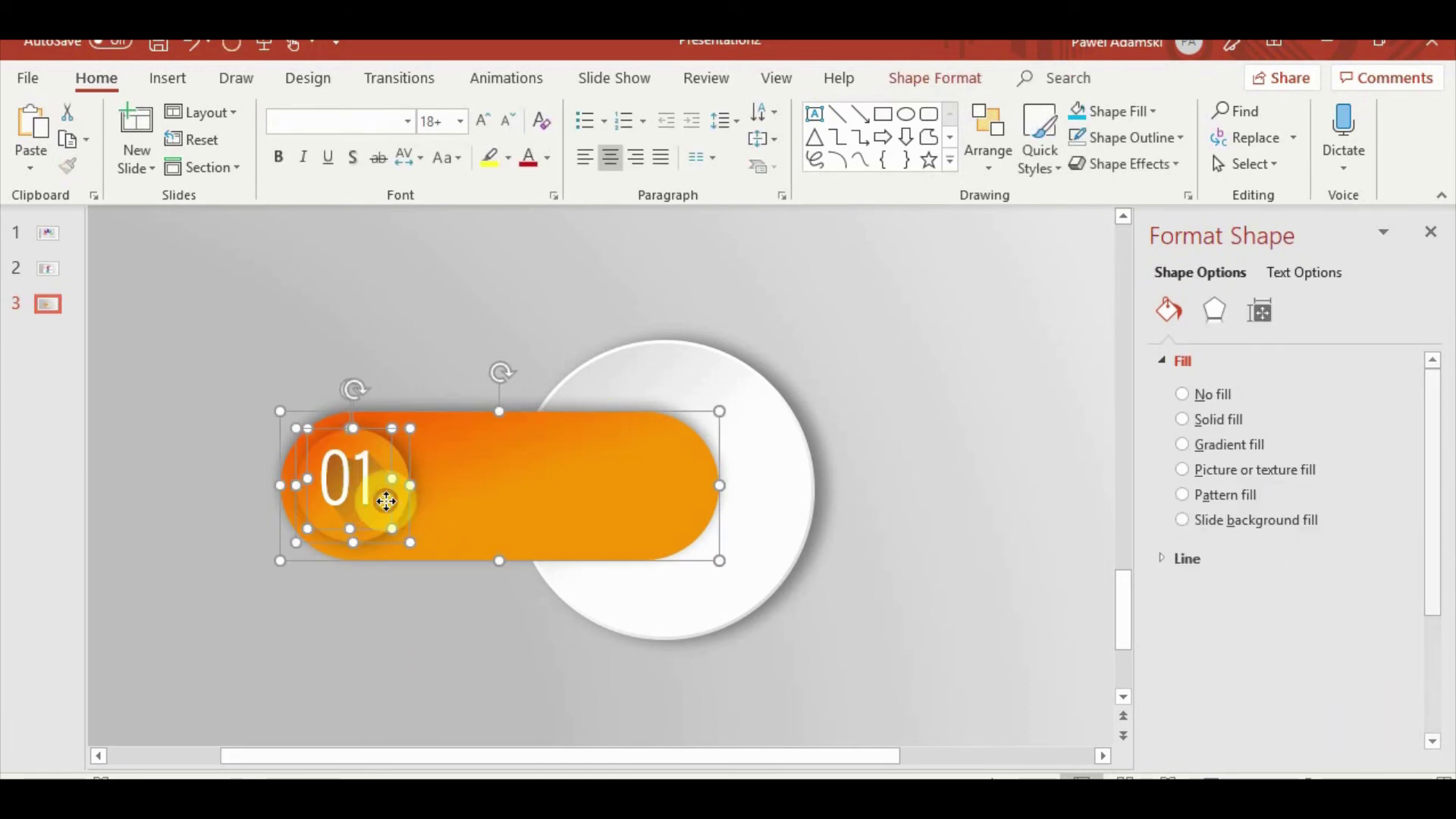
click(360, 453)
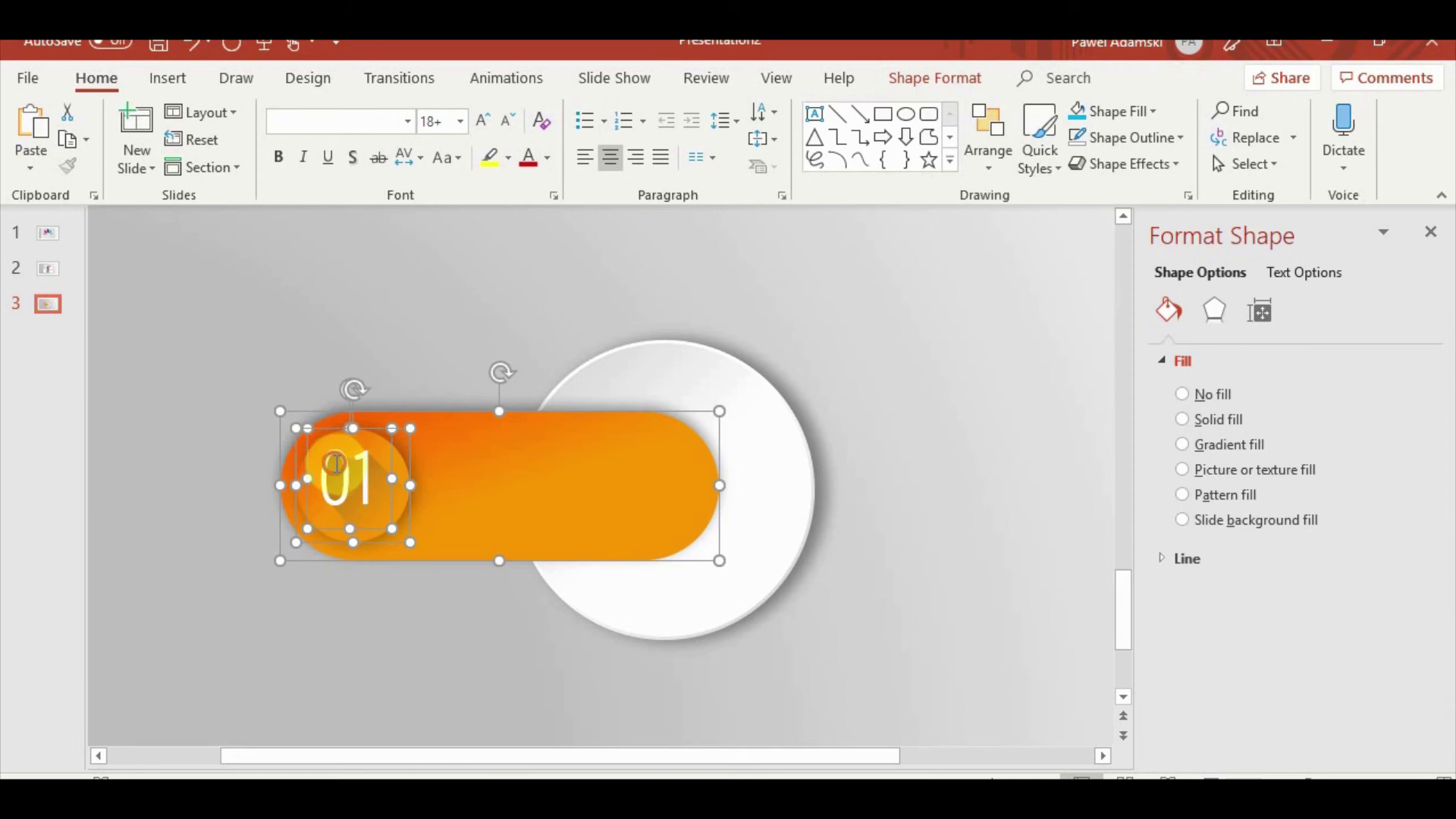
key(Escape)
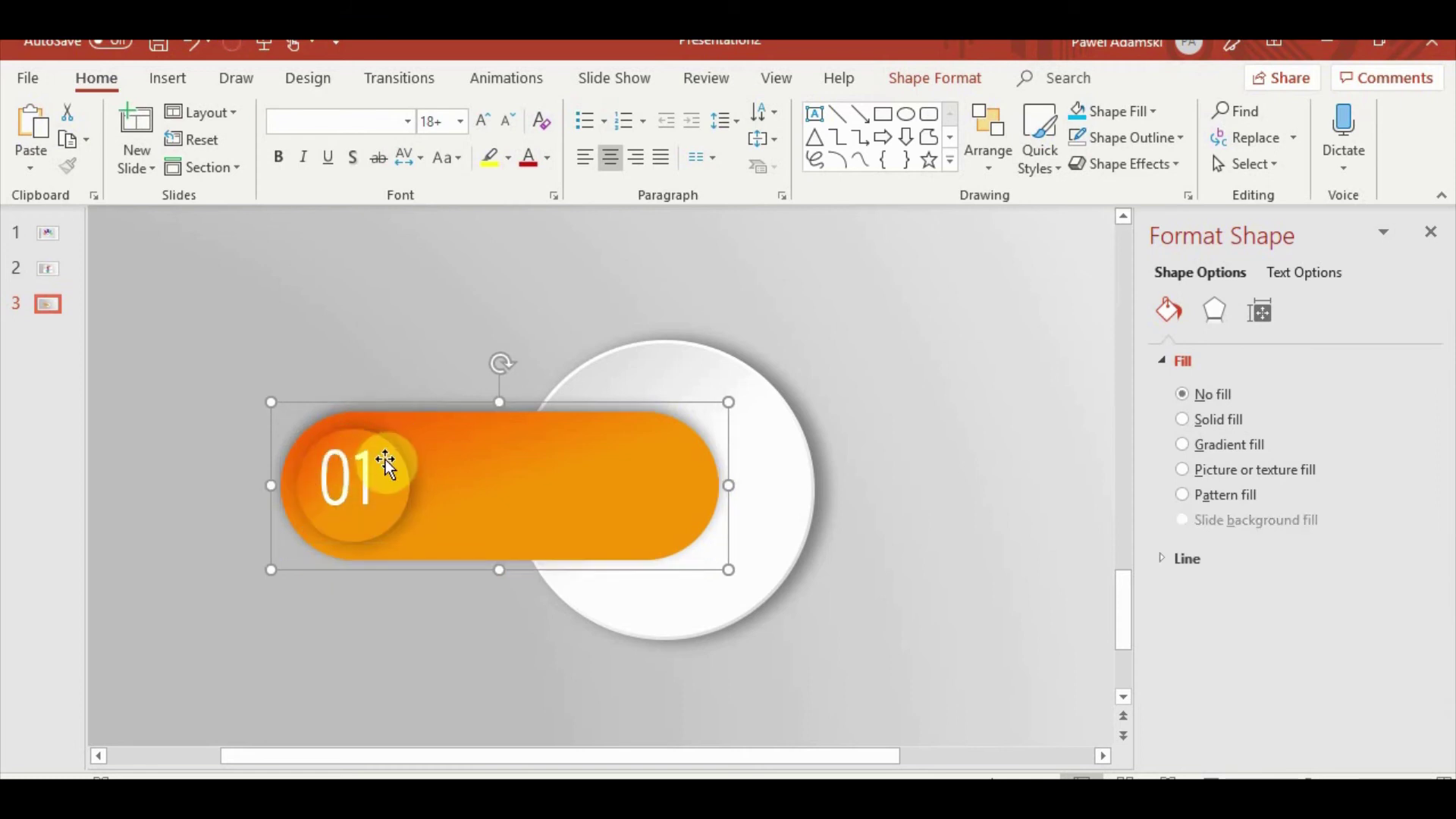
click(404, 503)
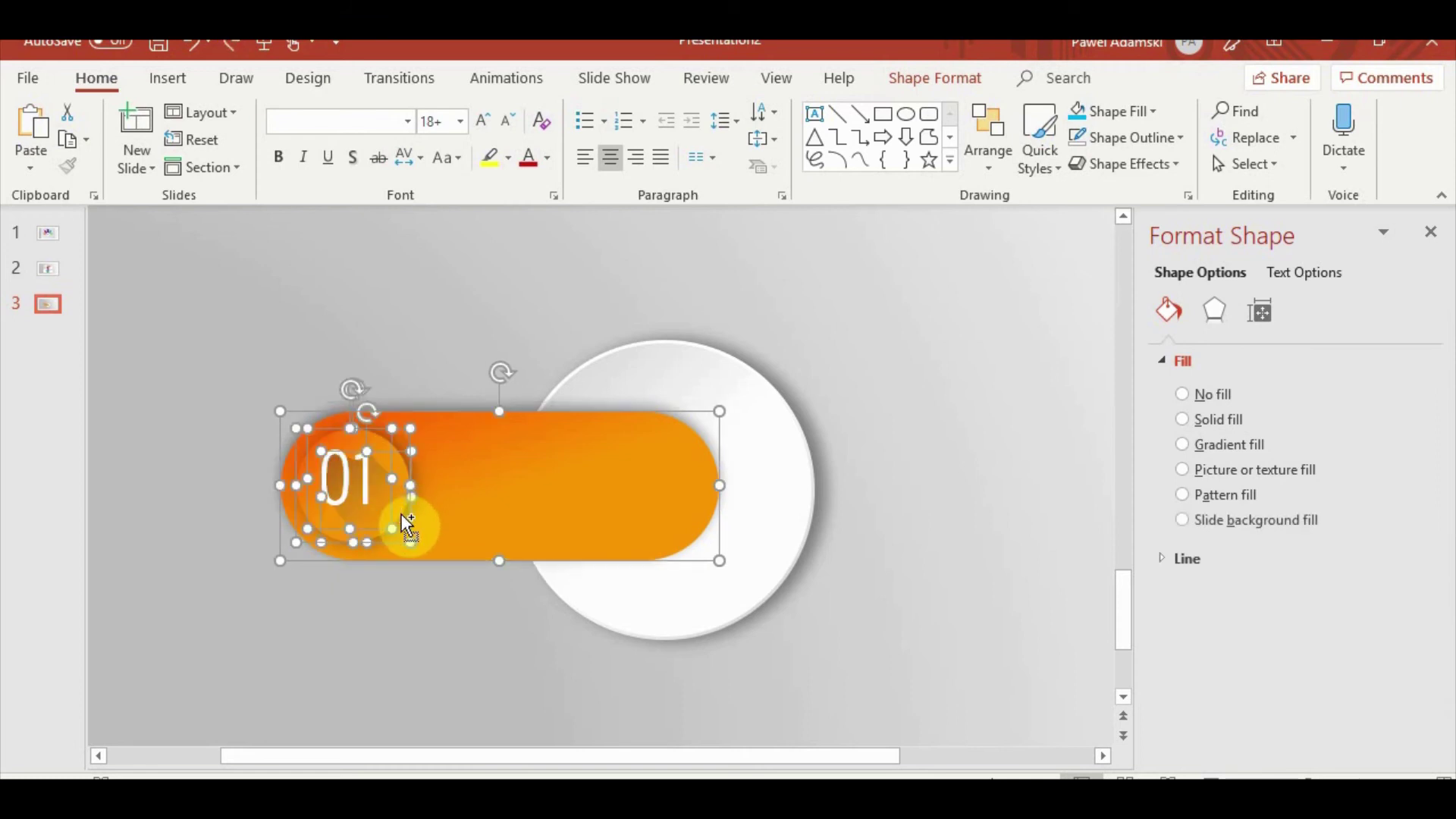
key(Escape)
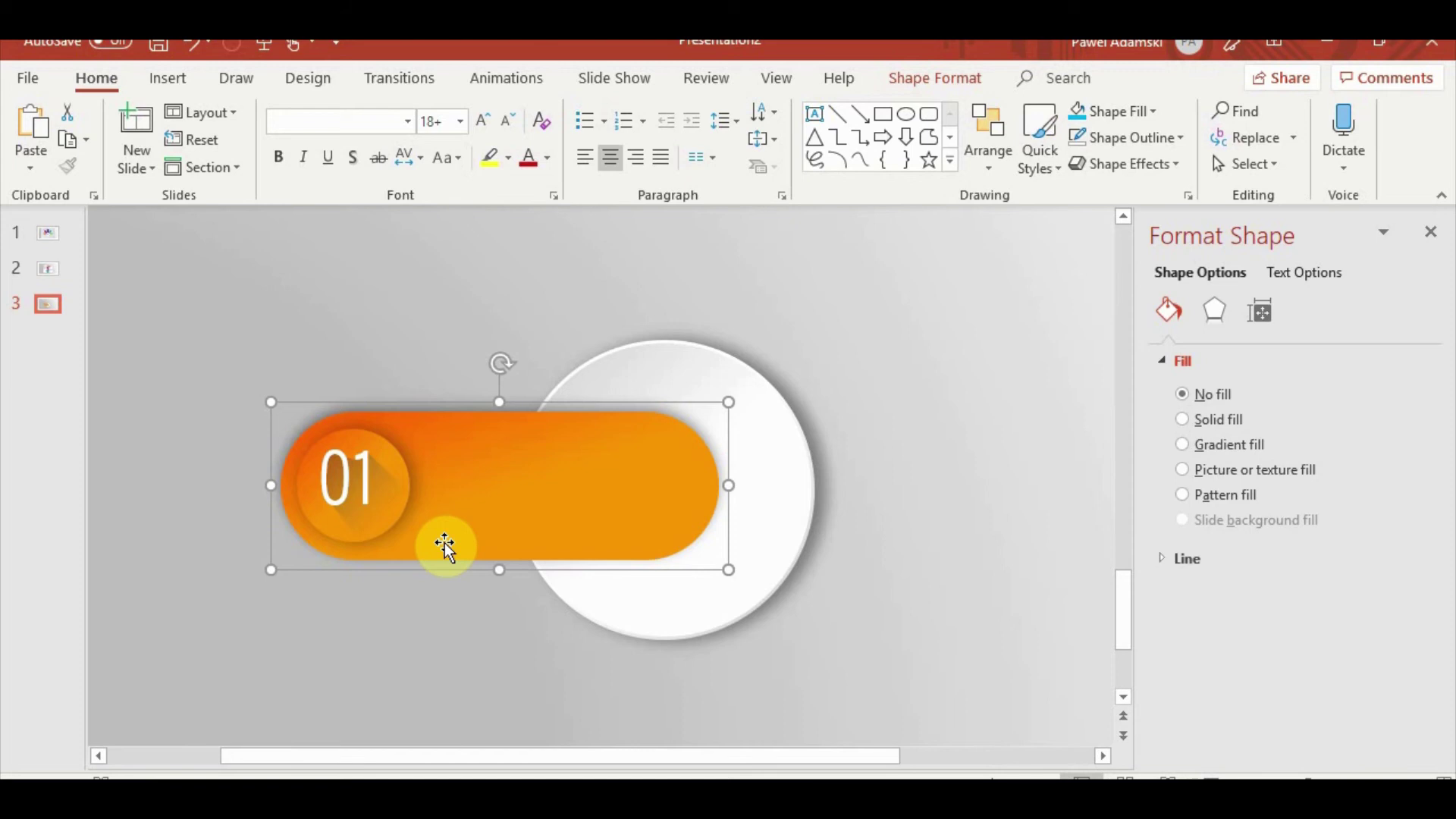
Duplicate the orange 01 bar and move the tilted copy up over the white circle
key(ctrl+d)
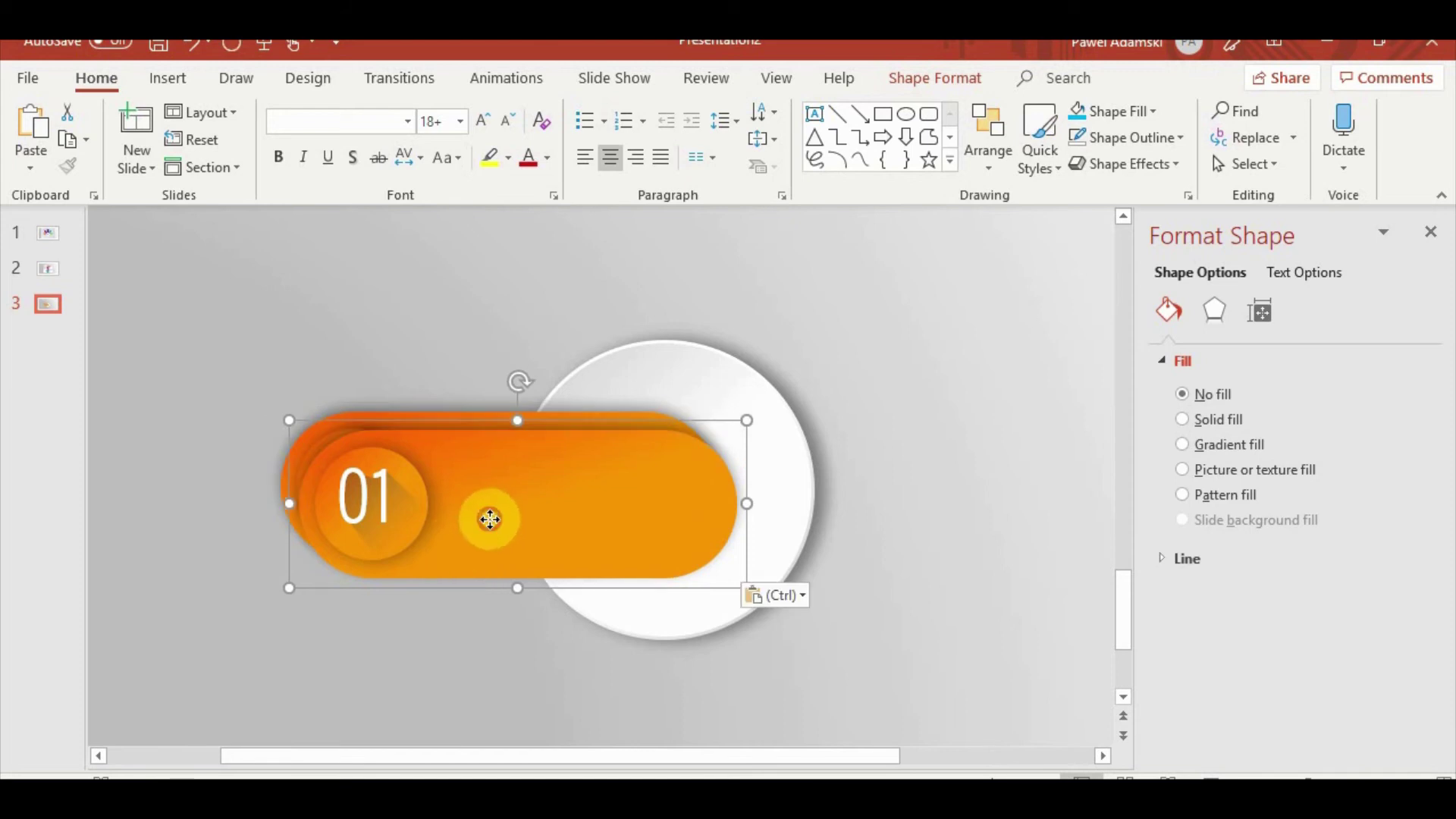
mouse_move(484, 520)
mouse_down()
mouse_move(518, 429)
mouse_move(465, 495)
mouse_up()
drag(502, 362, 603, 358)
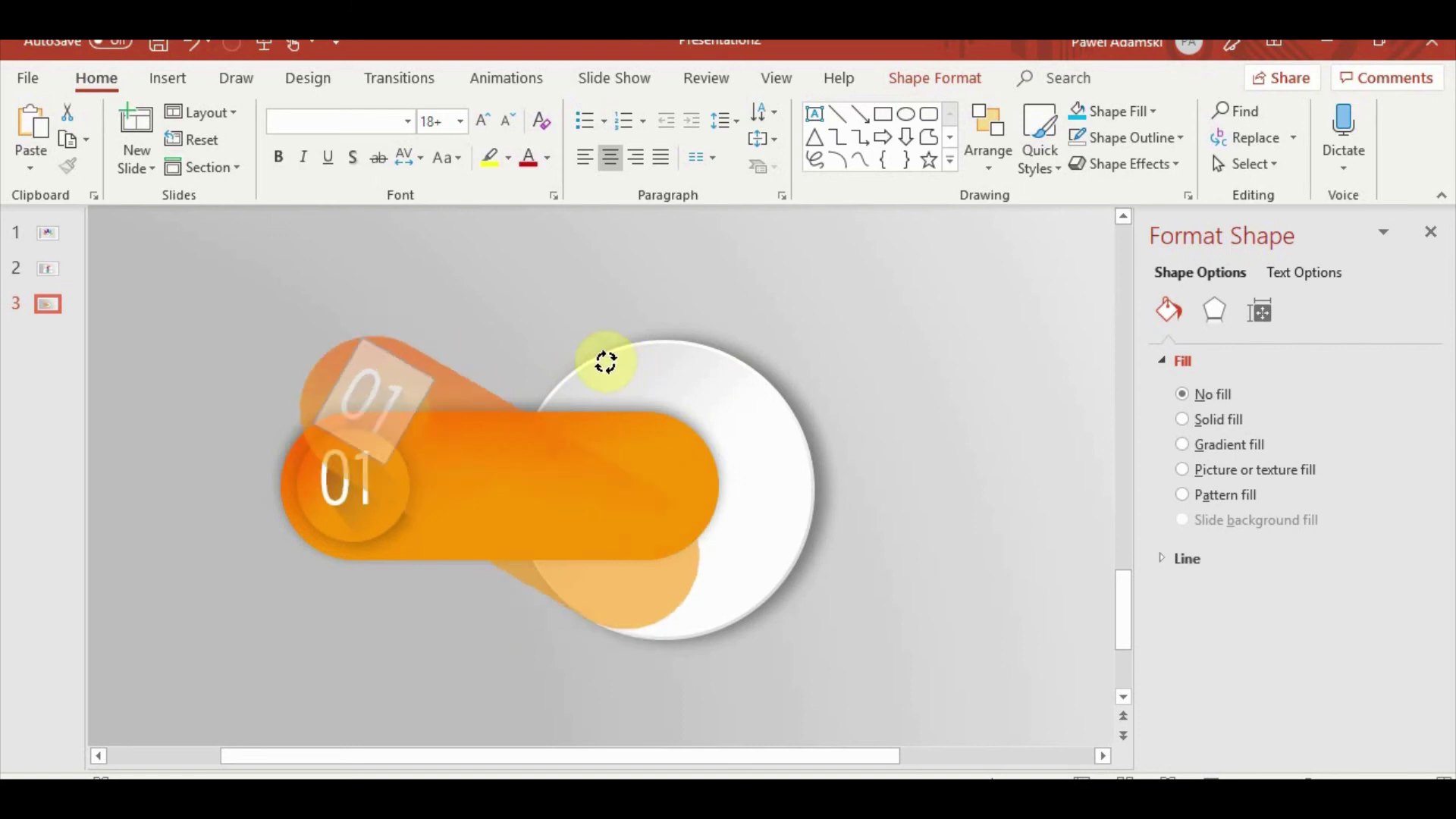
drag(630, 374, 605, 361)
drag(595, 543, 615, 468)
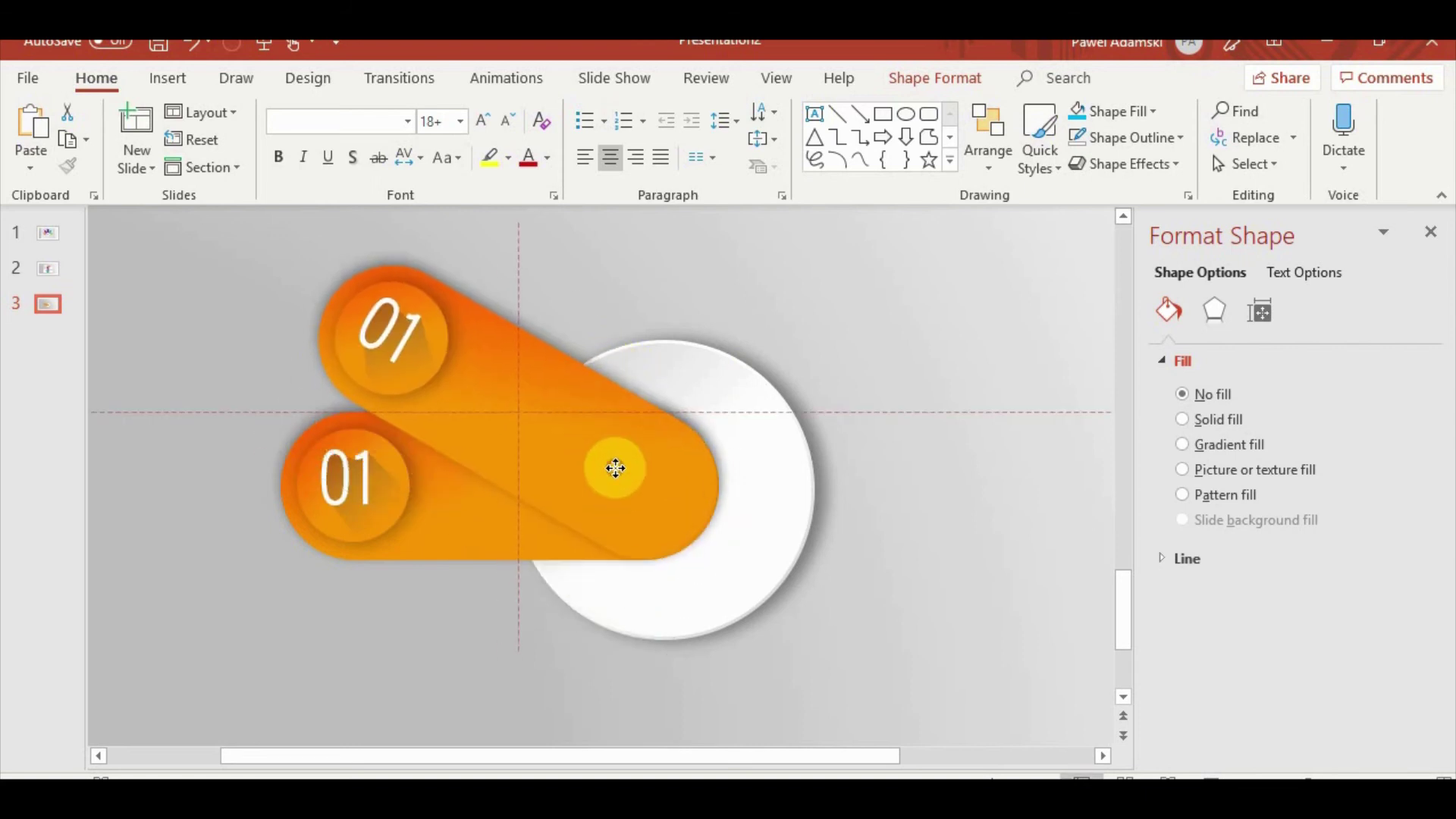
drag(585, 309, 653, 313)
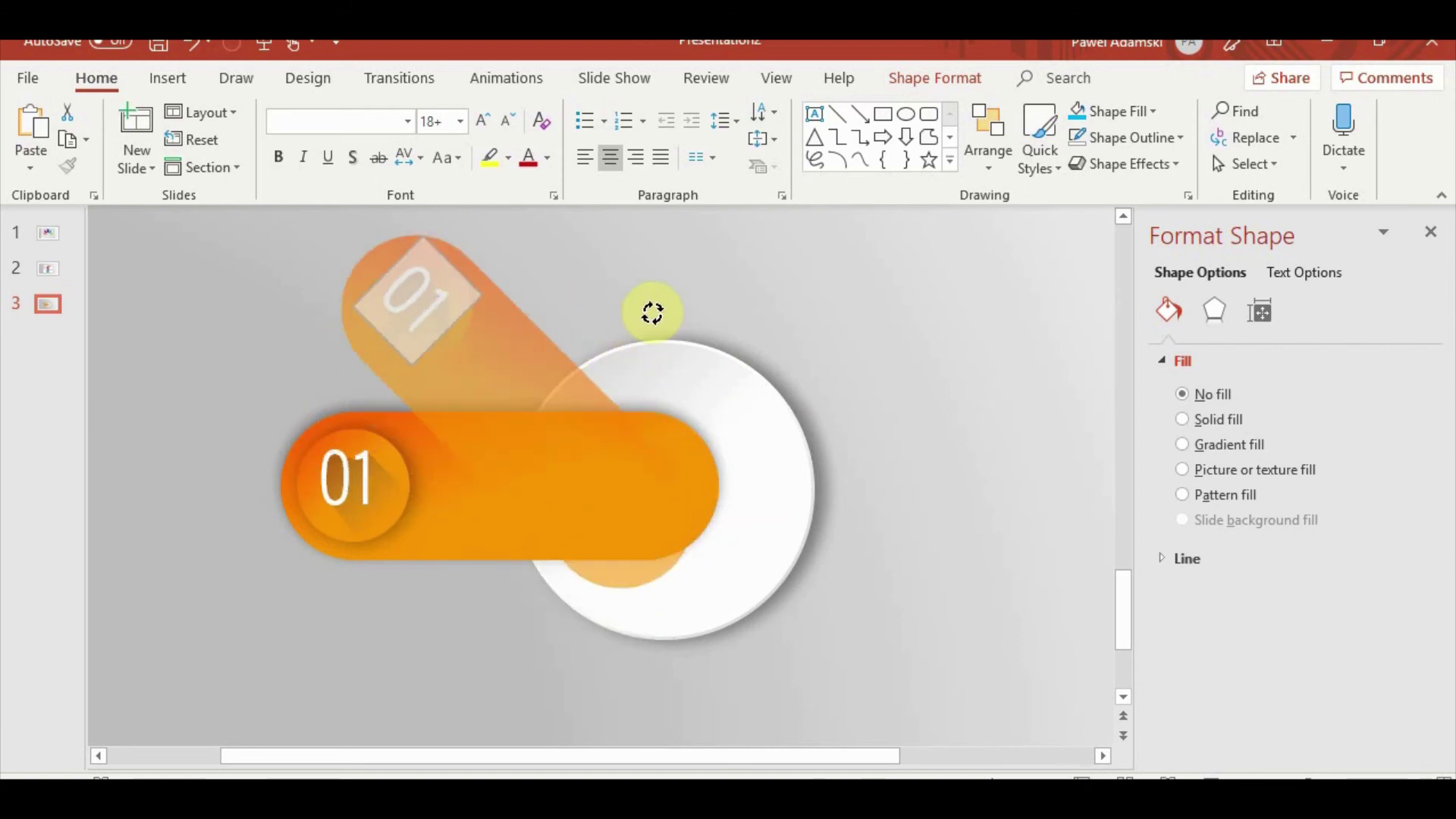
drag(604, 530, 651, 497)
Rotate the copied 01 bar back to horizontal, just above the original
scroll(701, 572, down, 1)
scroll(698, 569, down, 1)
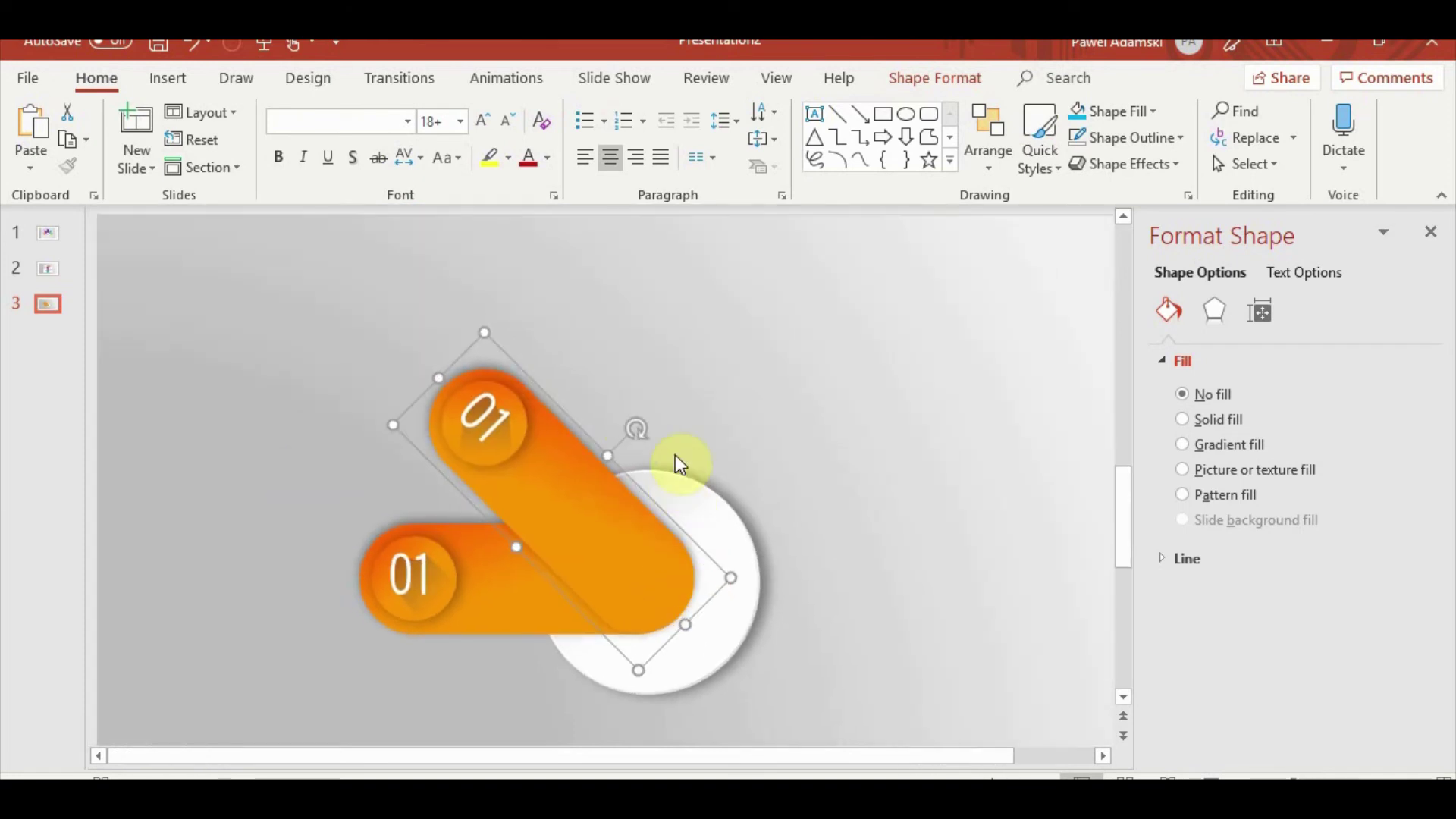
mouse_move(637, 431)
mouse_down()
mouse_move(569, 455)
mouse_move(595, 380)
mouse_up()
click(848, 499)
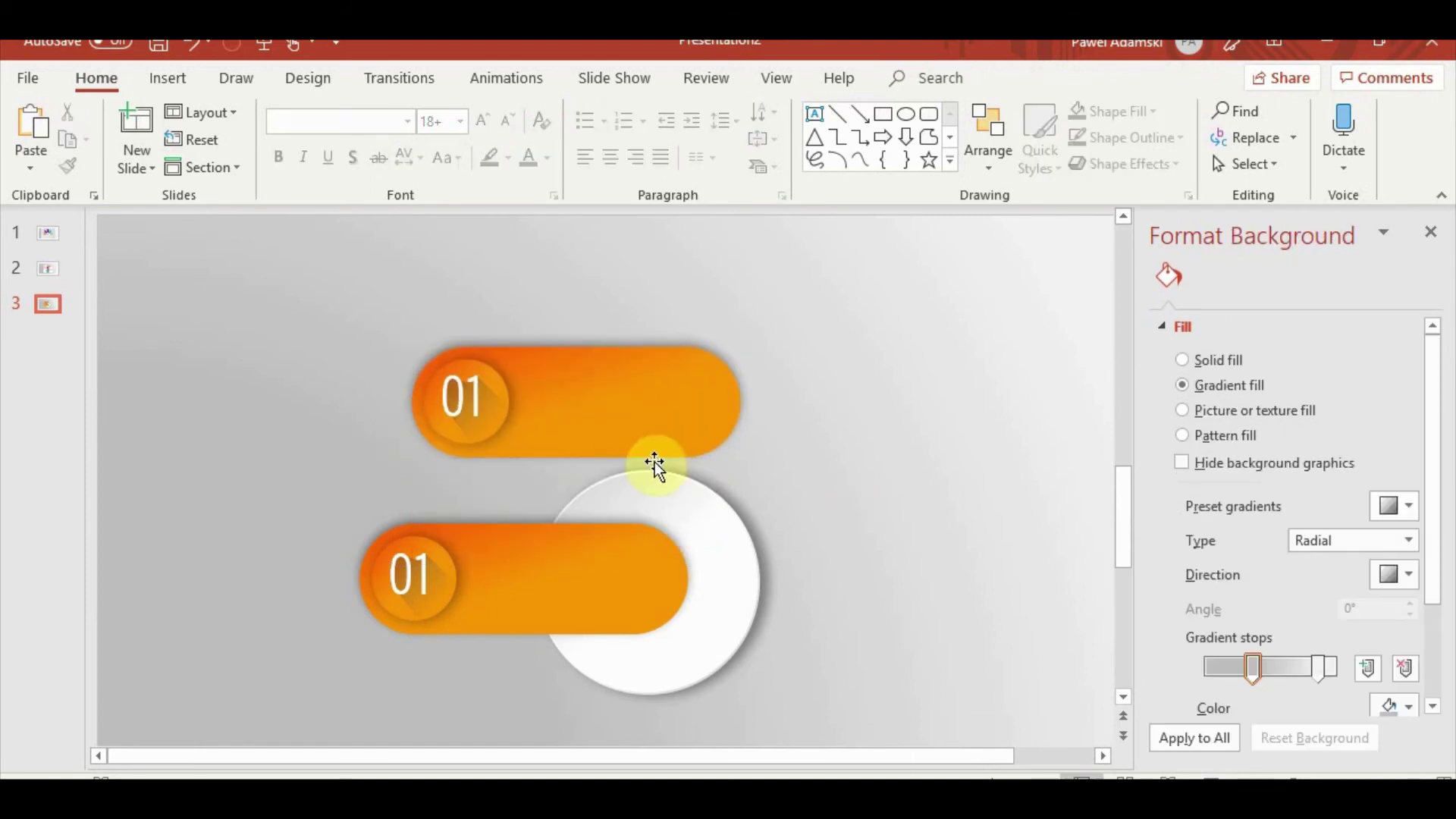
Draw an oval over the bars and set its fill to No Fill
click(168, 79)
click(362, 168)
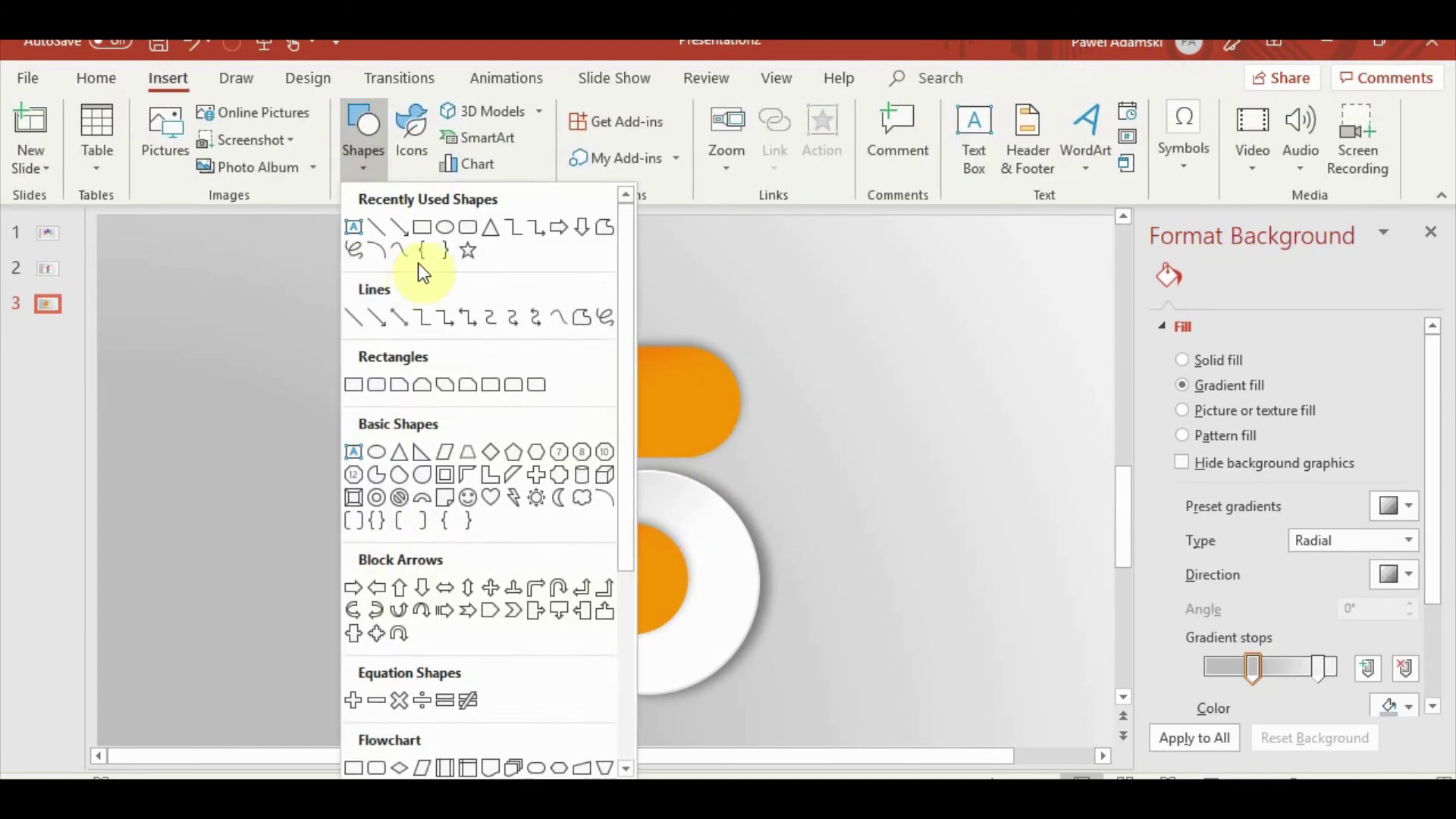
click(445, 232)
mouse_move(393, 263)
mouse_down()
mouse_move(763, 486)
mouse_move(732, 461)
mouse_up()
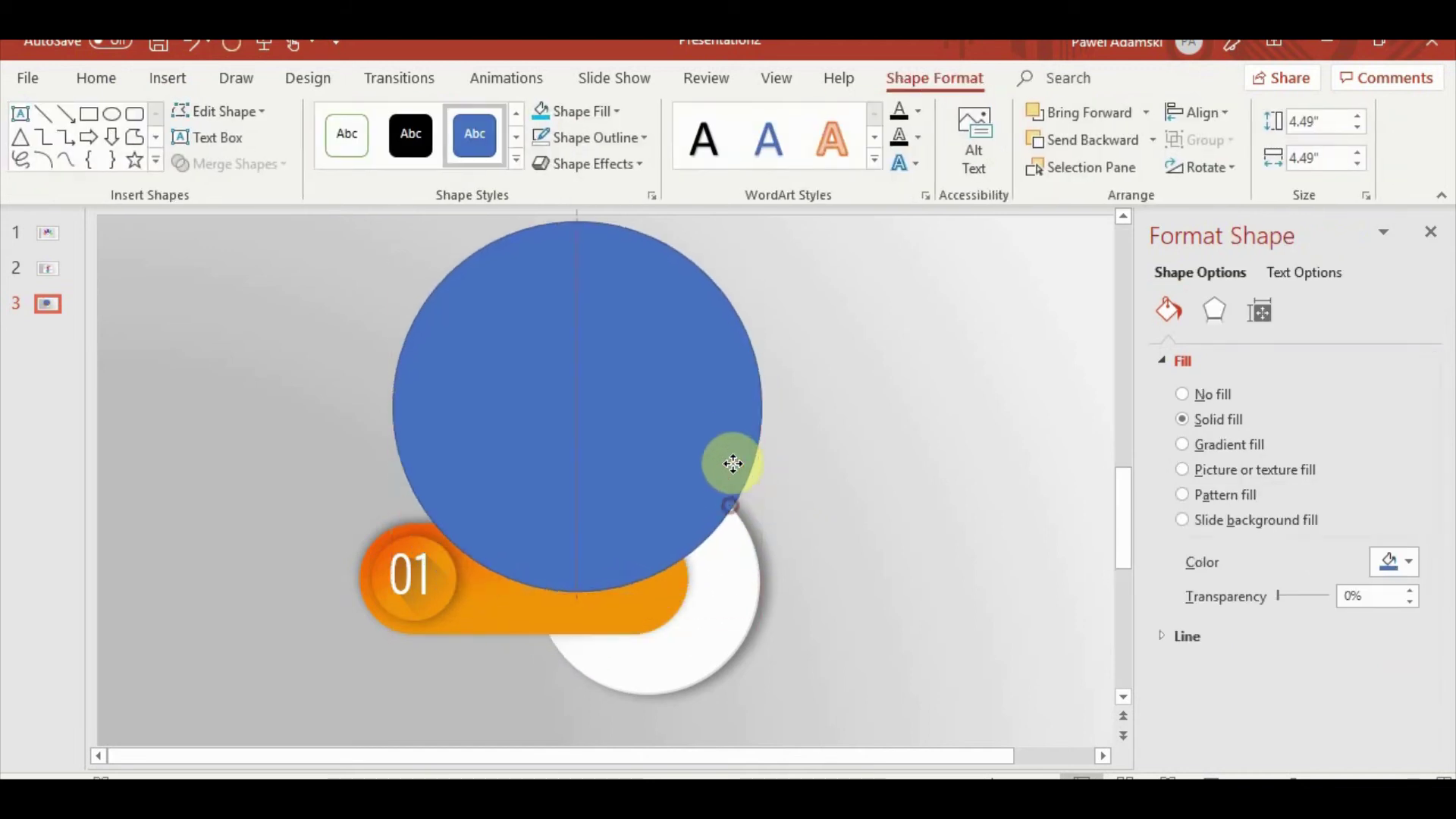
click(611, 114)
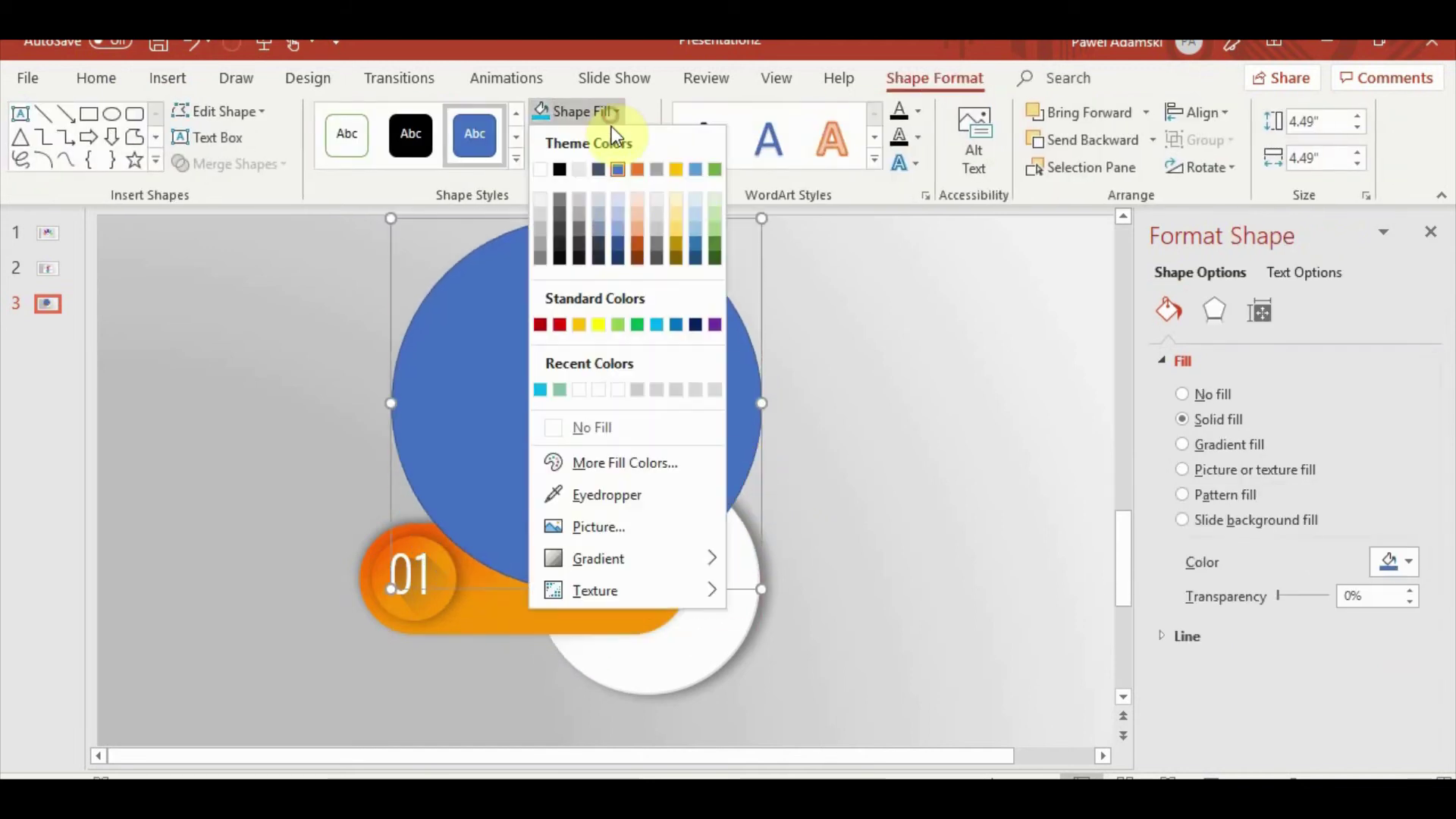
click(609, 426)
Resize the outline circle to about 4 inches and centre it around the upper 01 bar
scroll(730, 479, up, 2)
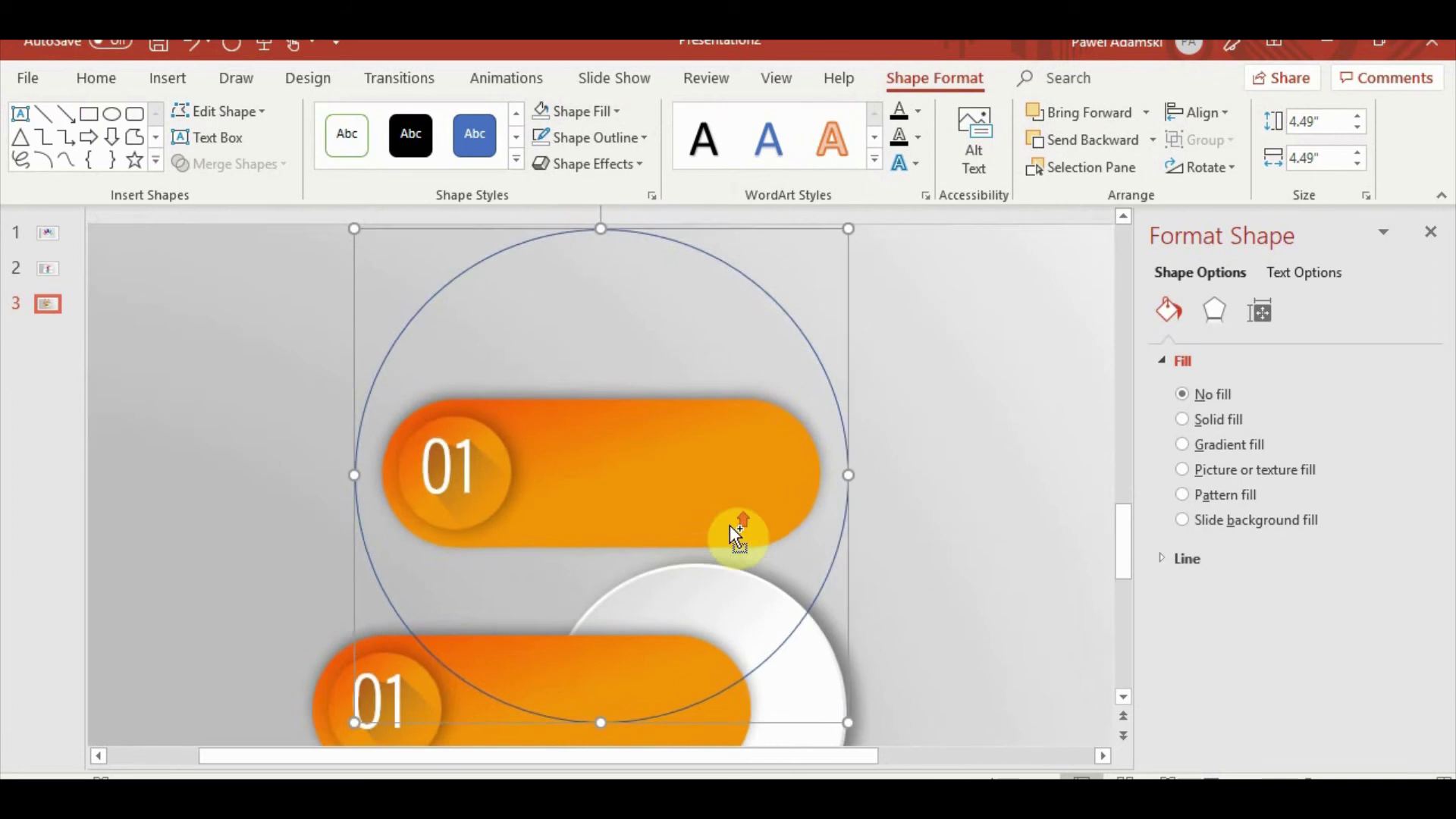
scroll(734, 529, up, 2)
scroll(973, 624, down, 2)
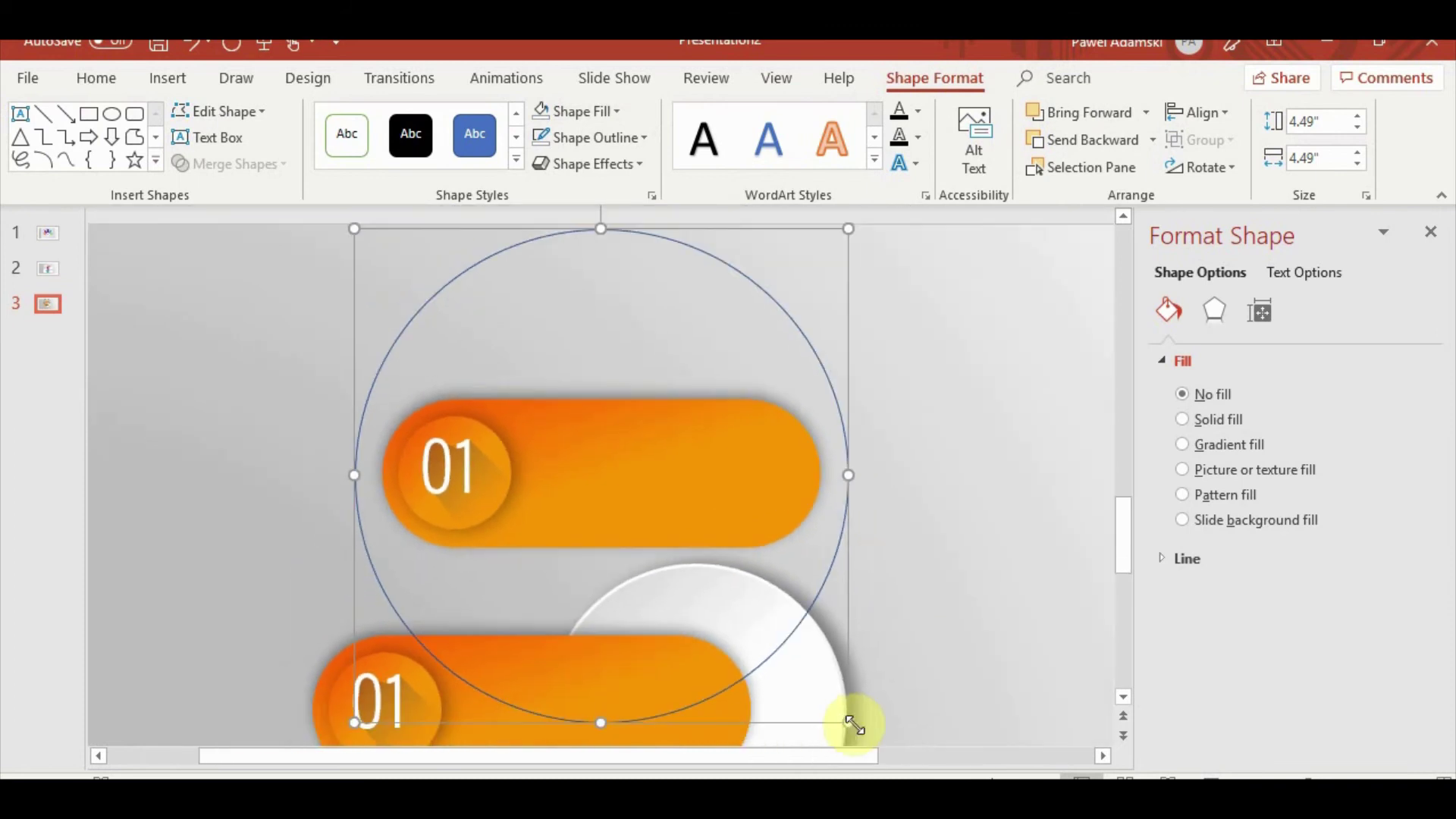
drag(850, 722, 821, 686)
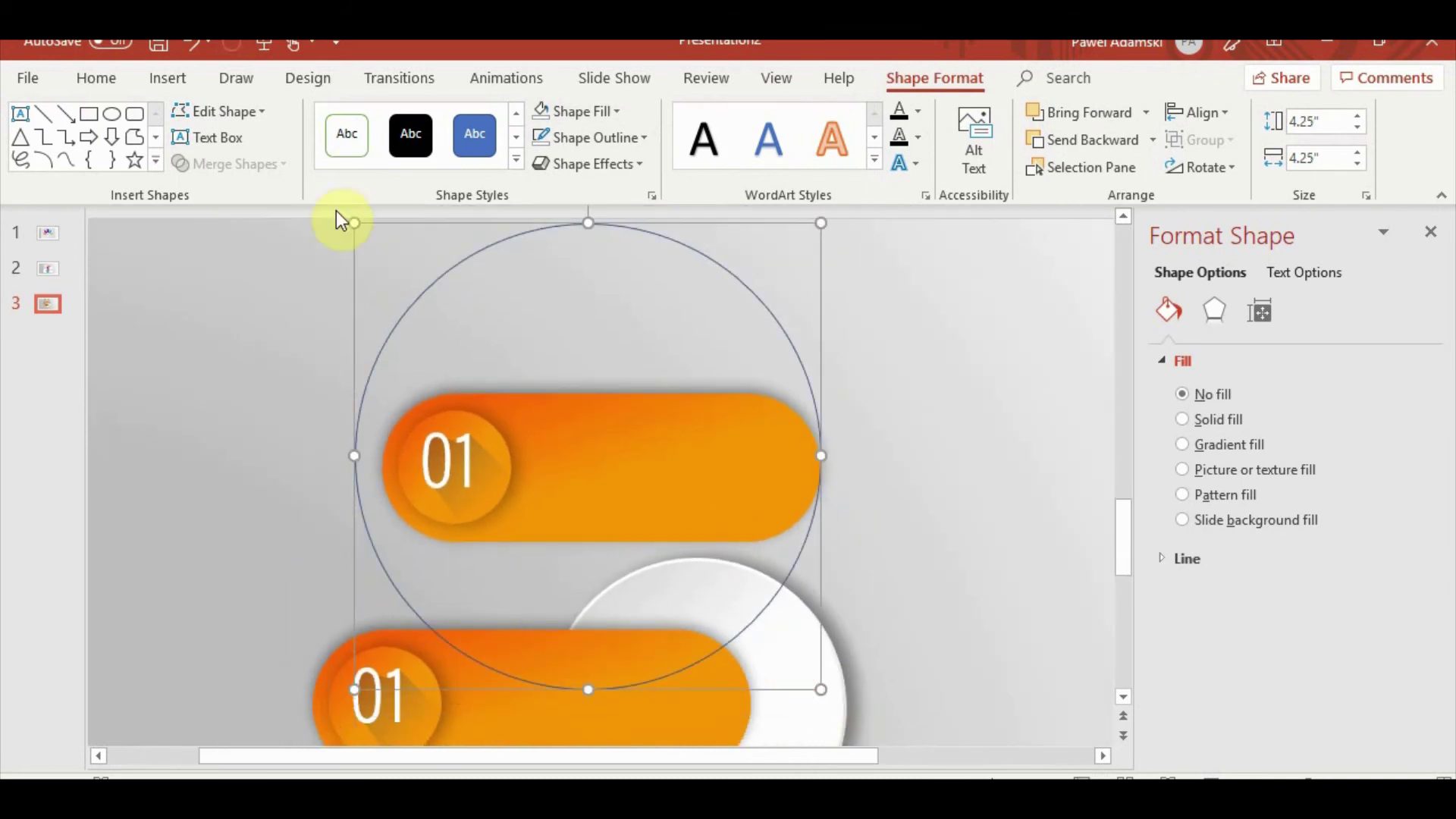
drag(351, 218, 398, 252)
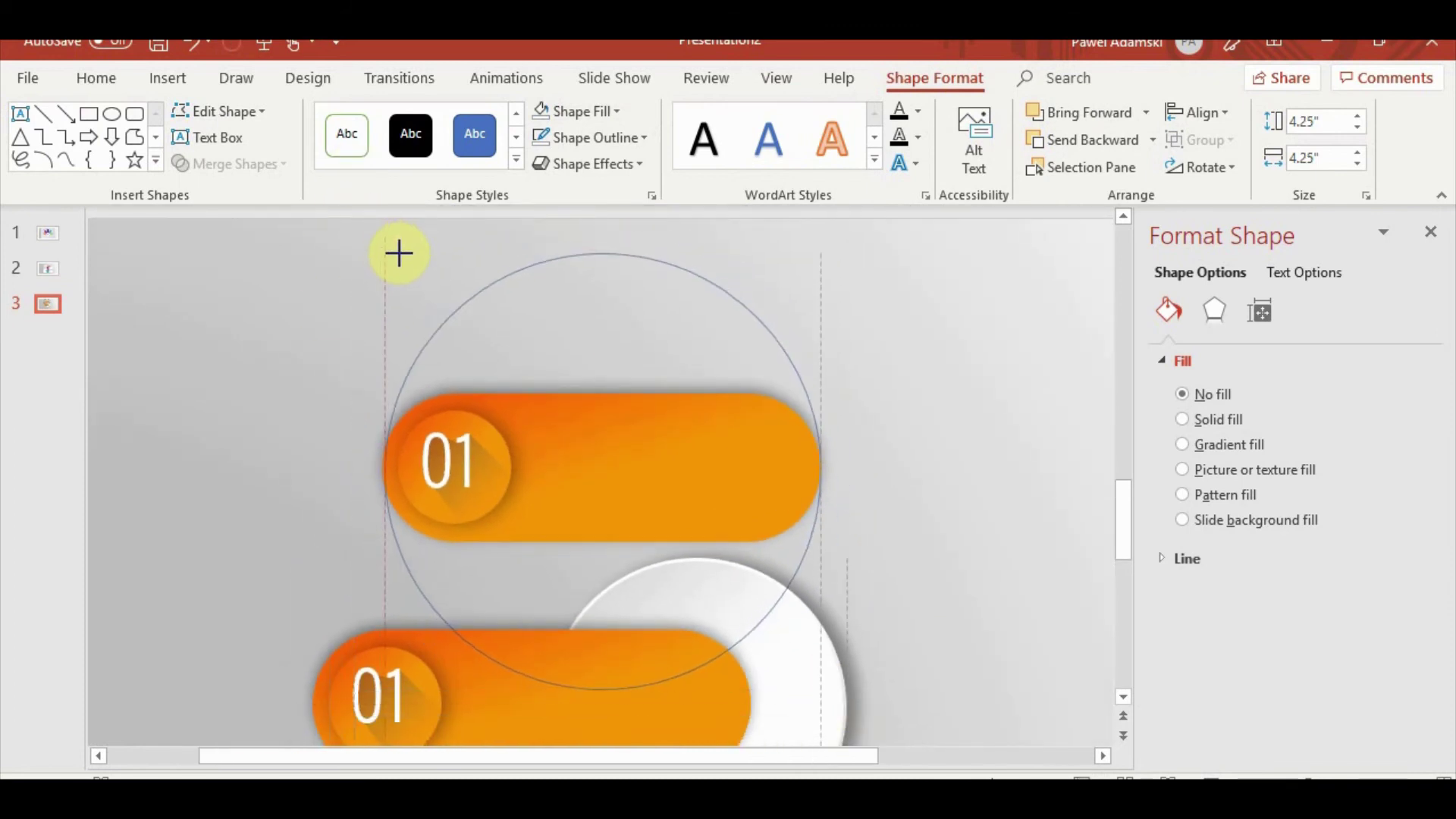
shift+click(757, 475)
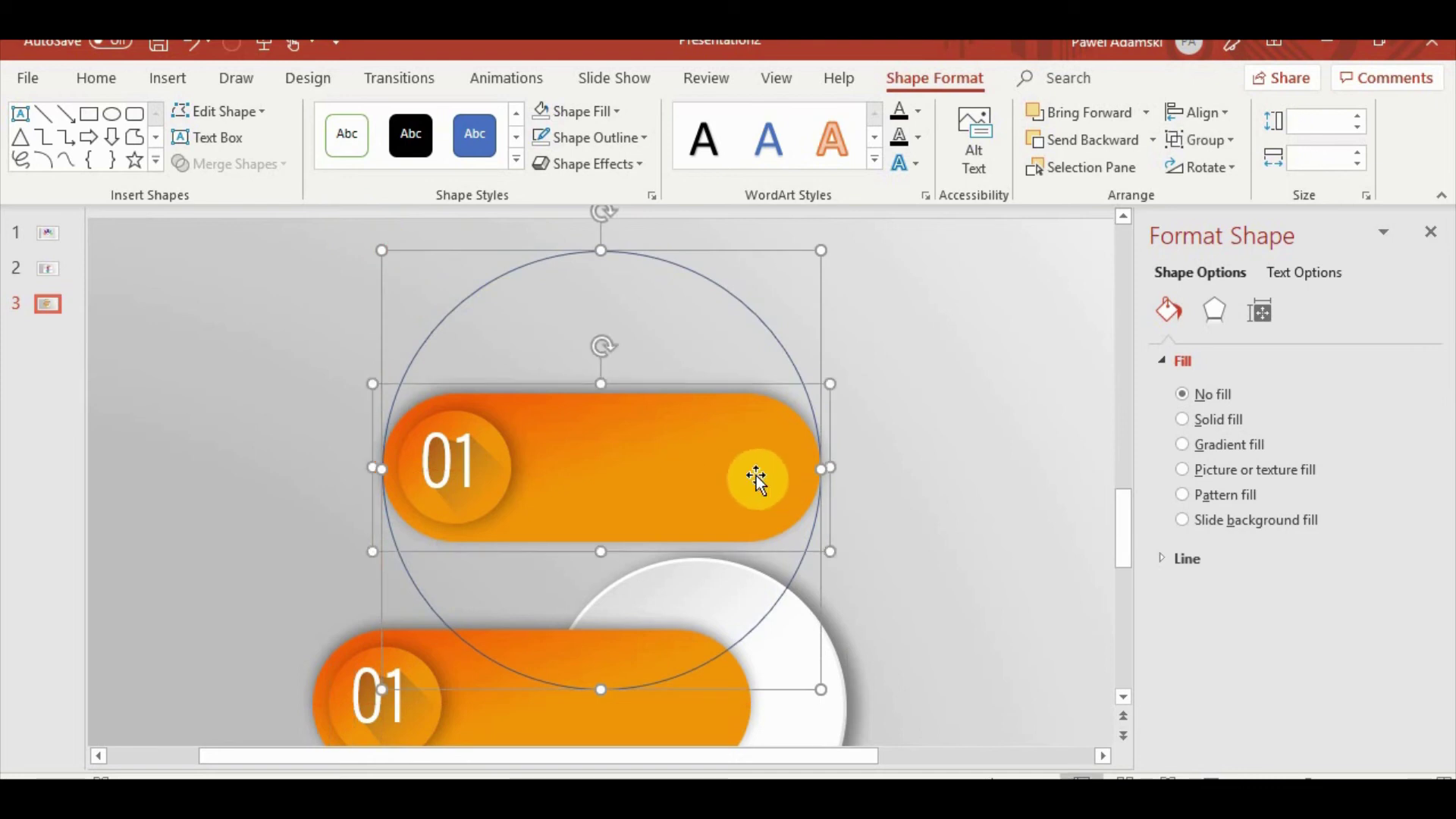
click(1031, 539)
drag(668, 270, 666, 260)
click(887, 474)
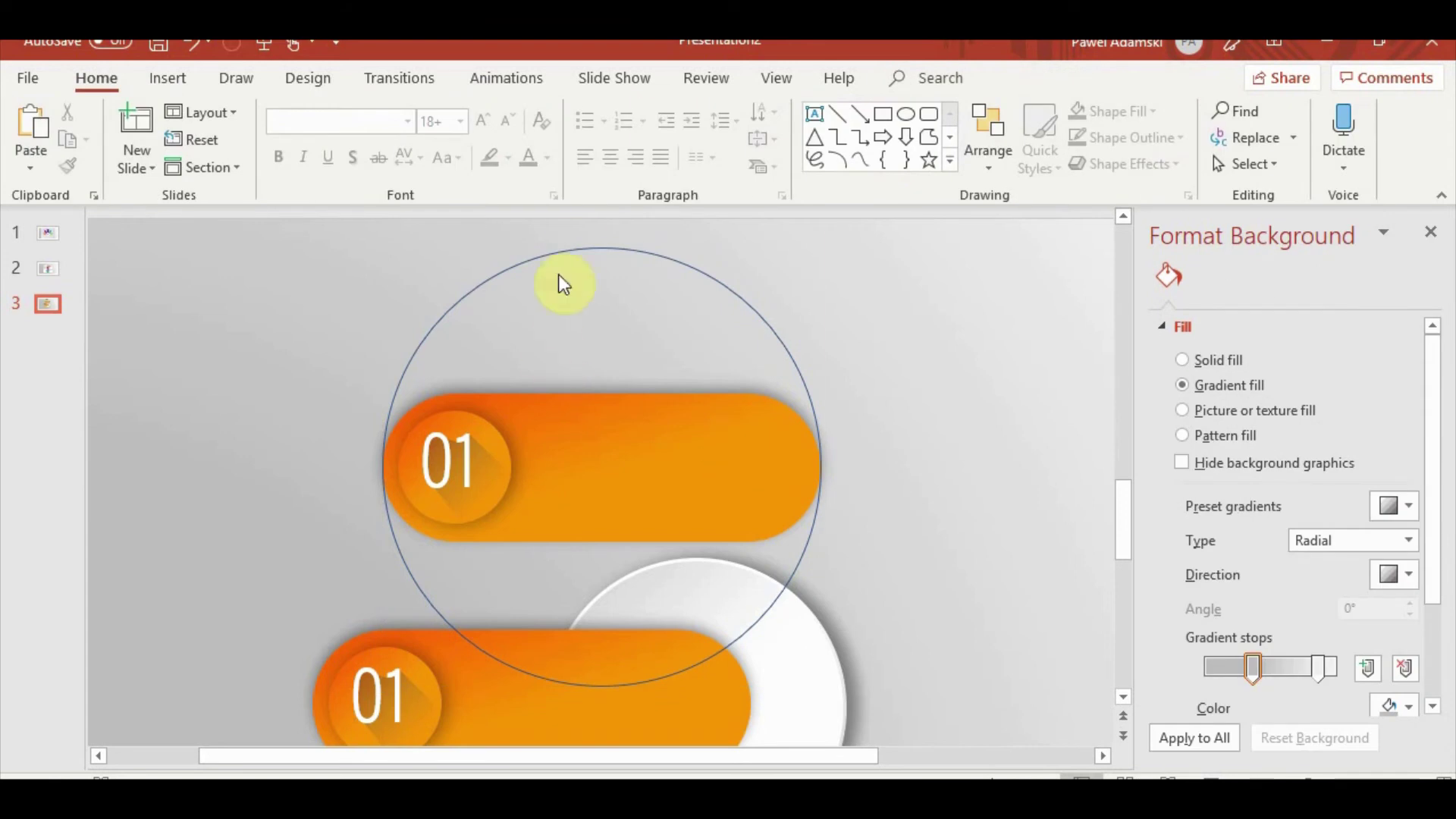
click(578, 250)
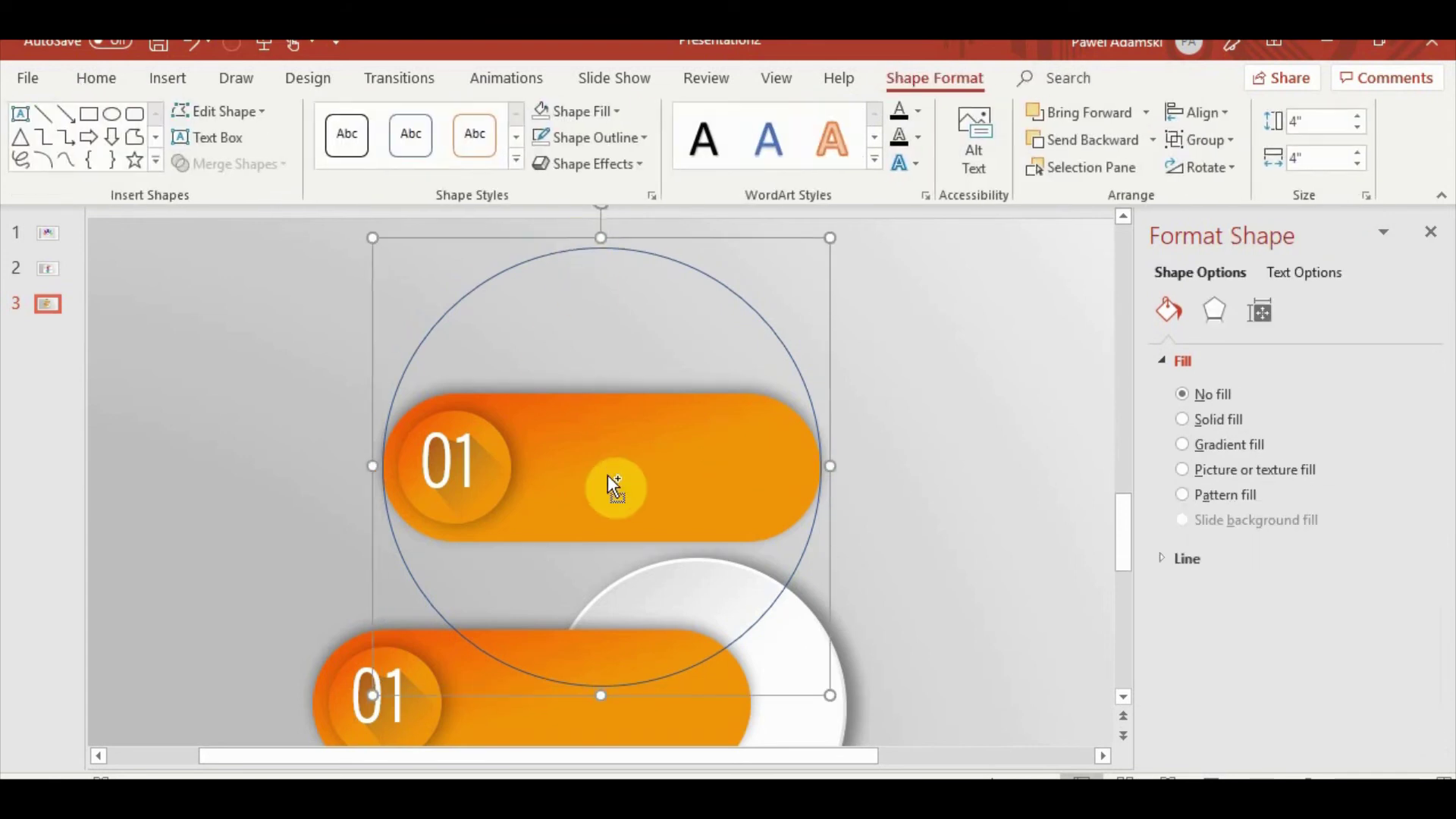
Rotate the circle-and-bar group about 45° and drop the tilted bar's end onto the white circle
mouse_move(600, 204)
mouse_down()
mouse_move(742, 278)
mouse_move(644, 227)
mouse_up()
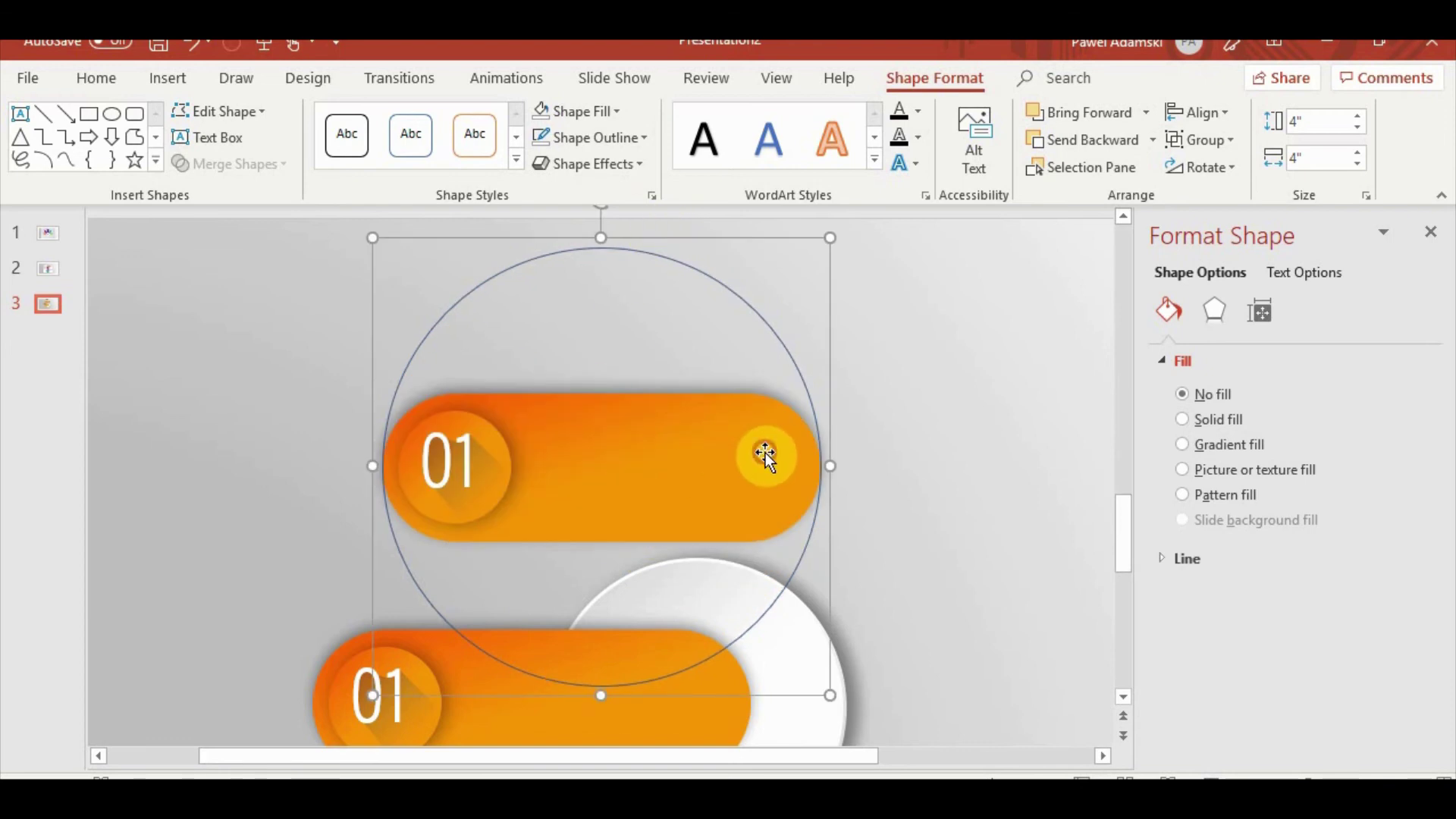
mouse_move(766, 453)
mouse_down()
mouse_move(690, 513)
mouse_move(692, 483)
mouse_up()
scroll(802, 484, down, 2)
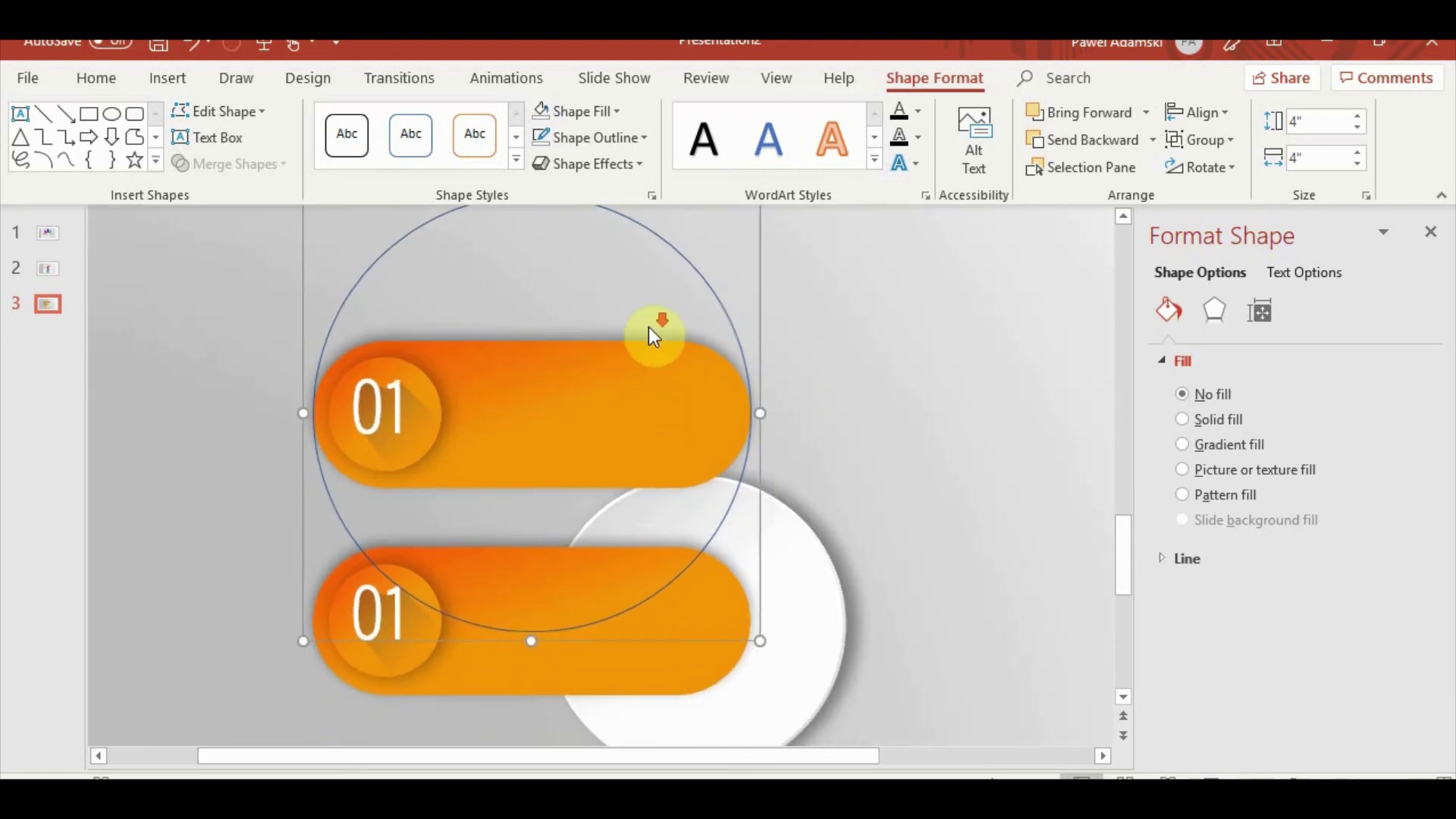
scroll(648, 326, down, 3)
drag(527, 219, 670, 307)
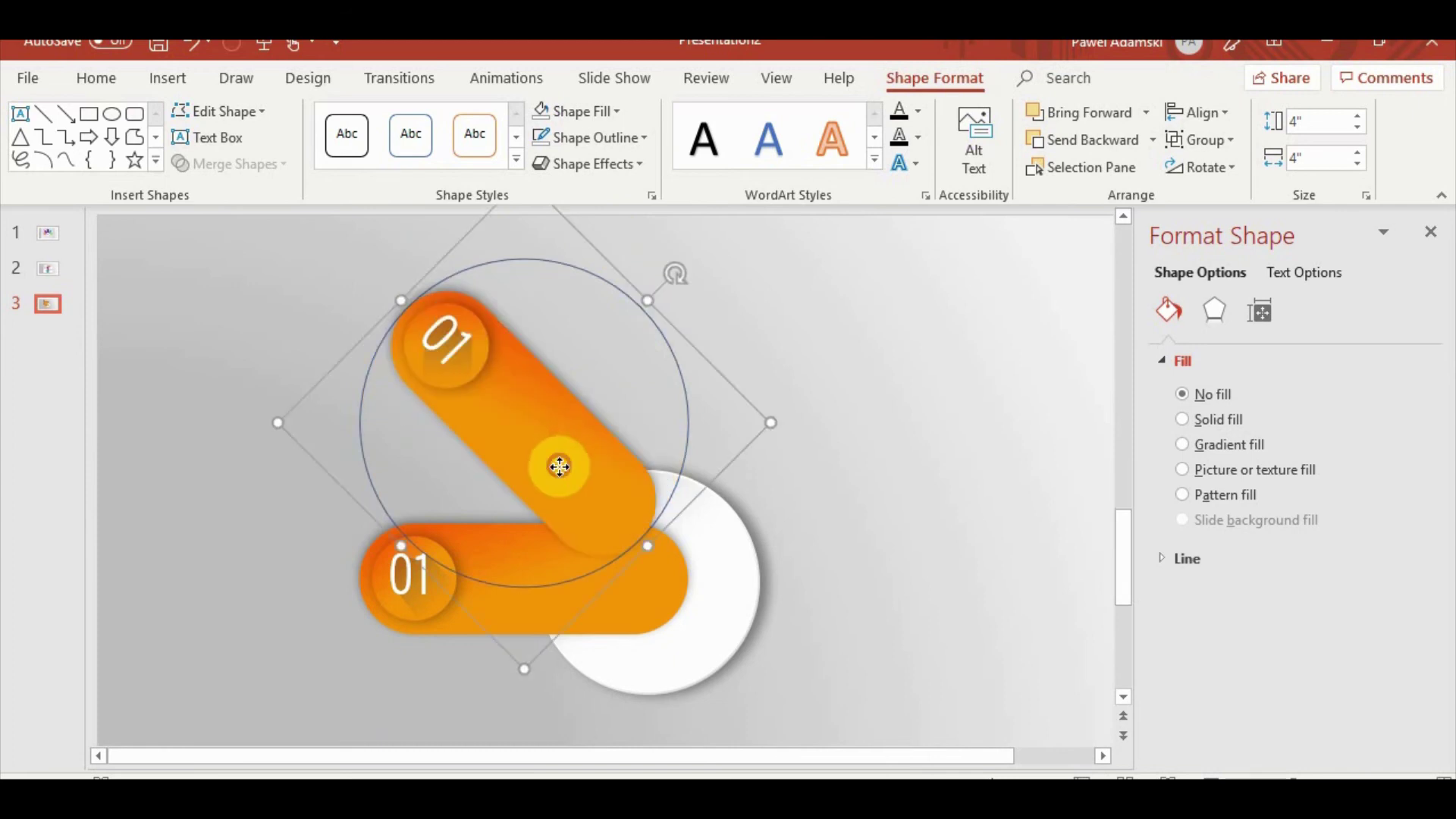
drag(559, 464, 595, 542)
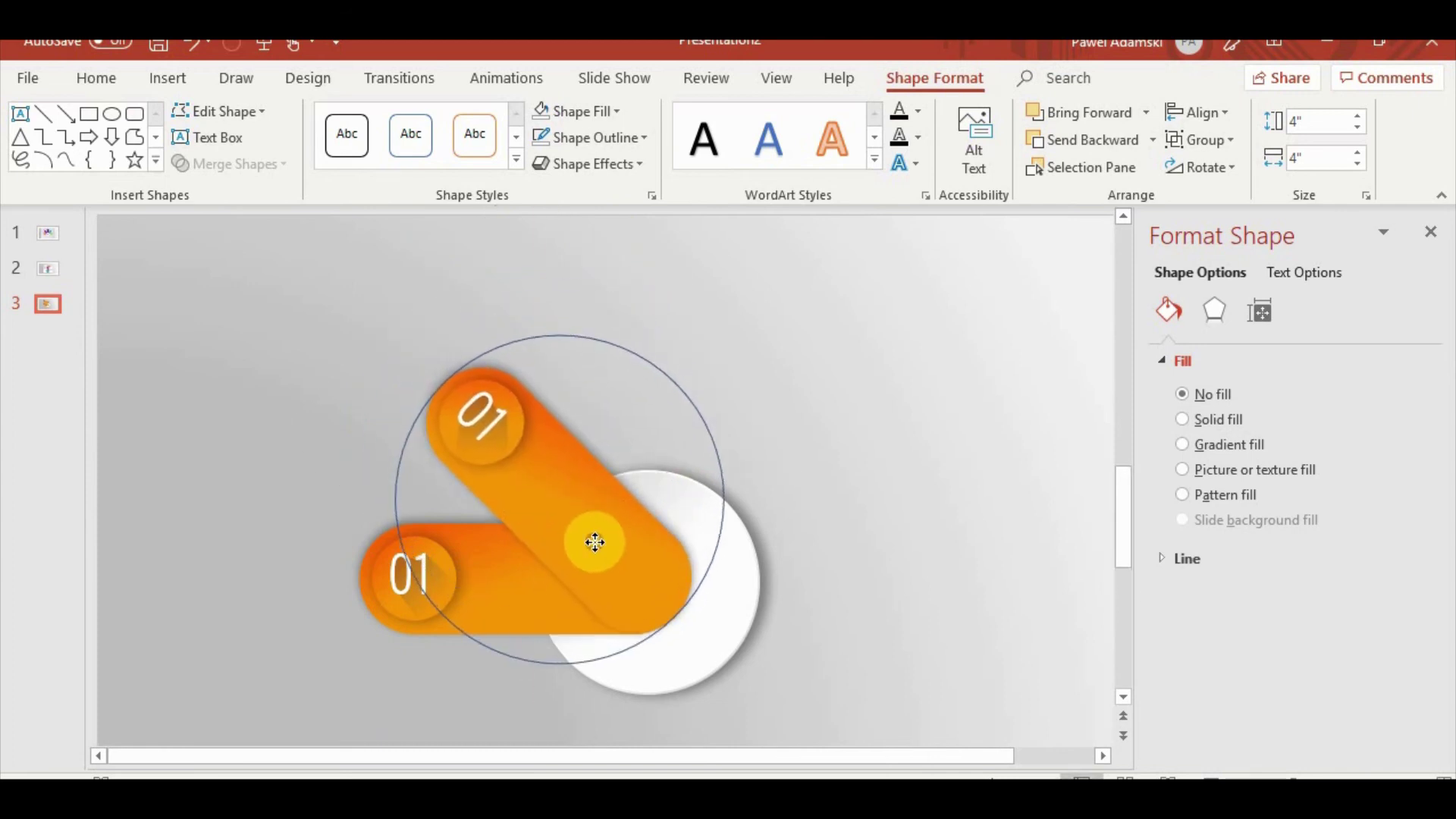
click(481, 417)
ctrl+scroll(607, 375, up, 3)
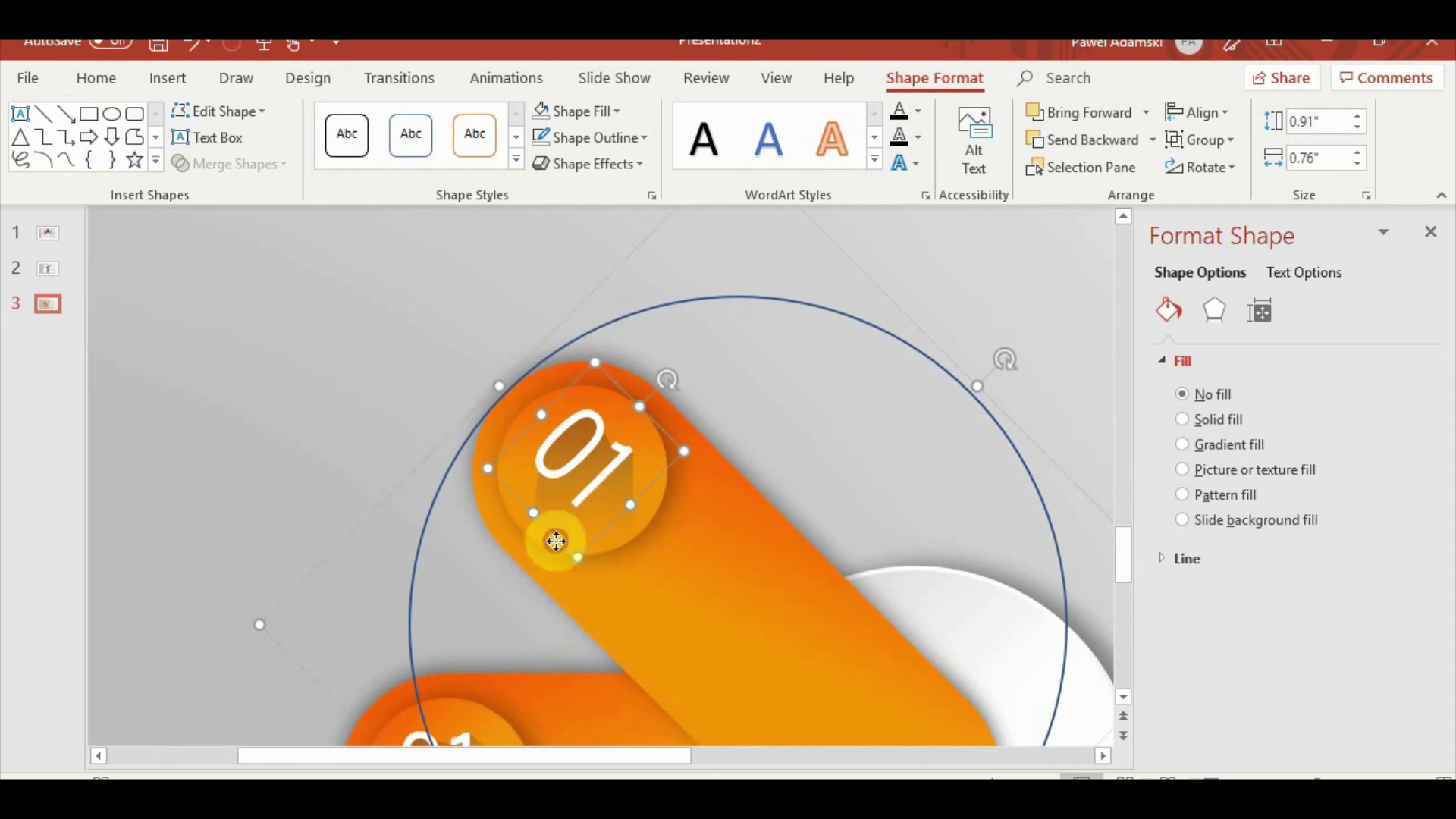
Try turning the tilted pill's 01 number upright, then undo it
click(577, 527)
shift+click(659, 424)
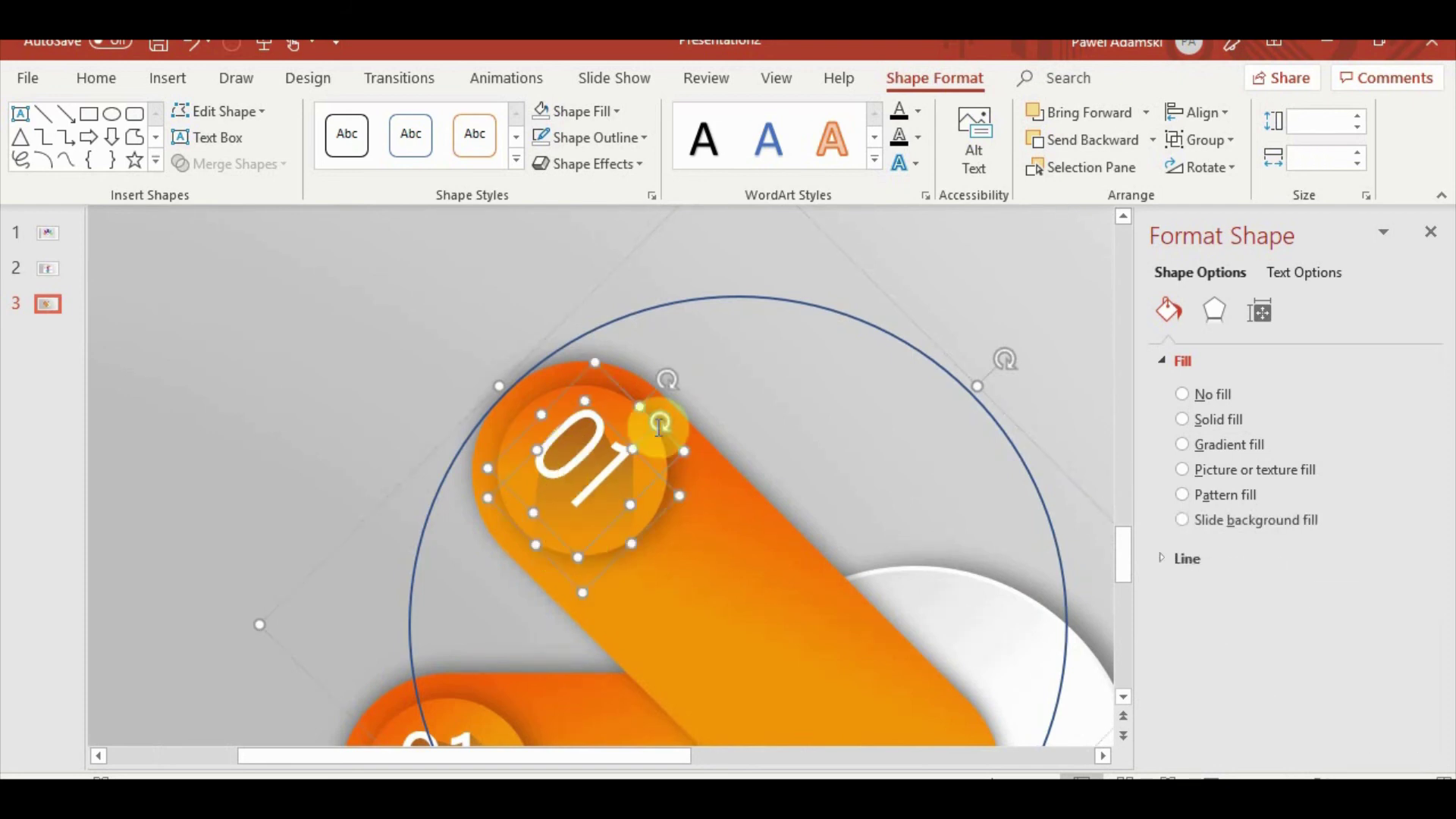
drag(672, 377, 596, 354)
key(ctrl+z)
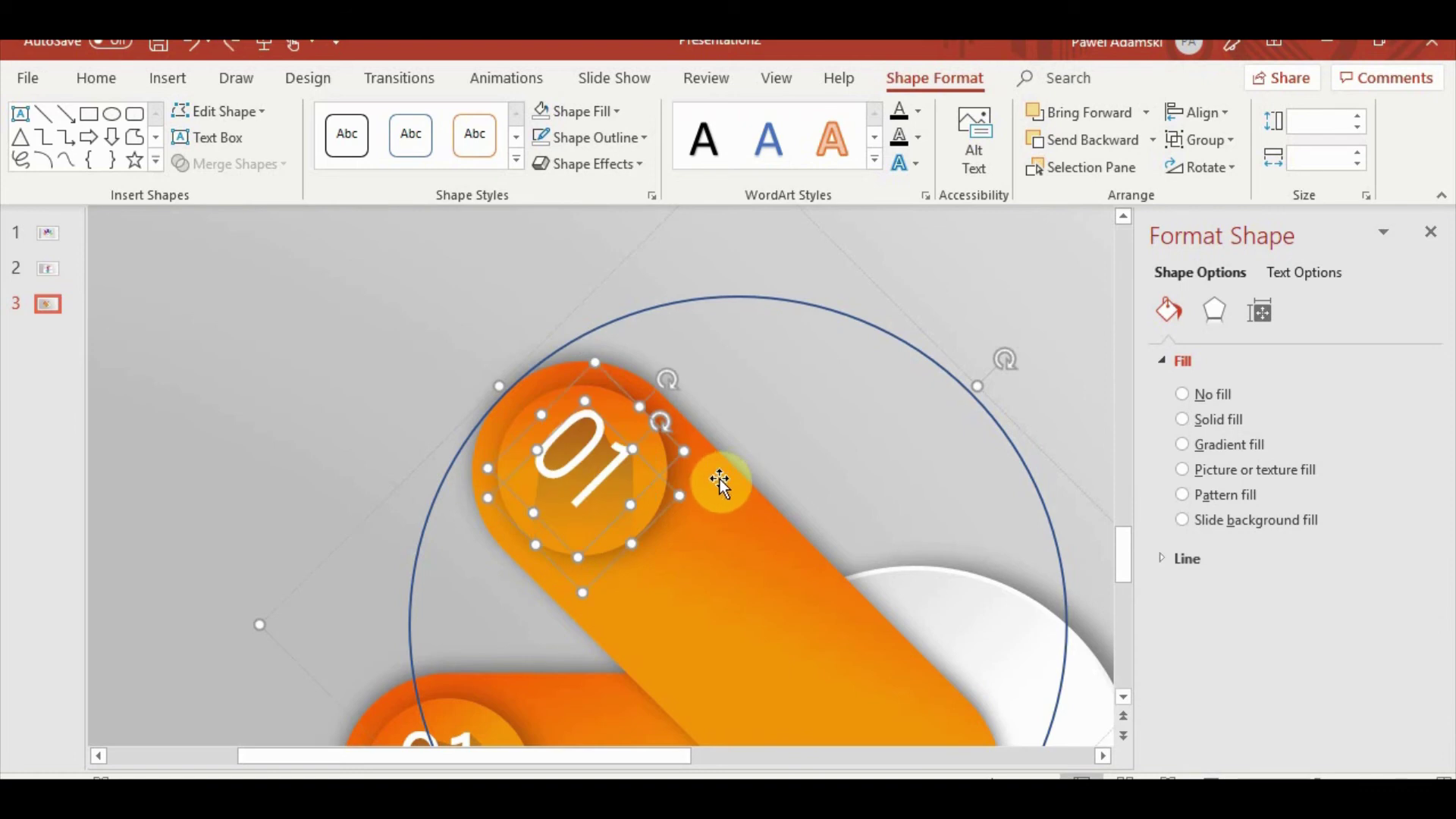
Ungroup the outline circle from the tilted bar, then break the bar into its parts
click(731, 551)
click(953, 334)
click(874, 327)
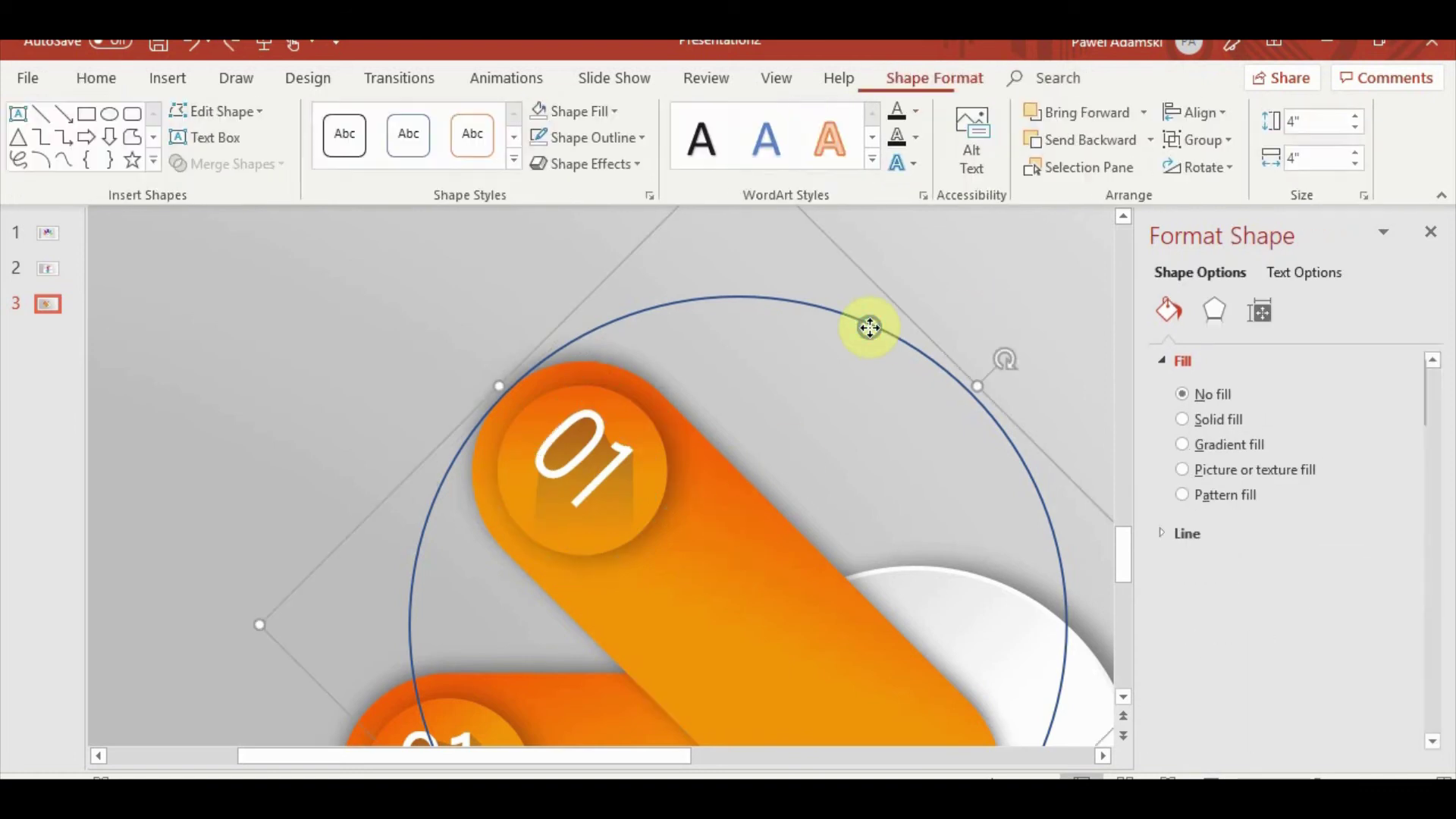
right_click(872, 327)
click(1105, 556)
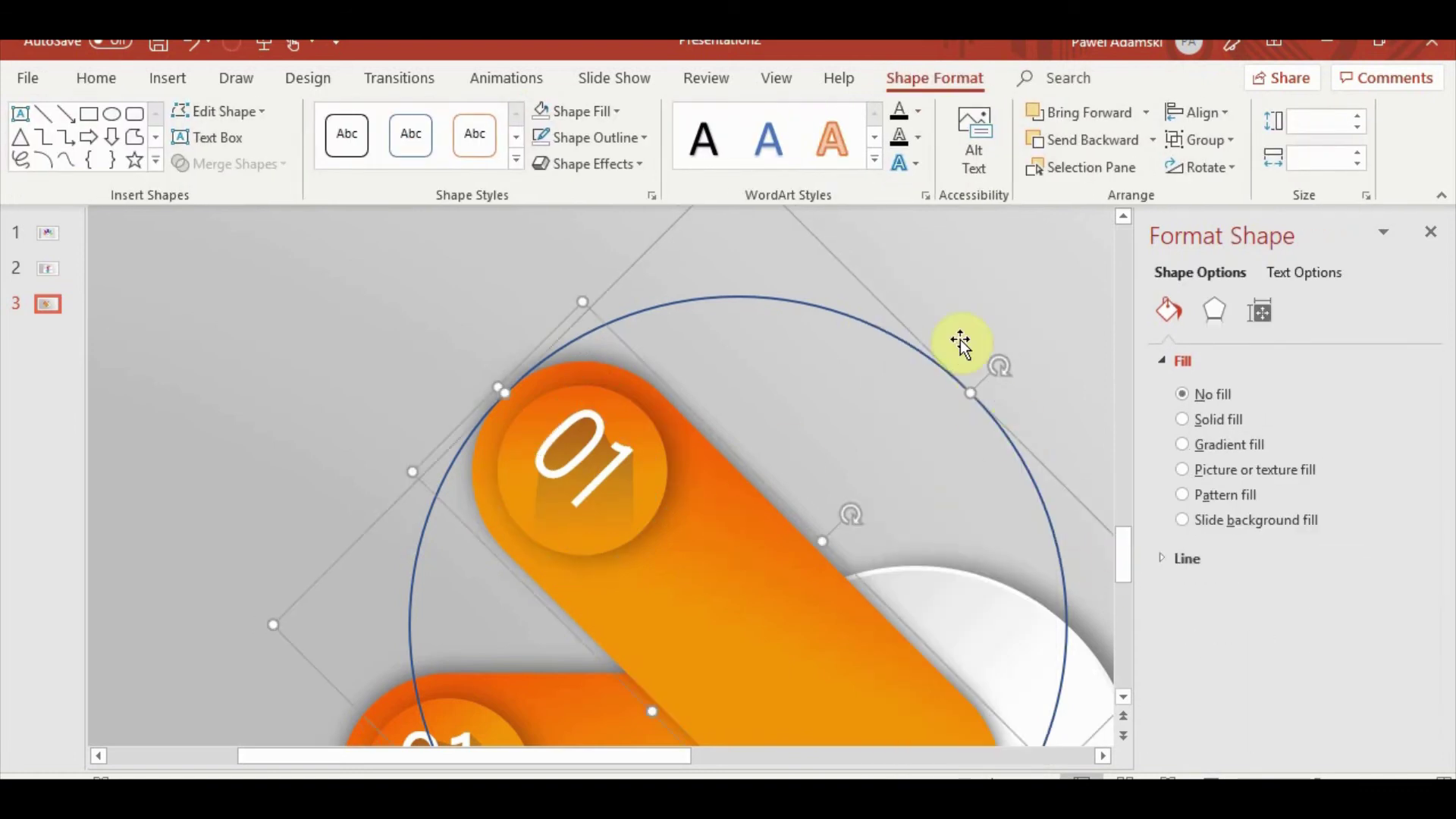
click(979, 303)
click(702, 513)
right_click(697, 508)
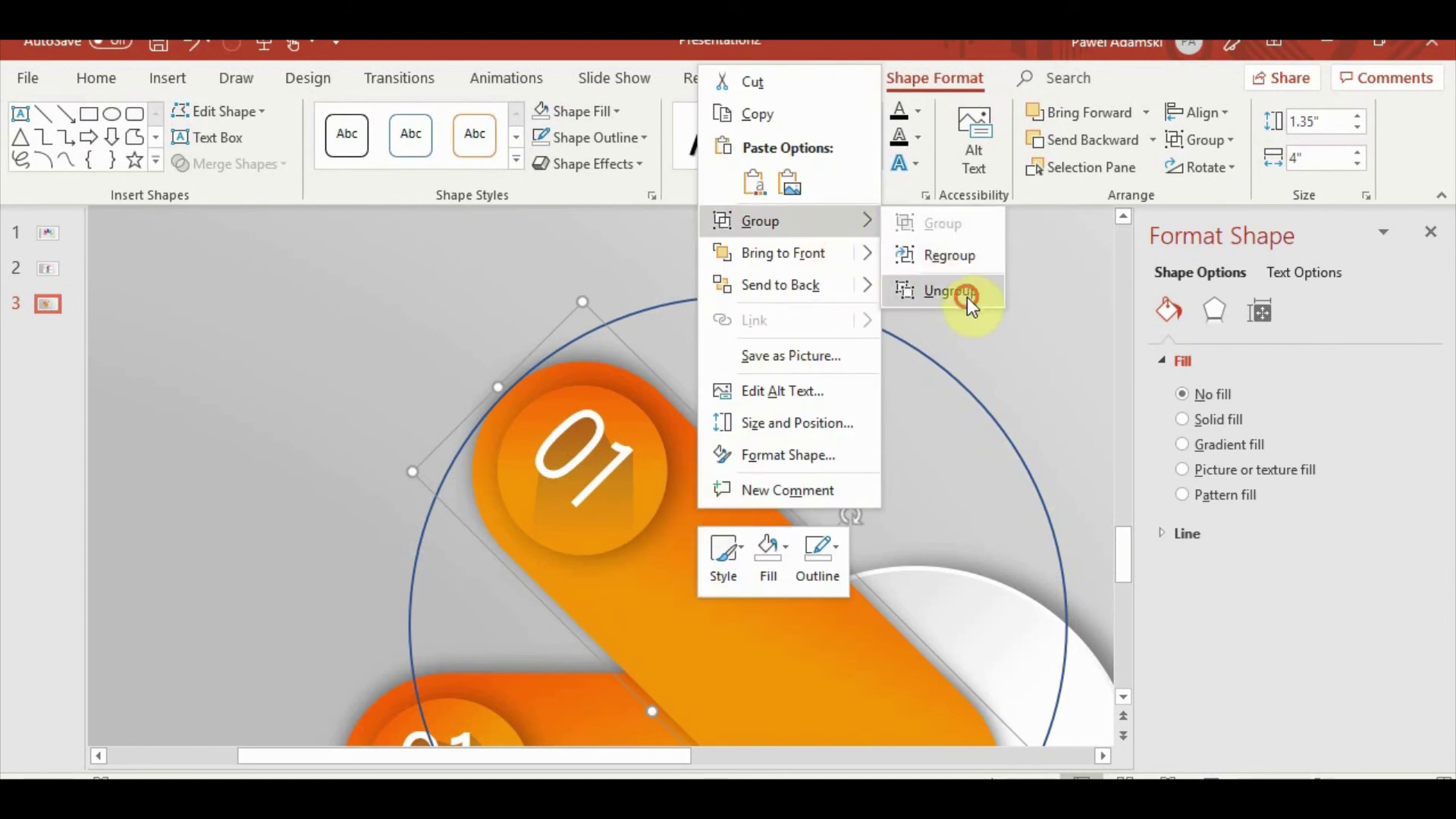
click(967, 296)
click(949, 363)
Turn the 01 number upright and centre it within its disc
click(609, 551)
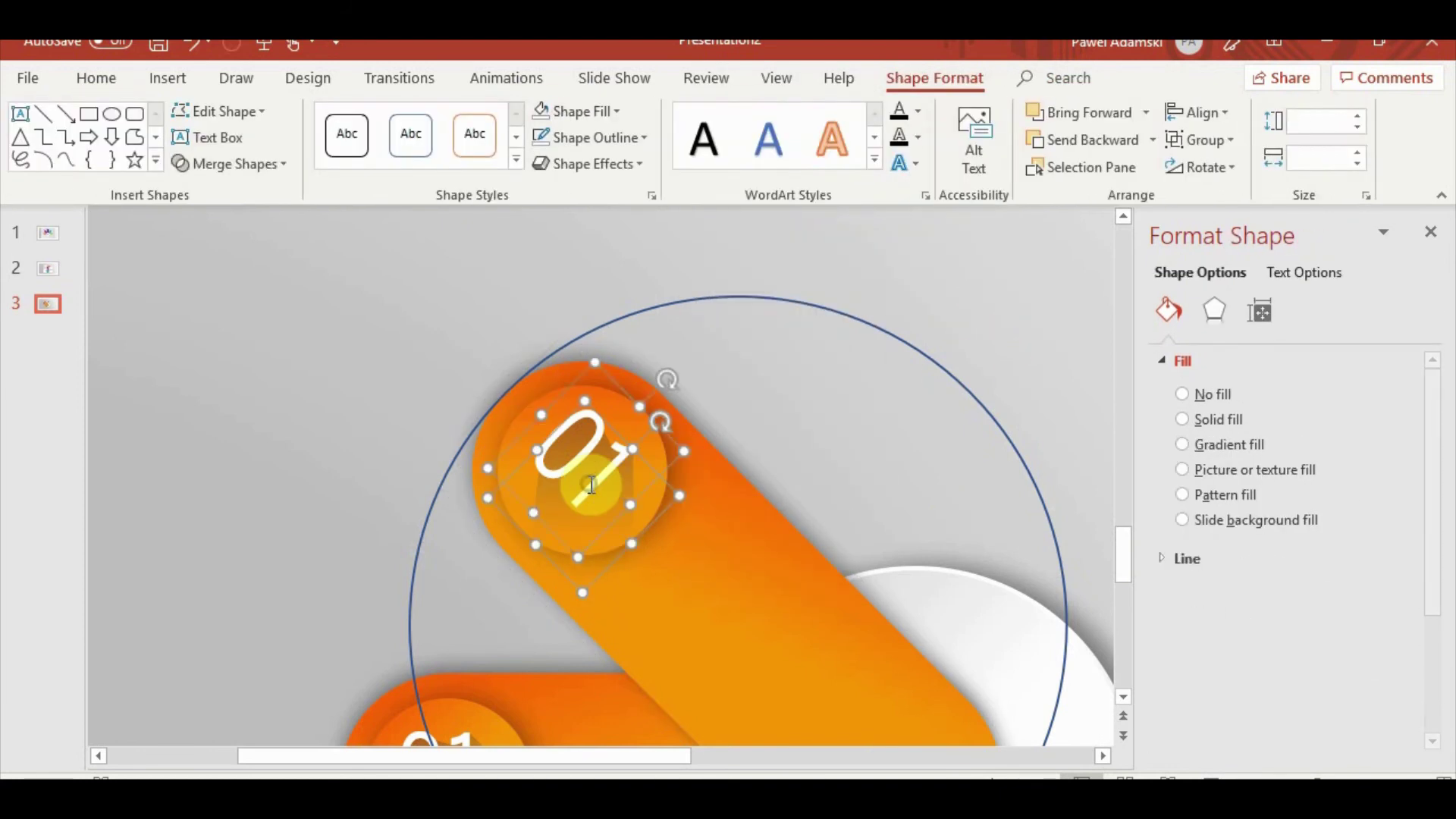
click(590, 486)
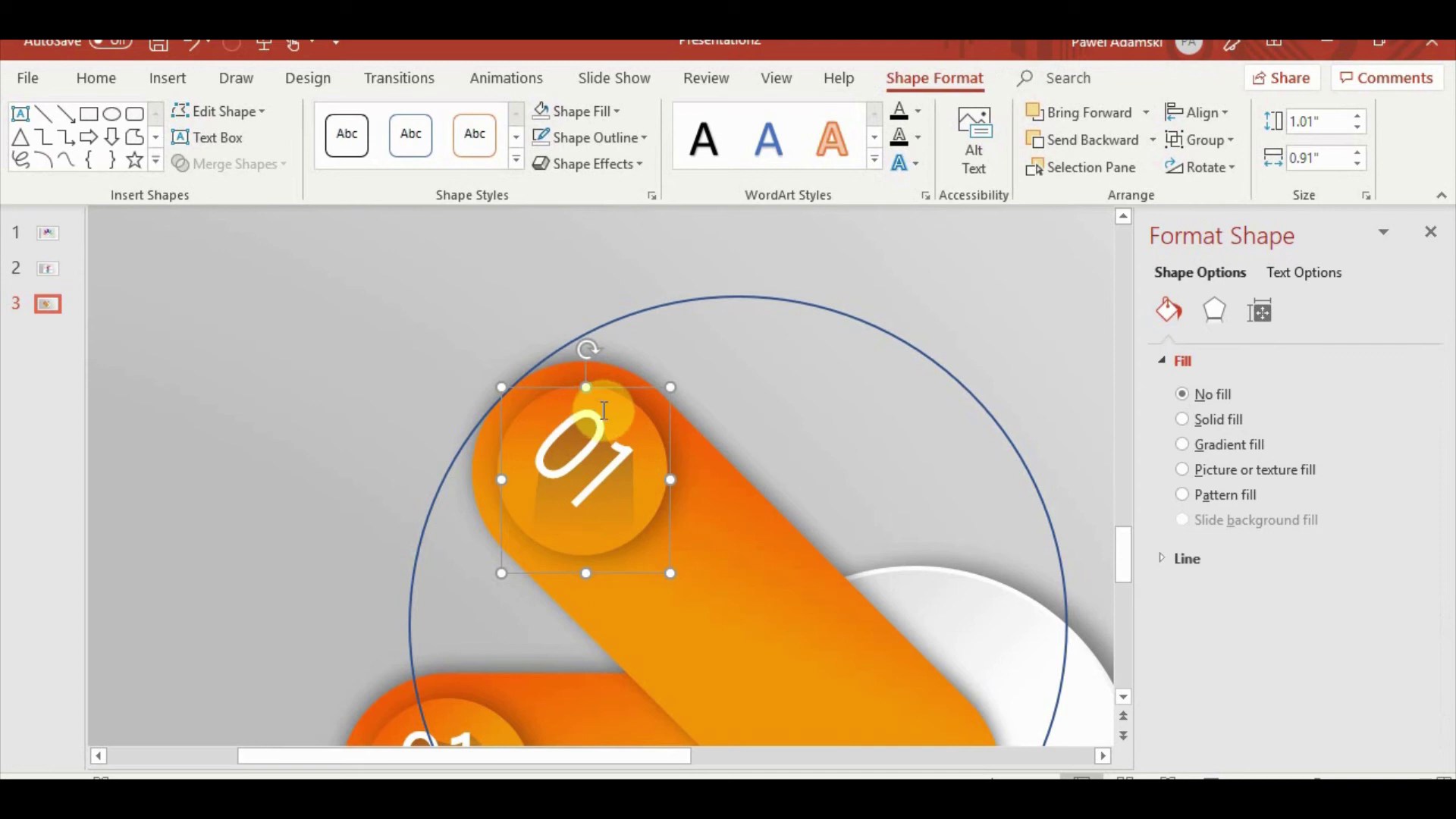
drag(590, 354, 487, 351)
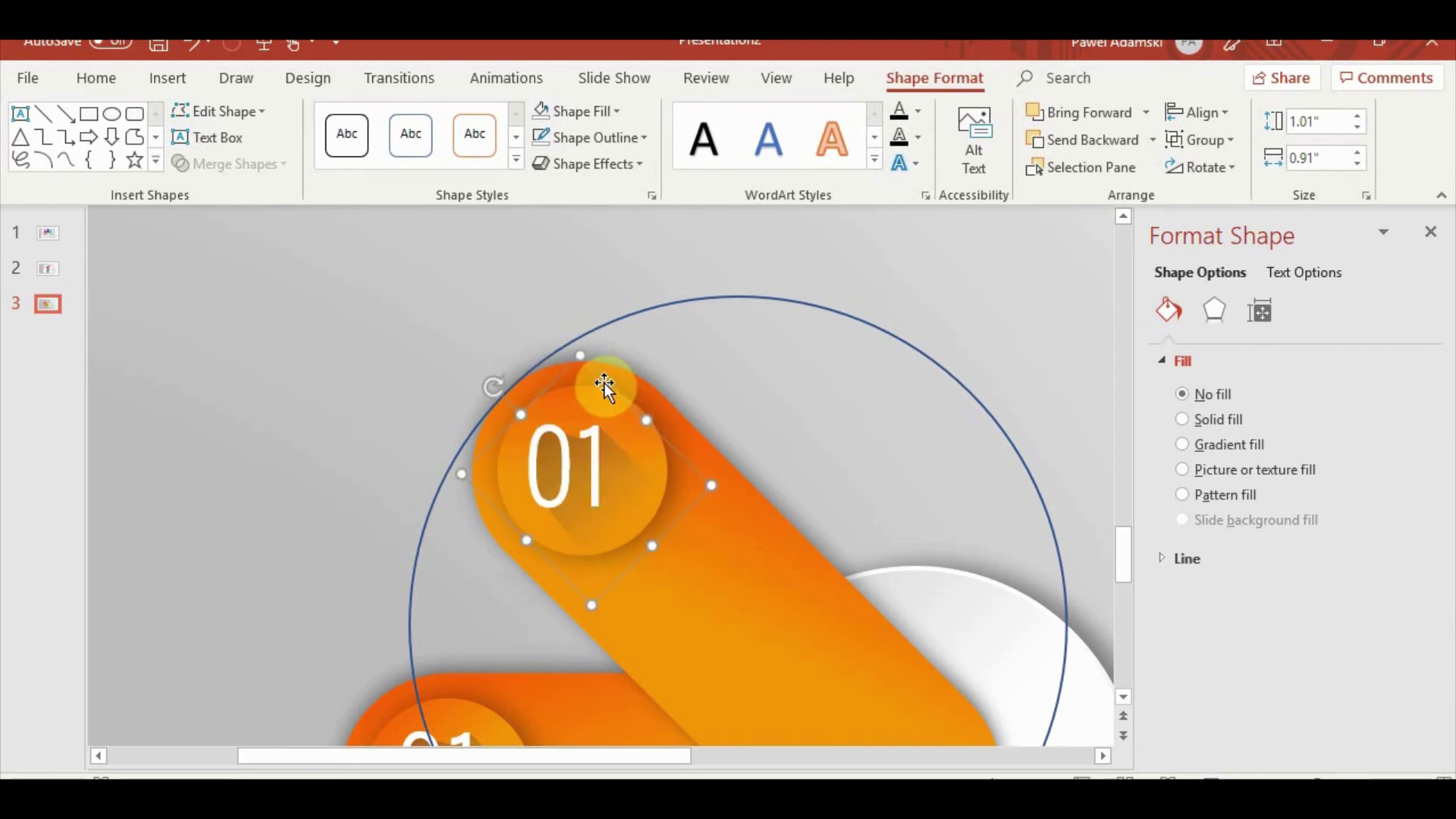
drag(604, 384, 617, 383)
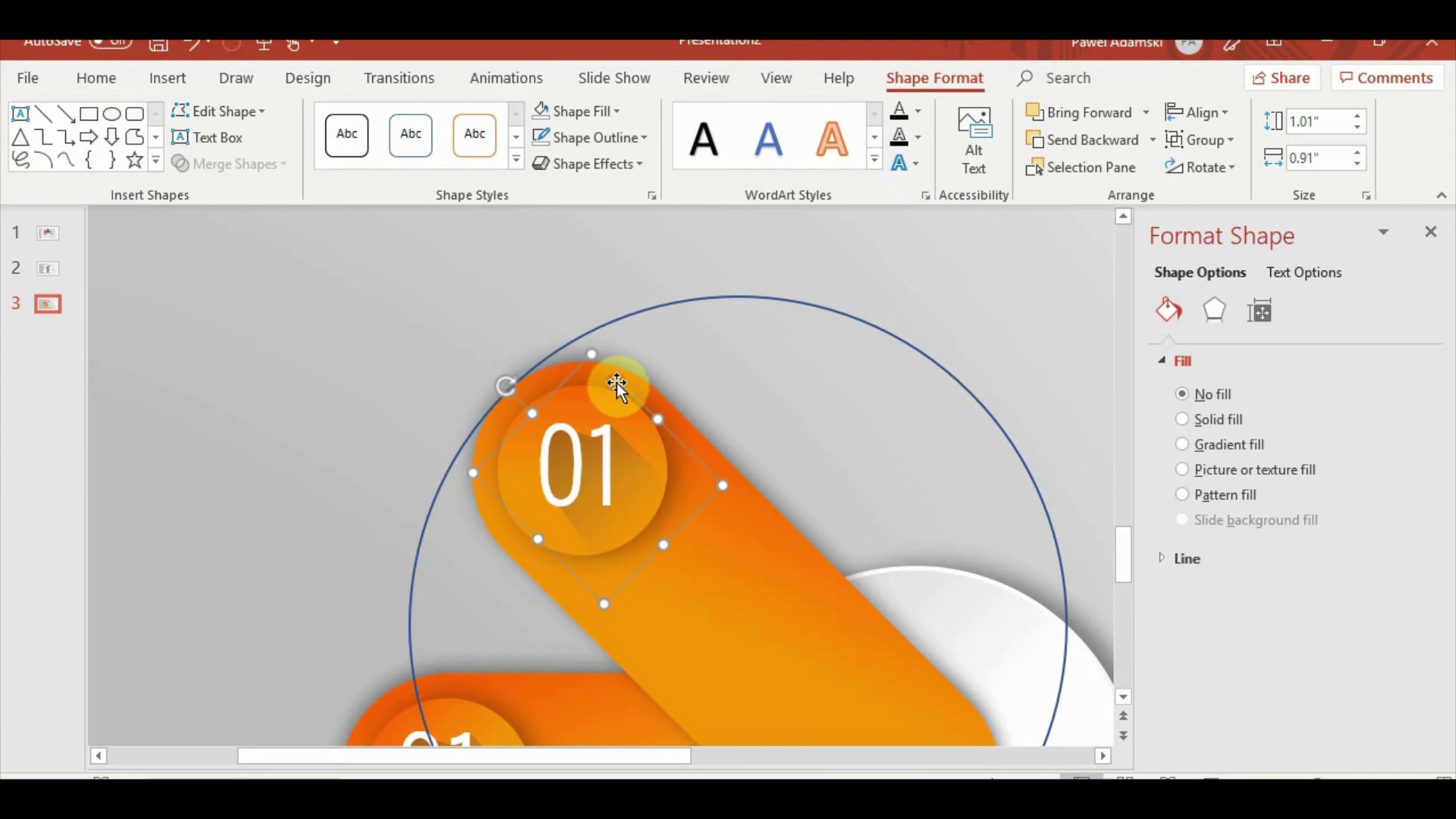
Change the copied pill's number label from 01 to 02
click(599, 472)
double_click(599, 472)
text(02)
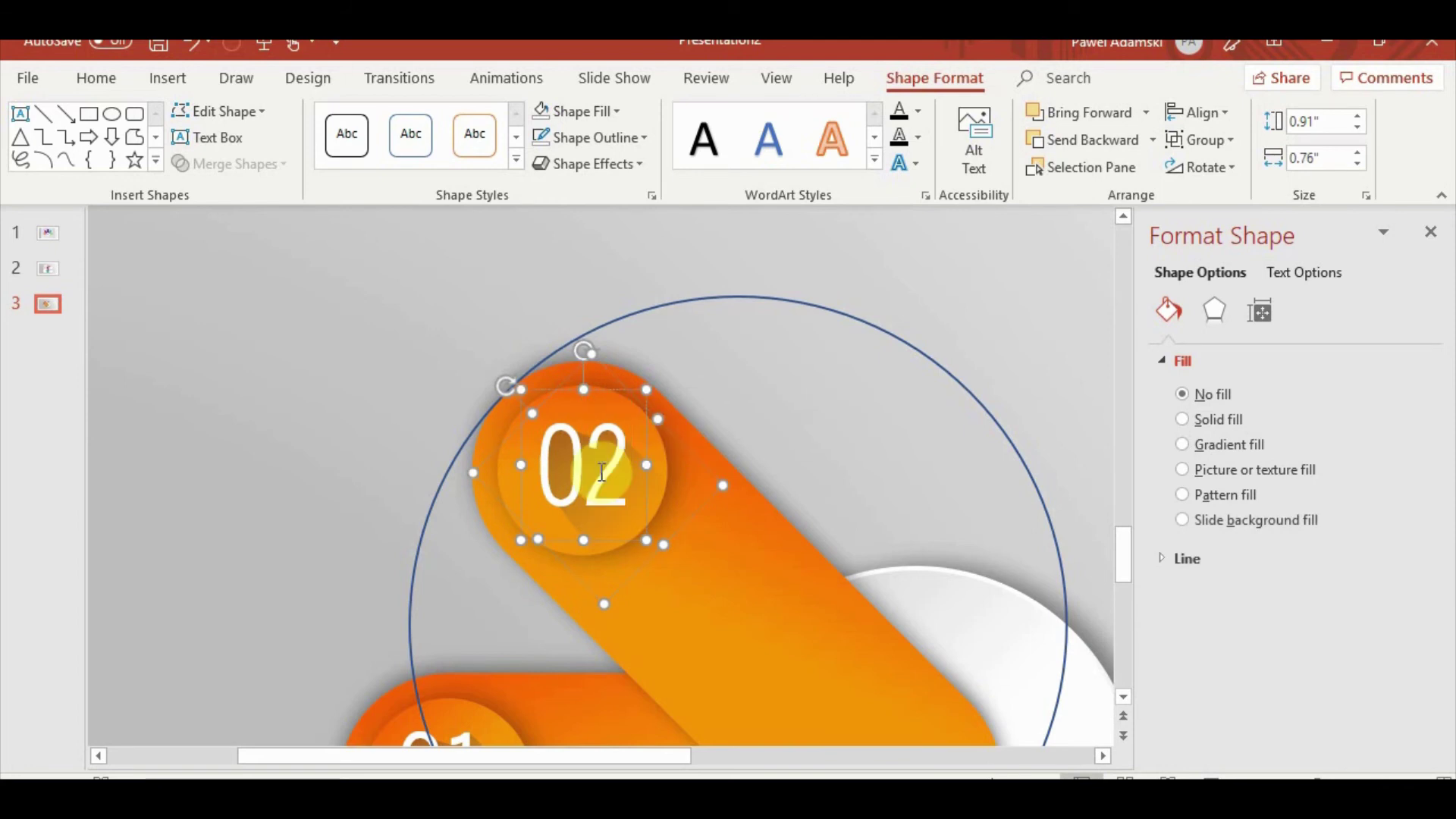
scroll(617, 488, down, 2)
scroll(667, 538, down, 1)
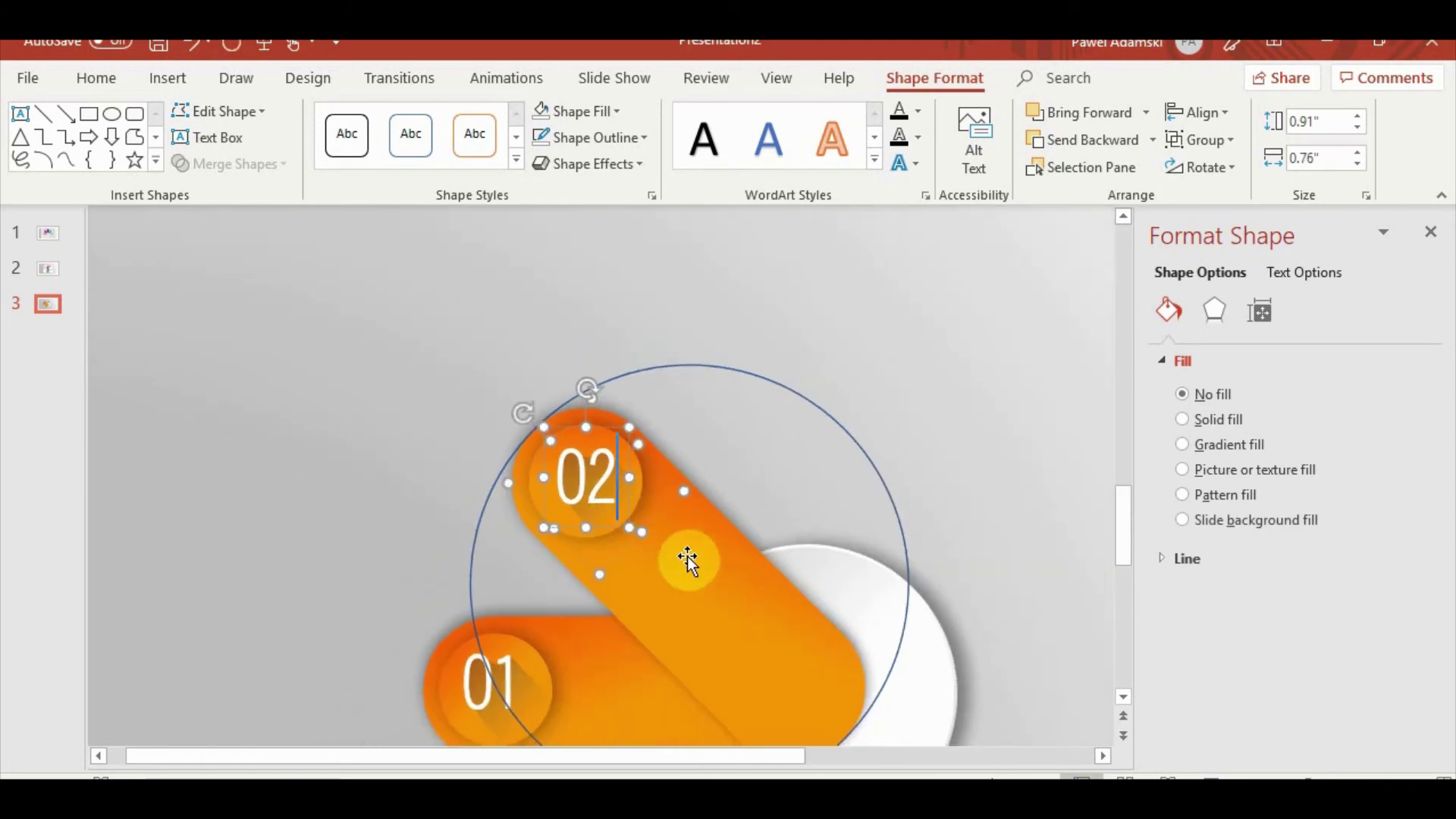
click(745, 318)
Regroup the diagonal pill's parts, then ungroup the 02 disc
click(684, 562)
right_click(684, 562)
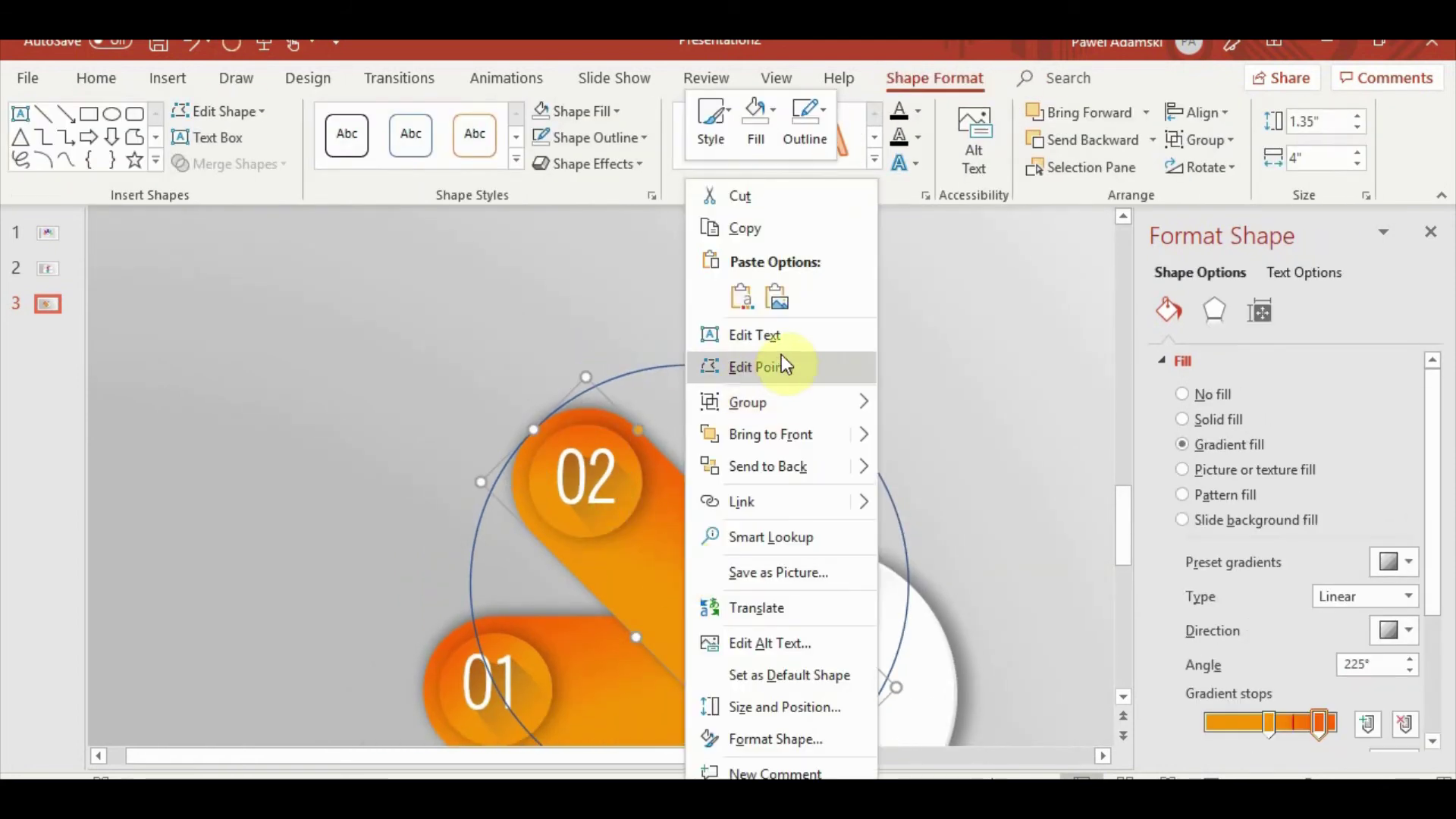
mouse_move(748, 403)
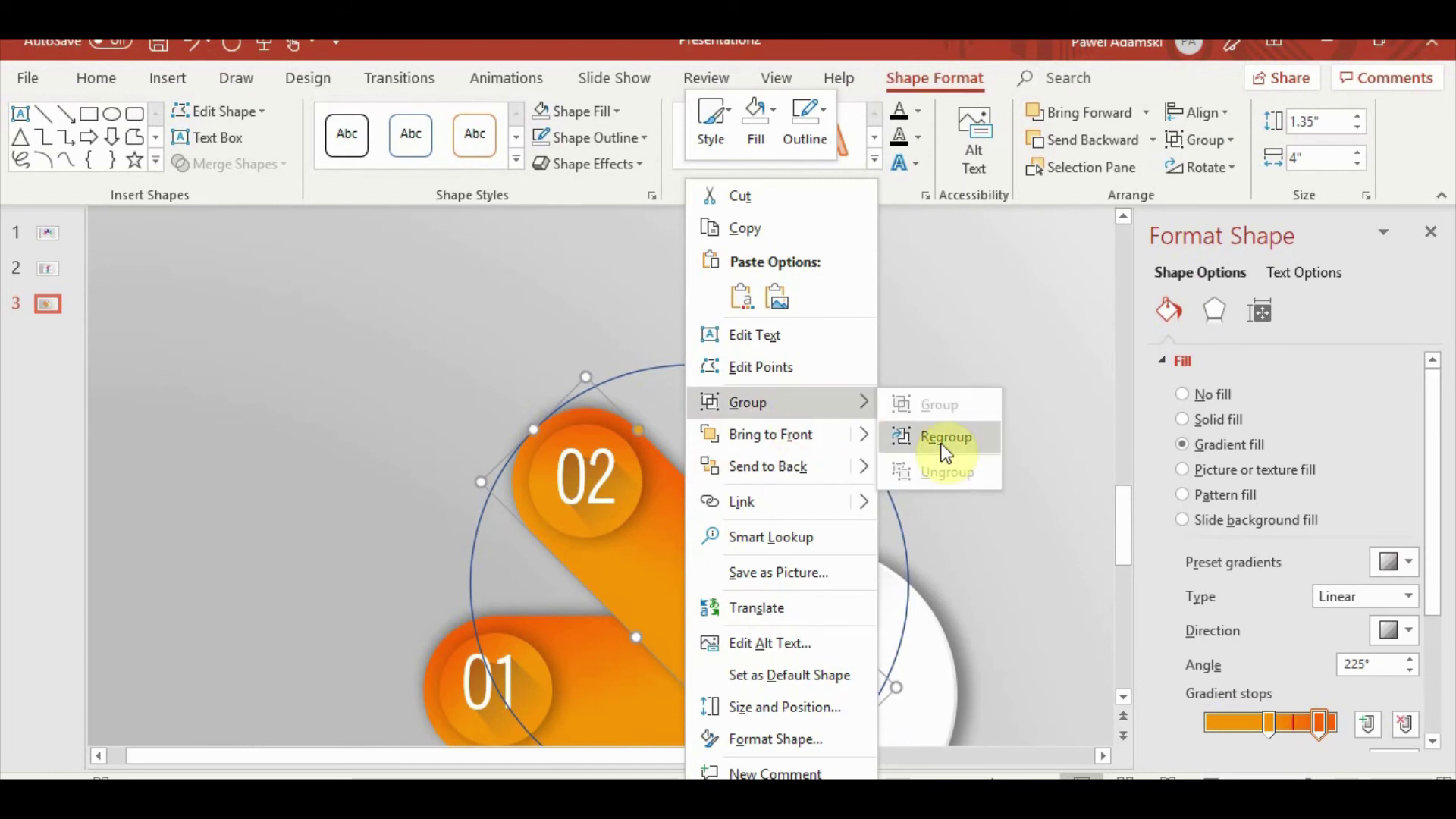
click(945, 447)
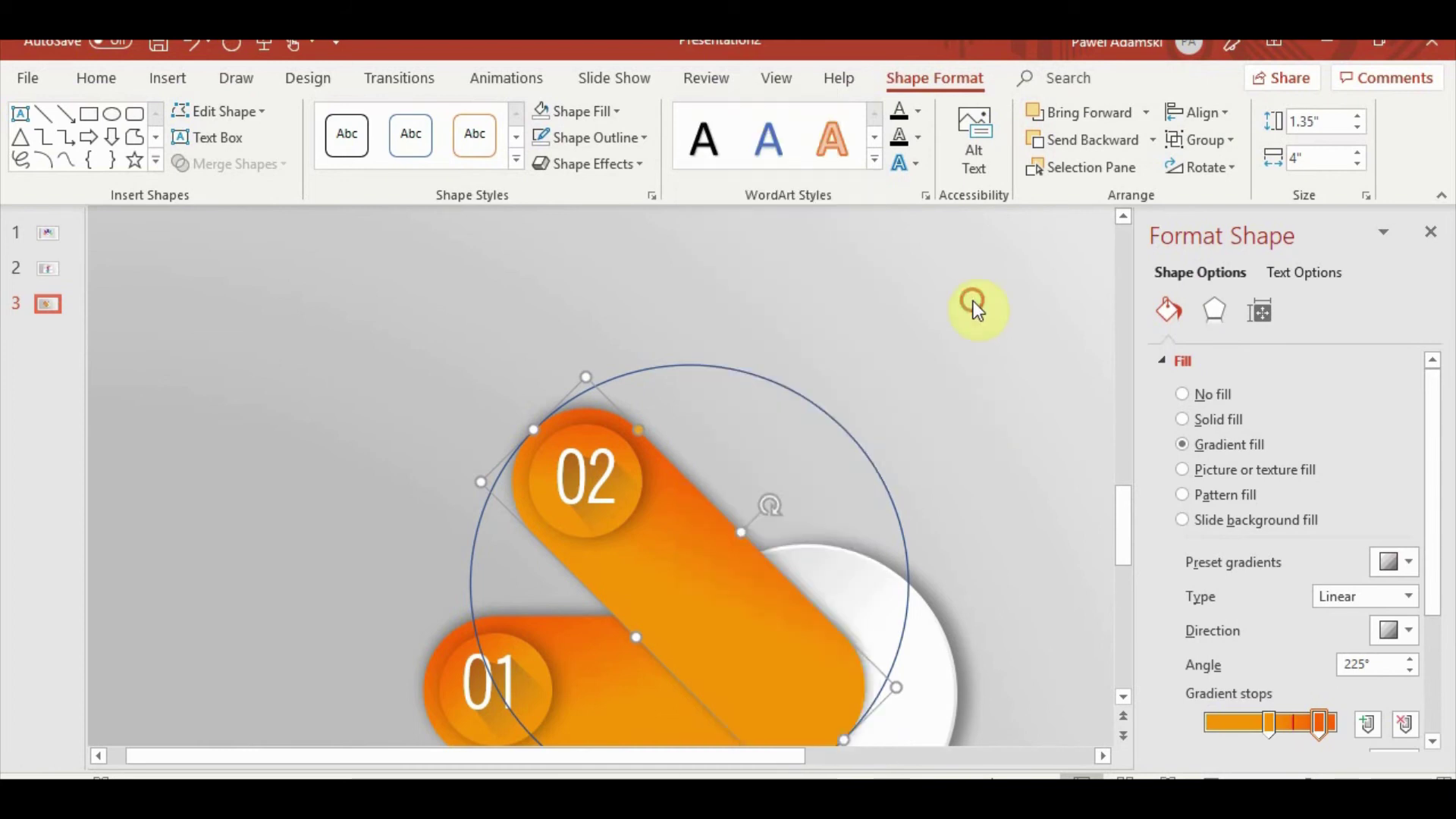
click(594, 430)
right_click(593, 429)
mouse_move(658, 403)
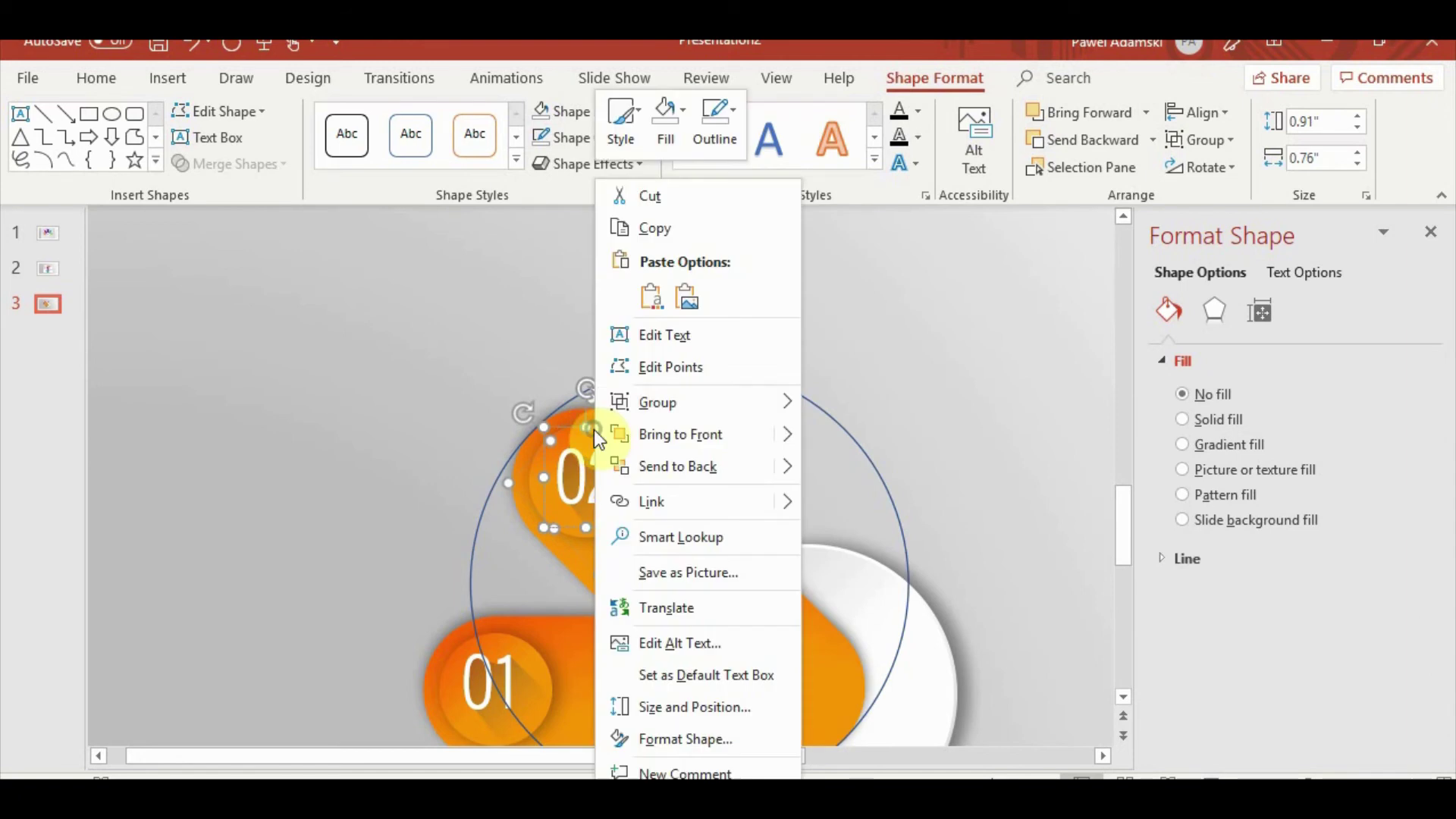
click(850, 466)
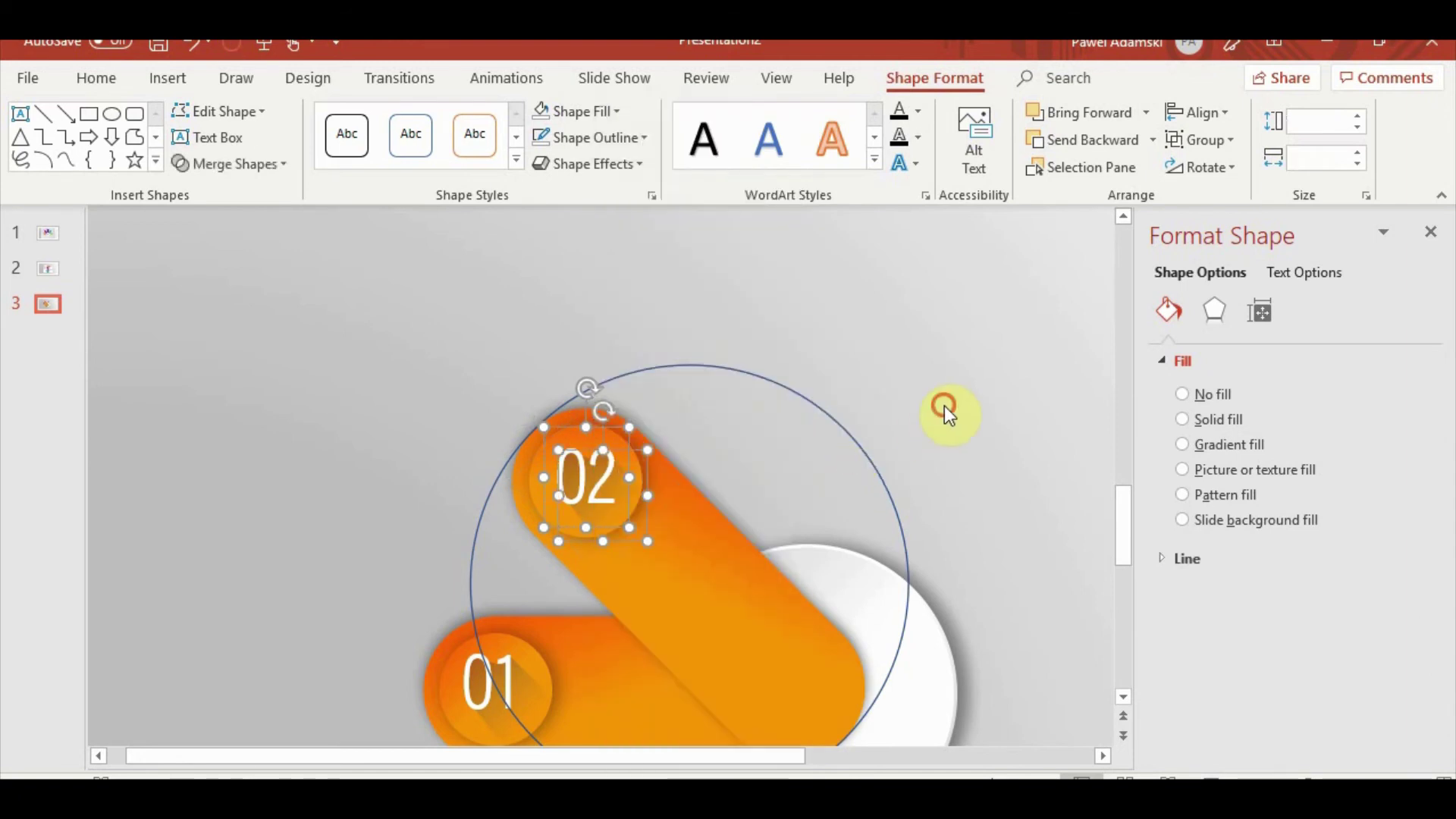
click(946, 411)
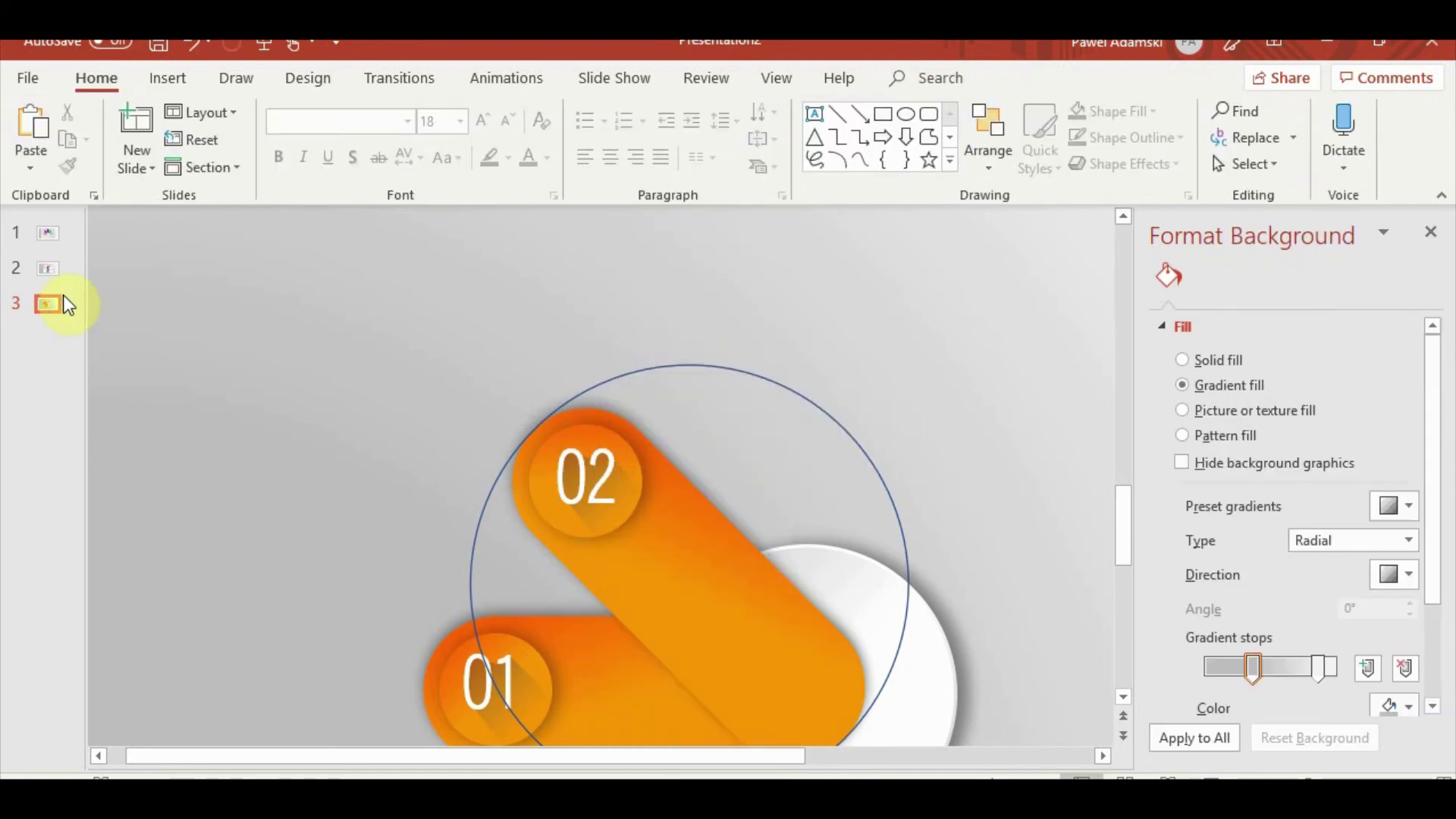
Format-paint slide 2's pink STEP 02 gradient onto the diagonal bar and the 02 disc
click(49, 267)
click(855, 515)
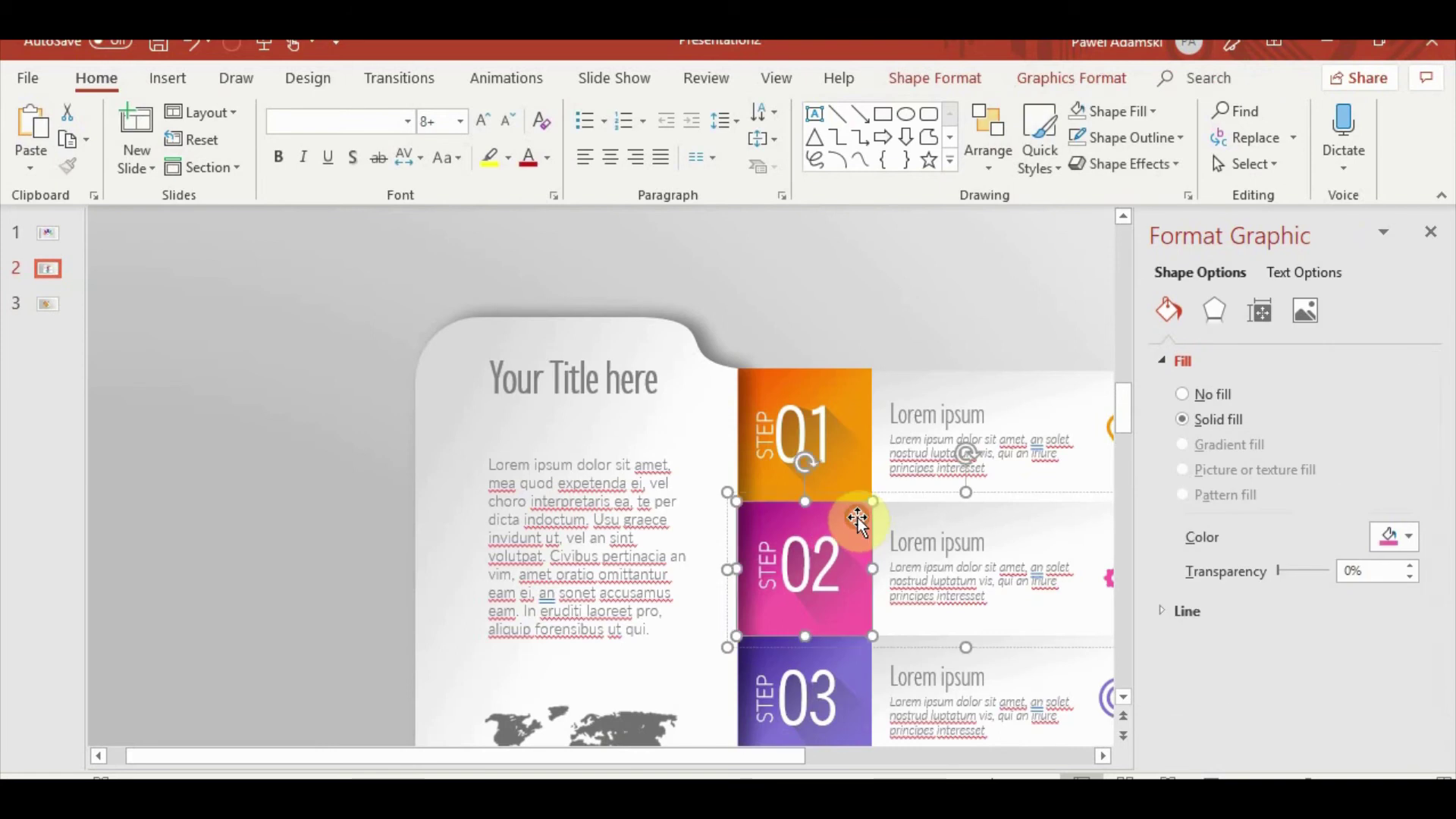
click(47, 306)
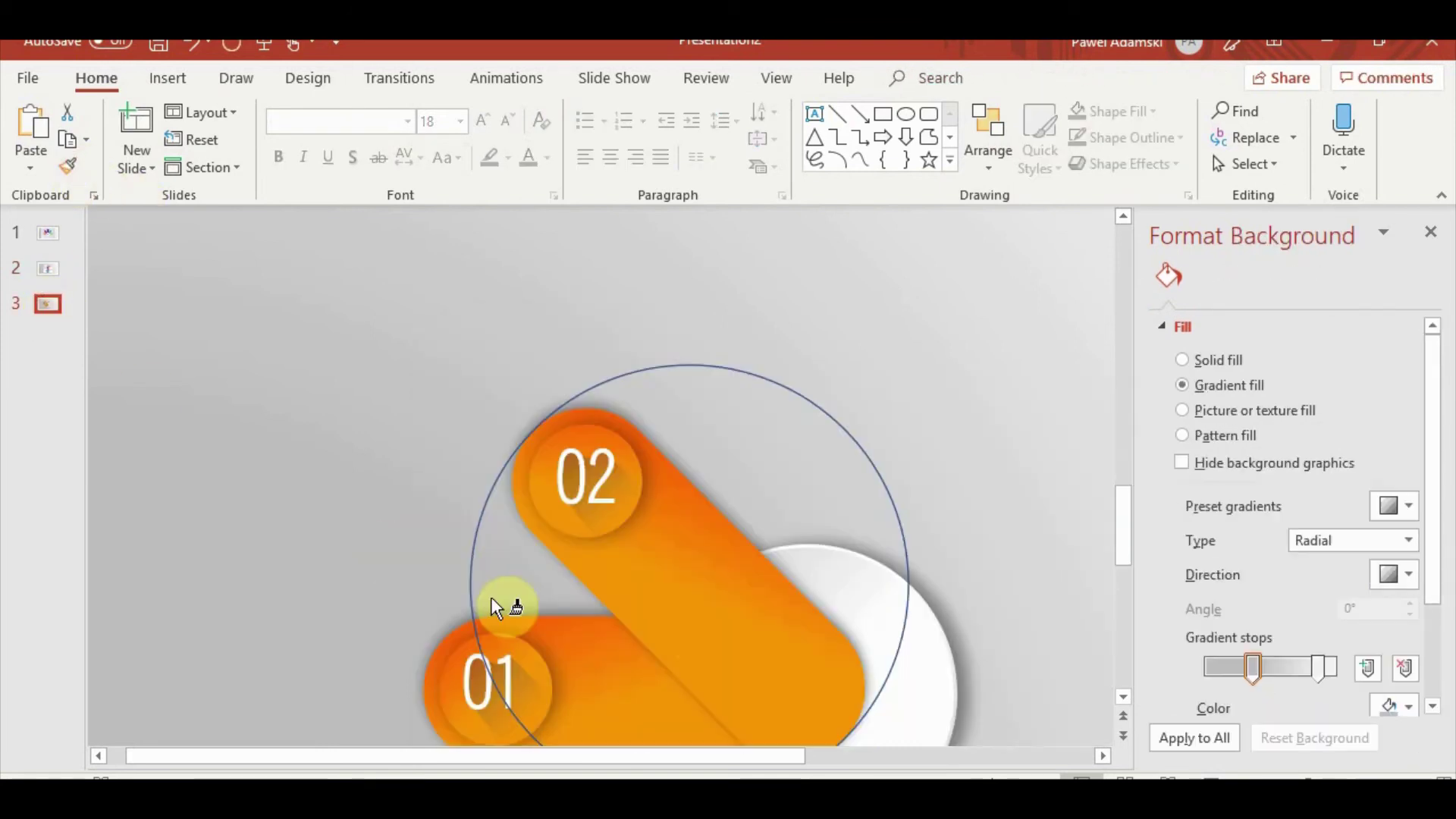
click(667, 616)
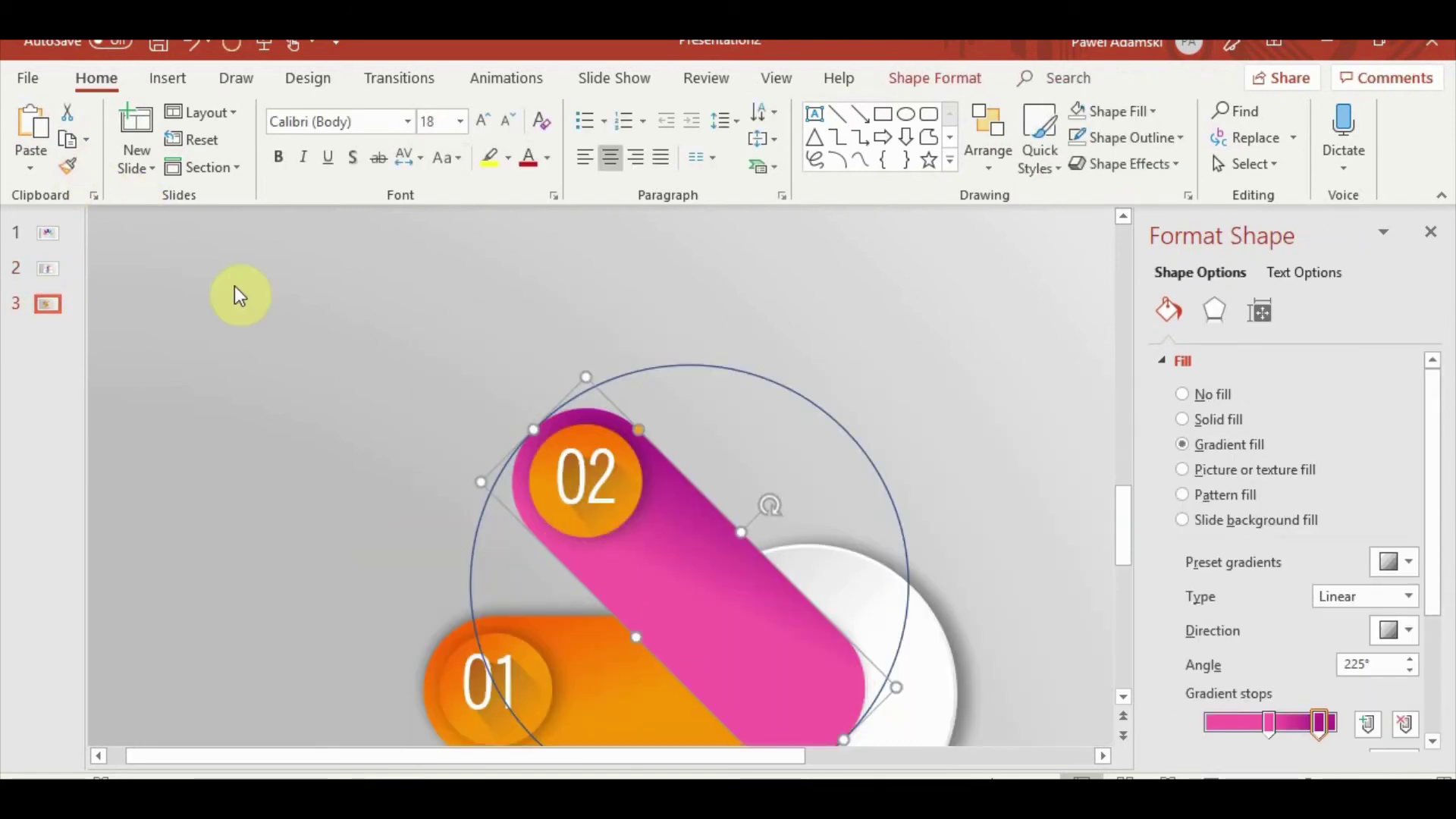
click(68, 165)
click(542, 502)
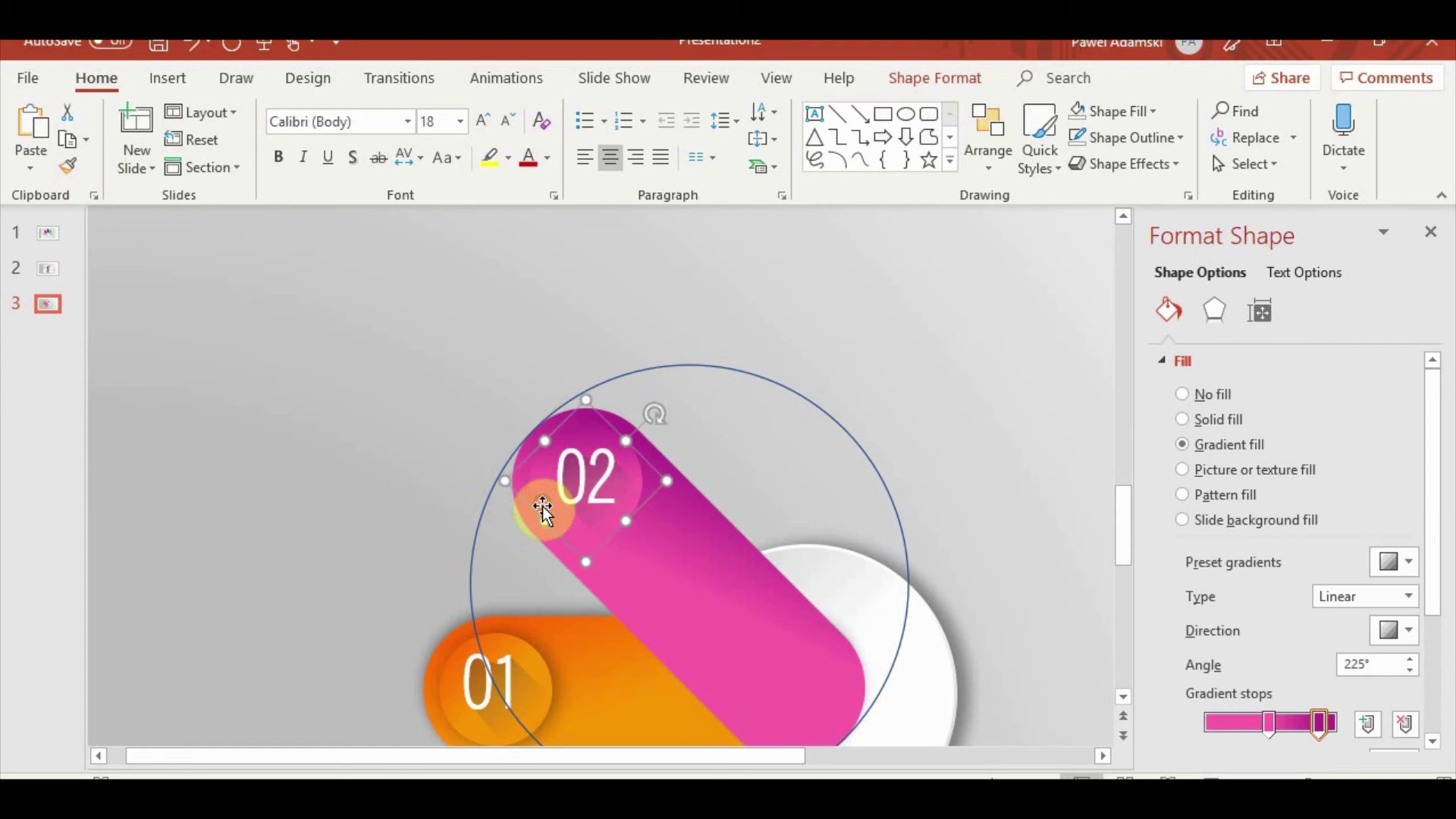
click(173, 539)
Give the 02 disc an outer shadow and raise its blur to 14 pt
drag(571, 650, 569, 533)
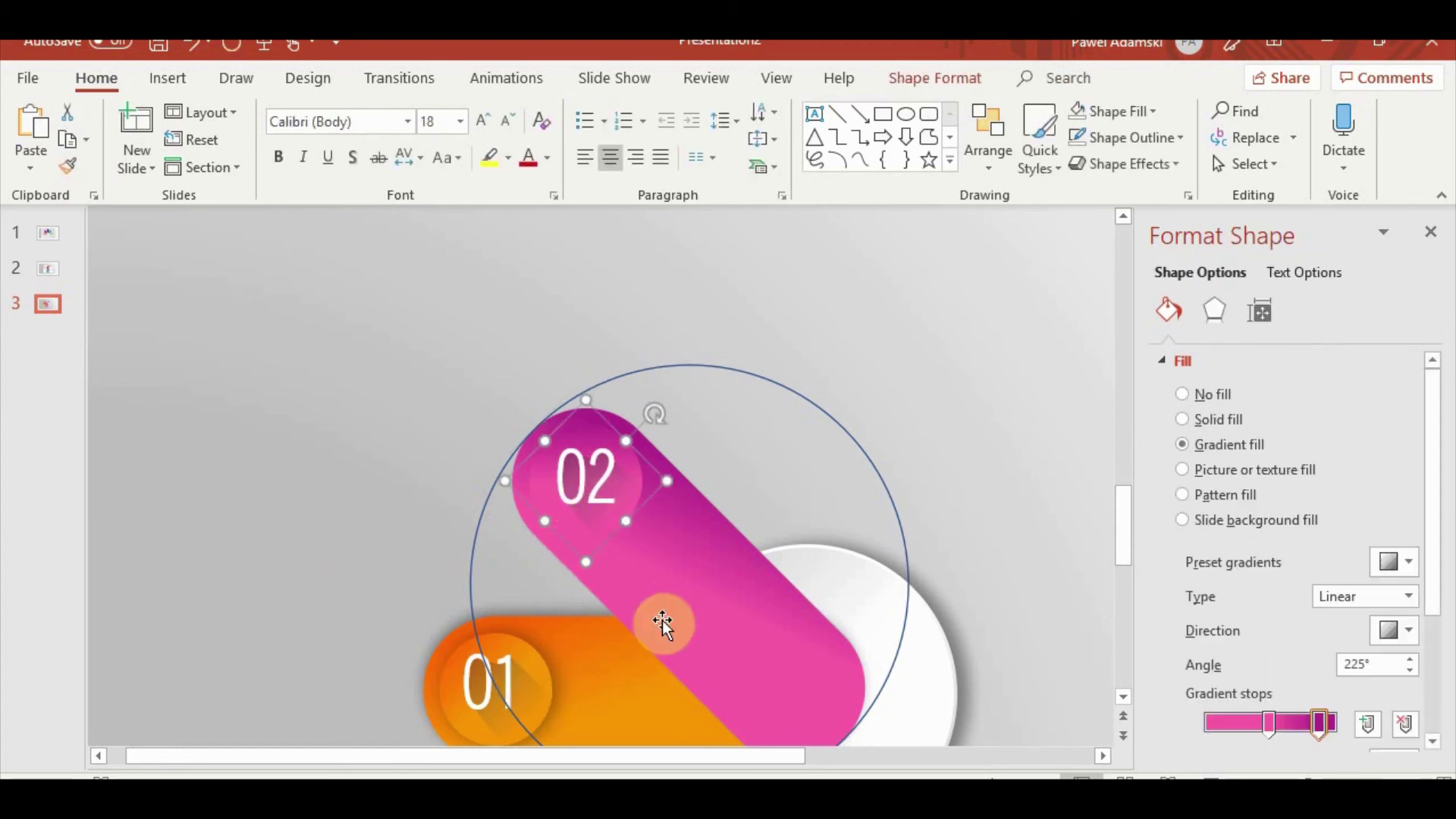
click(1216, 309)
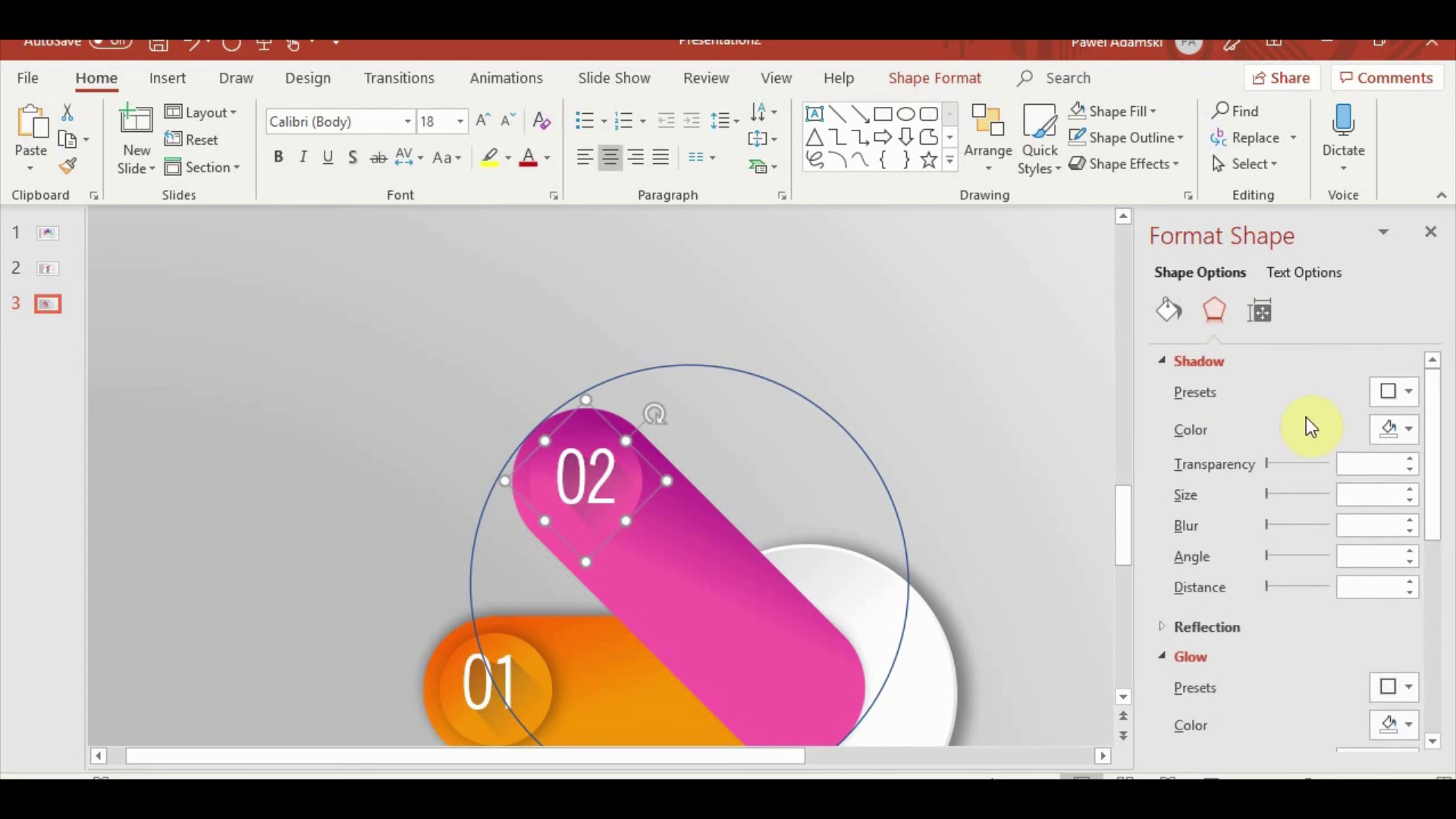
click(1403, 394)
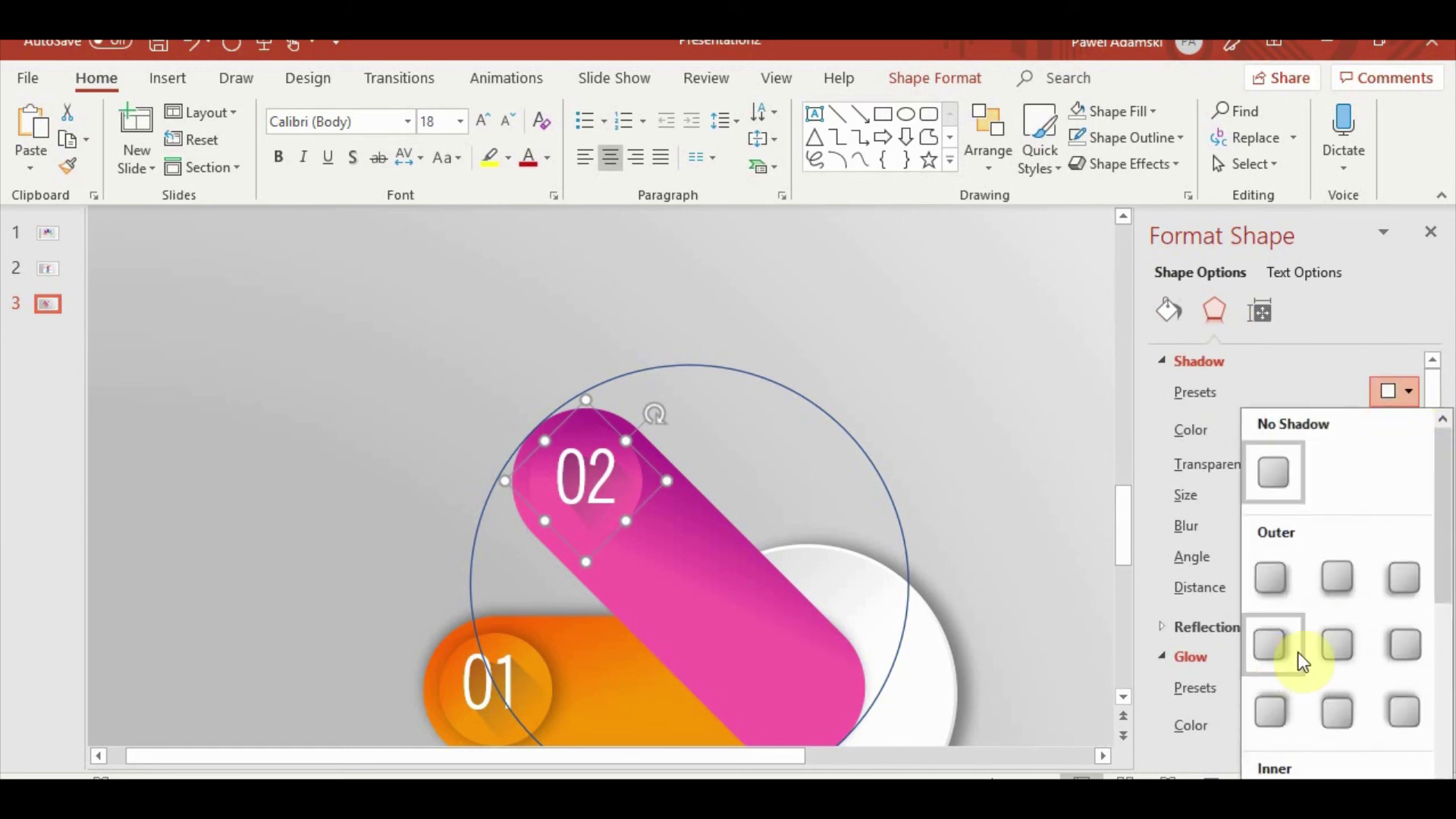
click(1291, 704)
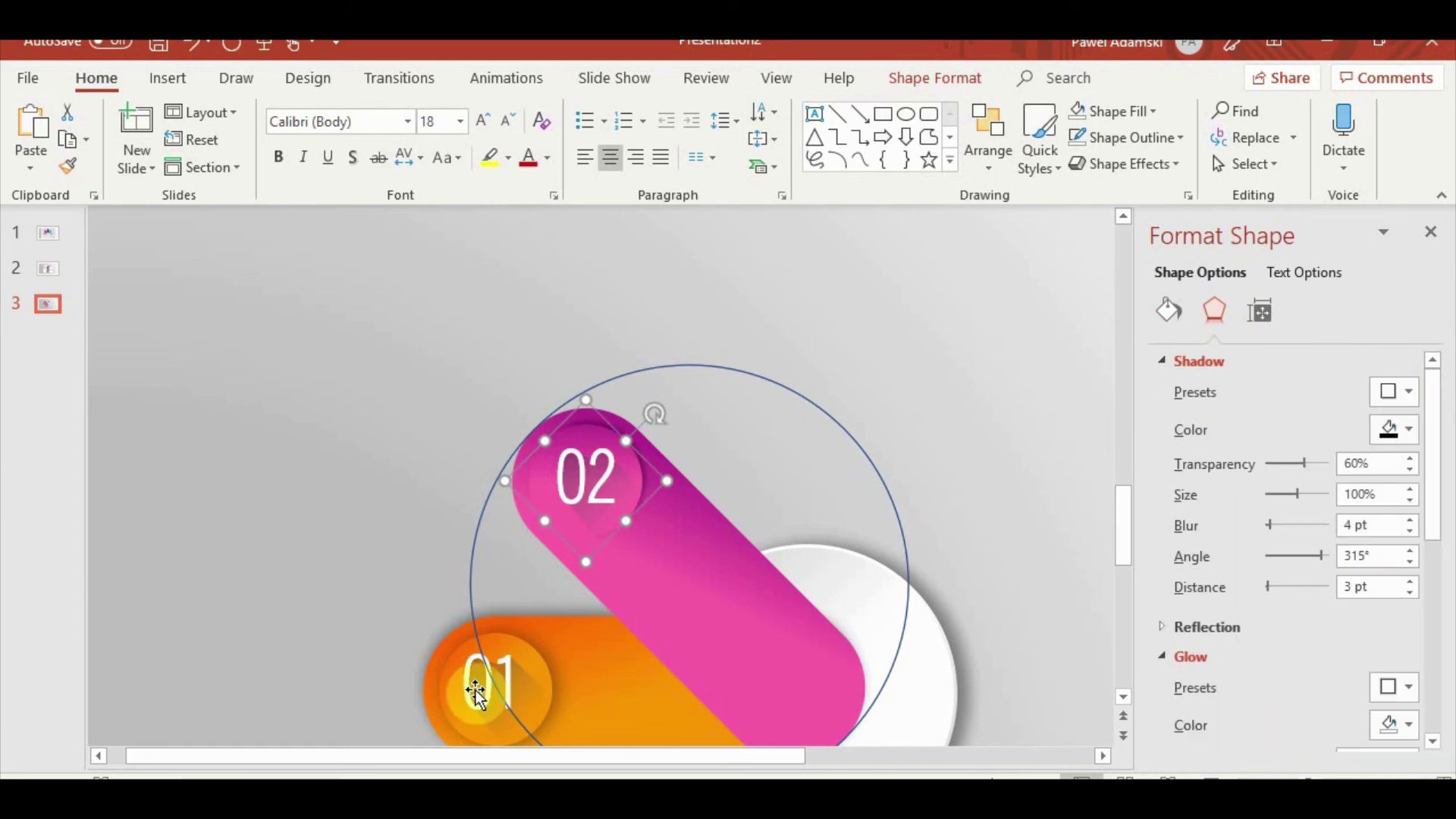
click(537, 657)
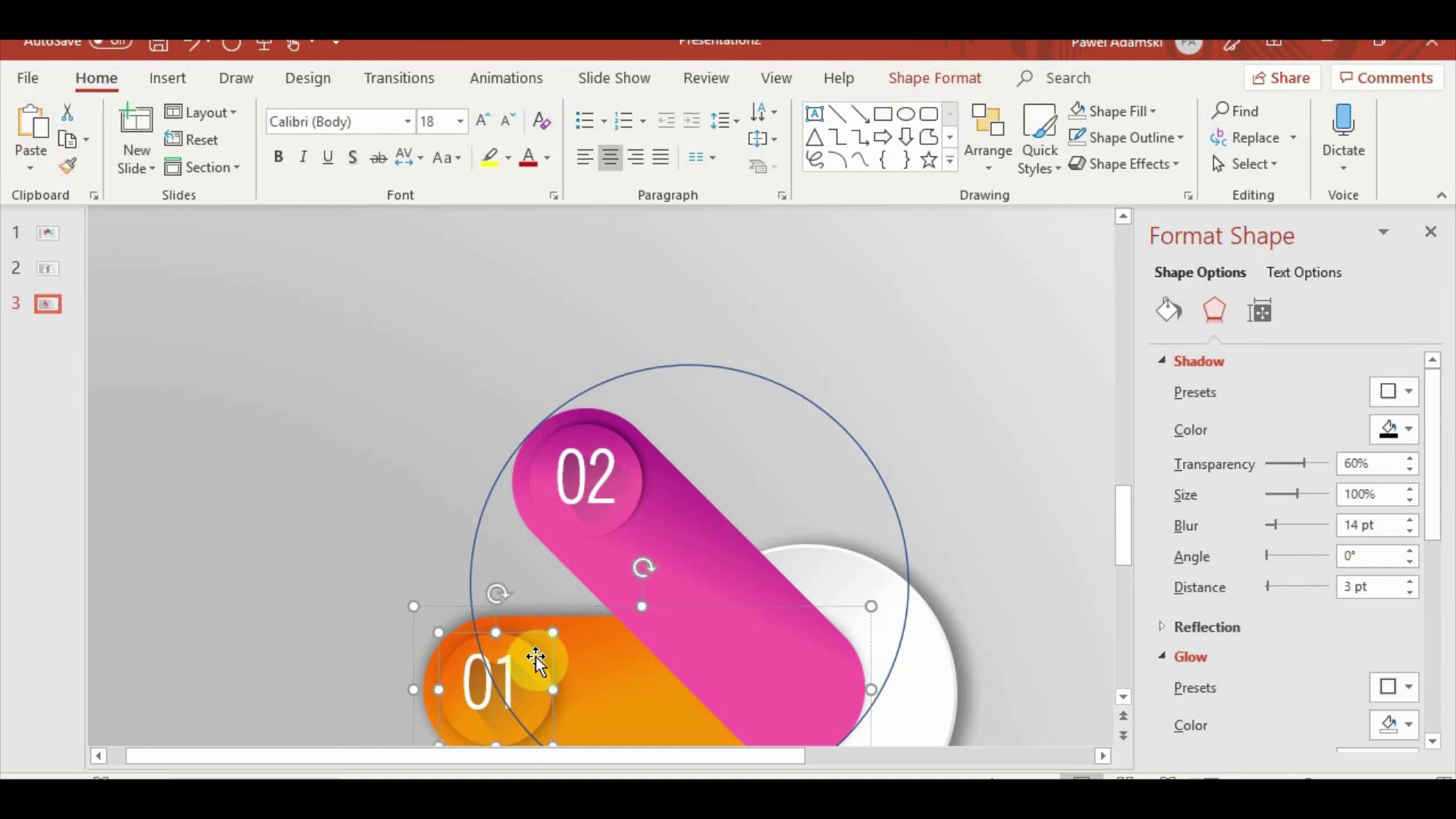
click(629, 453)
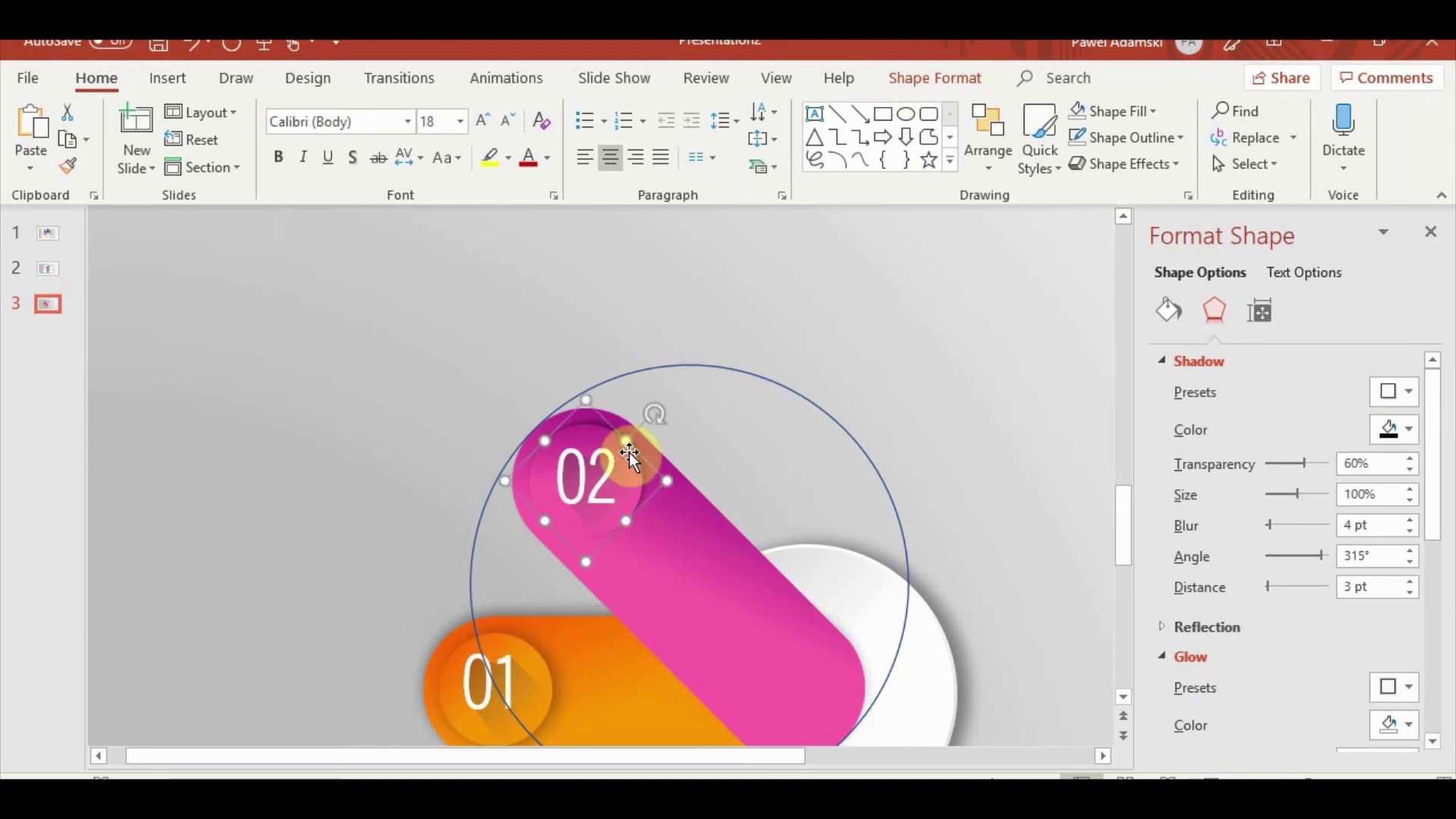
click(1408, 518)
click(1408, 518)
click(1408, 518)
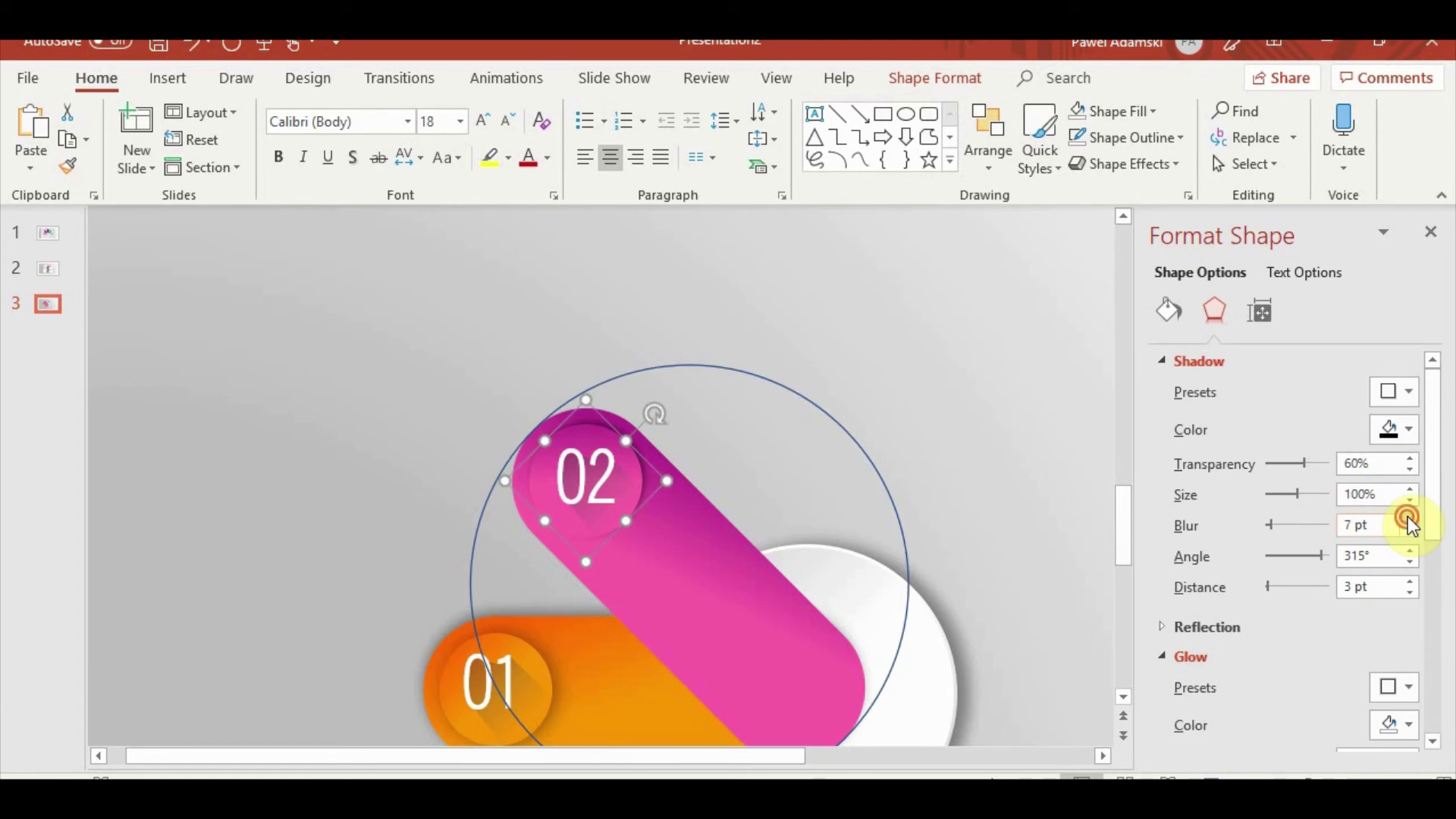
click(1408, 518)
click(1407, 518)
click(1408, 518)
click(1408, 518)
click(1408, 518)
click(1408, 518)
click(1407, 518)
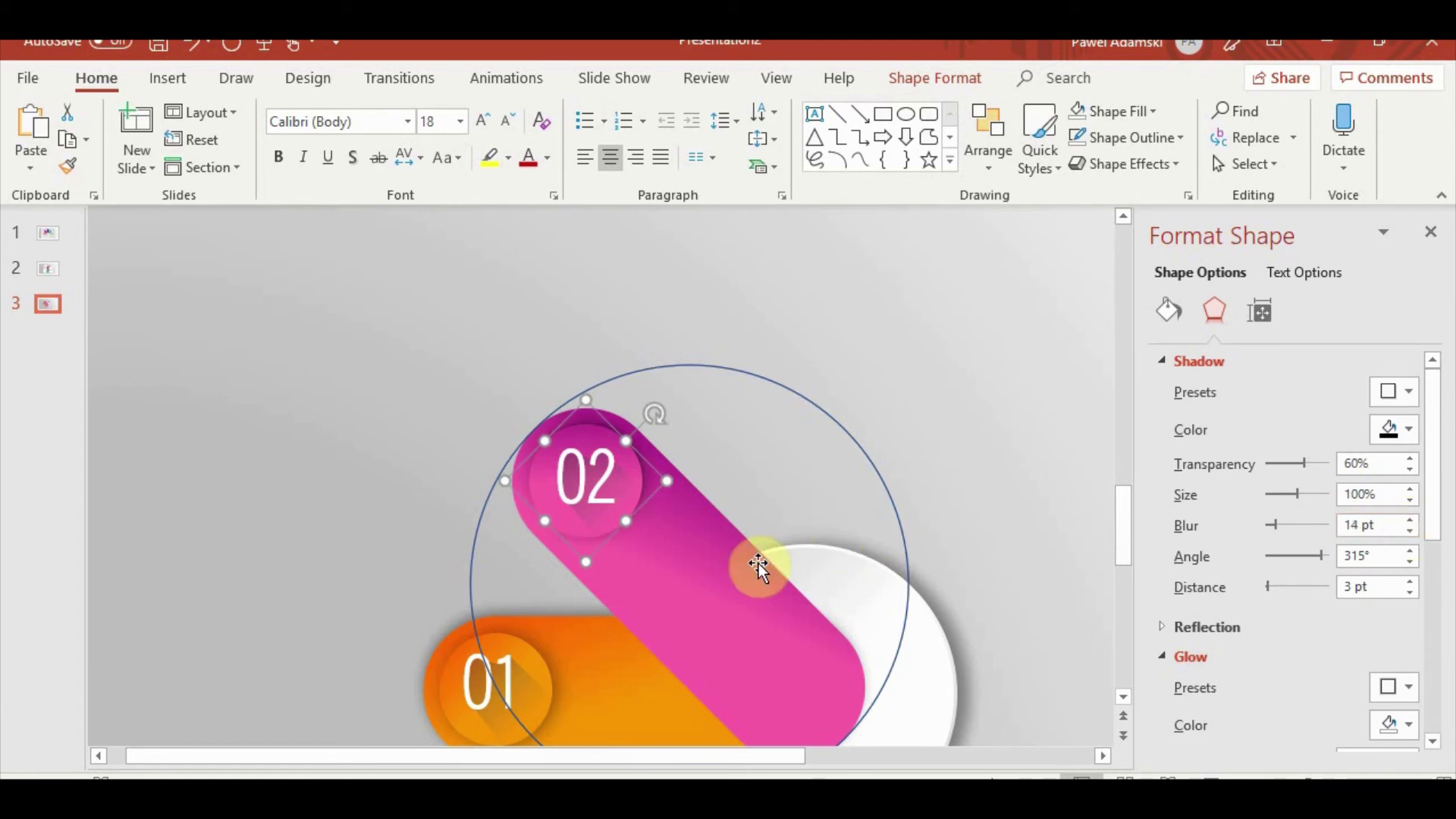
Give the pink bar an outer shadow angled 315° with 14 pt blur
click(709, 600)
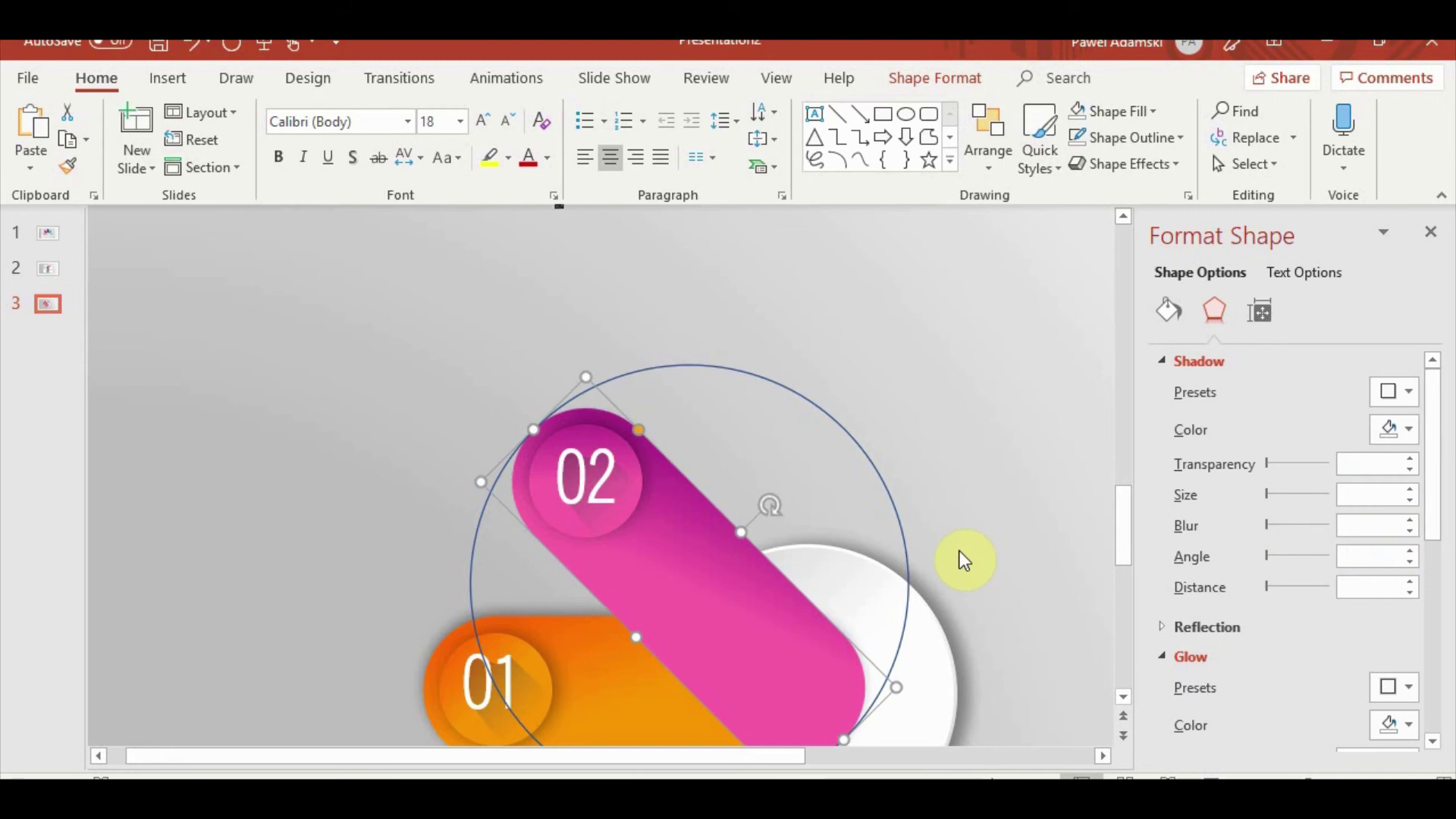
click(625, 449)
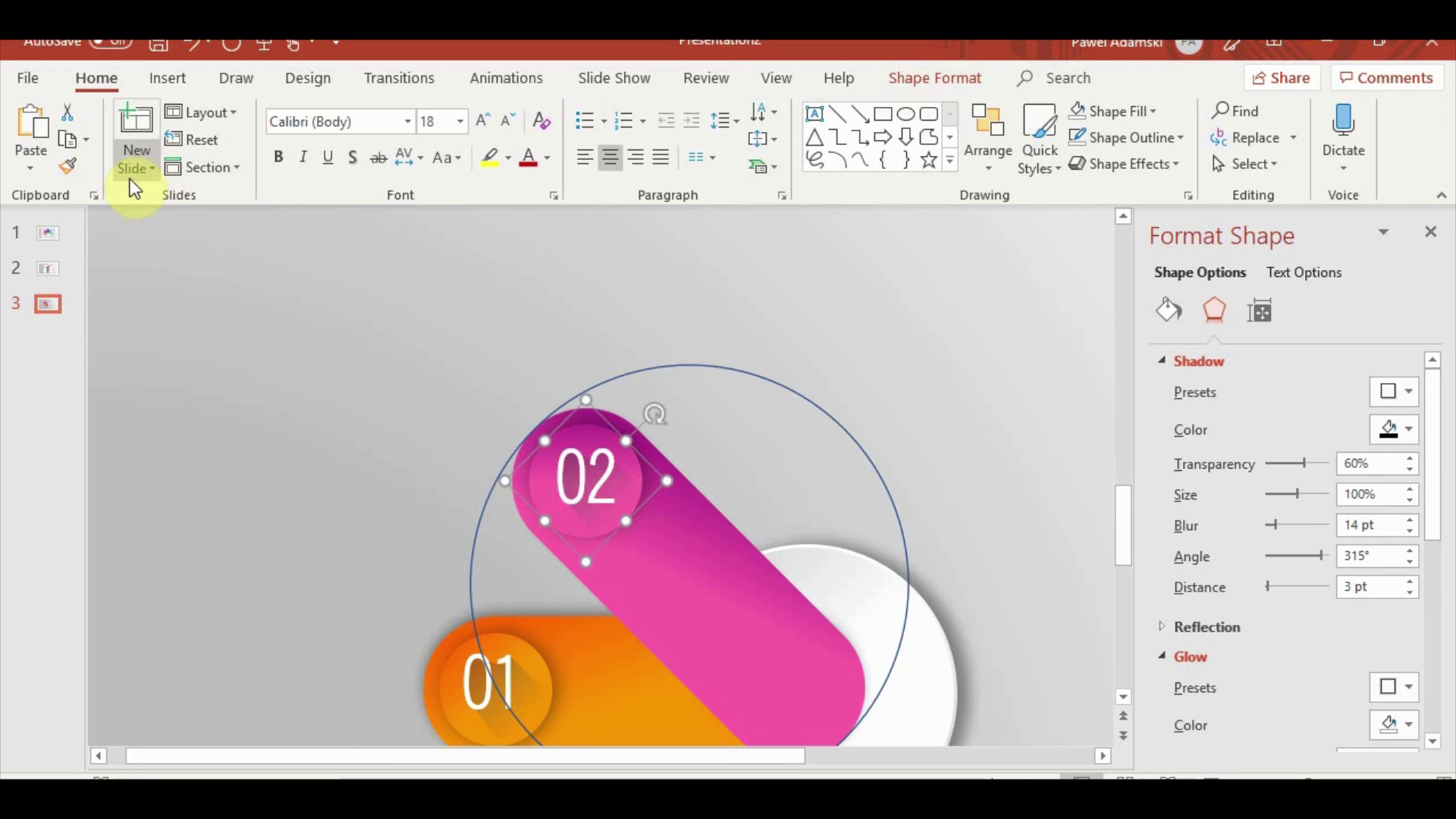
click(760, 598)
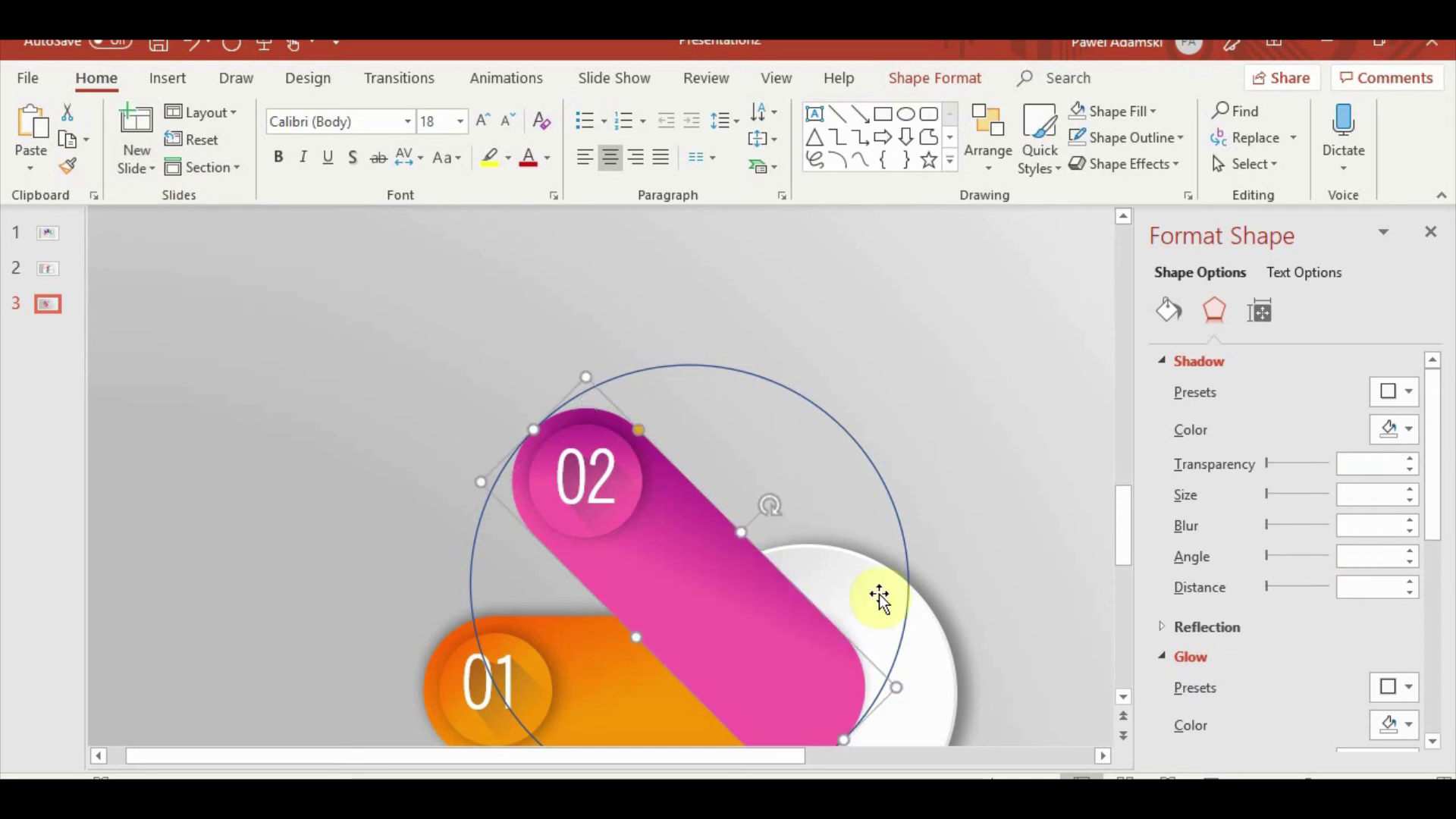
click(1388, 392)
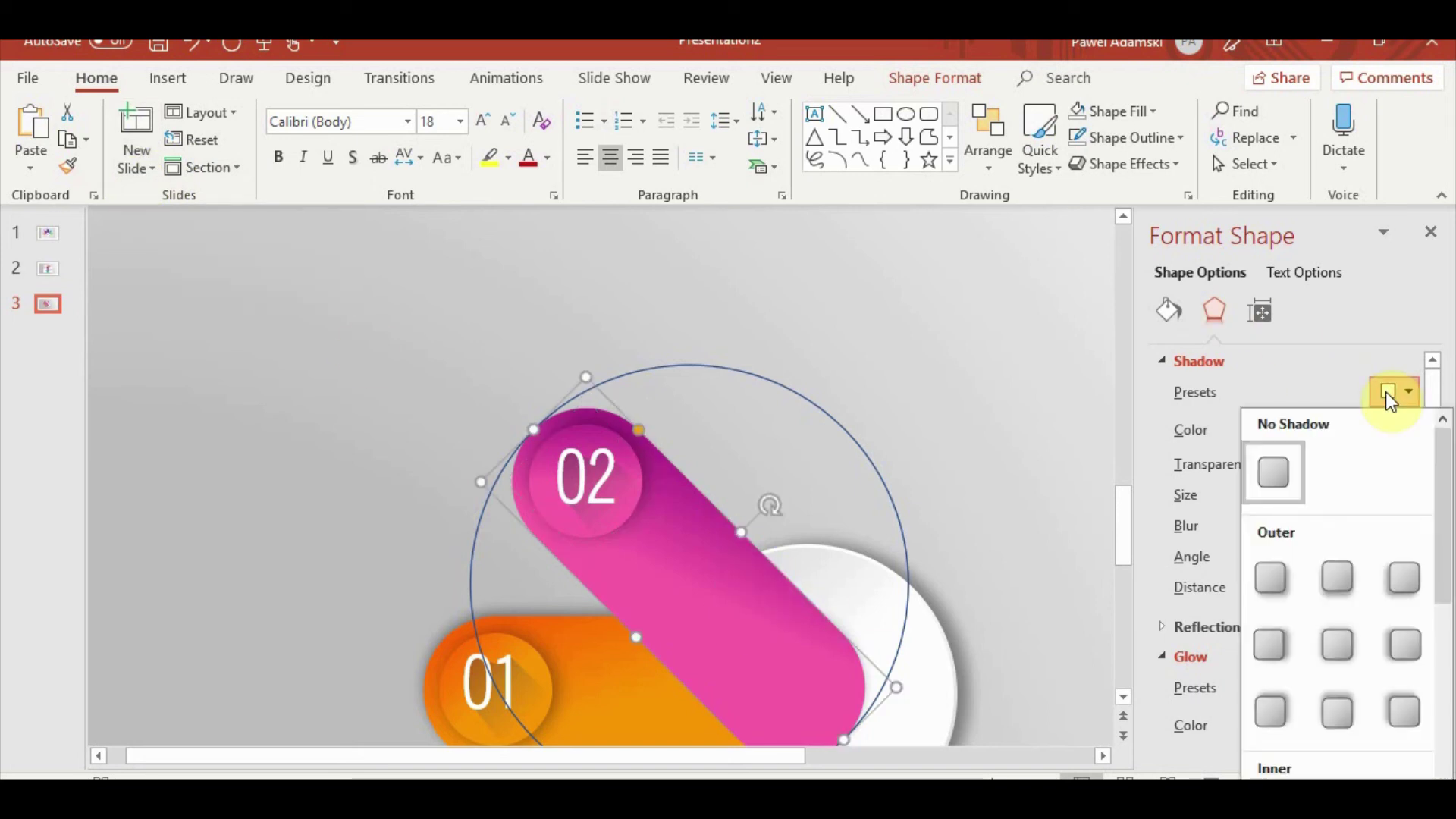
click(1259, 709)
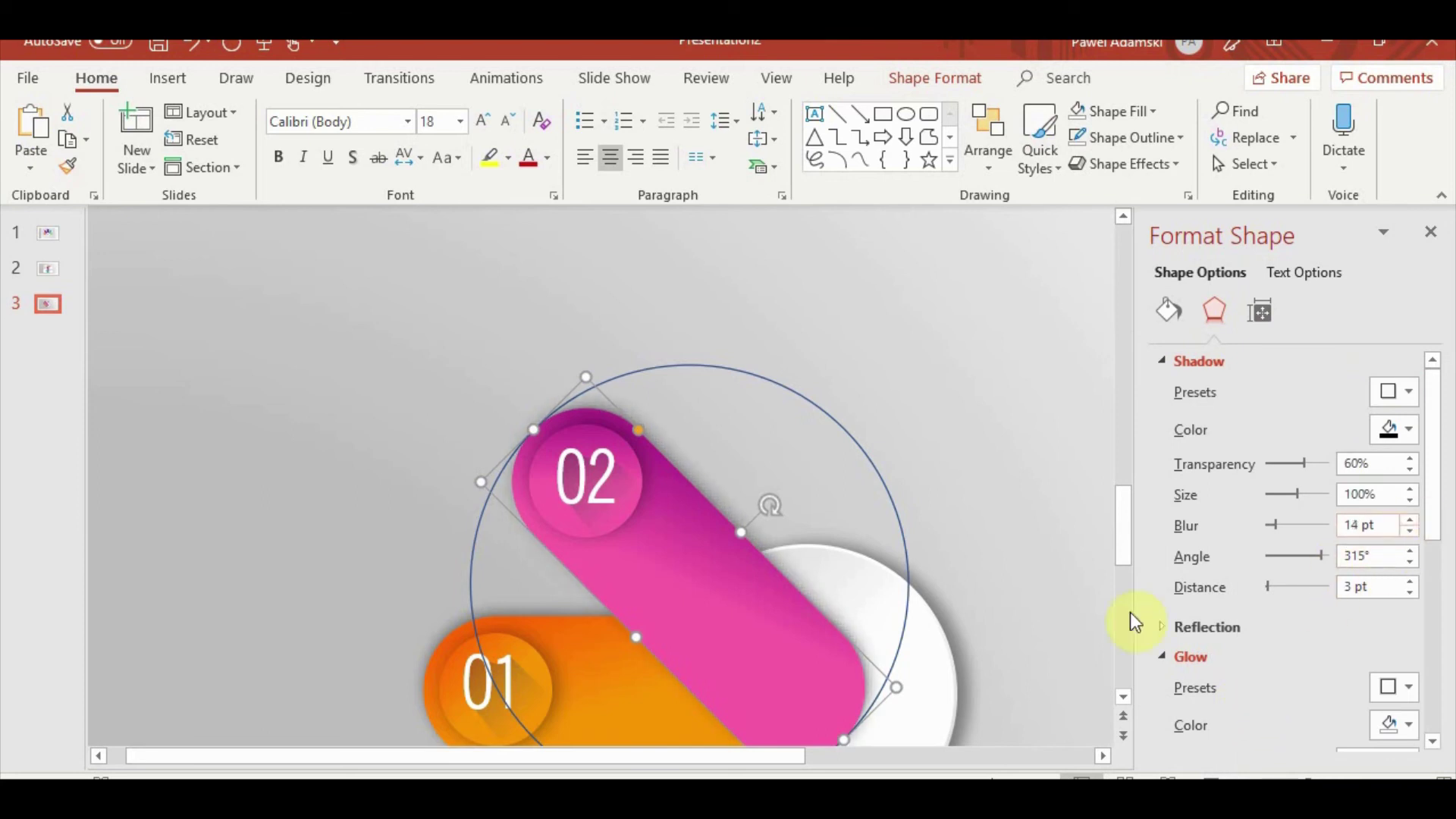
click(593, 720)
click(593, 721)
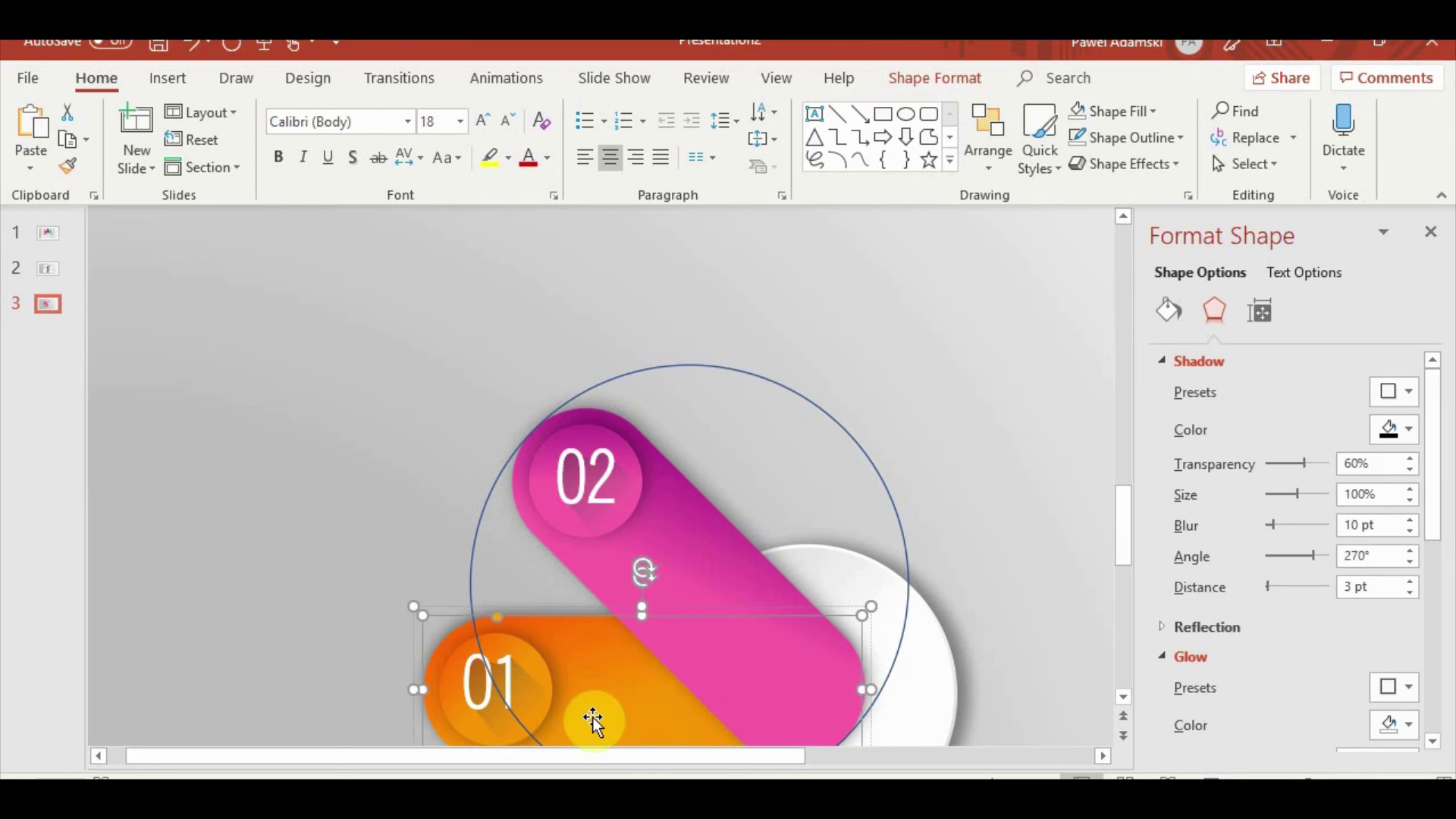
click(743, 561)
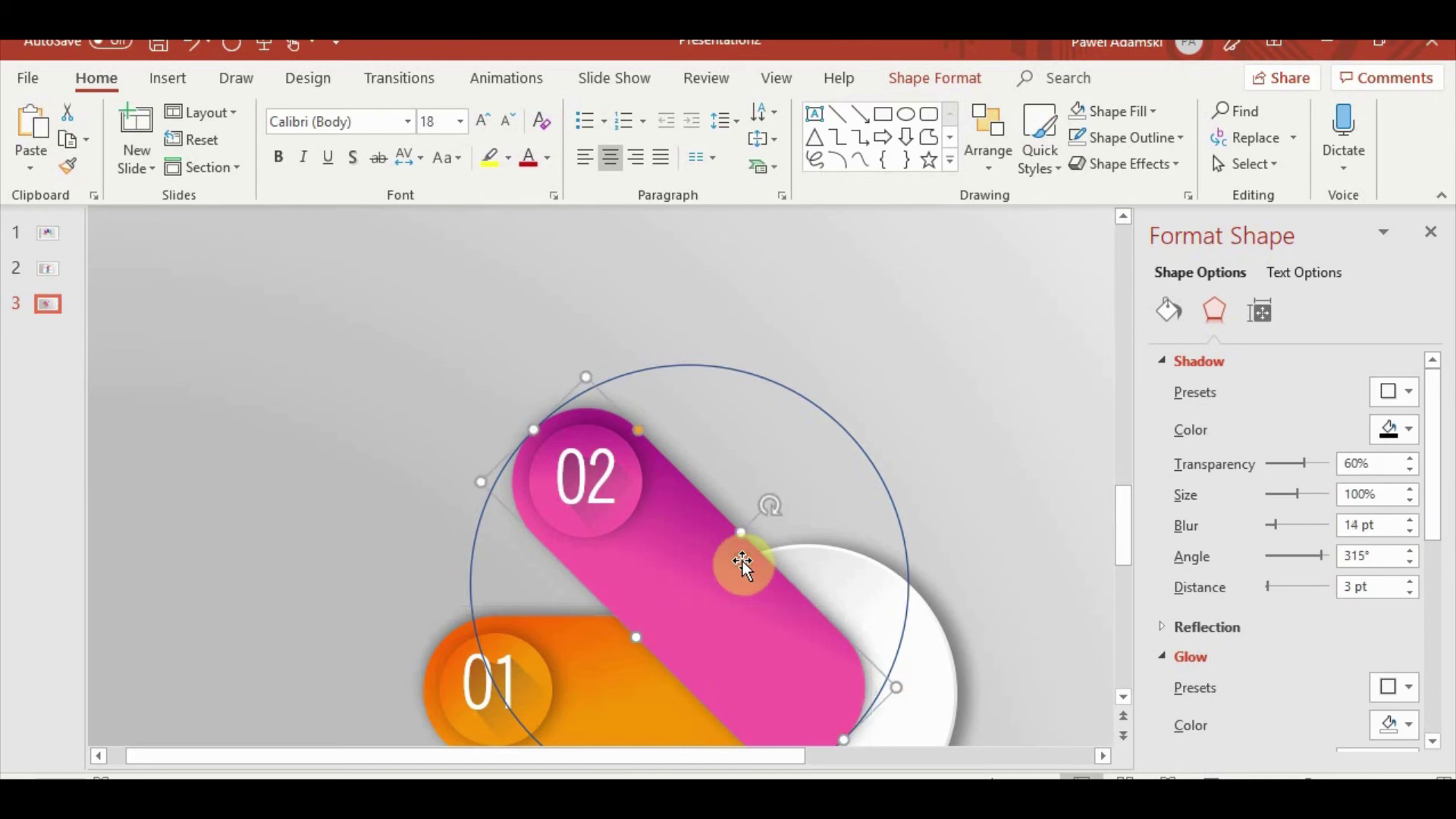
click(1407, 534)
click(1407, 533)
Select the 02 numeral on the pink pill
click(1009, 485)
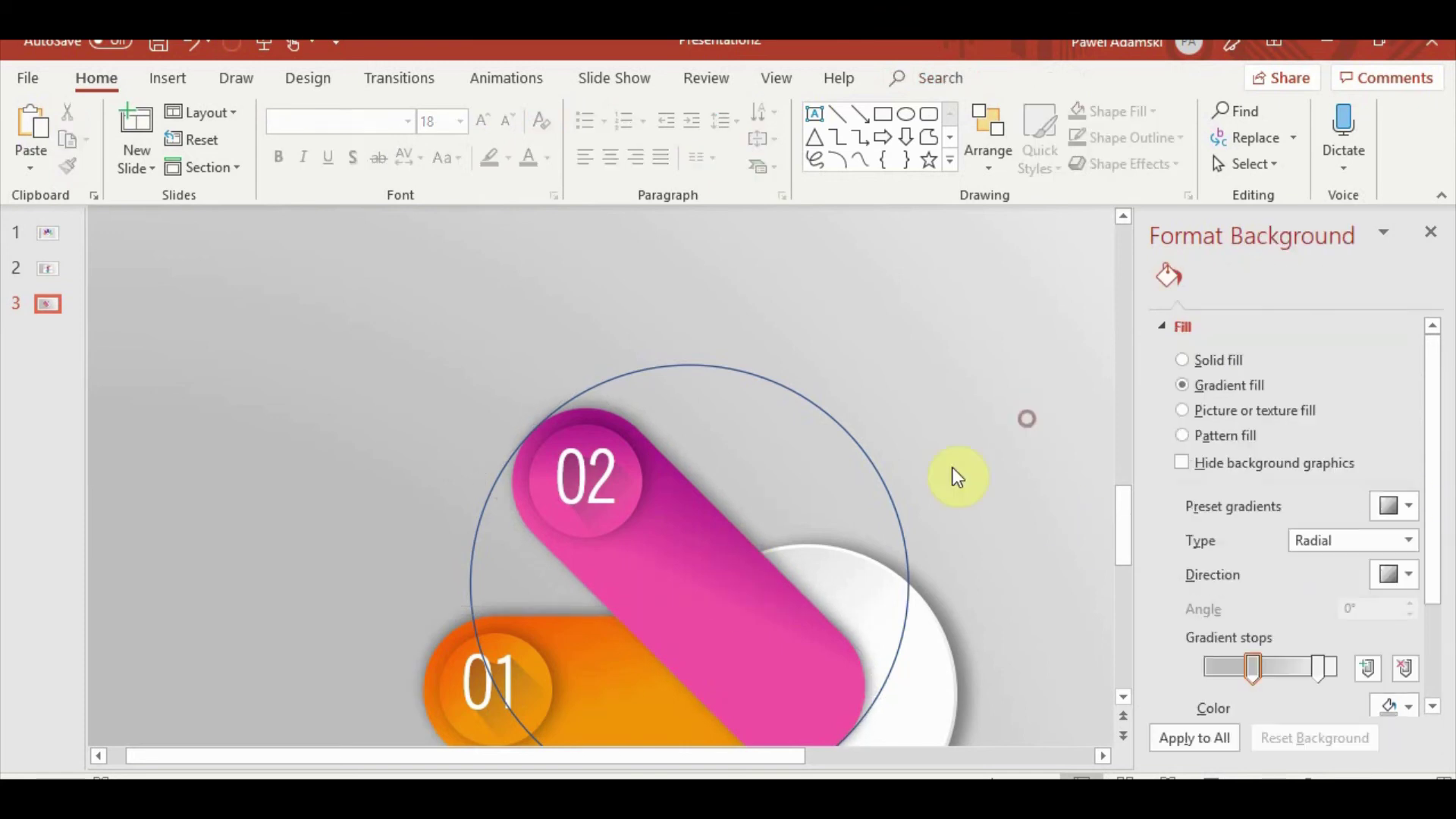
click(725, 371)
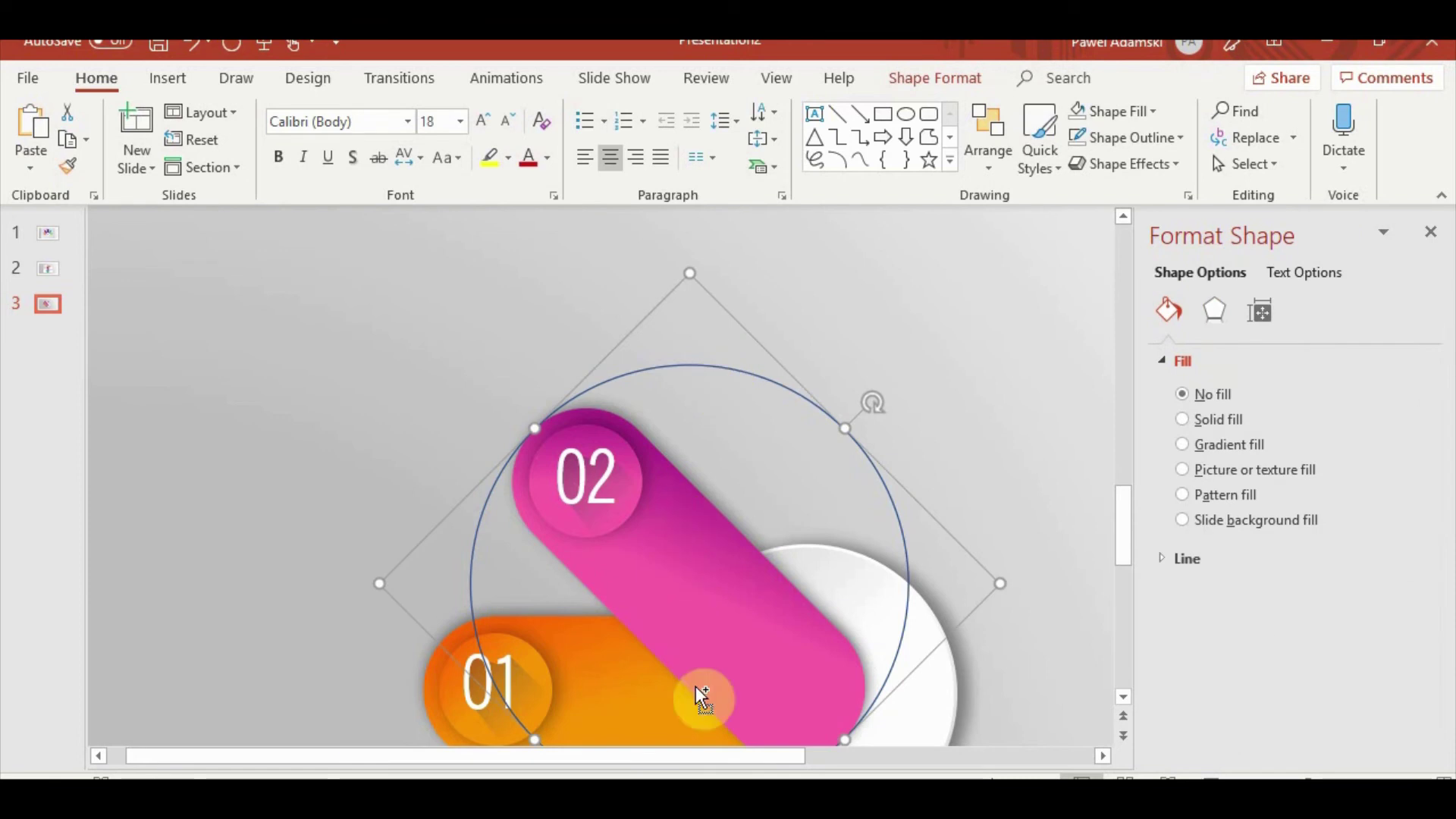
ctrl+click(561, 504)
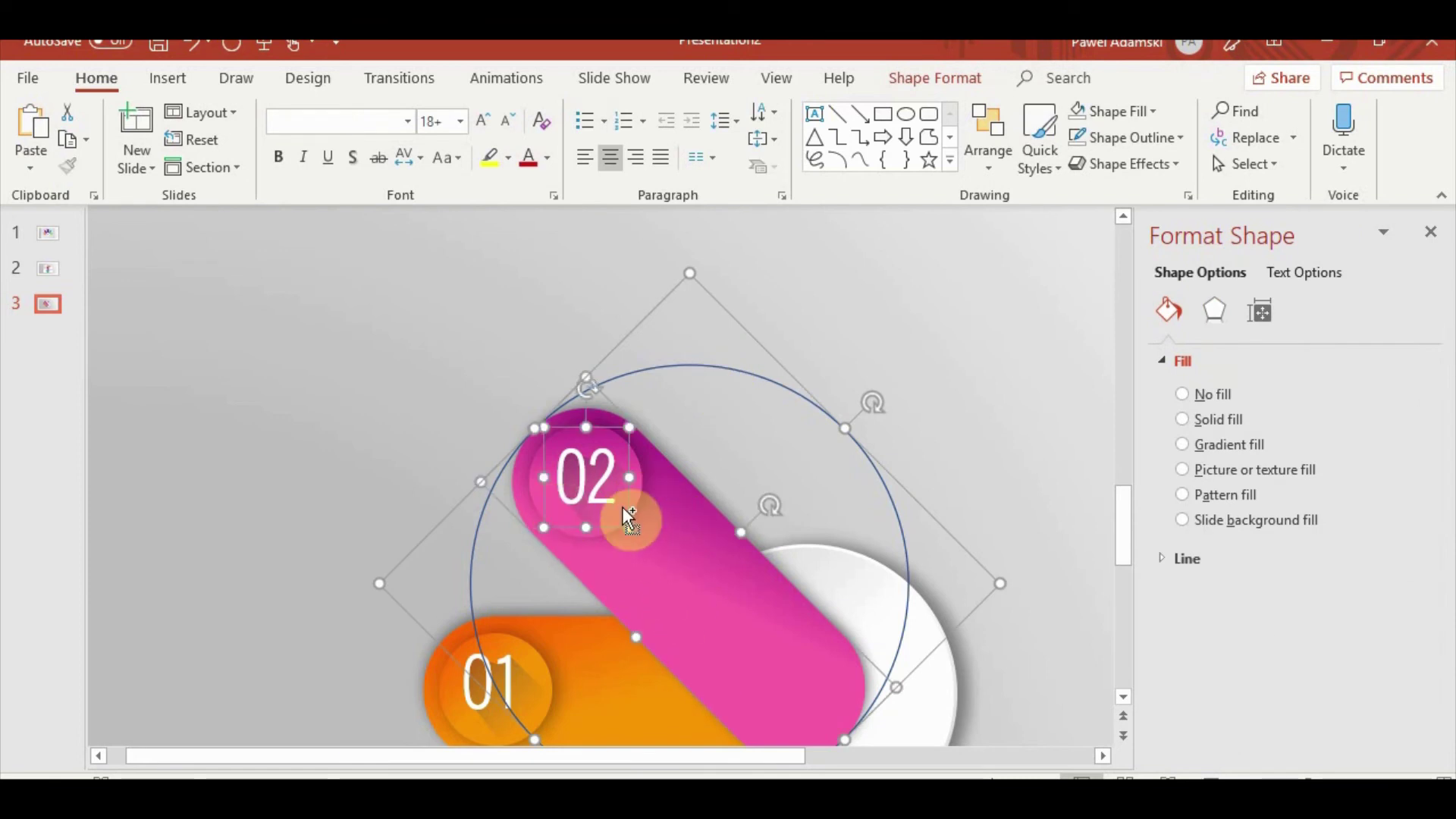
click(374, 358)
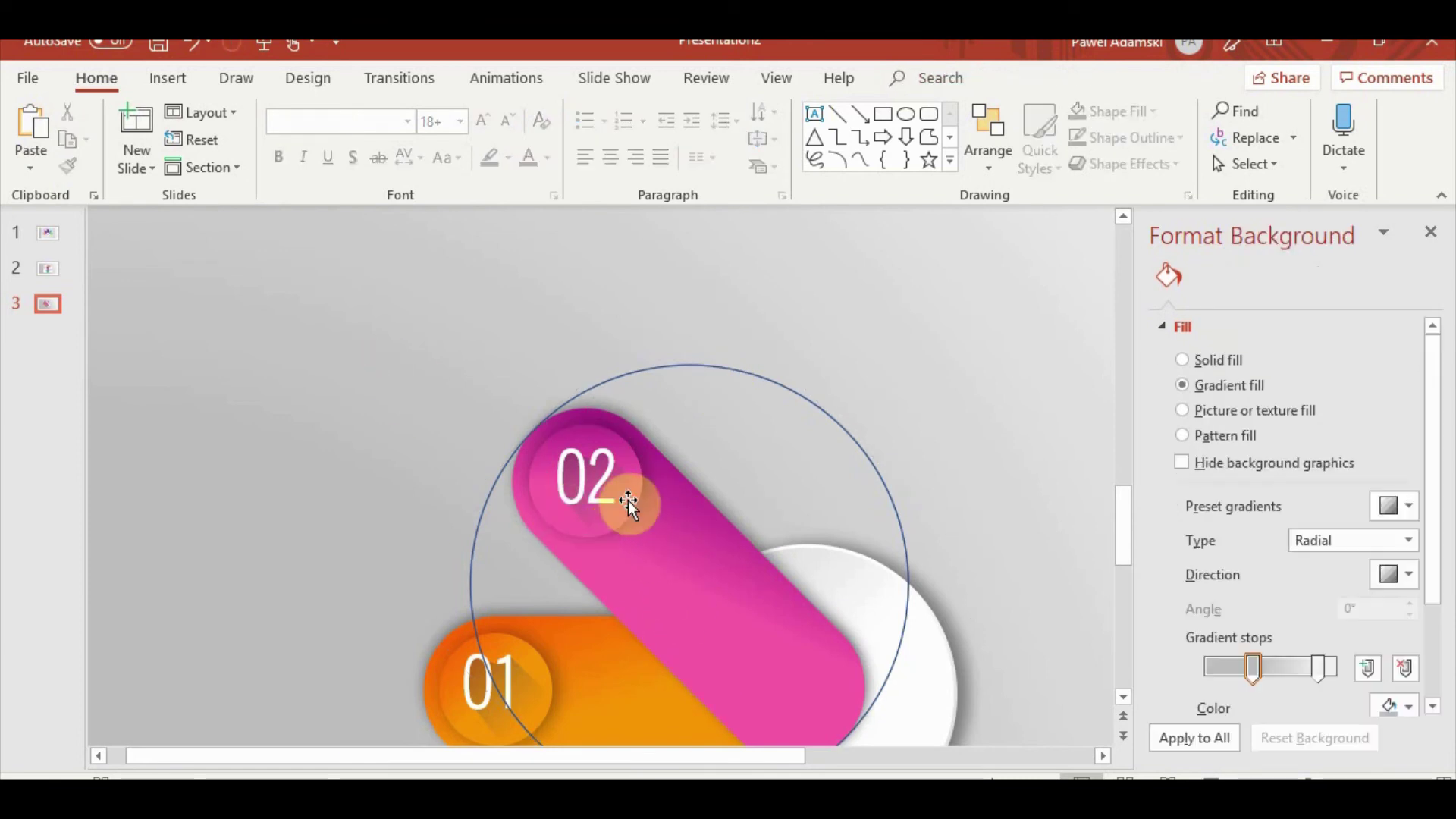
click(626, 489)
ctrl+scroll(627, 489, up, 2)
ctrl+scroll(645, 576, up, 1)
Use Edit Points on the 02 text to adjust the point at the top of the 2
click(642, 649)
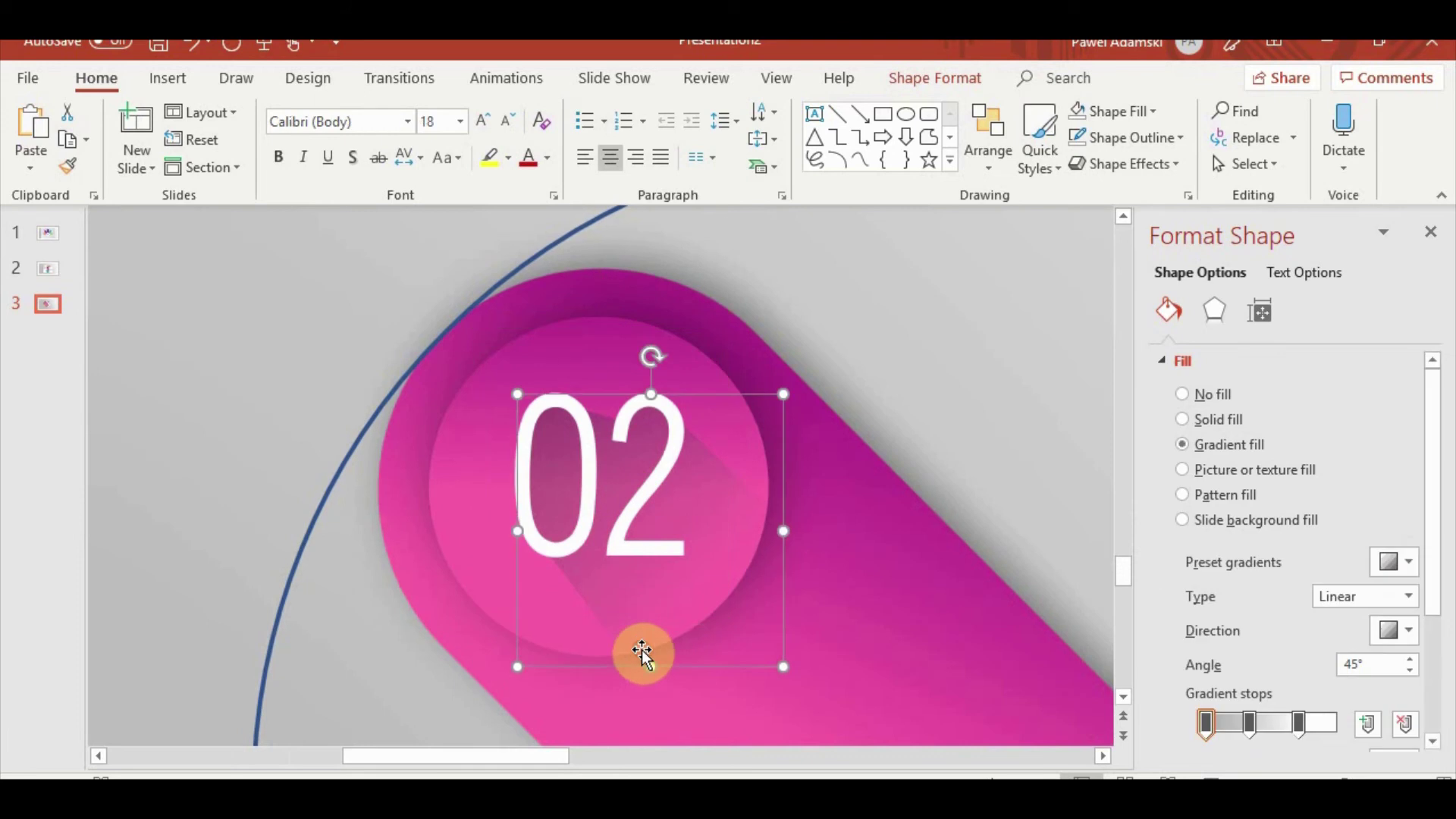
click(929, 79)
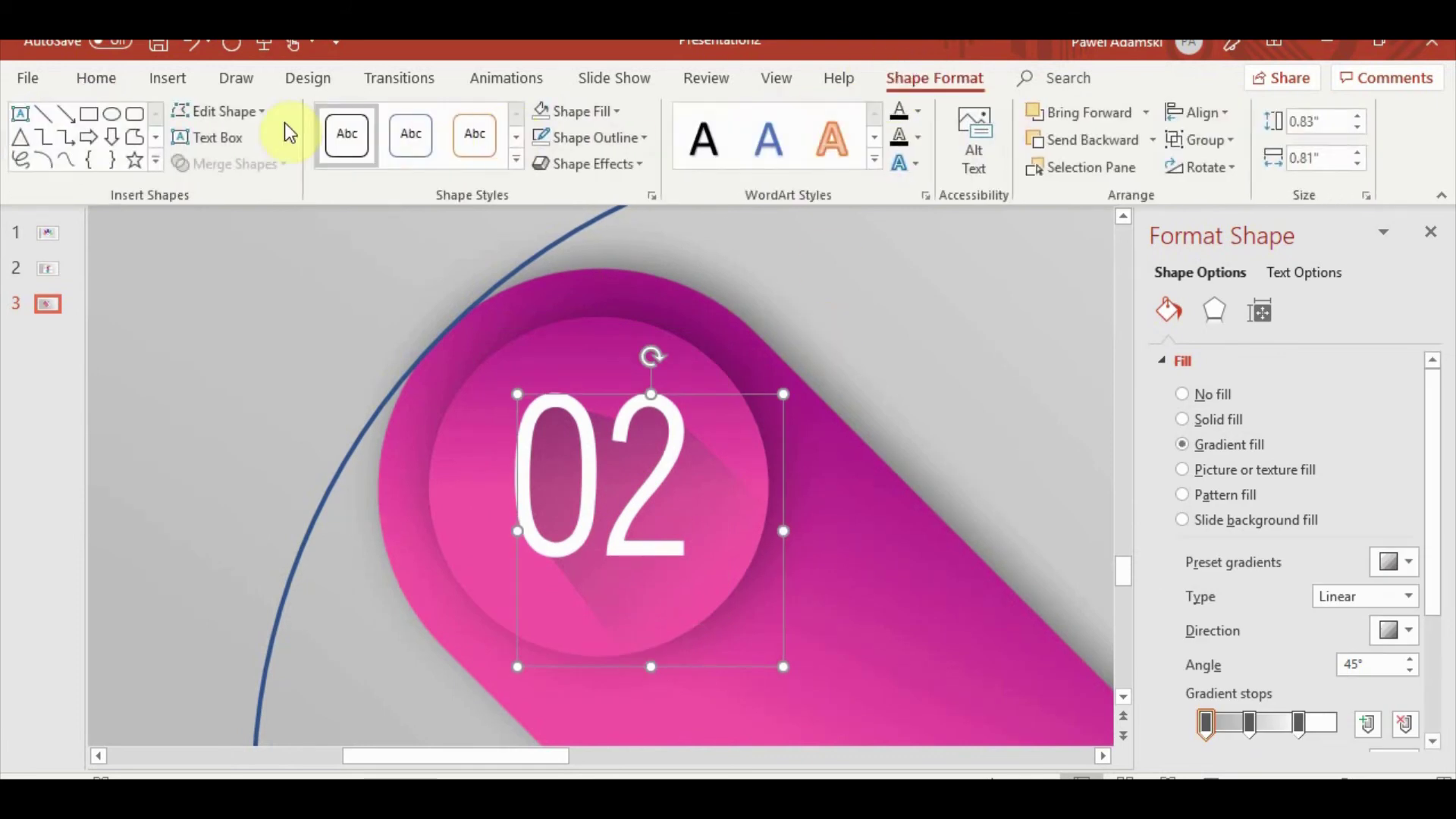
click(182, 111)
click(190, 179)
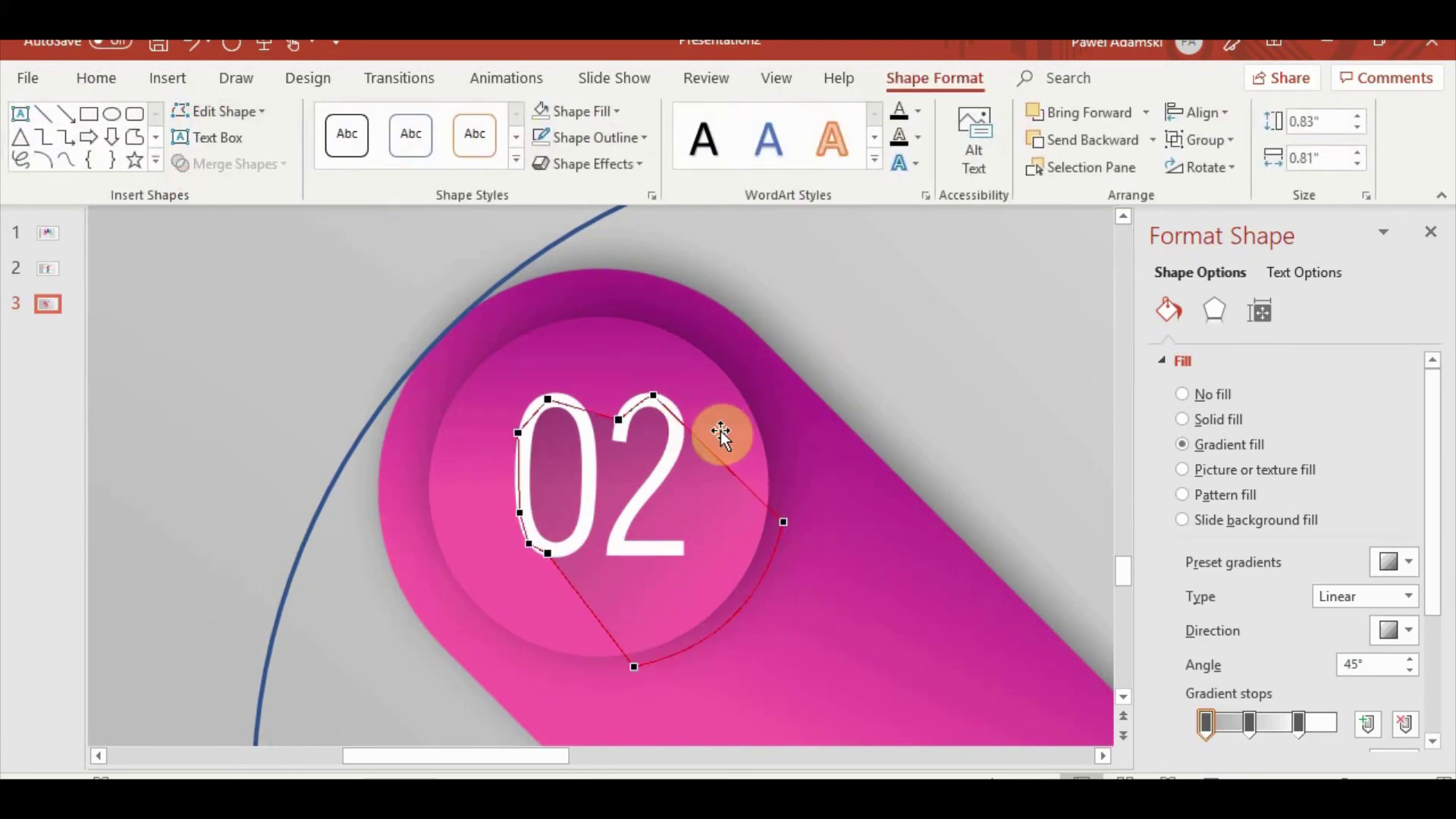
click(654, 395)
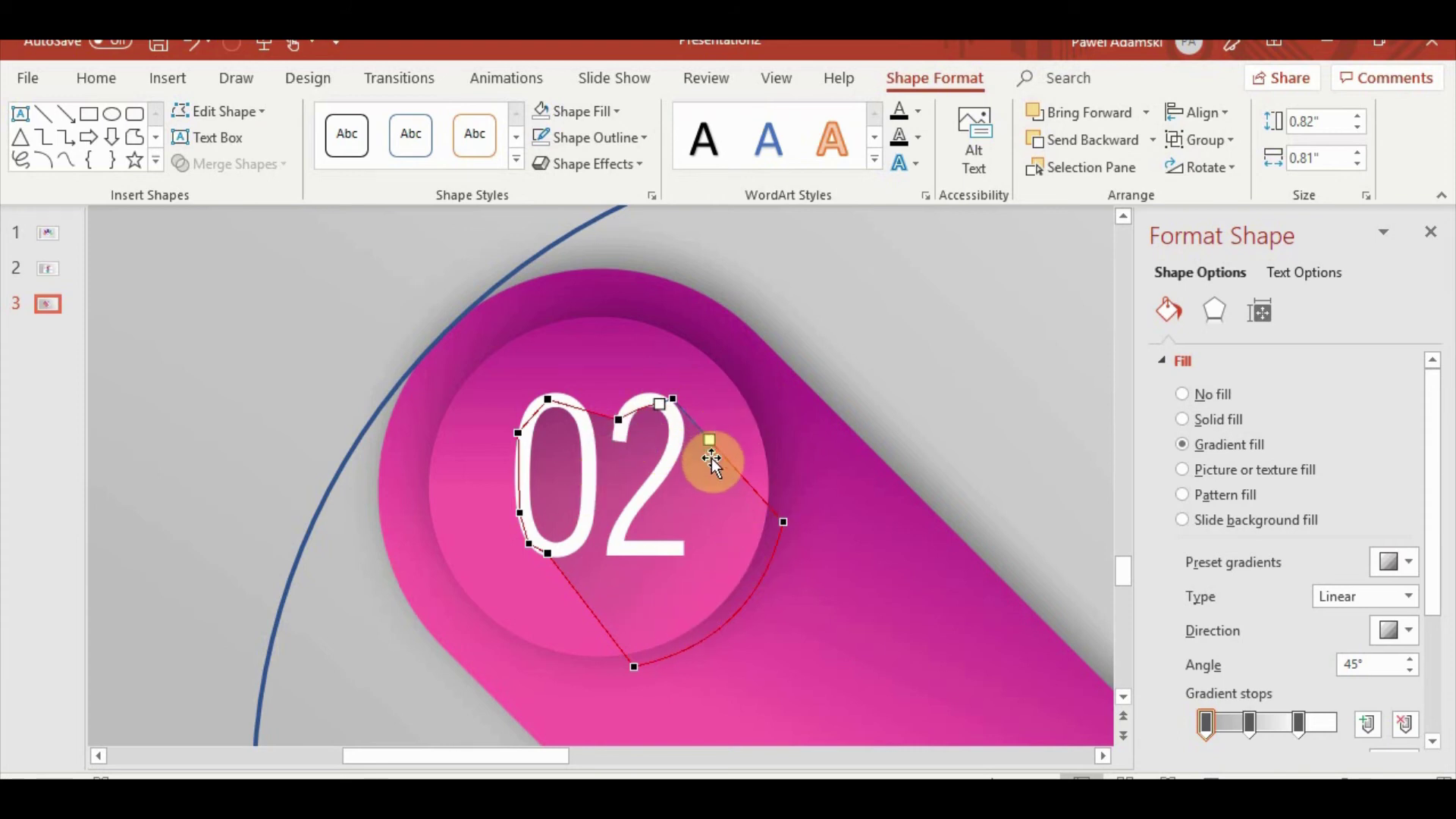
click(956, 331)
scroll(775, 503, up, 5)
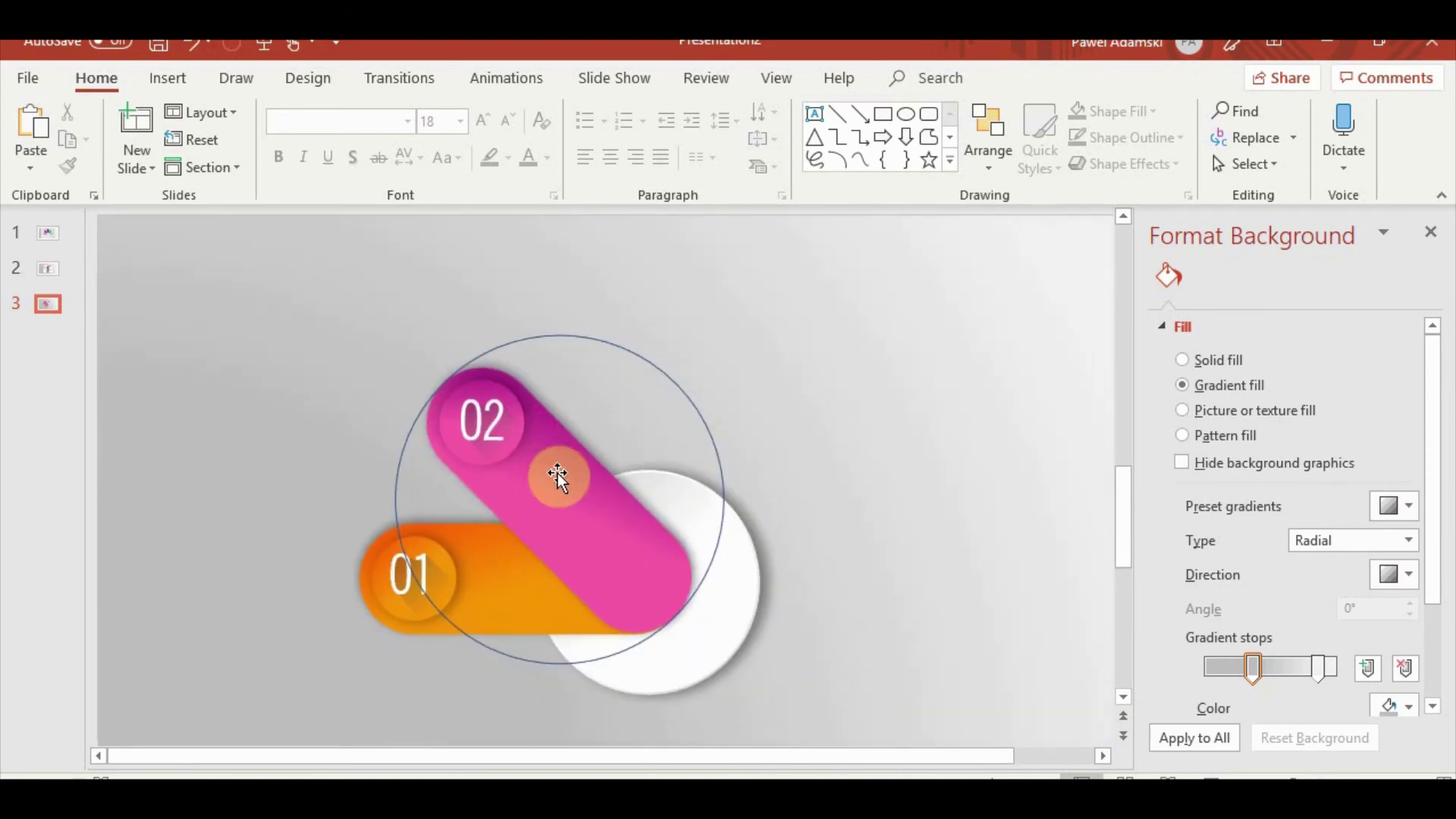
click(604, 338)
shift+click(552, 475)
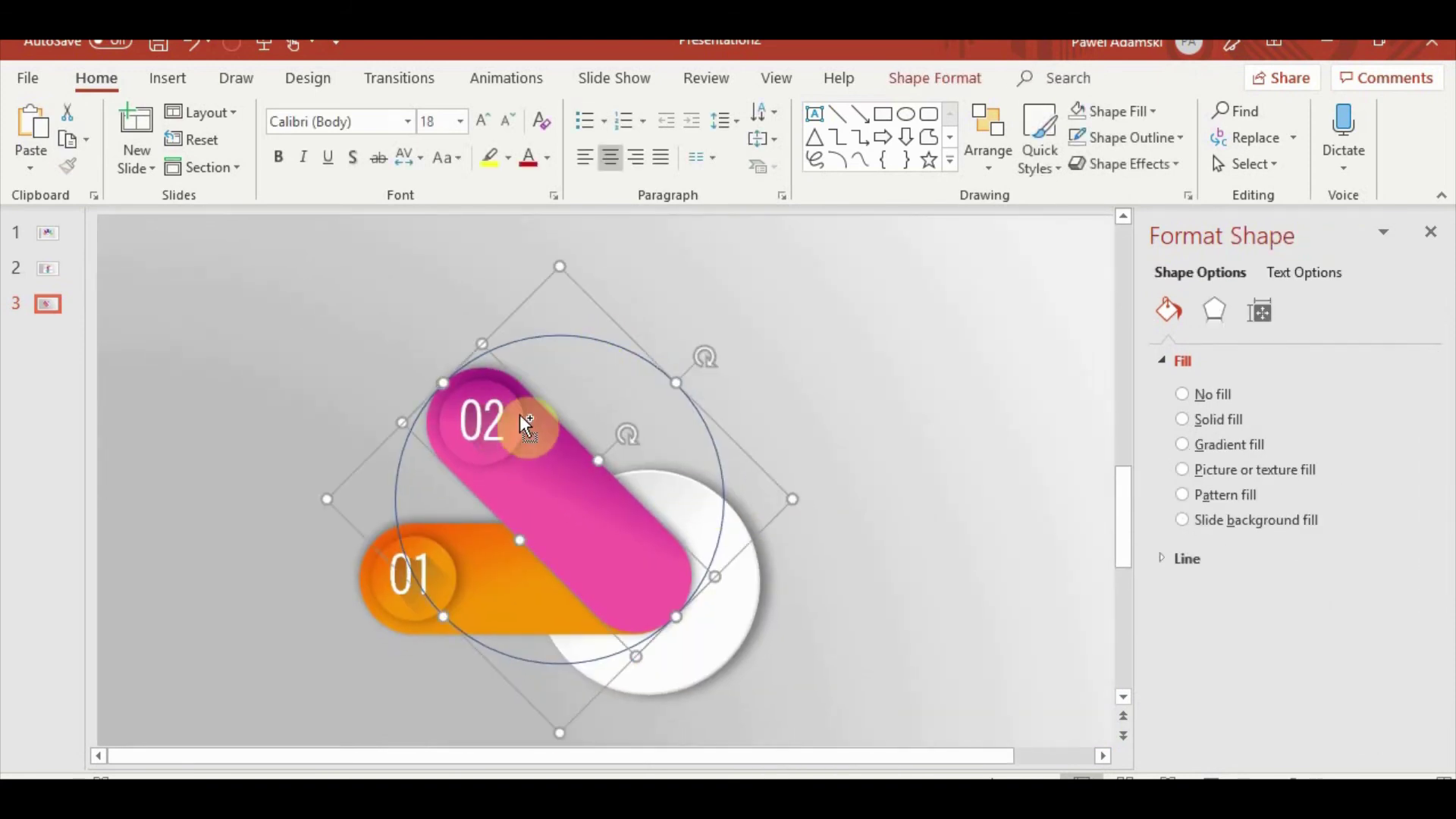
Group the outline circle, pink 02 pill and 02 disc with Ctrl+G
shift+click(521, 416)
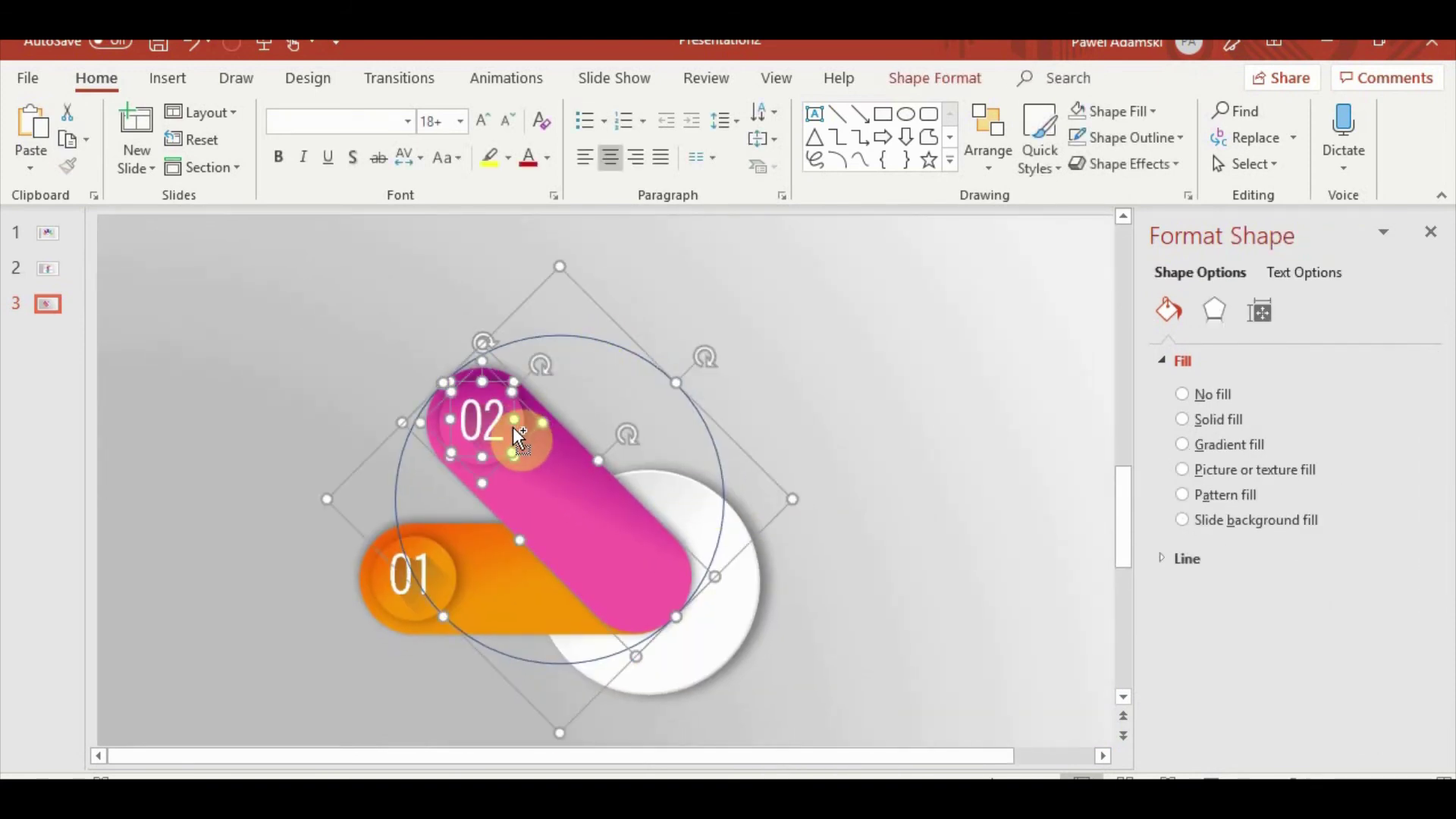
key(ctrl+g)
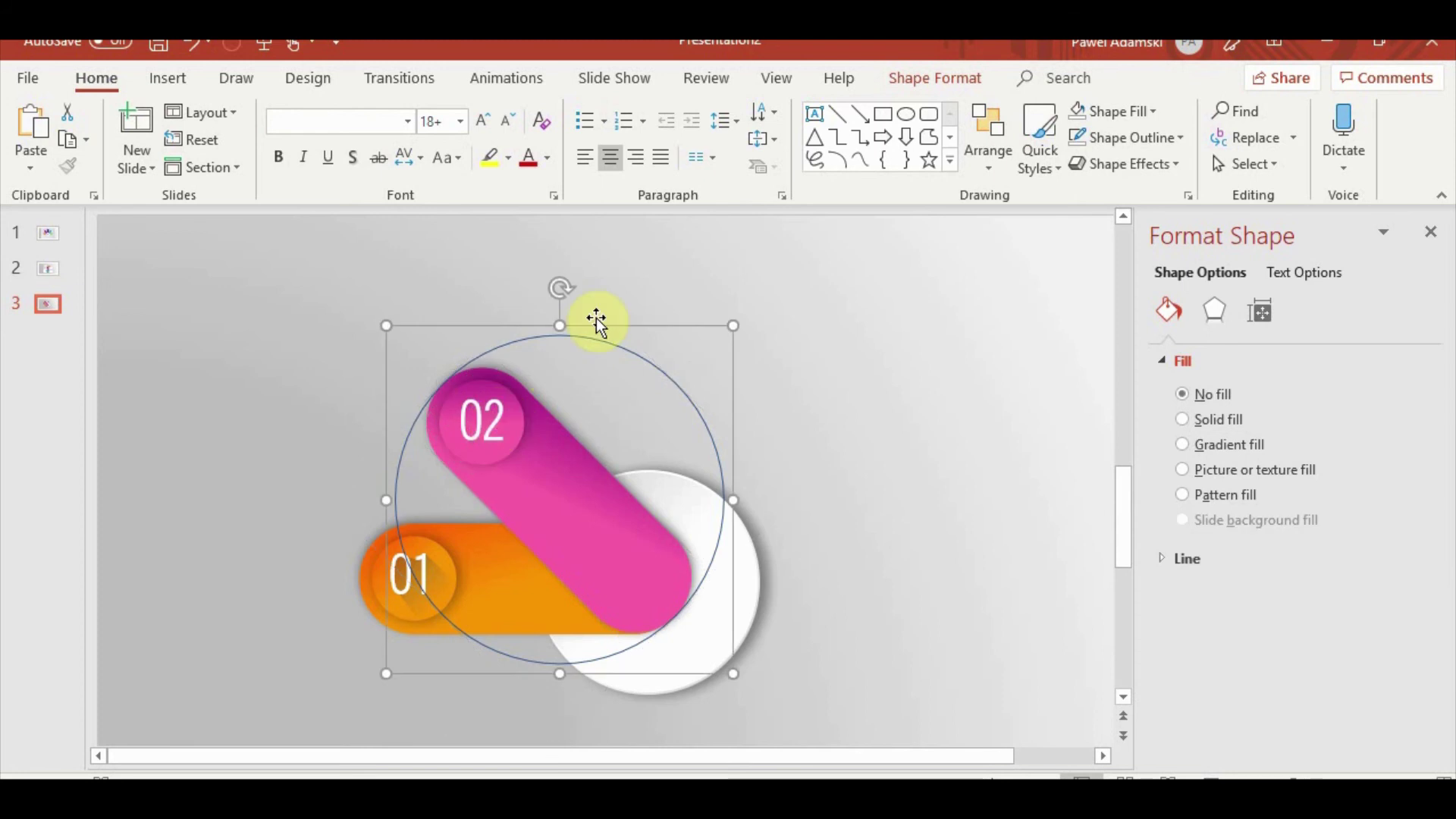
mouse_move(555, 286)
mouse_down()
mouse_move(458, 296)
mouse_move(406, 338)
mouse_up()
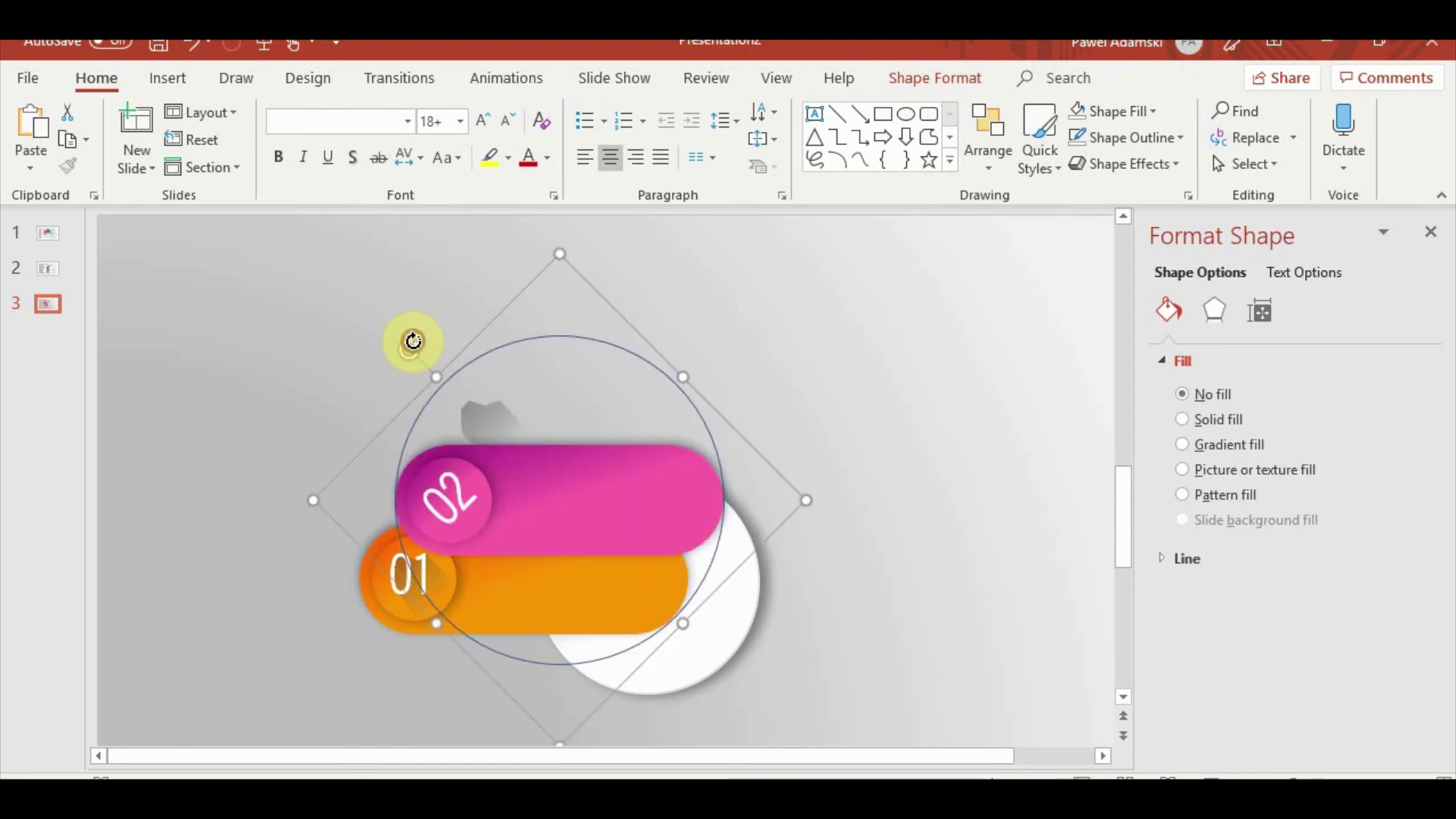
click(526, 475)
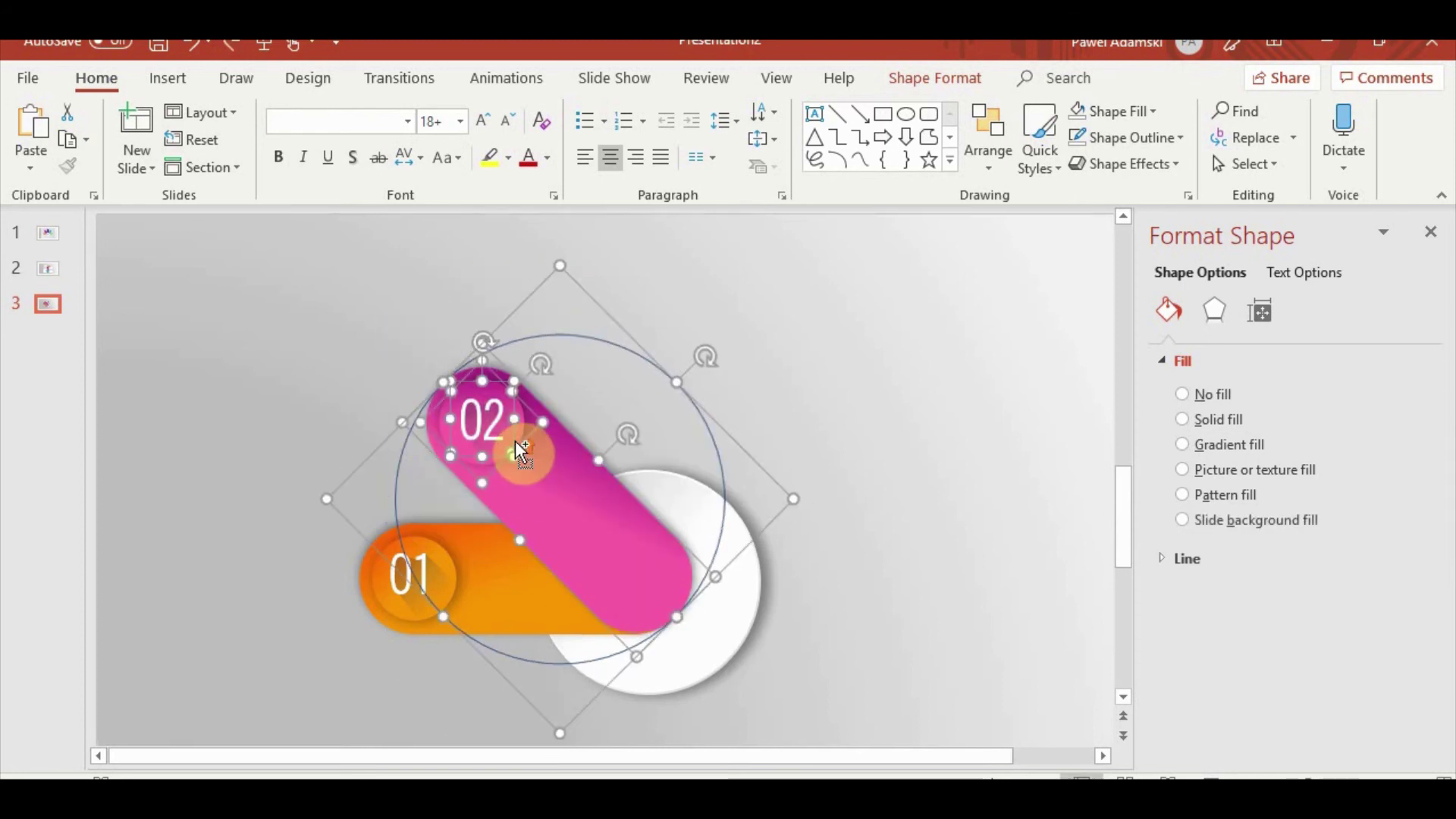
scroll(515, 440, up, 5)
drag(503, 390, 327, 315)
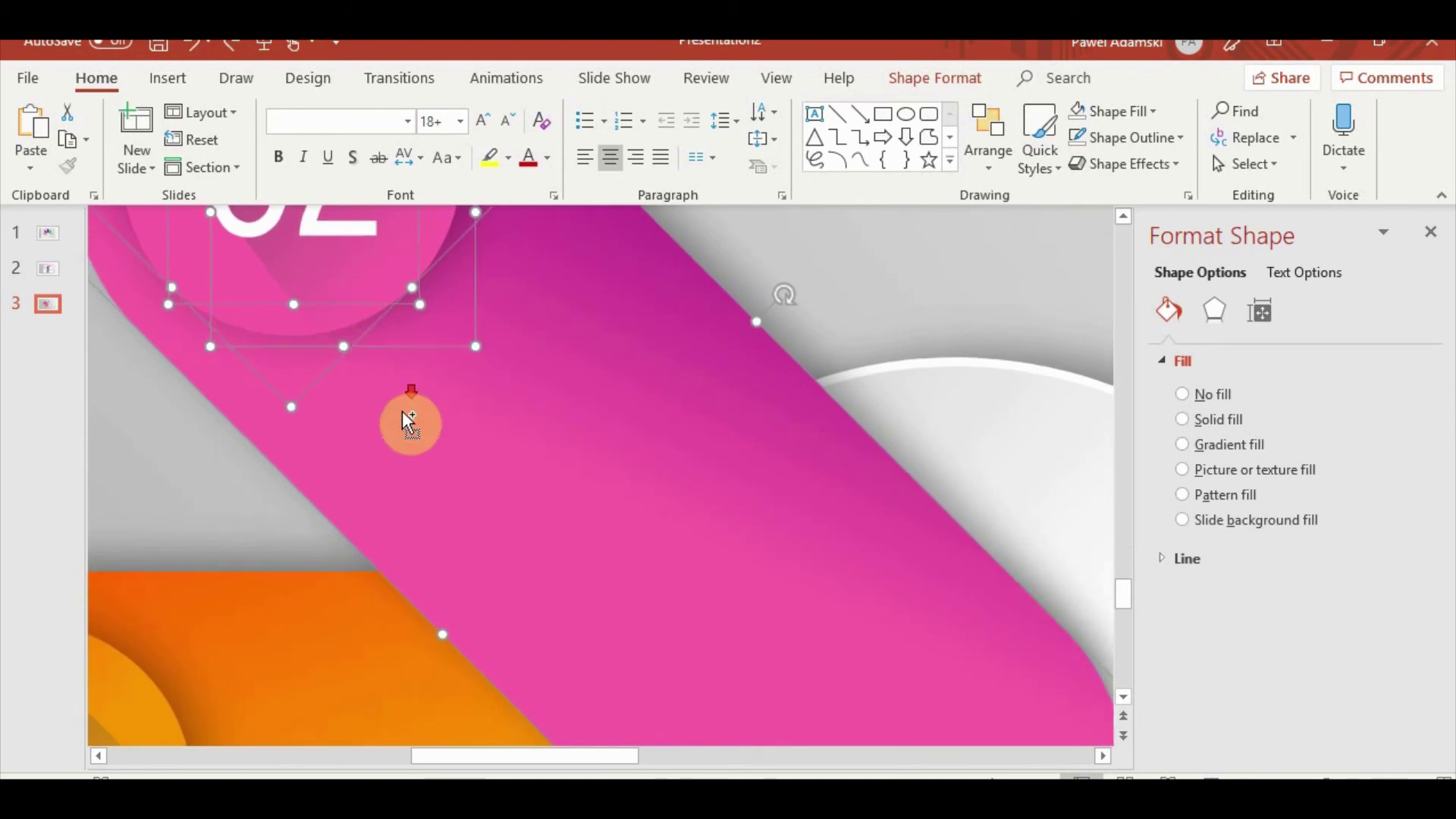
scroll(401, 411, down, 5)
click(484, 409)
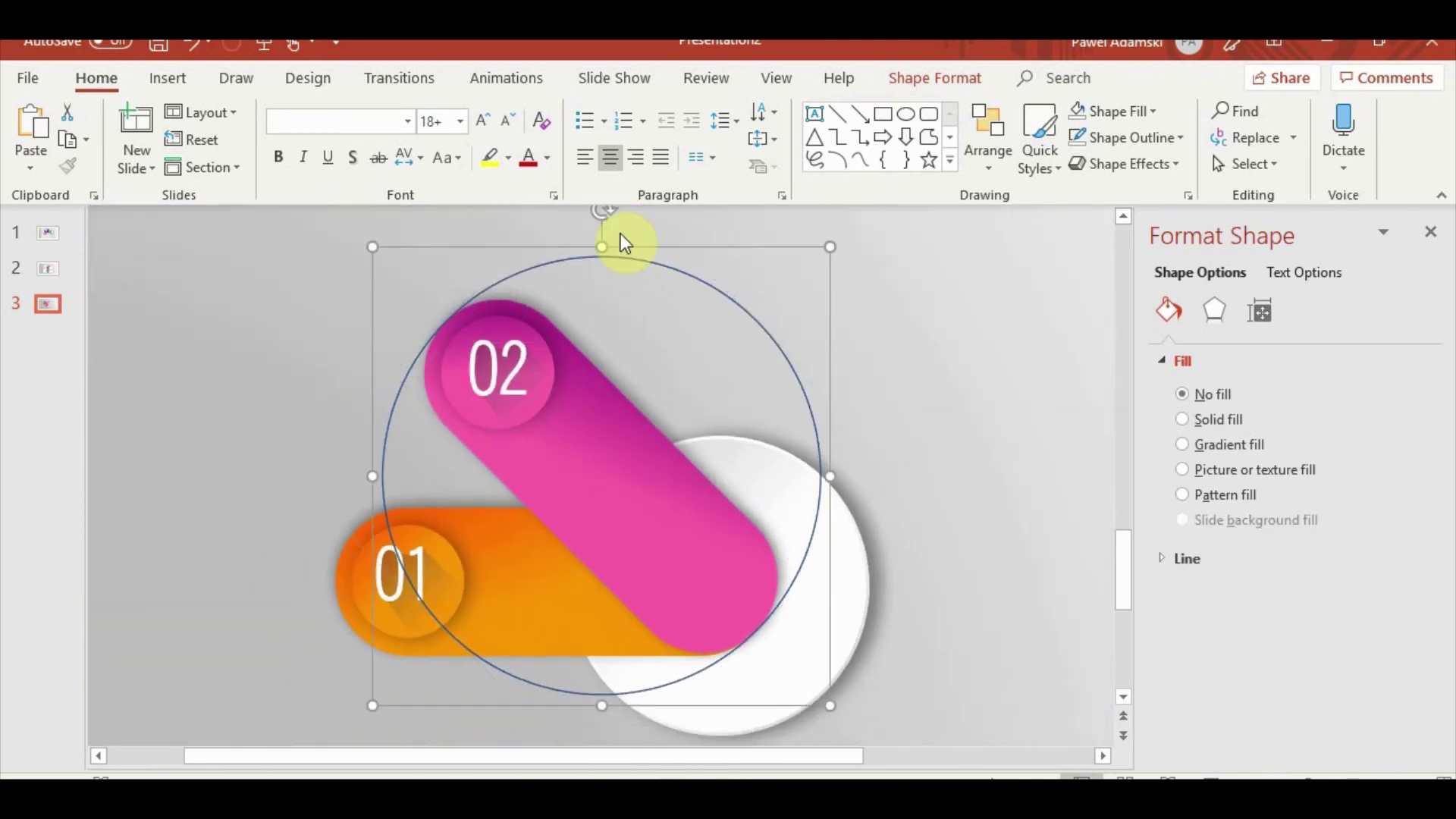
Rotate the group until the 02 pill is horizontal and place it above the orange 01 pill
drag(601, 218, 465, 338)
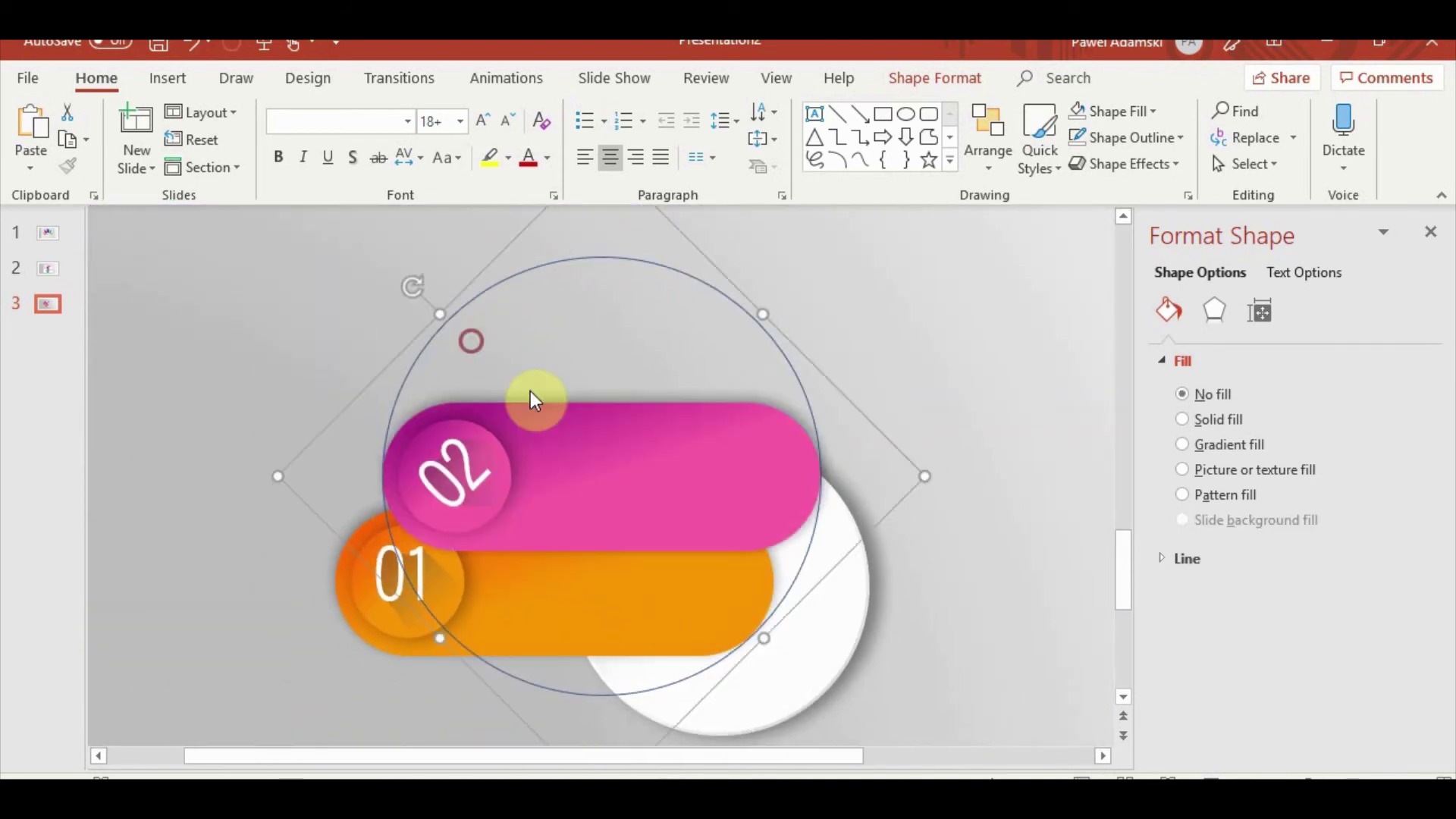
drag(621, 459, 589, 559)
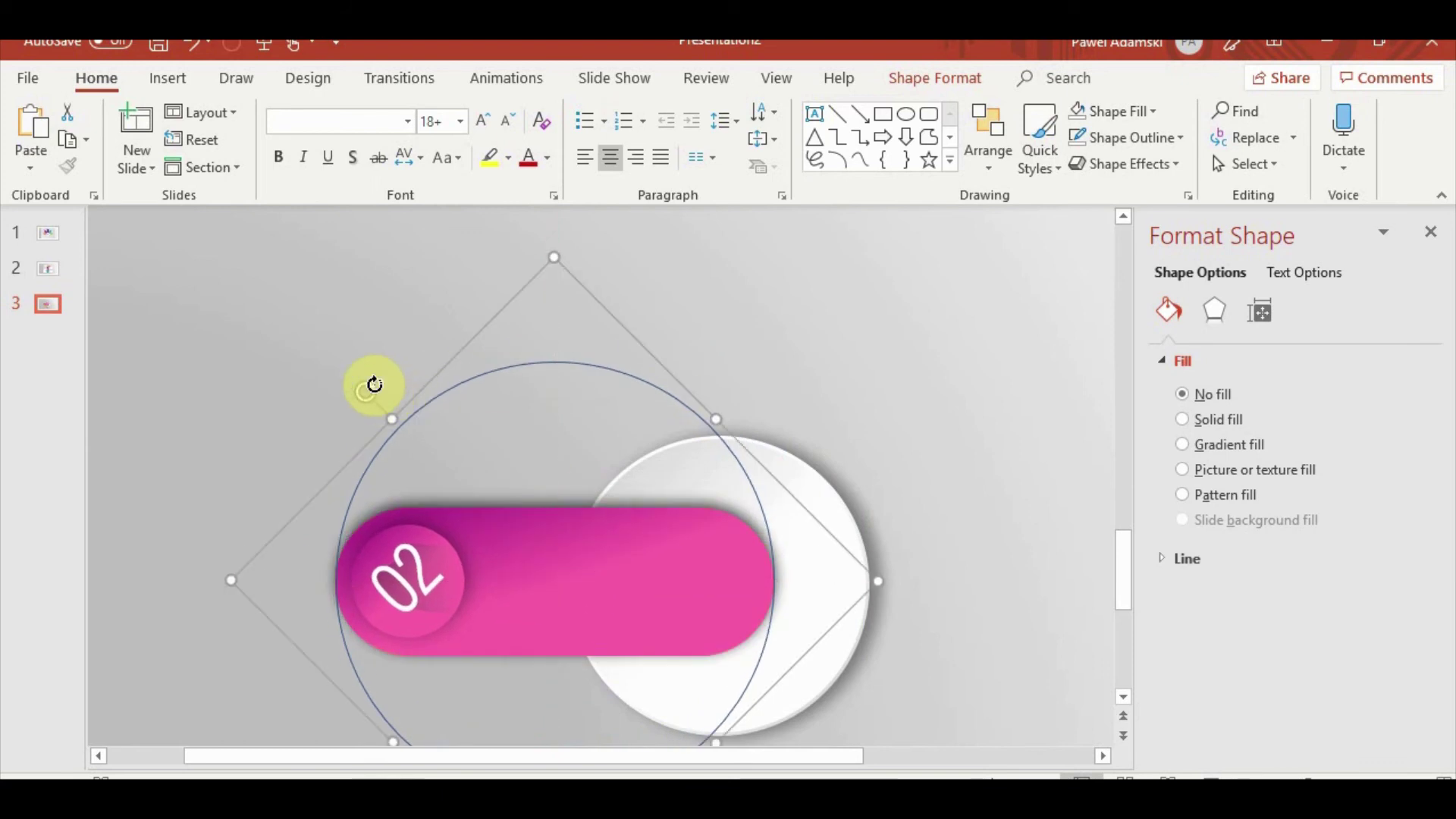
mouse_move(379, 385)
mouse_down()
mouse_move(488, 318)
mouse_move(552, 318)
mouse_move(426, 334)
mouse_move(394, 358)
mouse_move(533, 345)
mouse_move(601, 357)
mouse_move(614, 374)
mouse_move(600, 371)
mouse_move(601, 397)
mouse_up()
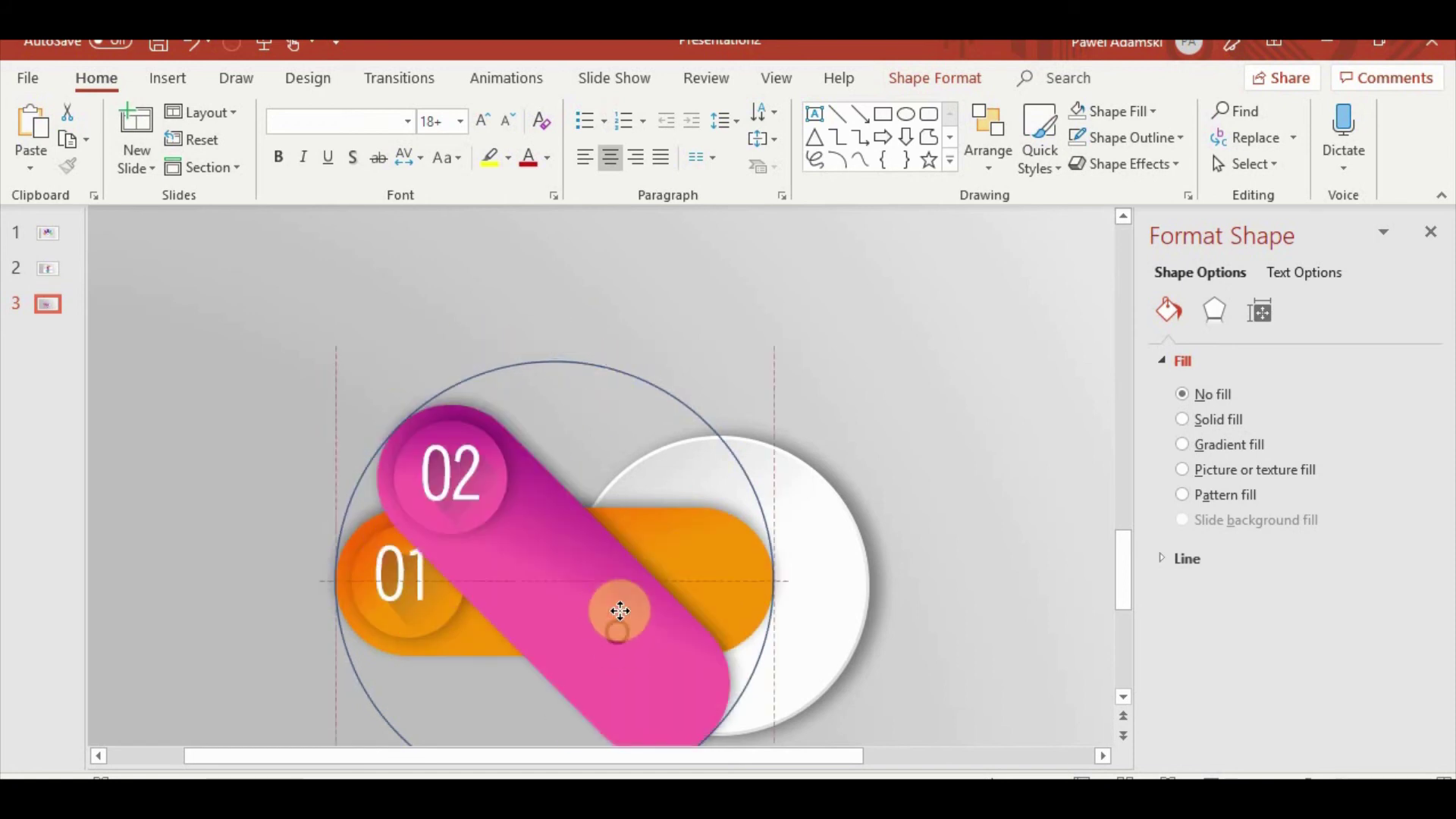
mouse_move(618, 612)
mouse_down()
mouse_move(663, 536)
mouse_move(630, 520)
mouse_up()
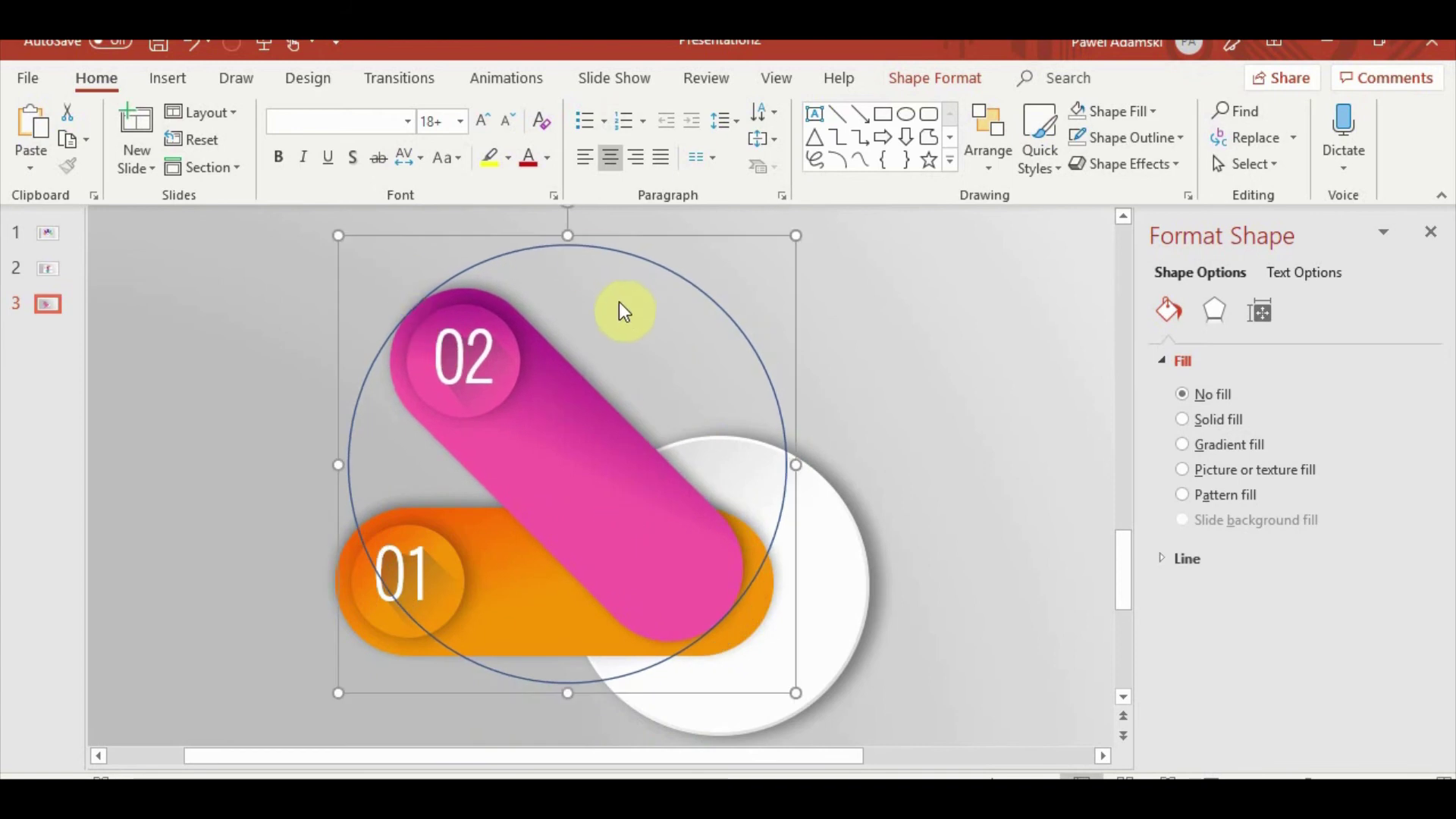
mouse_move(533, 262)
mouse_down()
mouse_move(403, 357)
mouse_move(522, 355)
mouse_up()
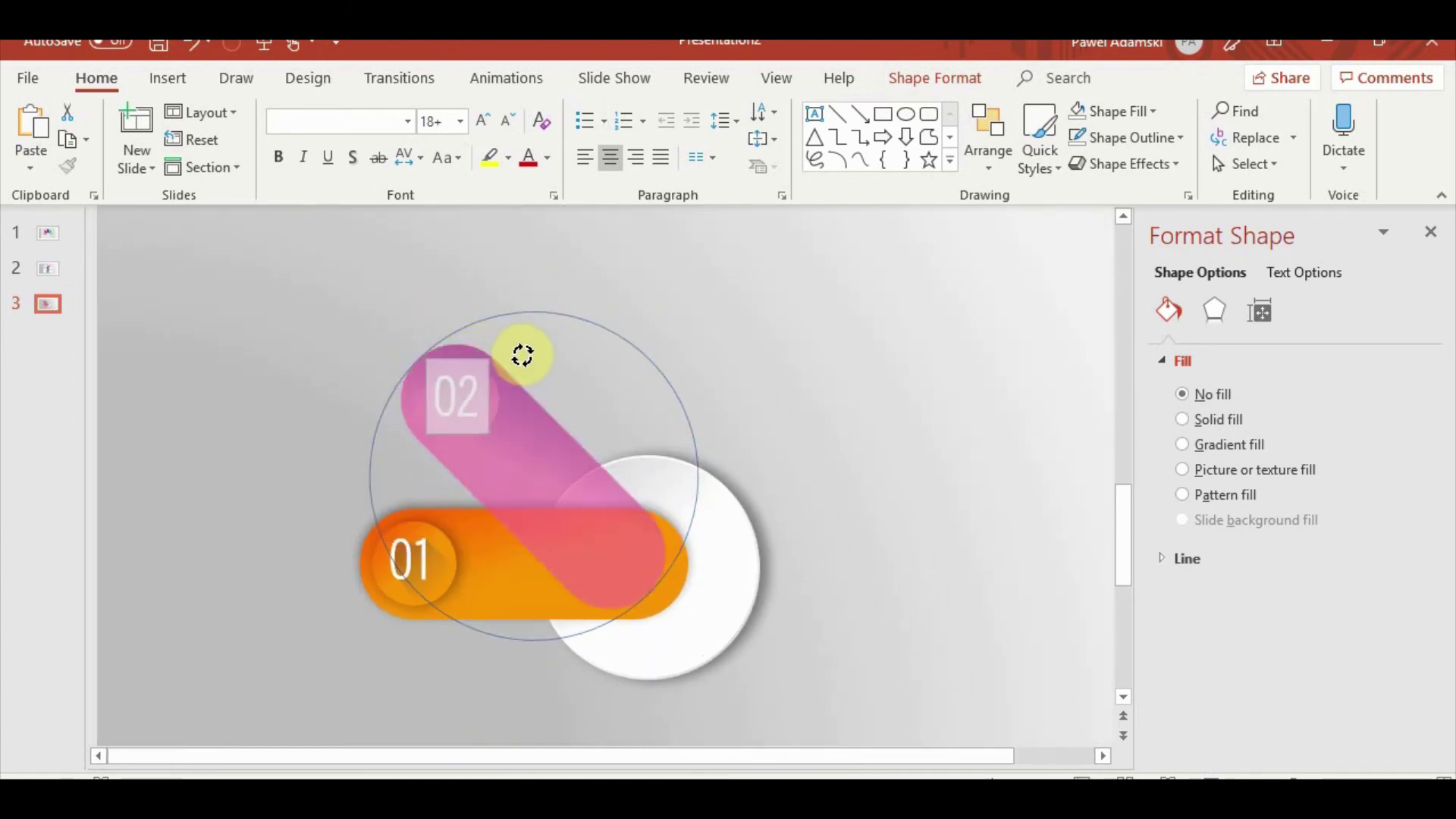
drag(546, 520, 569, 530)
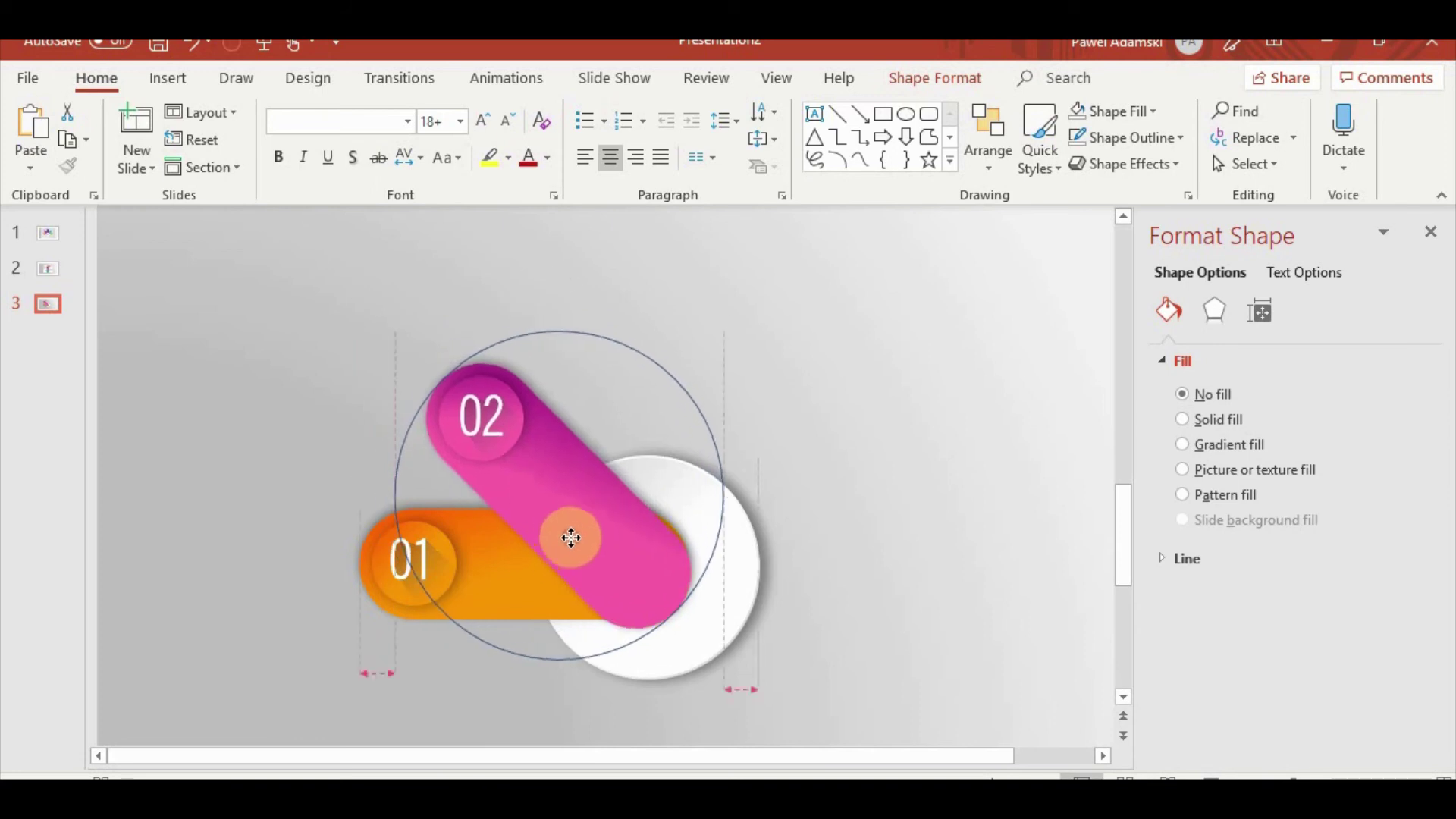
mouse_move(552, 462)
mouse_down()
mouse_move(522, 454)
mouse_move(551, 461)
mouse_move(660, 419)
mouse_up()
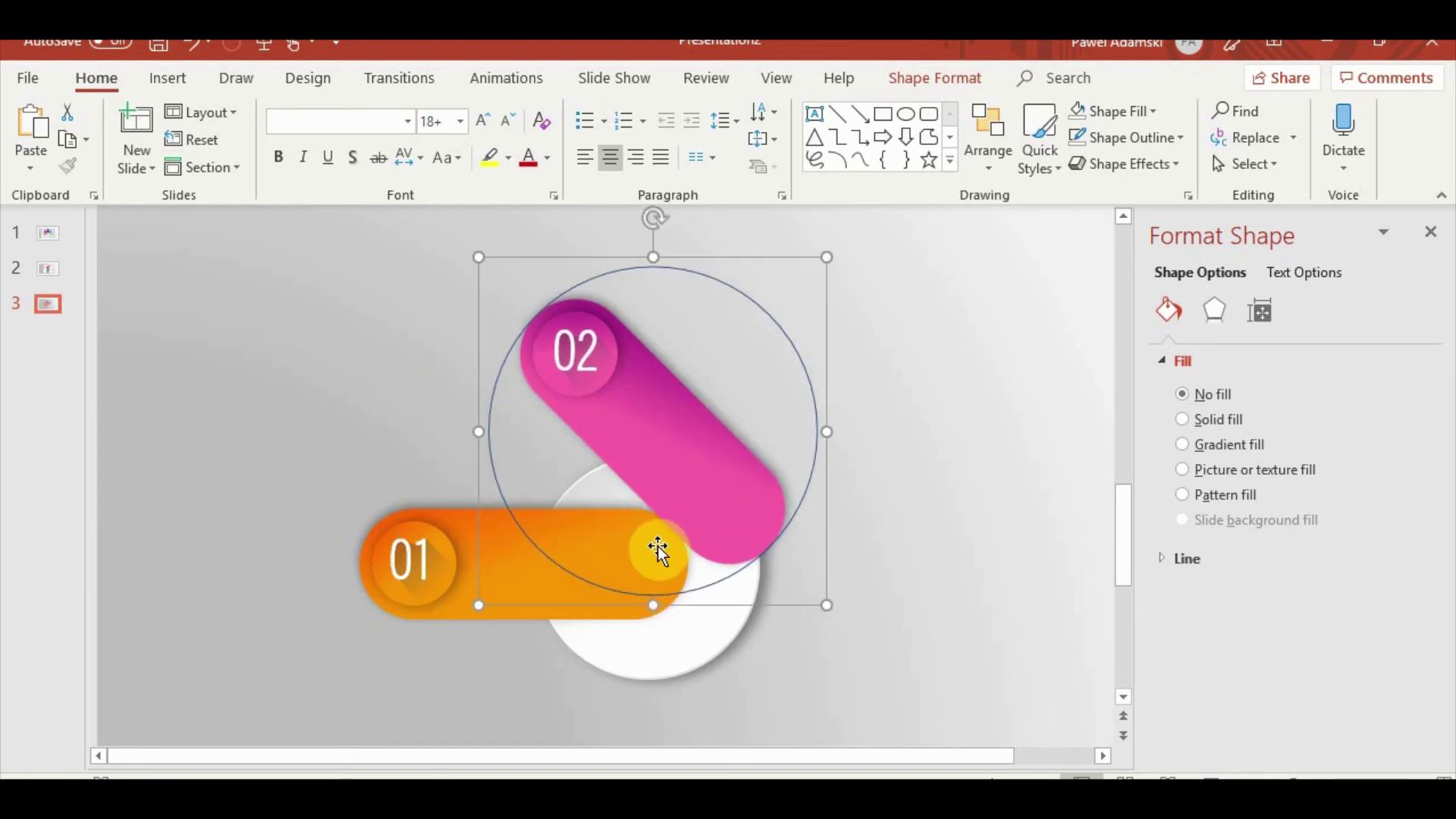
drag(744, 478, 627, 522)
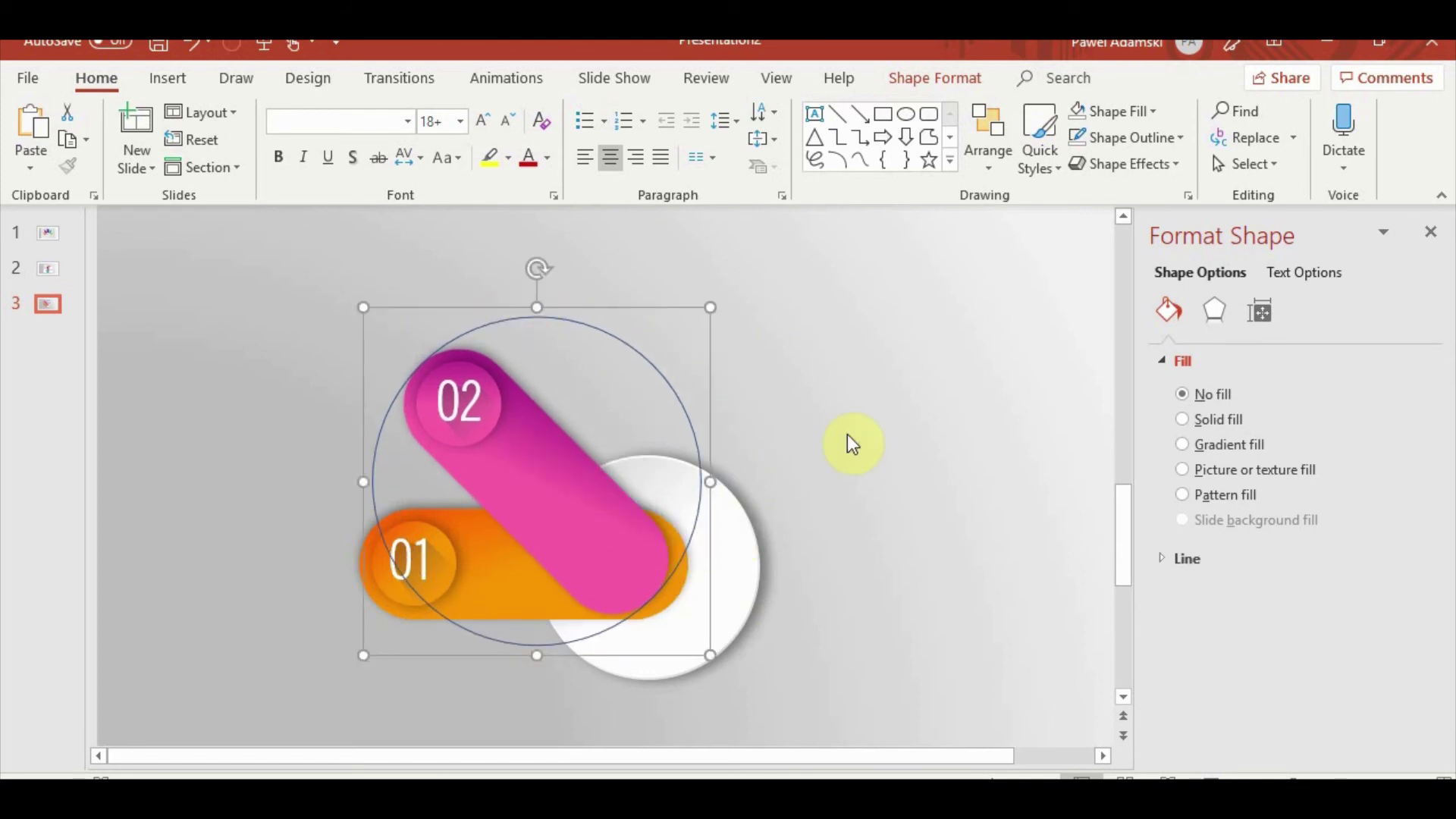
drag(549, 274, 403, 315)
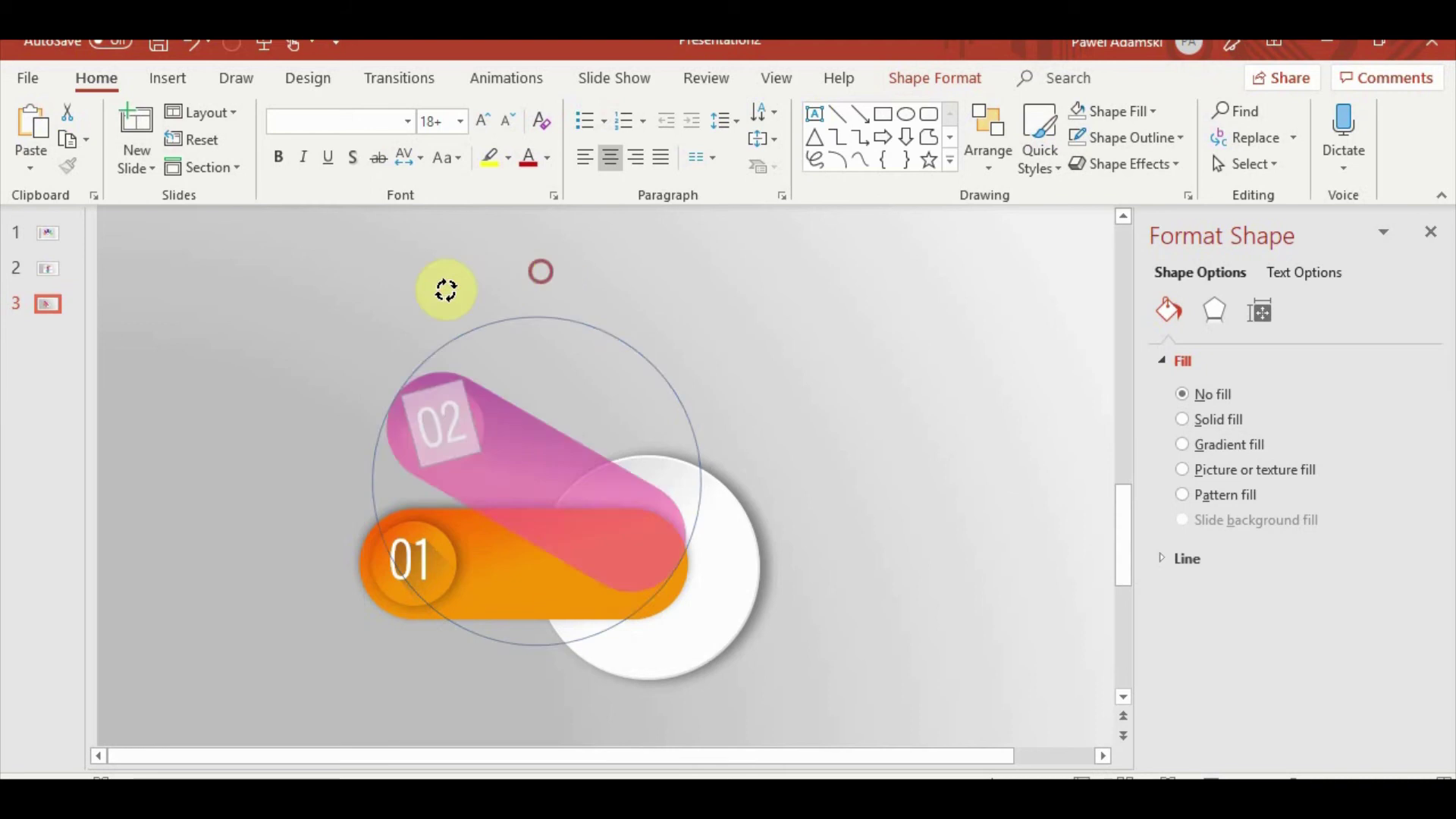
drag(585, 510, 568, 396)
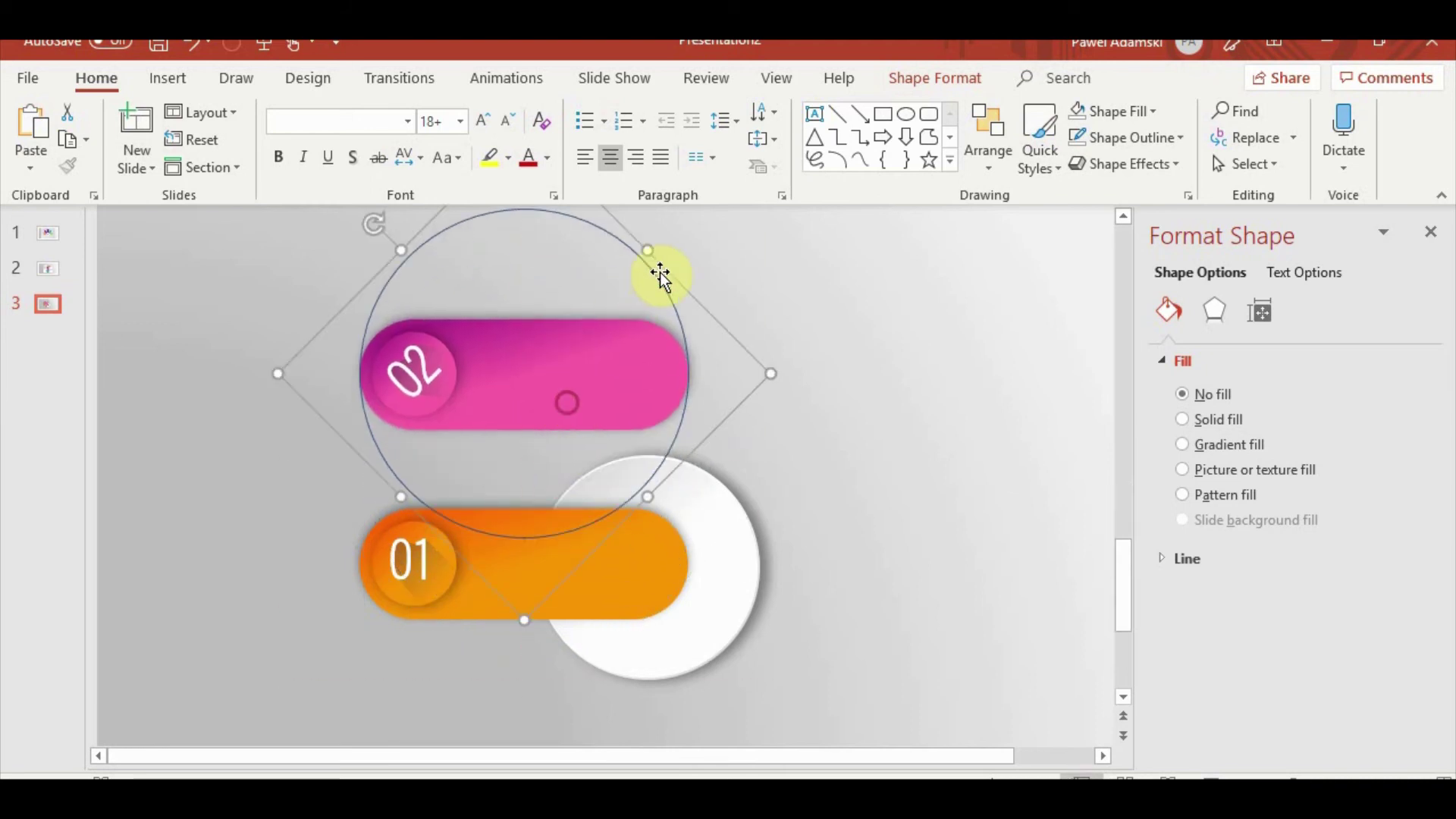
Resize the large outline circle to 8 x 8 inches and move it to the right
click(653, 279)
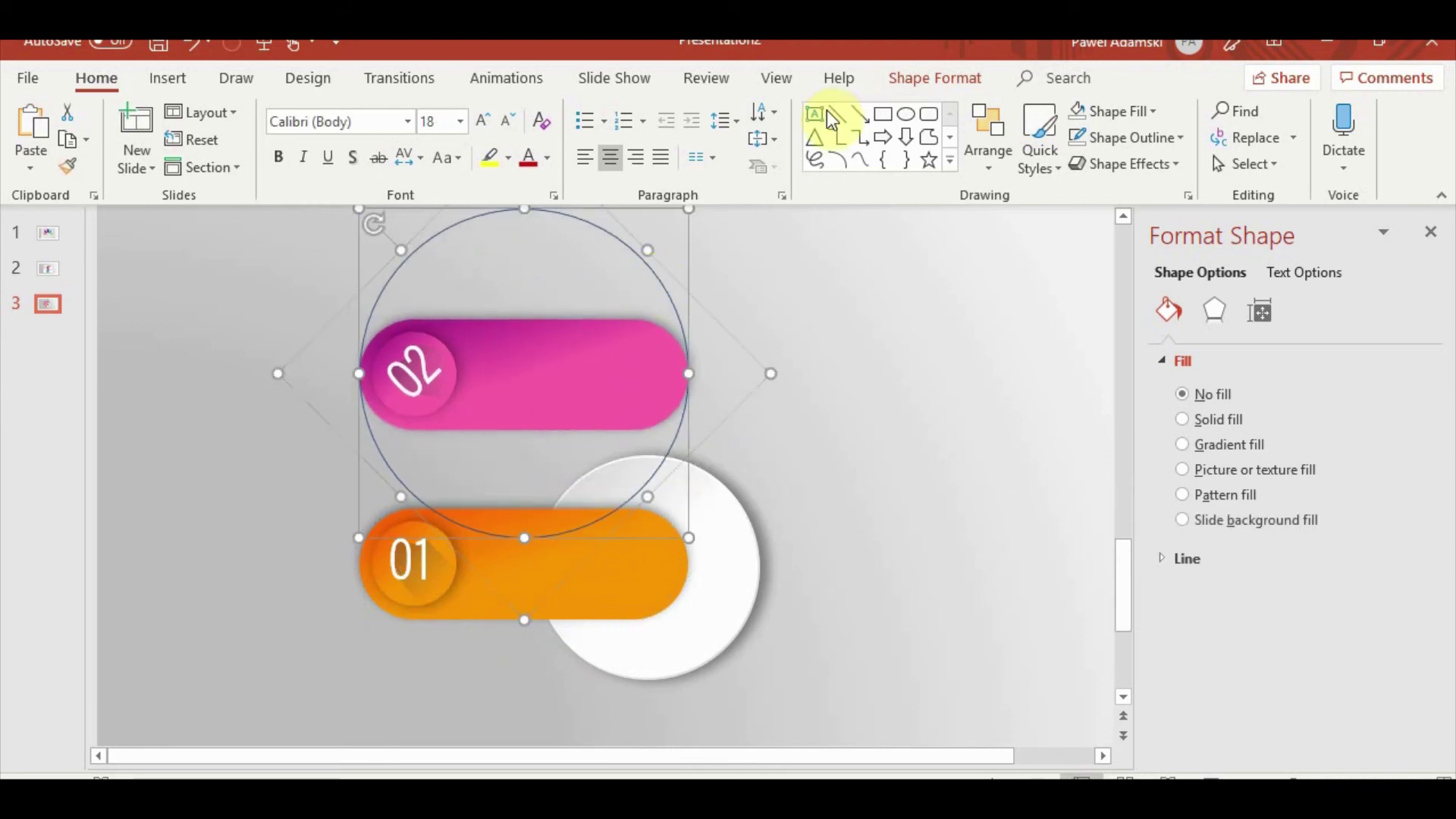
click(953, 86)
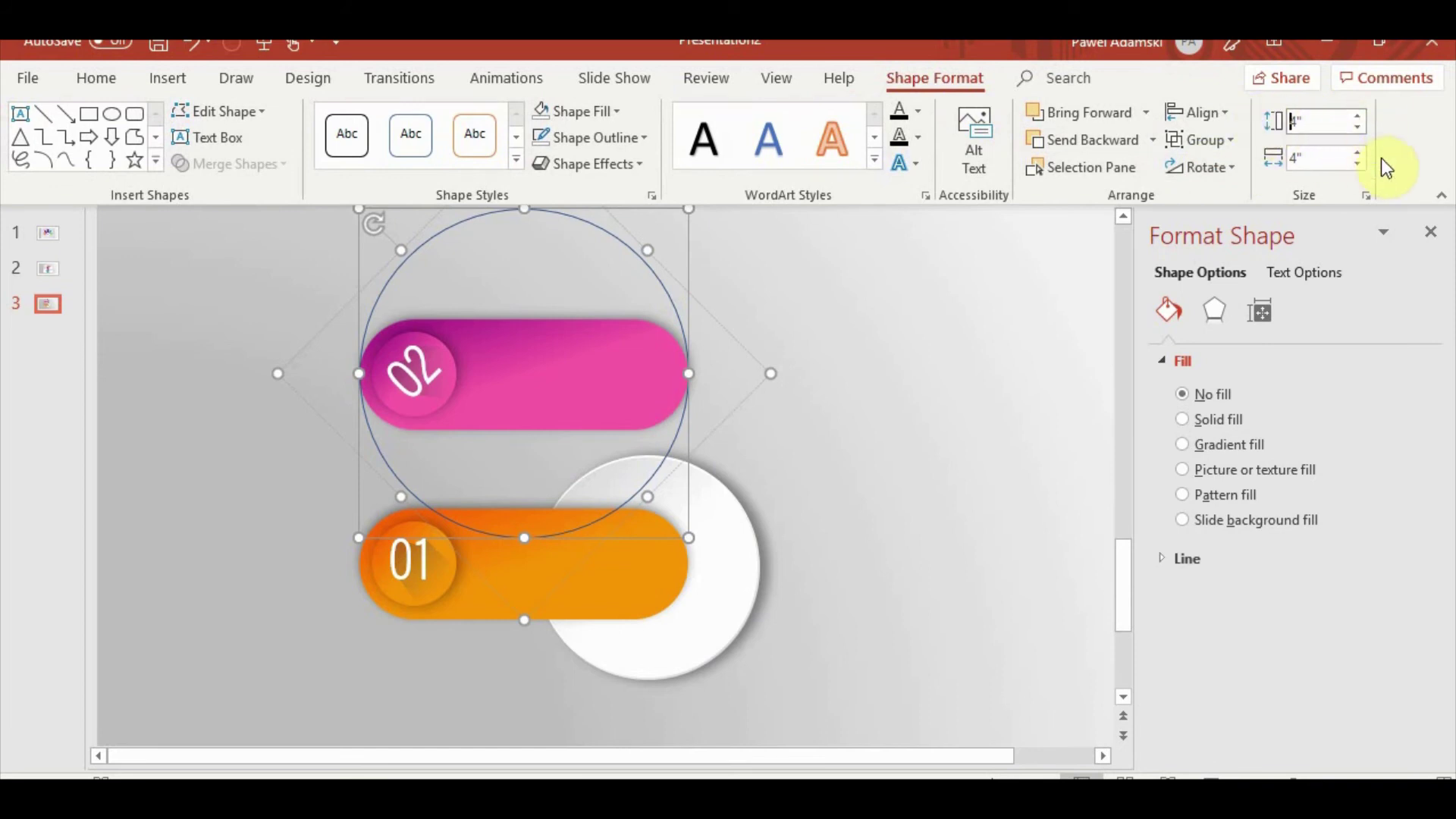
double_click(1324, 121)
text(8)
click(1335, 161)
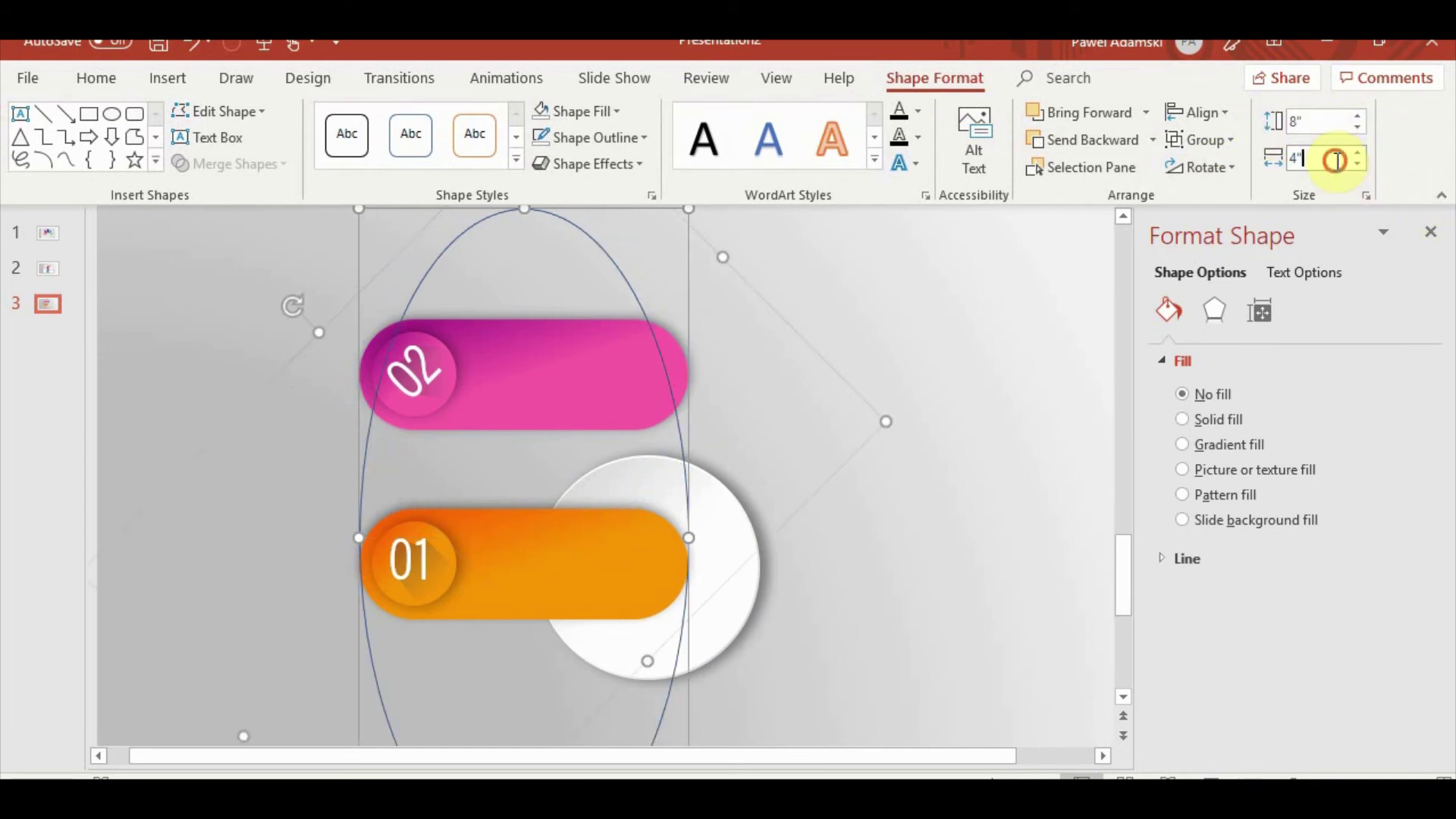
double_click(1296, 159)
text(8)
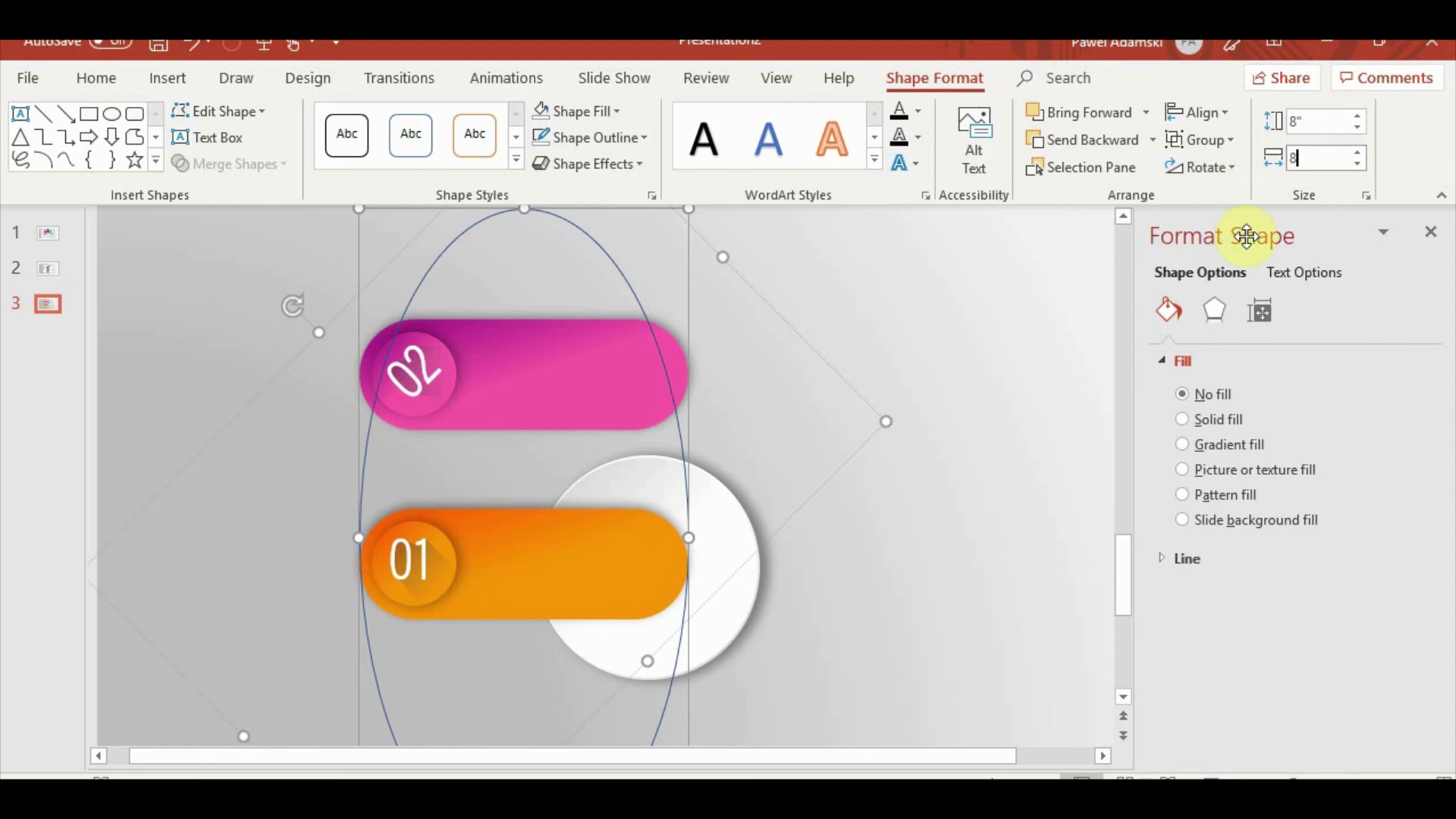
click(1246, 235)
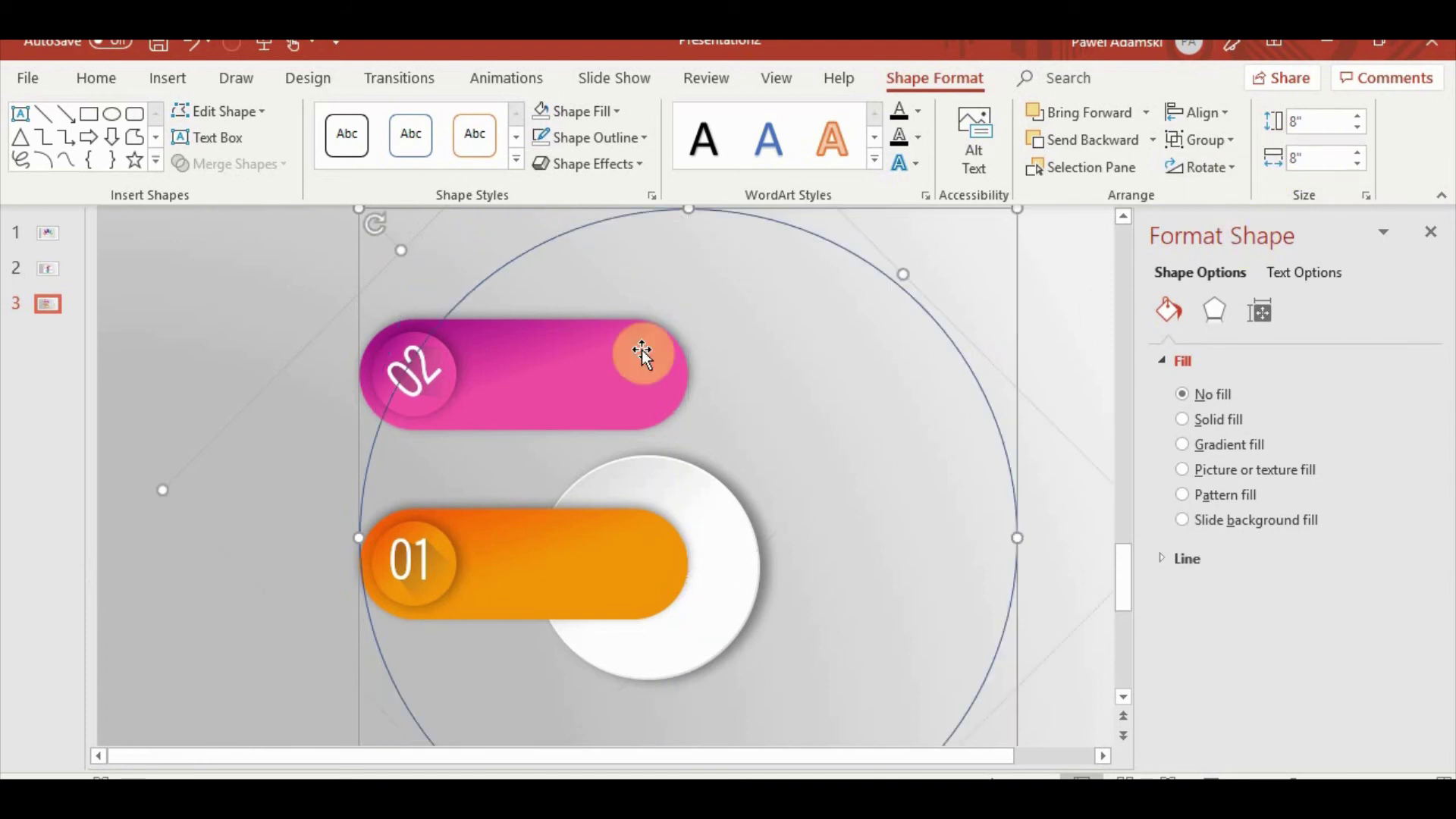
scroll(944, 302, down, 2)
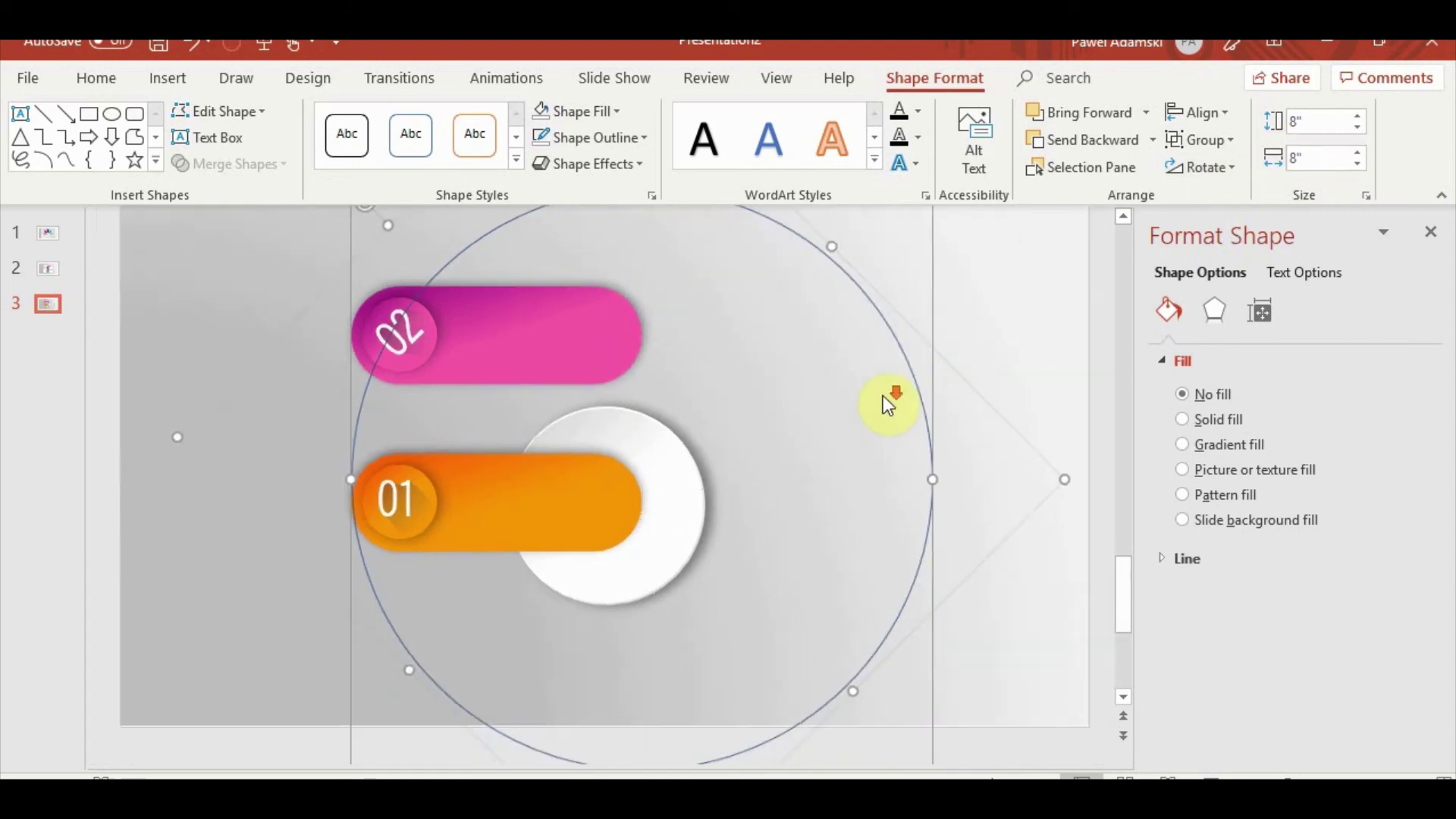
scroll(888, 400, down, 2)
mouse_move(812, 377)
mouse_down()
mouse_move(860, 366)
mouse_move(810, 287)
mouse_up()
Move the outline circle and 02 pill onto the 01 pill, tilting 02 to a steep diagonal
click(523, 429)
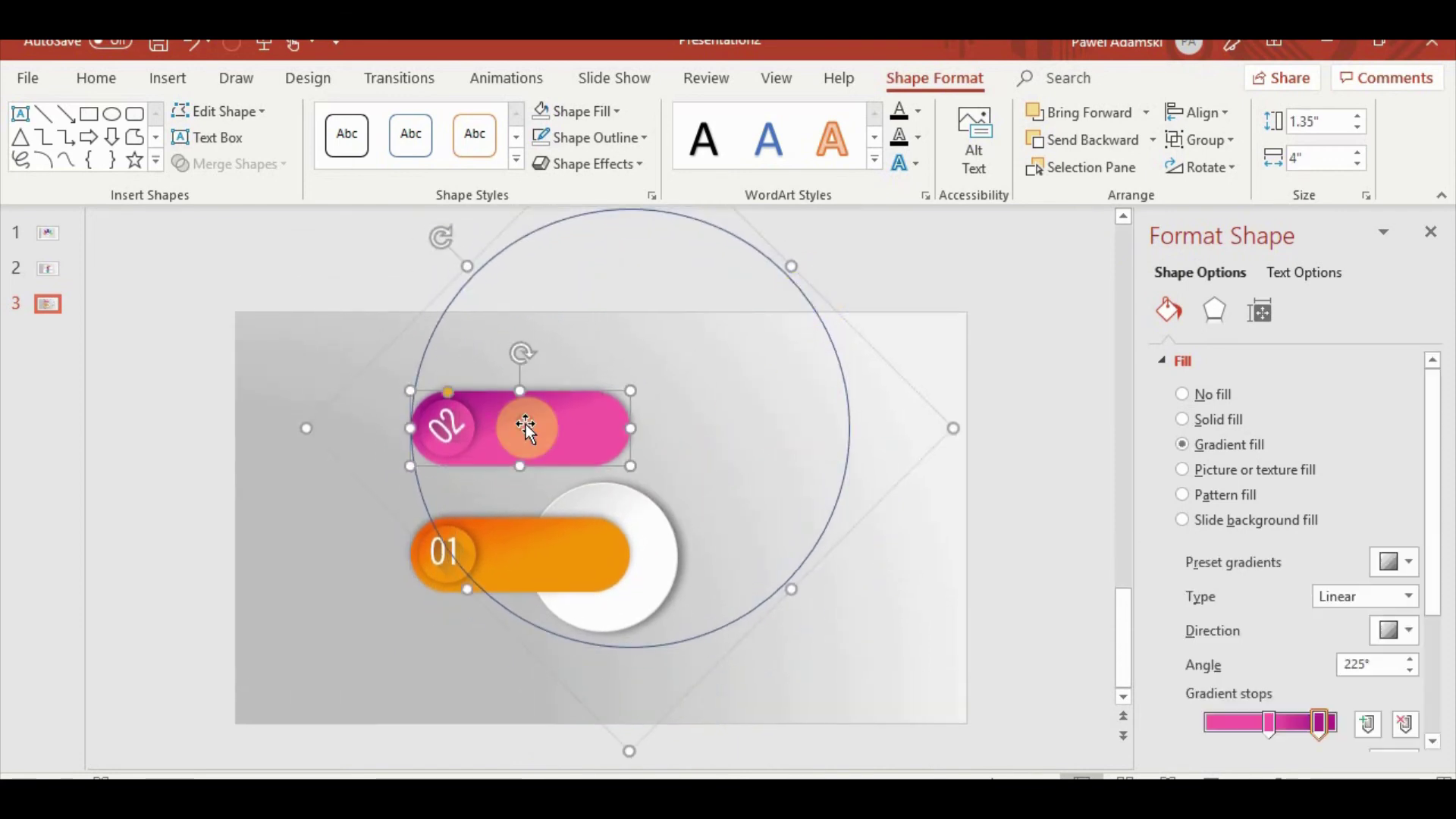
click(605, 210)
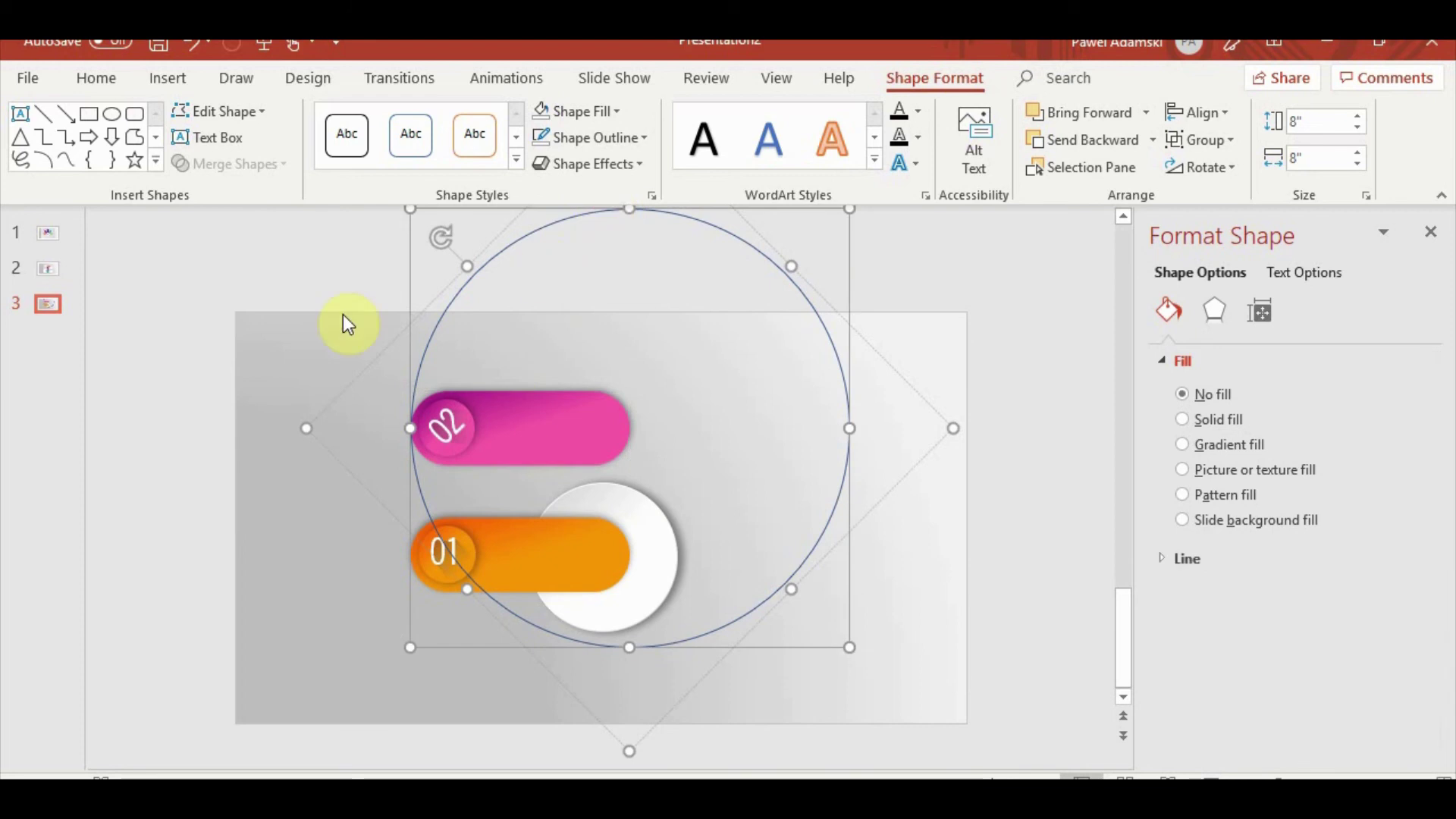
click(343, 314)
click(474, 281)
mouse_move(473, 283)
mouse_down()
mouse_move(463, 407)
mouse_move(480, 403)
mouse_up()
mouse_move(439, 351)
mouse_down()
mouse_move(546, 283)
mouse_move(664, 277)
mouse_move(606, 284)
mouse_move(637, 274)
mouse_up()
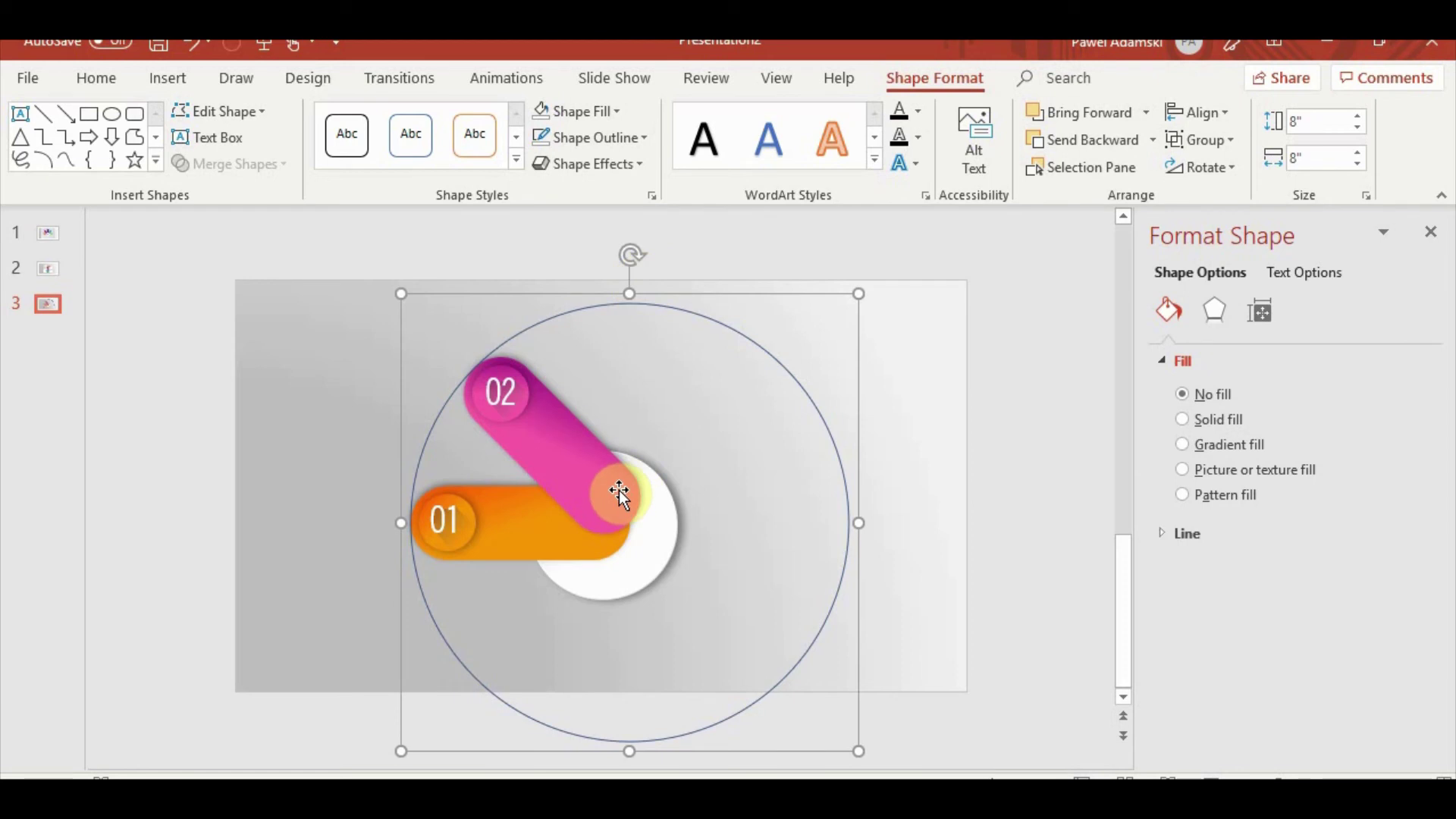
drag(631, 254, 473, 360)
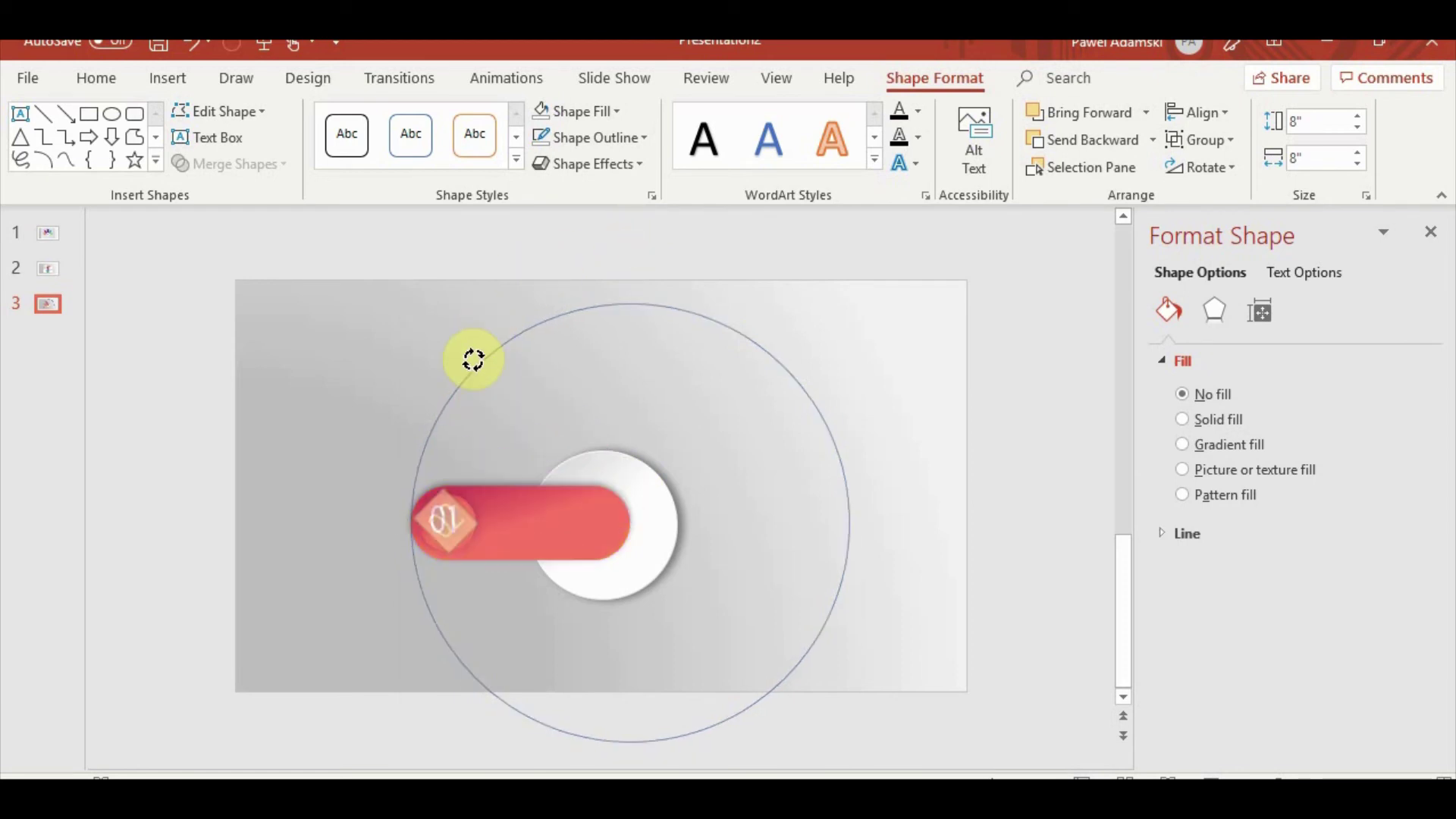
drag(473, 359, 615, 290)
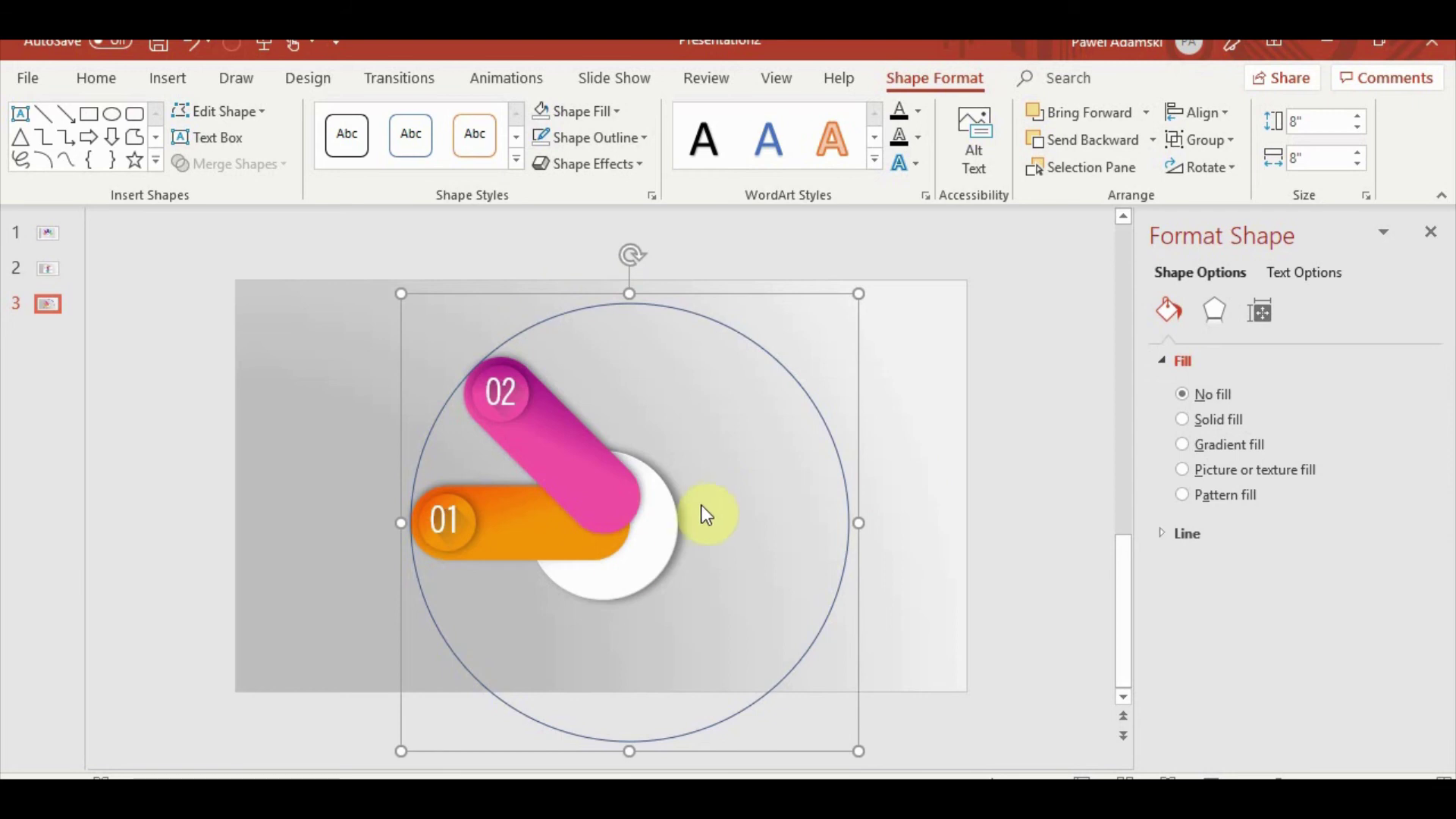
Shift the white centre circle slightly right beneath the pills' ends
click(626, 580)
drag(629, 577, 655, 578)
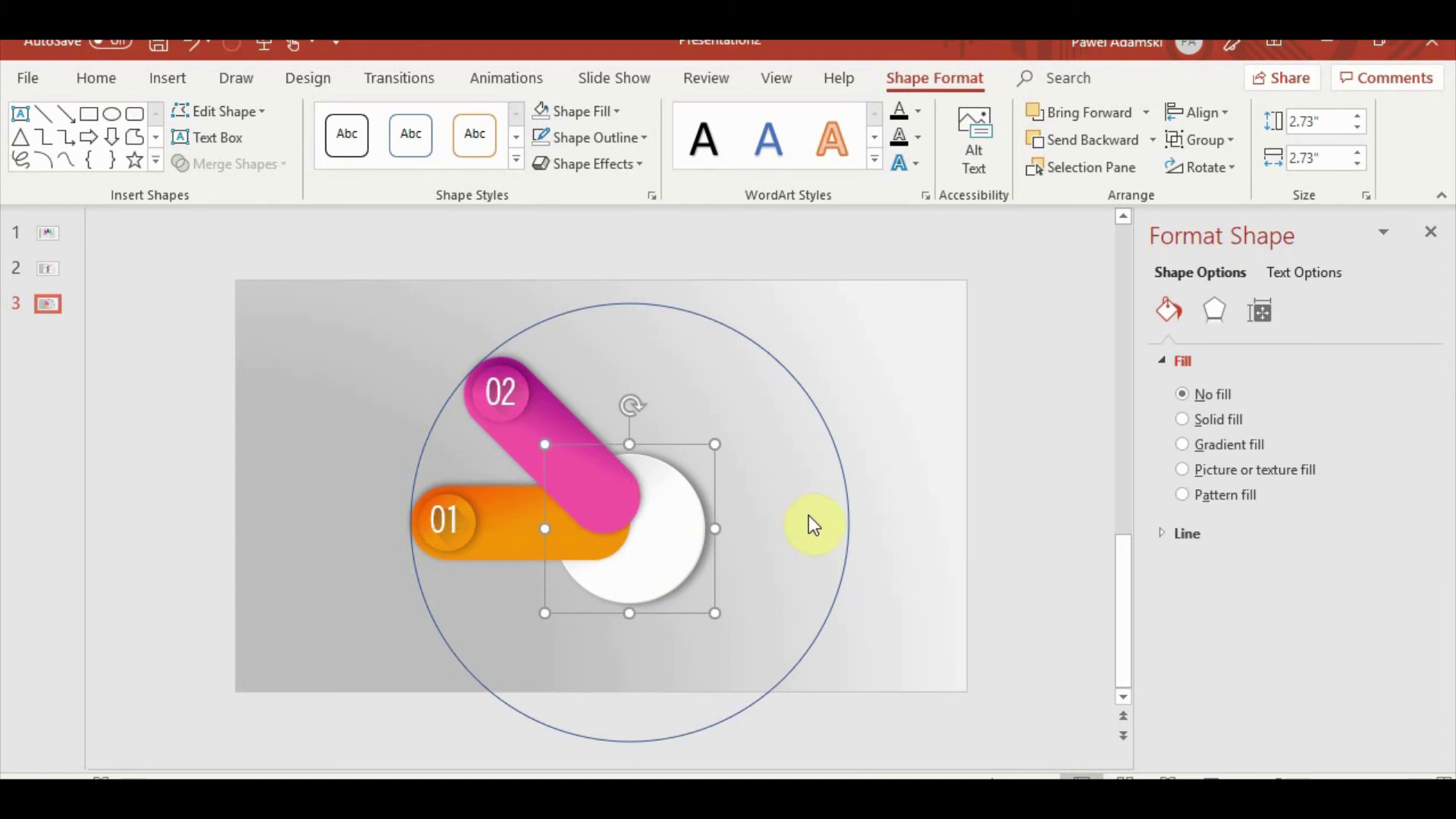
click(999, 504)
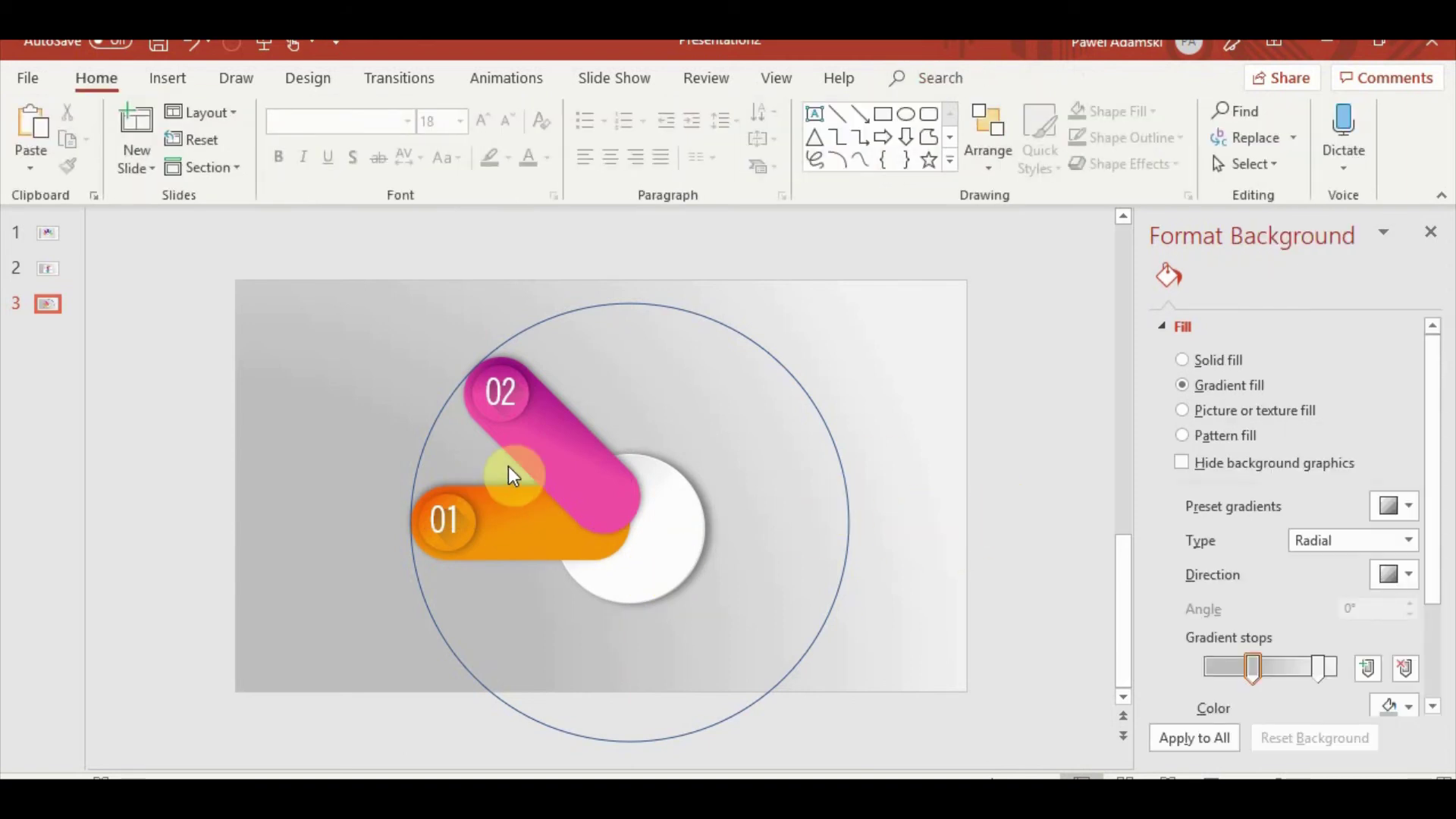
click(560, 457)
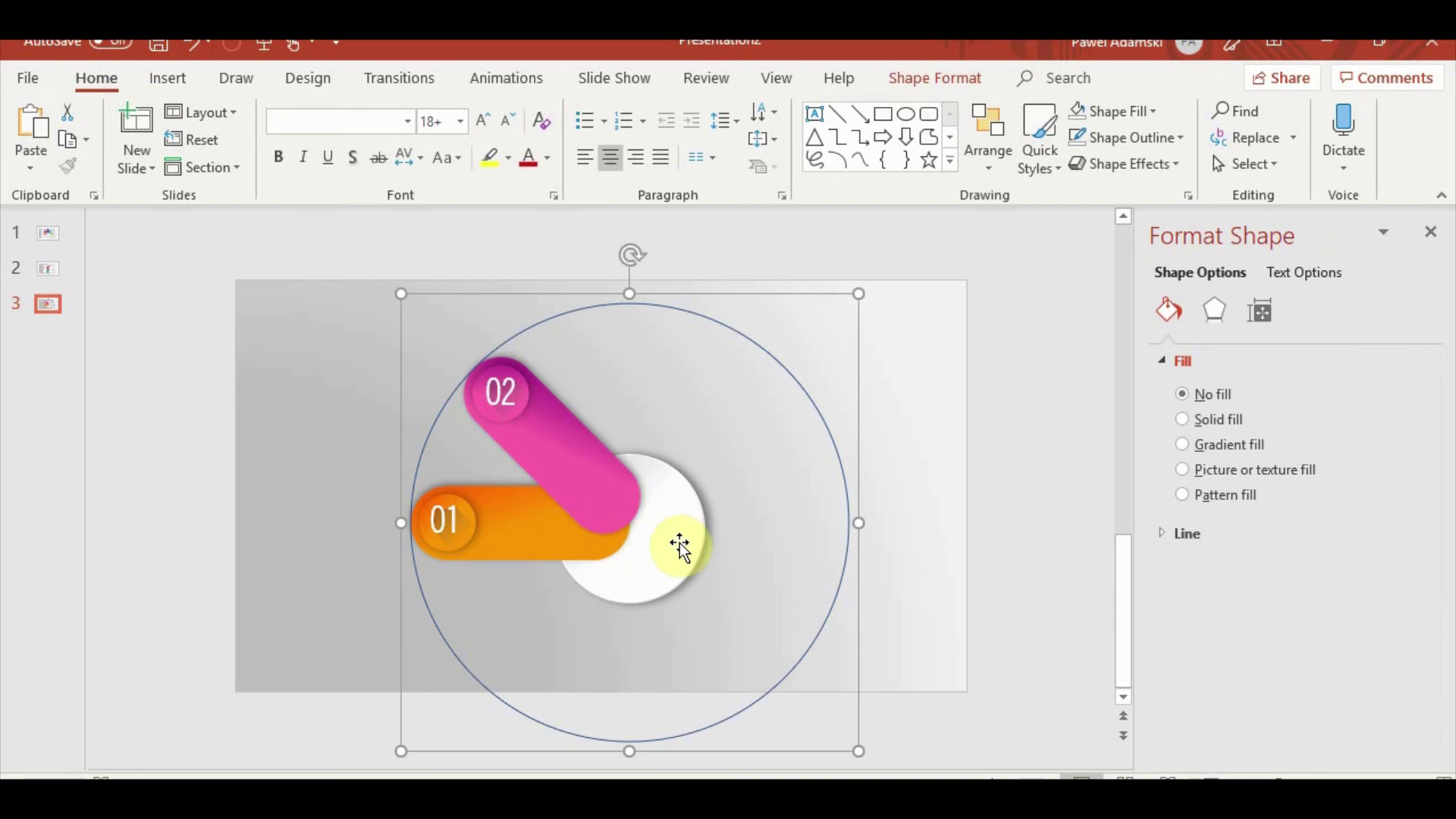
Duplicate the circle-and-pills group to the left and ungroup the copy
drag(702, 518, 215, 487)
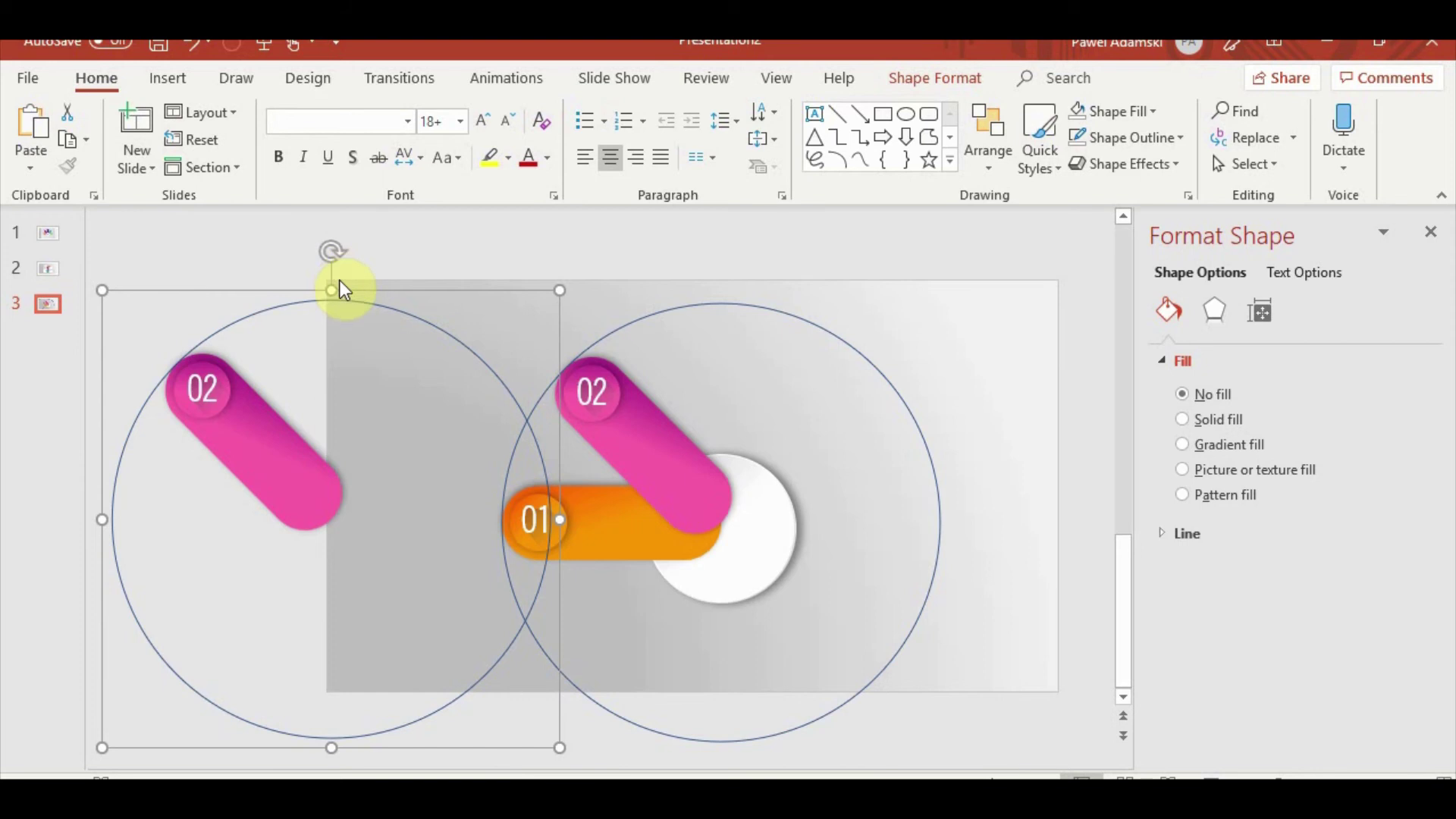
drag(333, 250, 538, 301)
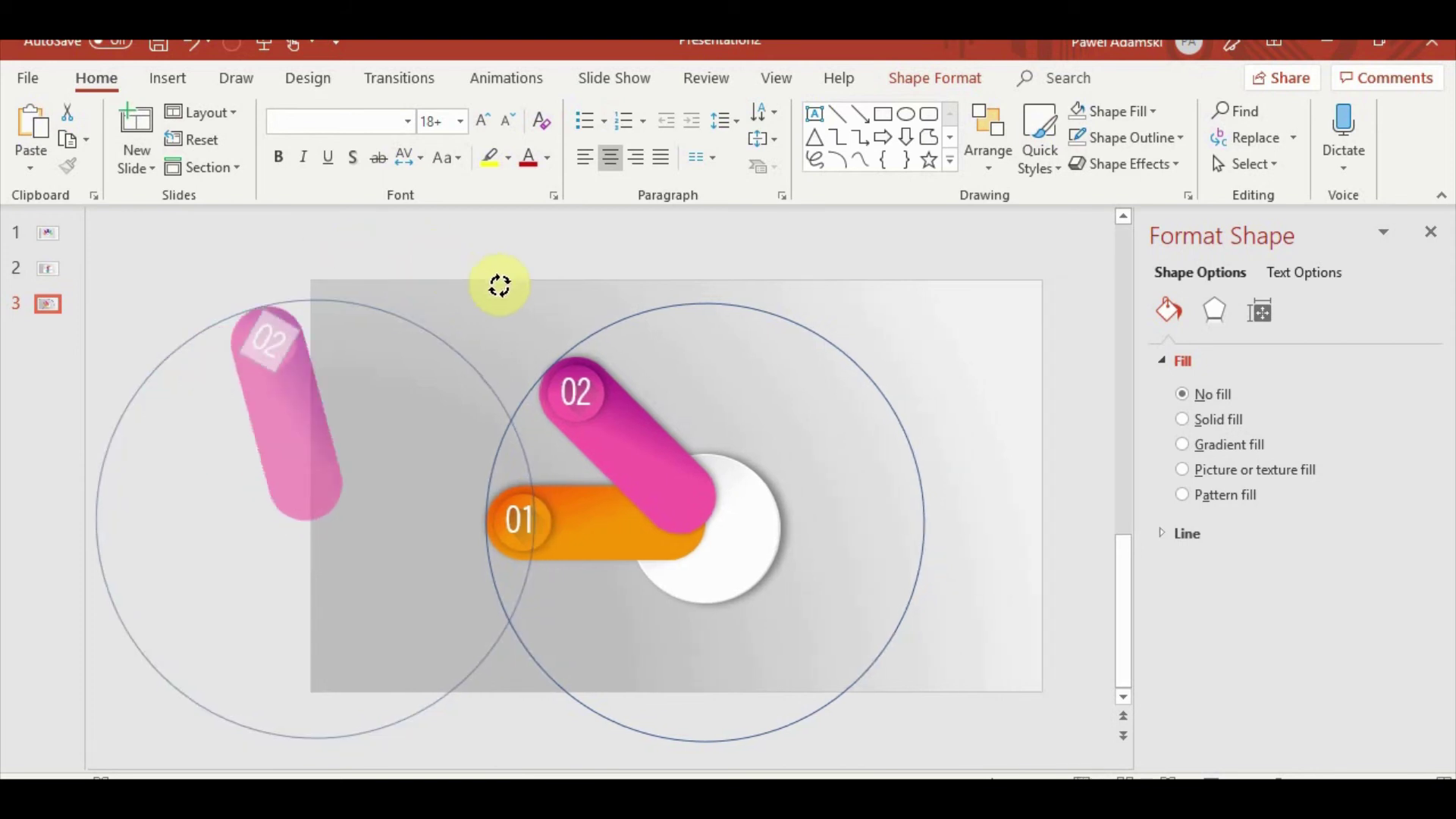
click(361, 362)
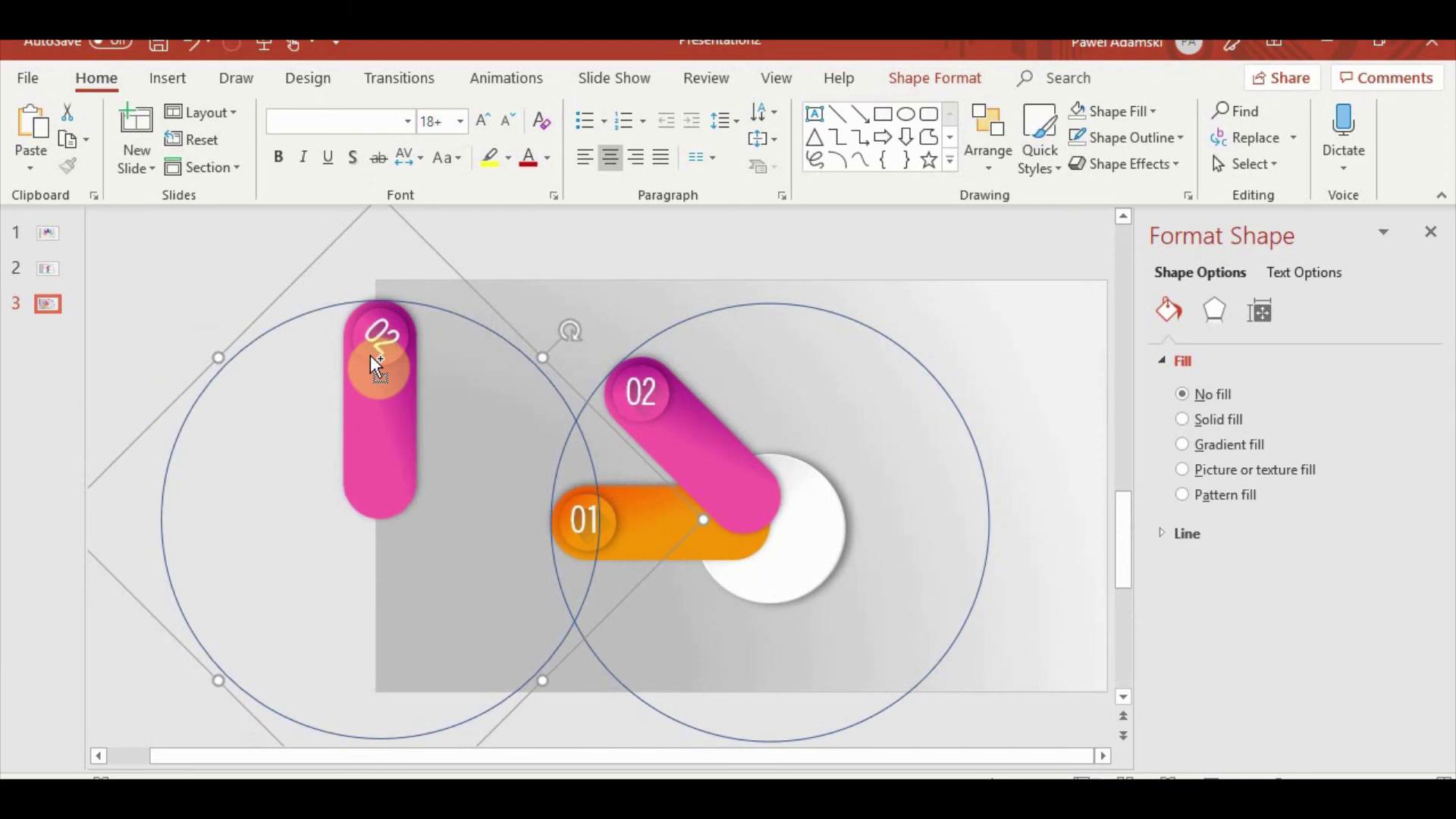
key(ctrl+z)
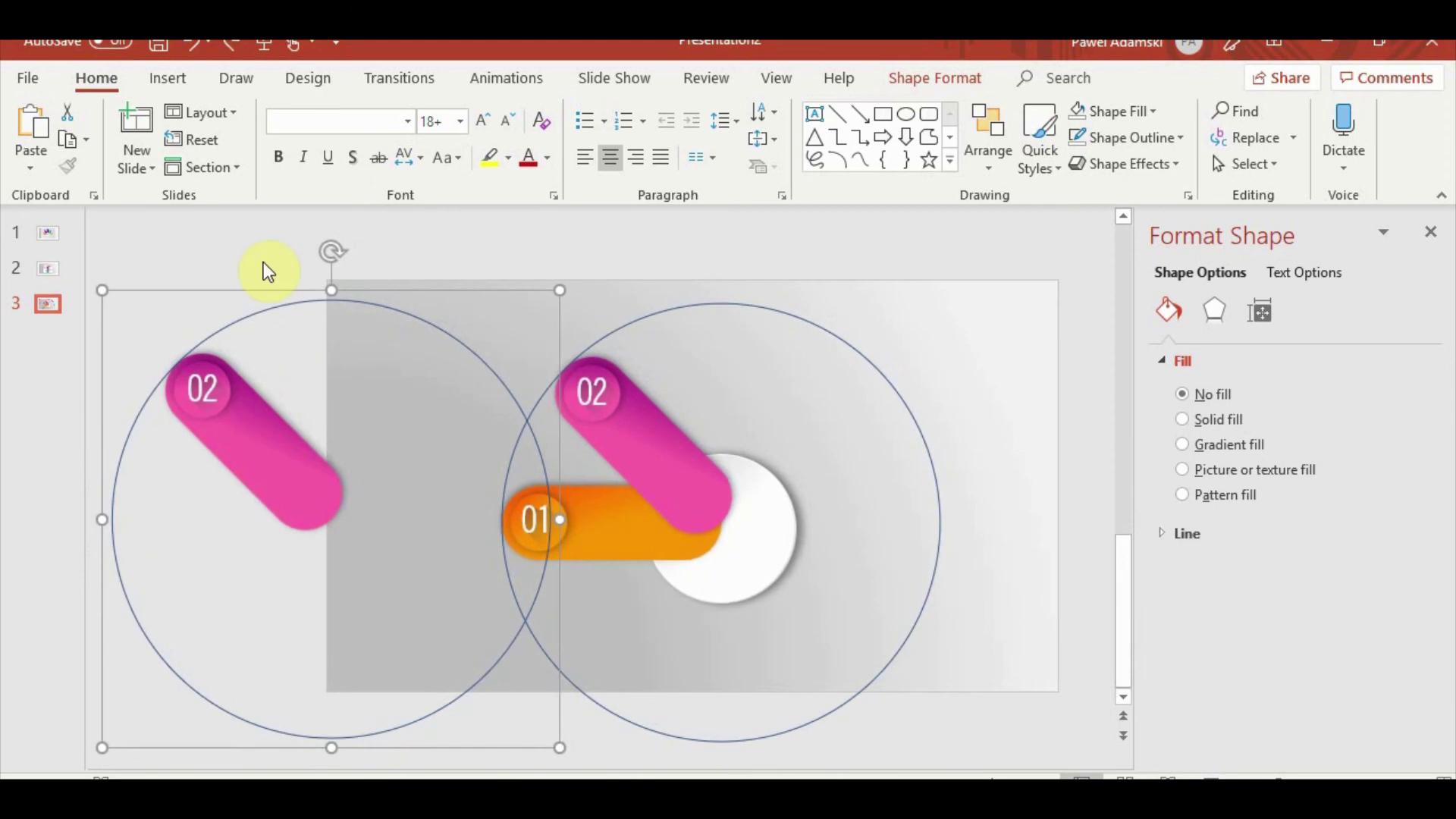
right_click(303, 308)
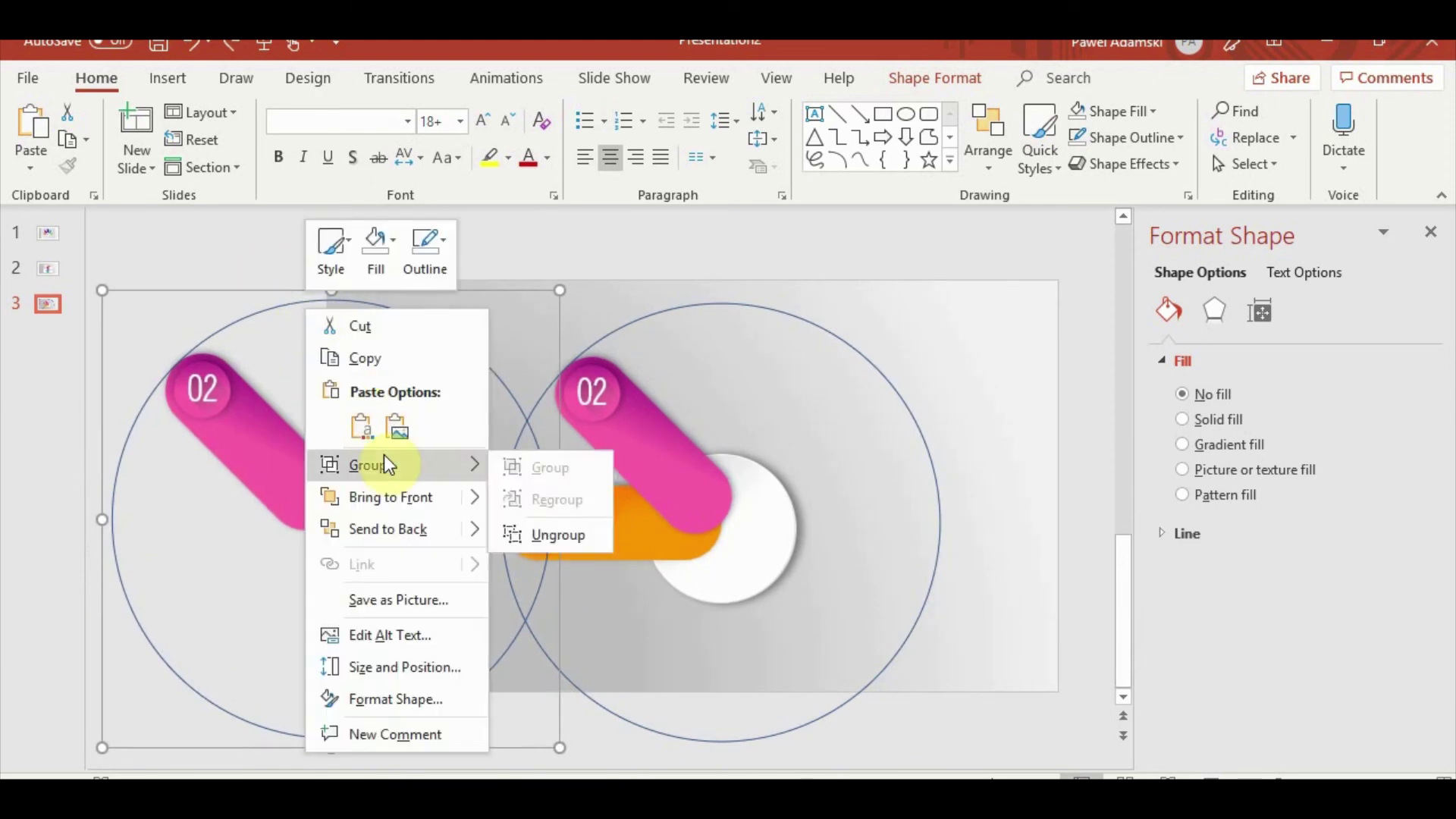
click(557, 531)
click(225, 291)
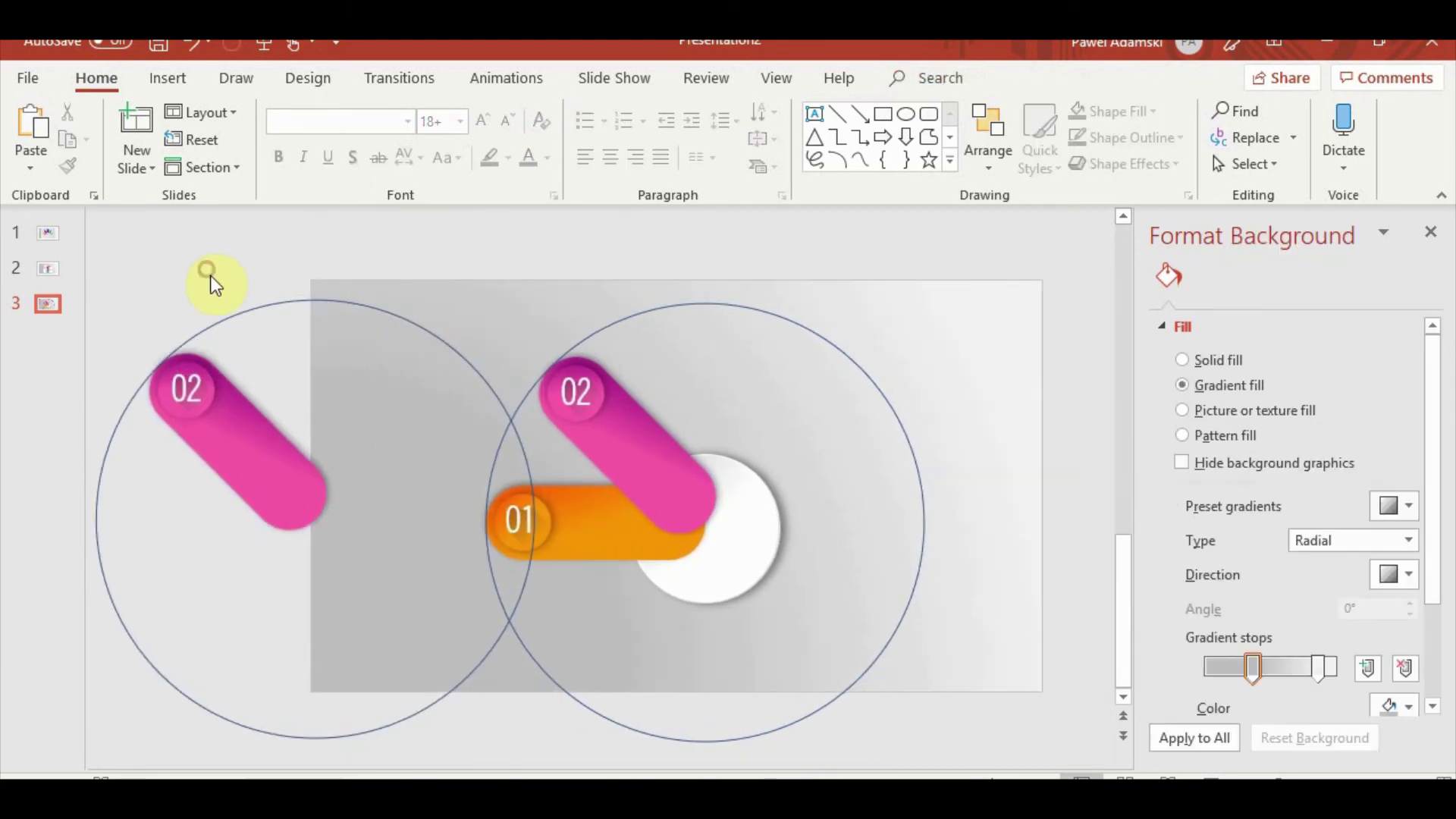
Group the left circle with the pink pill, rotate it upright, and move its 02 badge aside
click(295, 313)
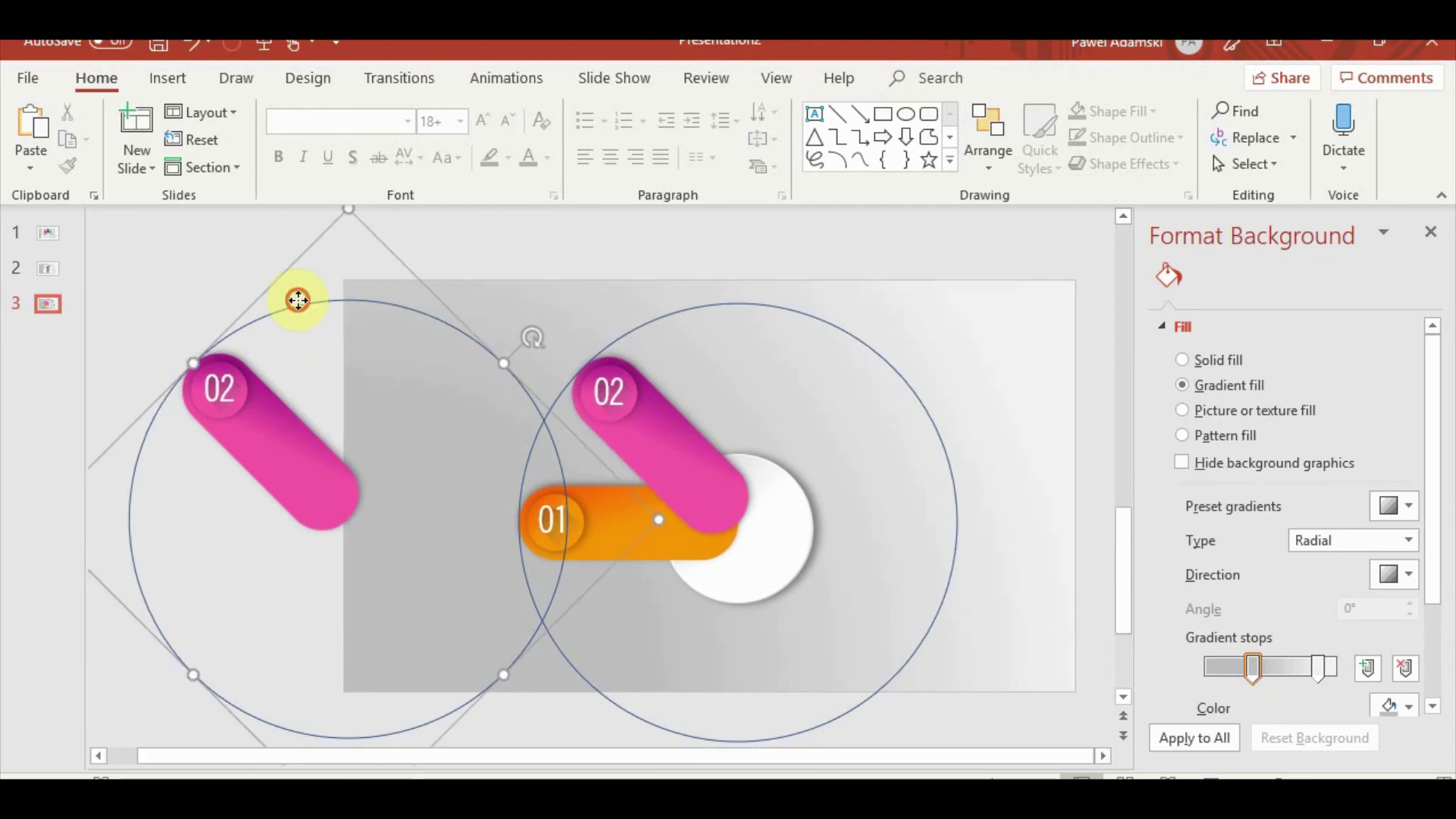
shift+click(324, 445)
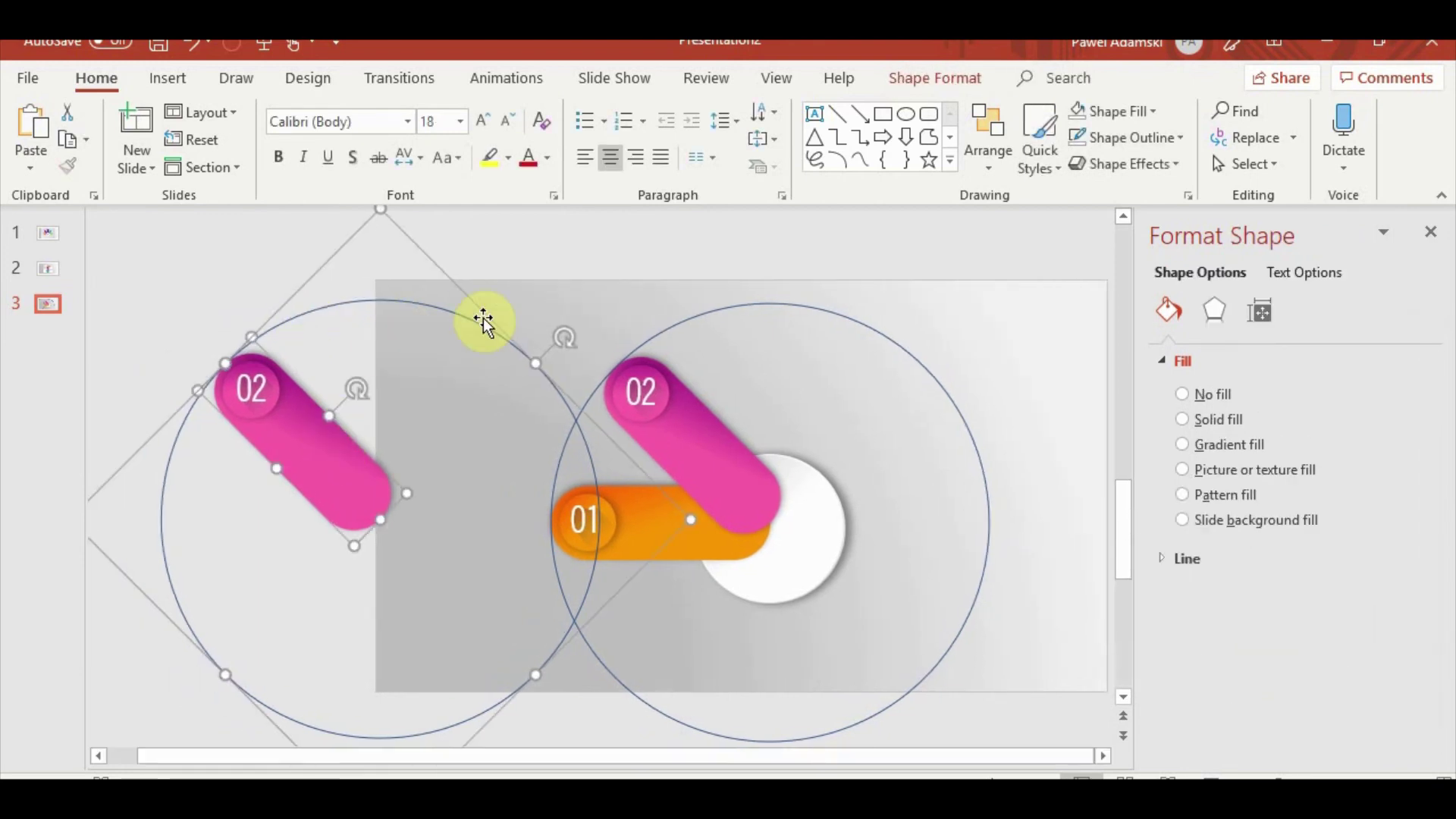
key(ctrl+g)
drag(330, 253, 539, 298)
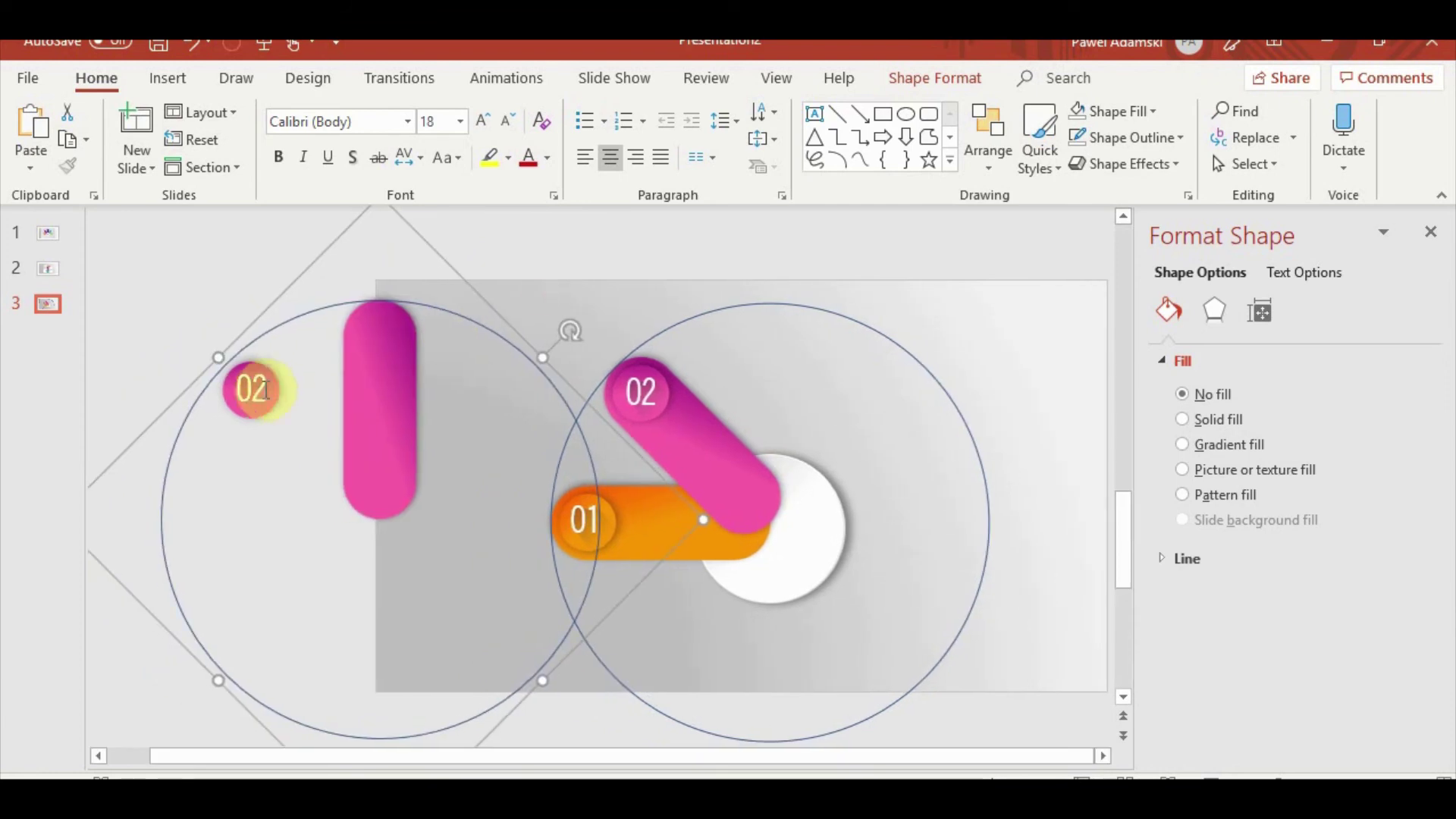
click(265, 369)
click(185, 387)
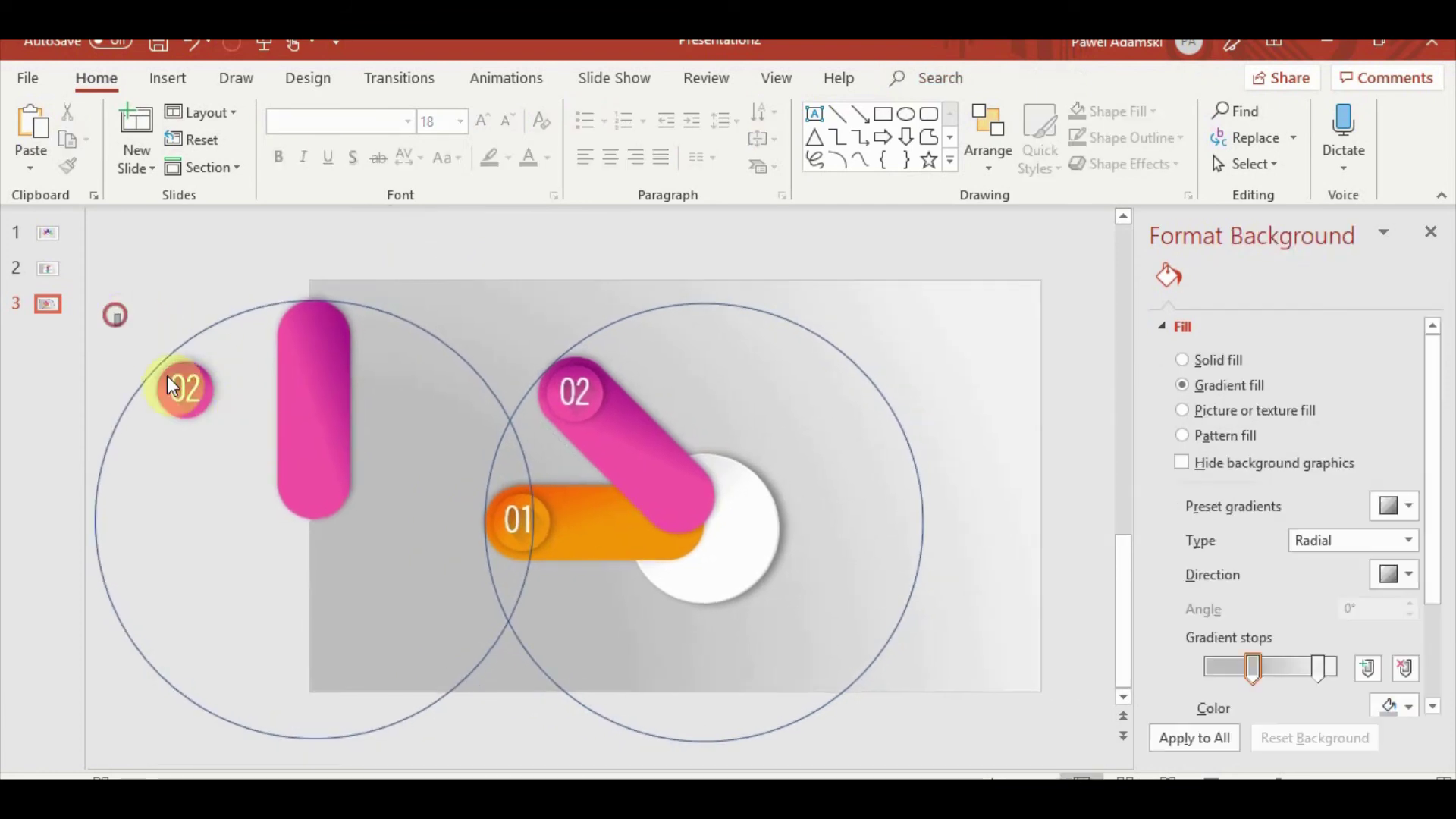
drag(191, 469, 185, 363)
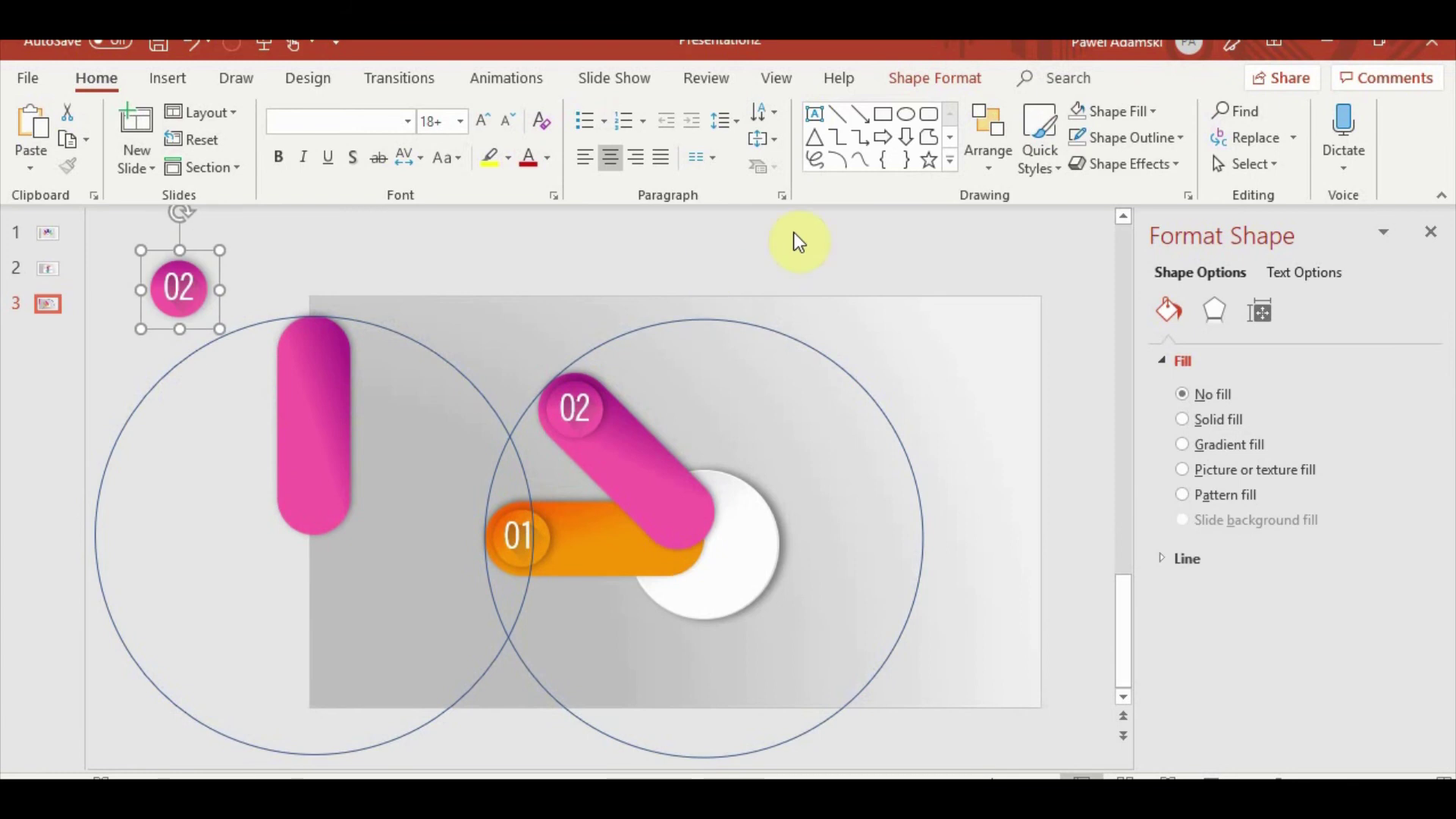
Bring the 02 badge to front, place it on the upright pill, and relabel it 03
click(988, 156)
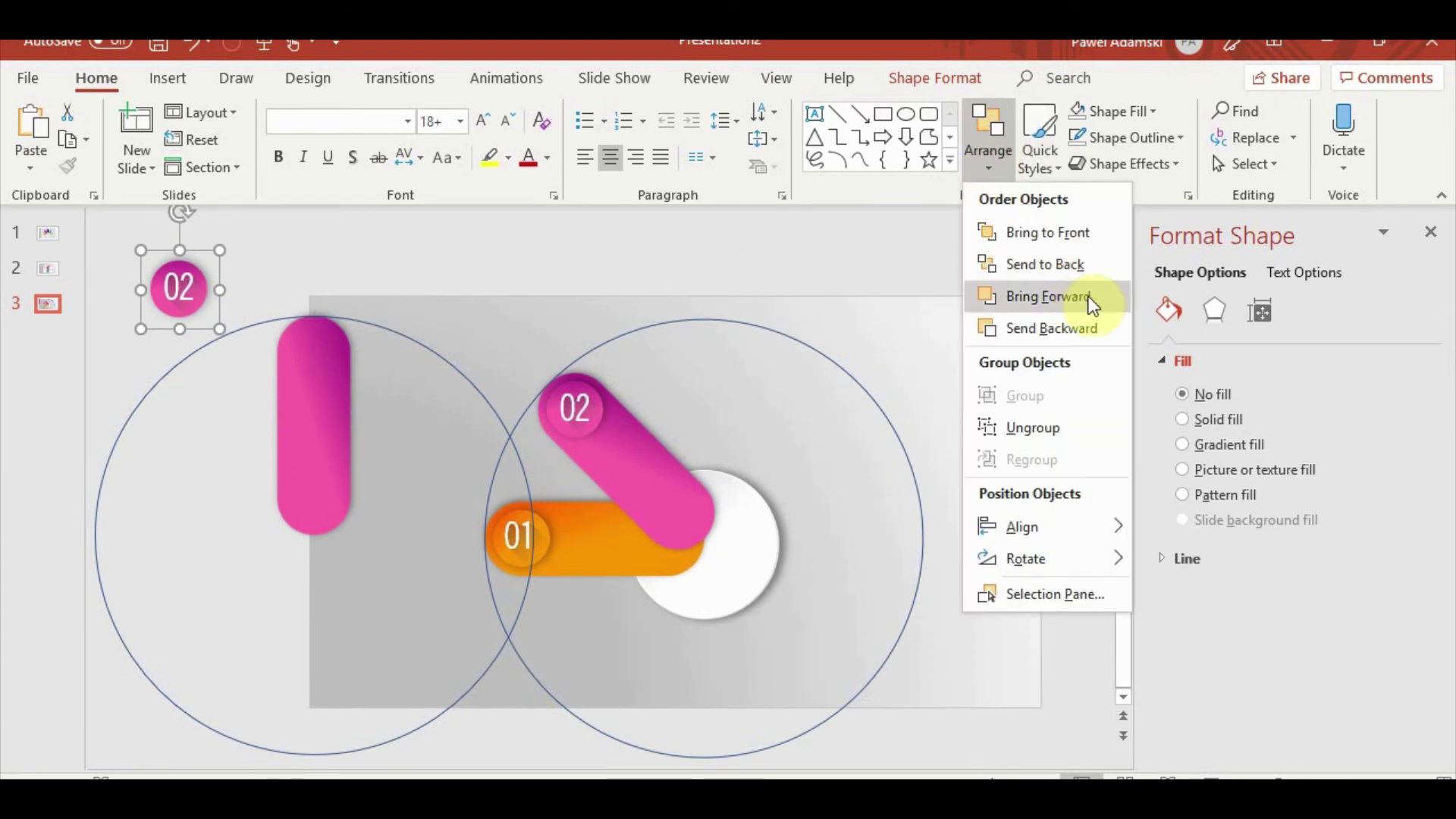
click(1077, 232)
drag(201, 328, 335, 374)
ctrl+scroll(341, 379, up, 5)
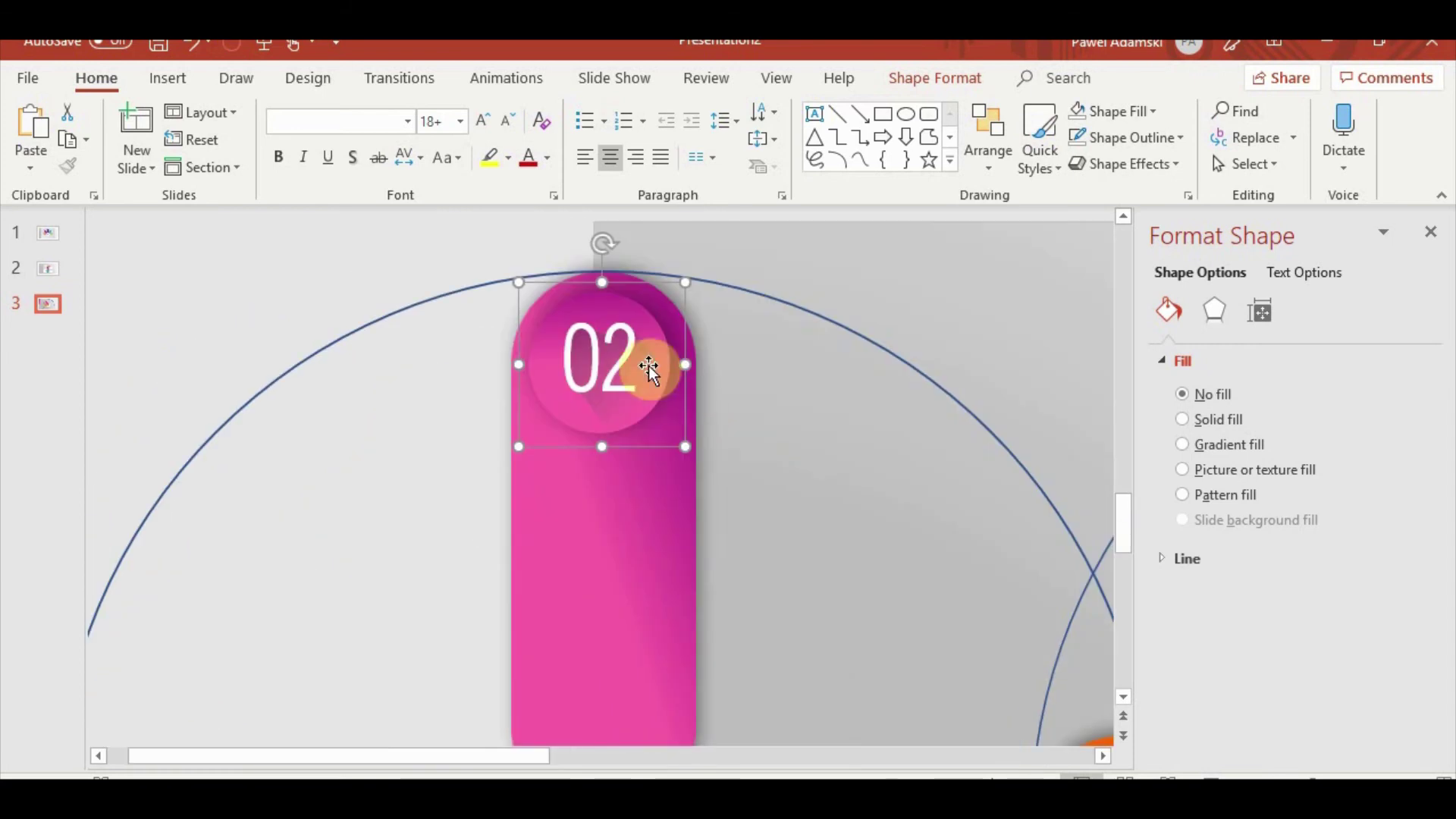
click(625, 359)
double_click(616, 361)
text(3)
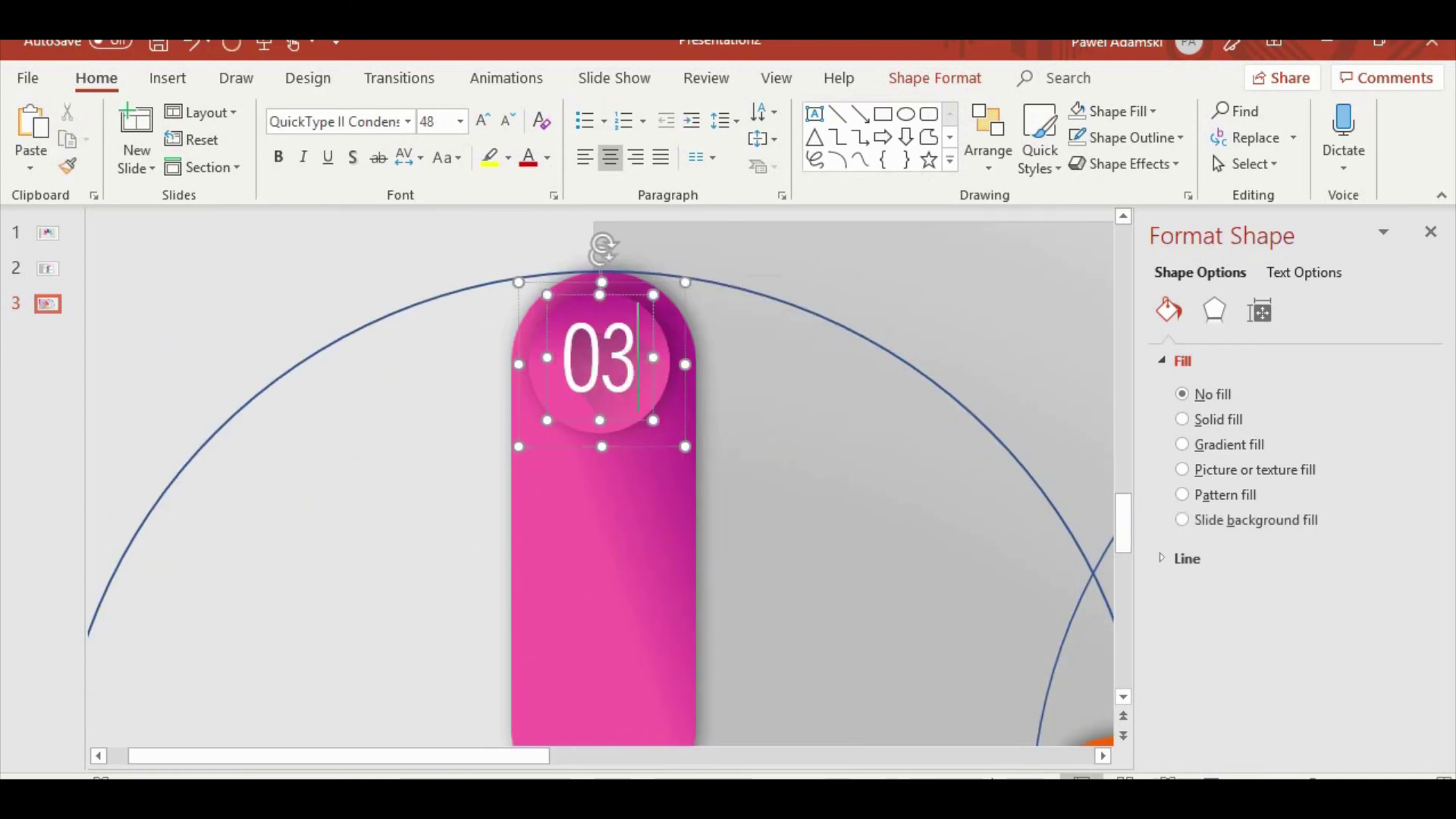
Reshape the shadow shape behind the 03 number by dragging one of its edit points
ctrl+scroll(638, 380, up, 5)
click(713, 512)
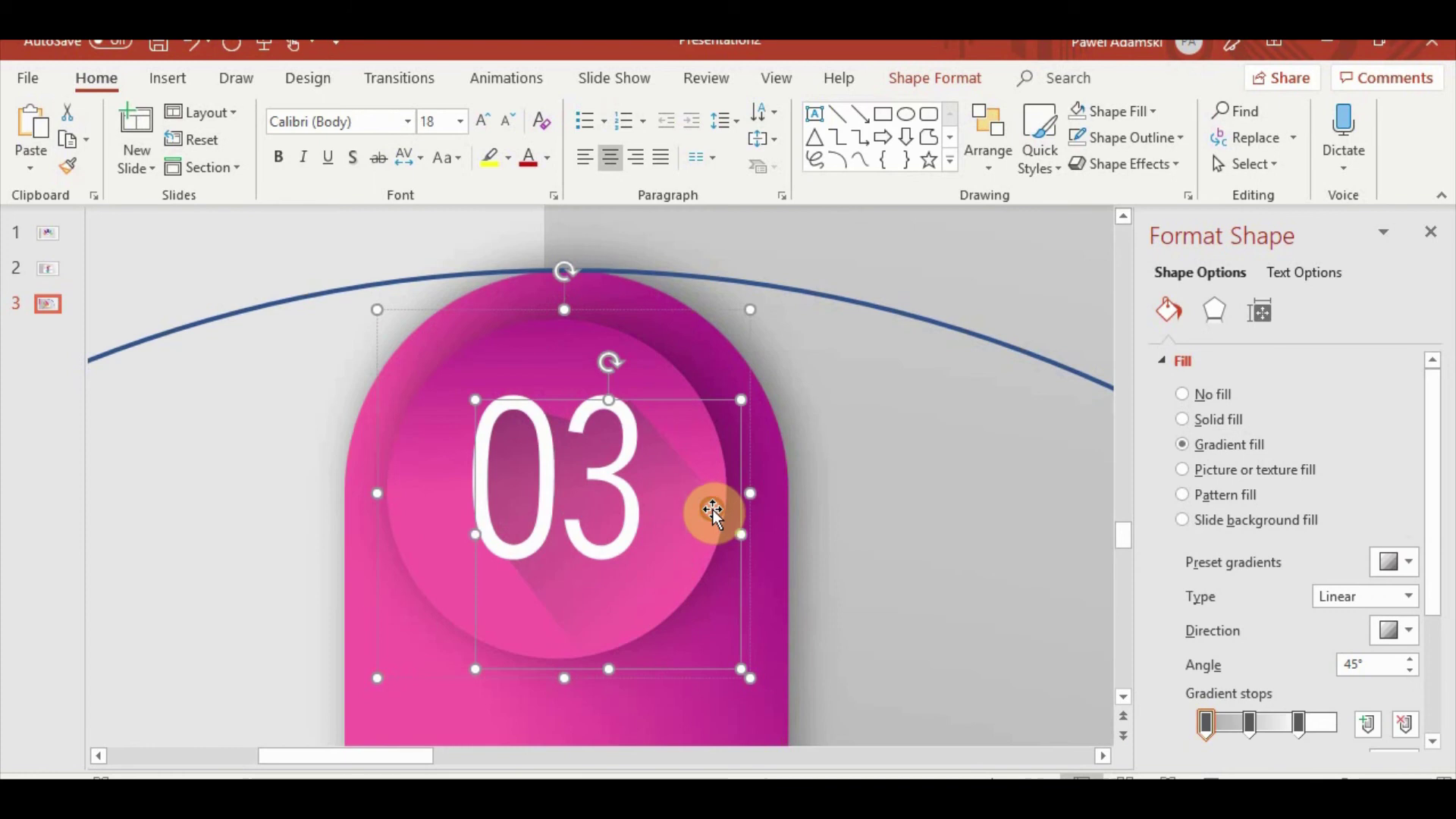
click(935, 78)
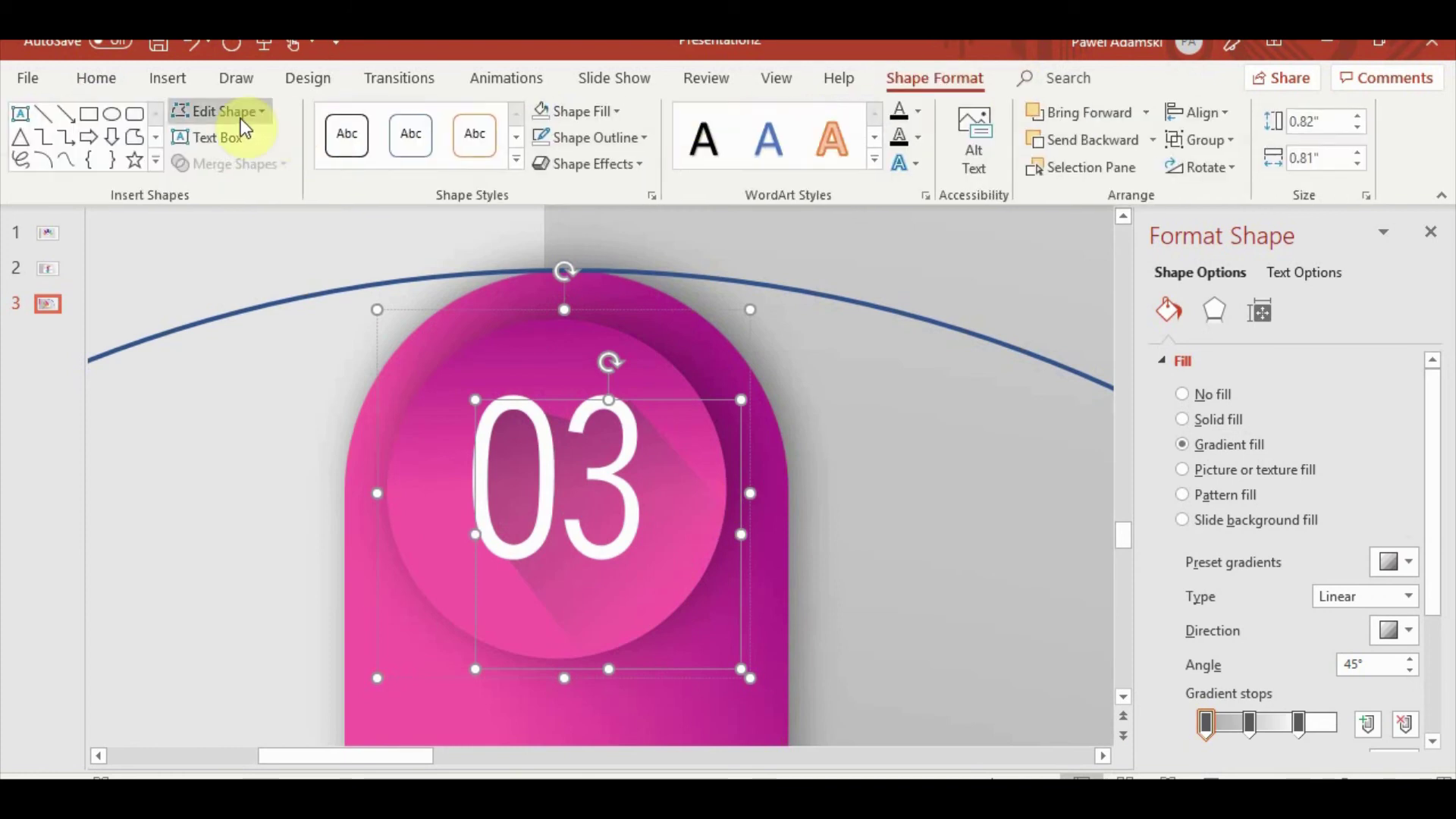
click(174, 114)
click(195, 177)
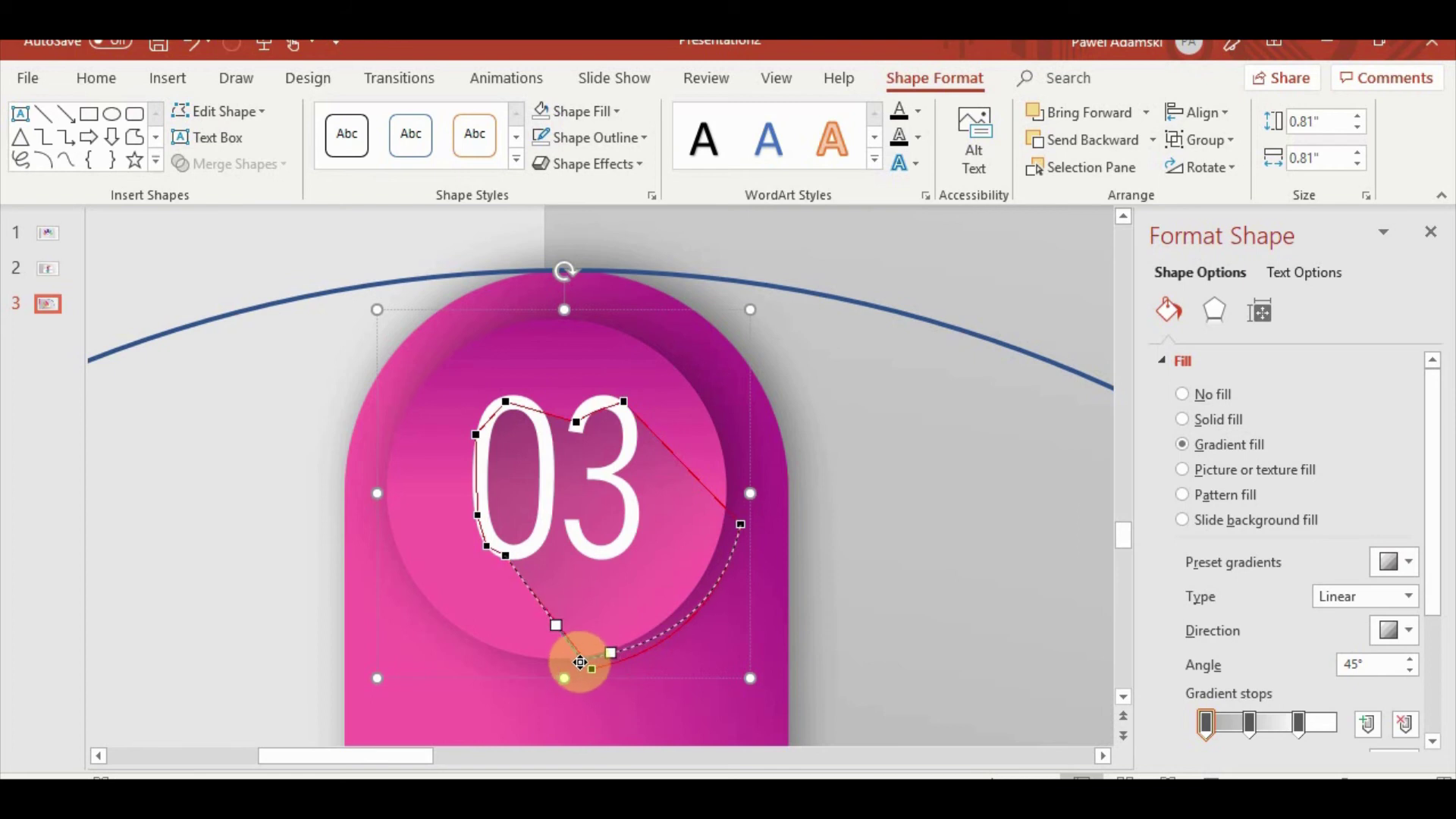
drag(587, 669, 726, 514)
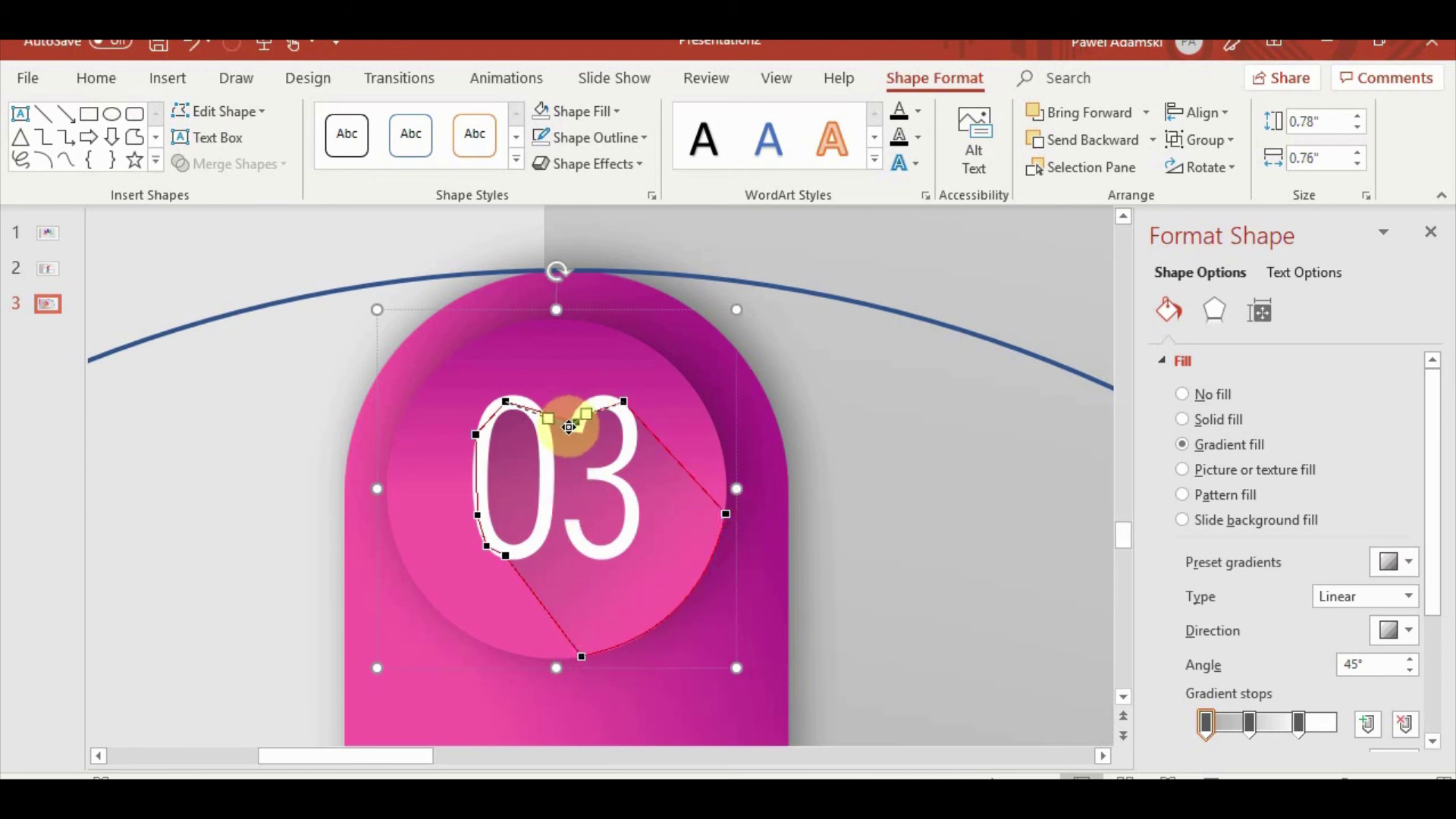
click(228, 527)
scroll(298, 507, down, 2)
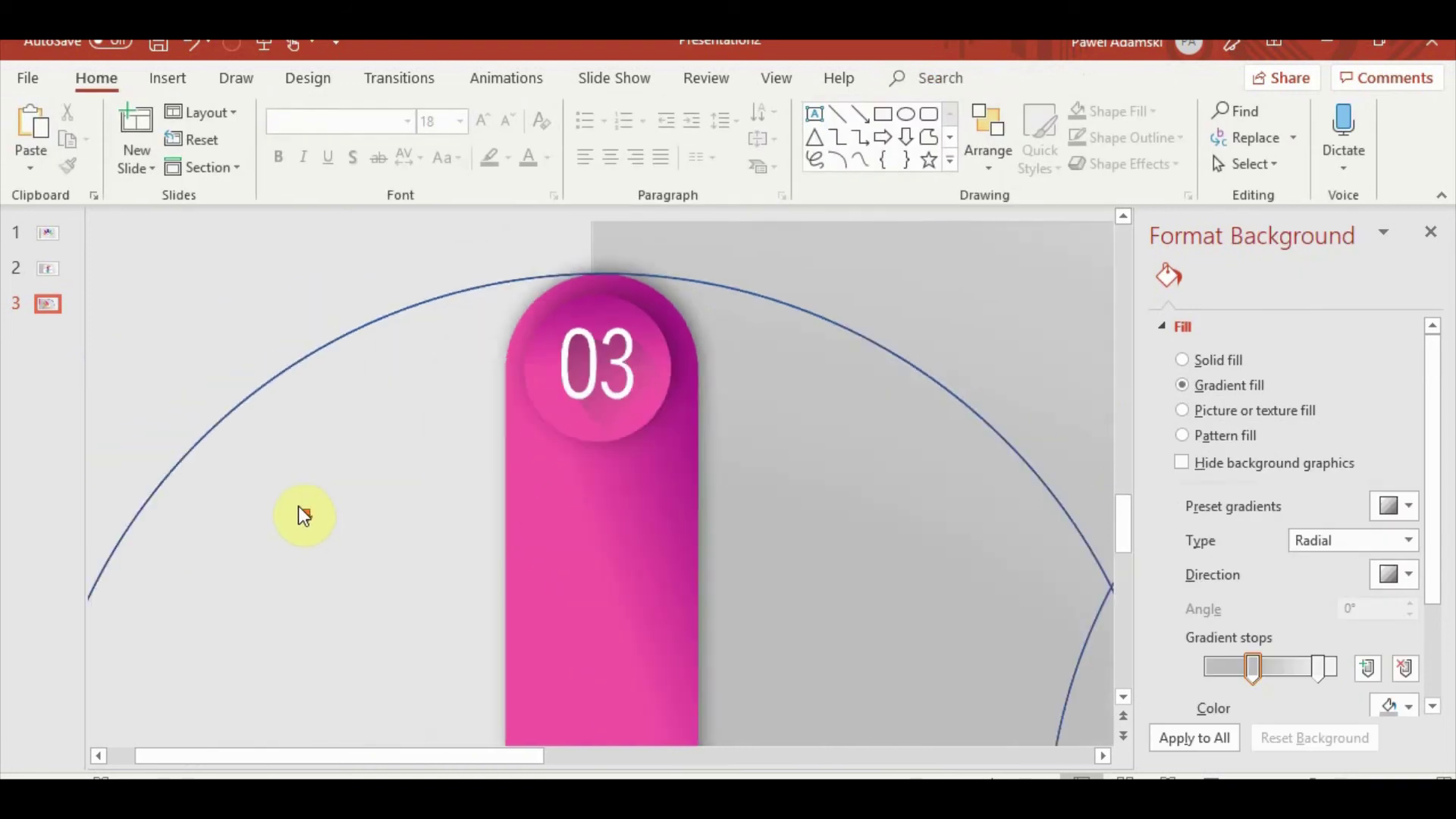
scroll(485, 443, down, 2)
Ungroup the upright pill and give it the purple gradient from slide 2's step 03 shape
click(390, 434)
right_click(412, 442)
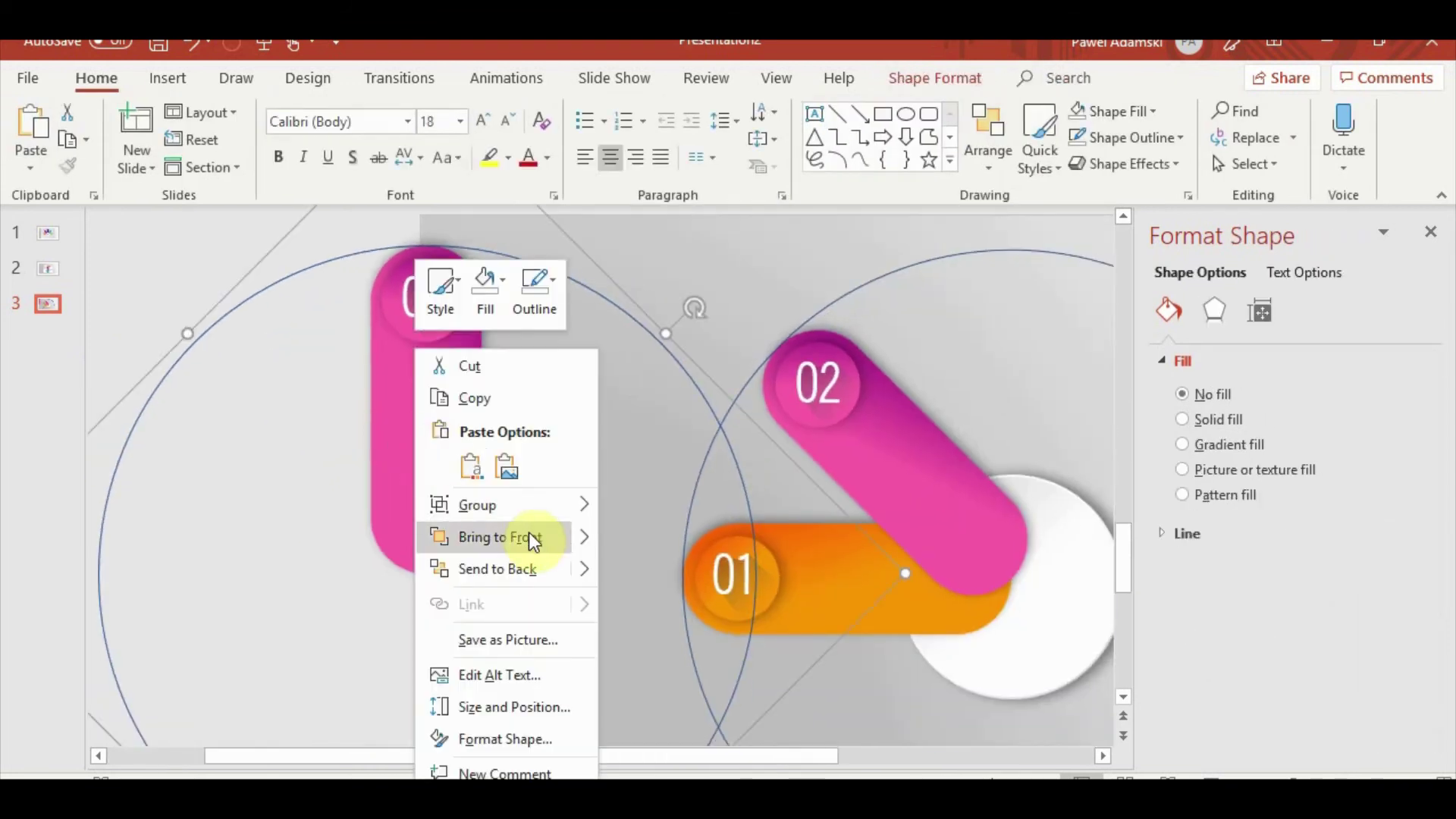
click(684, 577)
click(47, 270)
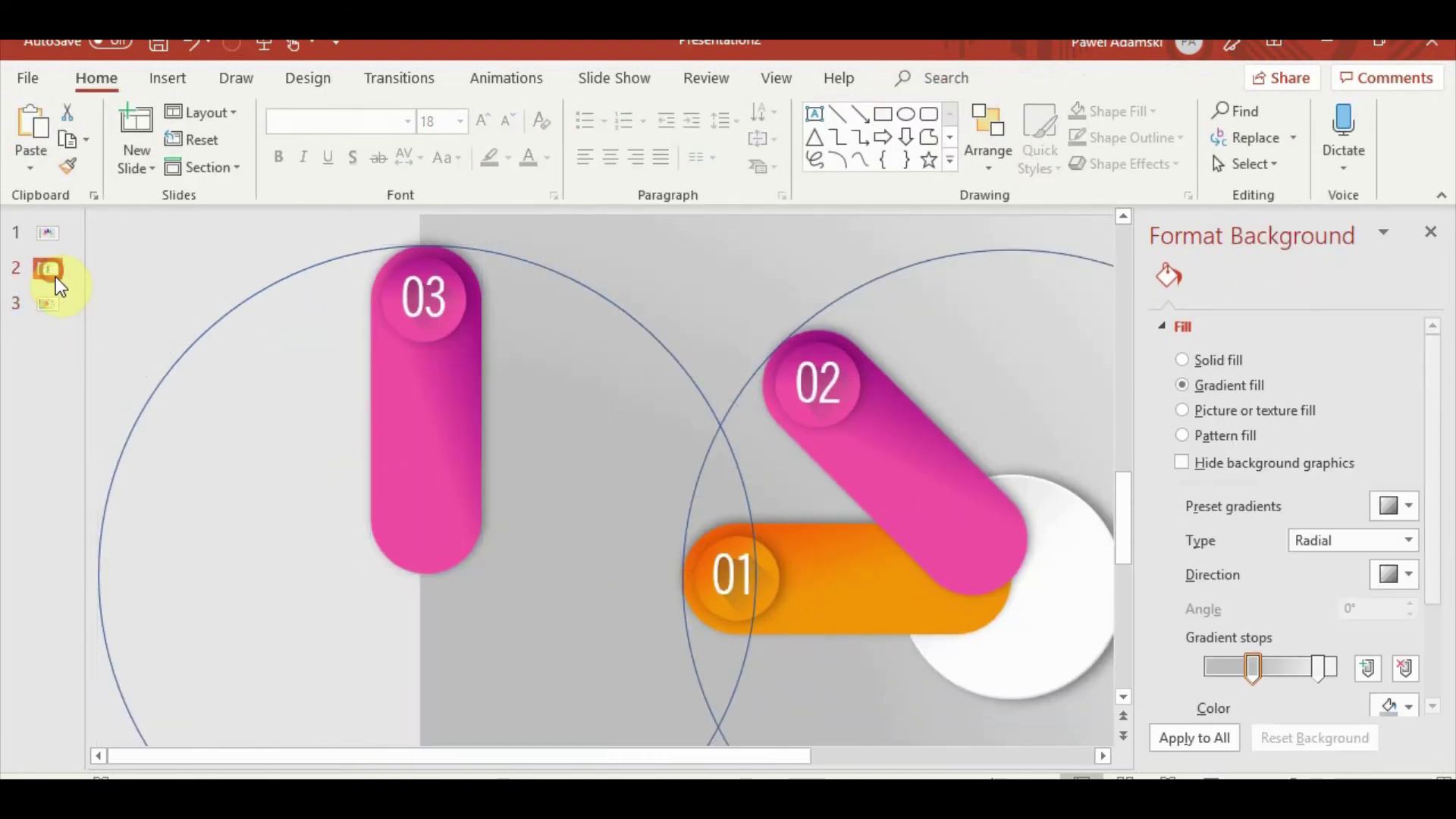
click(607, 559)
click(660, 561)
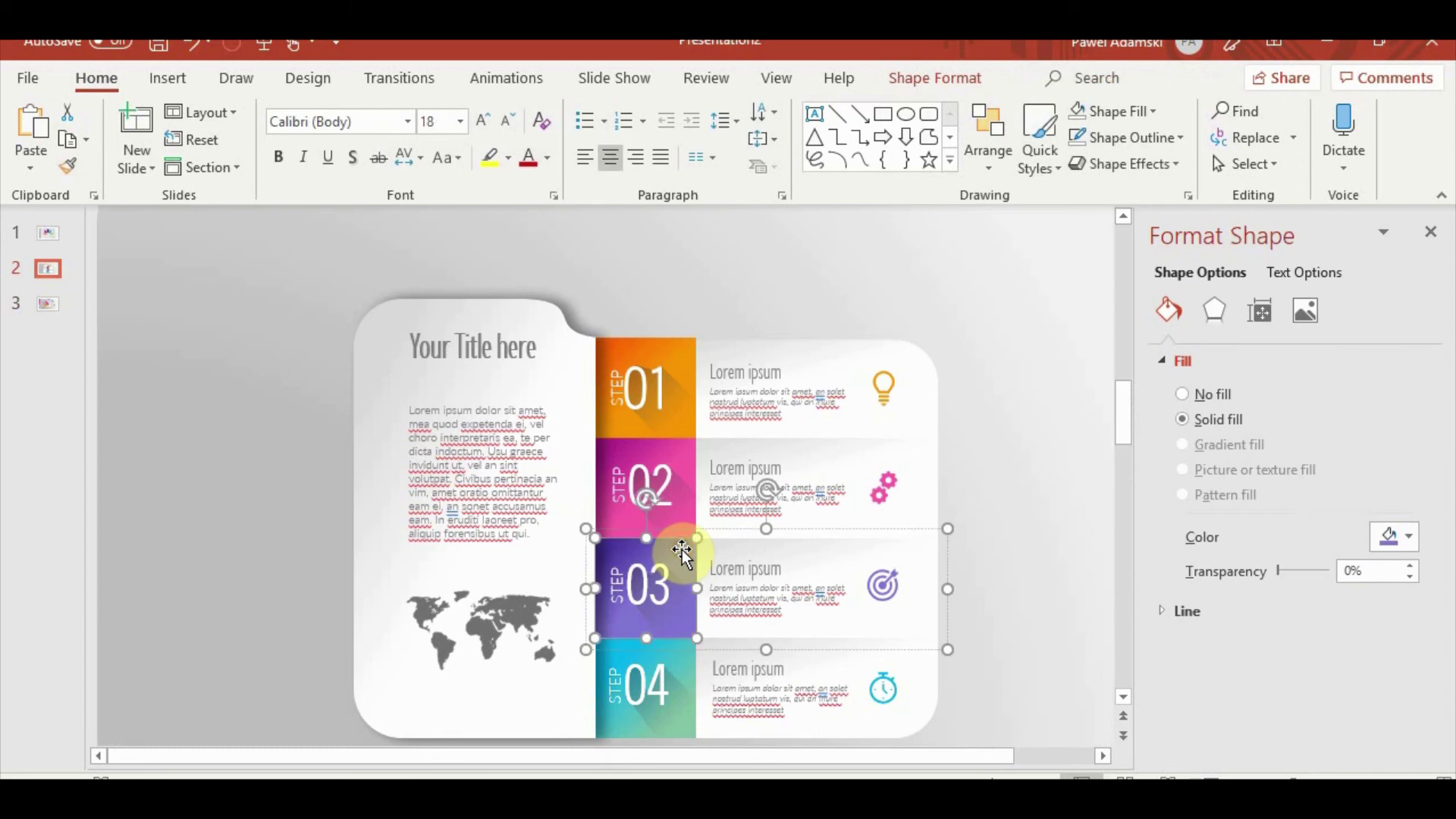
click(47, 308)
click(121, 477)
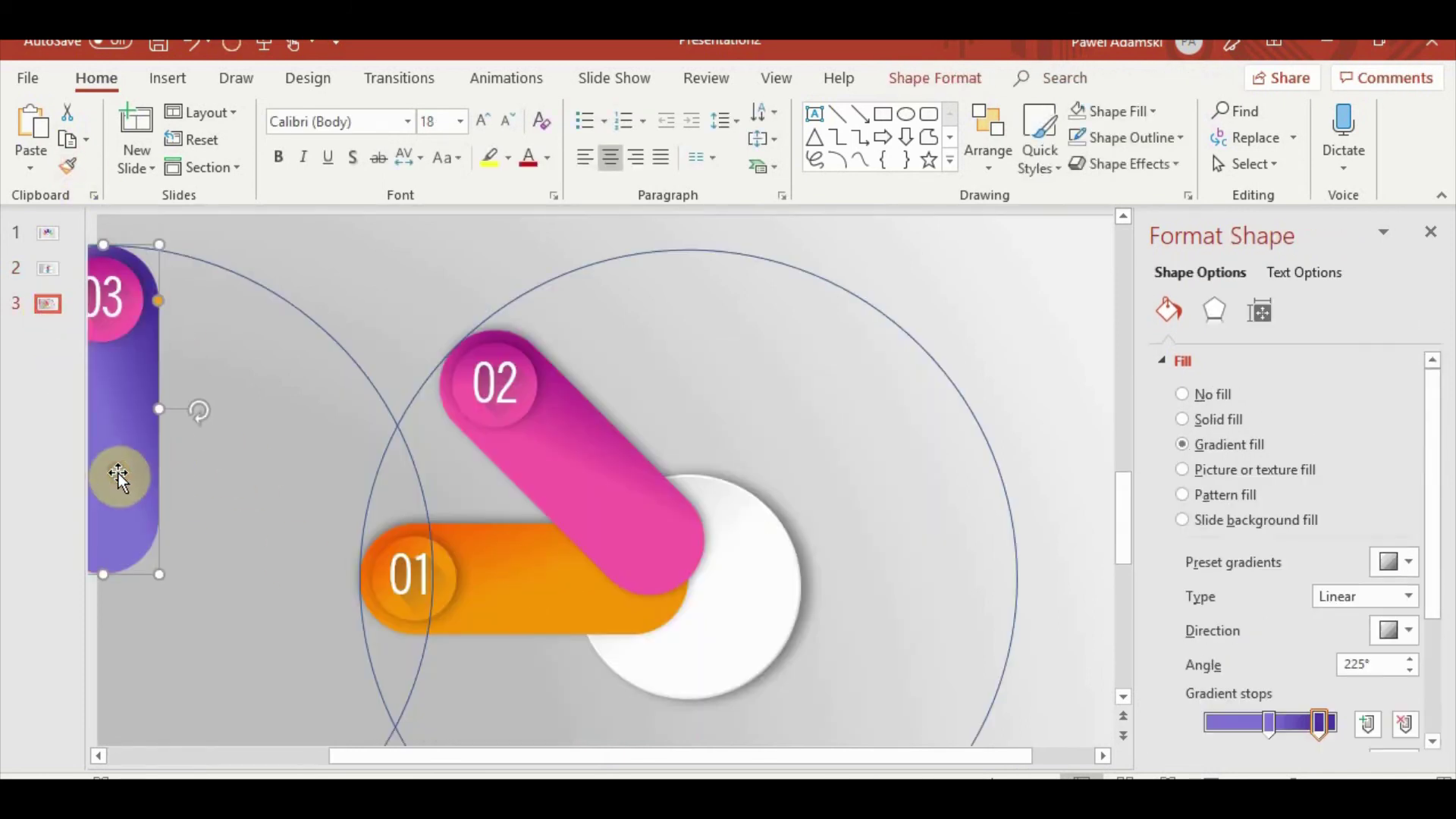
drag(748, 756, 618, 757)
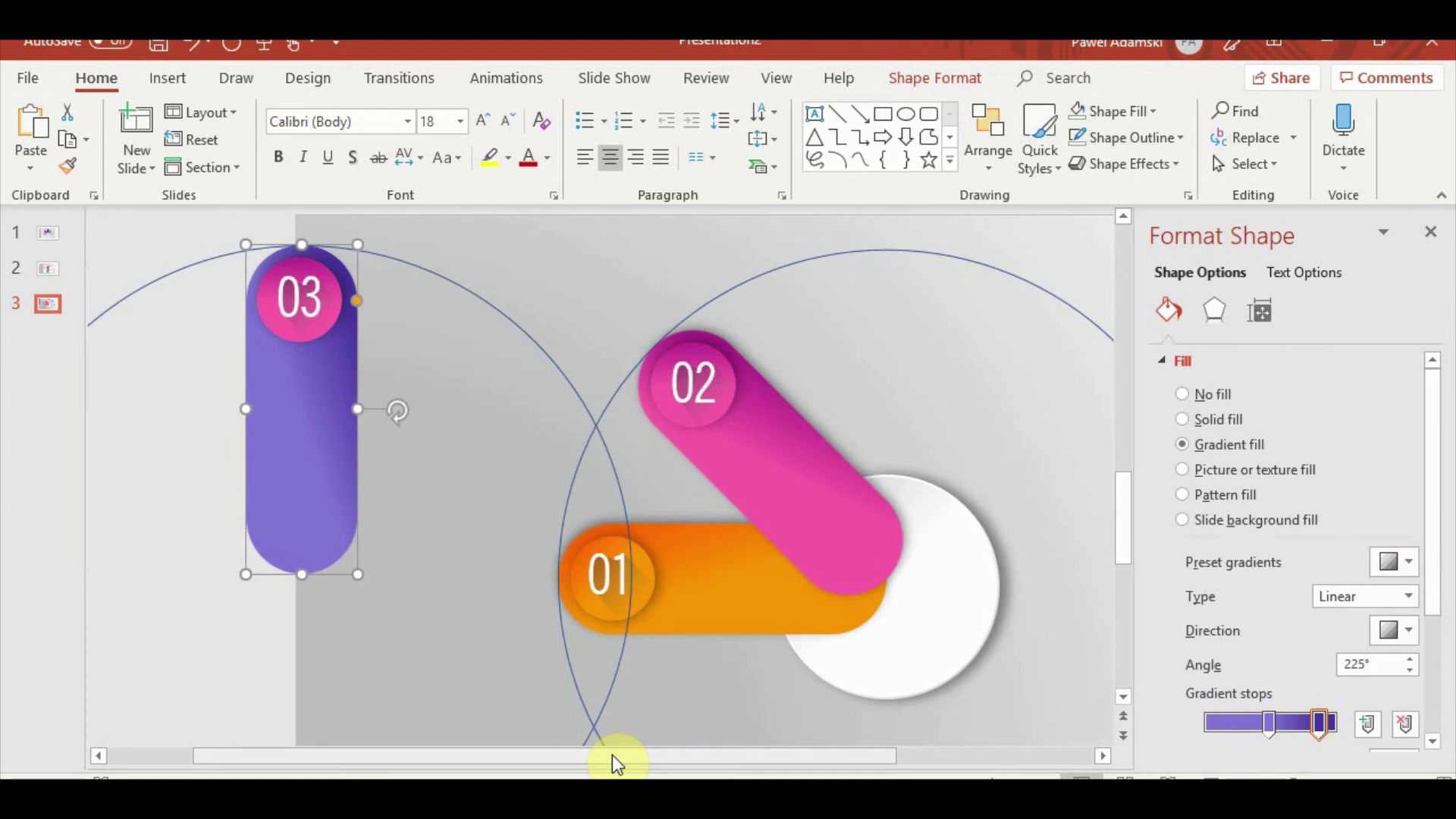
Ungroup the 03 badge from its pill and paint the pill's purple gradient onto the 03 circle
click(67, 167)
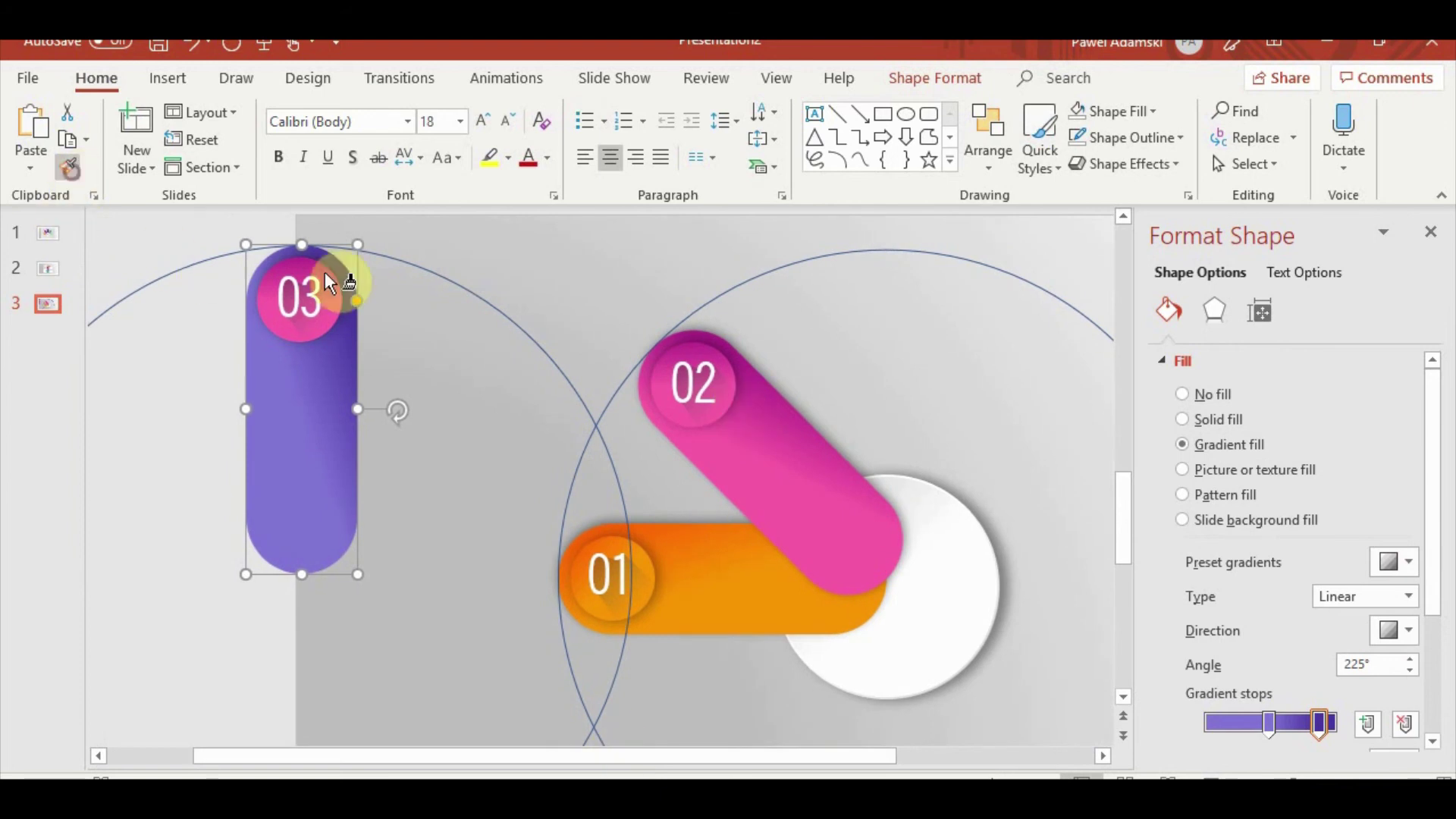
click(303, 271)
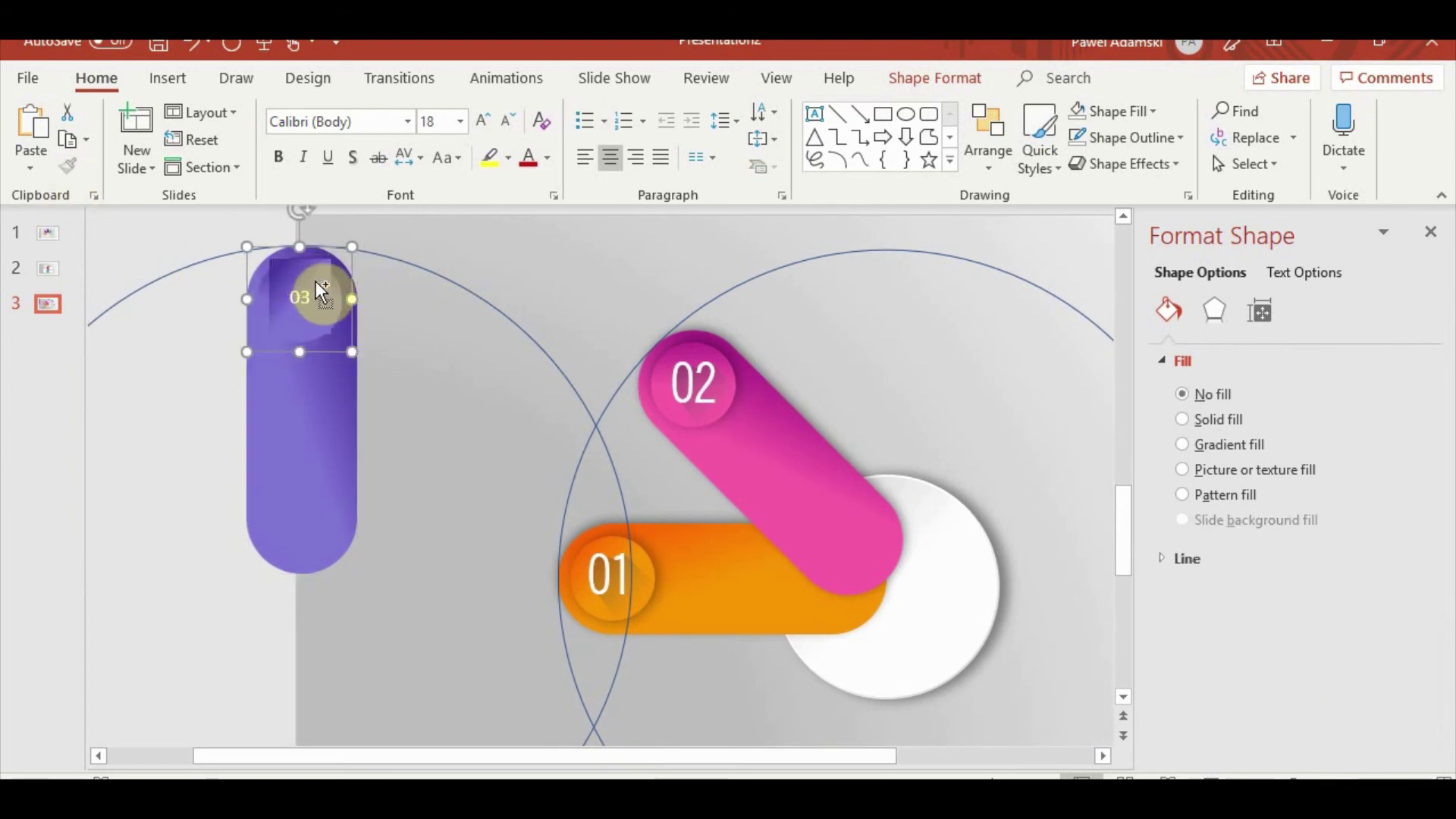
click(283, 343)
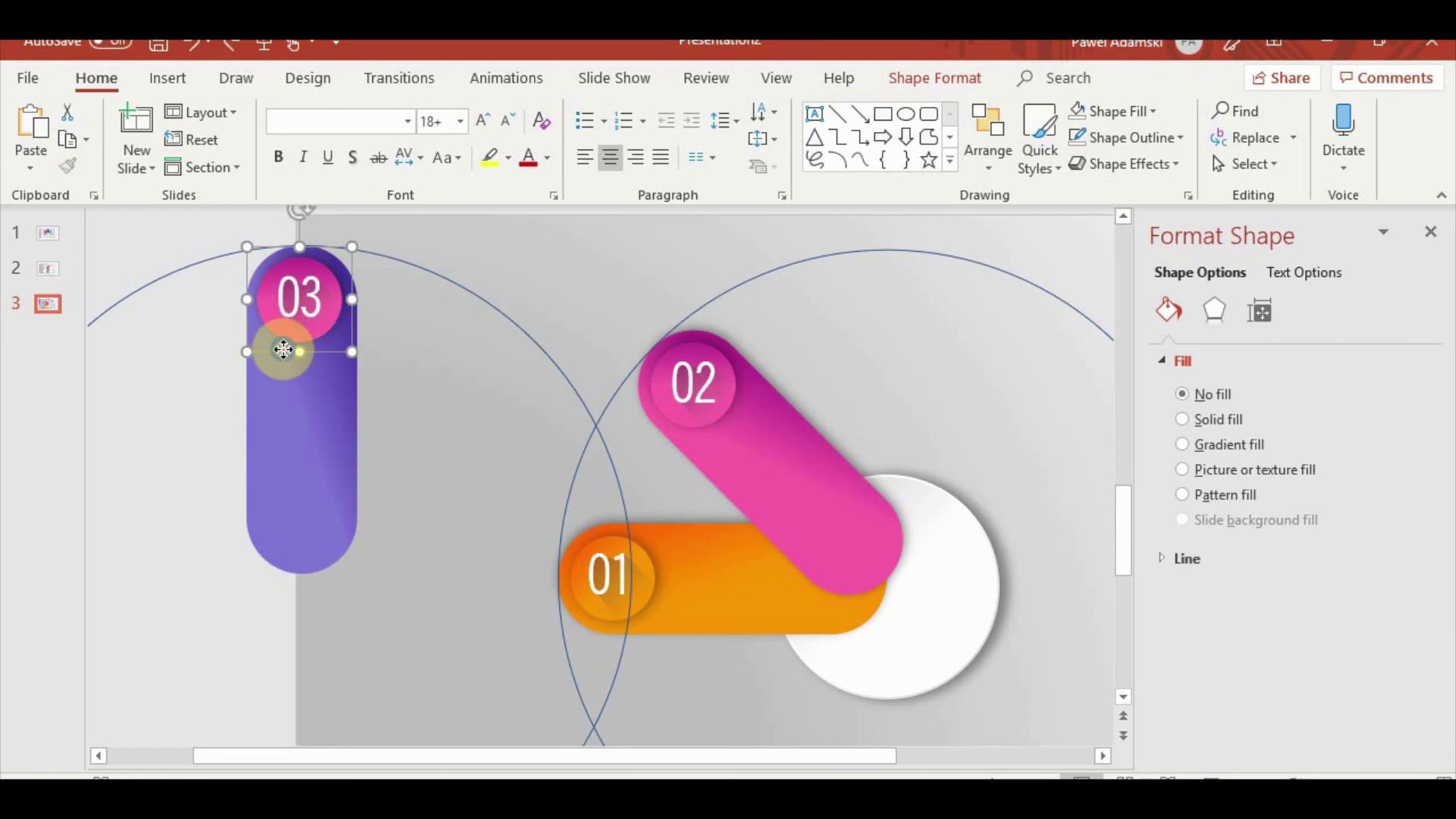
right_click(283, 348)
click(534, 574)
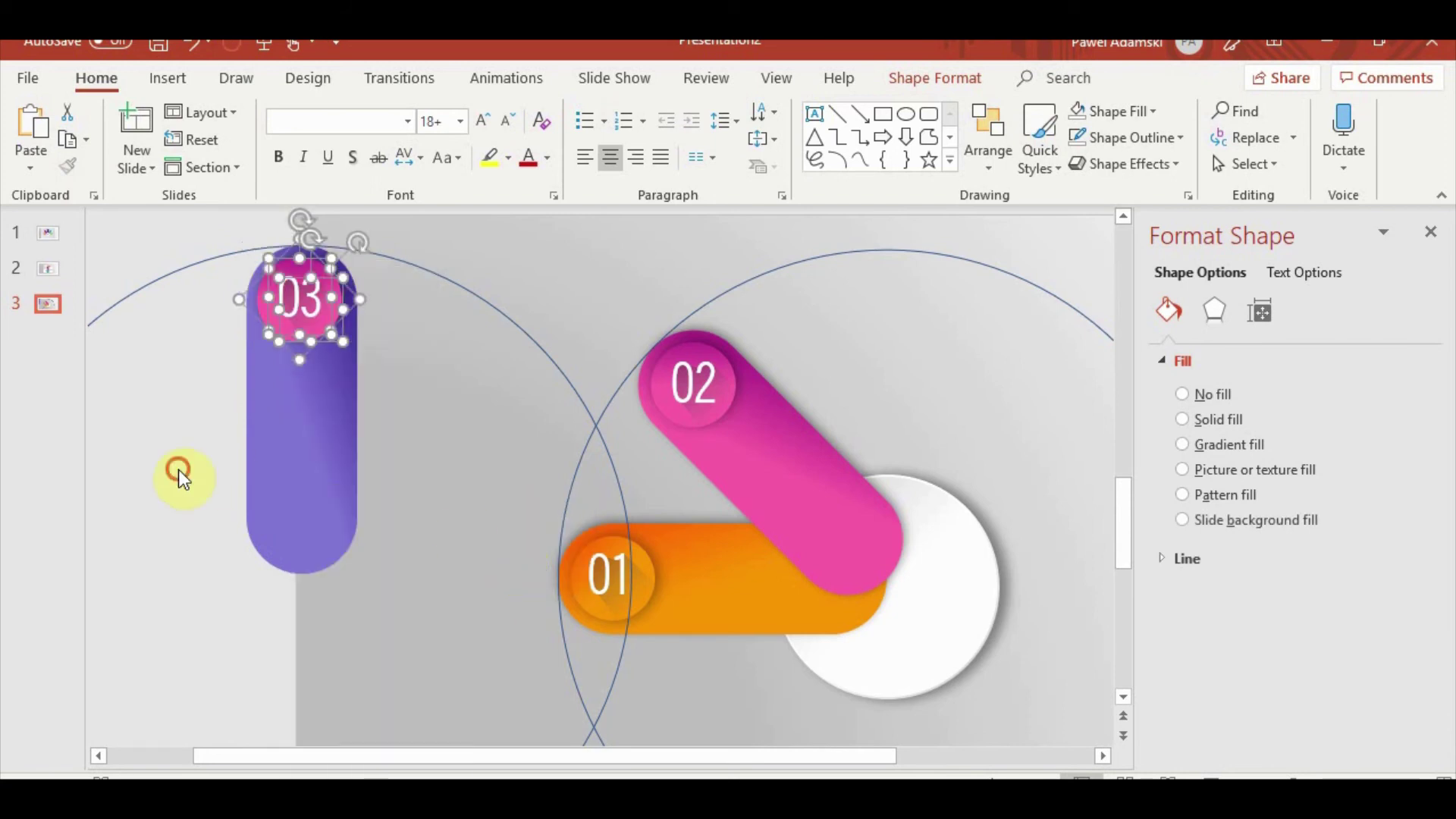
click(325, 470)
click(273, 314)
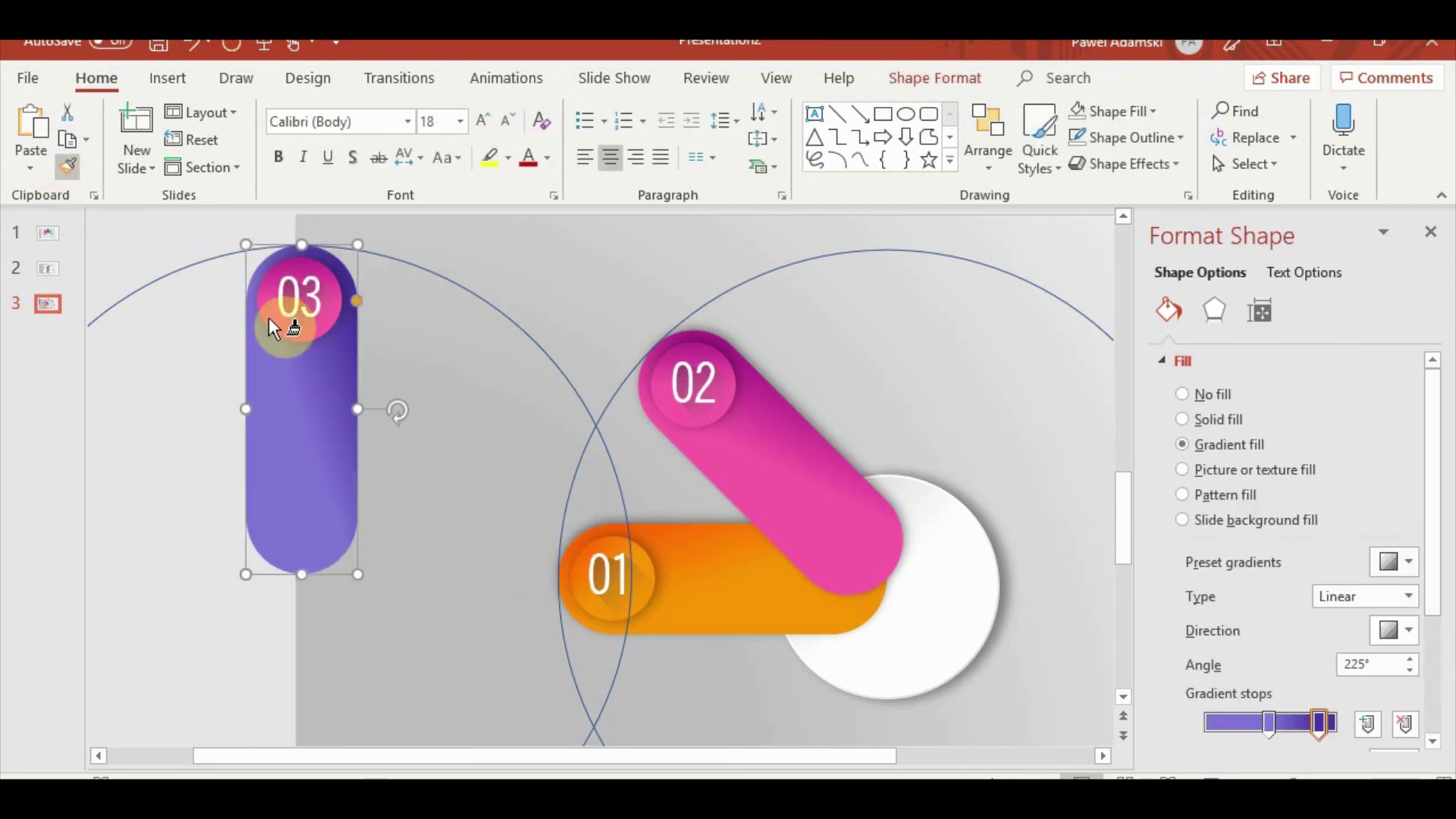
click(180, 408)
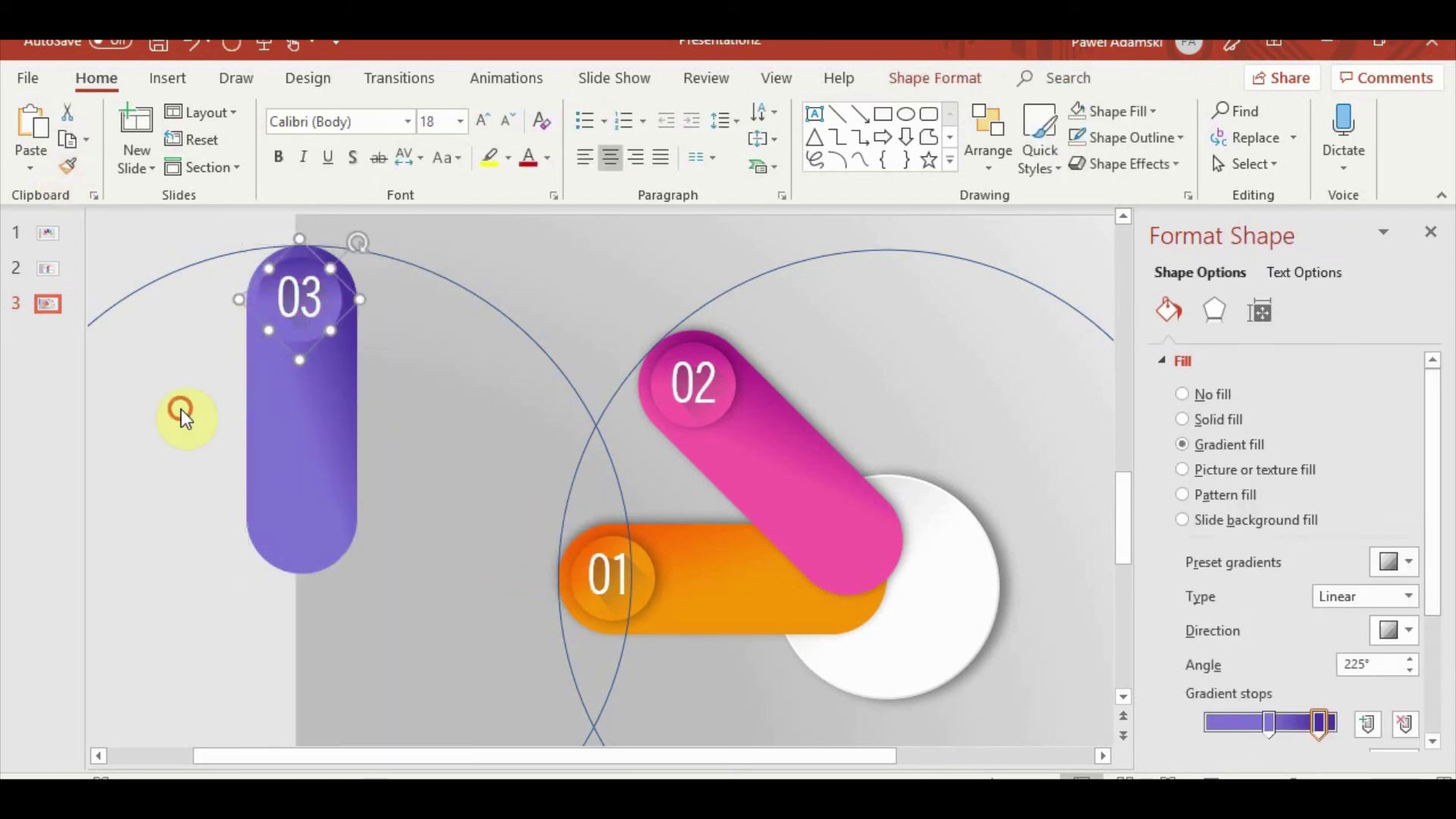
Give the purple 03 pill an outer shadow preset and raise its blur three steps
click(324, 434)
click(1209, 311)
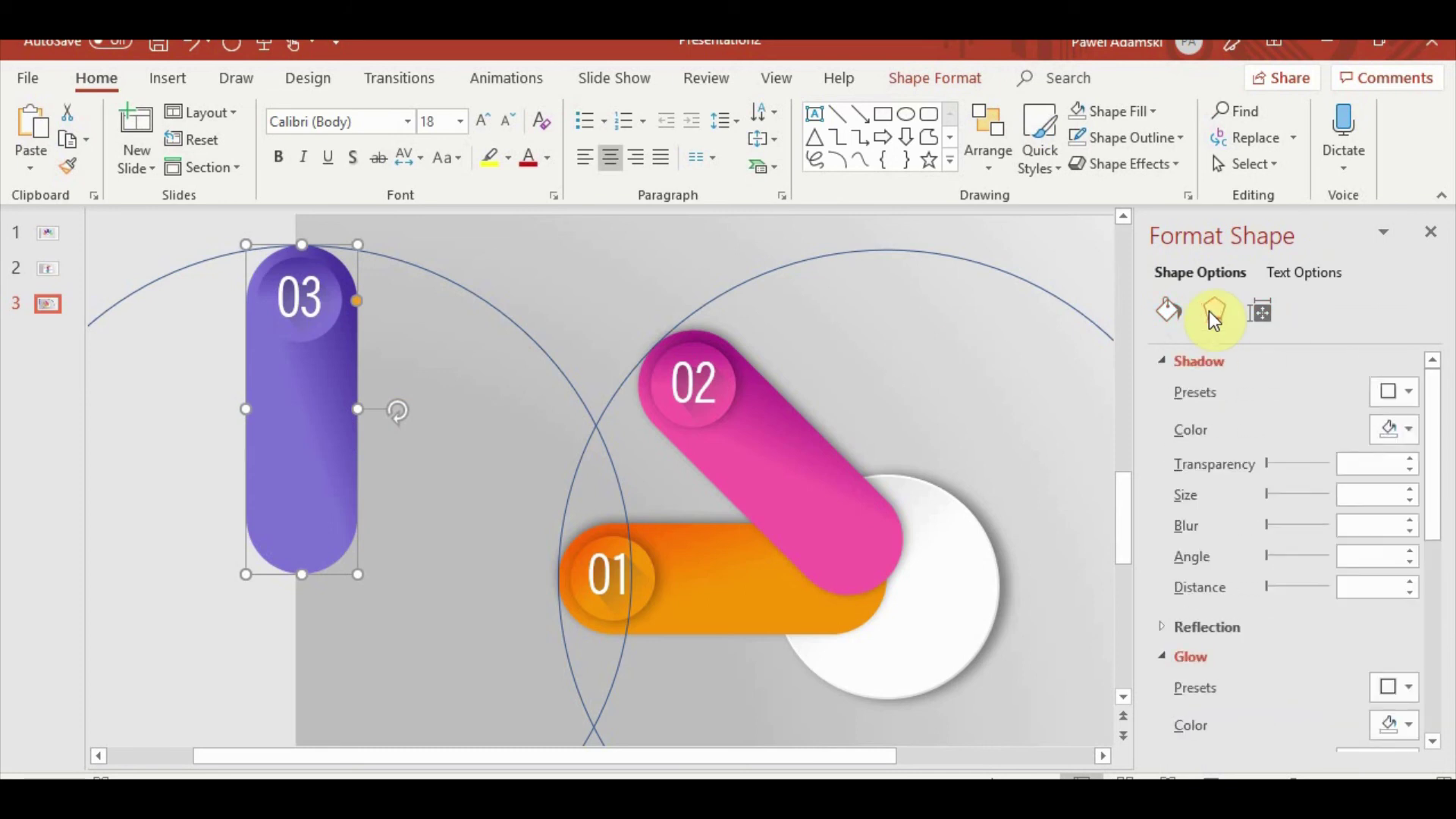
click(1391, 395)
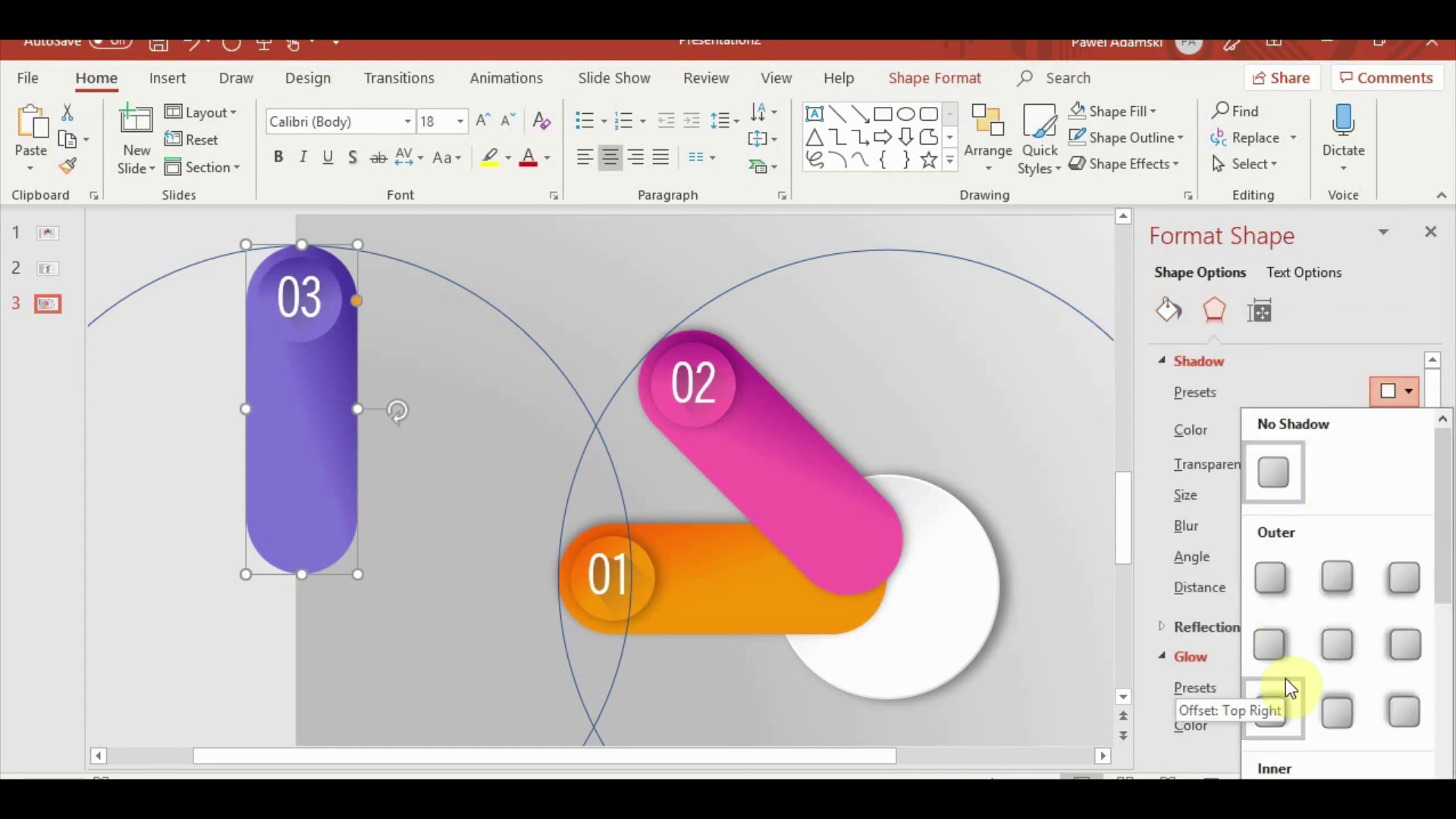
click(1270, 643)
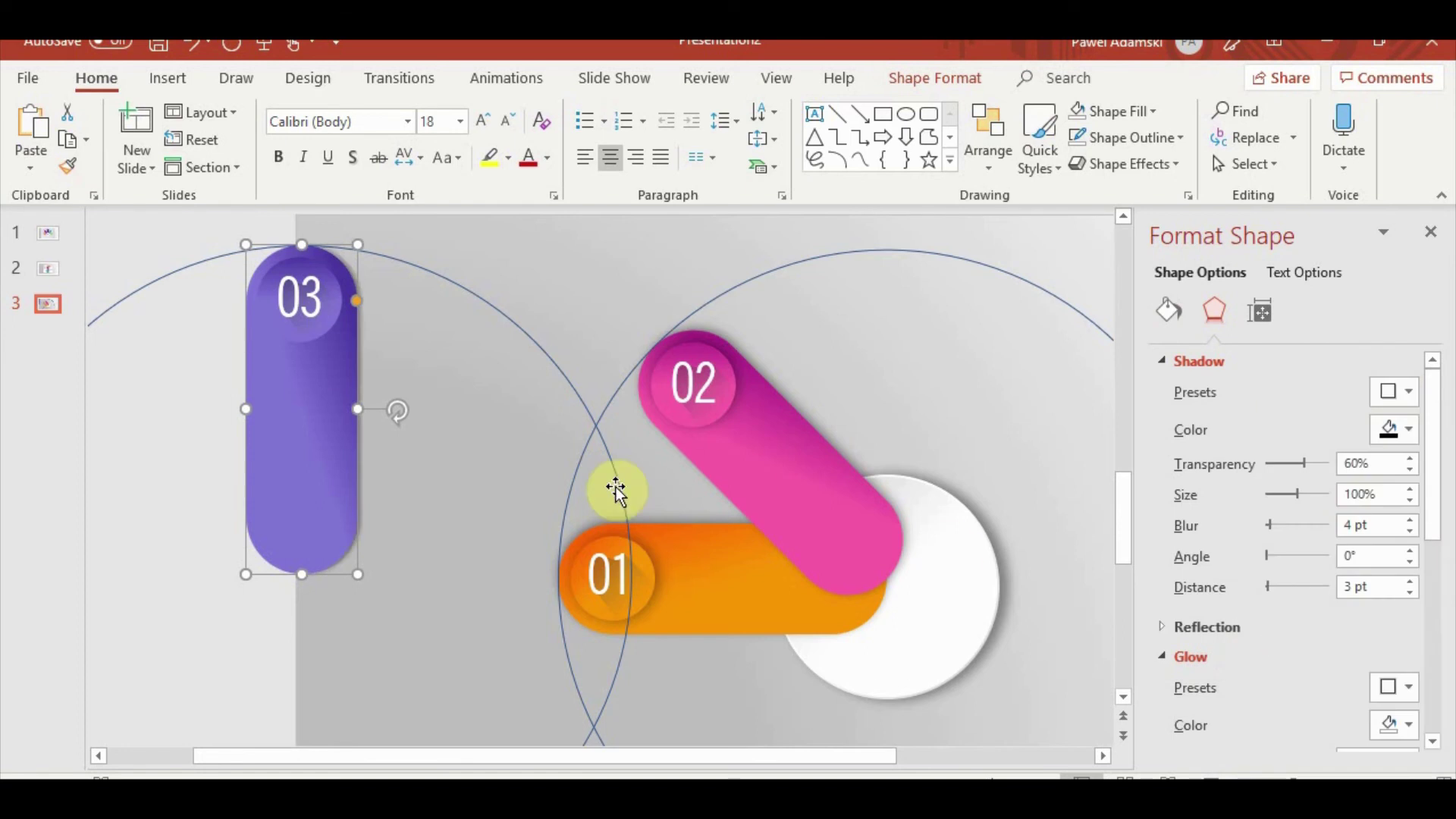
click(1410, 520)
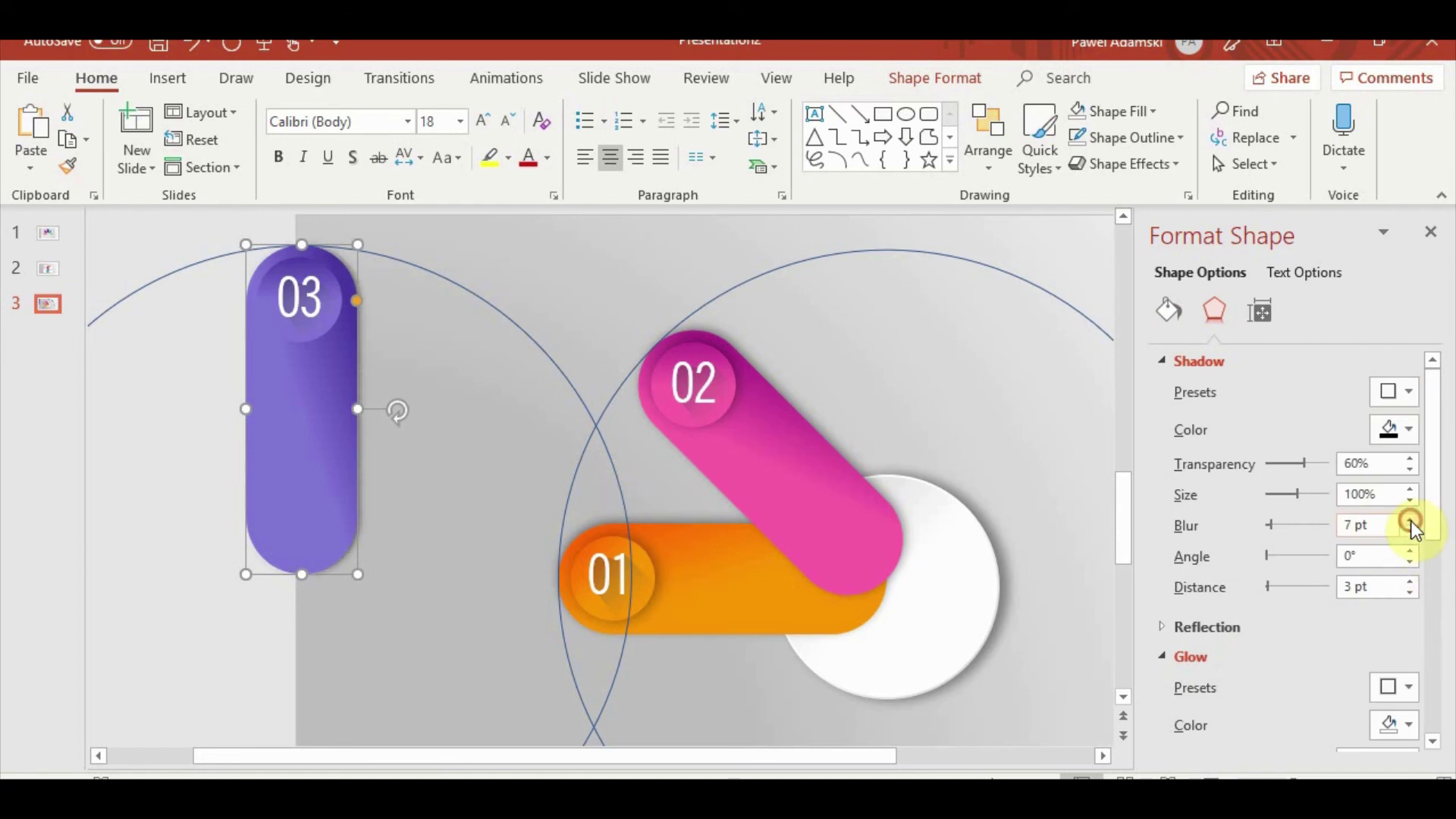
click(1410, 520)
click(1410, 521)
click(119, 371)
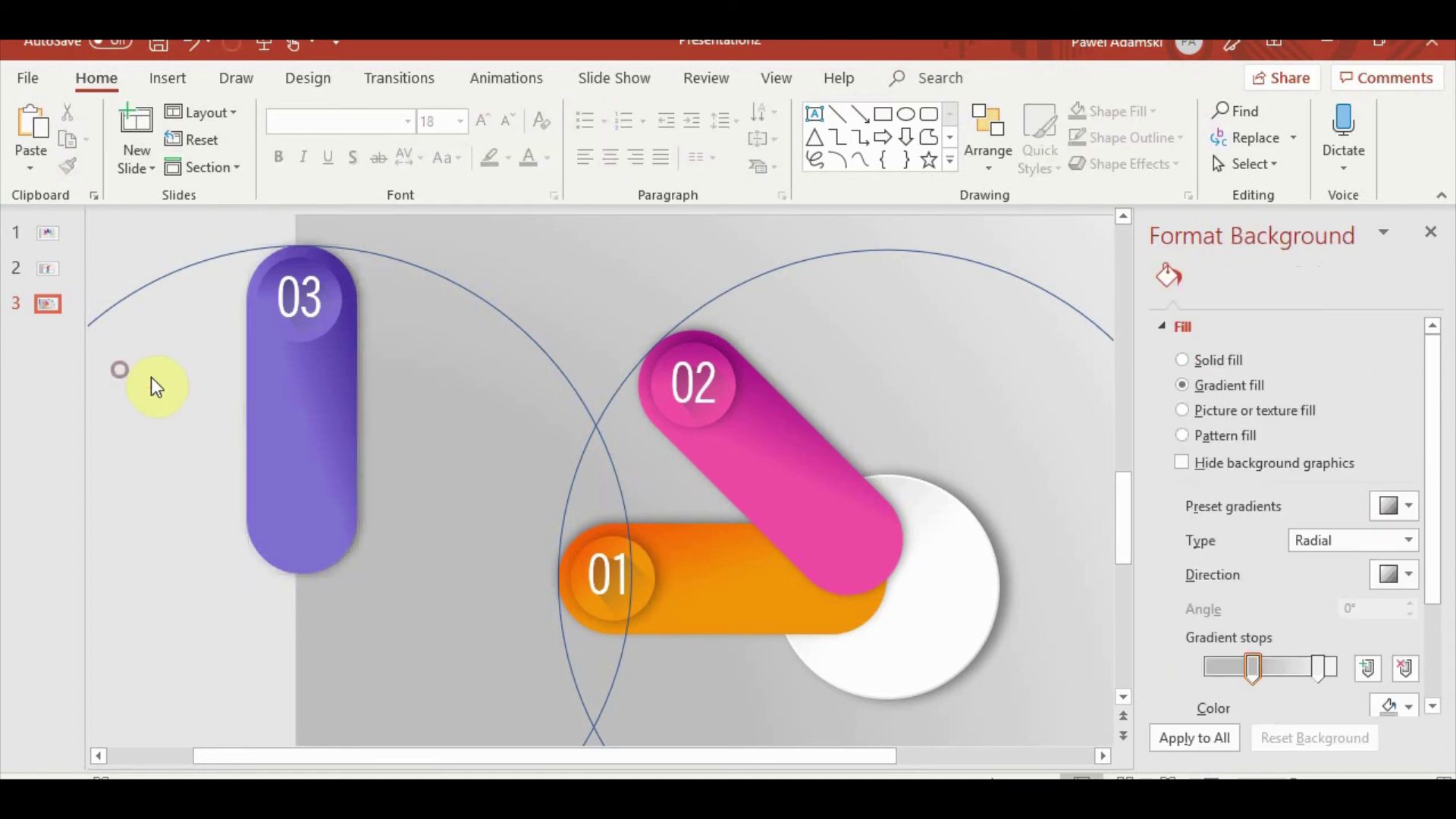
Apply an outer shadow preset to the 03 number circle
click(277, 294)
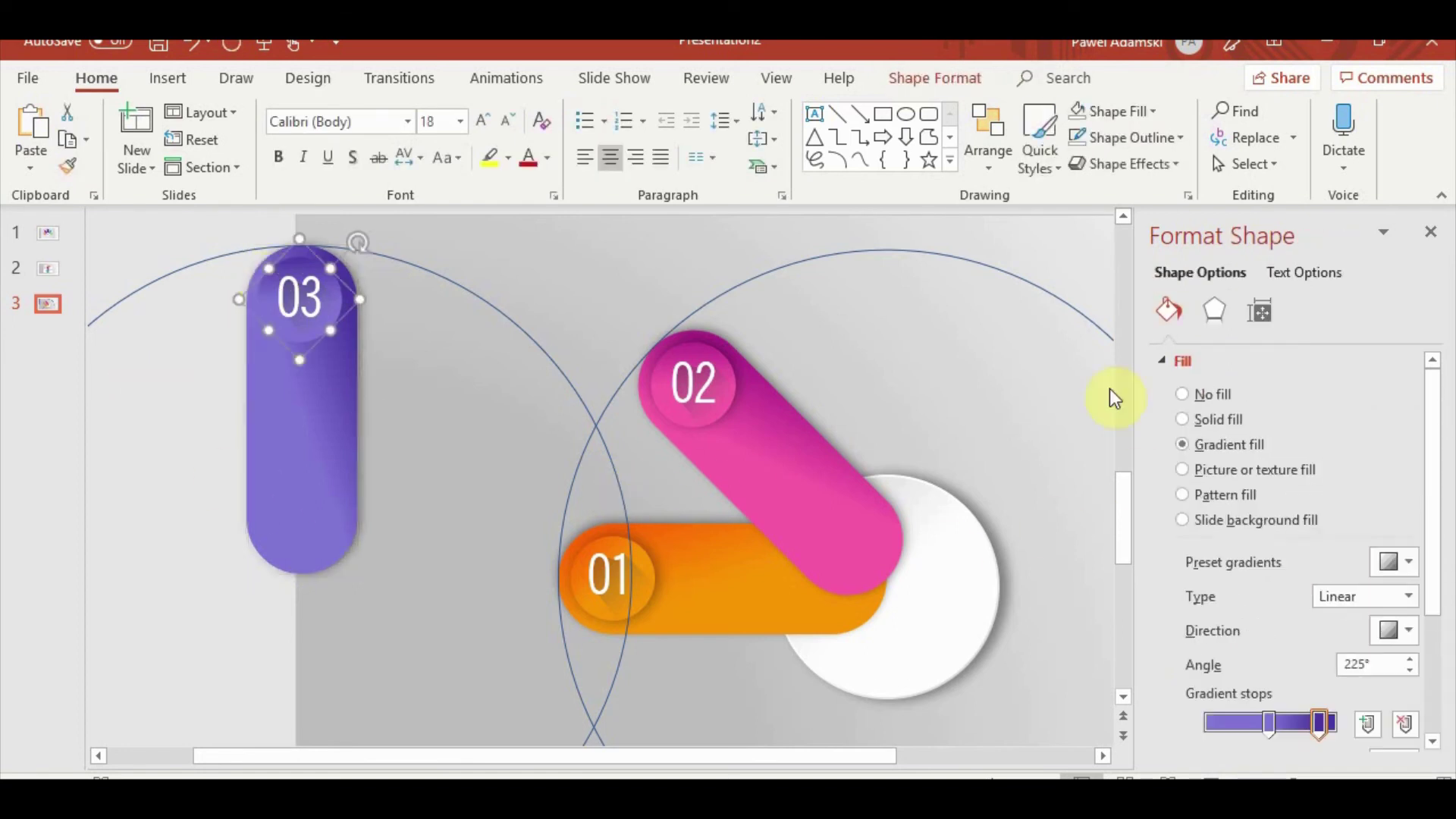
click(1214, 310)
click(1407, 392)
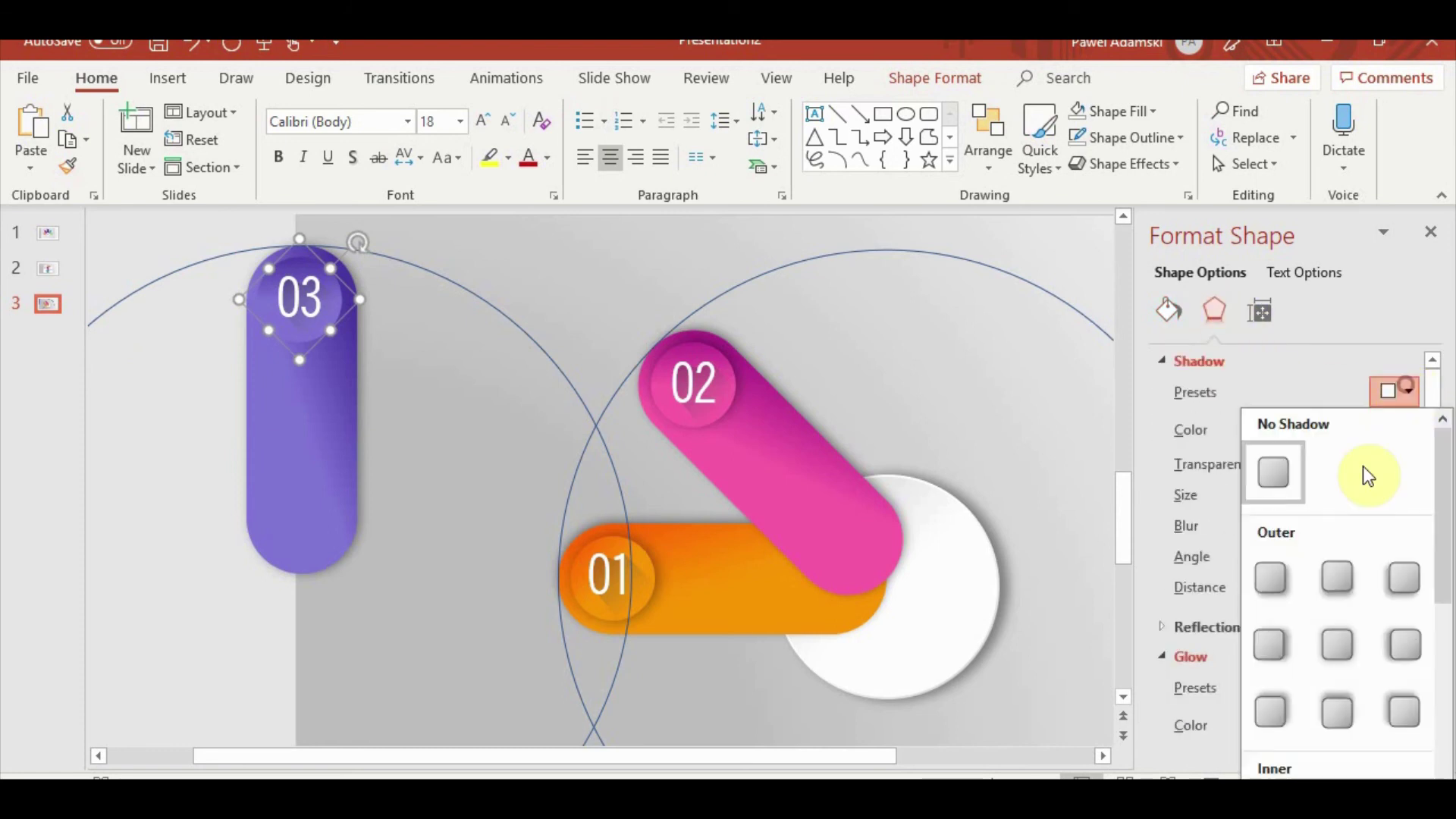
click(1286, 643)
click(163, 581)
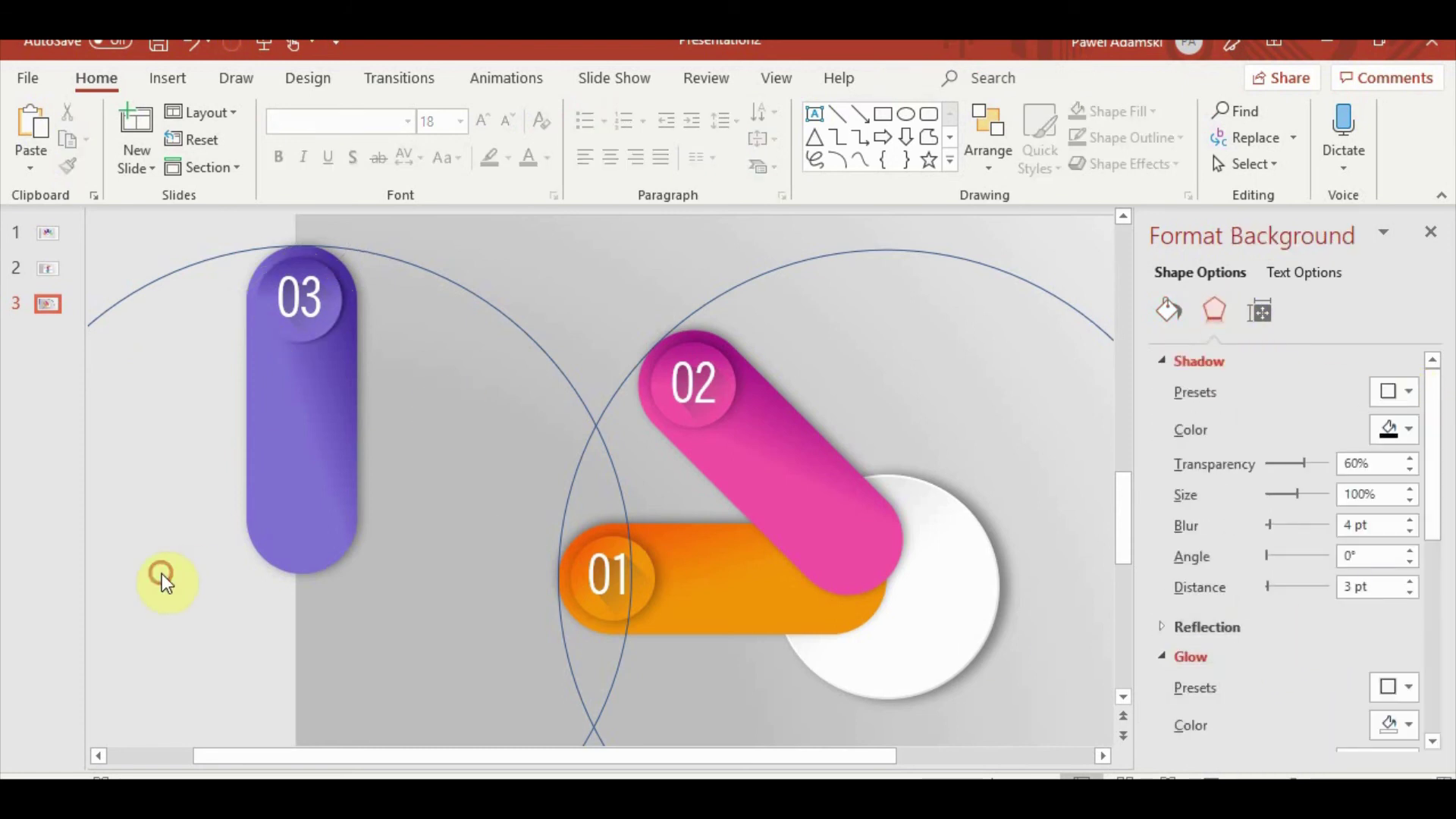
Set the 02 number circle's shadow to No Shadow
click(723, 363)
click(724, 364)
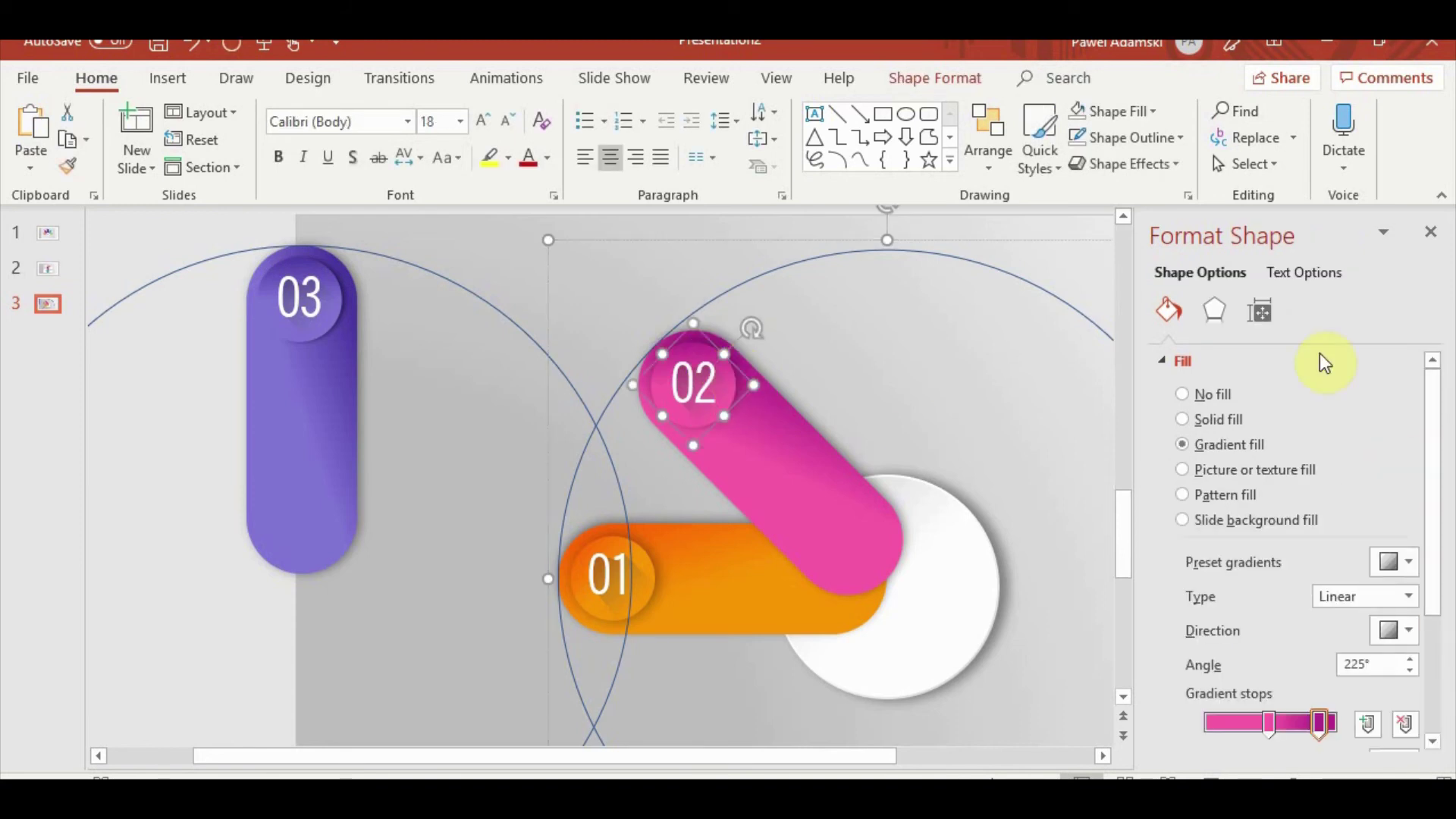
click(1214, 307)
click(1406, 394)
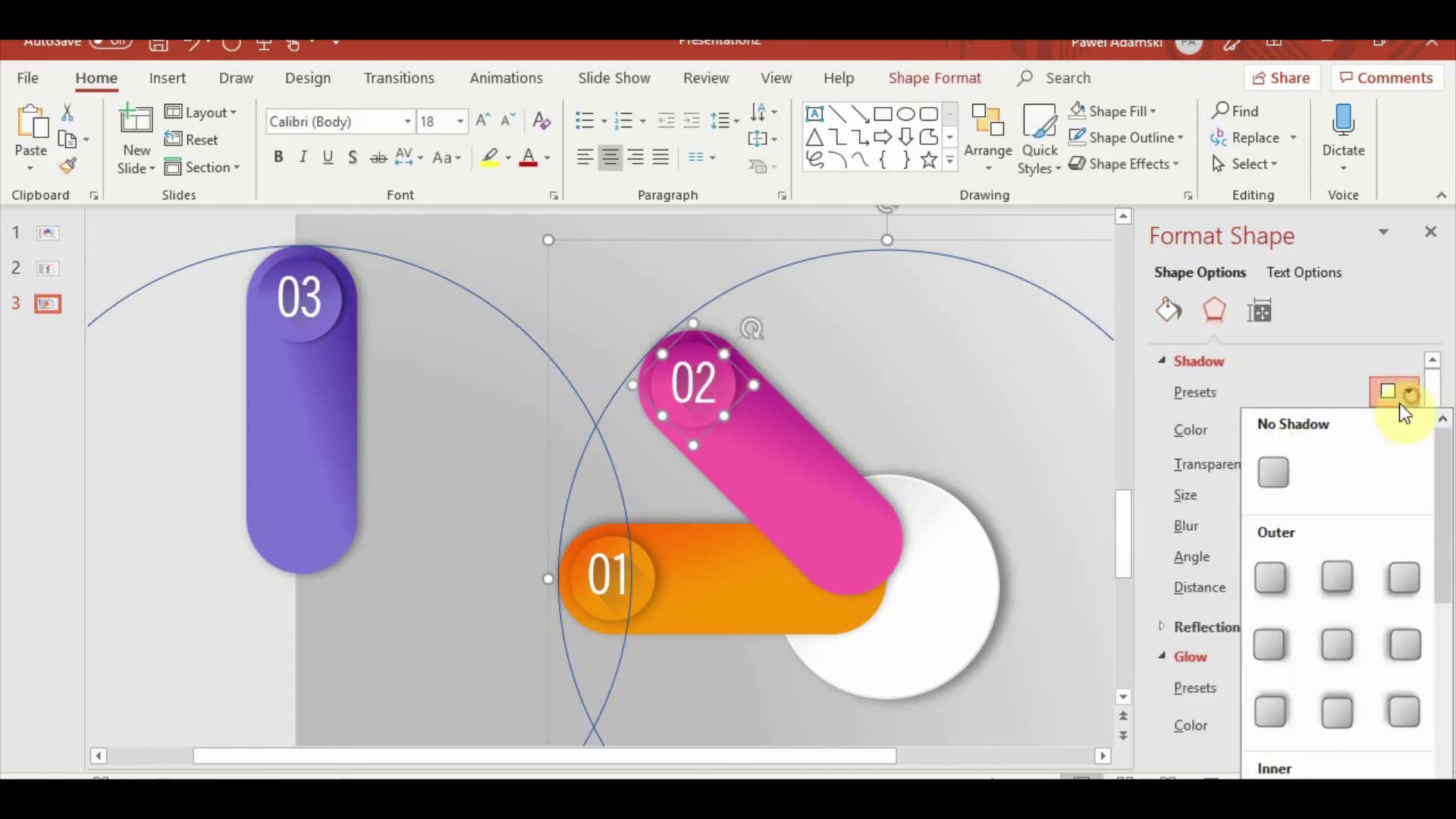
click(1282, 482)
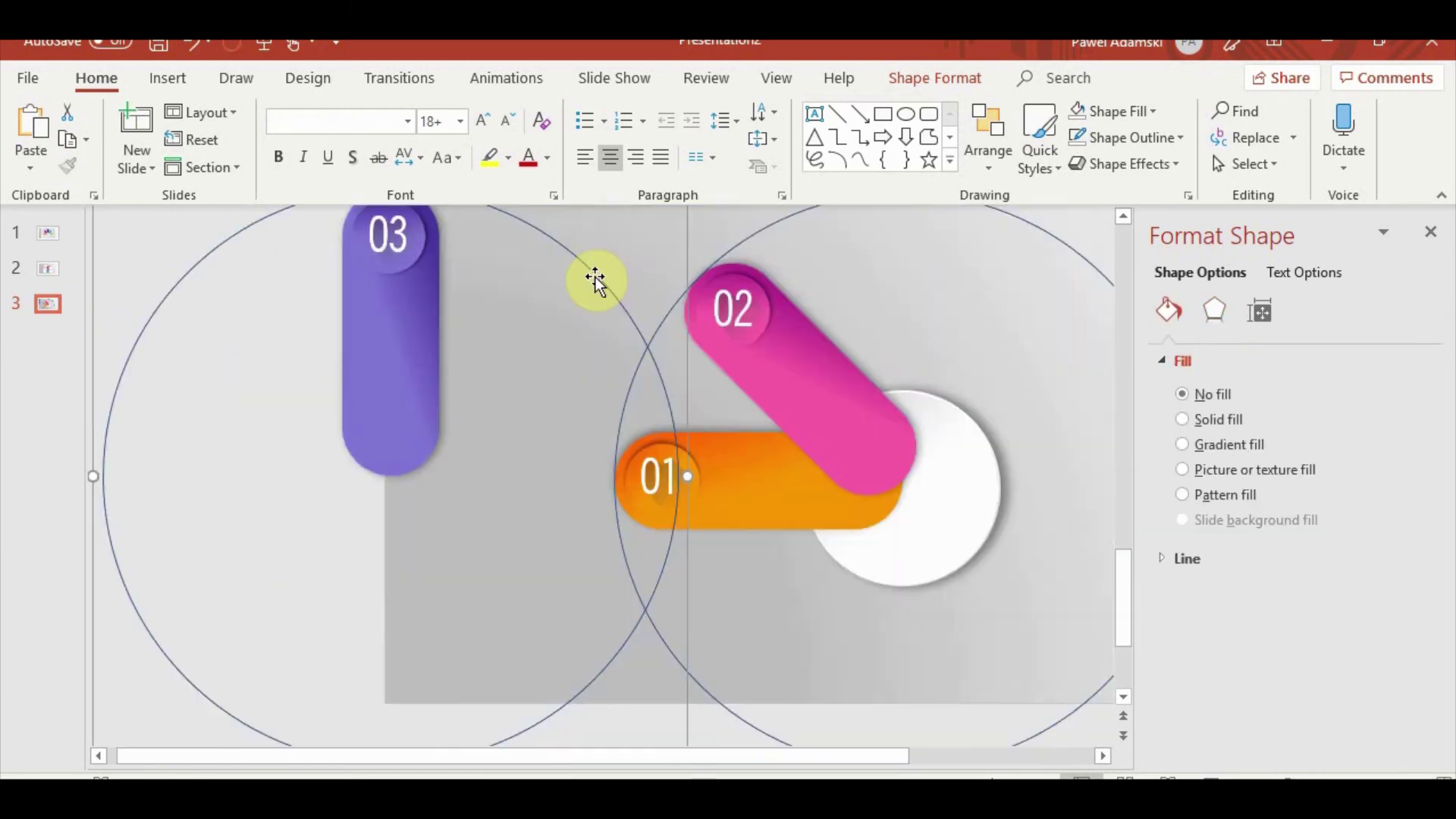
Move the 03 number circle onto the tilted left pill
click(309, 423)
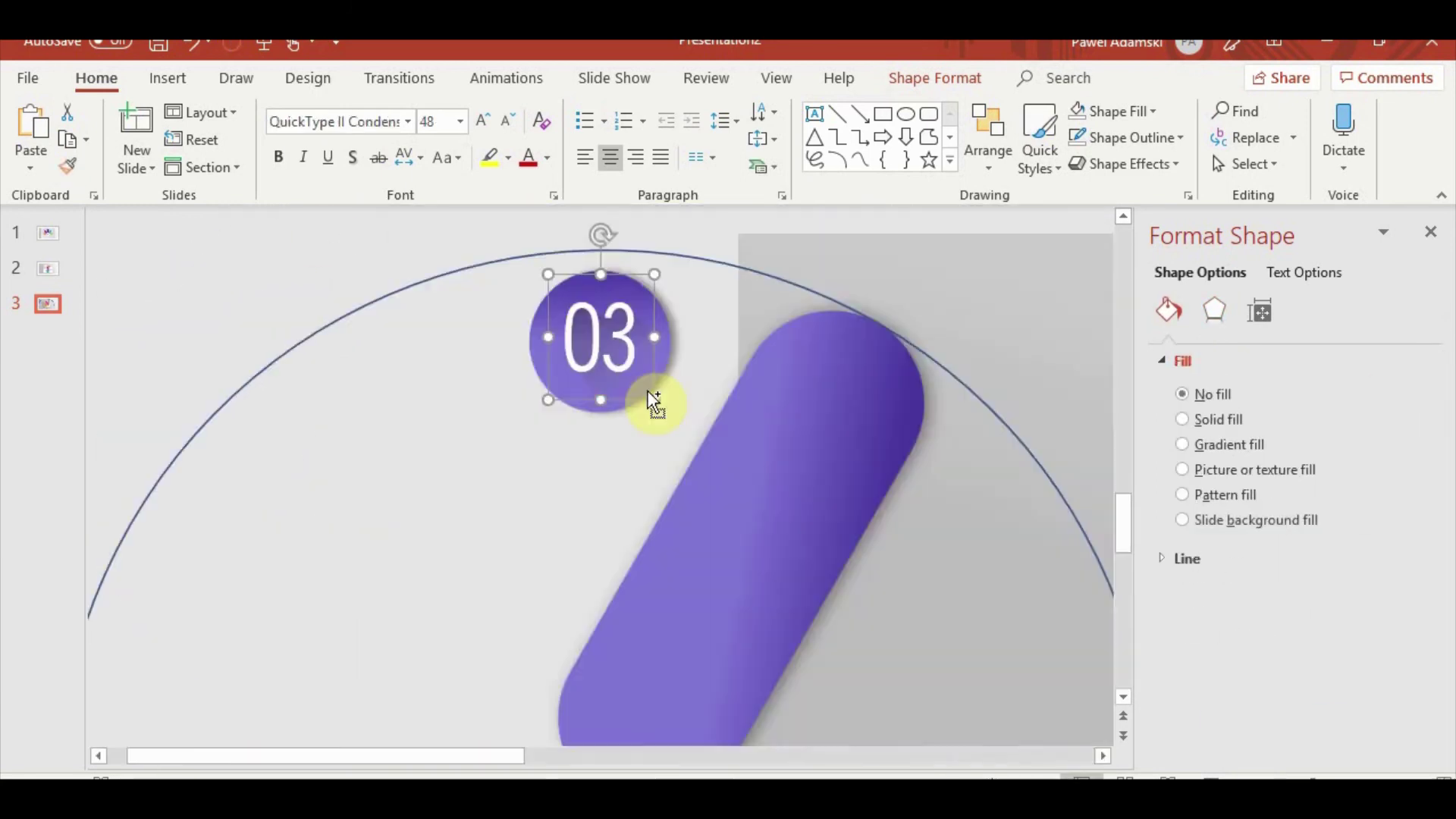
scroll(654, 400, down, 3)
drag(406, 309, 454, 330)
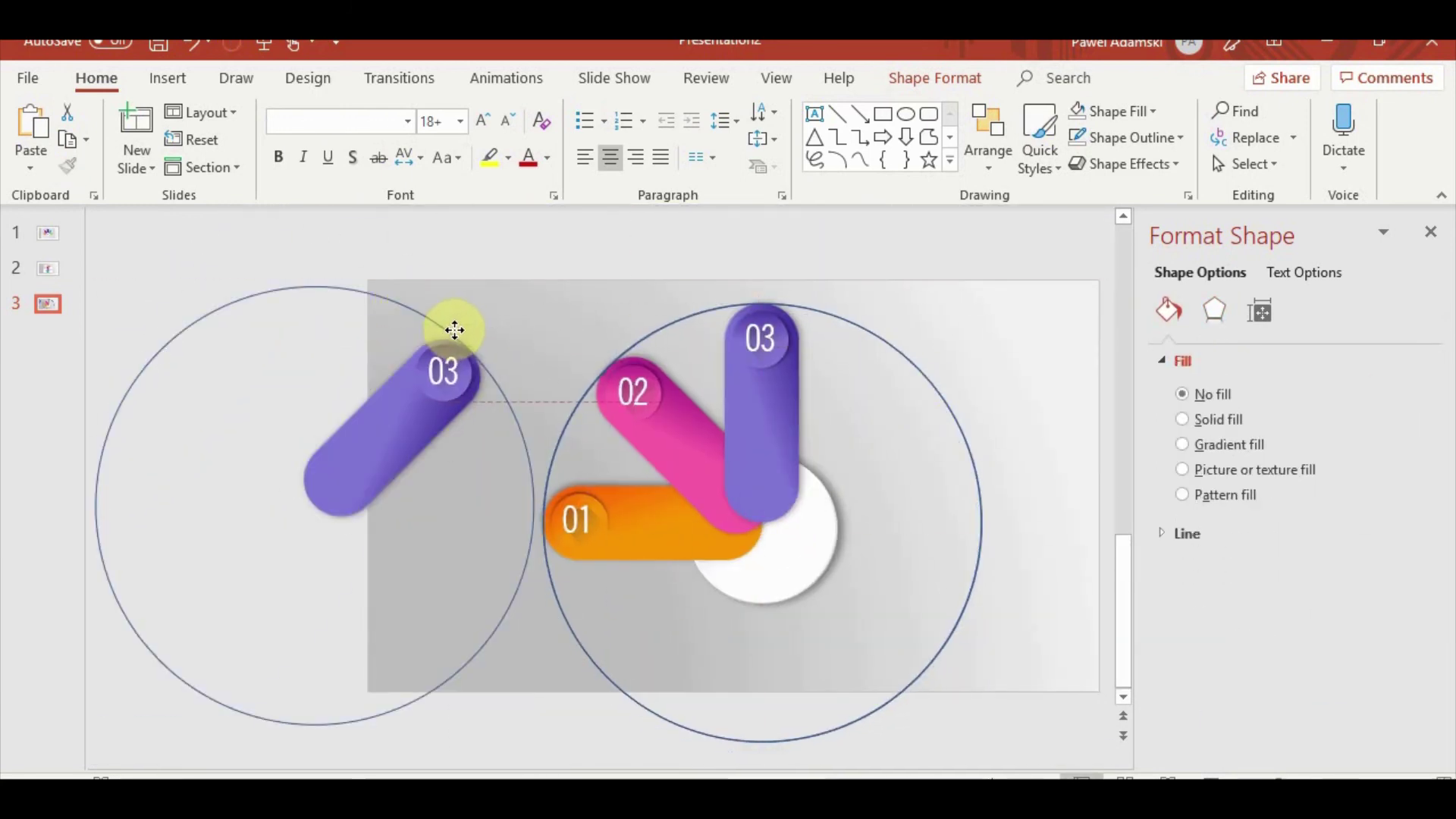
right_click(454, 330)
Give the cyan pill an outer shadow preset and relabel its number 04
click(1214, 310)
click(1408, 391)
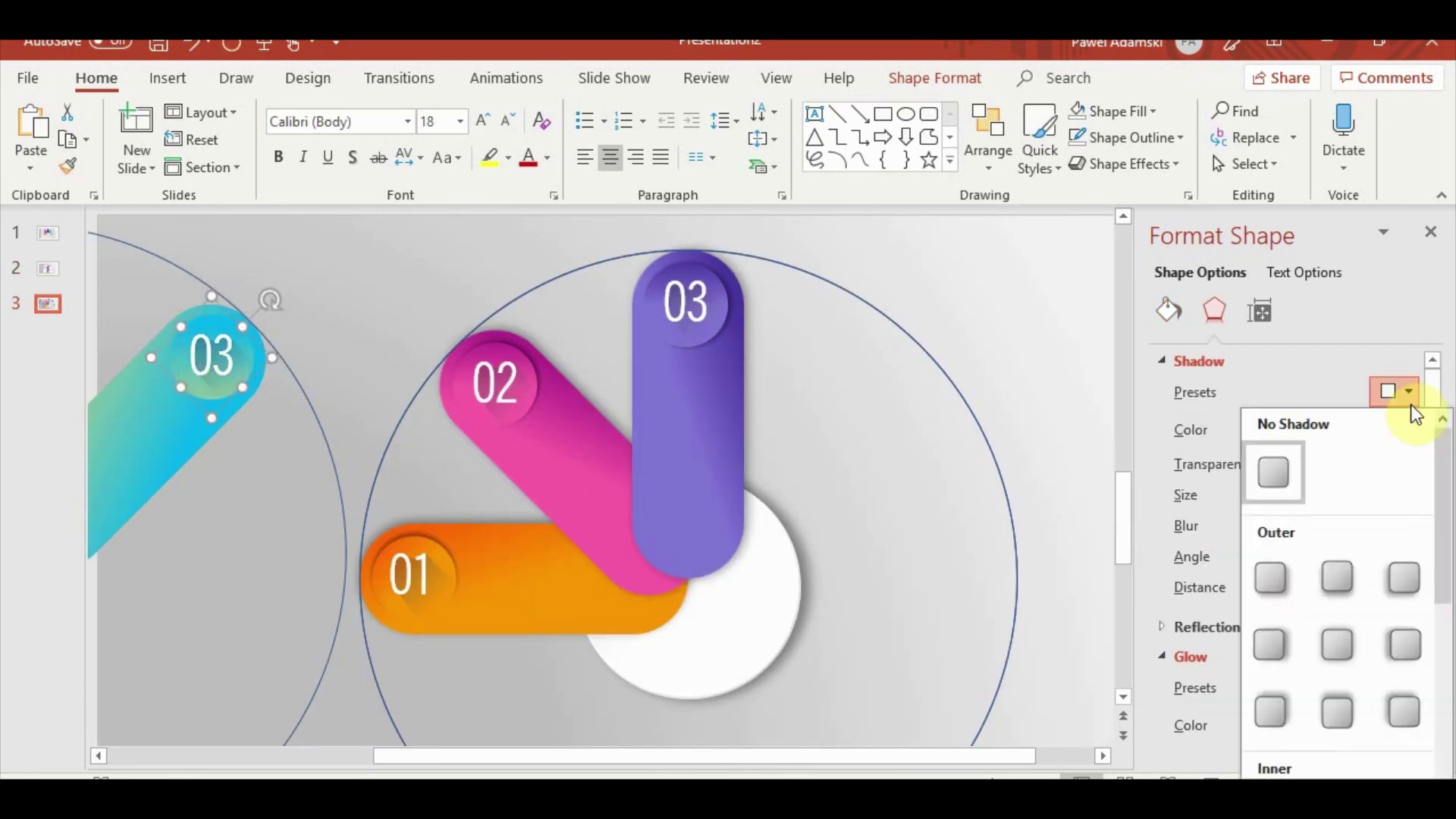
click(1338, 584)
scroll(494, 407, left, 3)
scroll(839, 260, up, 5)
scroll(533, 369, down, 10)
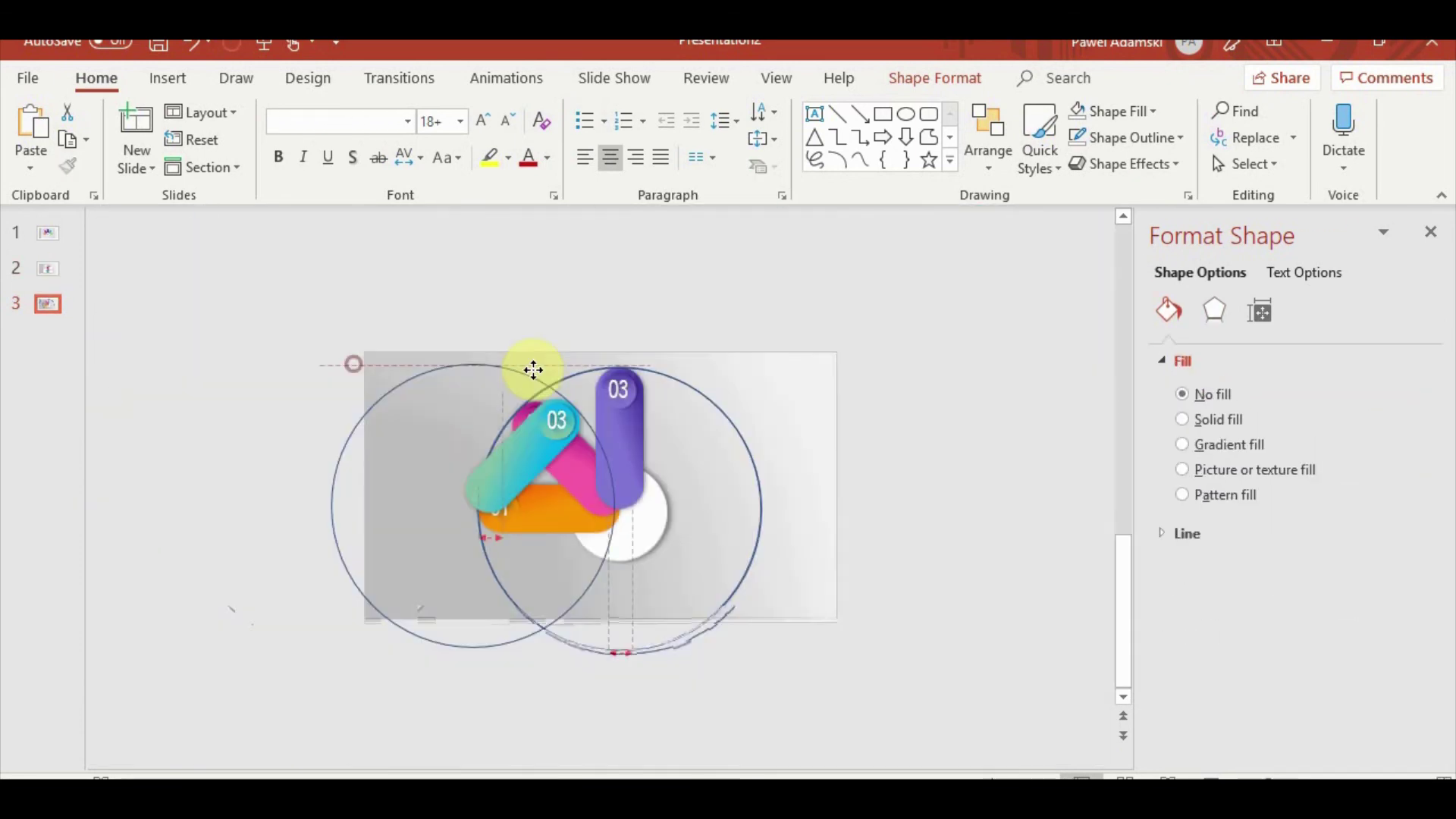
scroll(533, 370, up, 5)
scroll(860, 413, down, 5)
scroll(461, 361, up, 10)
click(665, 491)
key(BackSpace)
text(4)
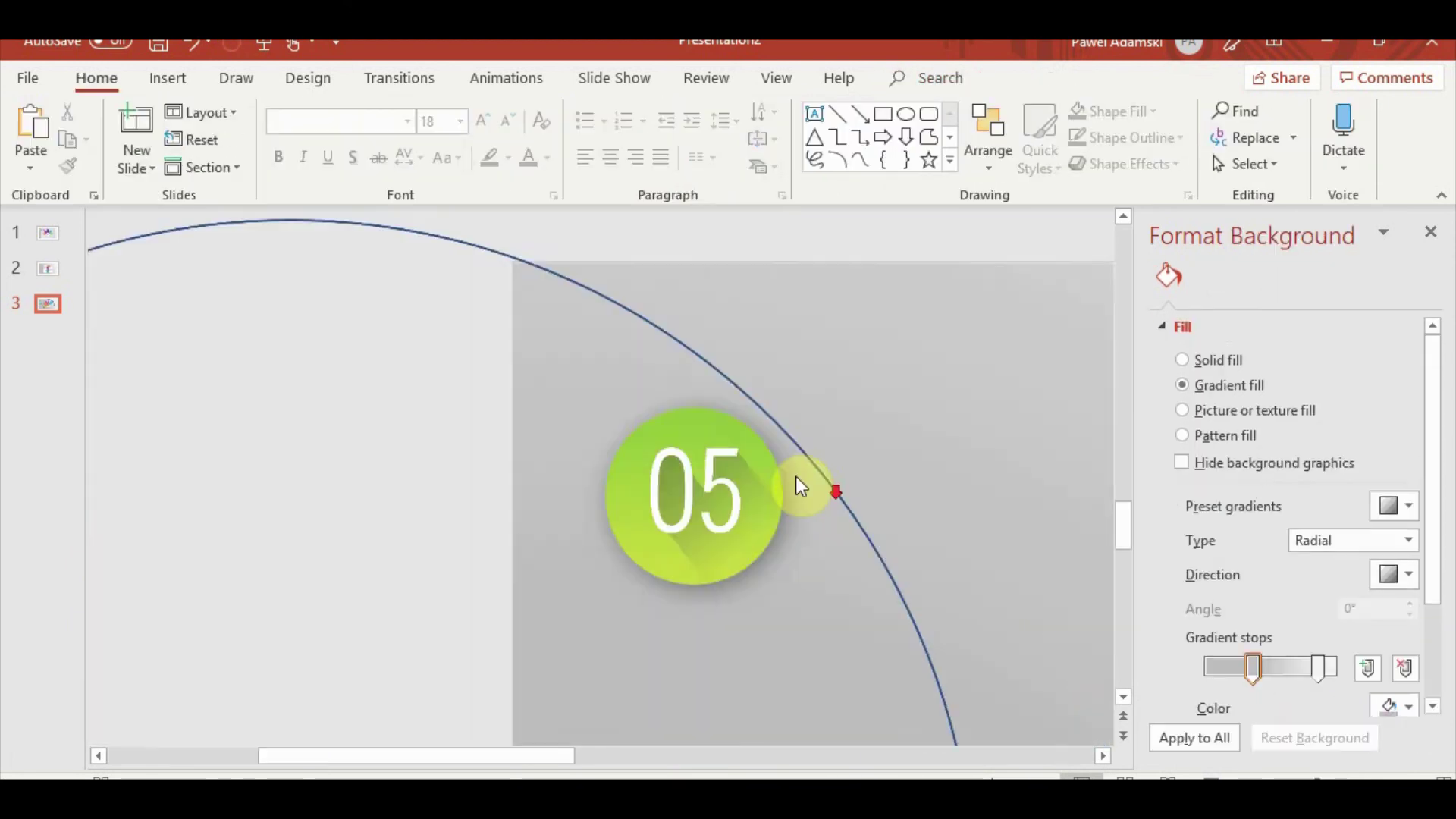
Send the teal 04 pill to the back behind the other pills
click(614, 546)
click(988, 144)
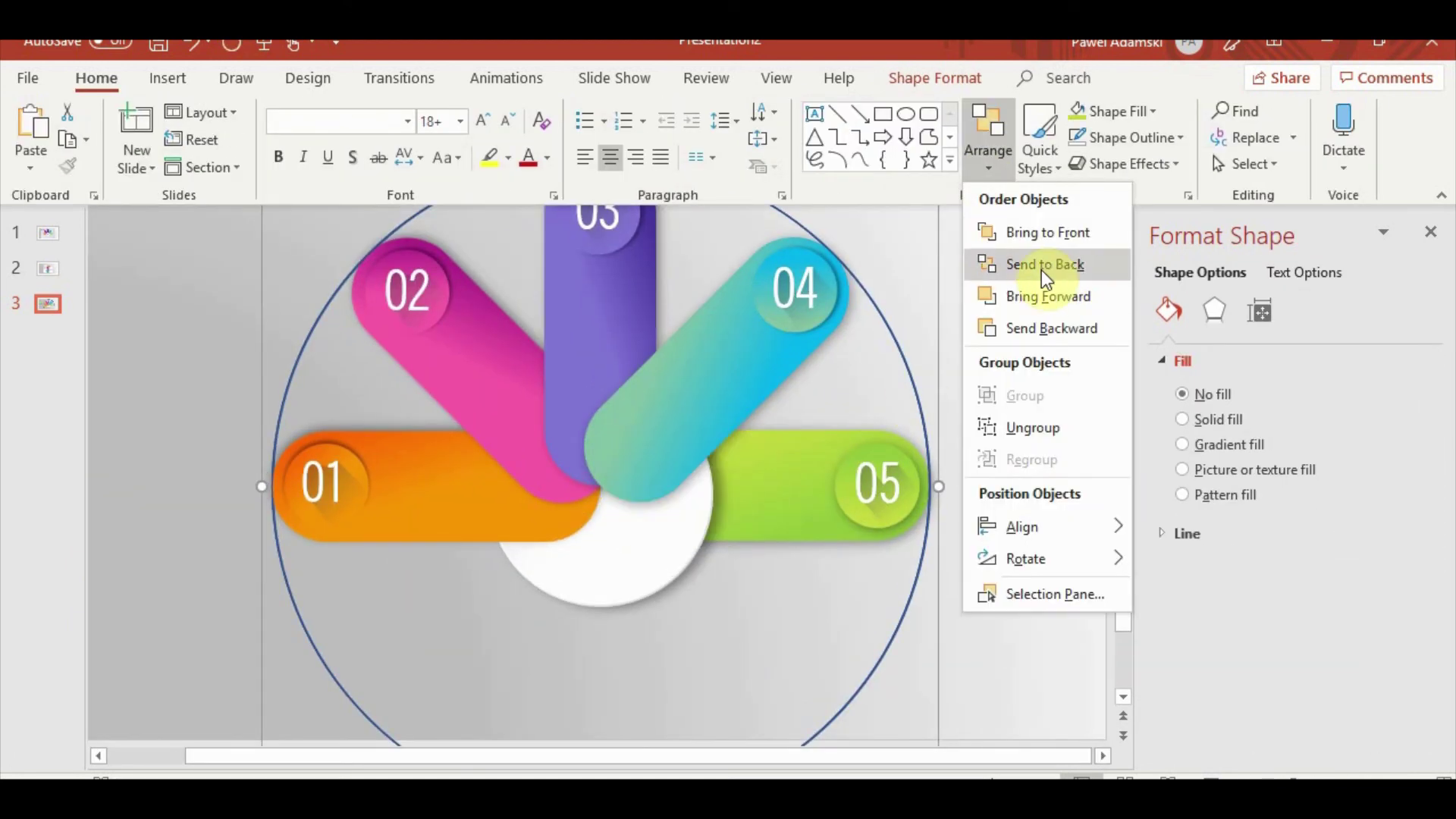
click(1042, 266)
click(929, 80)
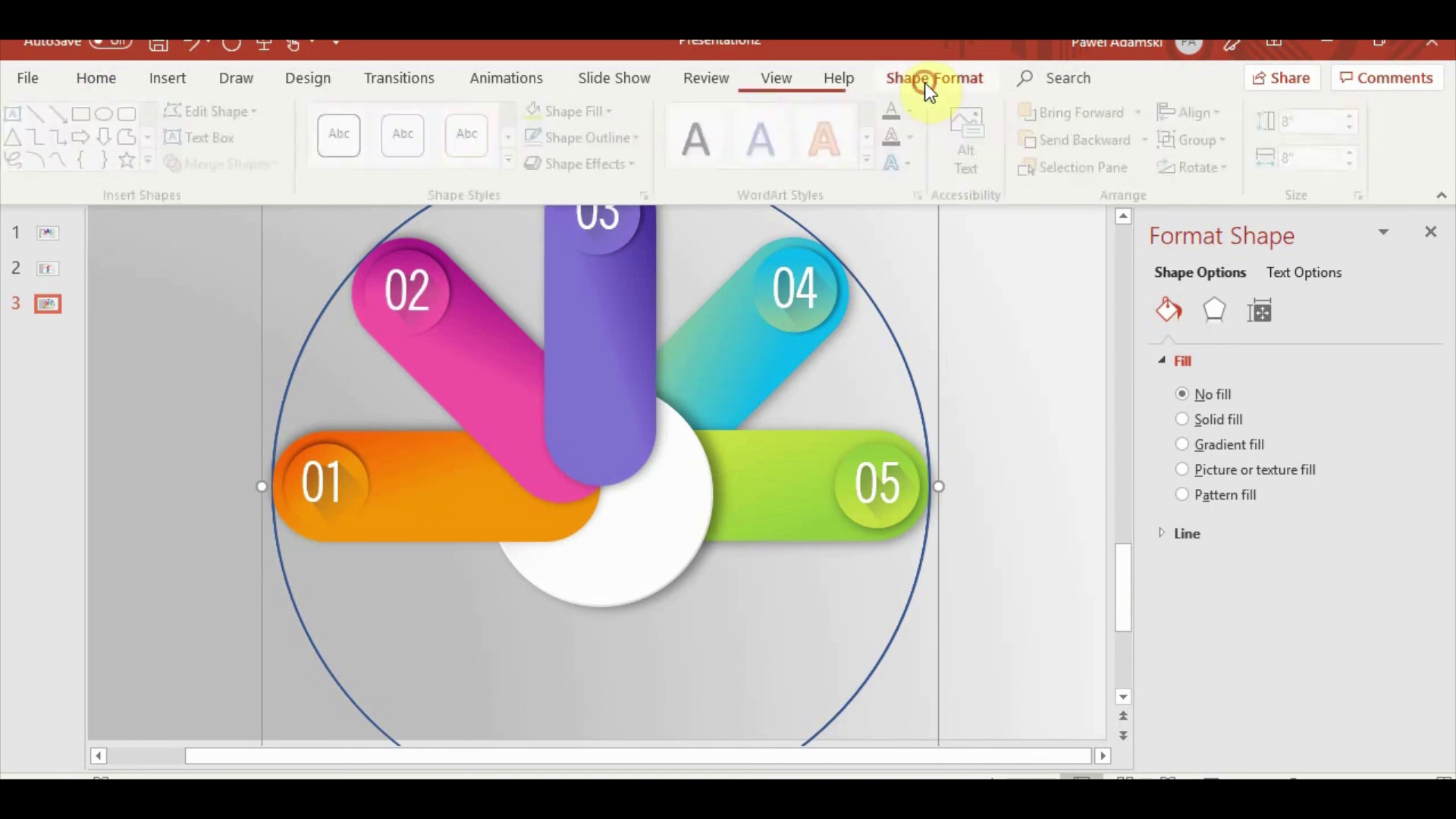
click(1047, 387)
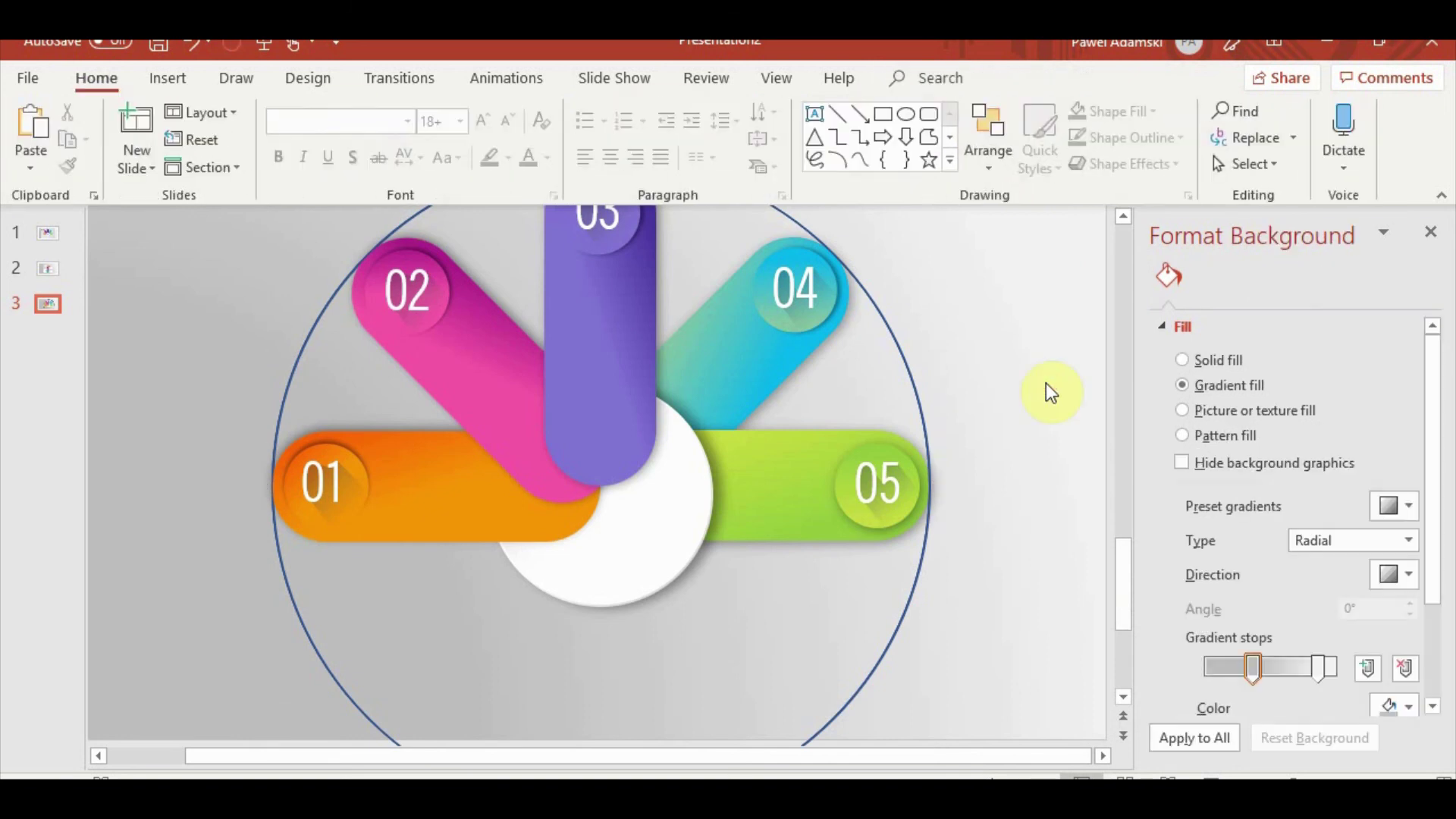
key(ctrl+z)
Send the orange 01 pill to the back, then paste a copy dragged right across the disc
click(396, 528)
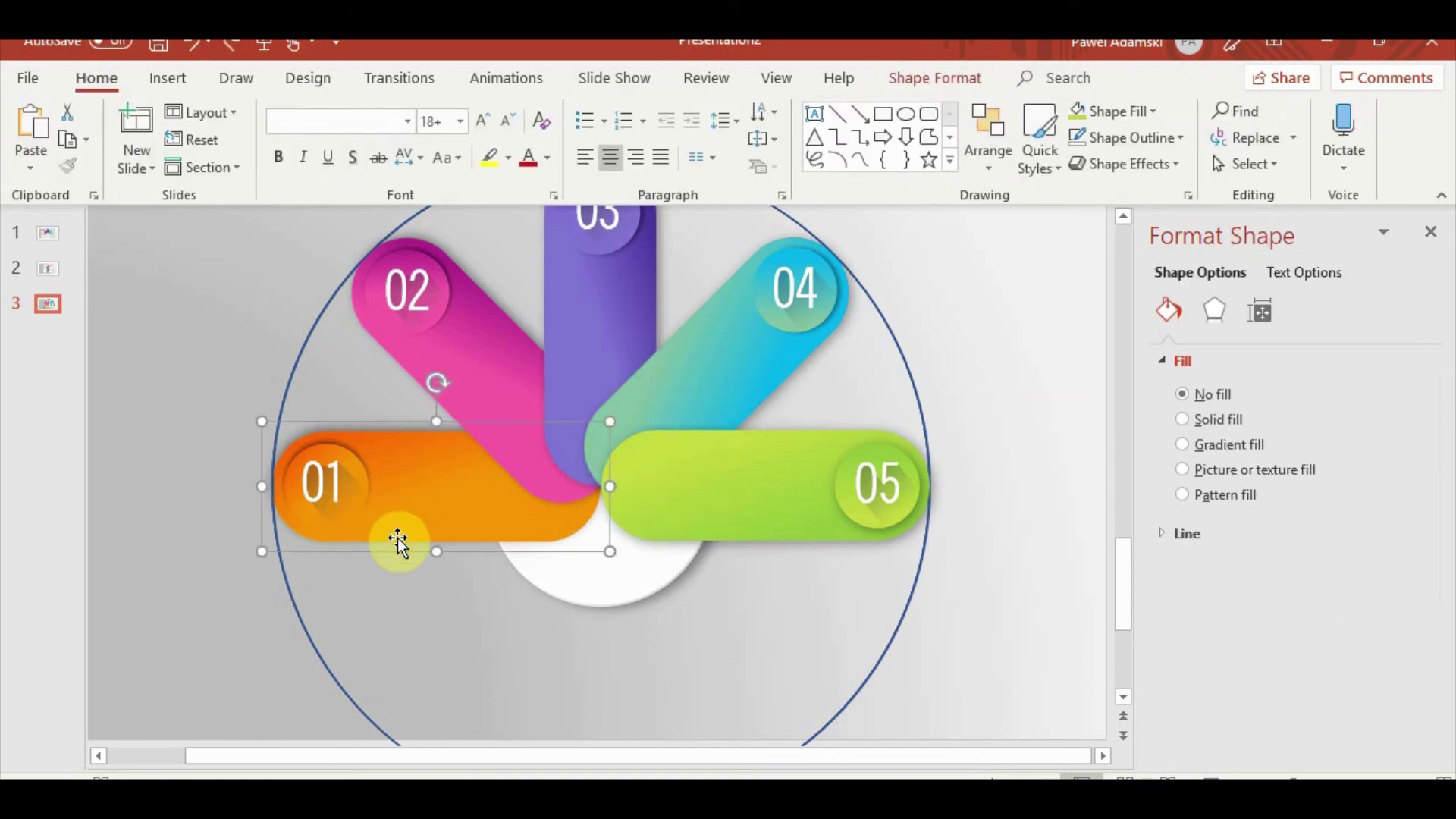
click(980, 163)
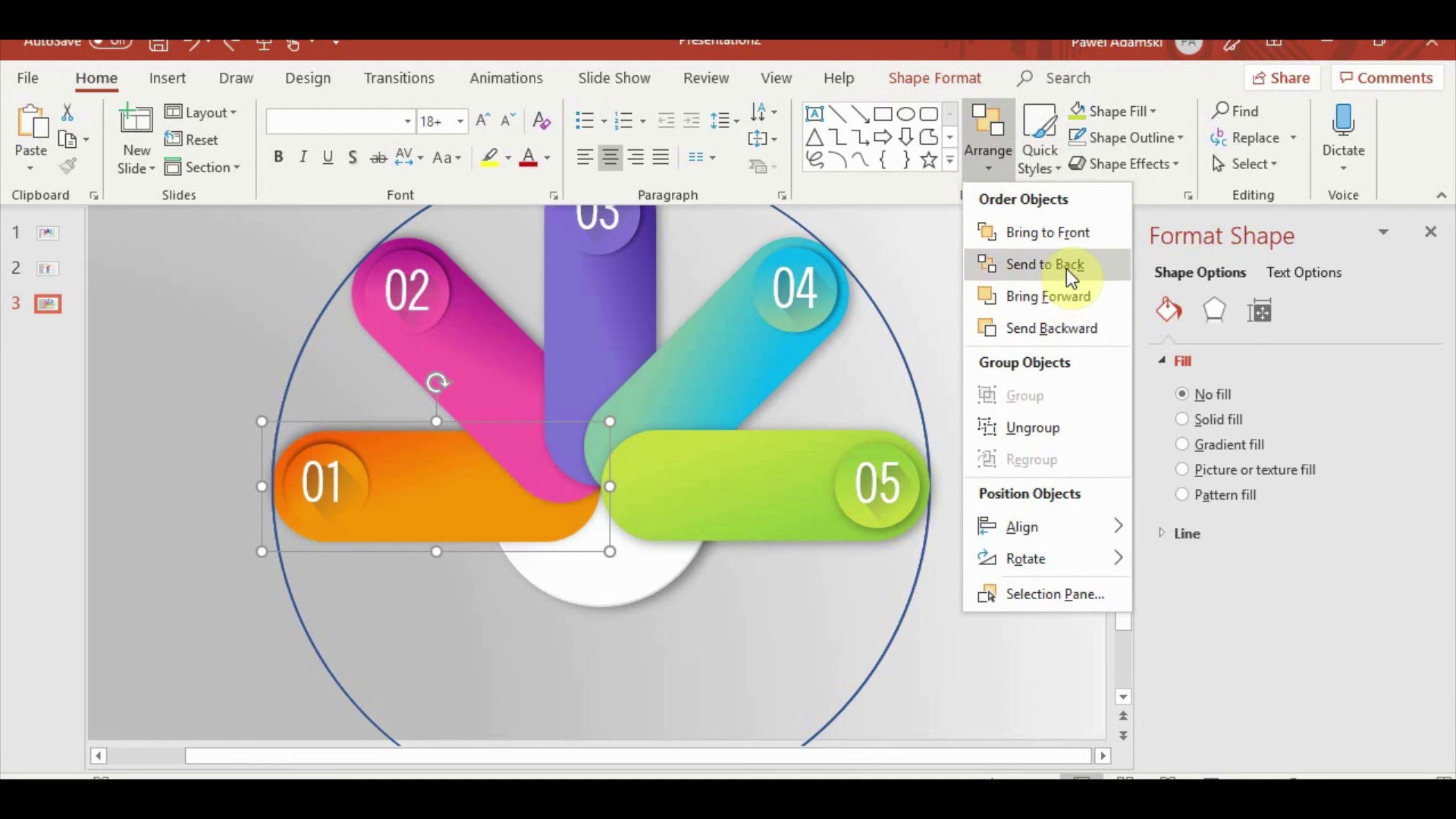
click(1070, 265)
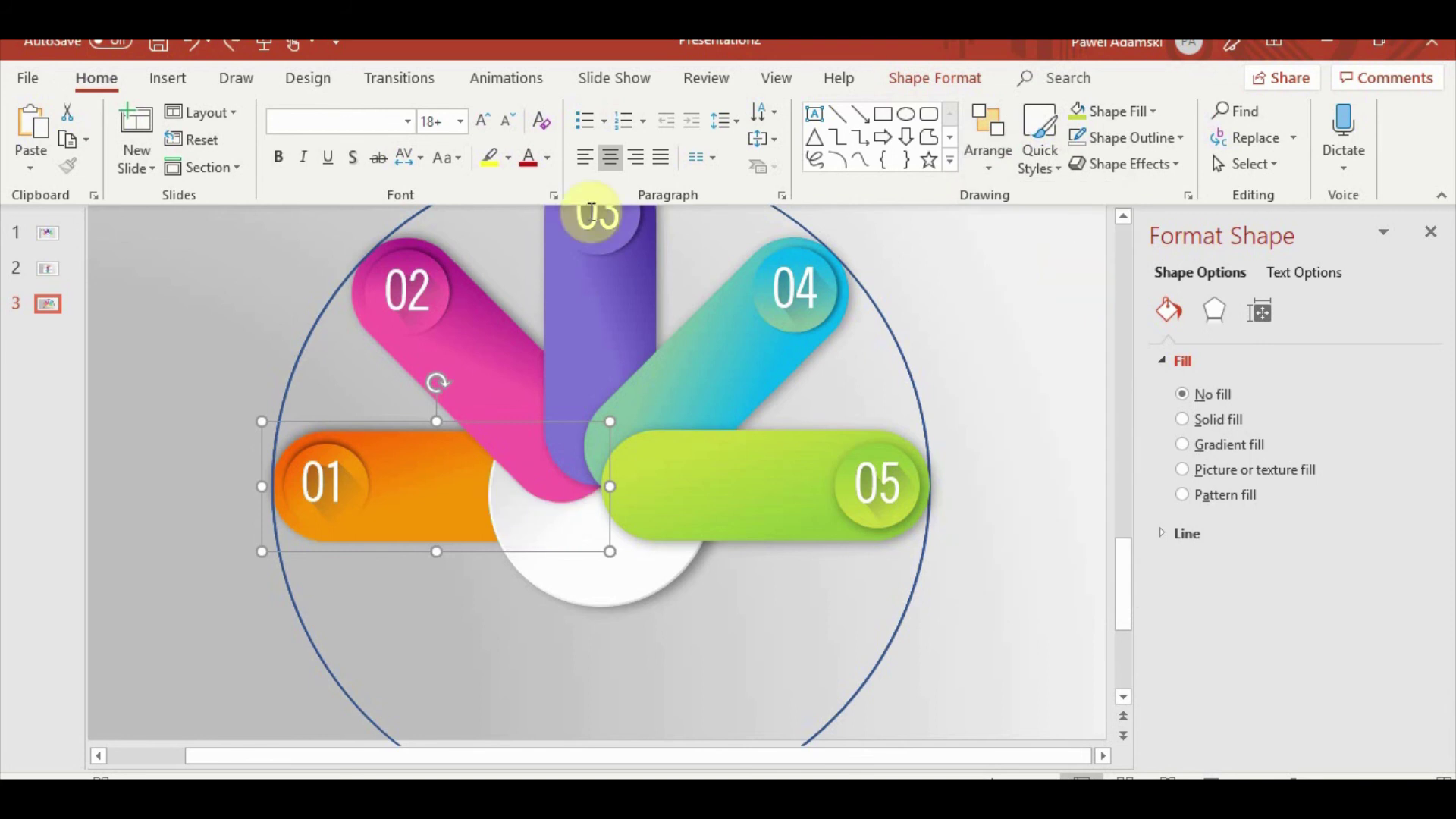
key(ctrl+c)
key(ctrl+v)
drag(471, 511, 649, 493)
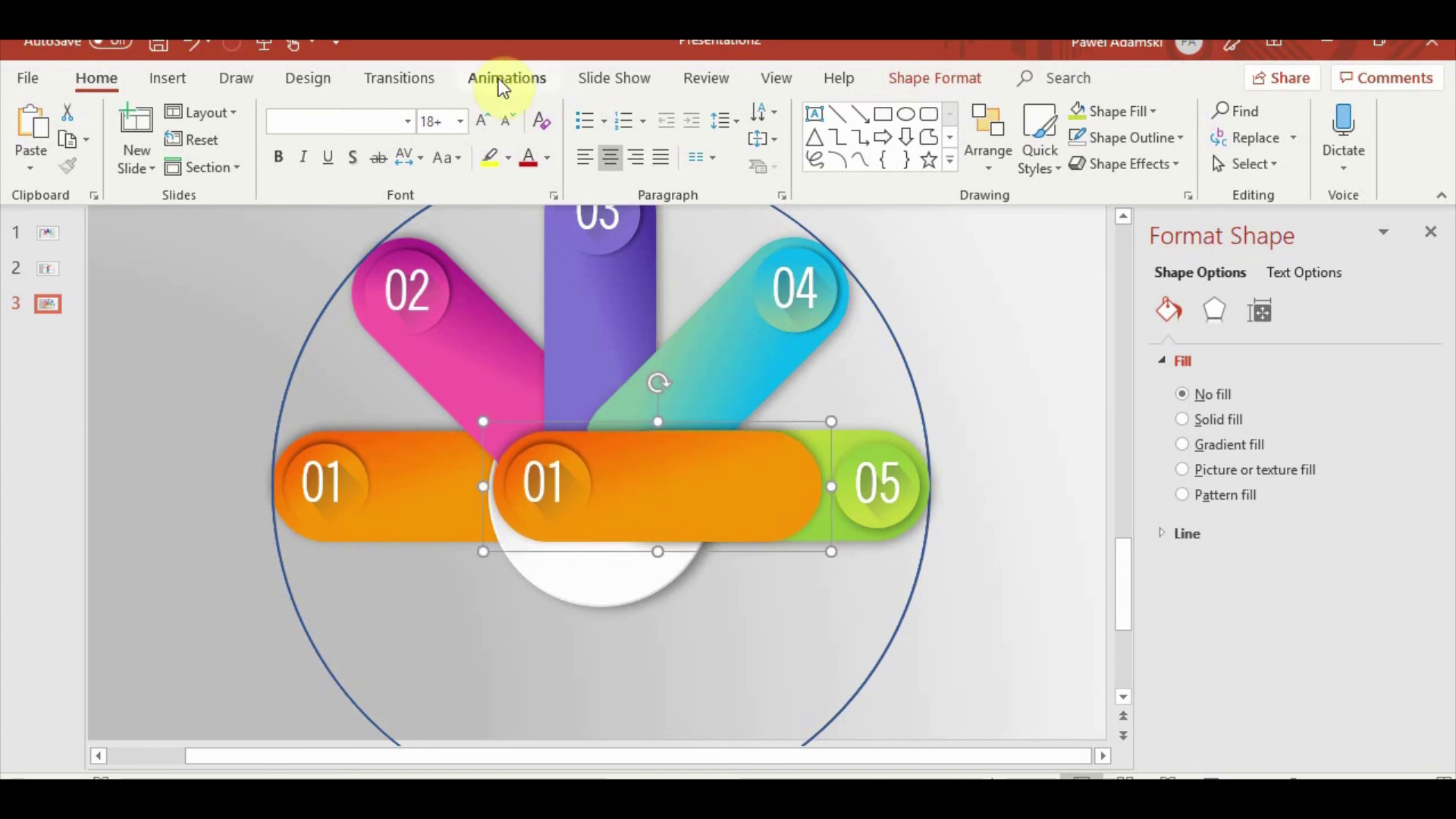
Give the 01 copy a Lines motion path heading Left and adjust its start point
click(530, 76)
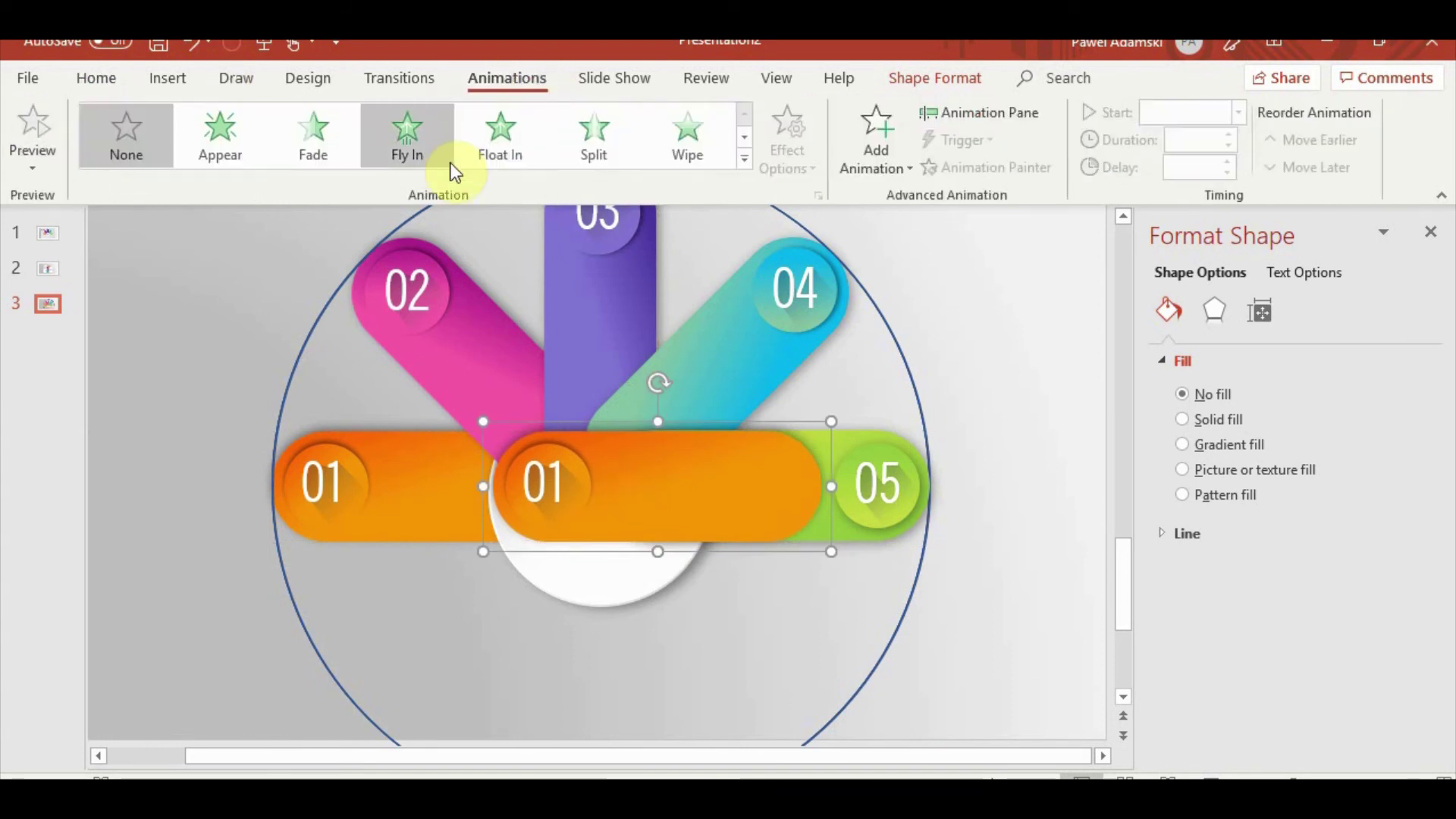
click(739, 165)
scroll(303, 500, down, 3)
click(135, 576)
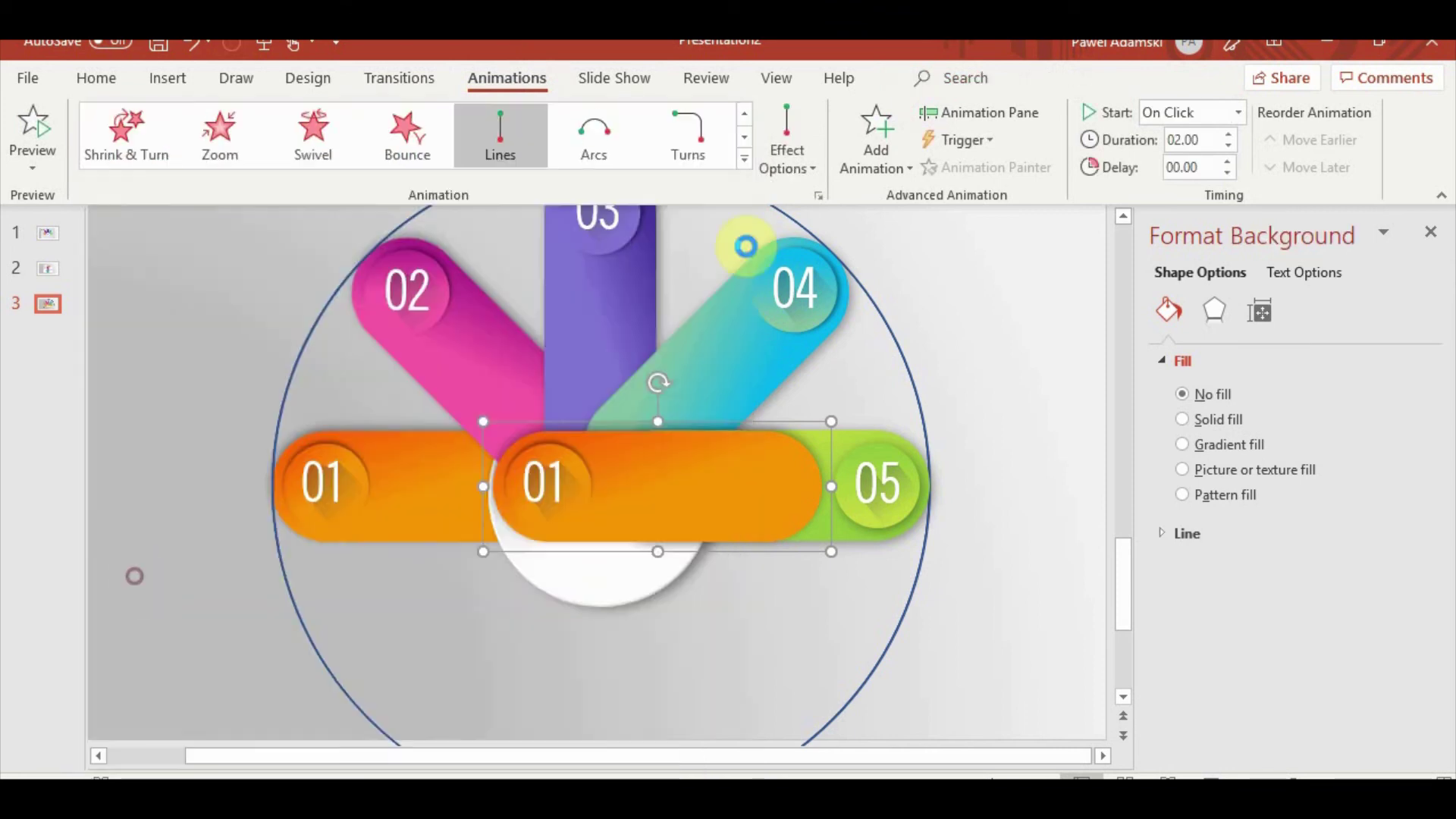
click(800, 163)
click(842, 300)
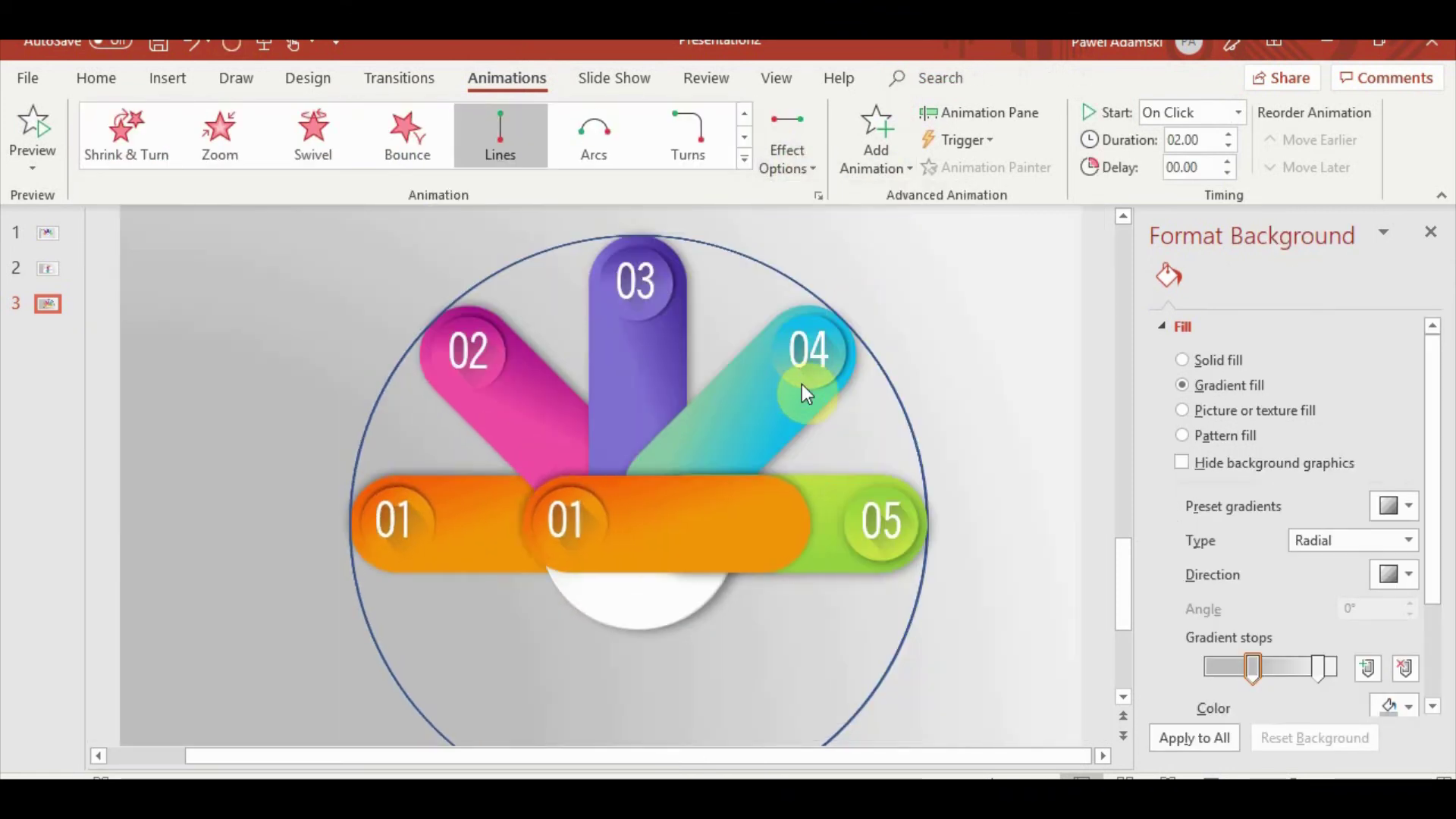
ctrl+scroll(645, 493, up, 1)
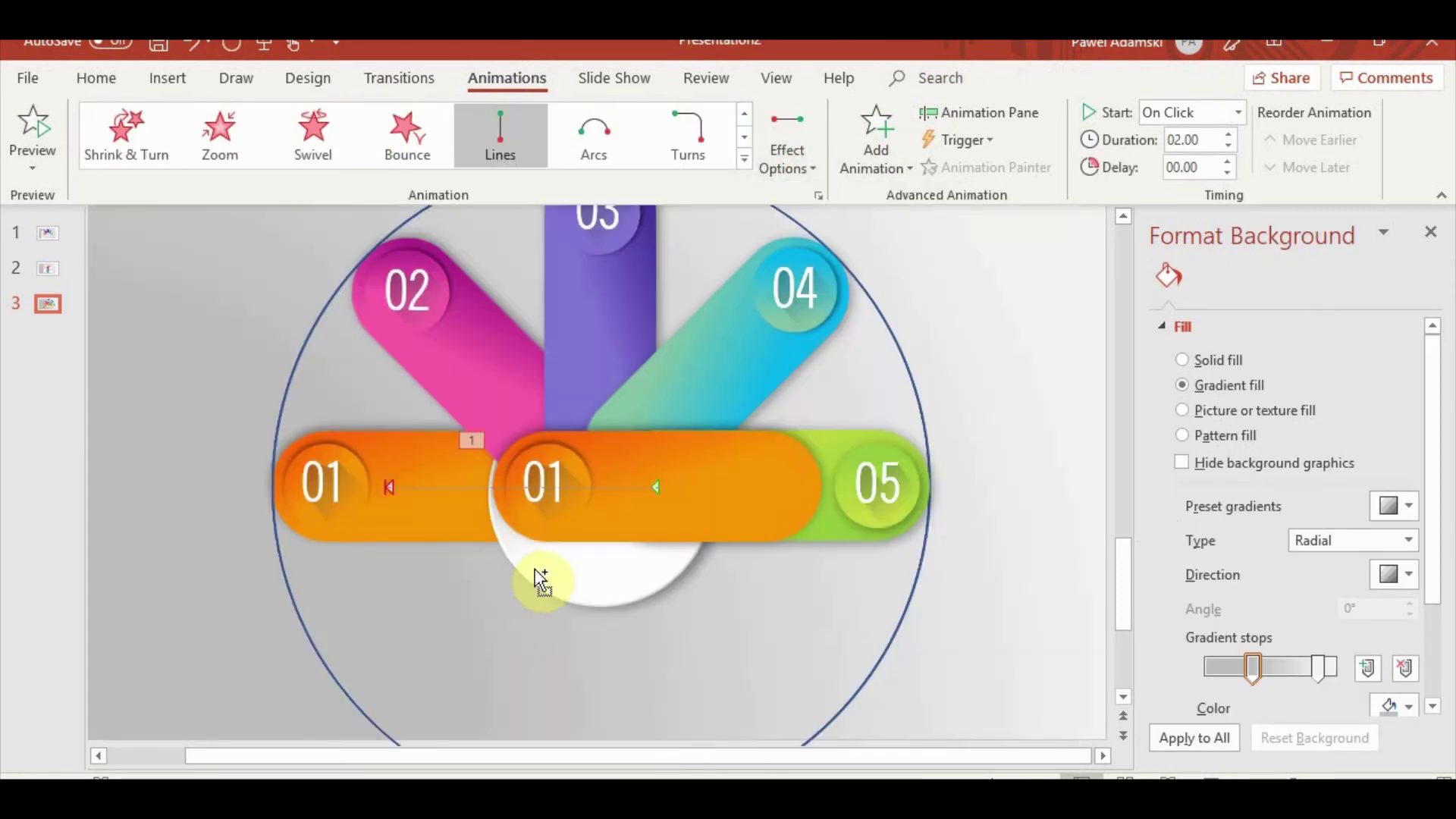
ctrl+scroll(425, 530, up, 2)
mouse_move(302, 491)
mouse_down()
mouse_move(404, 492)
mouse_move(378, 489)
mouse_up()
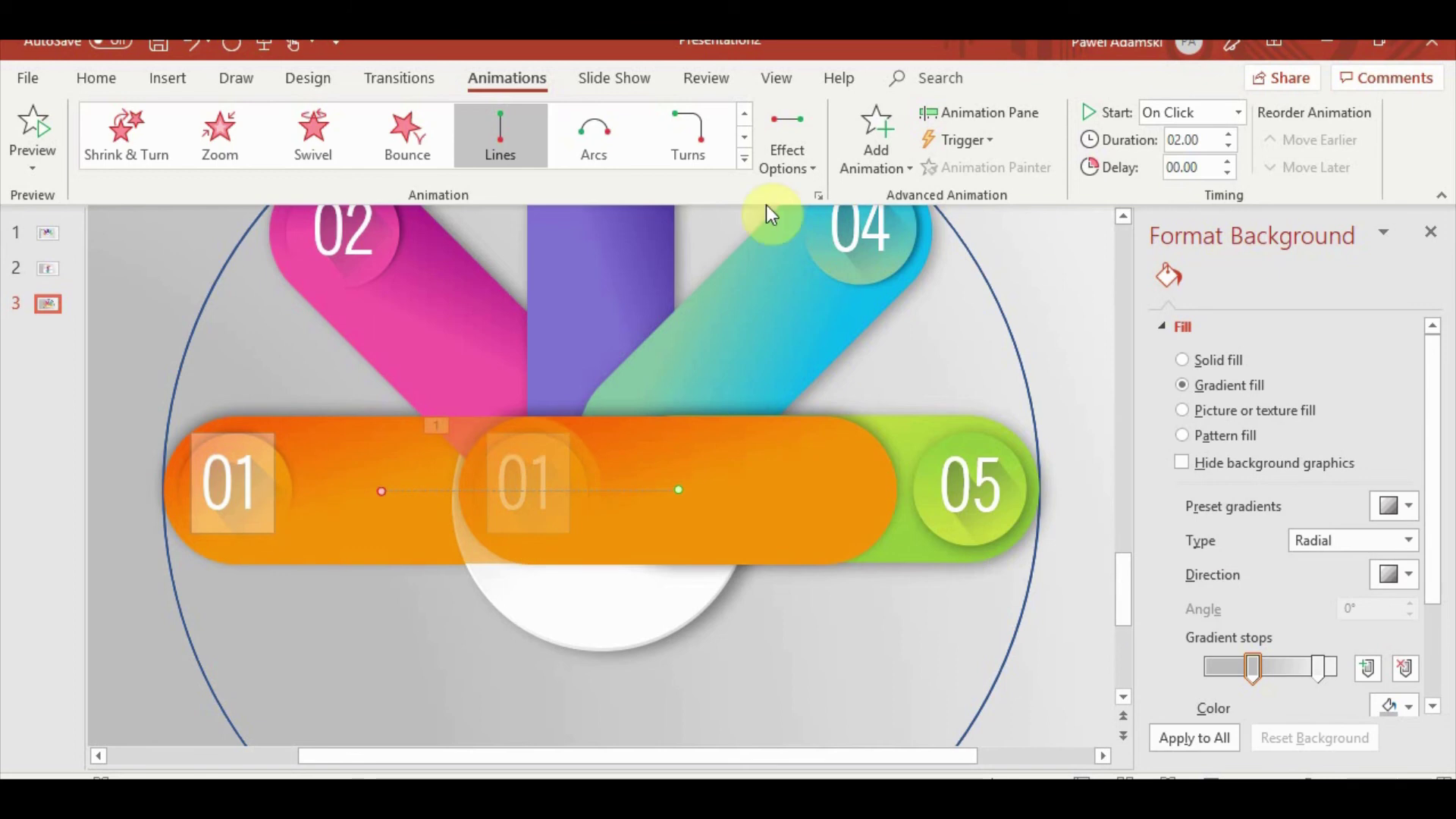
Add a roughly 0.76 s bounce end to Group 57's motion path and close Format Background
click(958, 113)
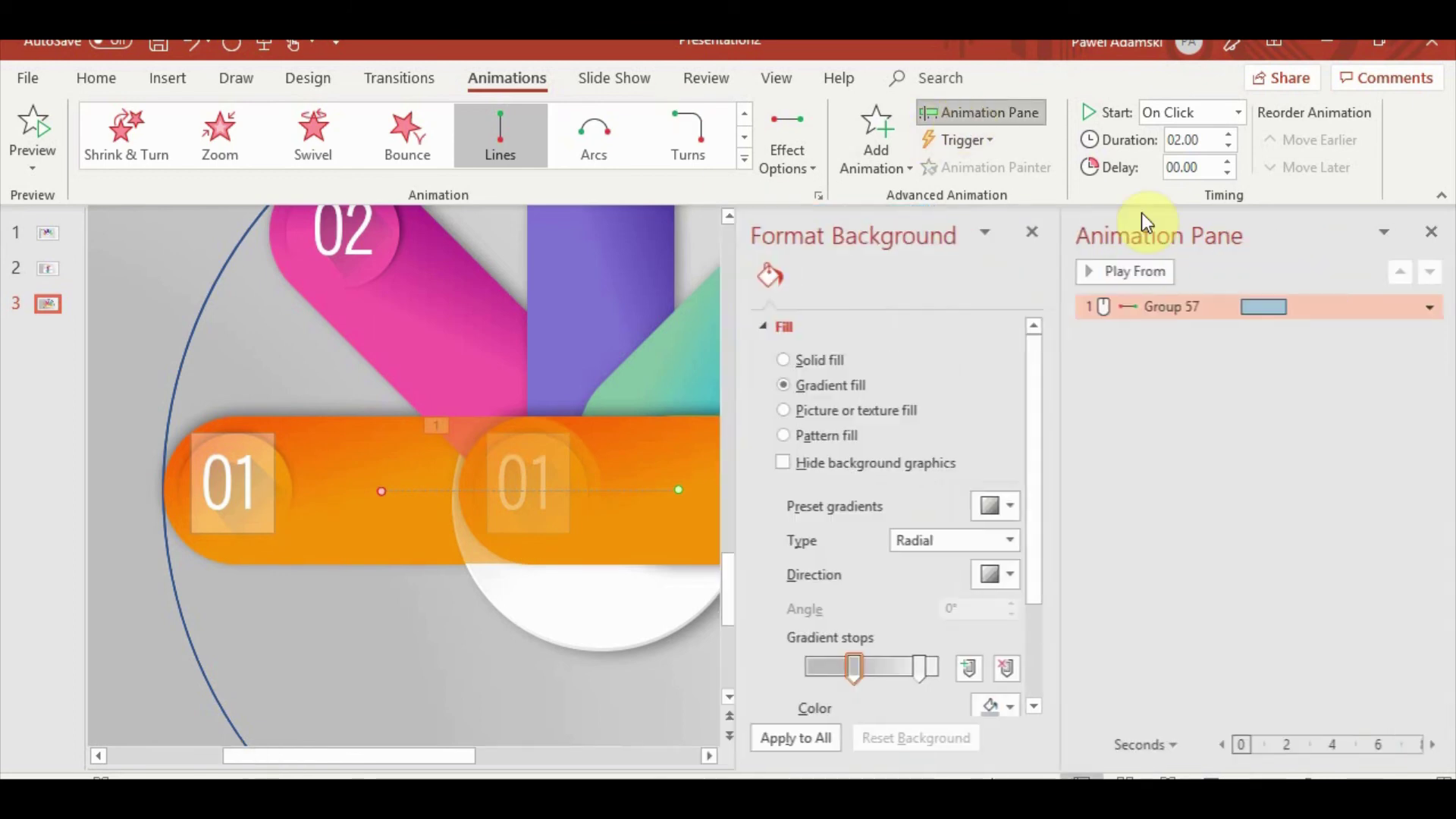
right_click(1162, 305)
click(1351, 417)
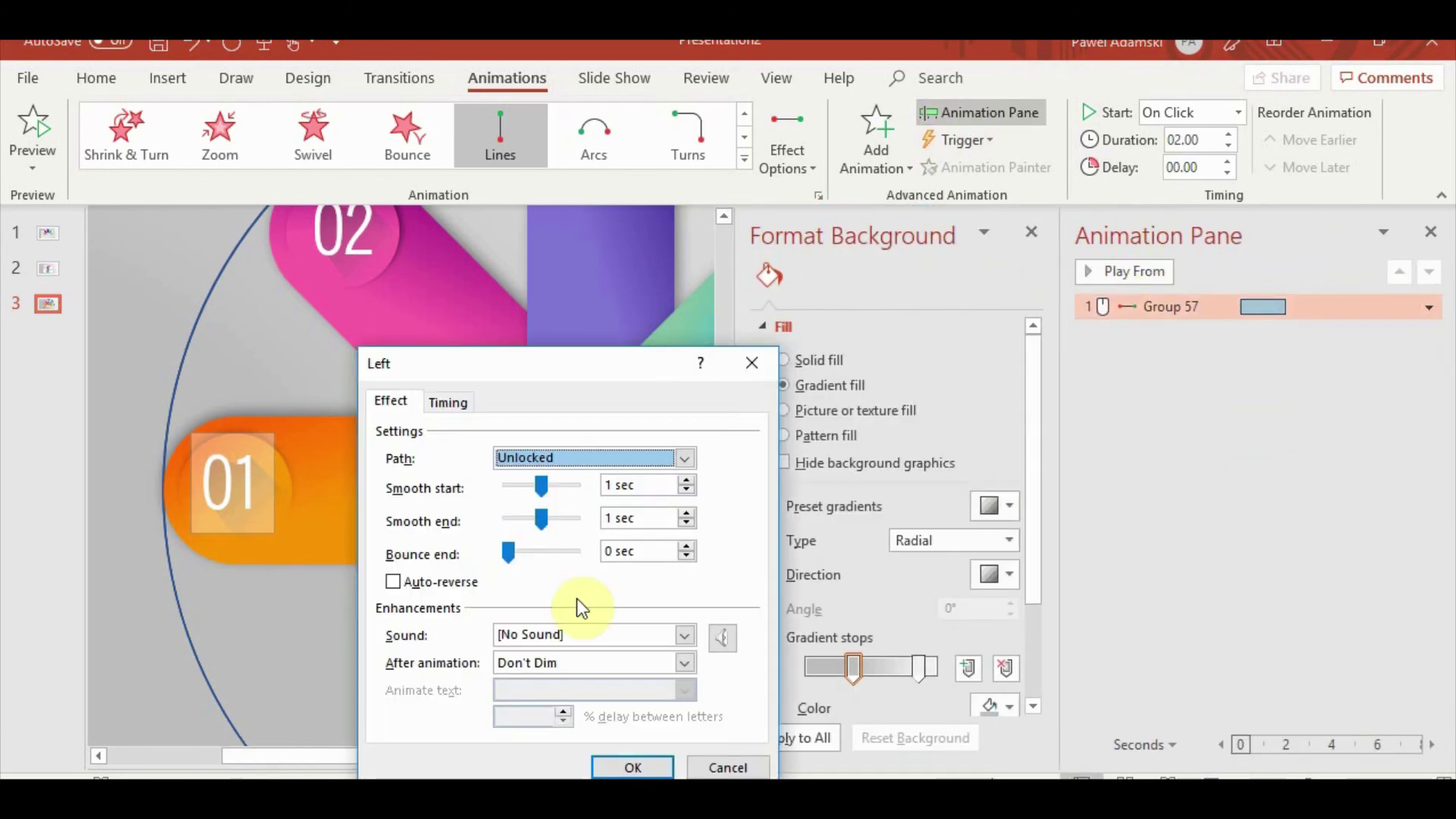
drag(508, 553, 533, 555)
click(627, 762)
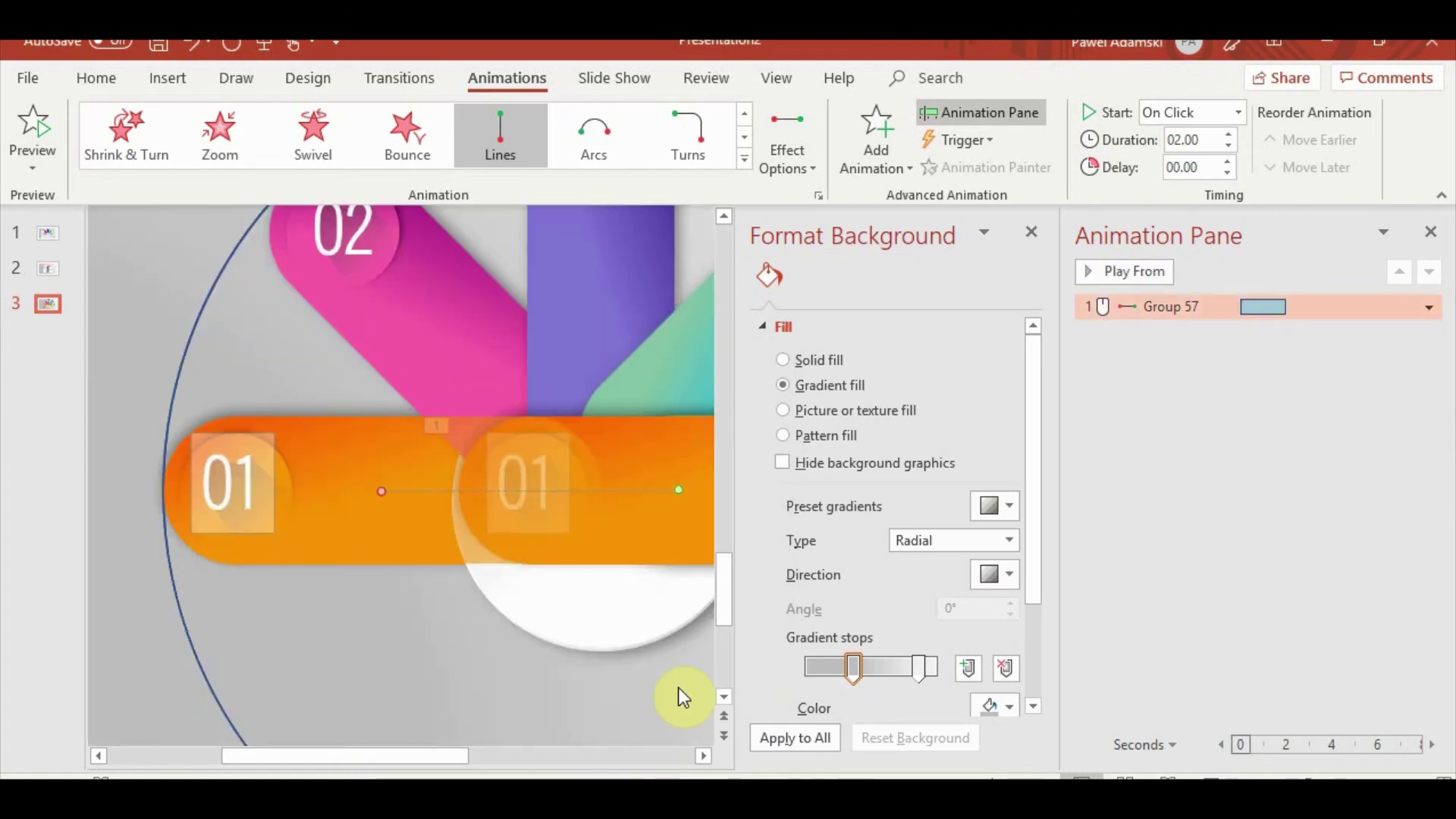
click(1041, 243)
click(1011, 273)
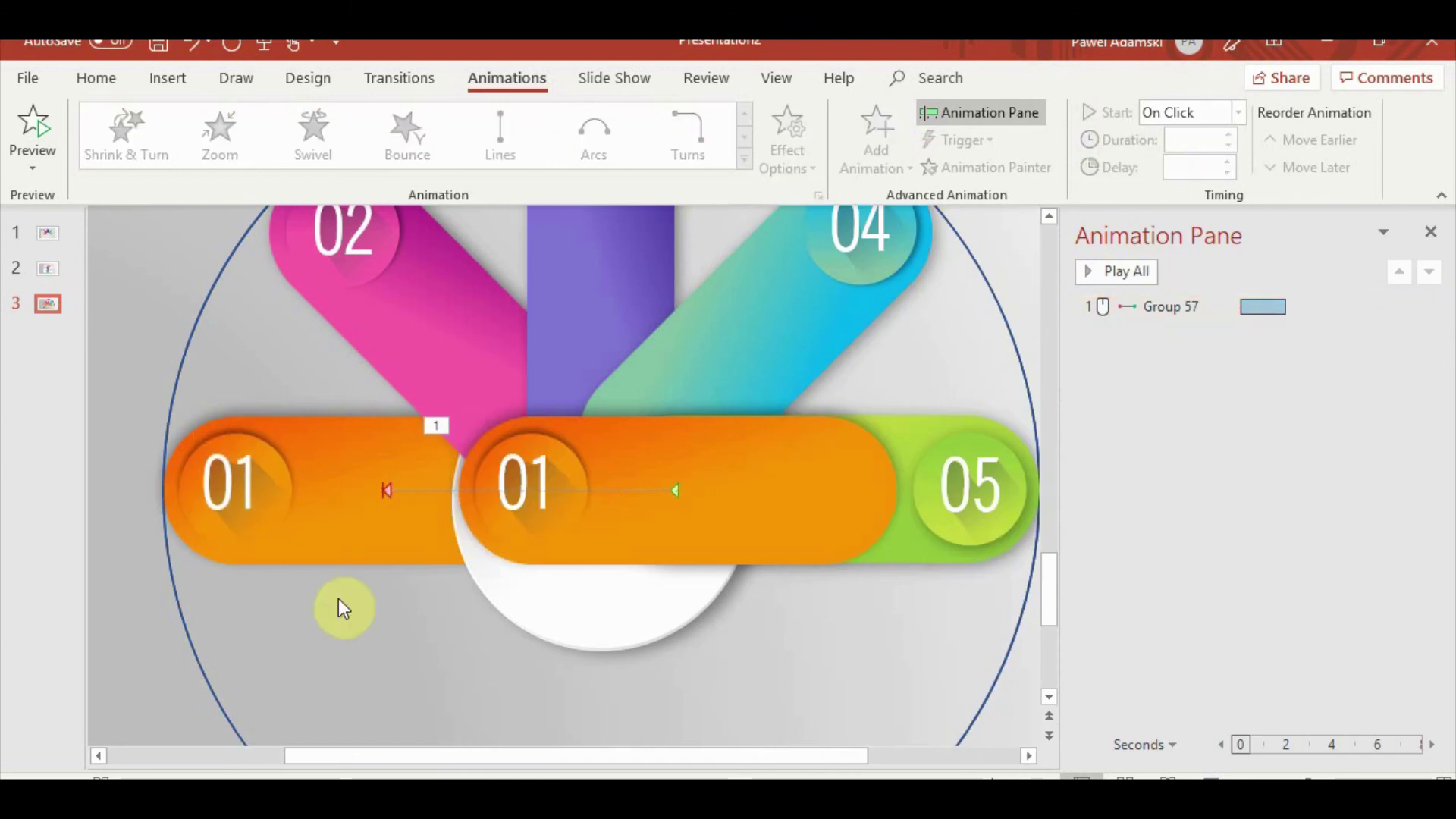
Delete the duplicate 01 pill and send the orange 01 pill group to the back
click(329, 434)
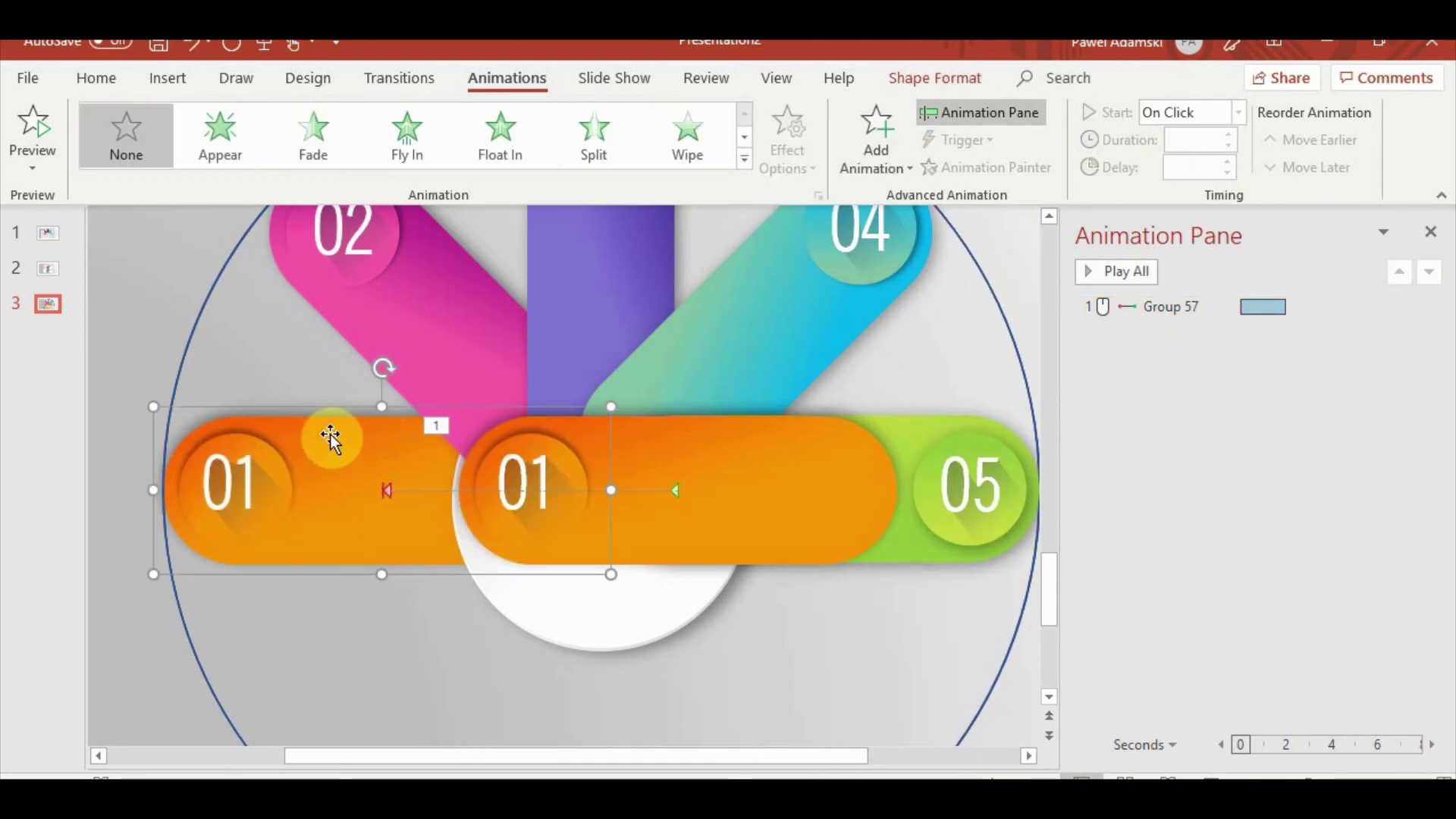
key(Delete)
click(673, 453)
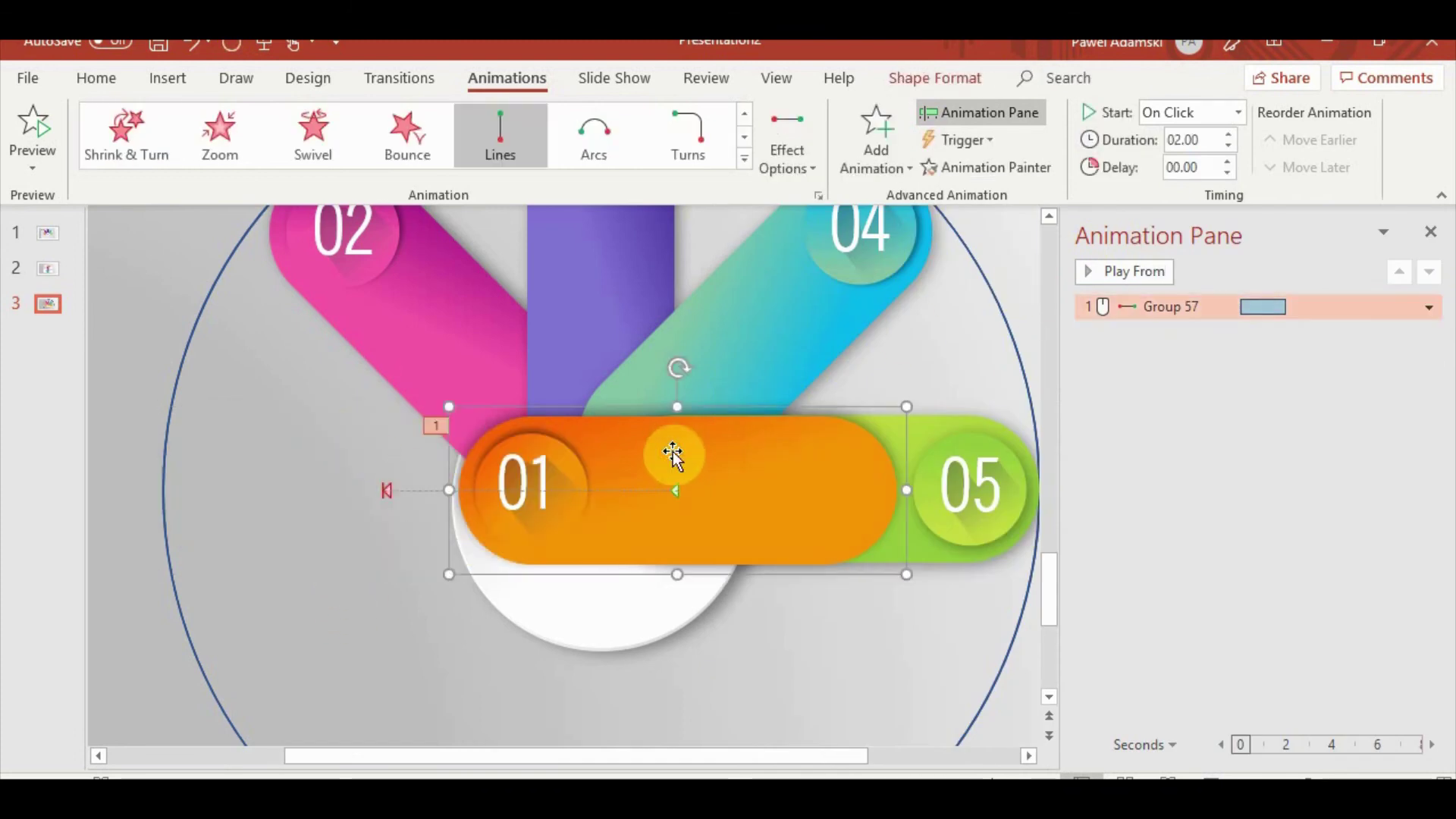
click(1152, 273)
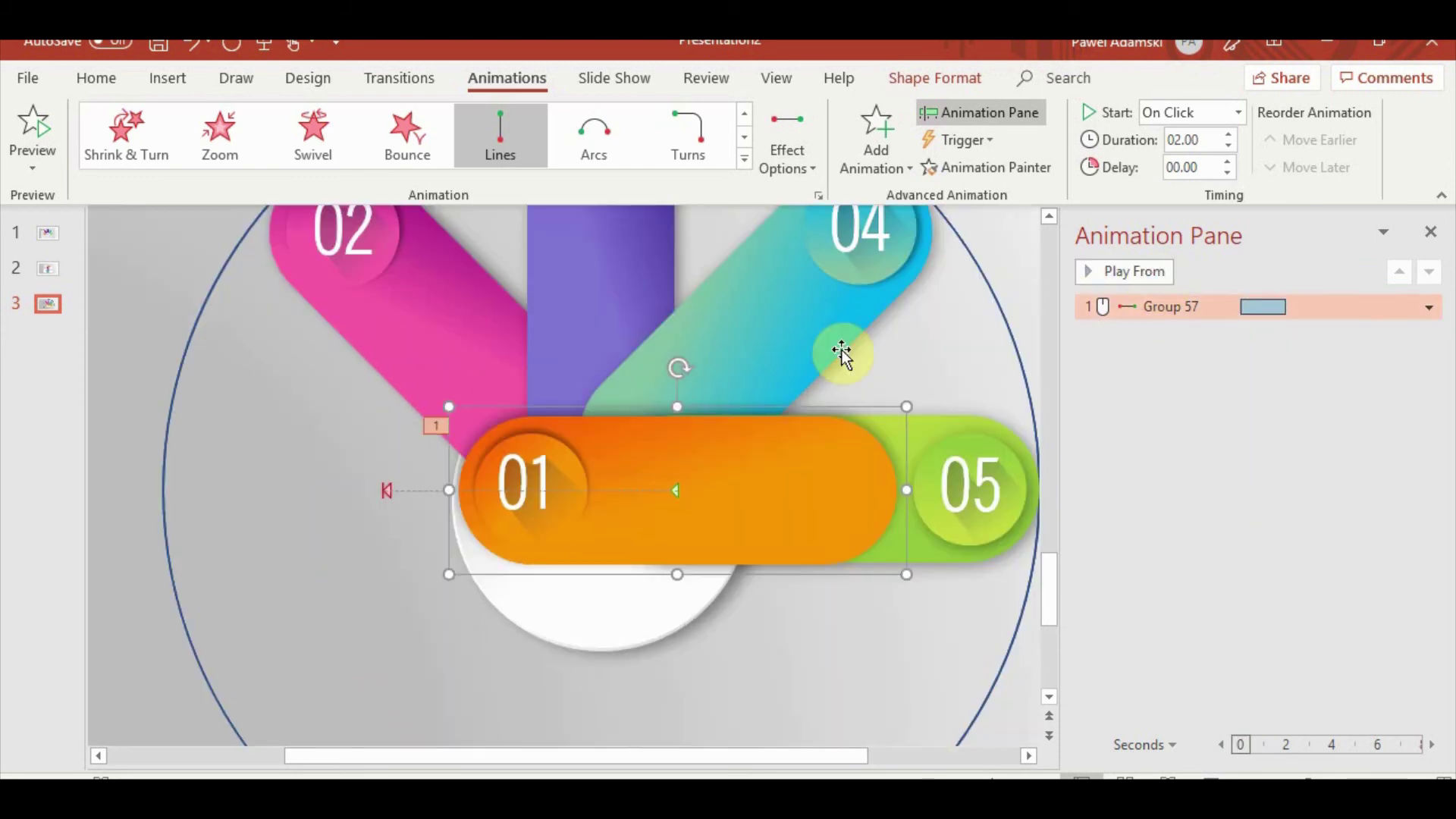
click(1211, 115)
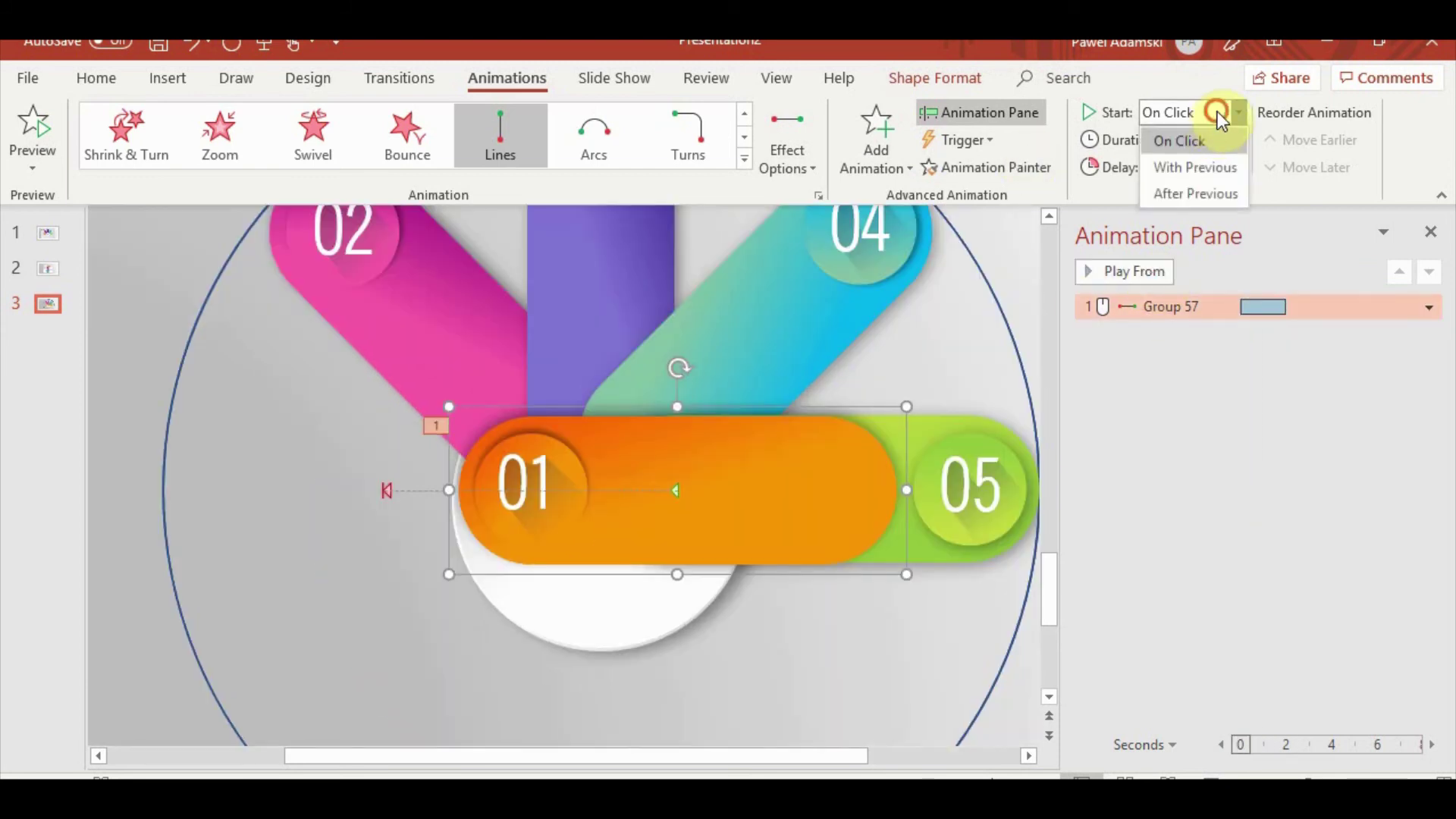
click(1194, 135)
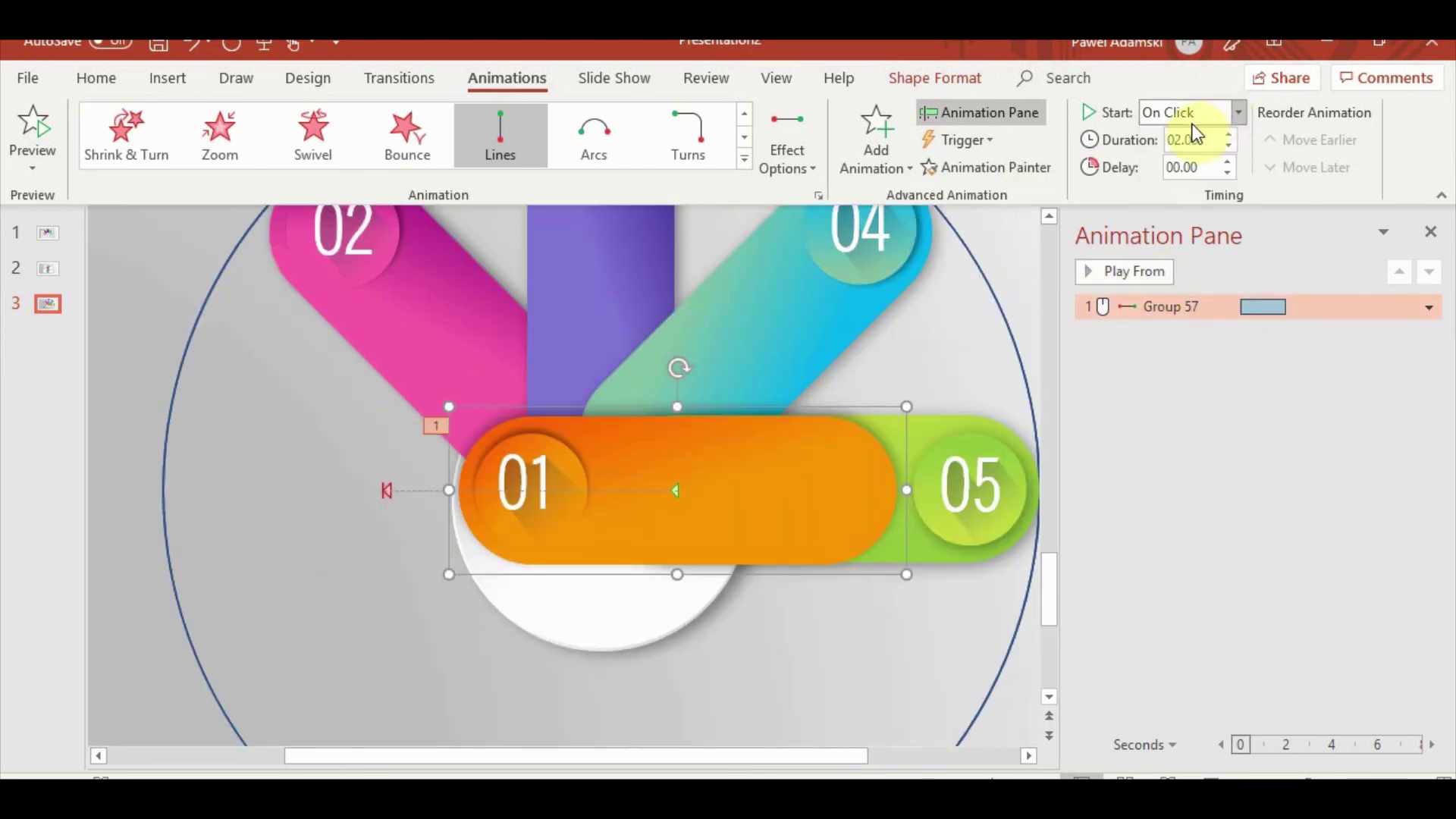
click(929, 81)
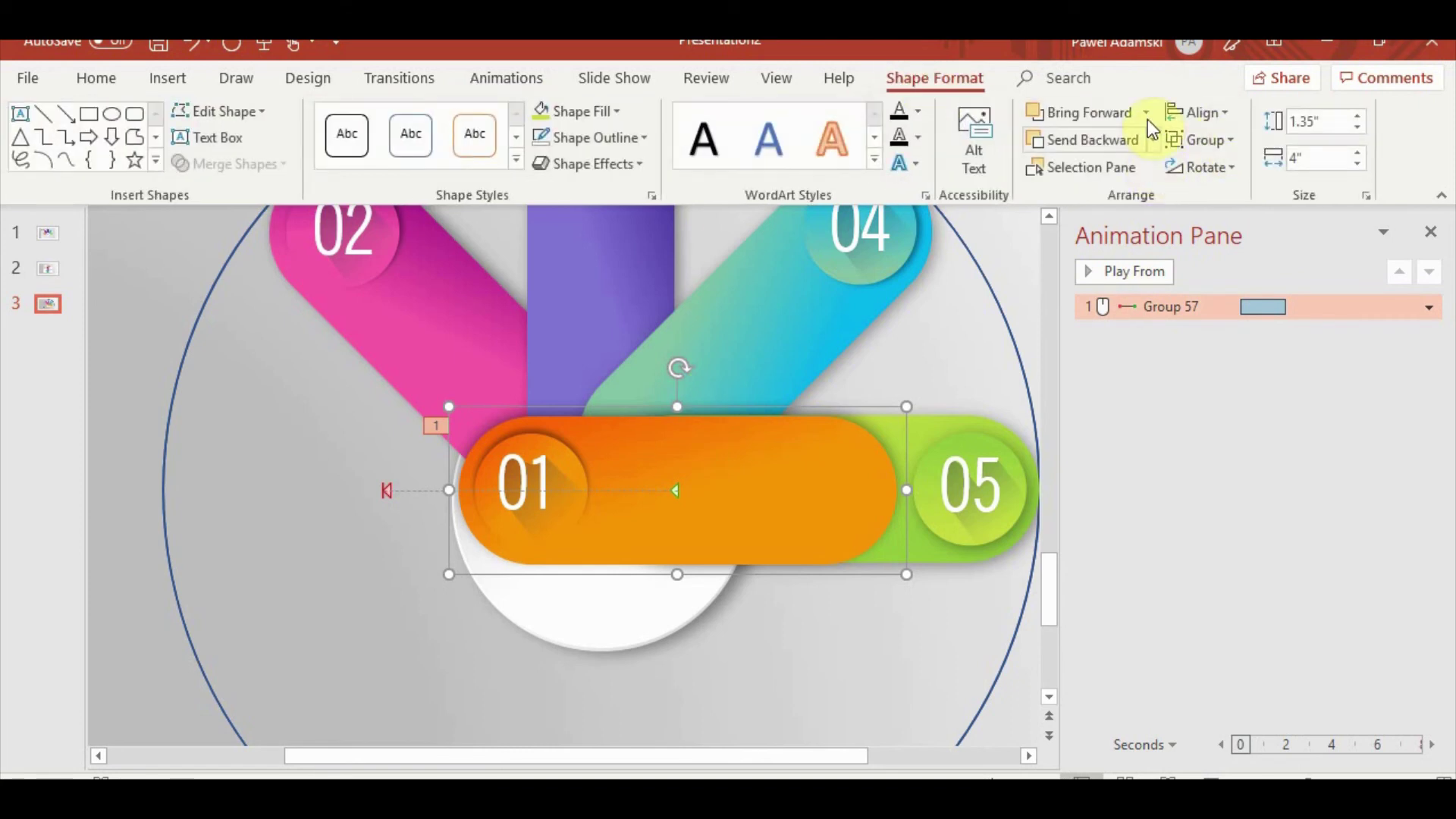
click(1152, 144)
click(1143, 201)
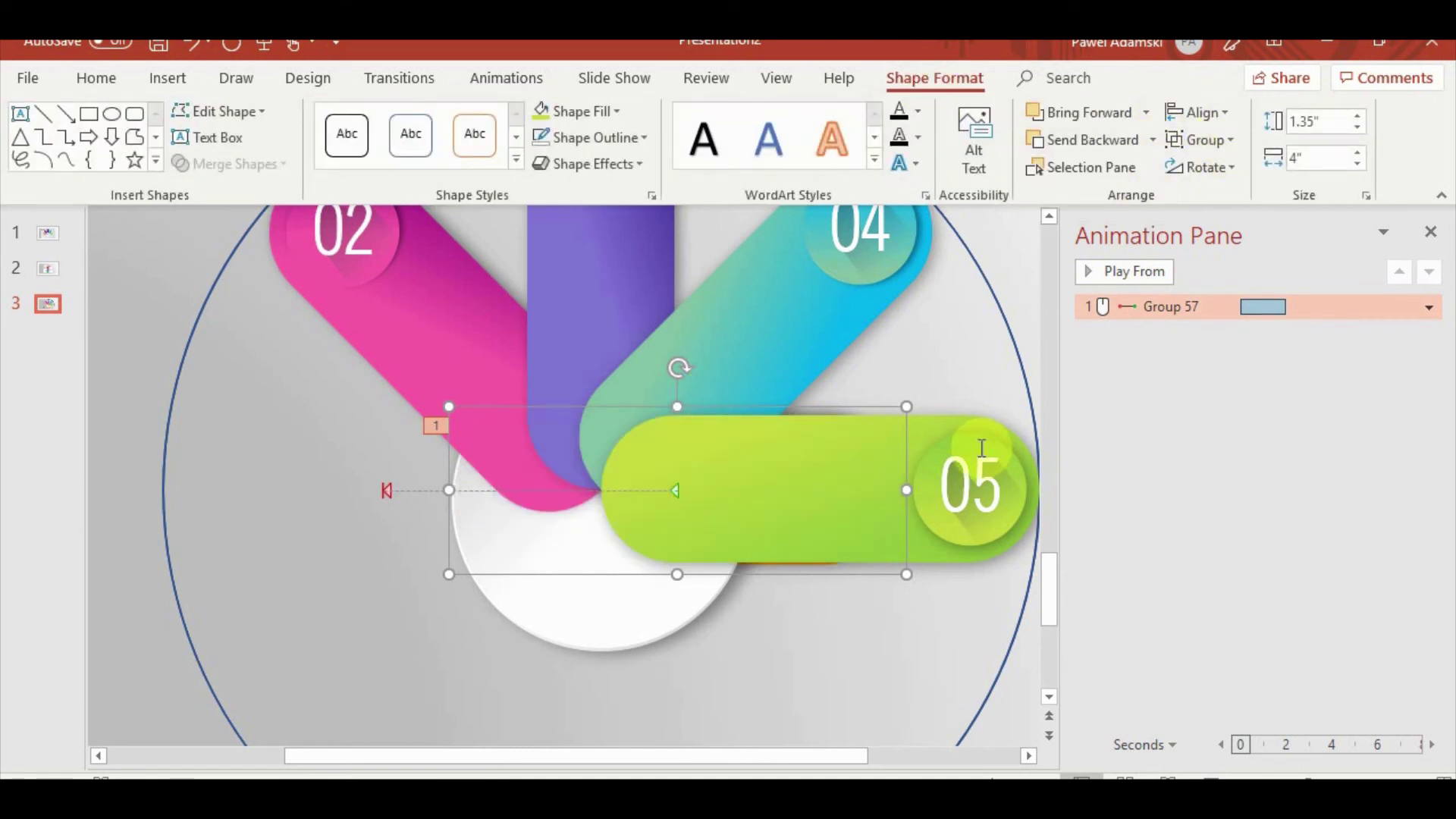
Rotate the 02 pill and ring group 45° counter-clockwise so it lies horizontal, pointing left
drag(439, 383, 433, 330)
scroll(434, 330, down, 3)
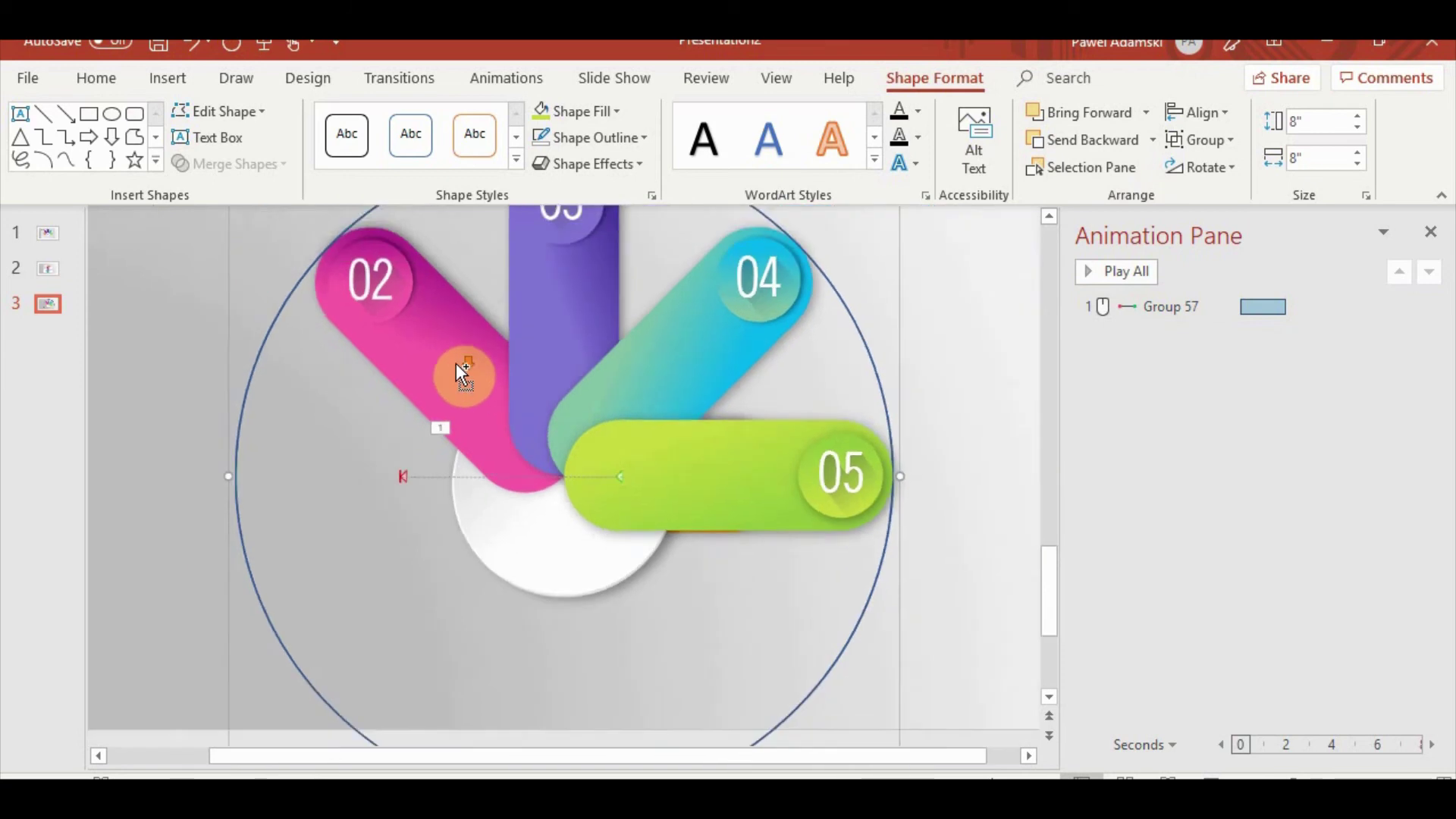
scroll(478, 364, down, 2)
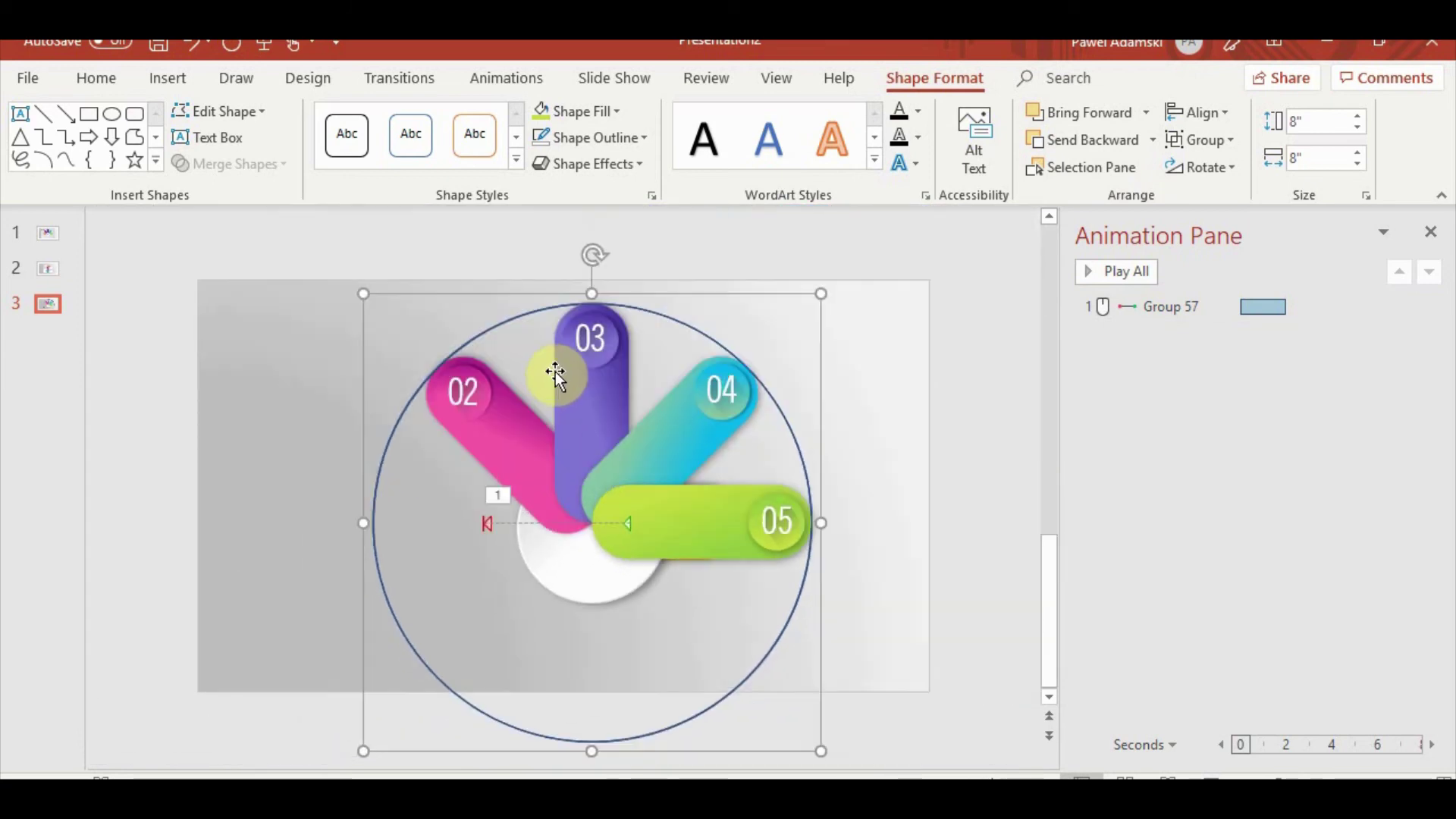
drag(593, 253, 453, 321)
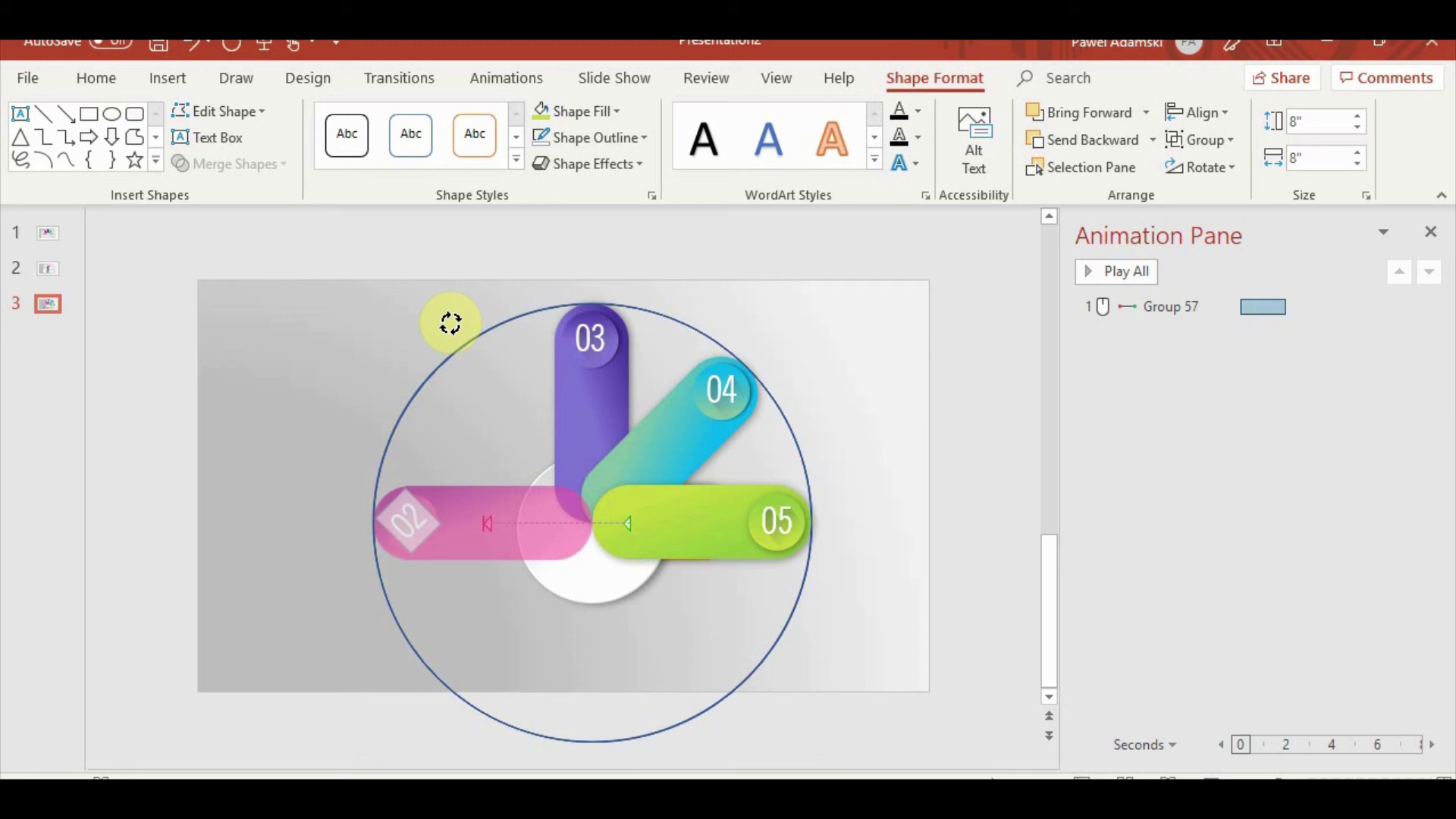
drag(449, 323, 453, 332)
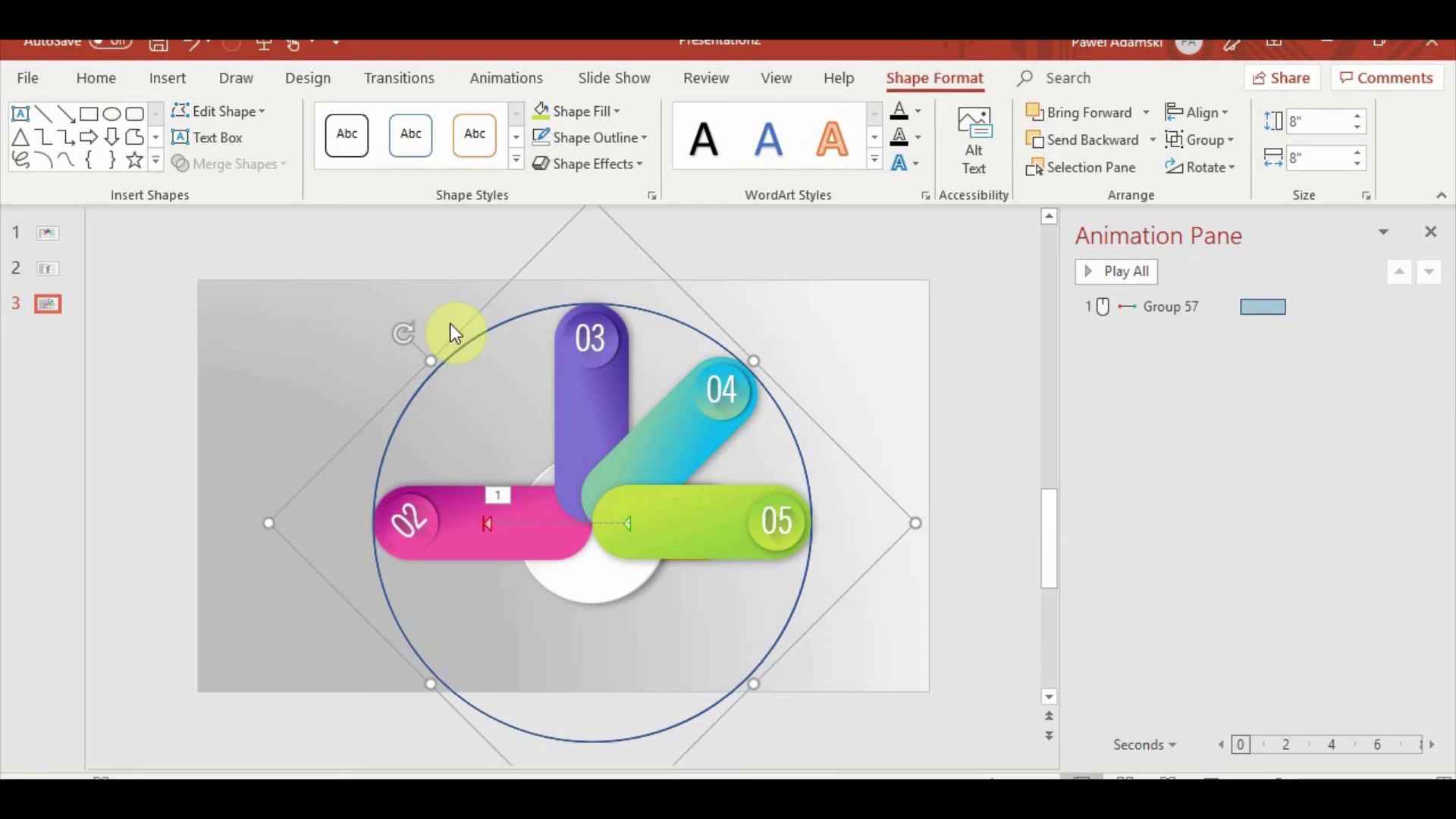
Apply a Spin emphasis animation to the 02 pill group
click(516, 84)
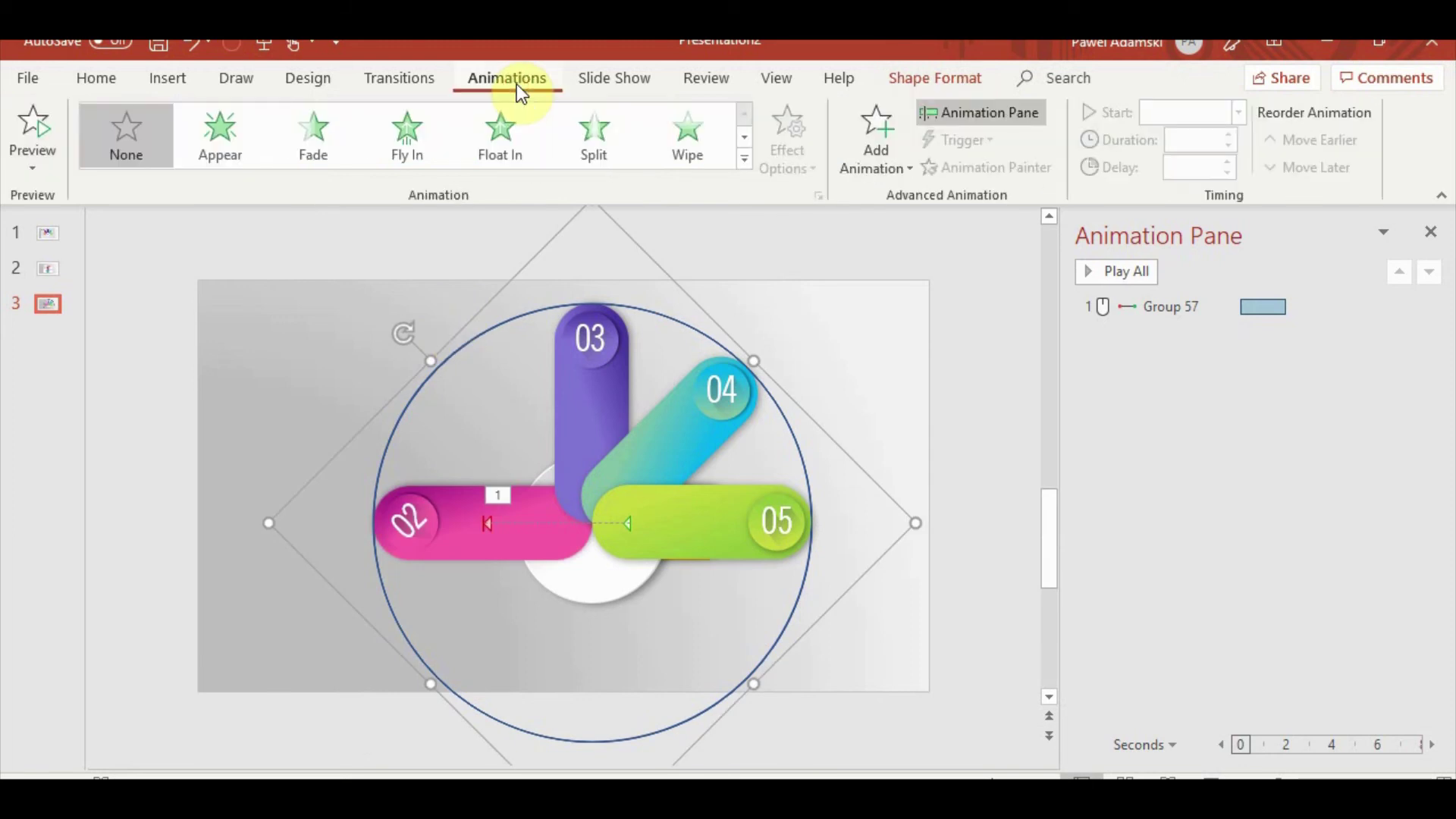
click(743, 159)
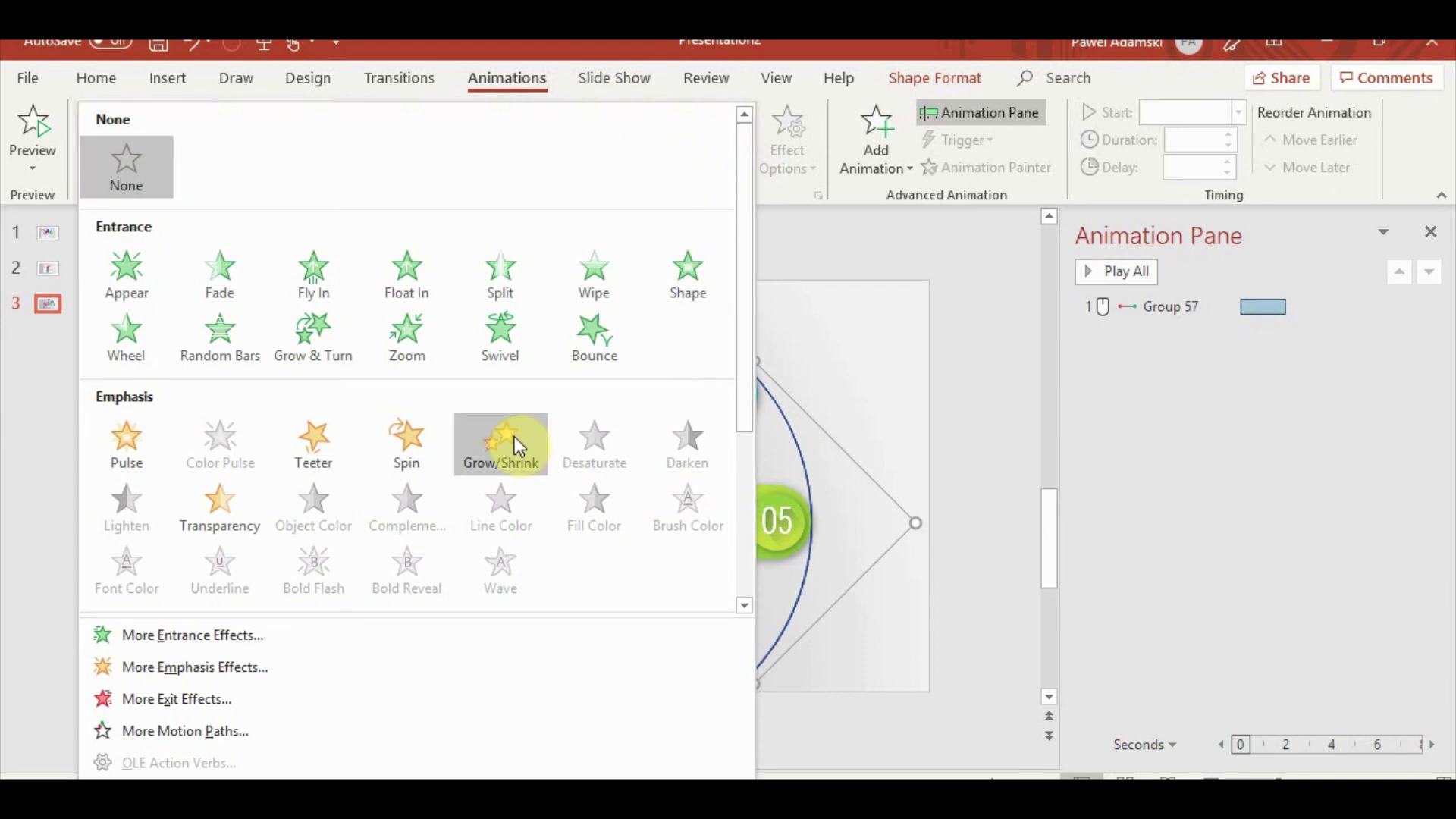
click(438, 442)
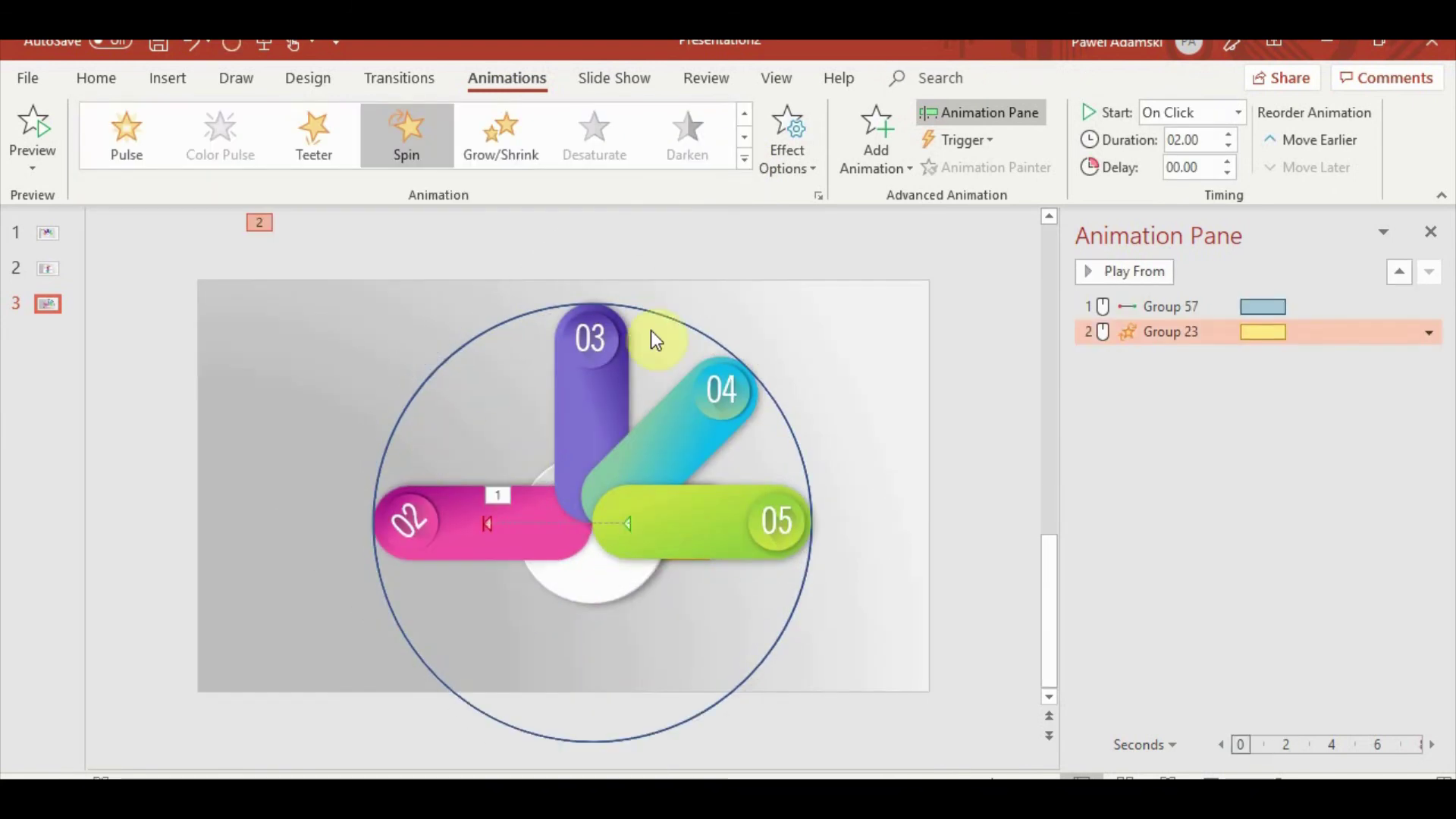
Check the Spin direction and amount, then drag the Group 23 bar for a 2-second delay
click(805, 170)
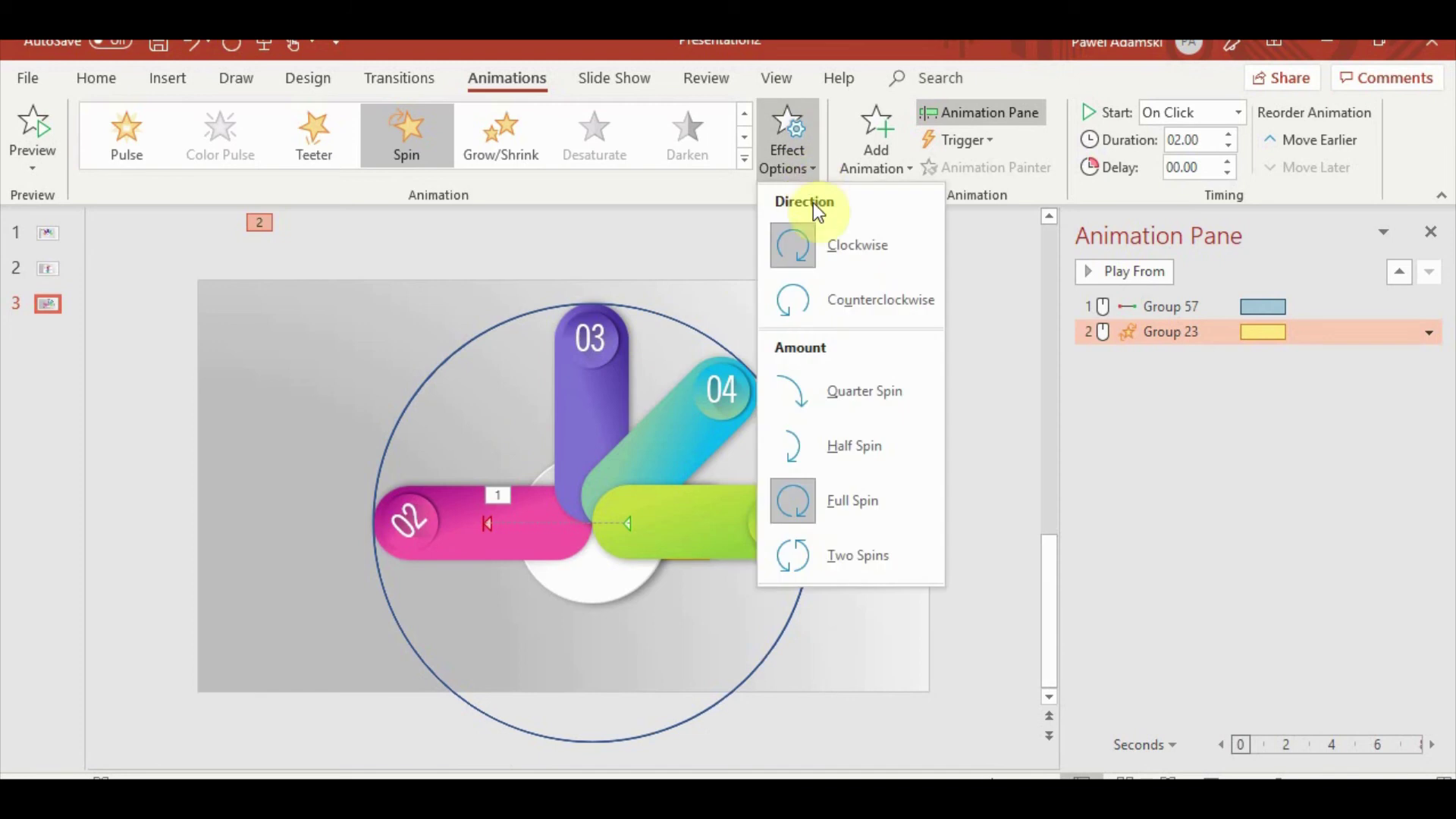
click(803, 174)
click(804, 174)
click(804, 174)
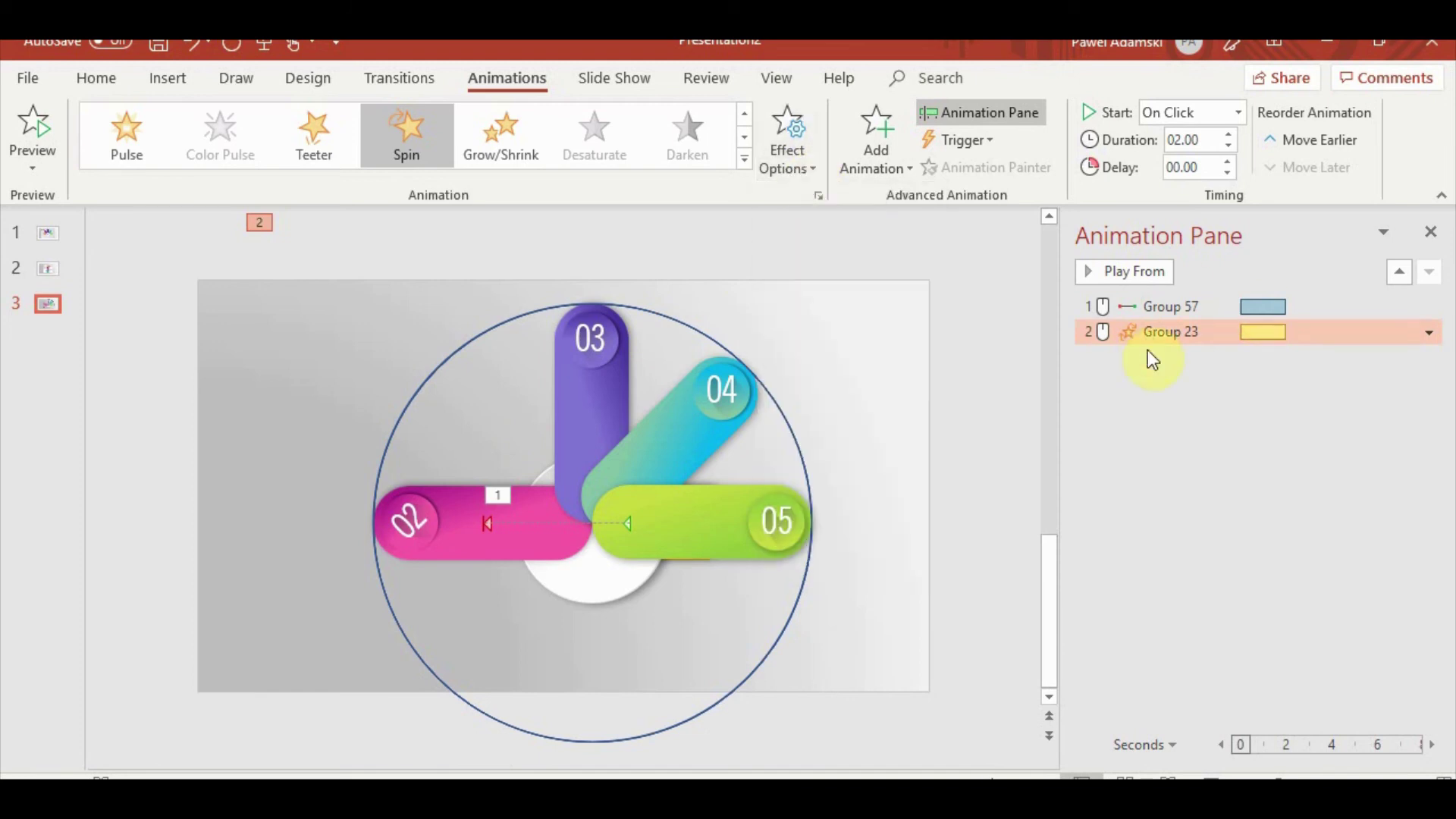
right_click(1162, 335)
mouse_move(1264, 332)
mouse_down()
mouse_move(1316, 332)
mouse_move(1300, 328)
mouse_up()
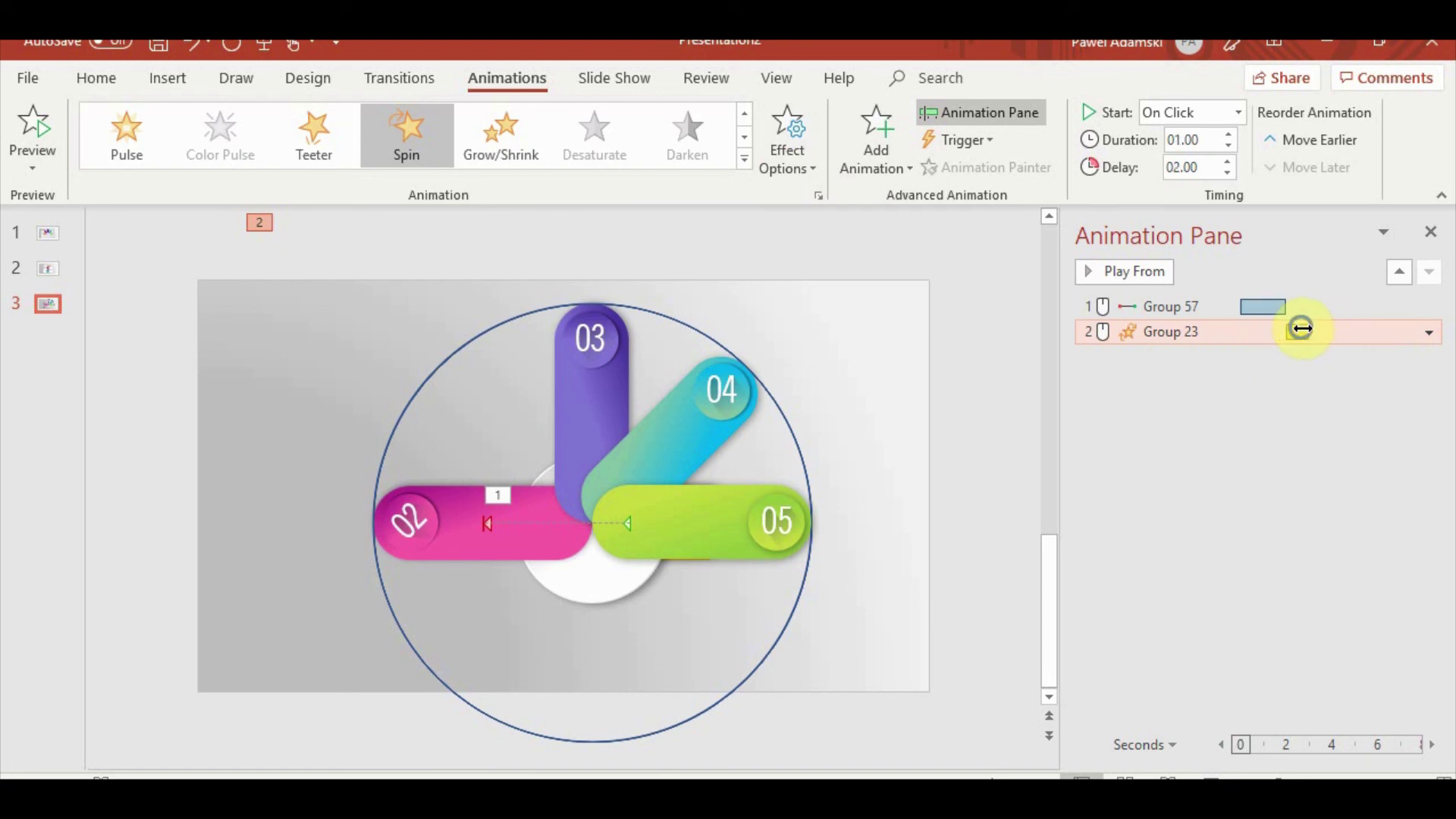
Set the 02 spin to start With Previous with a 02.00 second delay
right_click(1299, 331)
click(1304, 379)
click(1226, 161)
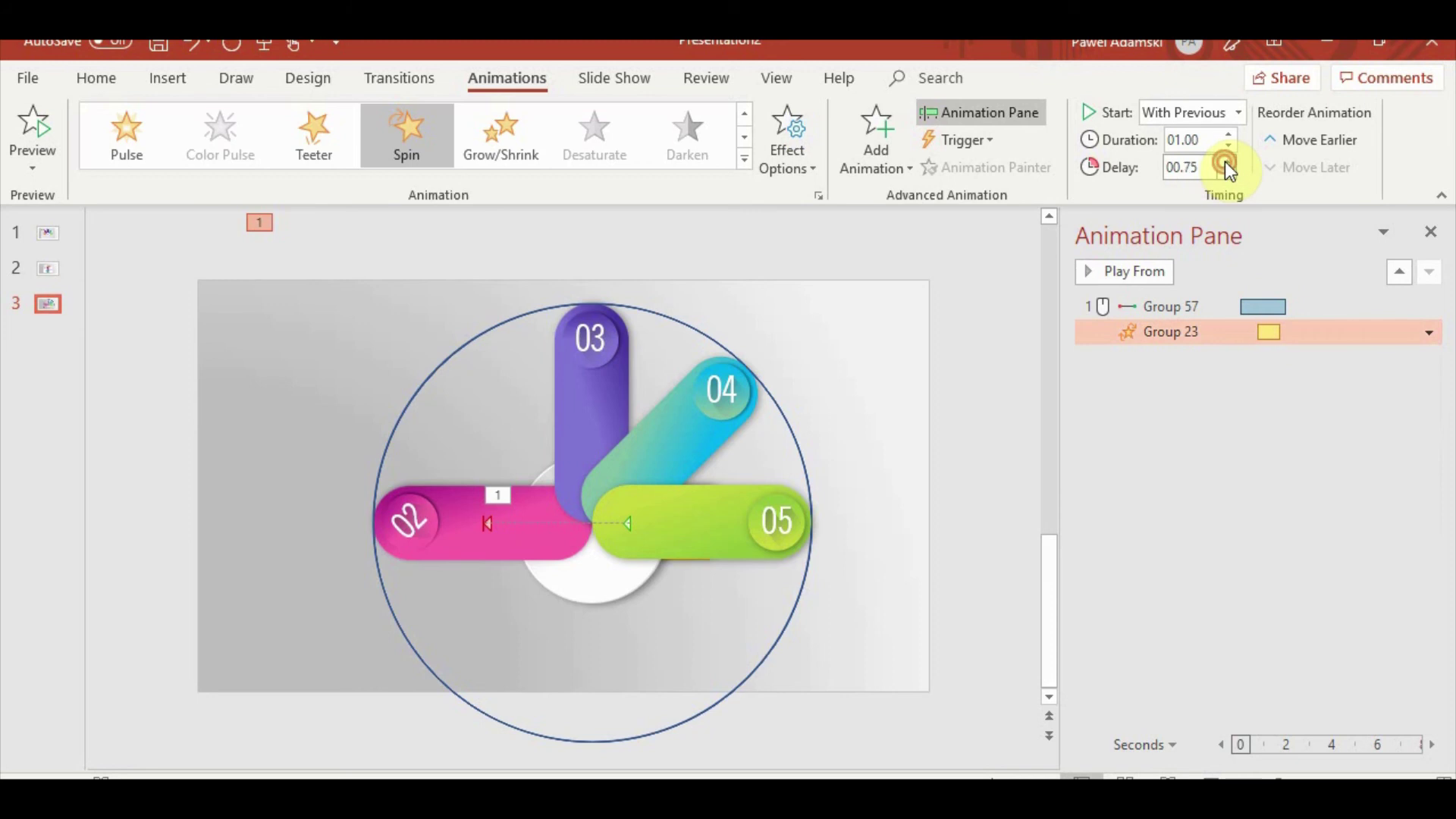
click(1226, 161)
click(1226, 161)
click(1227, 174)
mouse_move(1263, 306)
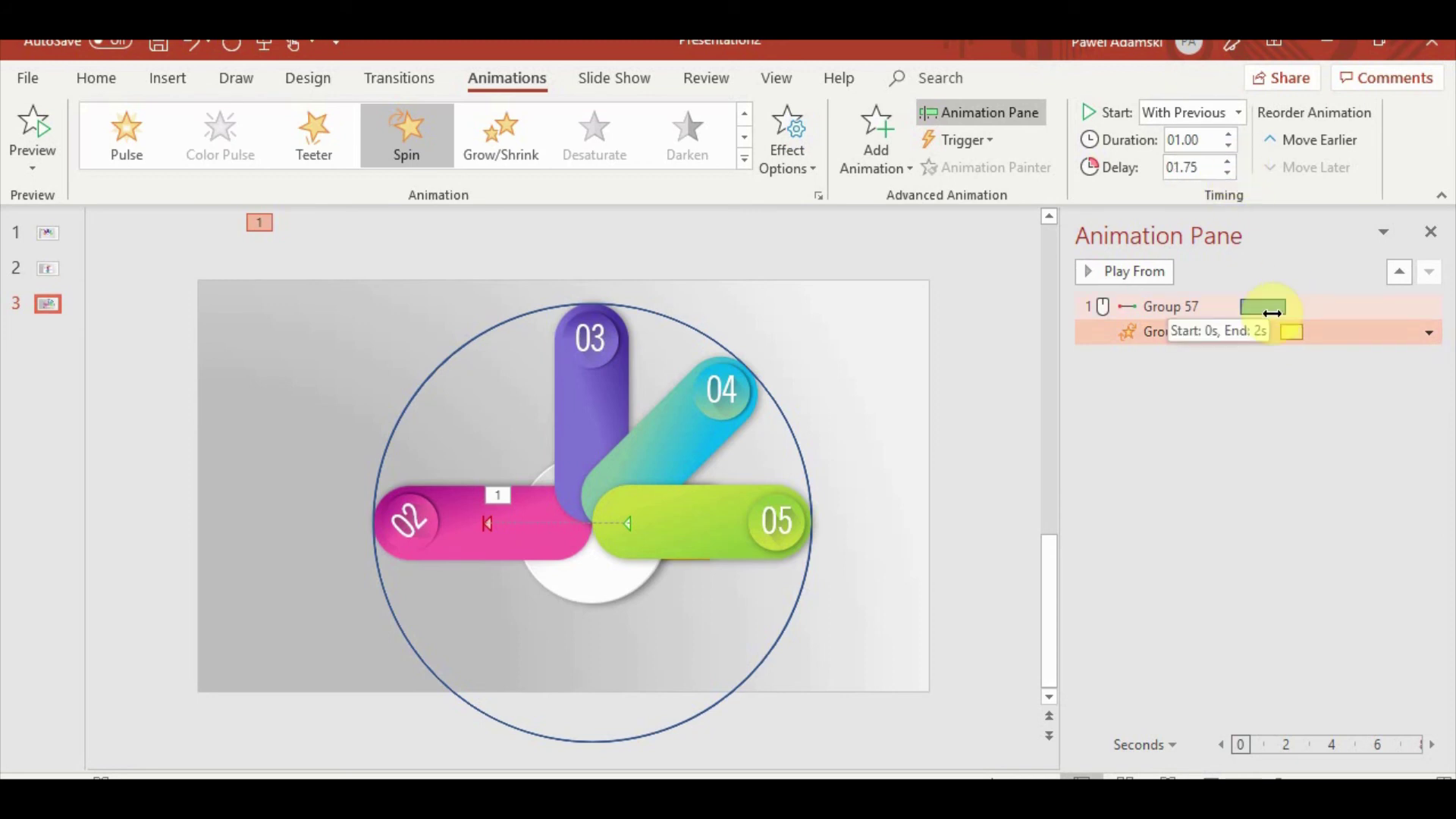
click(1244, 308)
click(1186, 326)
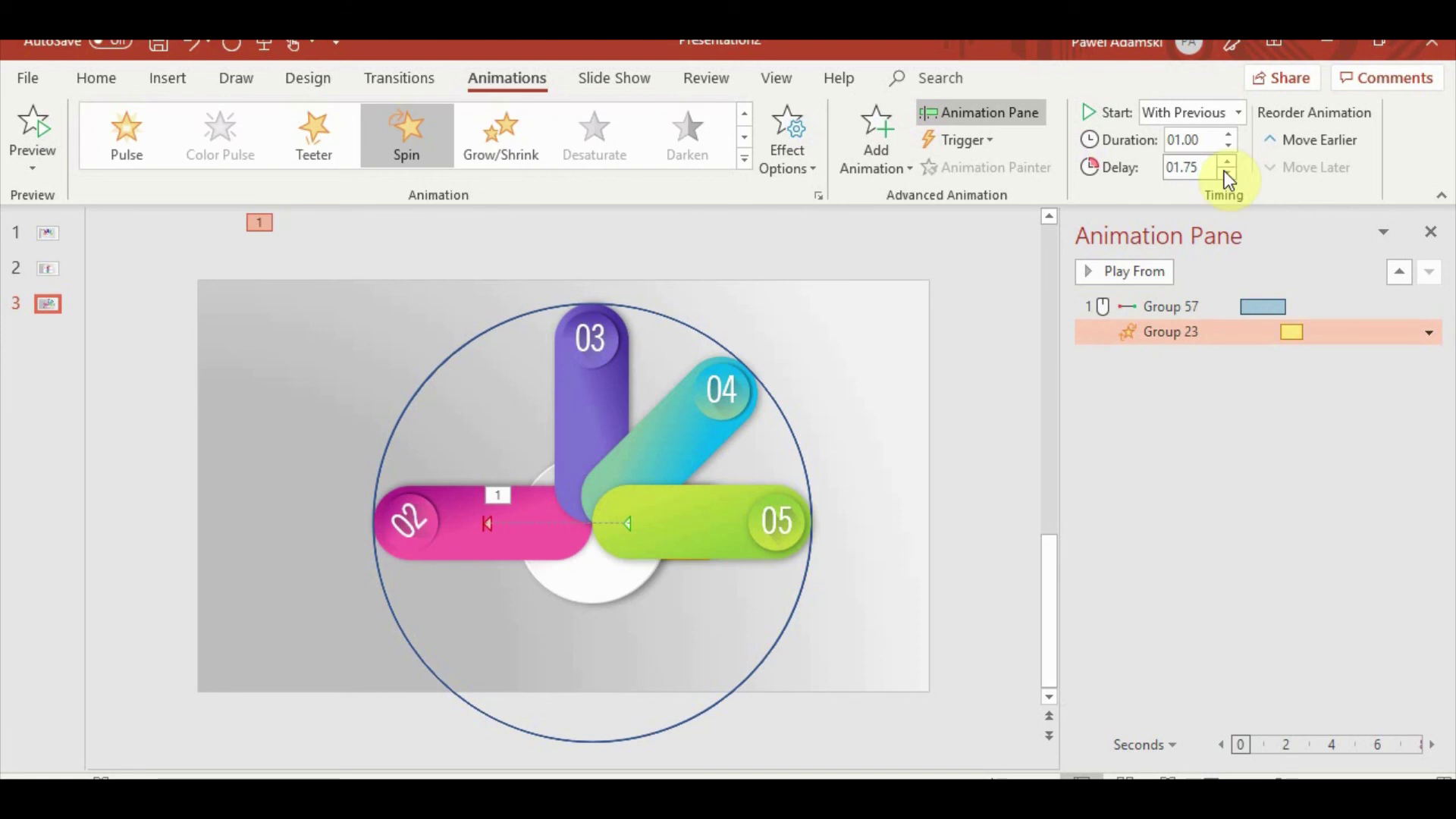
Set the Spin amount to a custom 45° clockwise in Effect Options
right_click(1160, 332)
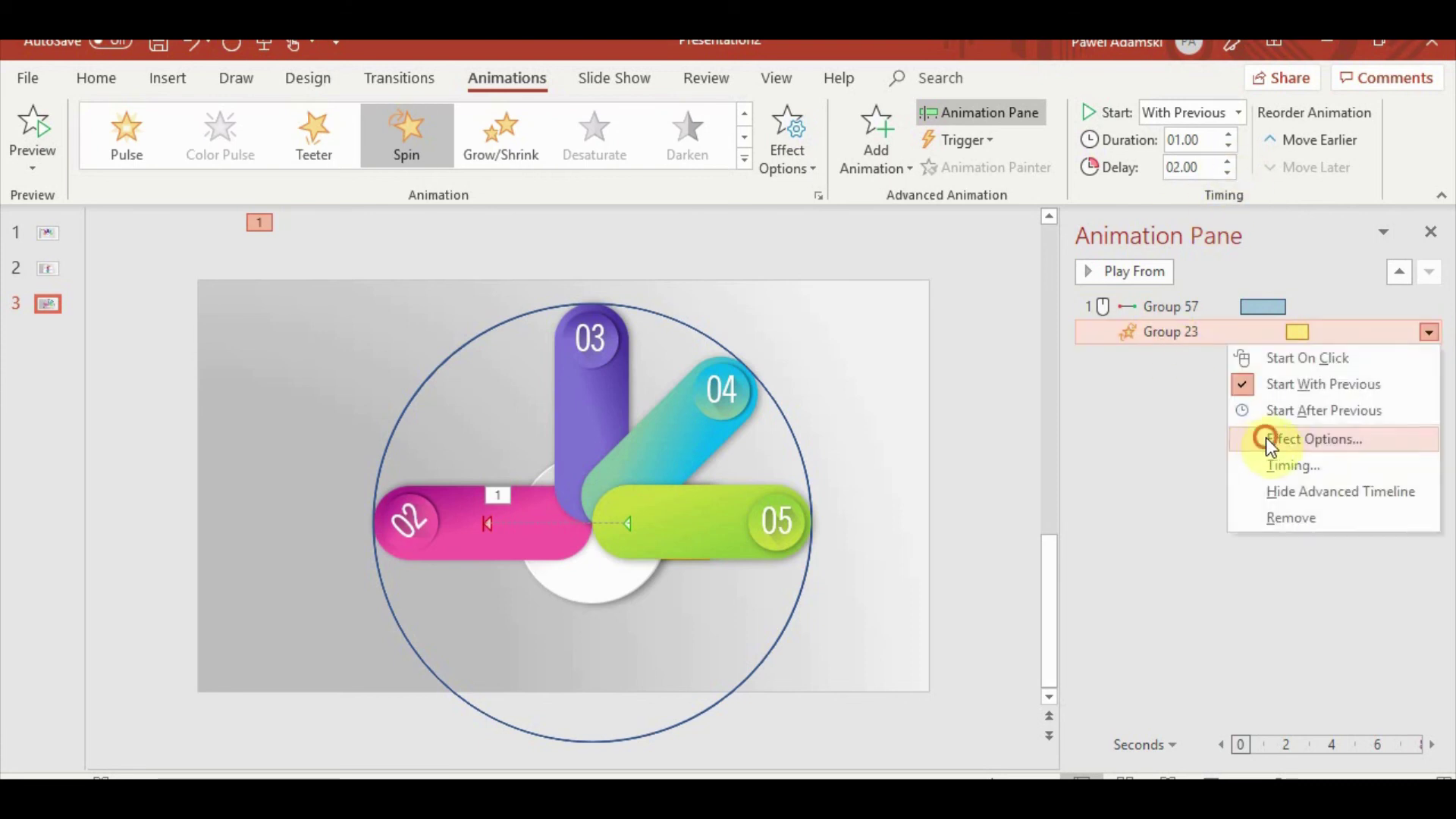
click(1266, 438)
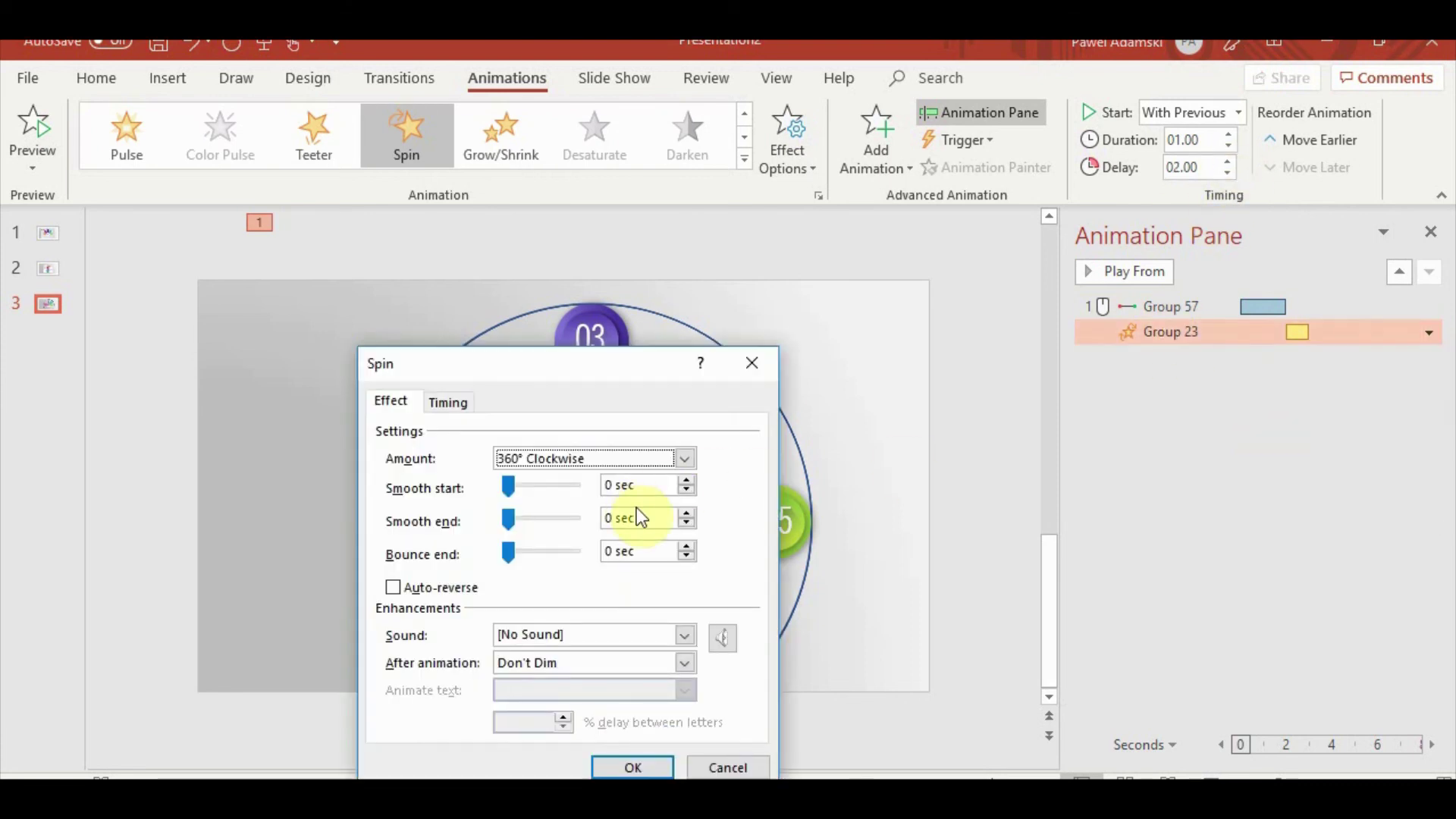
click(681, 458)
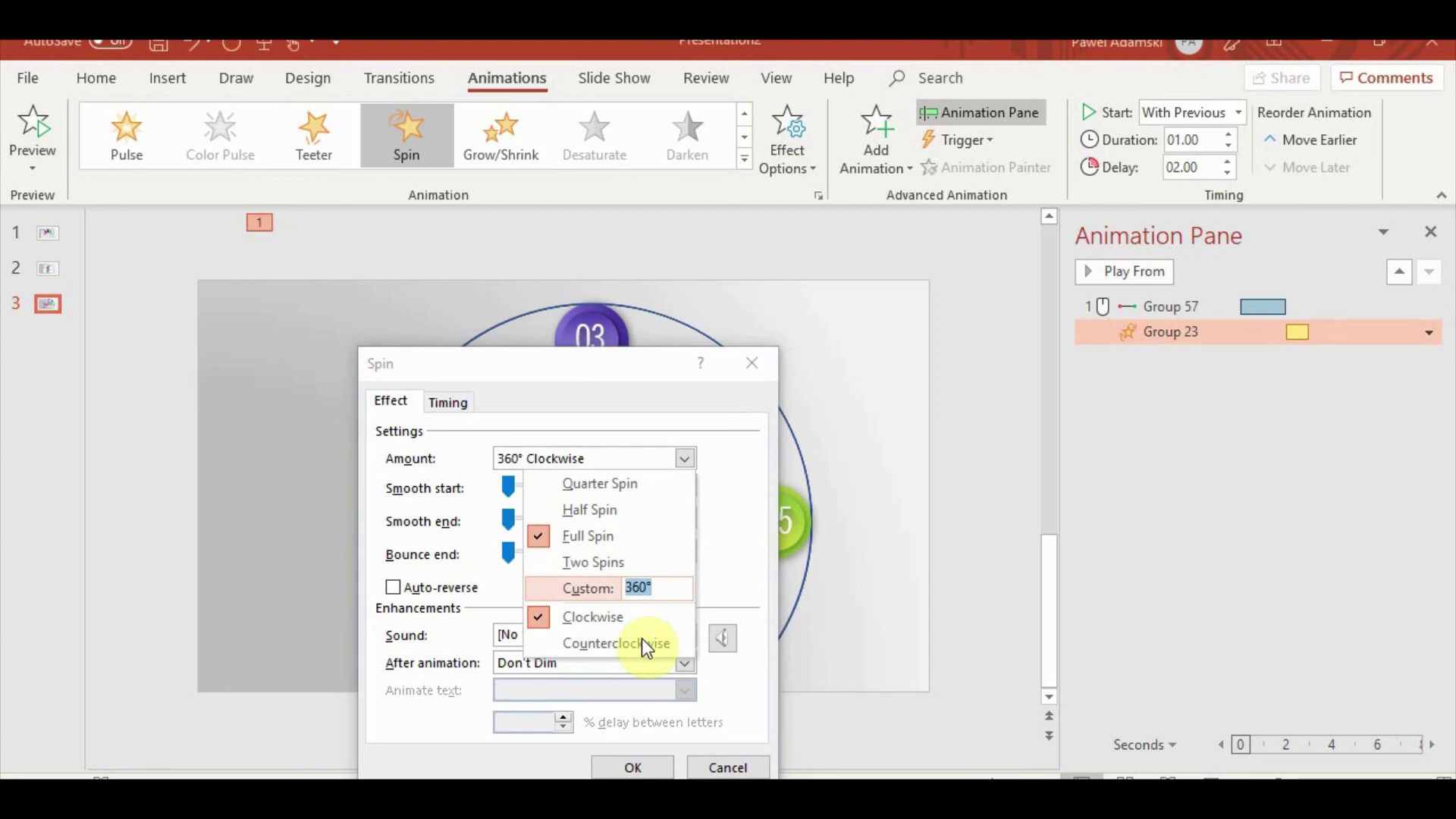
text(45)
click(658, 616)
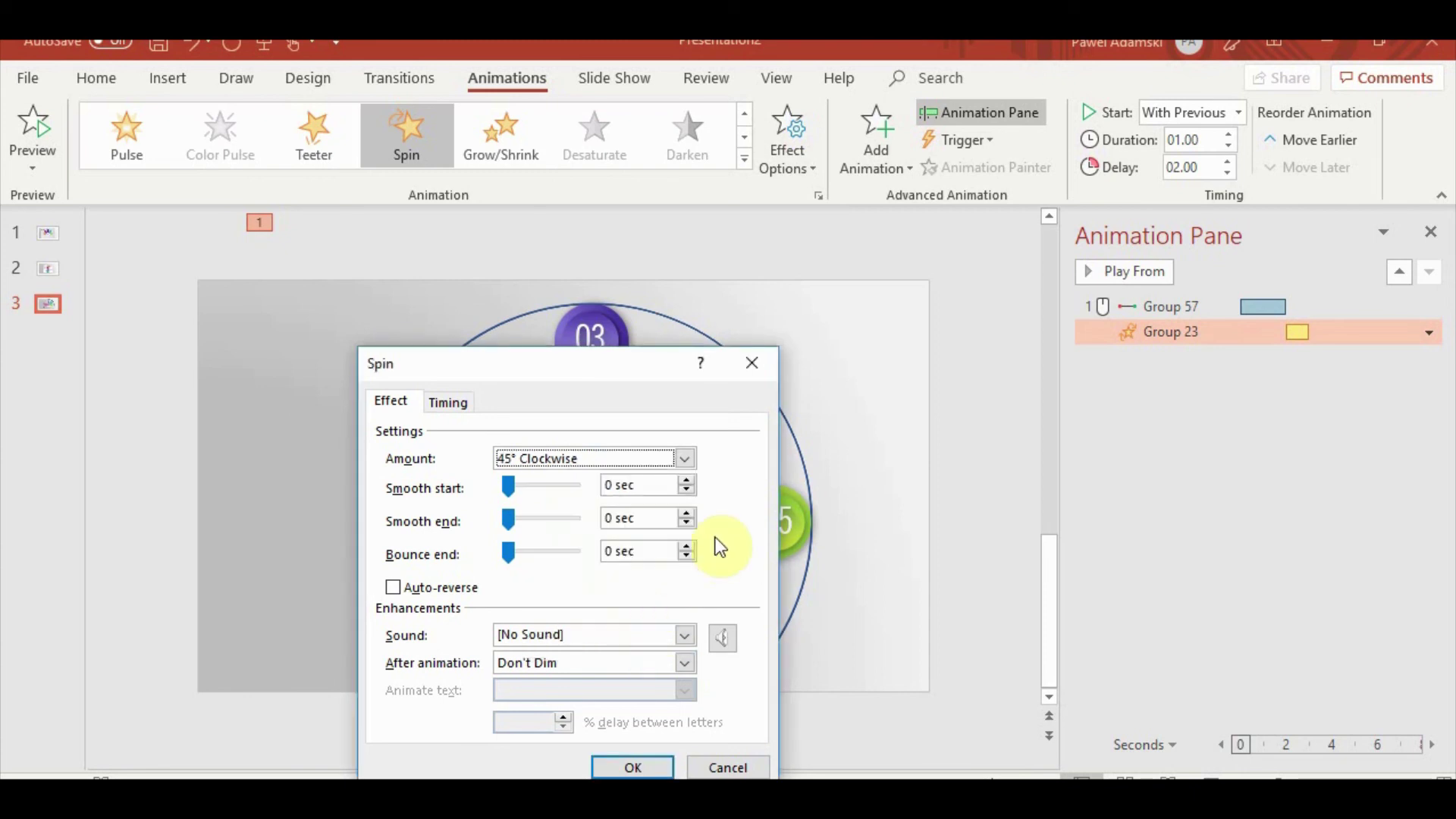
click(632, 760)
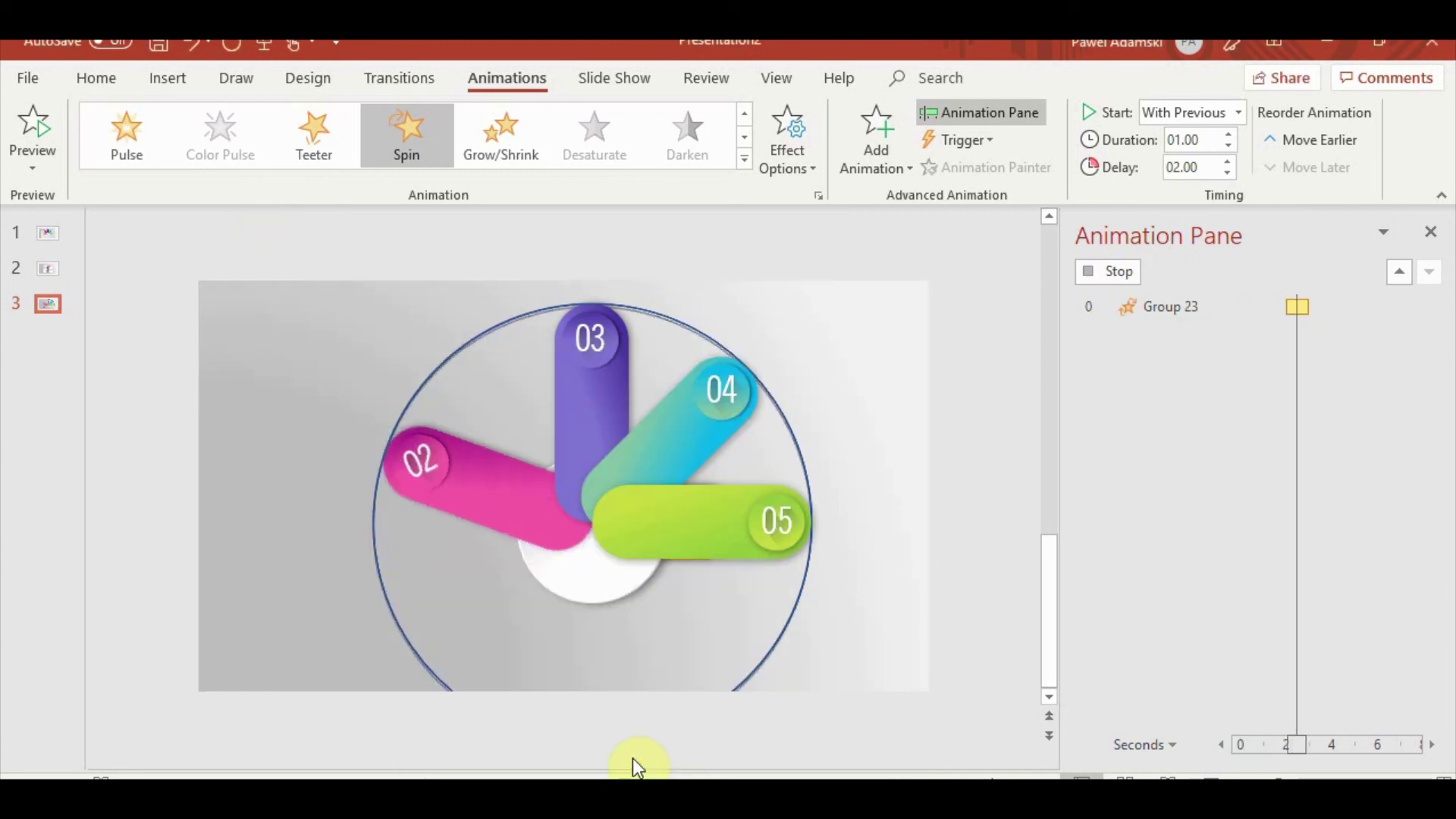
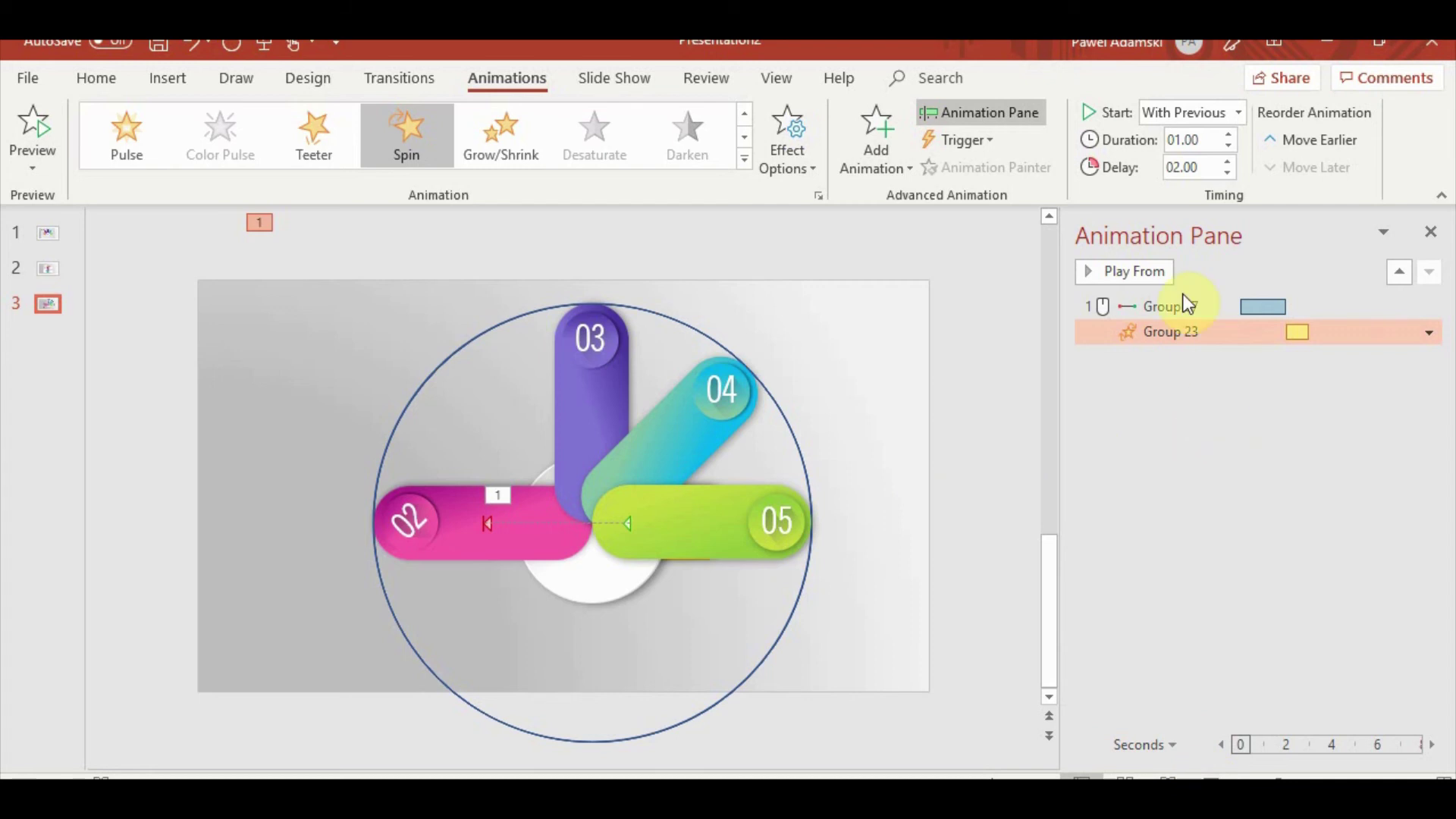
Preview the slide's current animations in a slide show from this slide
click(1164, 307)
click(1170, 775)
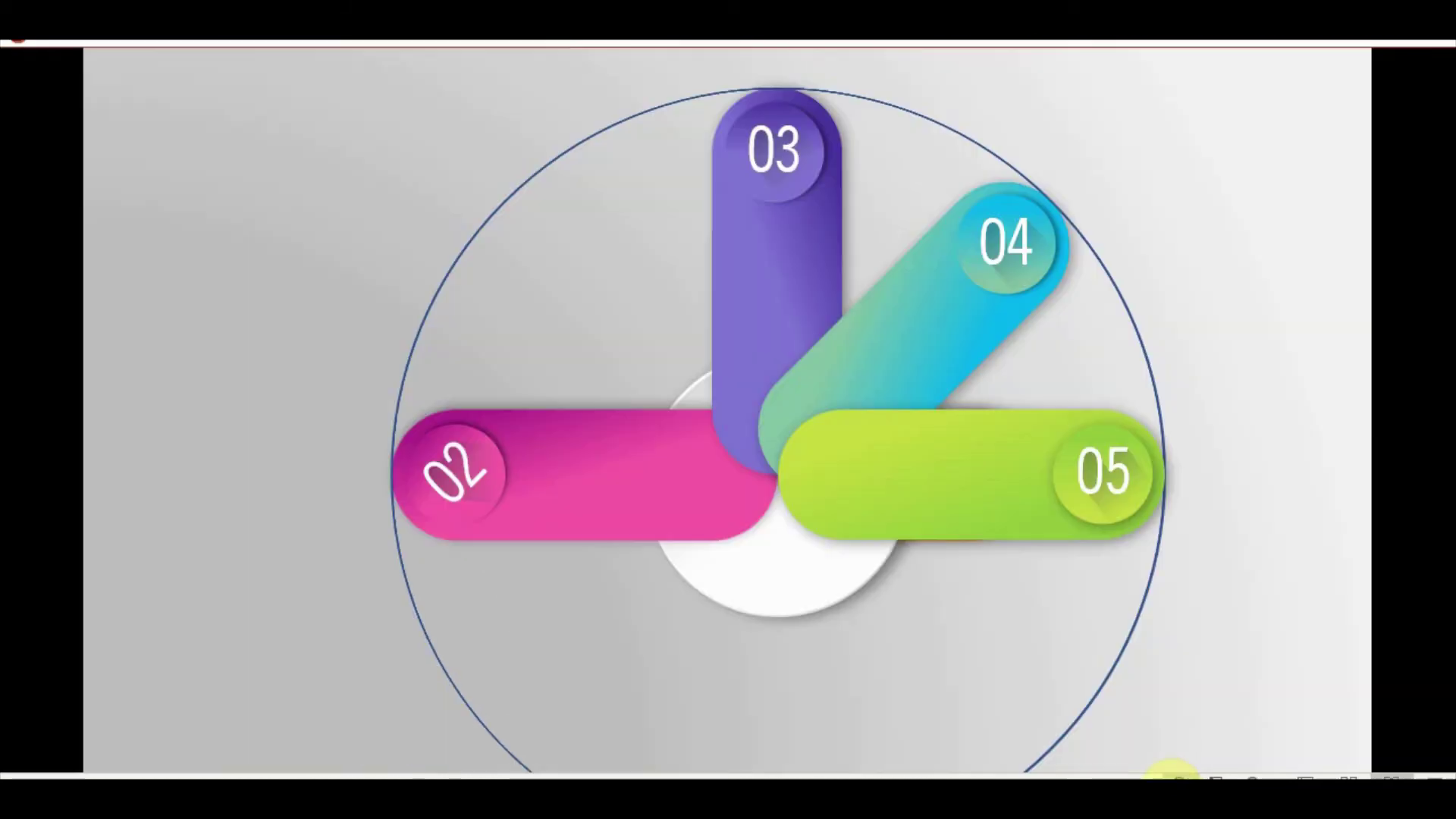
click(1218, 662)
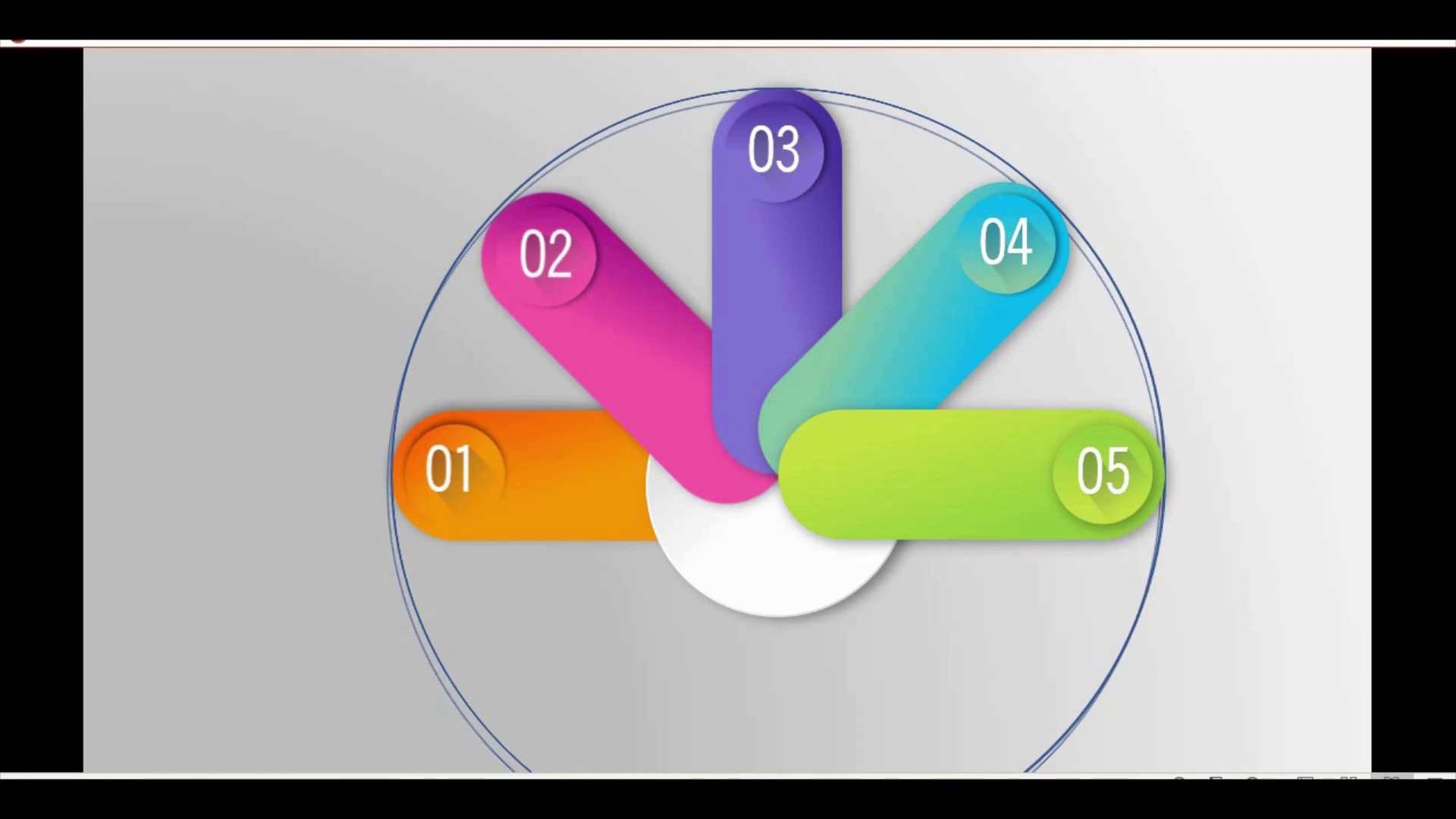
key(Escape)
Drag the pink 02 tab group and its guide circle left to the slide's edge
click(532, 552)
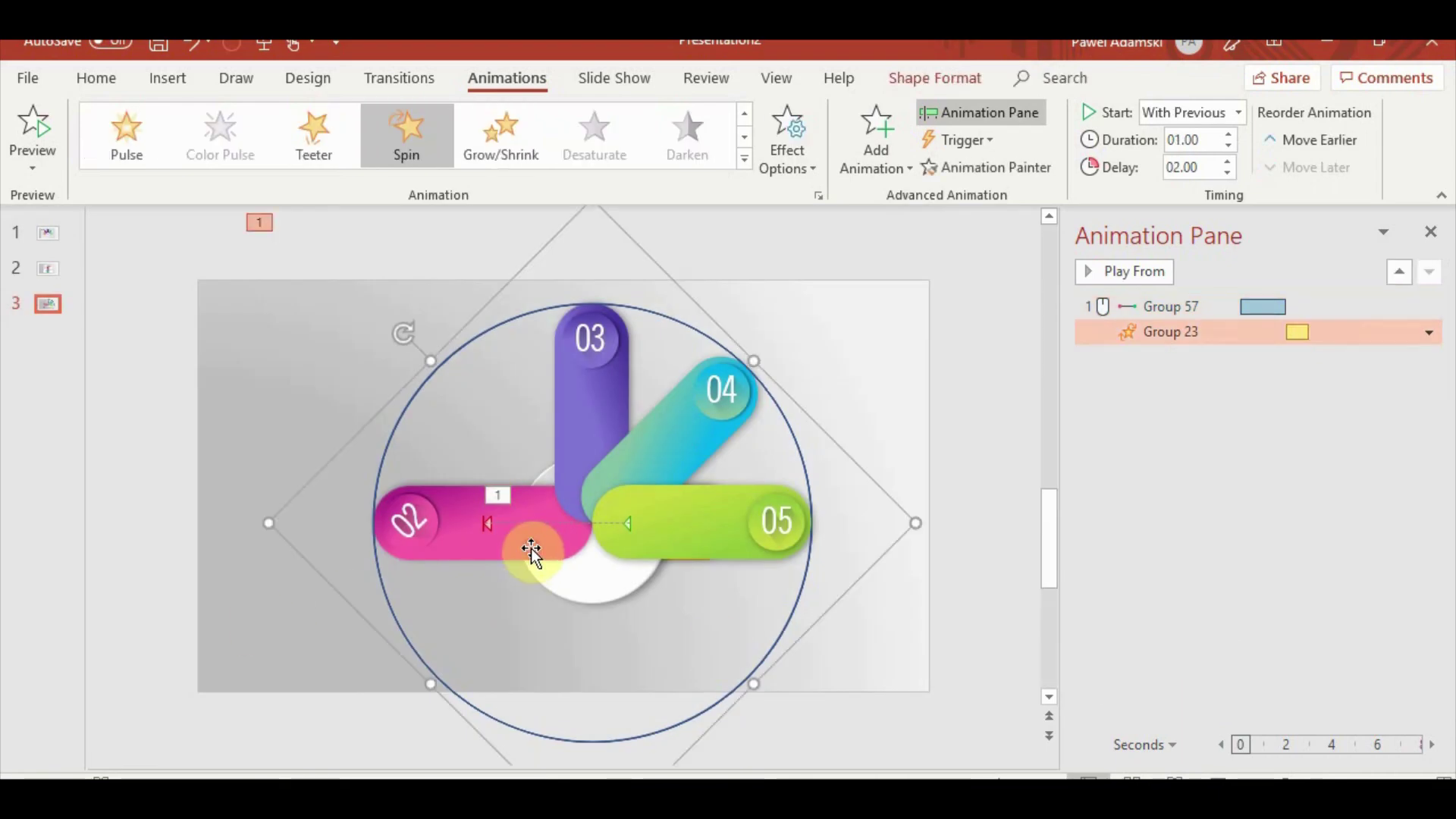
scroll(531, 548, up, 2)
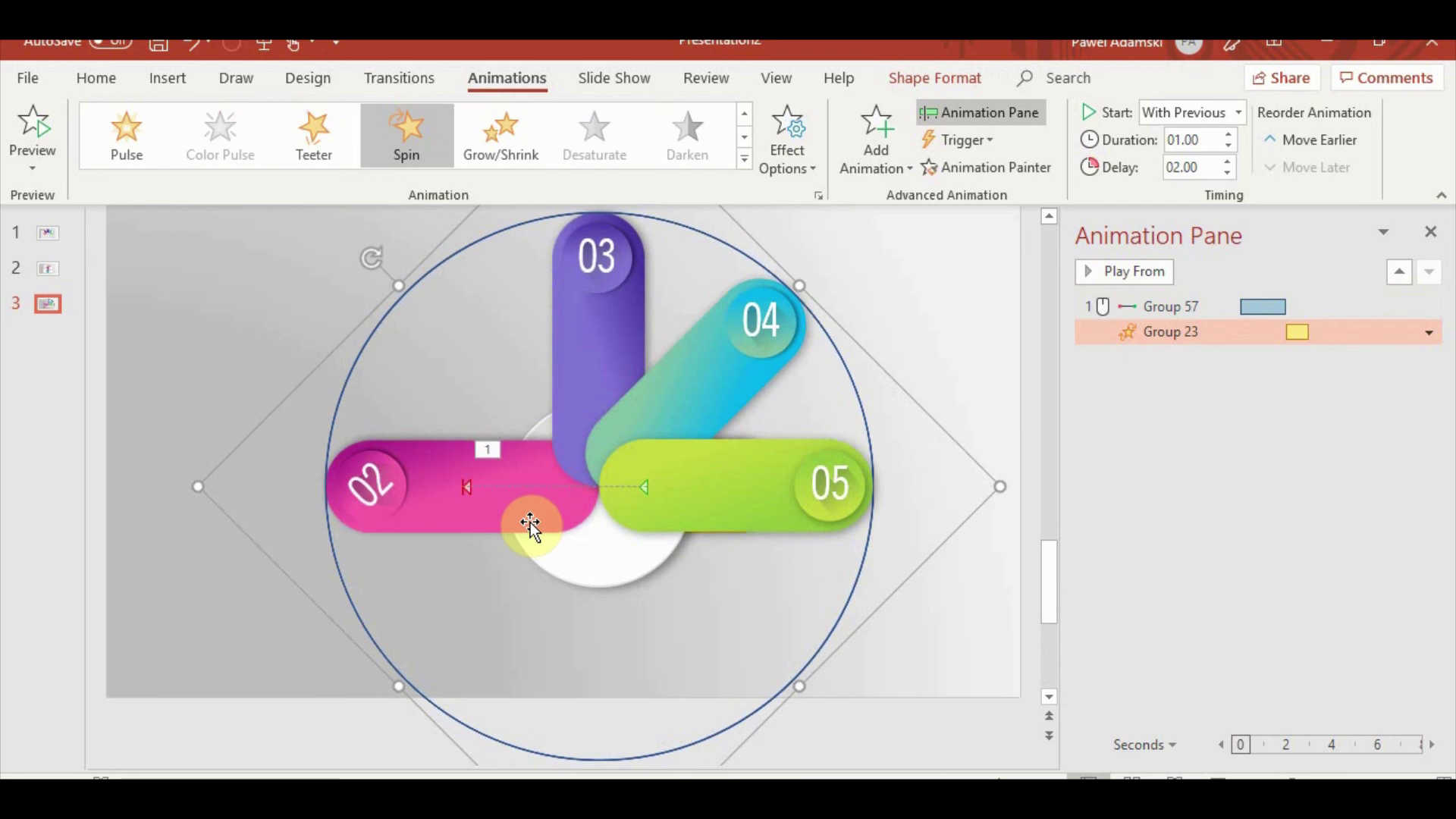
key(Escape)
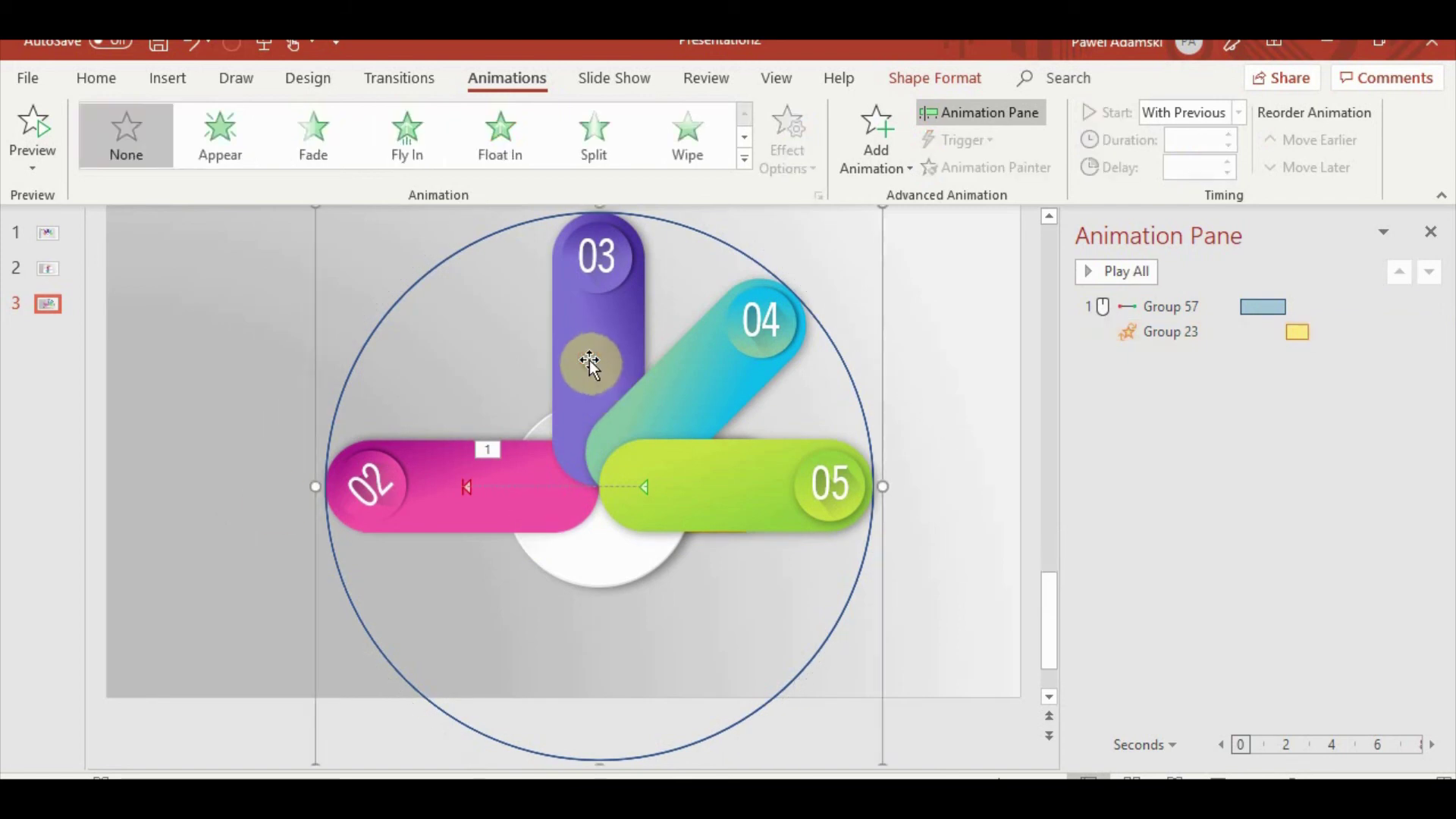
click(604, 344)
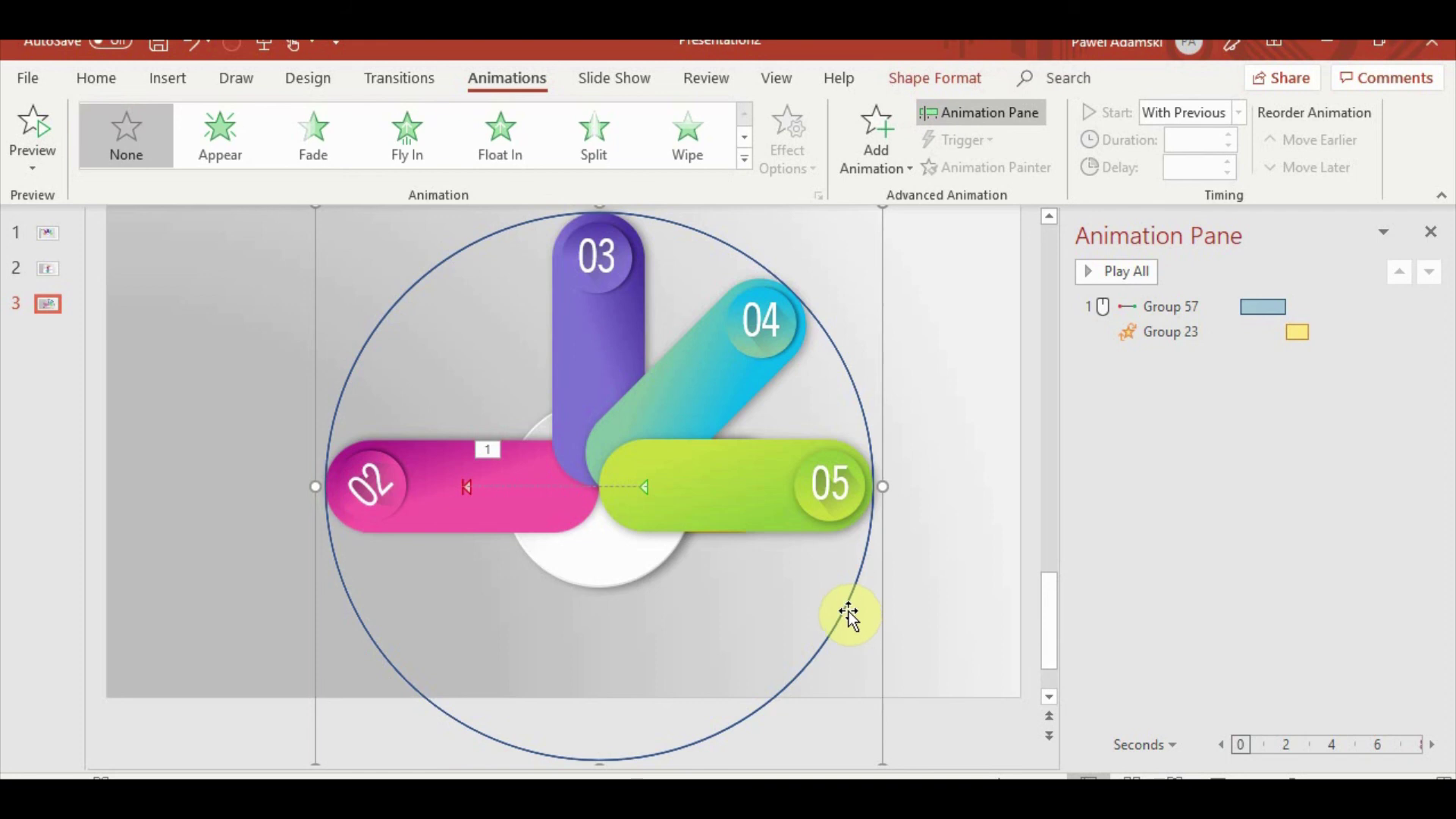
click(426, 520)
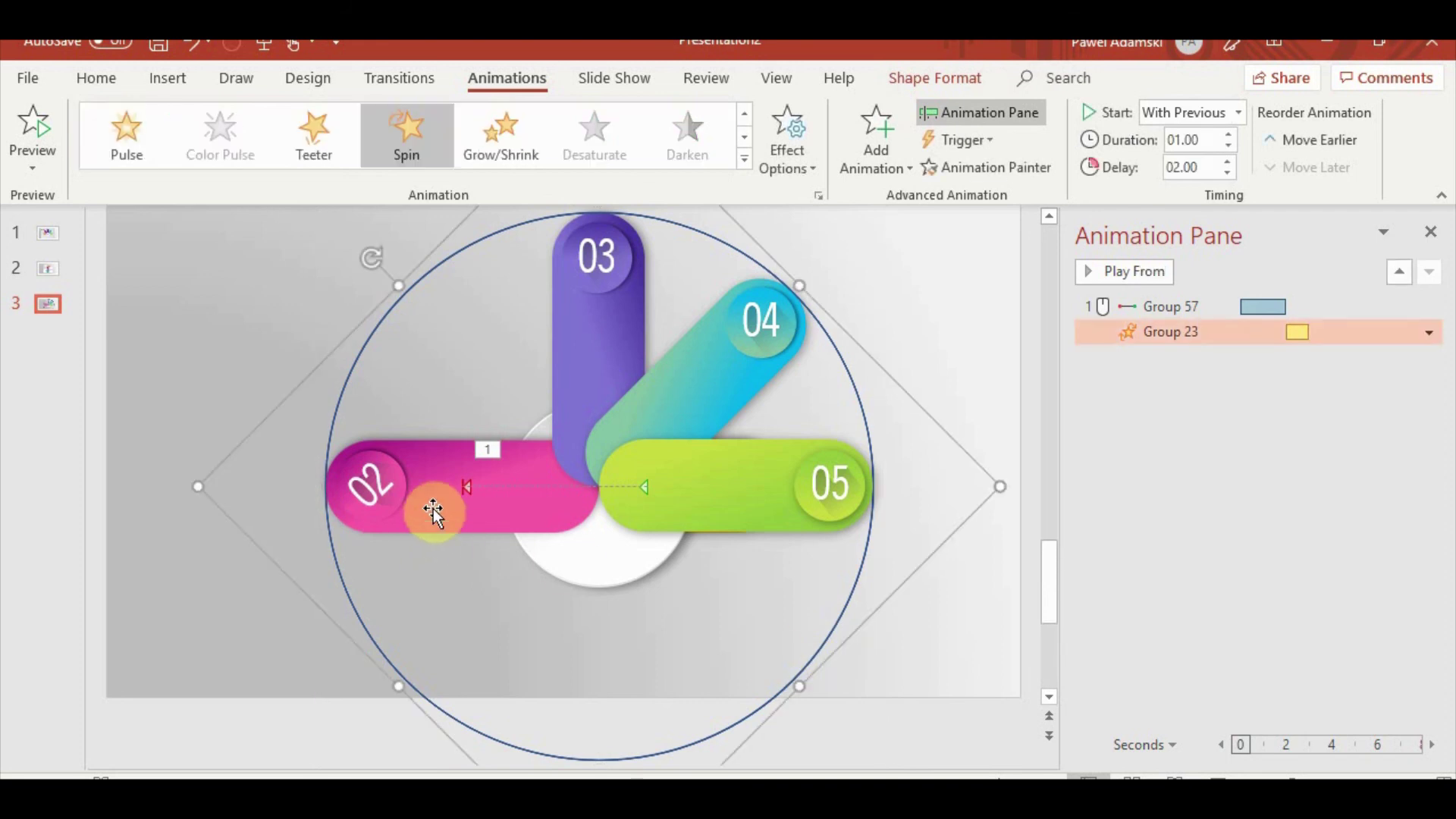
click(588, 338)
click(458, 513)
mouse_move(461, 517)
mouse_down()
mouse_move(501, 516)
mouse_move(206, 516)
mouse_up()
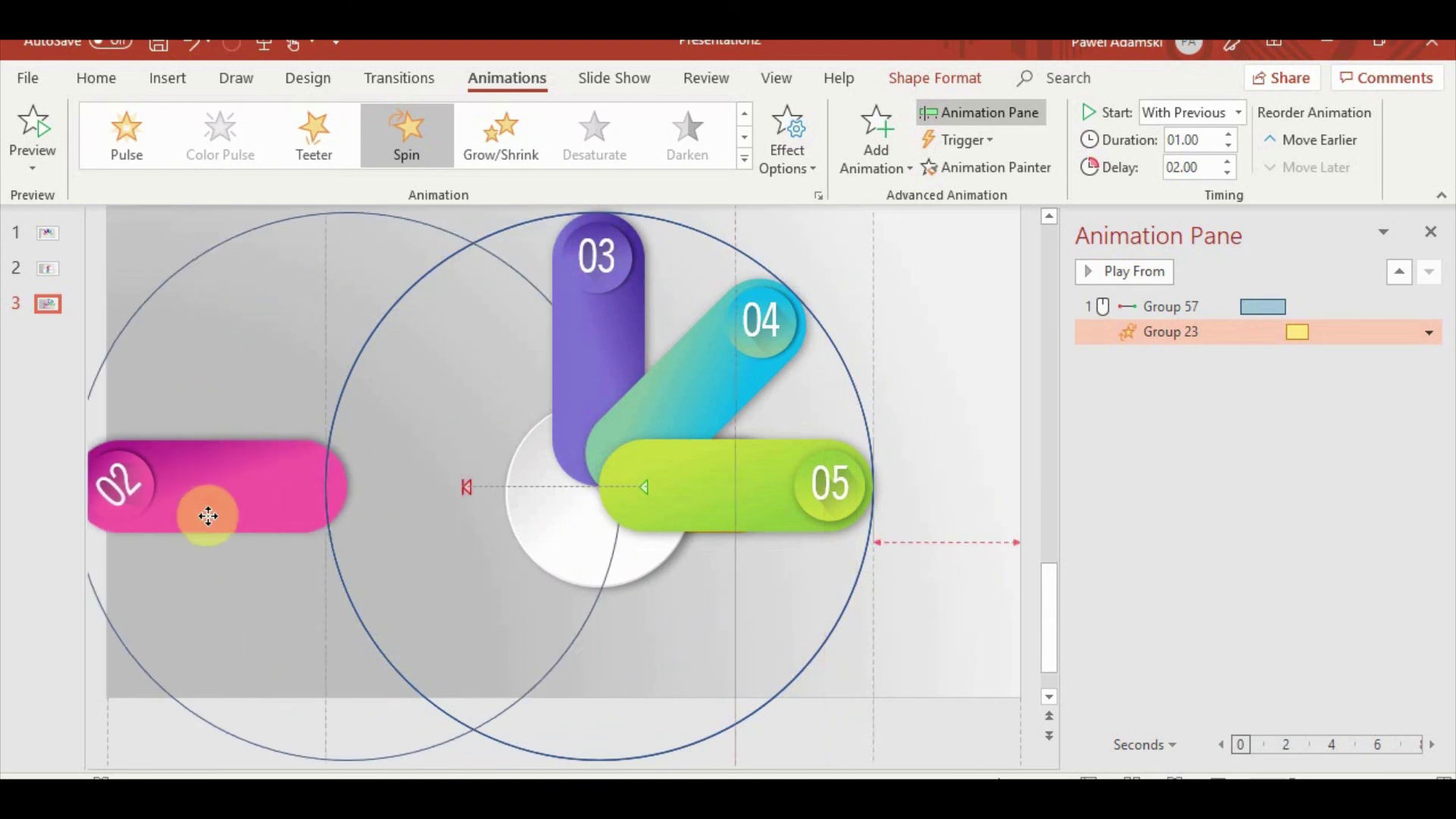
click(967, 168)
Rotate the purple 03 tab to lie horizontal and copy the 02 tab's spin onto it
click(775, 298)
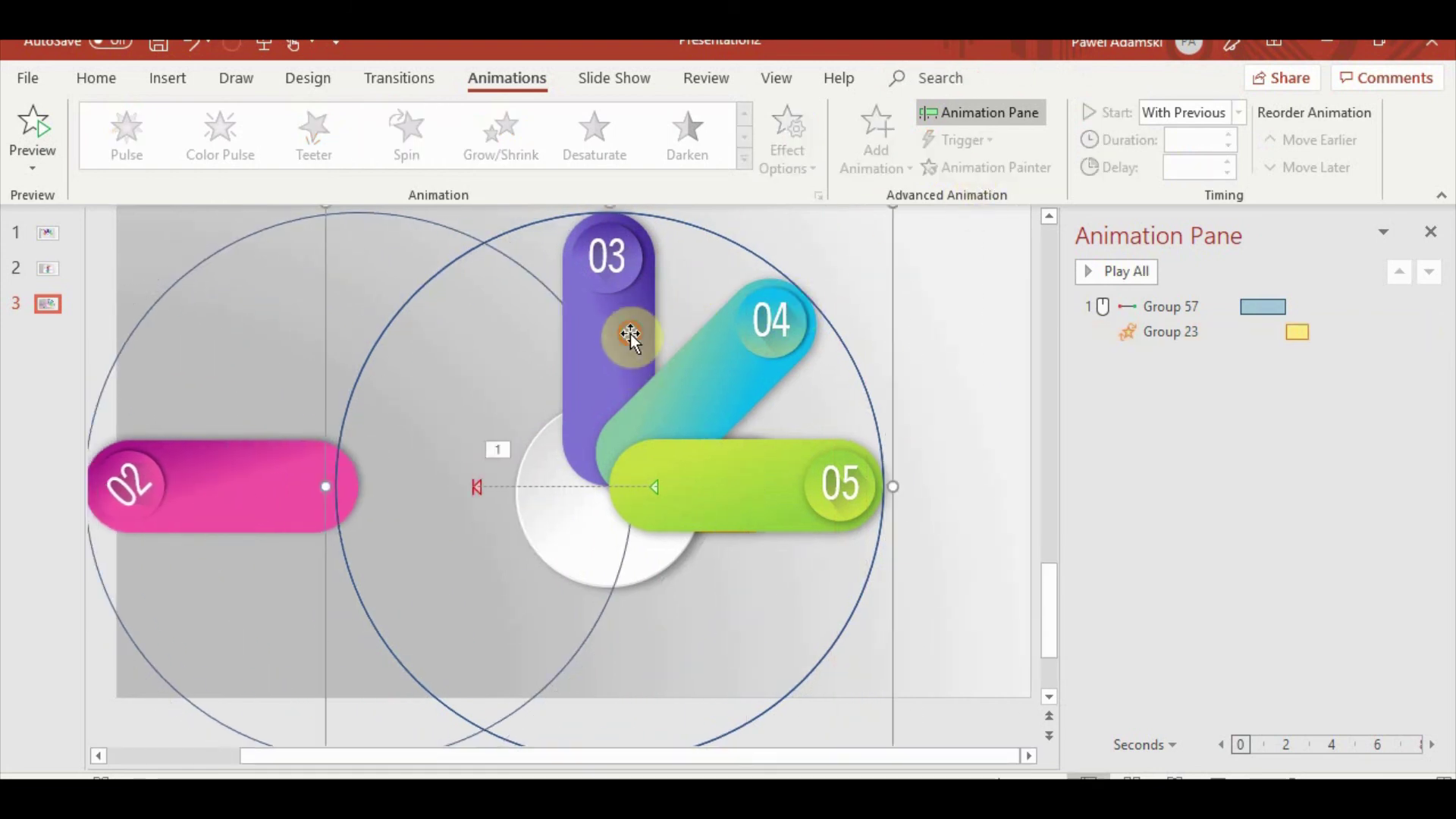
scroll(808, 389, down, 2)
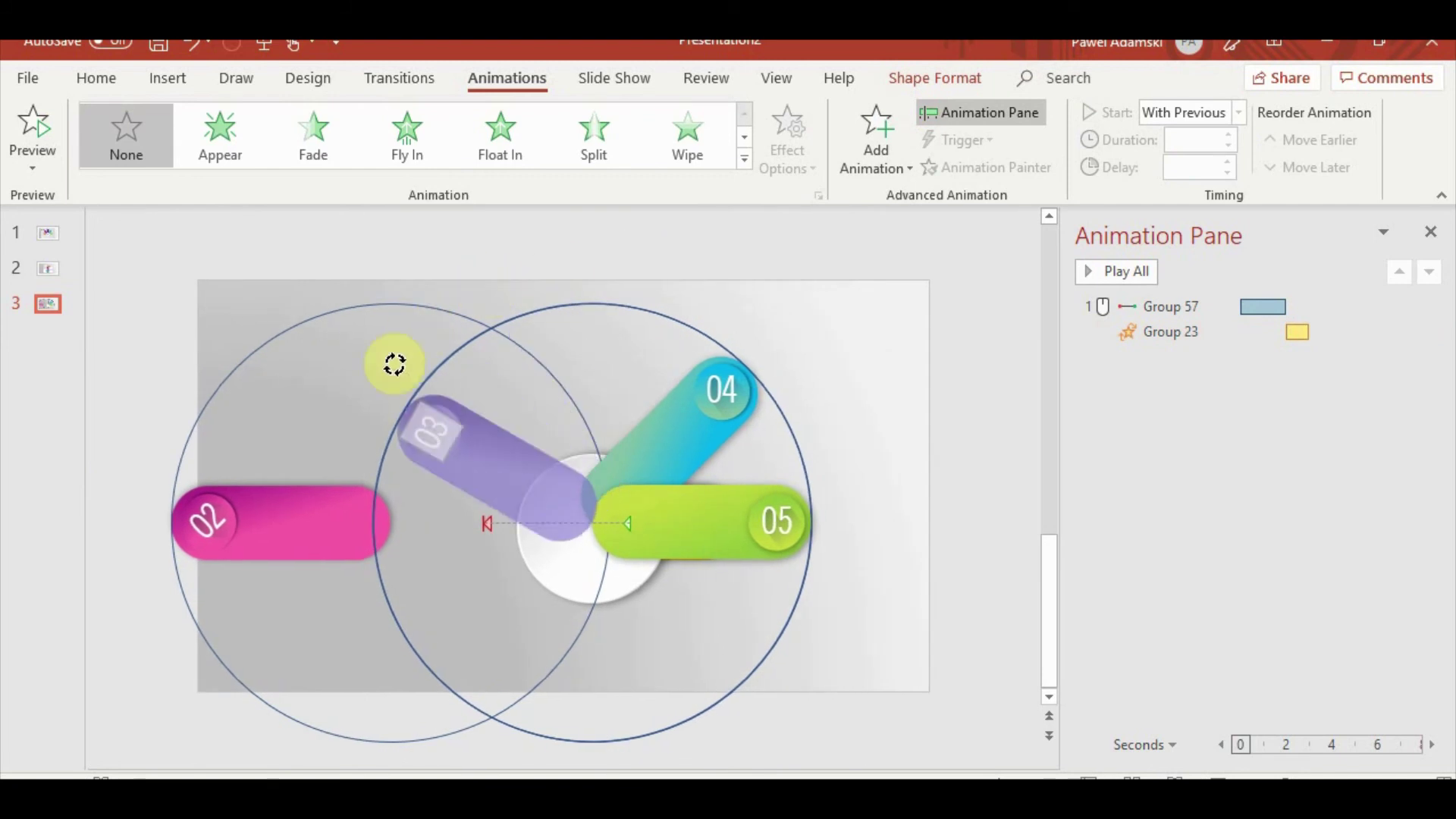
drag(559, 273, 334, 509)
click(313, 516)
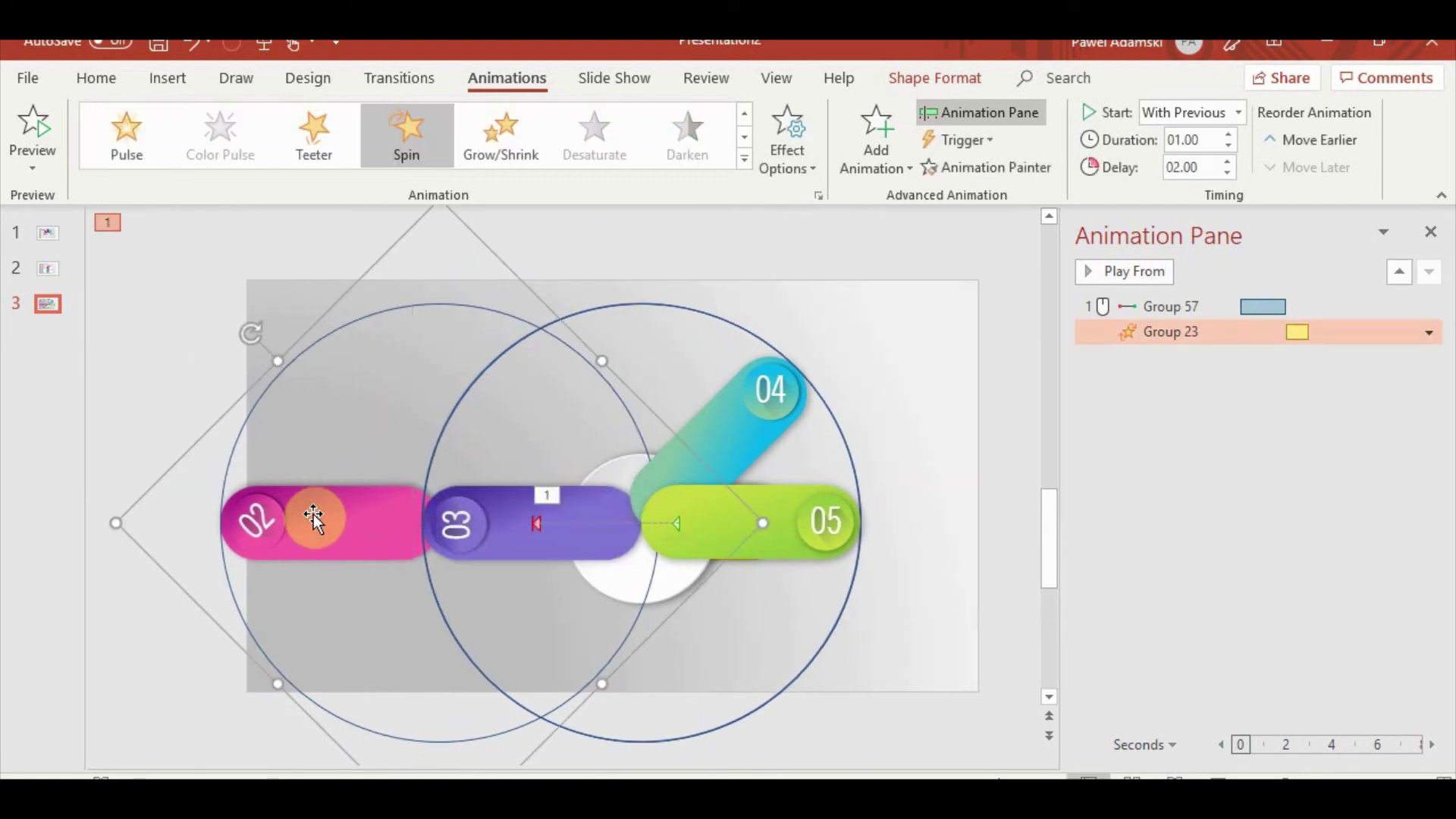
click(986, 168)
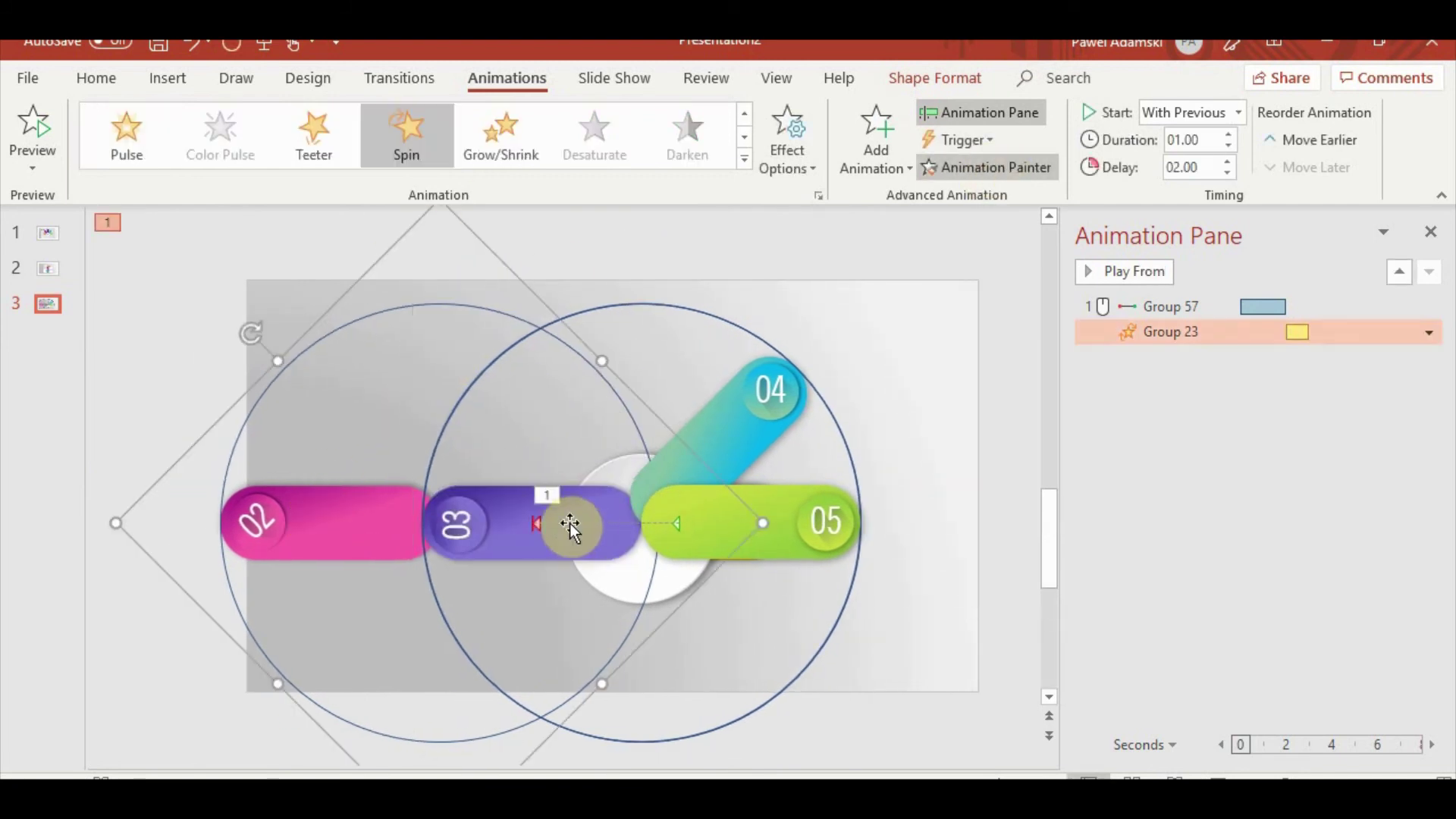
click(668, 311)
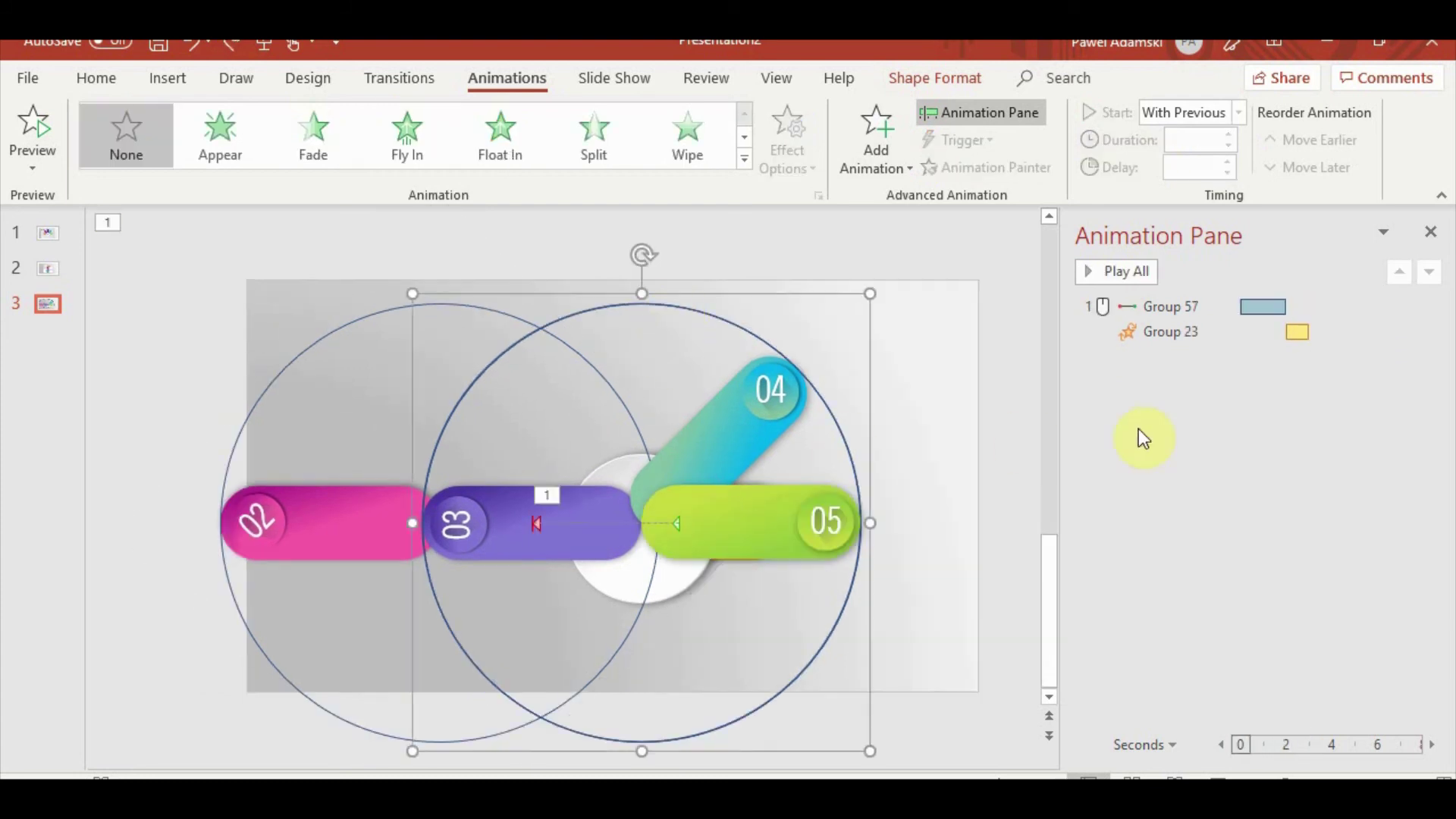
Move the 03 tab group right of the fan, repaint the 02 spin, and delay it 3 seconds
click(370, 317)
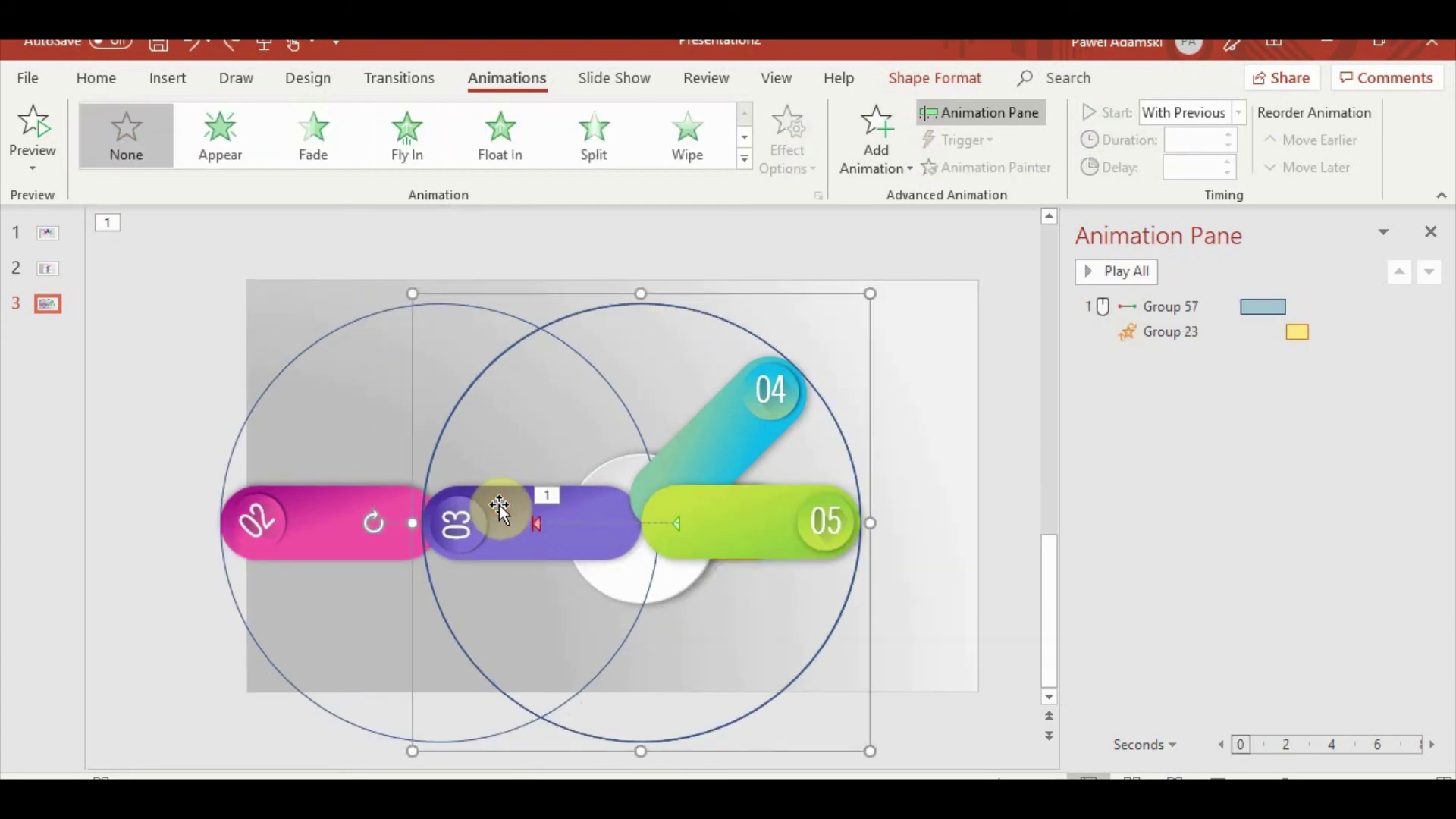
drag(499, 505, 936, 504)
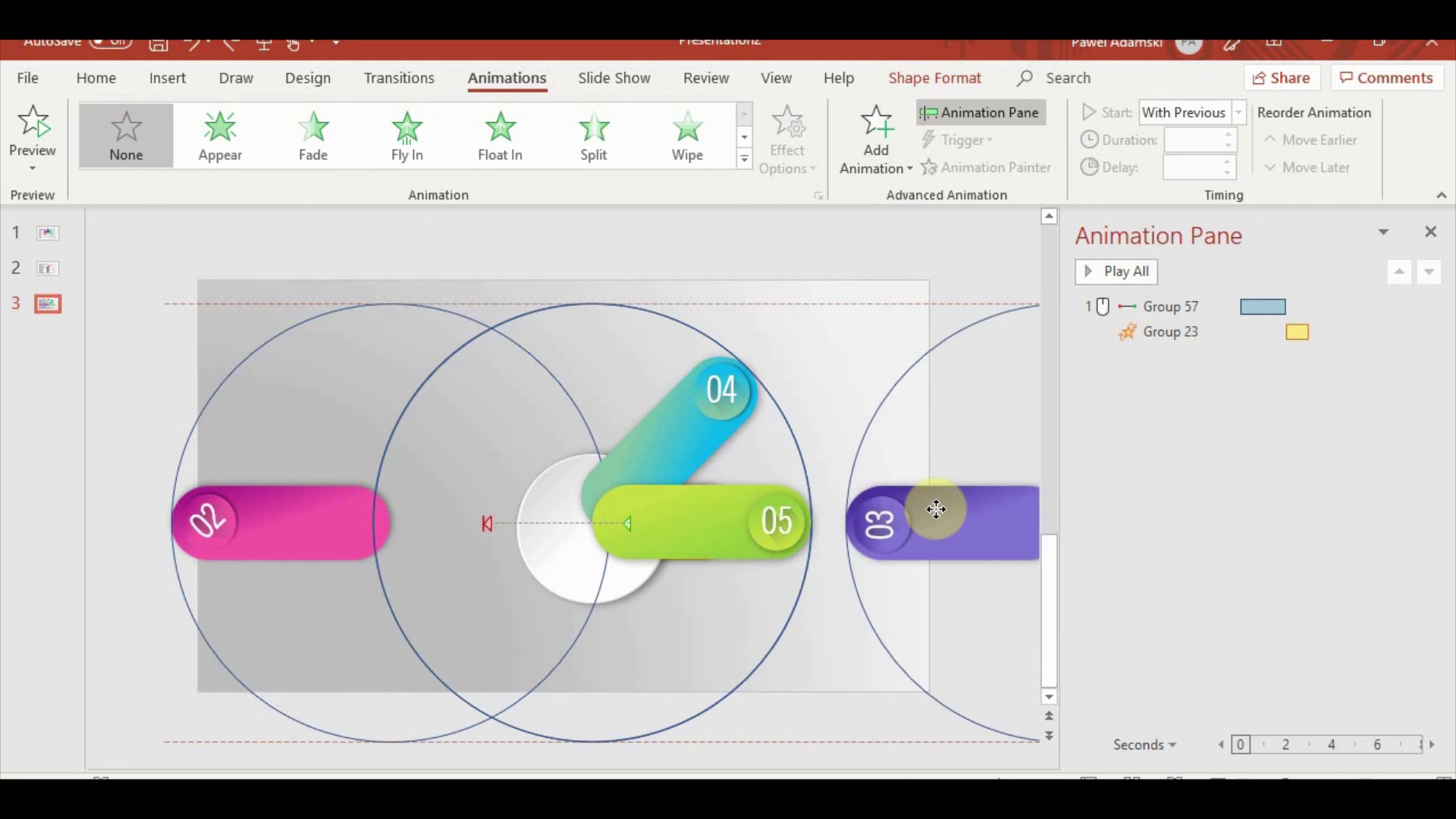
click(400, 358)
click(986, 168)
click(940, 527)
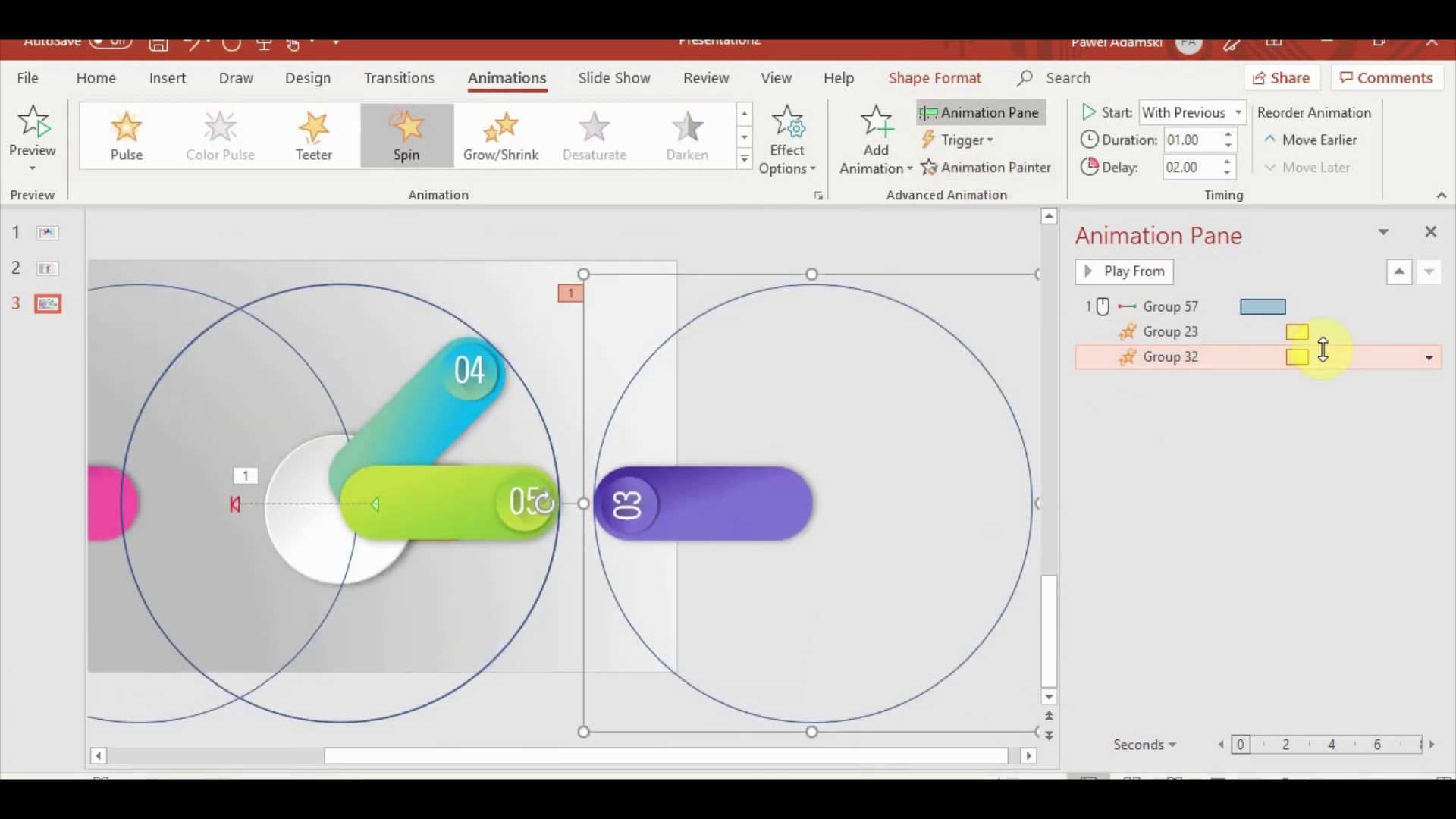
click(1227, 160)
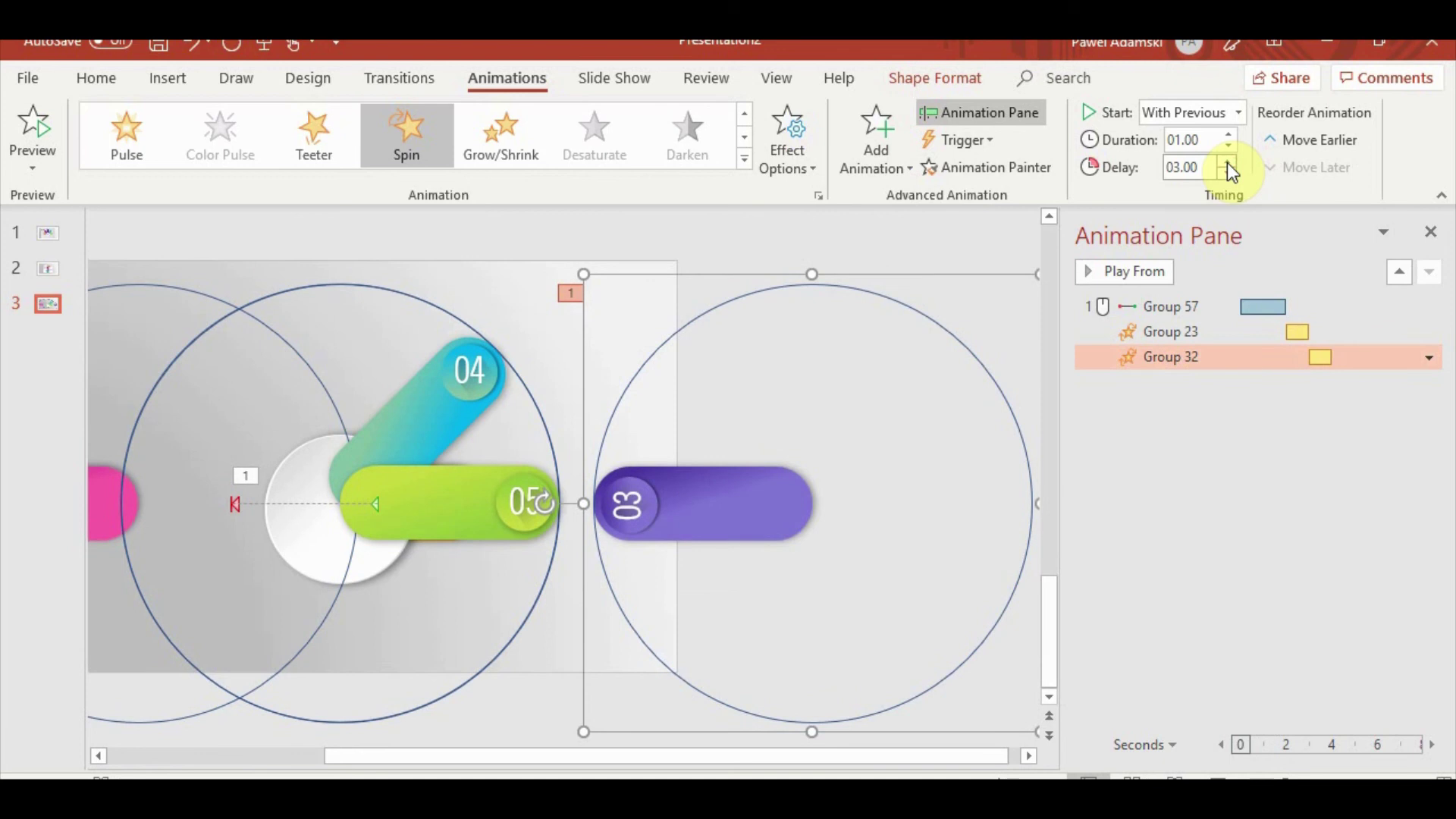
click(1183, 332)
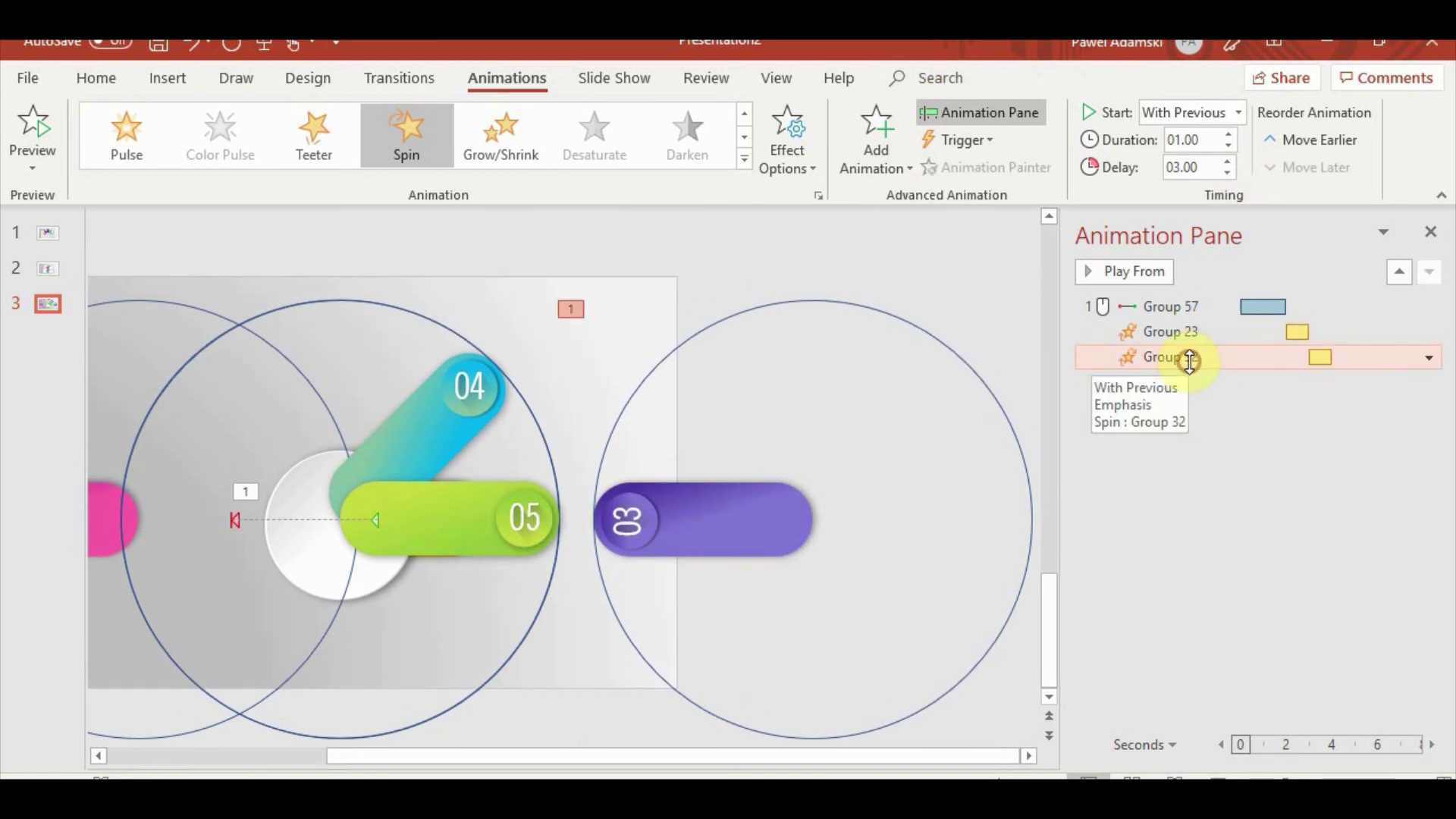
Set the 03 tab's spin amount to a custom 90° clockwise
right_click(1190, 357)
click(1299, 468)
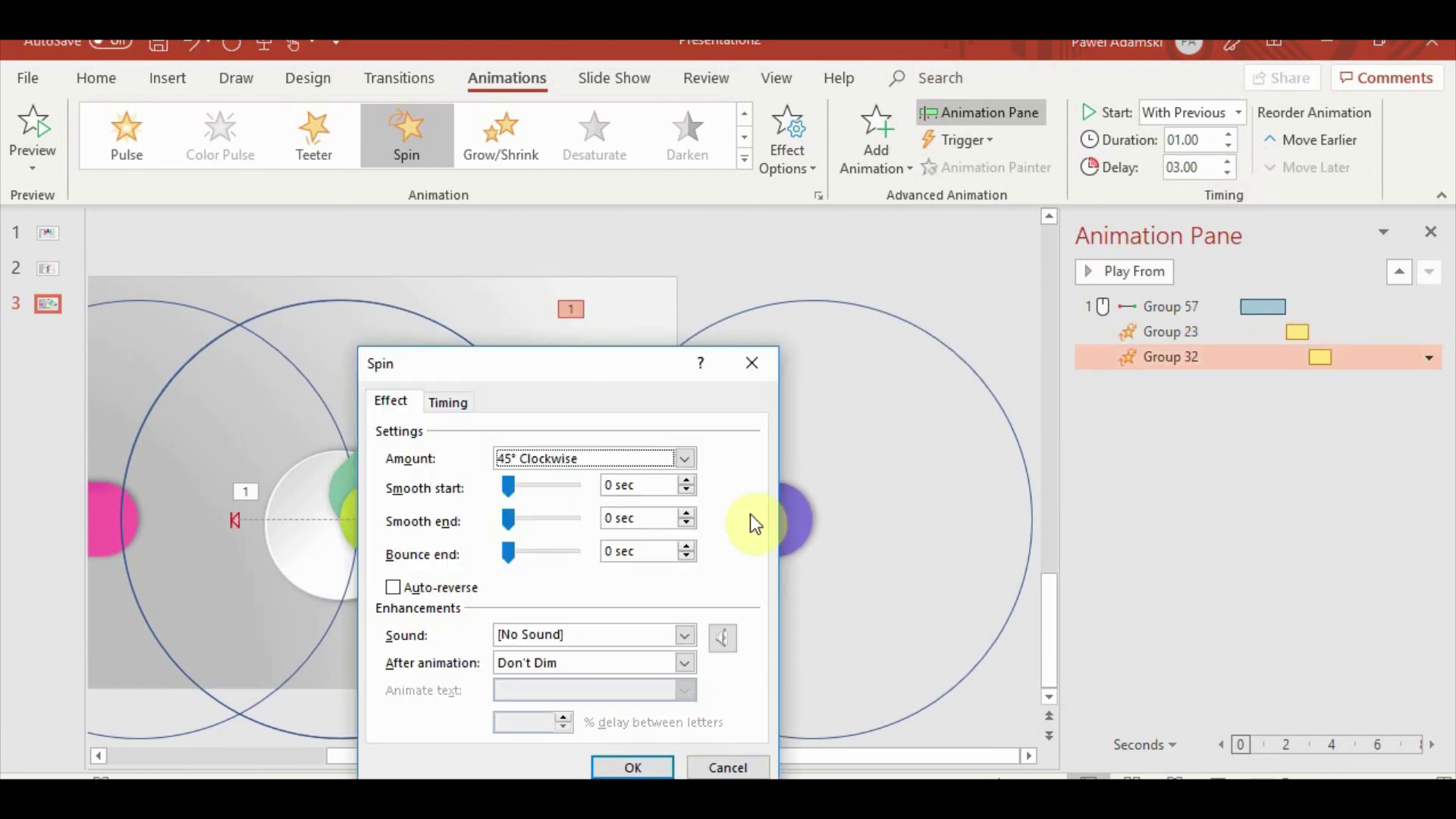
click(685, 459)
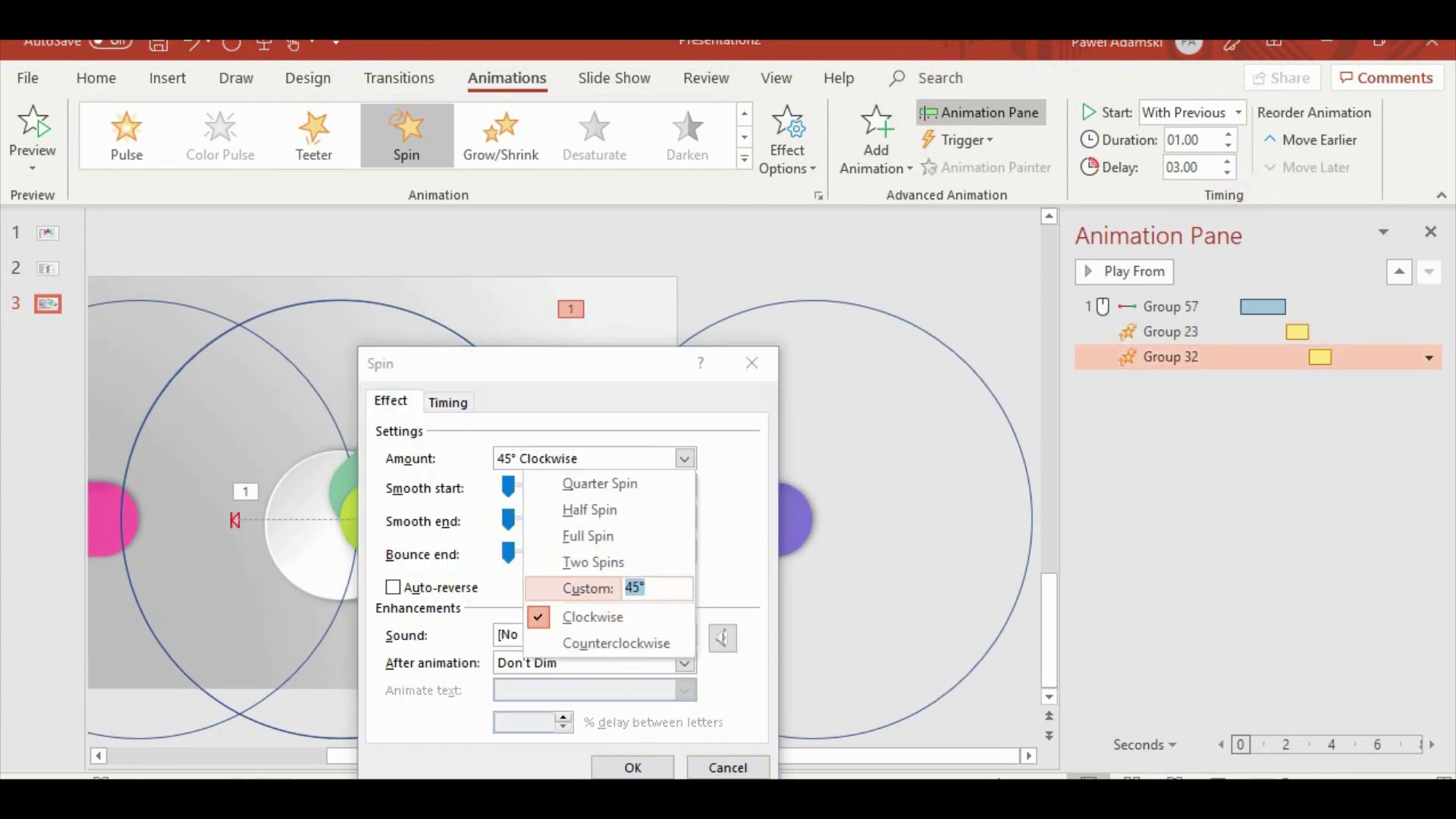
text(90)
key(Return)
click(646, 766)
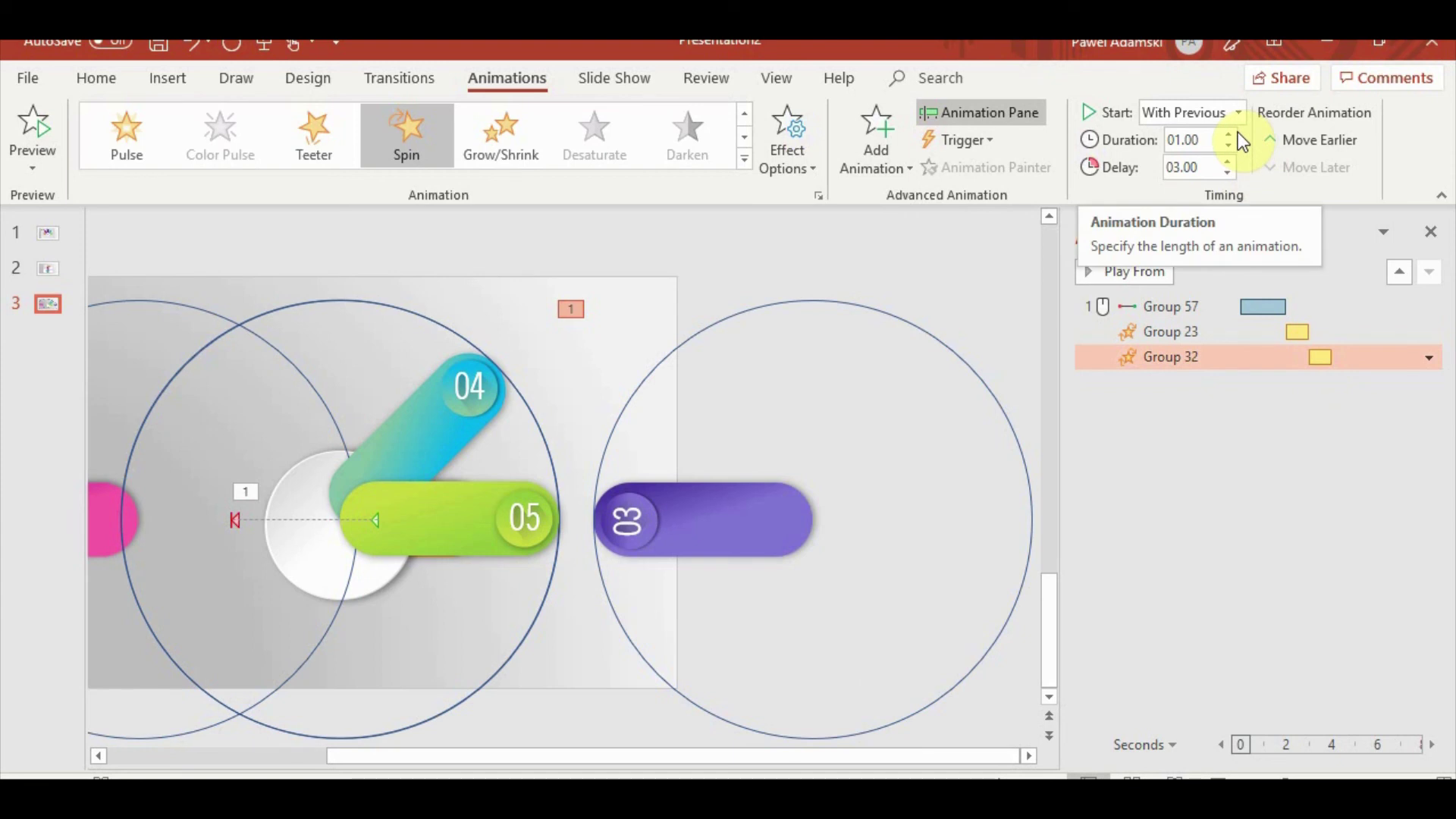
Retime the 03 spin to a 2-second delay and 2-second duration
drag(1316, 356, 1293, 357)
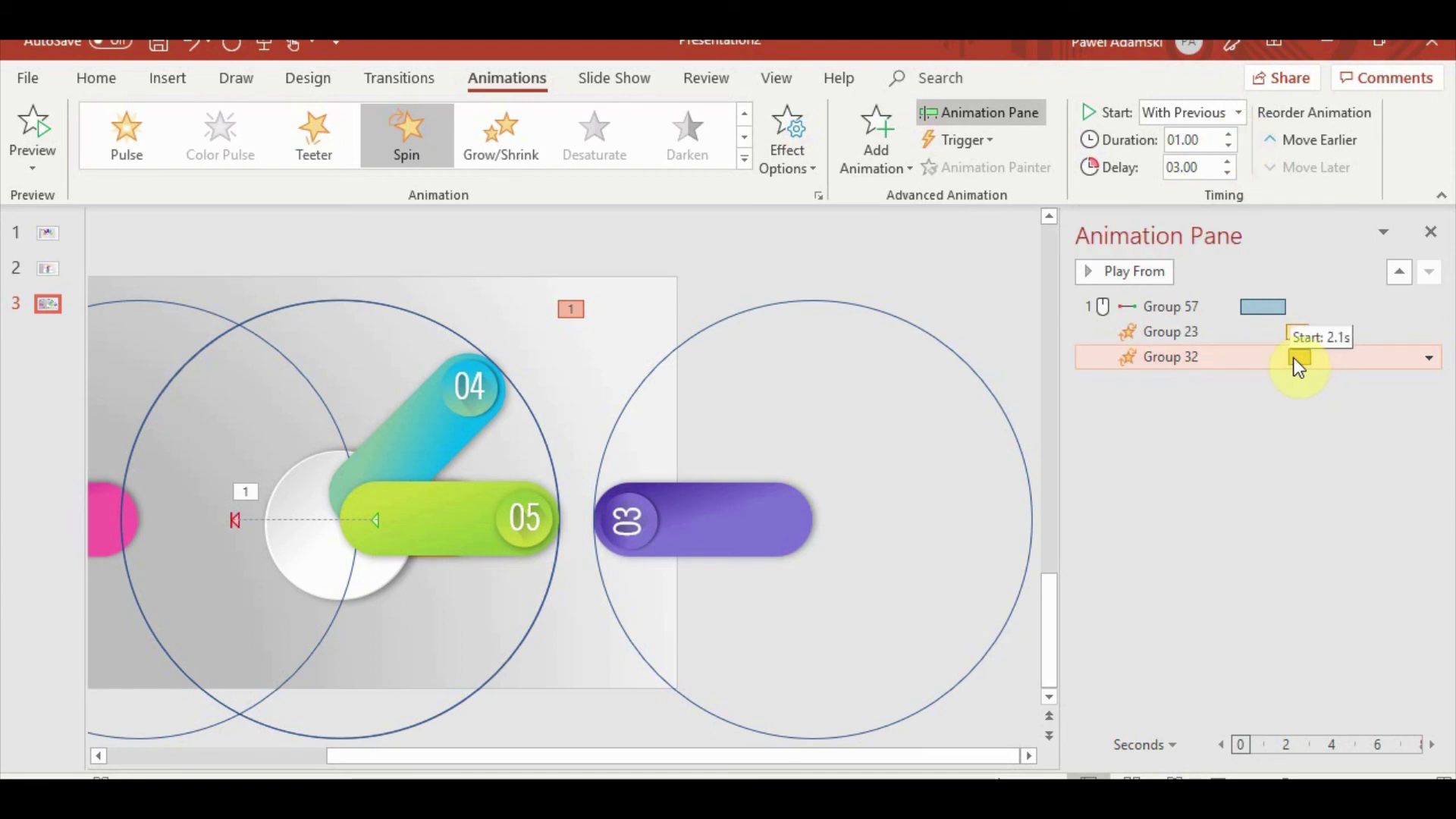
click(1230, 161)
click(1230, 161)
click(1230, 161)
click(1228, 175)
click(1228, 175)
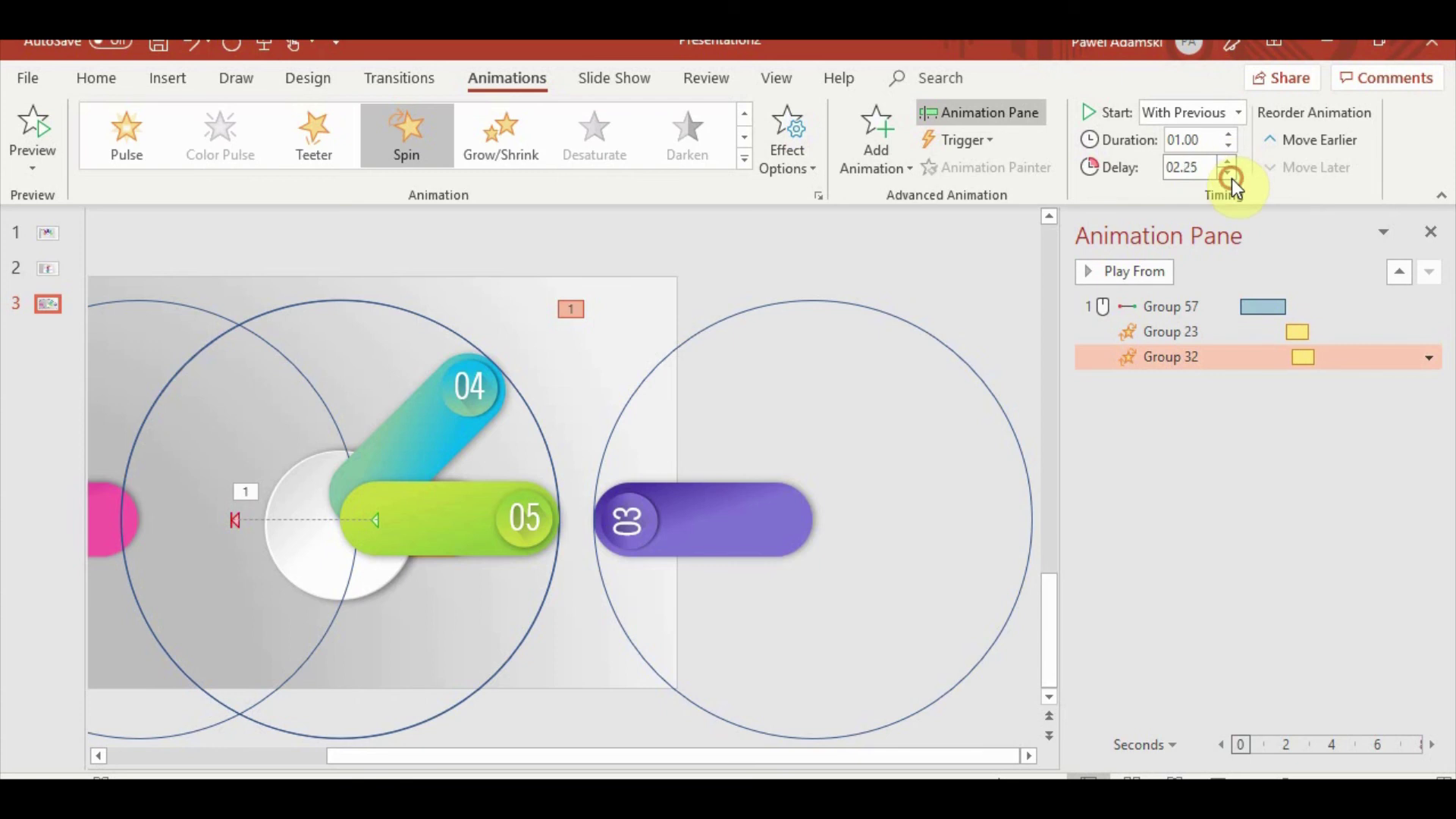
click(1229, 175)
click(1230, 134)
click(1232, 134)
click(1231, 134)
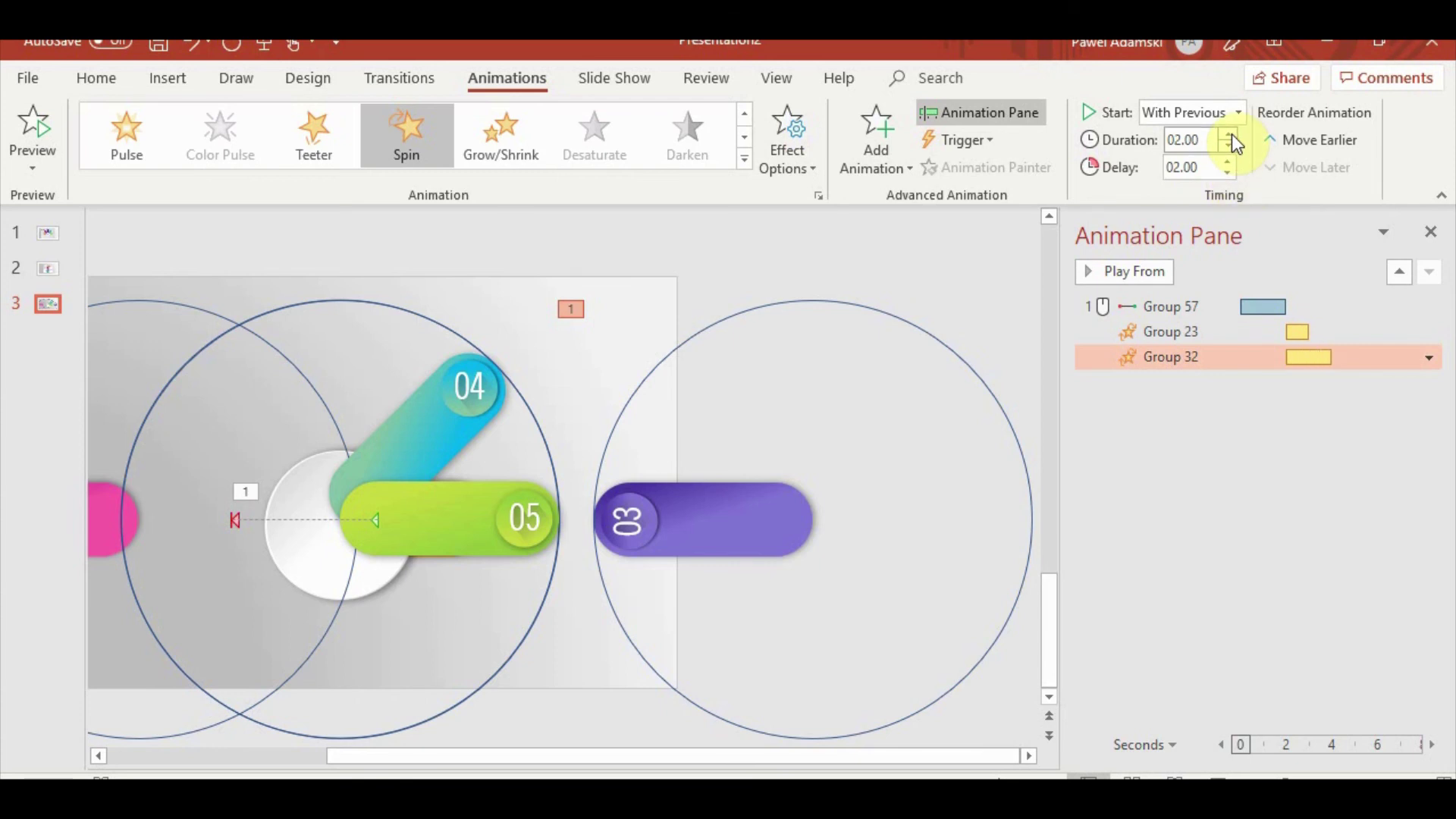
click(1175, 306)
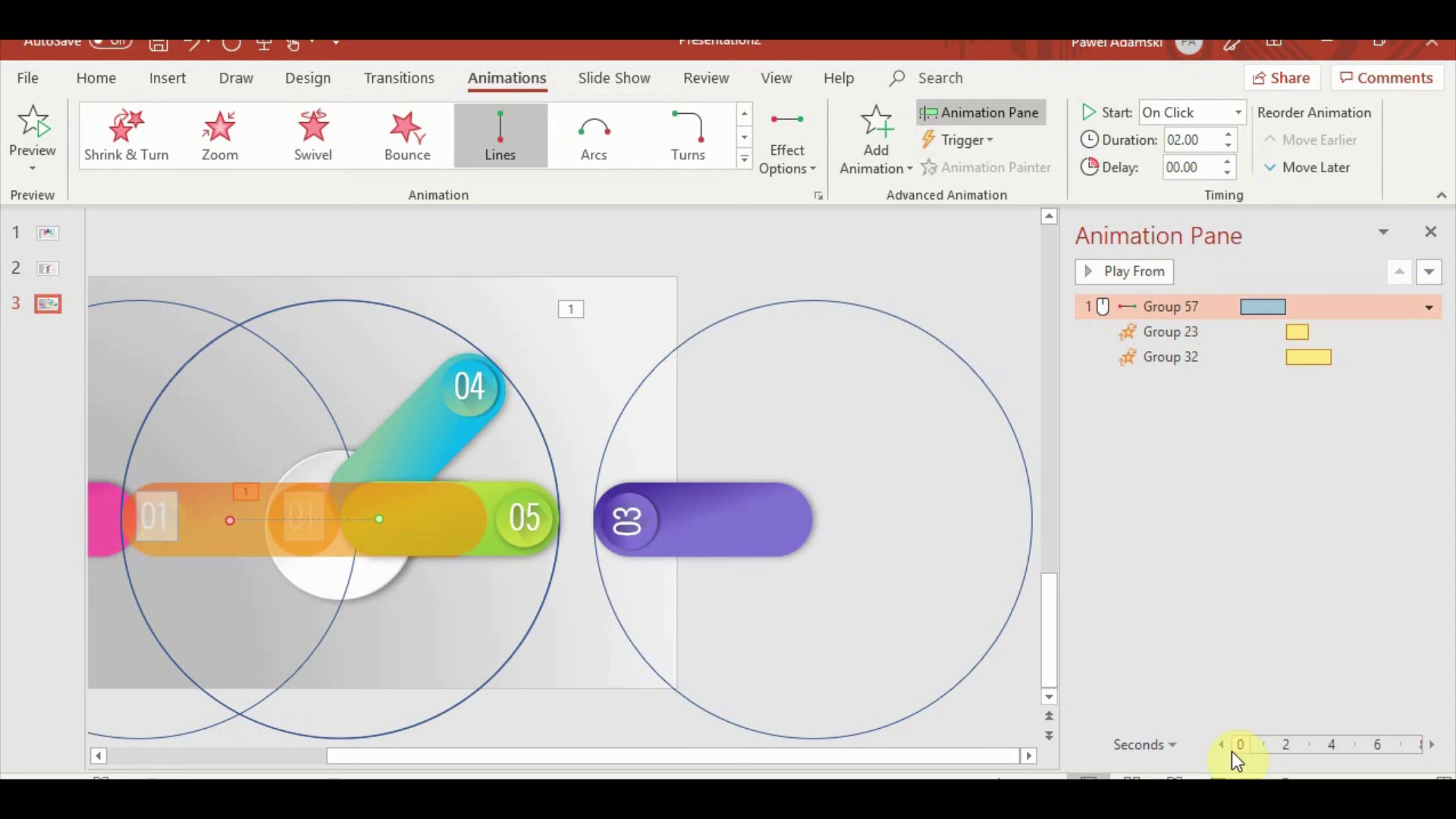
click(1172, 777)
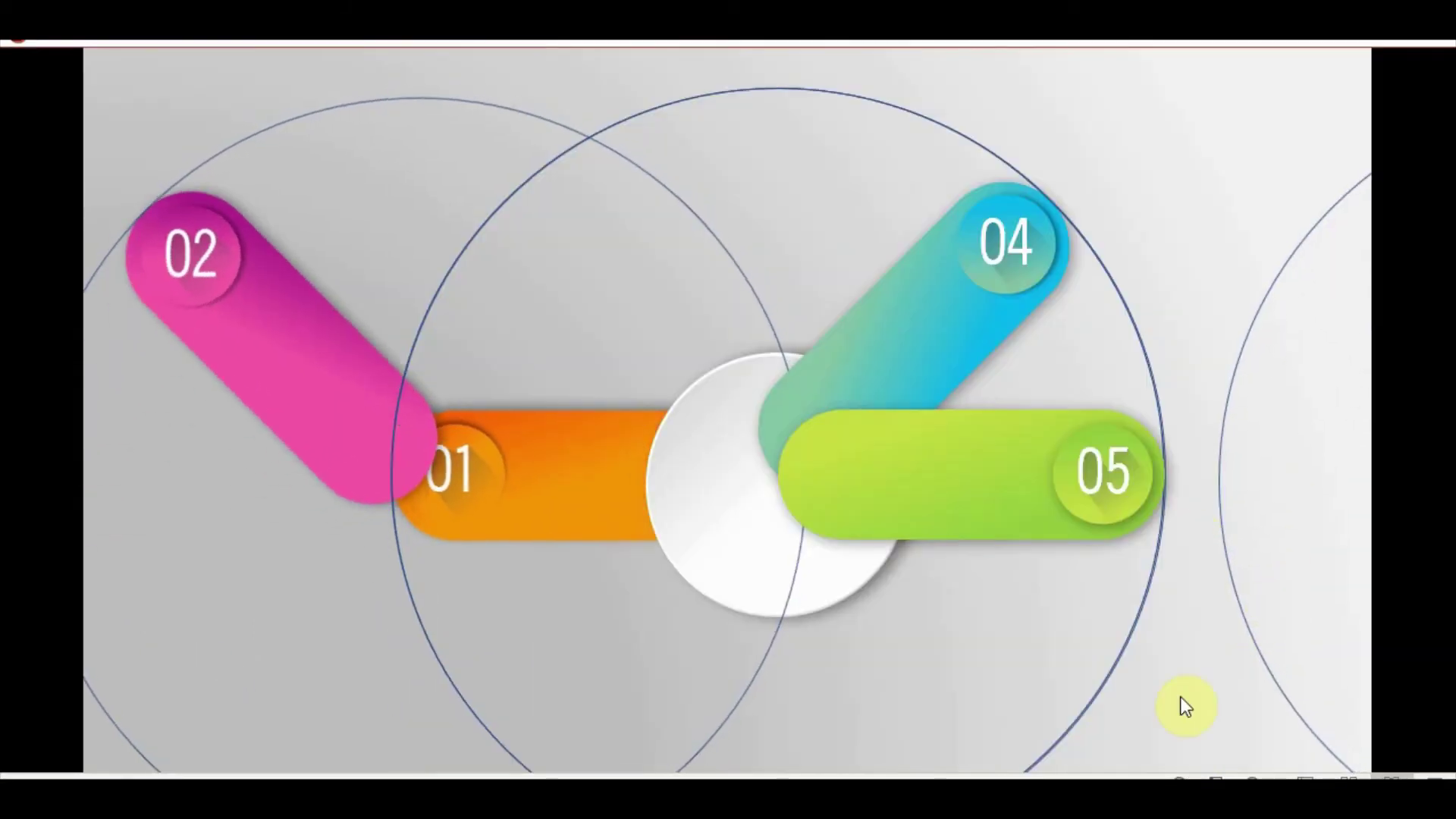
click(1177, 675)
click(1166, 637)
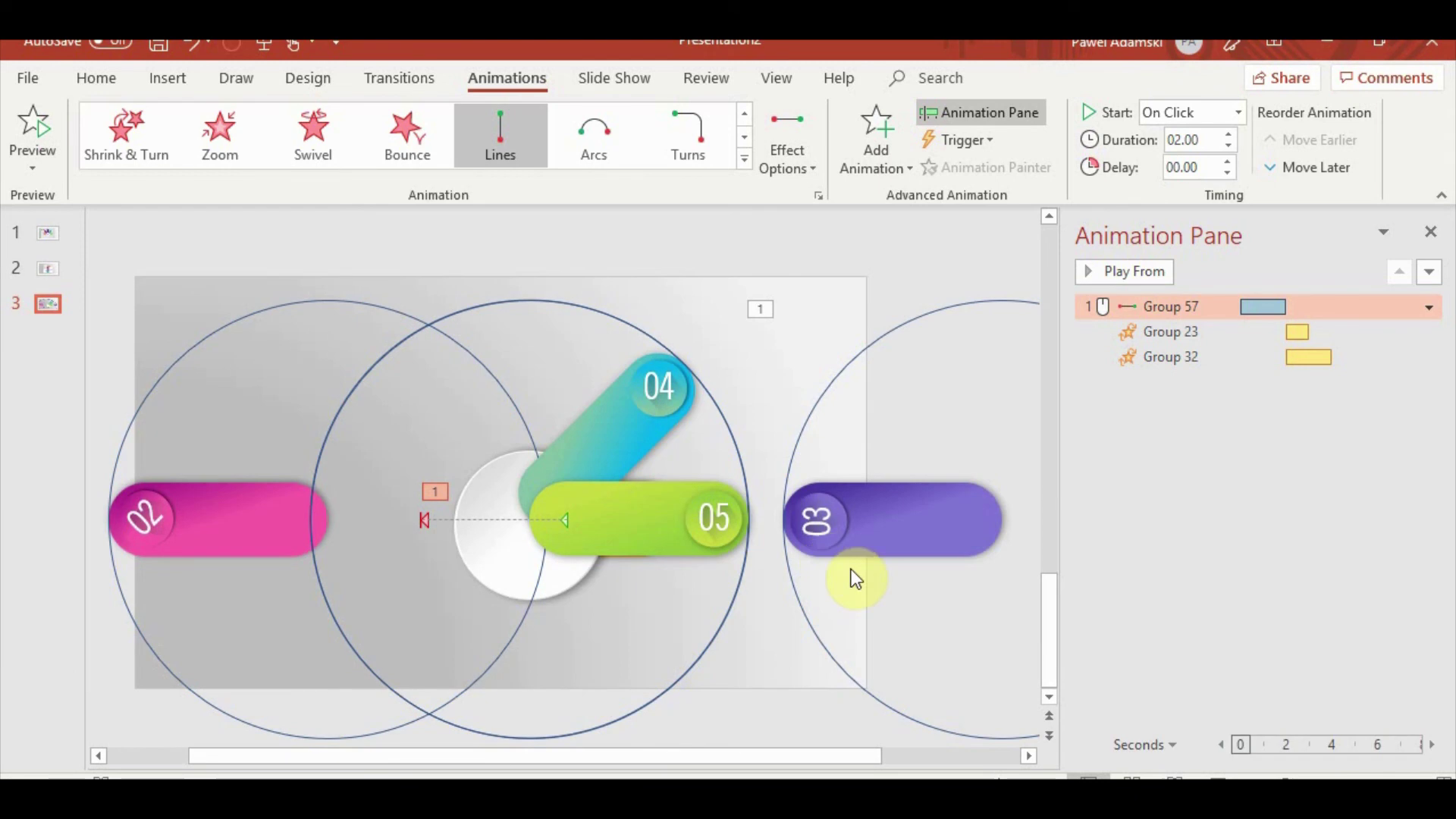
Move the 04 tab group right, paint the 03 tab's spin onto it, and set 3-second duration
drag(640, 439, 725, 442)
click(947, 517)
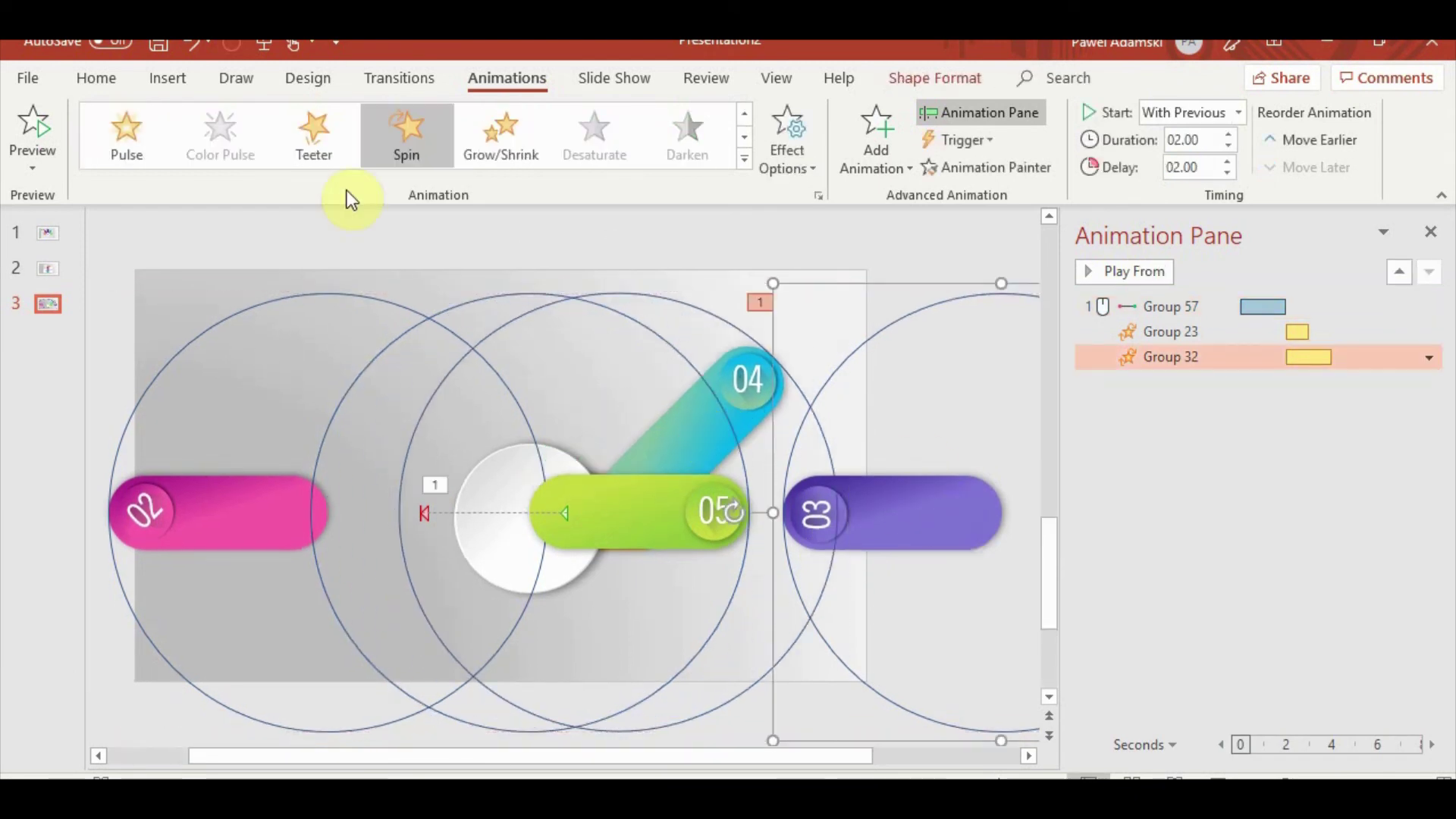
click(729, 367)
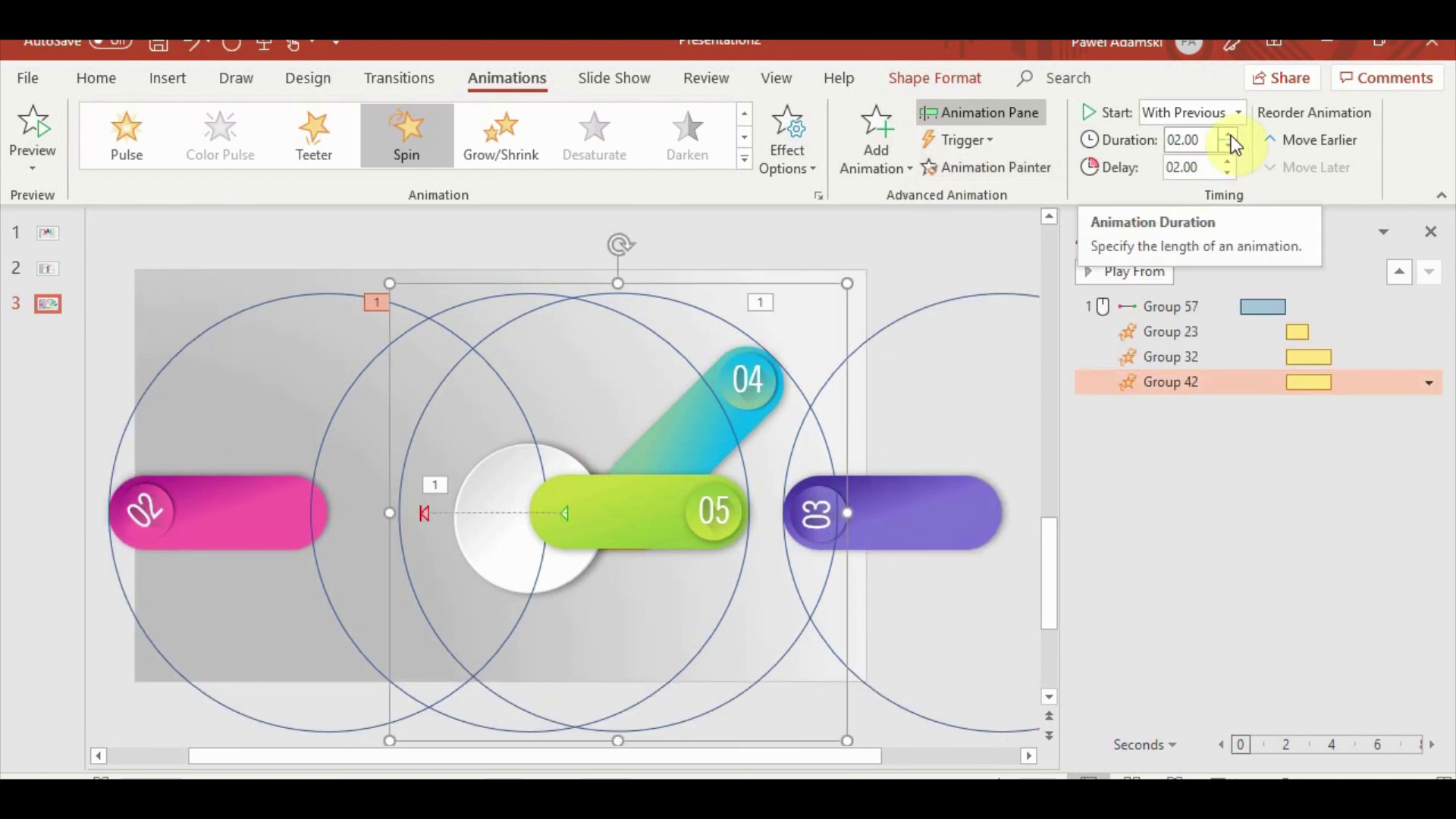
click(1229, 135)
click(1229, 135)
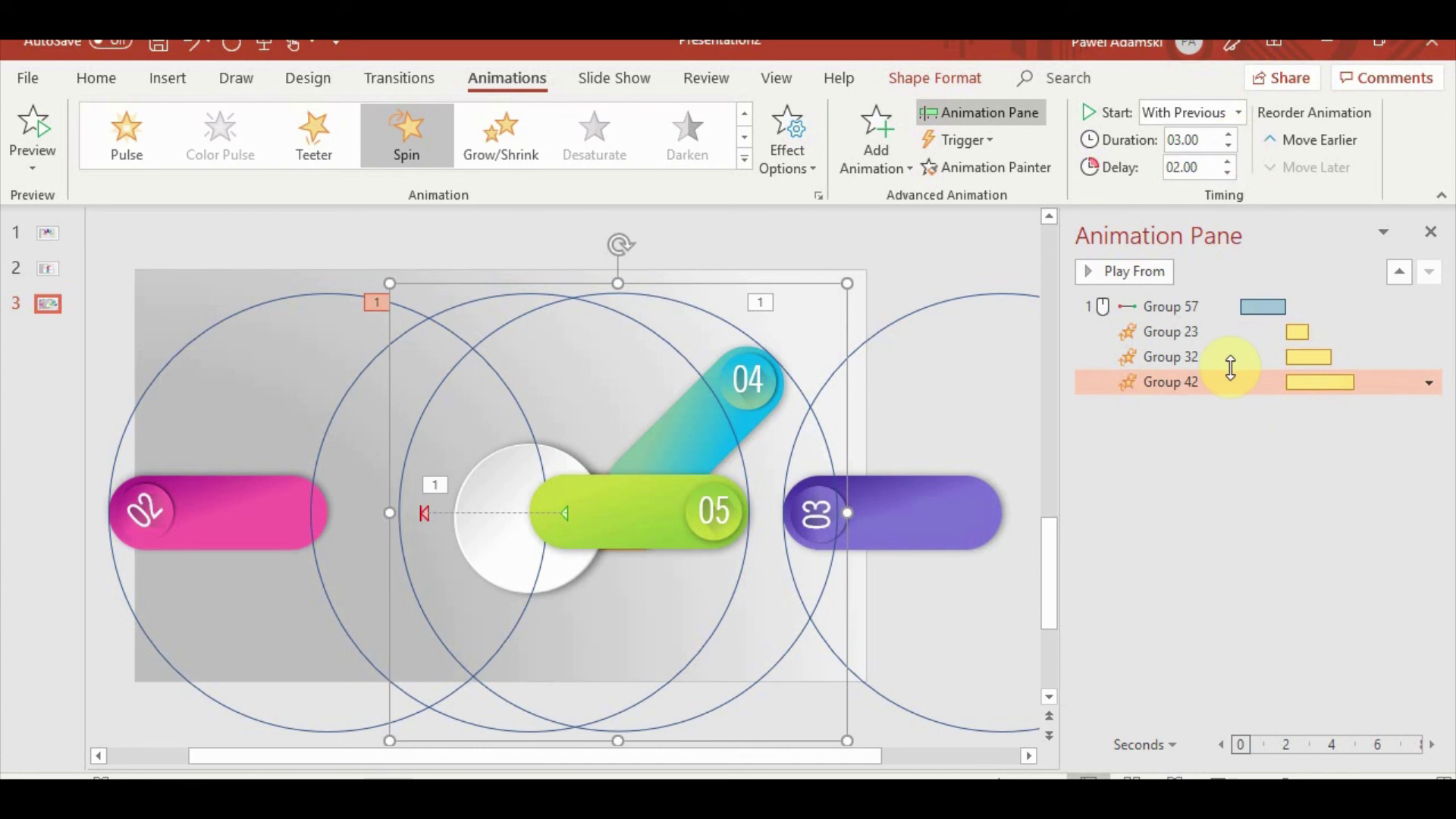
Change Group 42's spin amount to a custom 135° clockwise
right_click(1178, 383)
click(1309, 494)
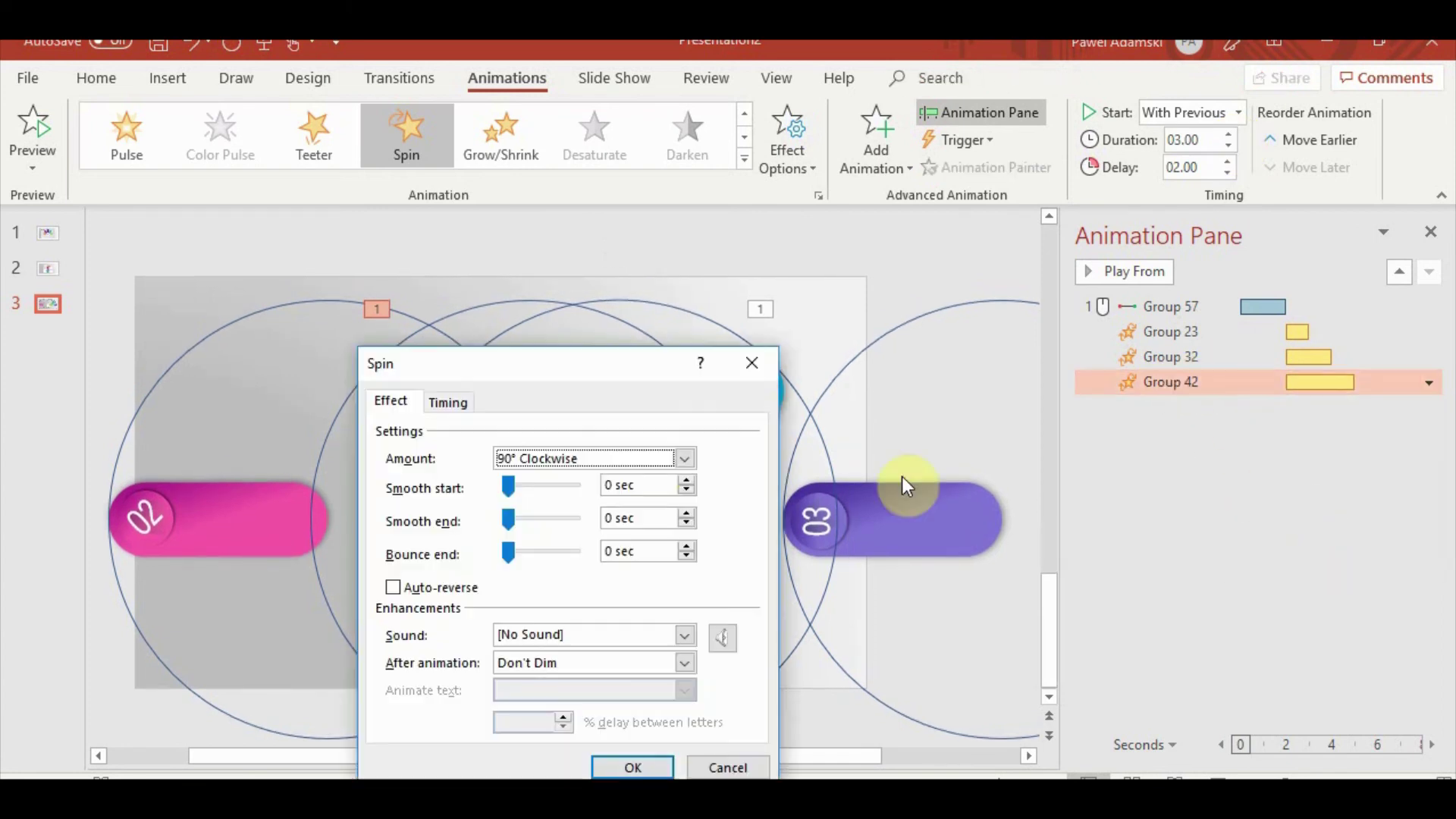
click(685, 458)
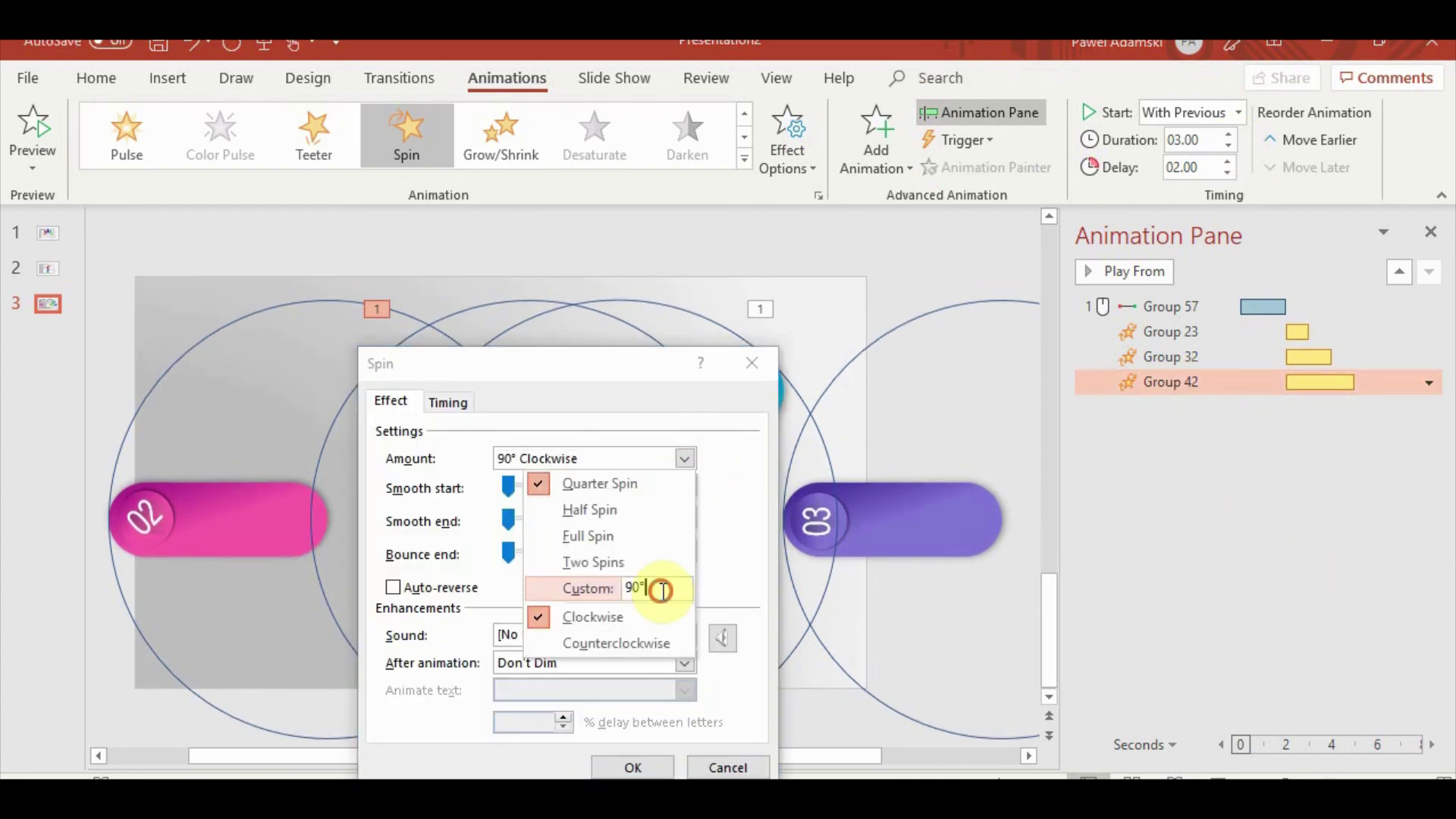
click(587, 590)
text(135)
click(591, 598)
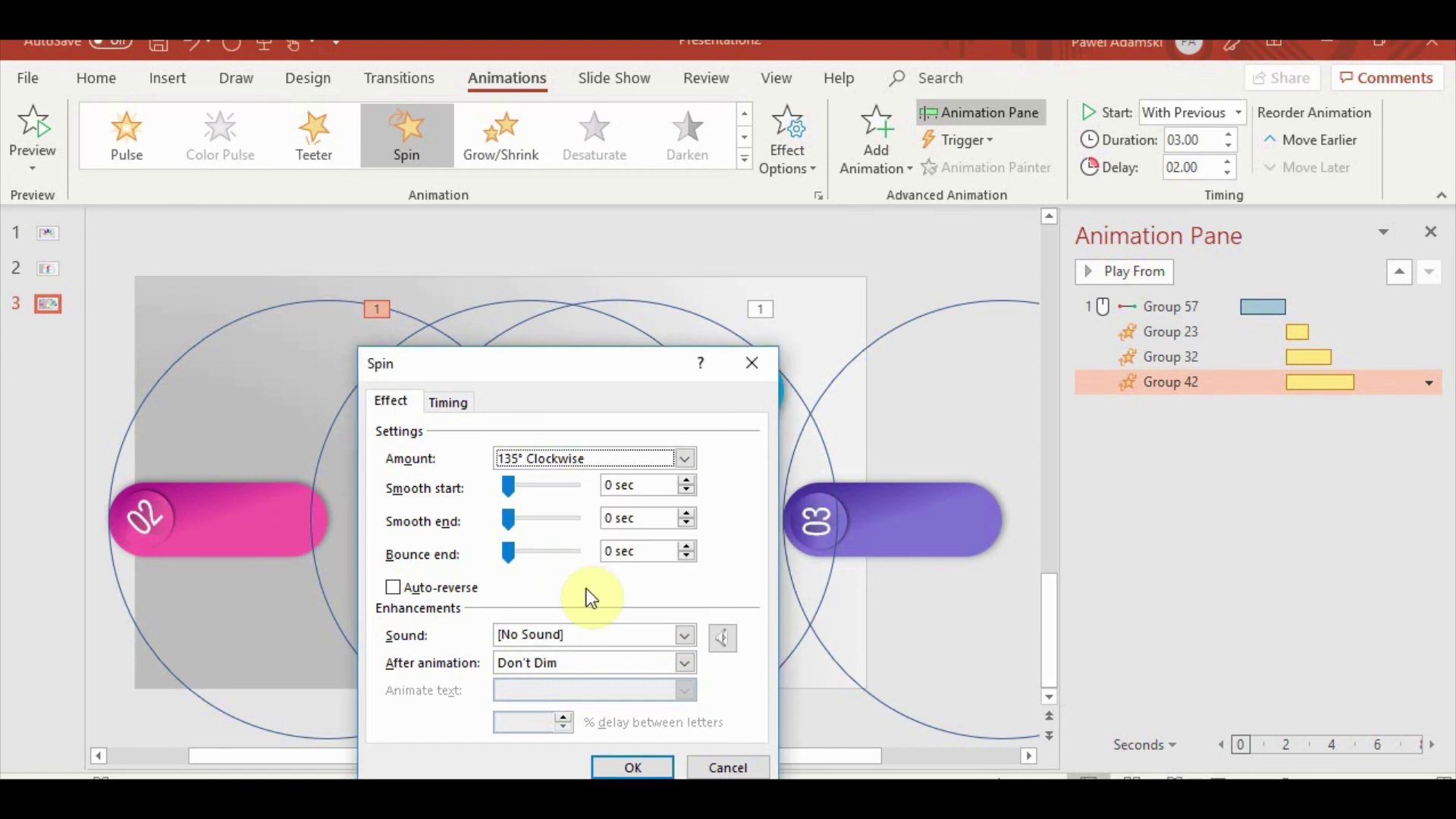
click(633, 767)
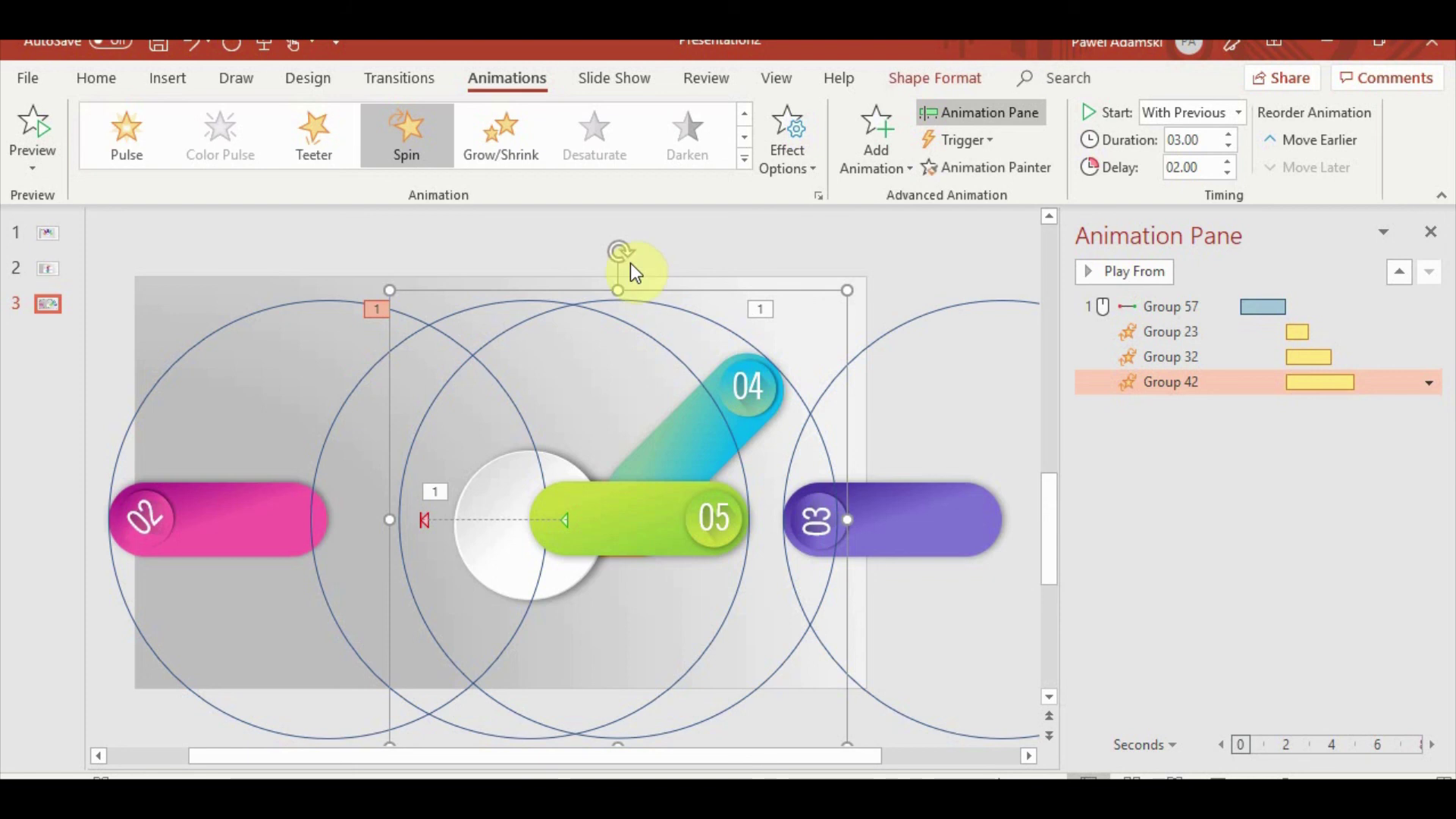
Rotate the 04 tab horizontal behind 05, preview it, and move the blue bar right over 03
drag(606, 252, 356, 695)
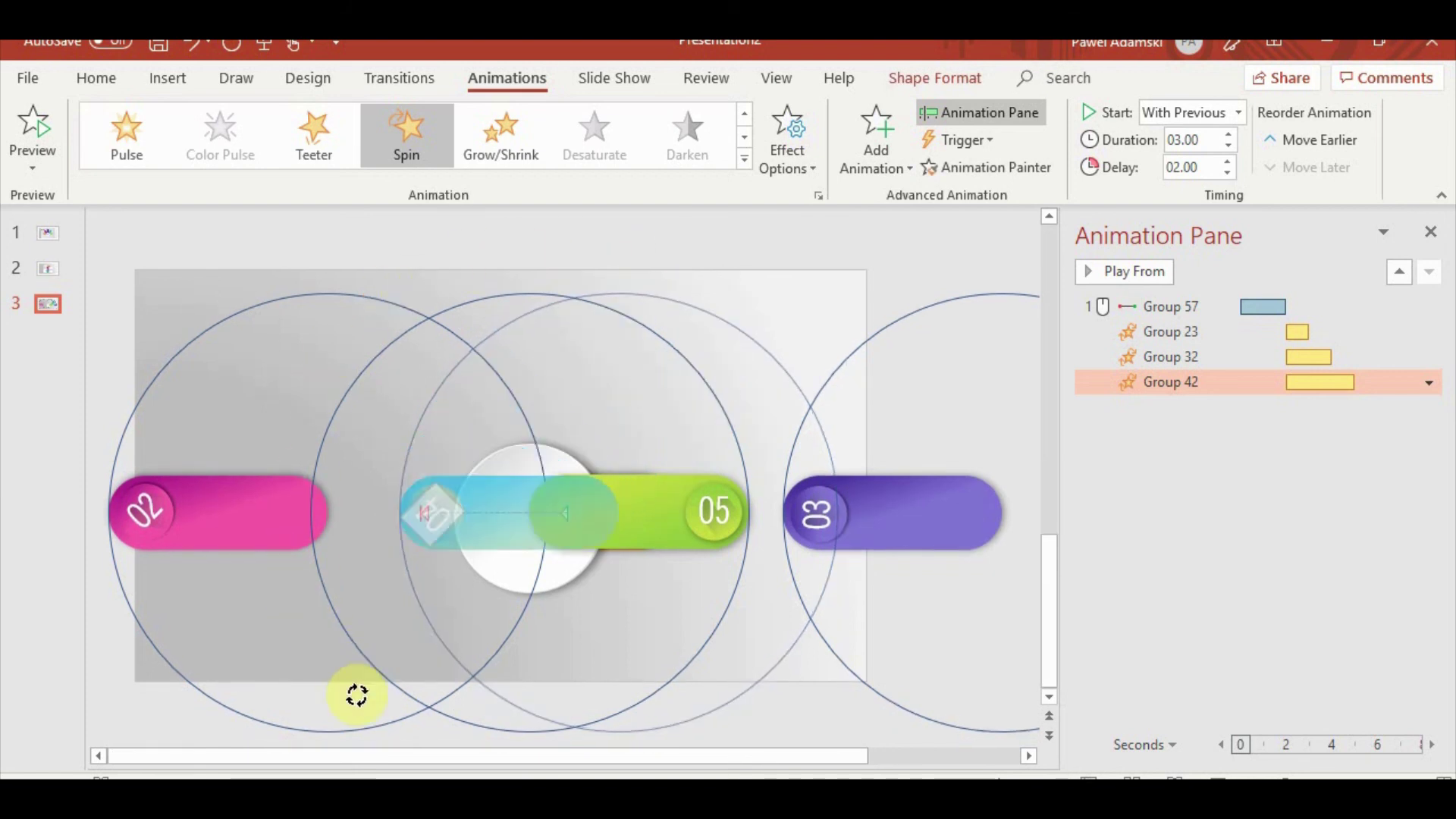
click(1164, 269)
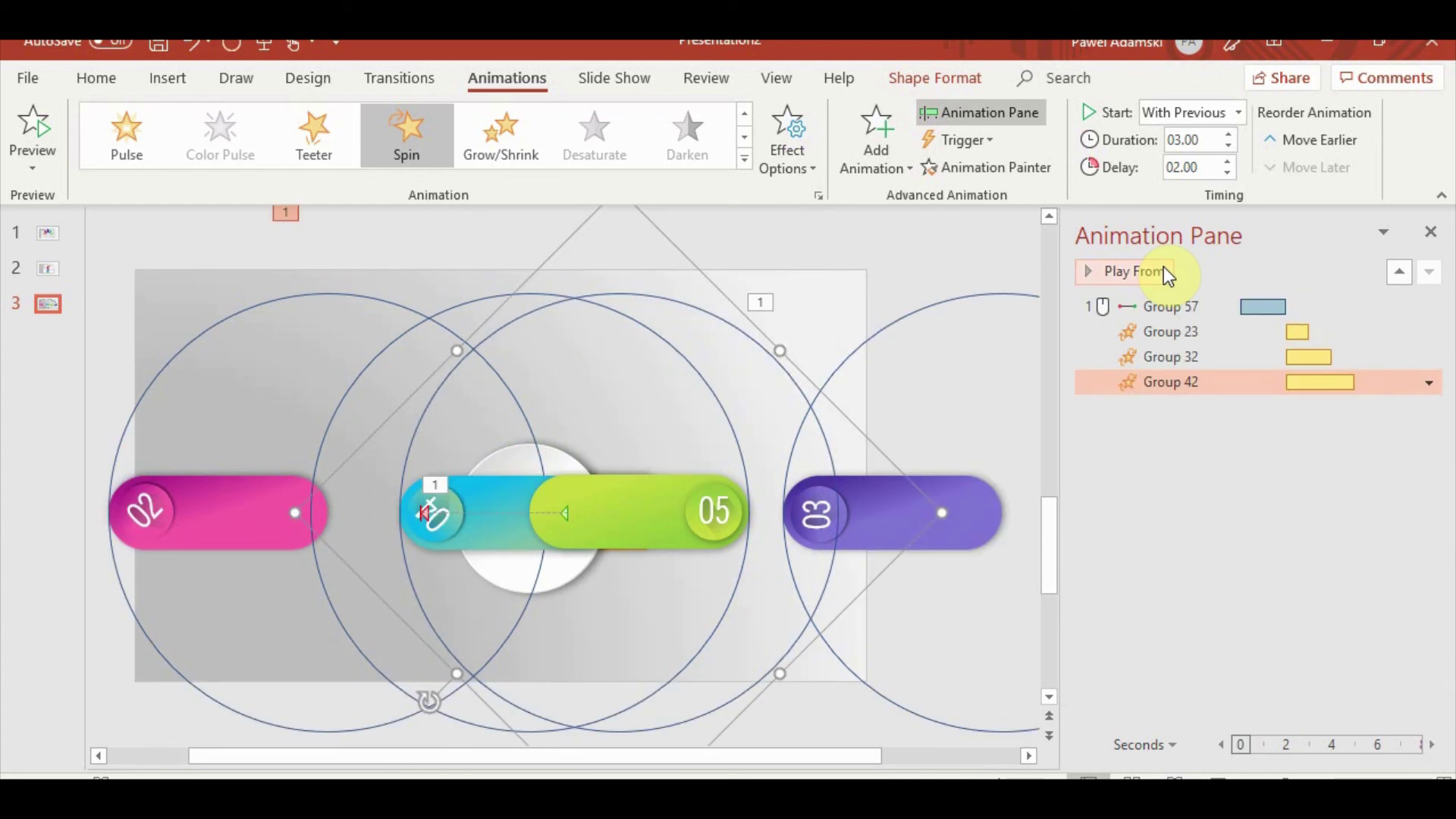
mouse_move(681, 311)
mouse_down()
mouse_move(1027, 337)
mouse_move(966, 339)
mouse_up()
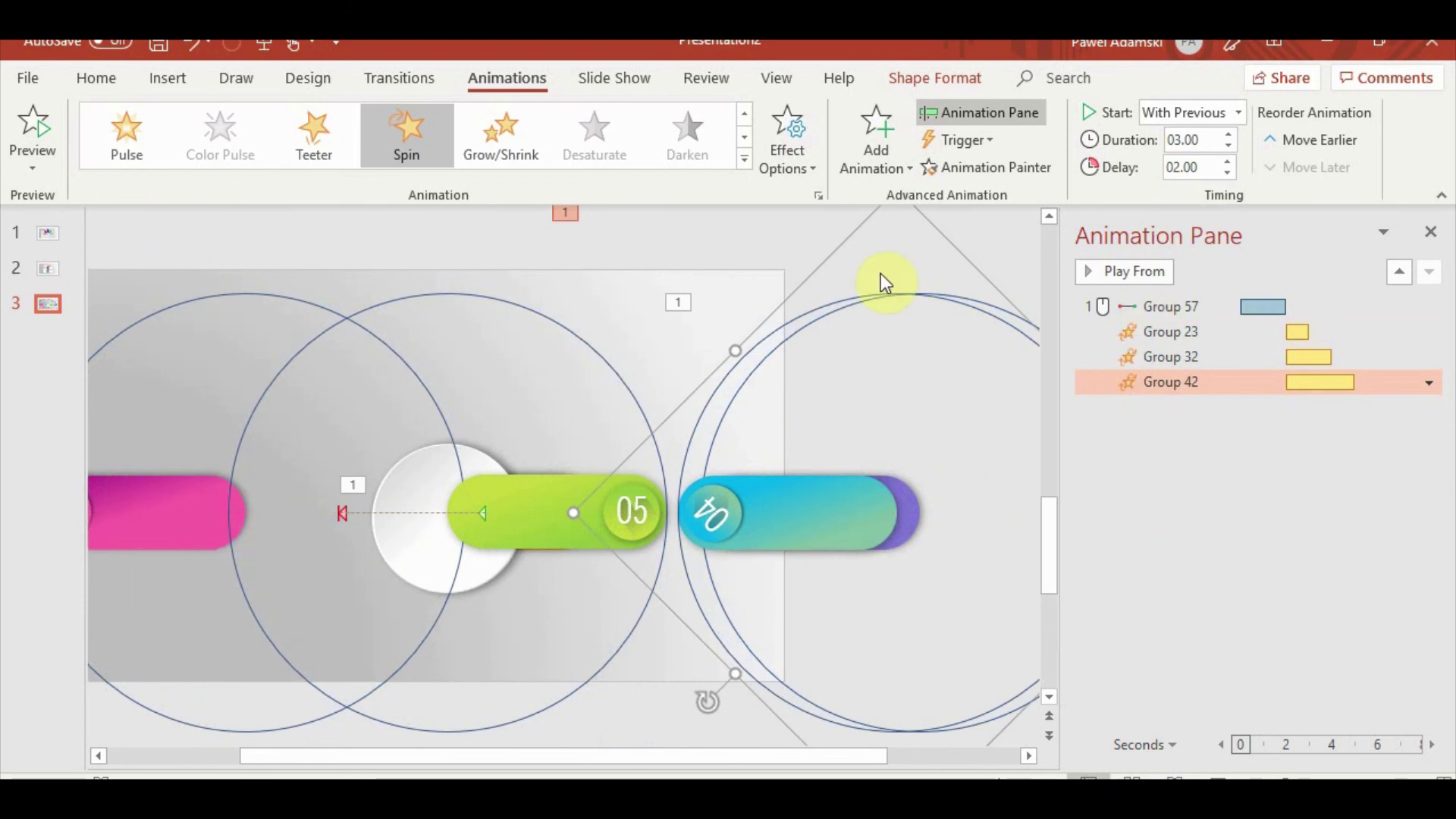
Copy the spin onto Group 51, the 05 tab, with a 4-second duration
click(1004, 169)
click(546, 486)
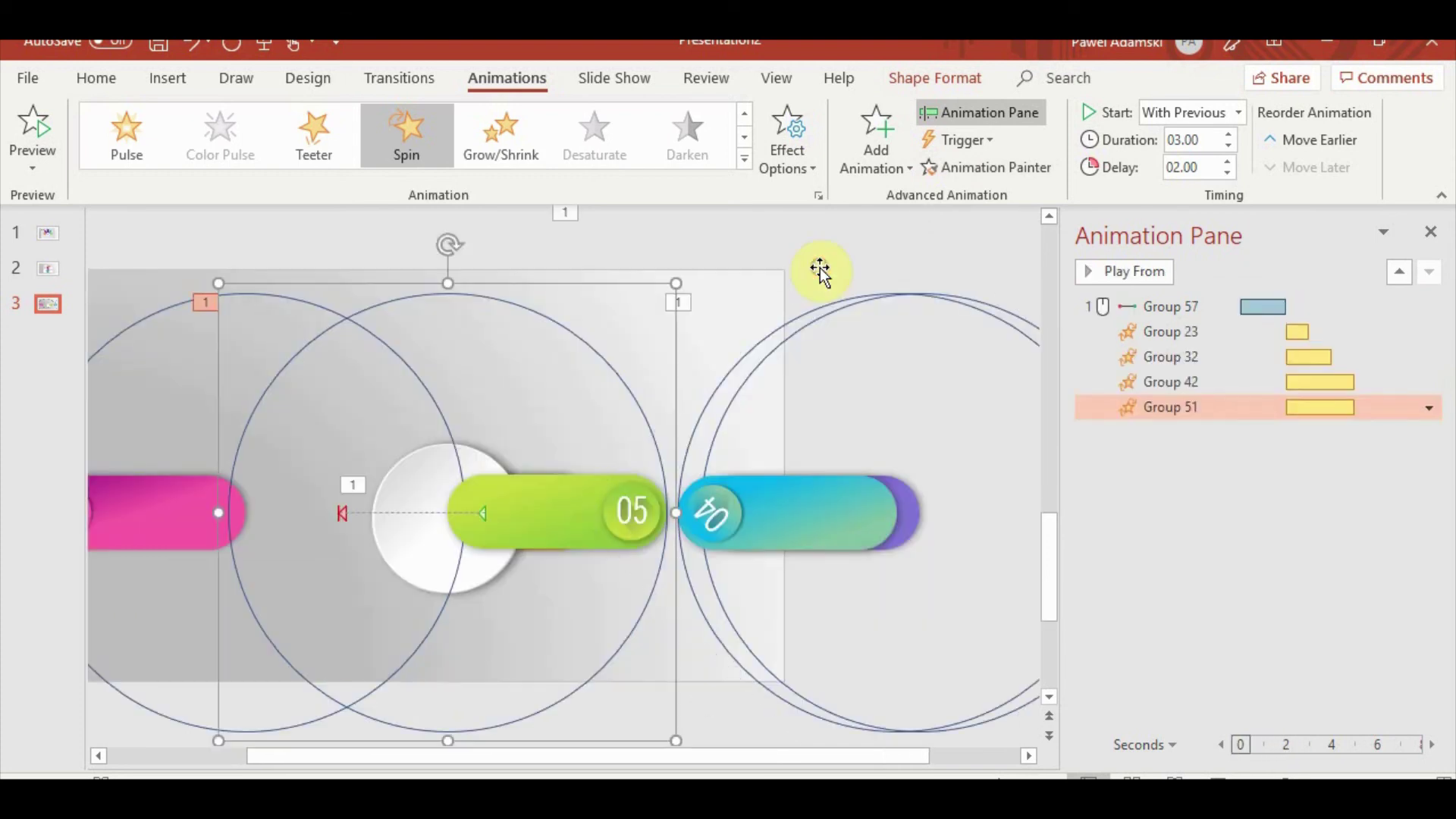
click(1228, 134)
click(1229, 135)
right_click(1205, 408)
click(1304, 514)
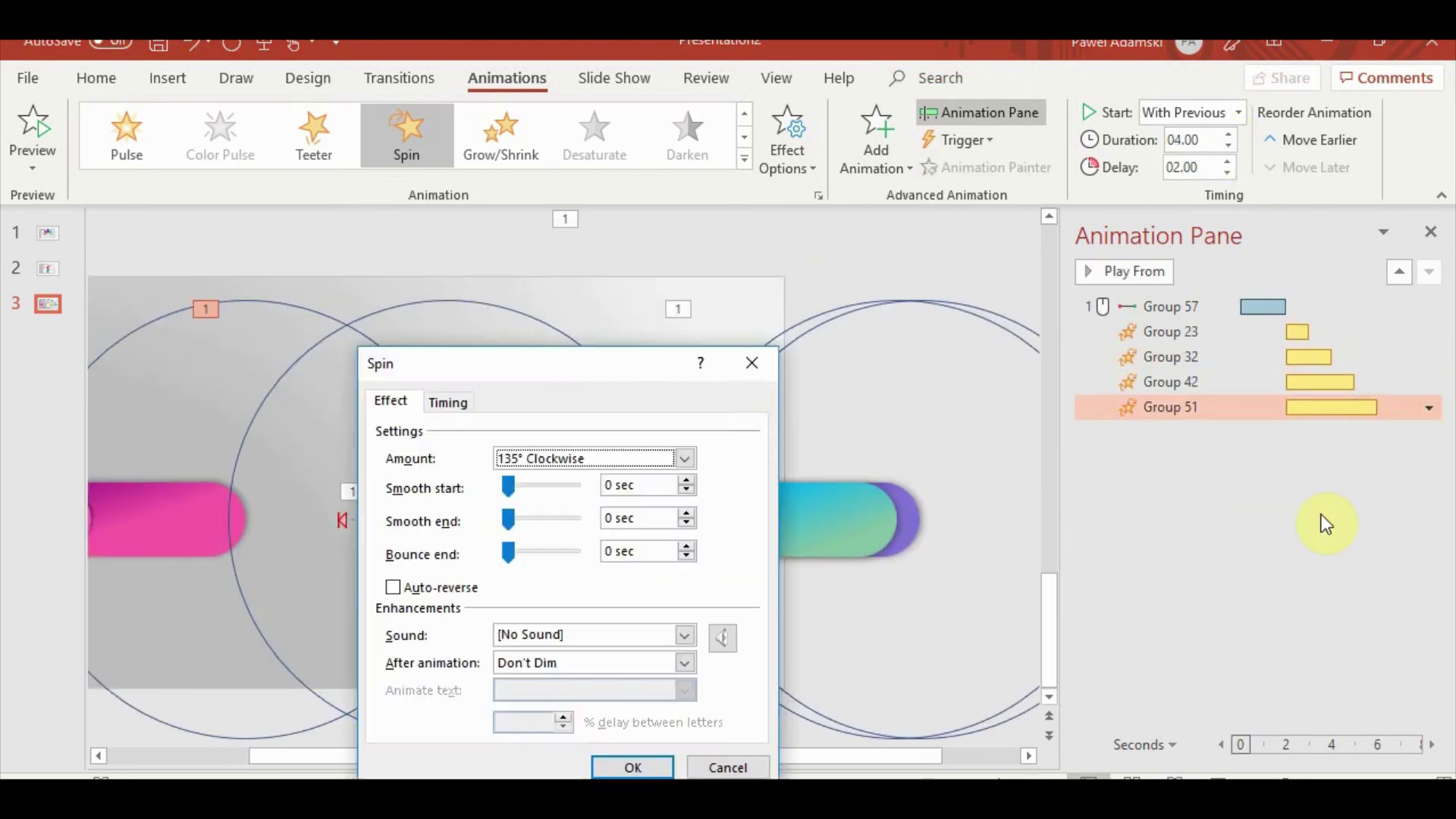
key(Return)
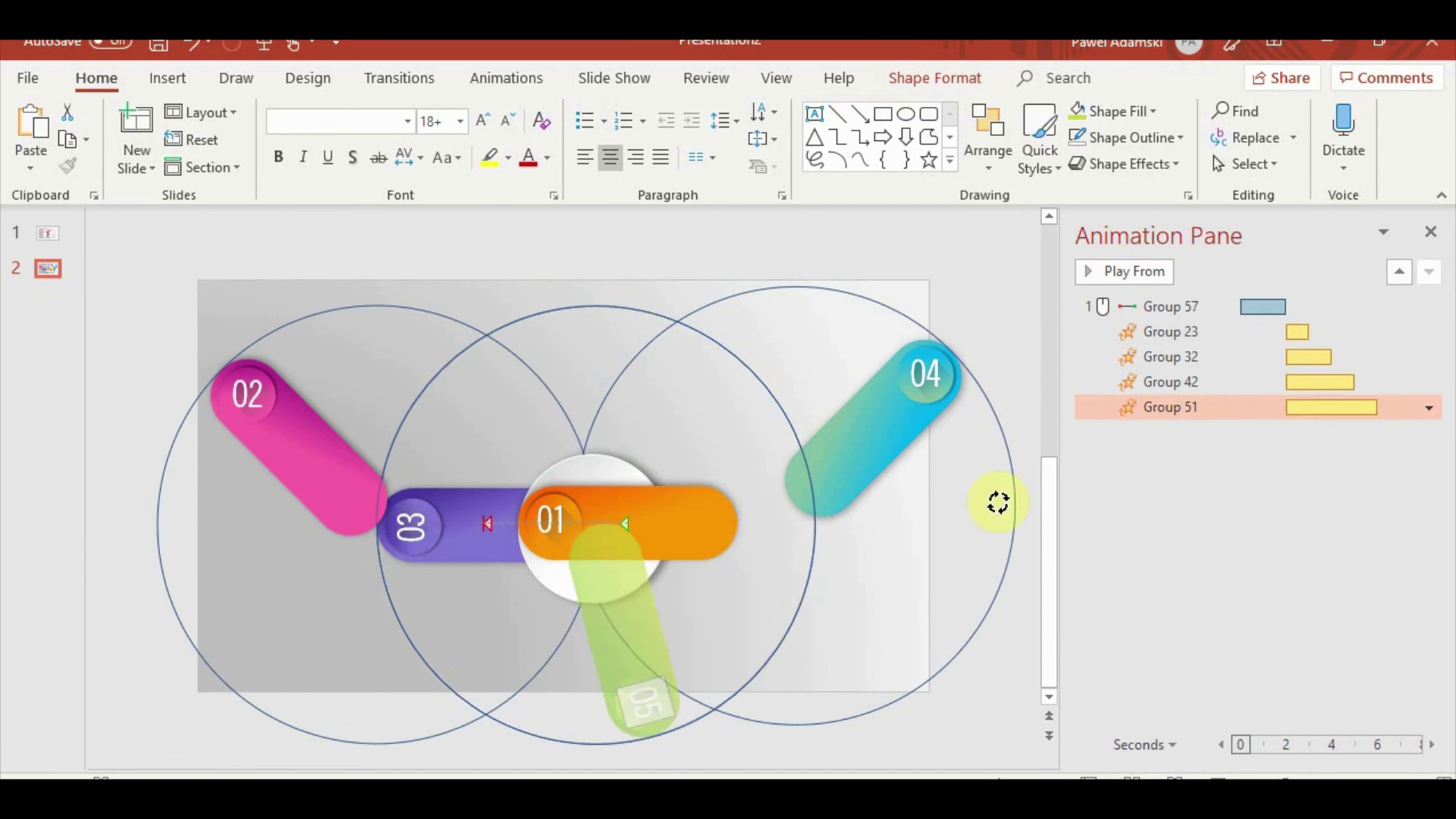
Stop the preview, lay the 02 tab flat to the left, and tilt the 03 tab upward
click(172, 445)
drag(388, 443, 379, 524)
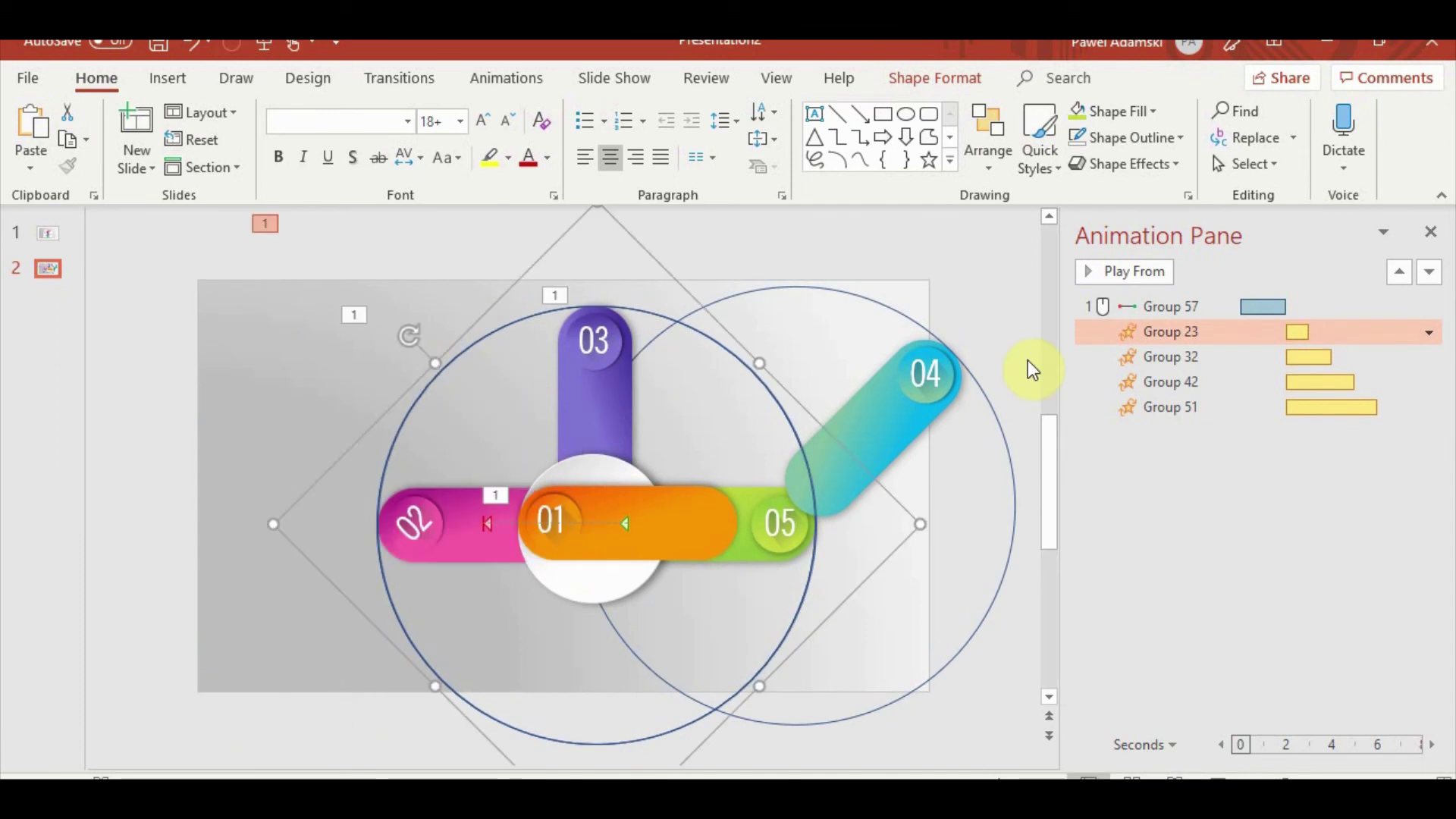
click(1428, 332)
click(1170, 357)
drag(588, 416, 463, 298)
Give Group 32 a 3-second delay and Group 42 a 4-second delay, then run the slide show
click(1428, 357)
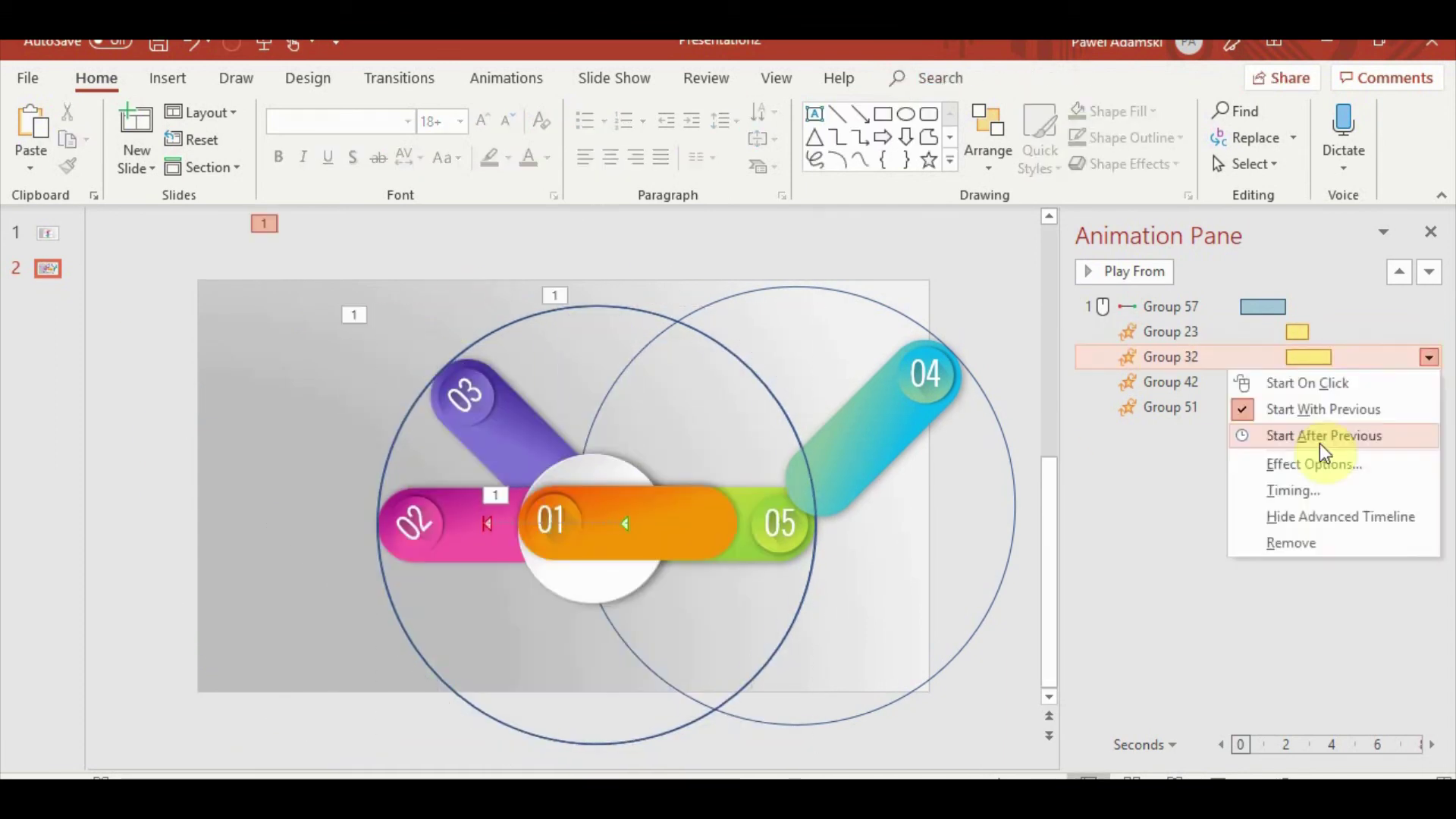
click(1289, 465)
click(634, 767)
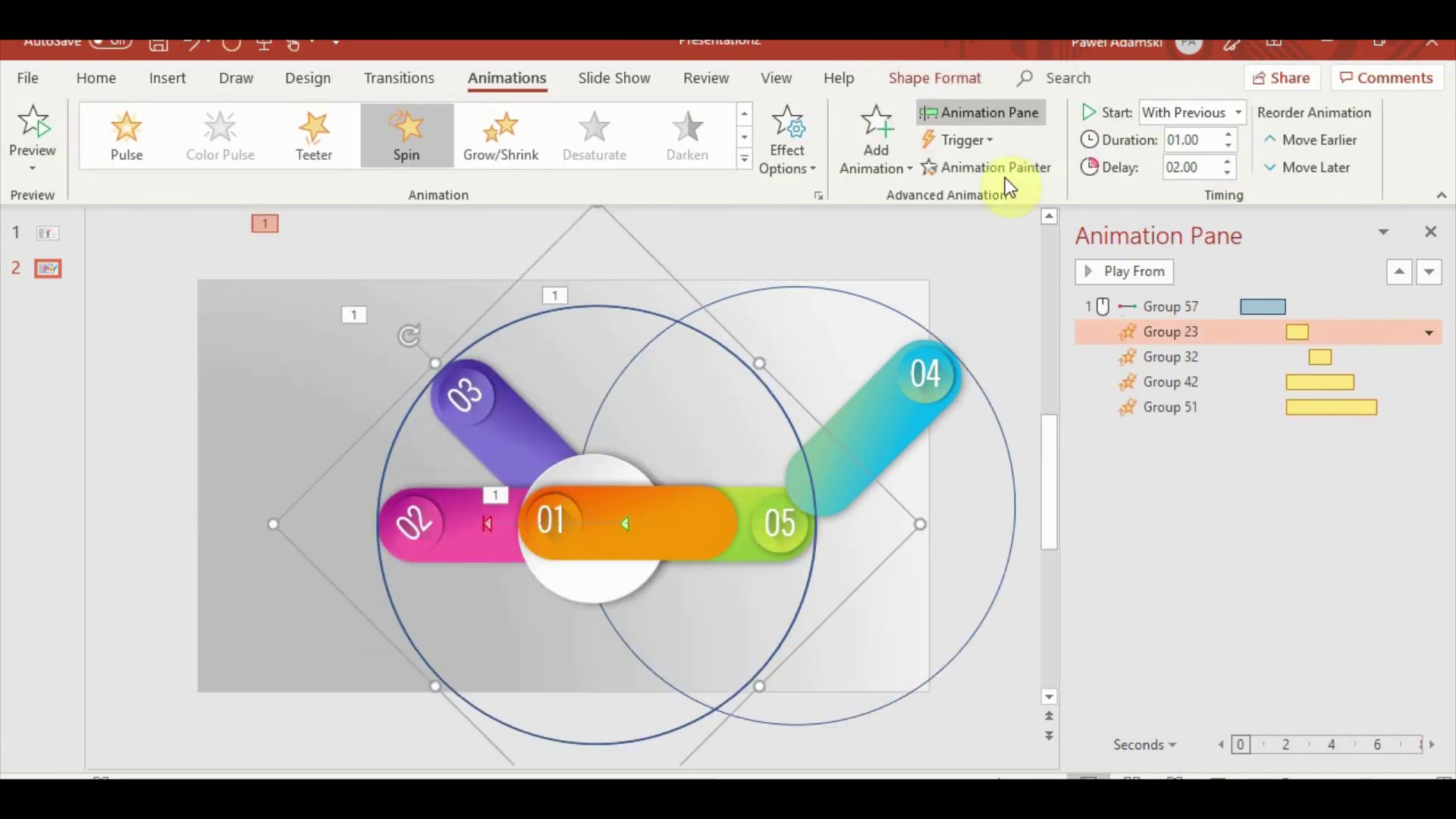
click(1170, 382)
click(1227, 161)
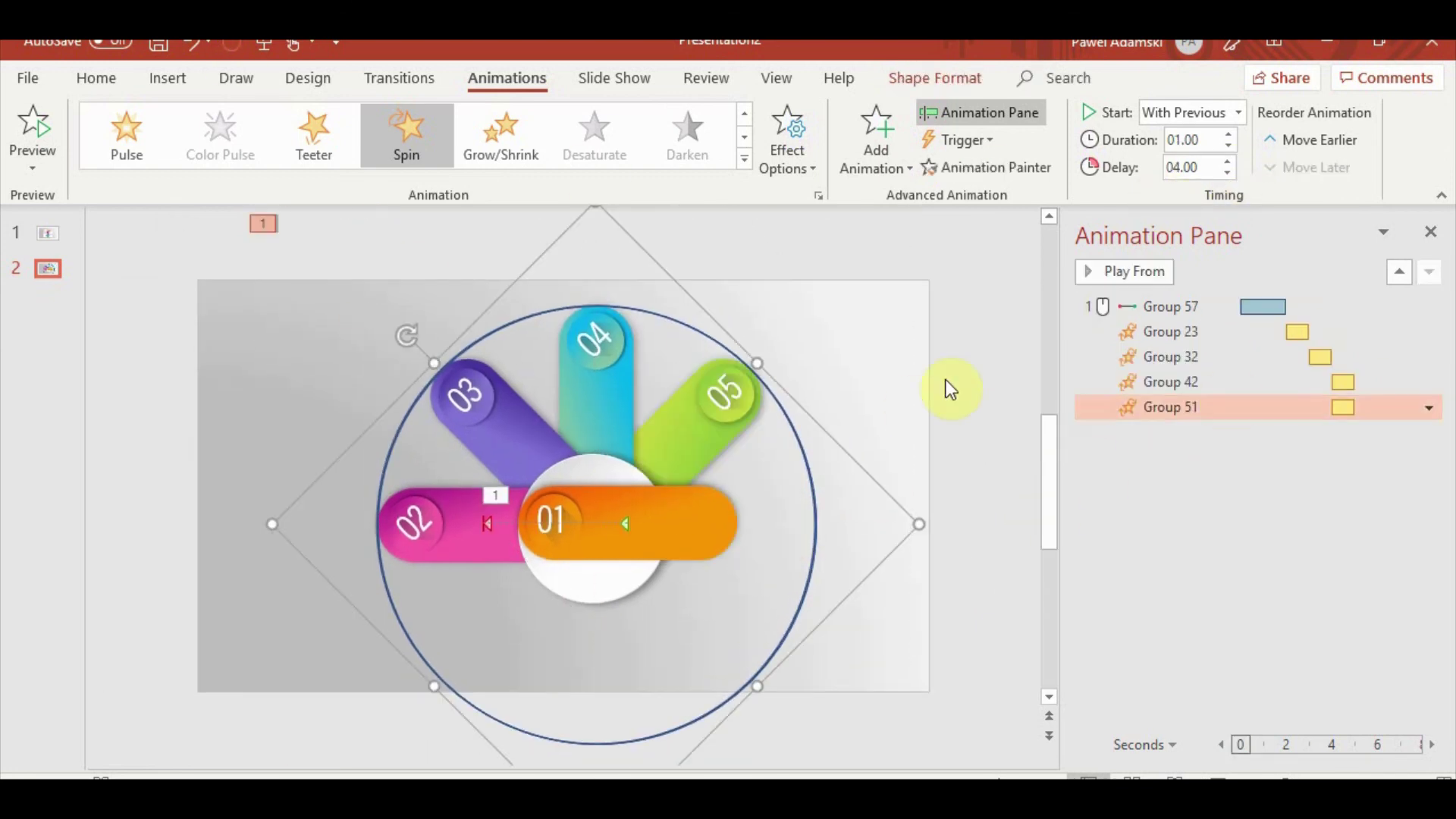
click(1217, 779)
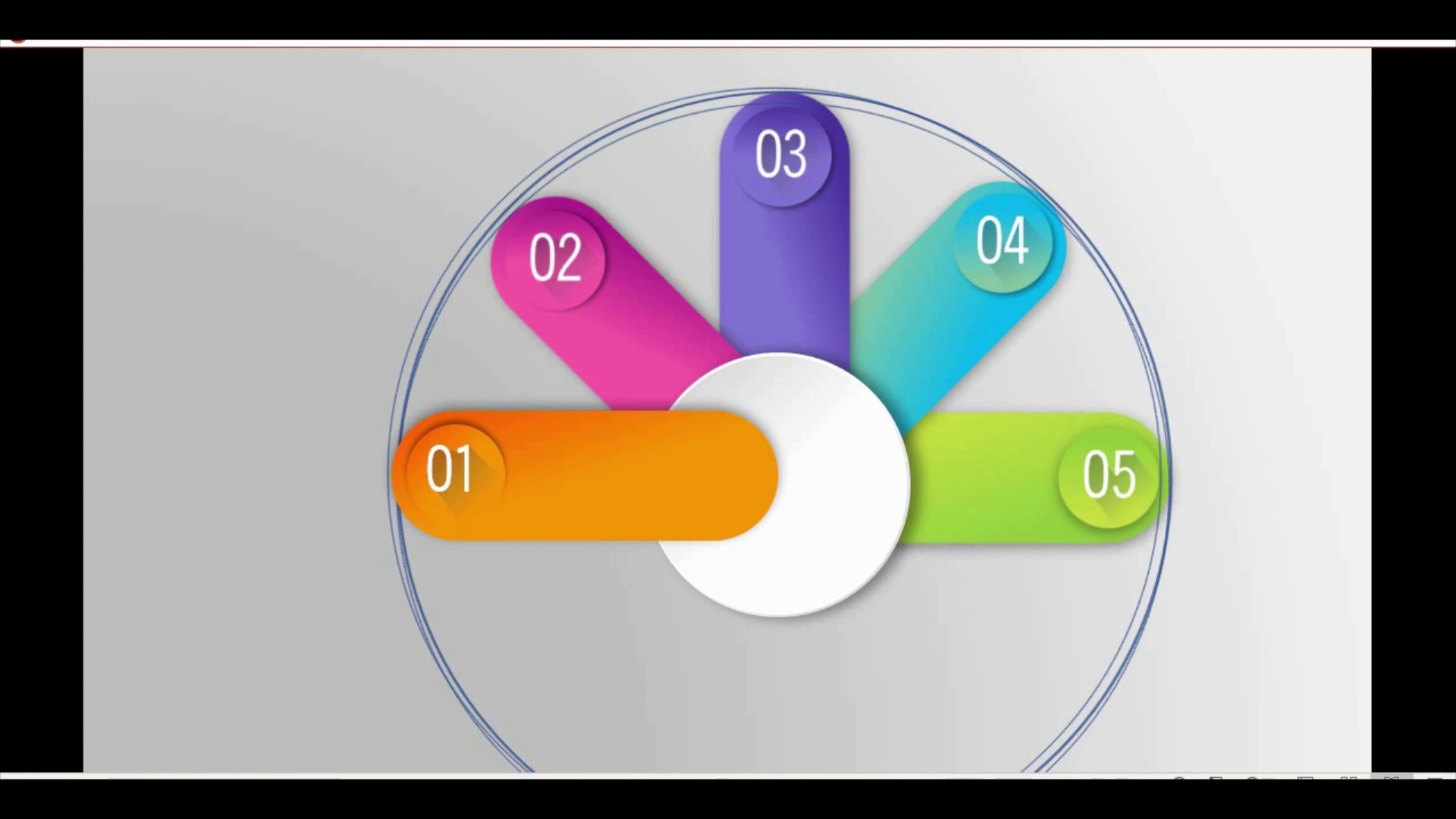
Exit the slide show back to editing the fanned-tab slide
key(Escape)
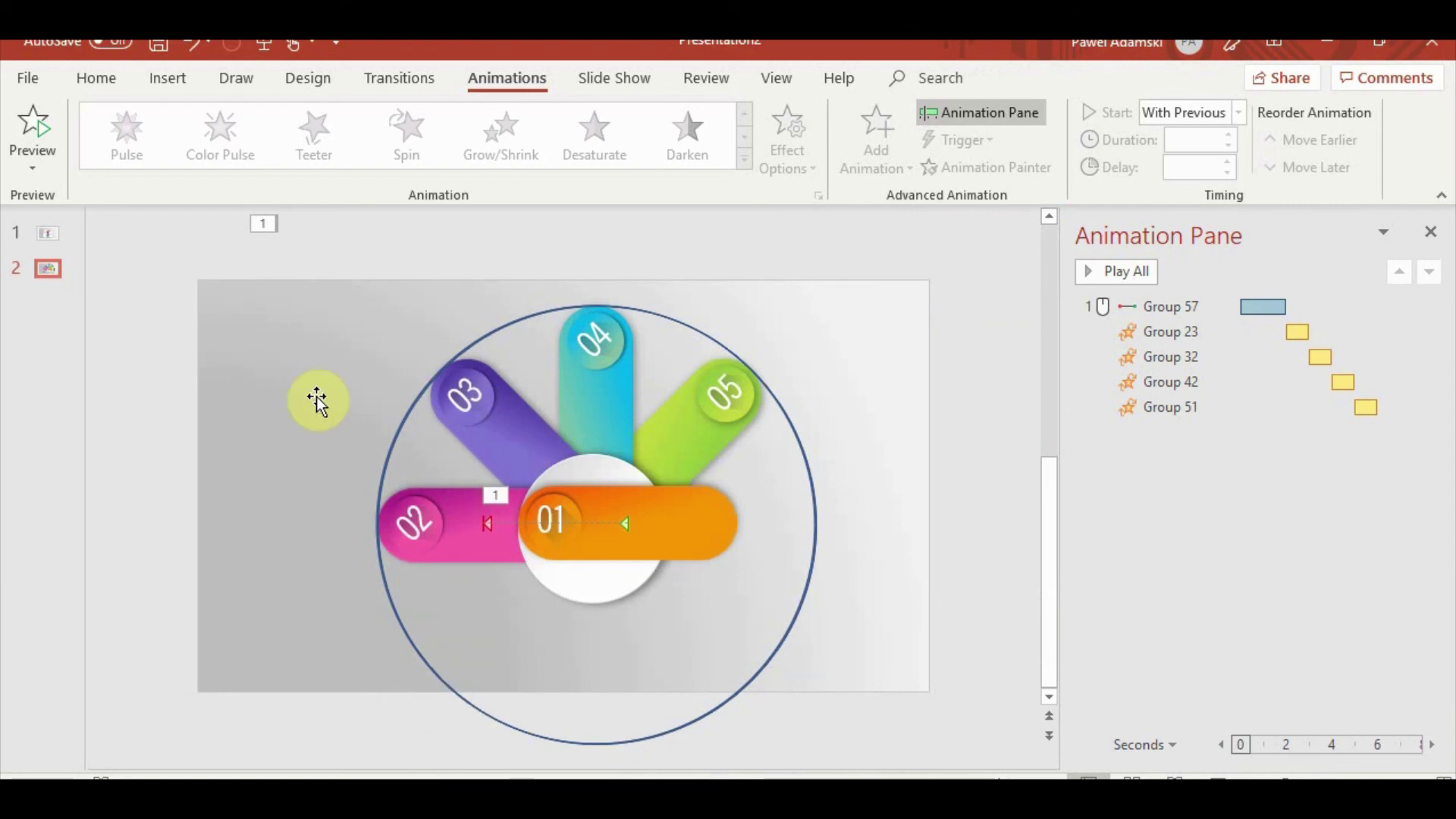
Draw a rectangle over the 01 tab and trim its height to match the tab
click(168, 77)
click(362, 148)
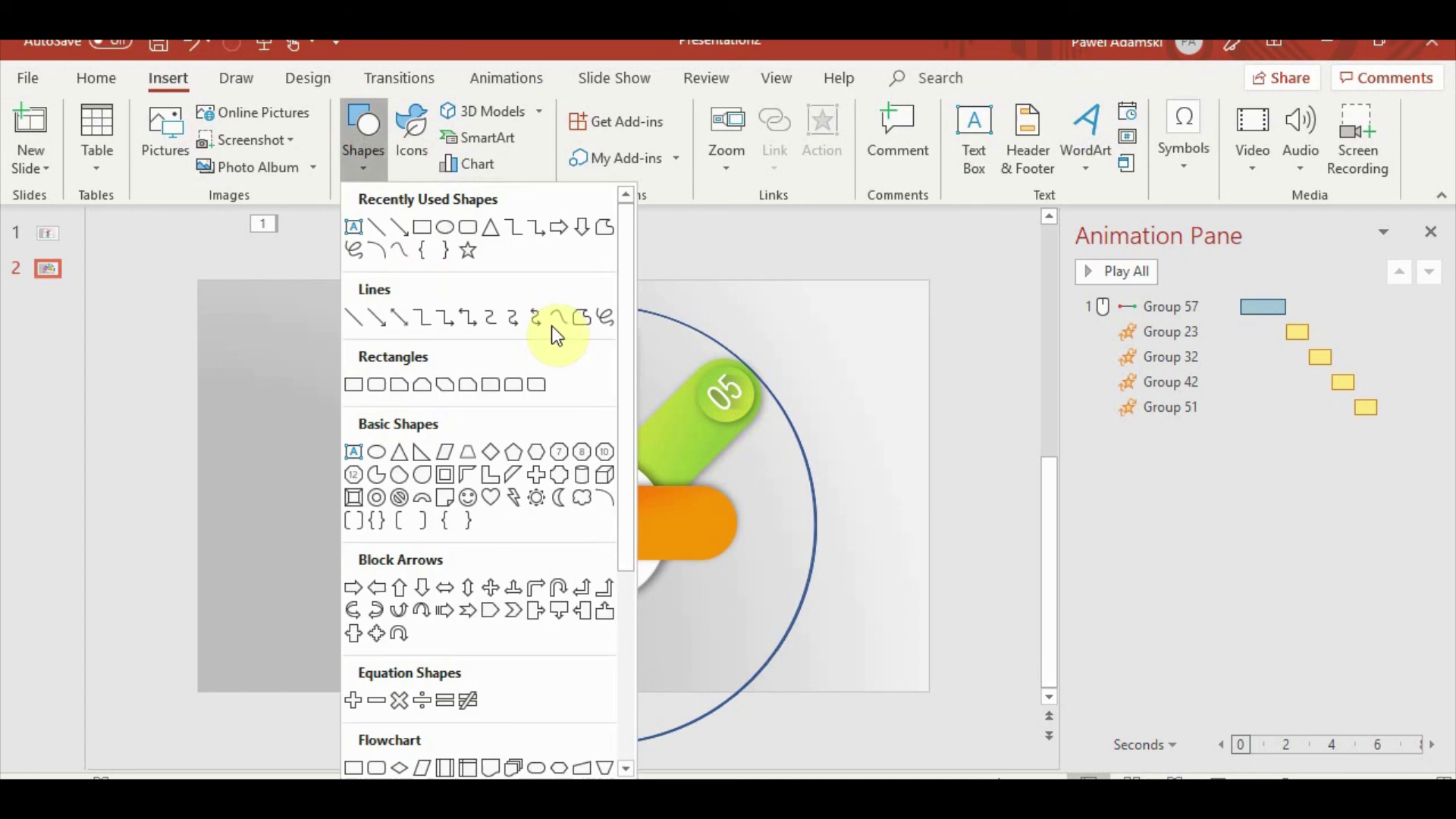
click(426, 226)
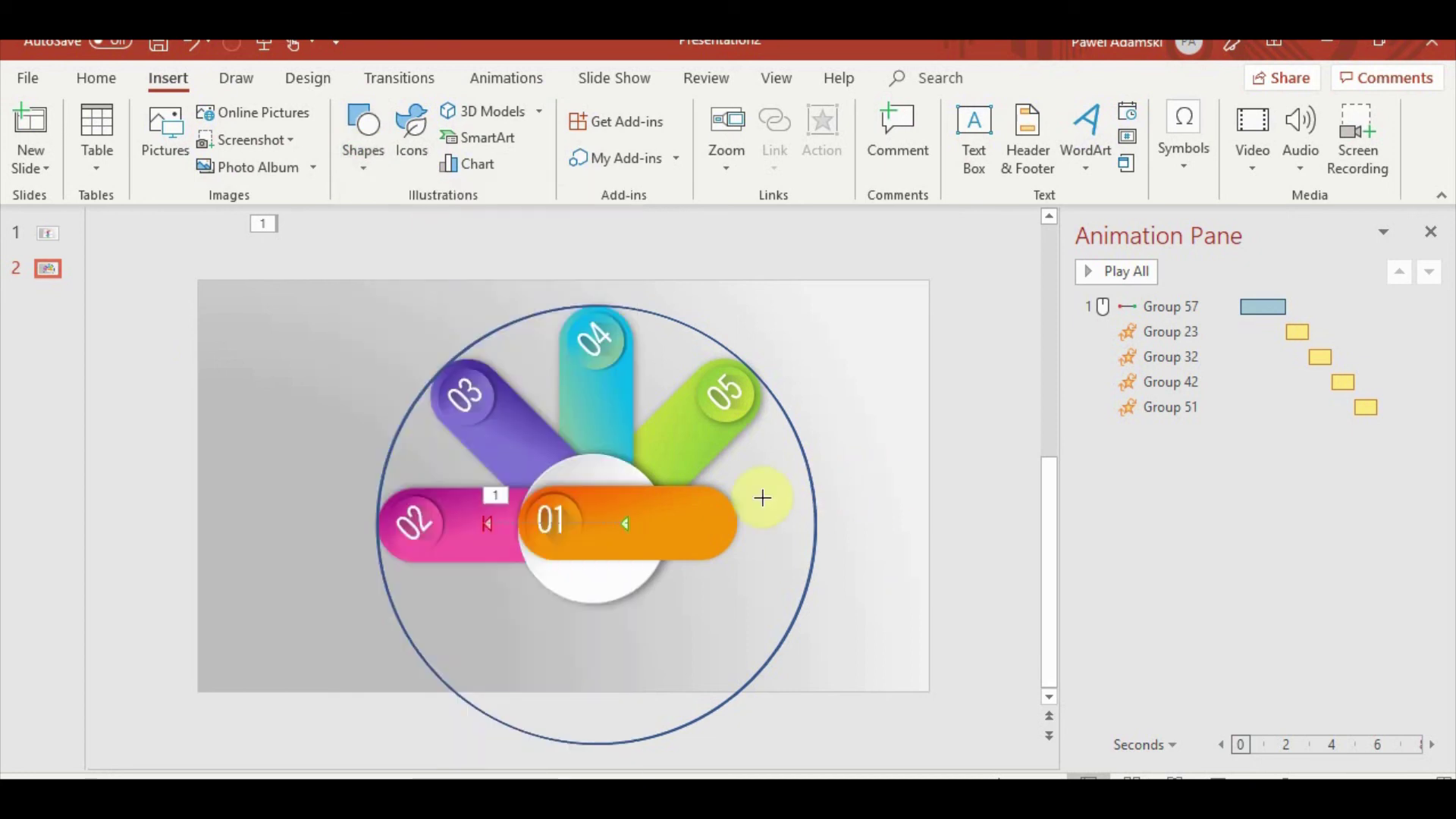
drag(746, 486, 520, 596)
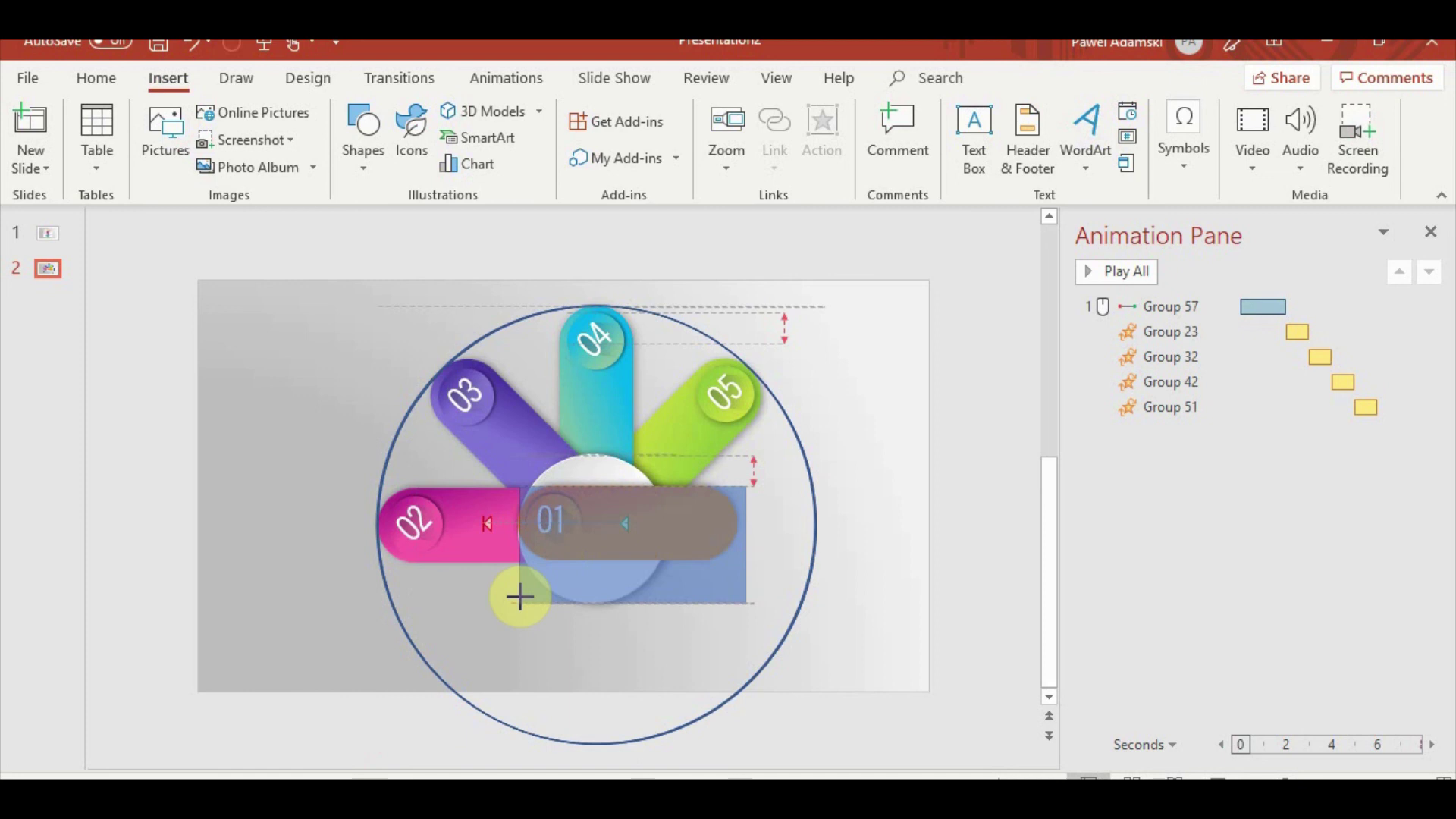
drag(519, 596, 520, 600)
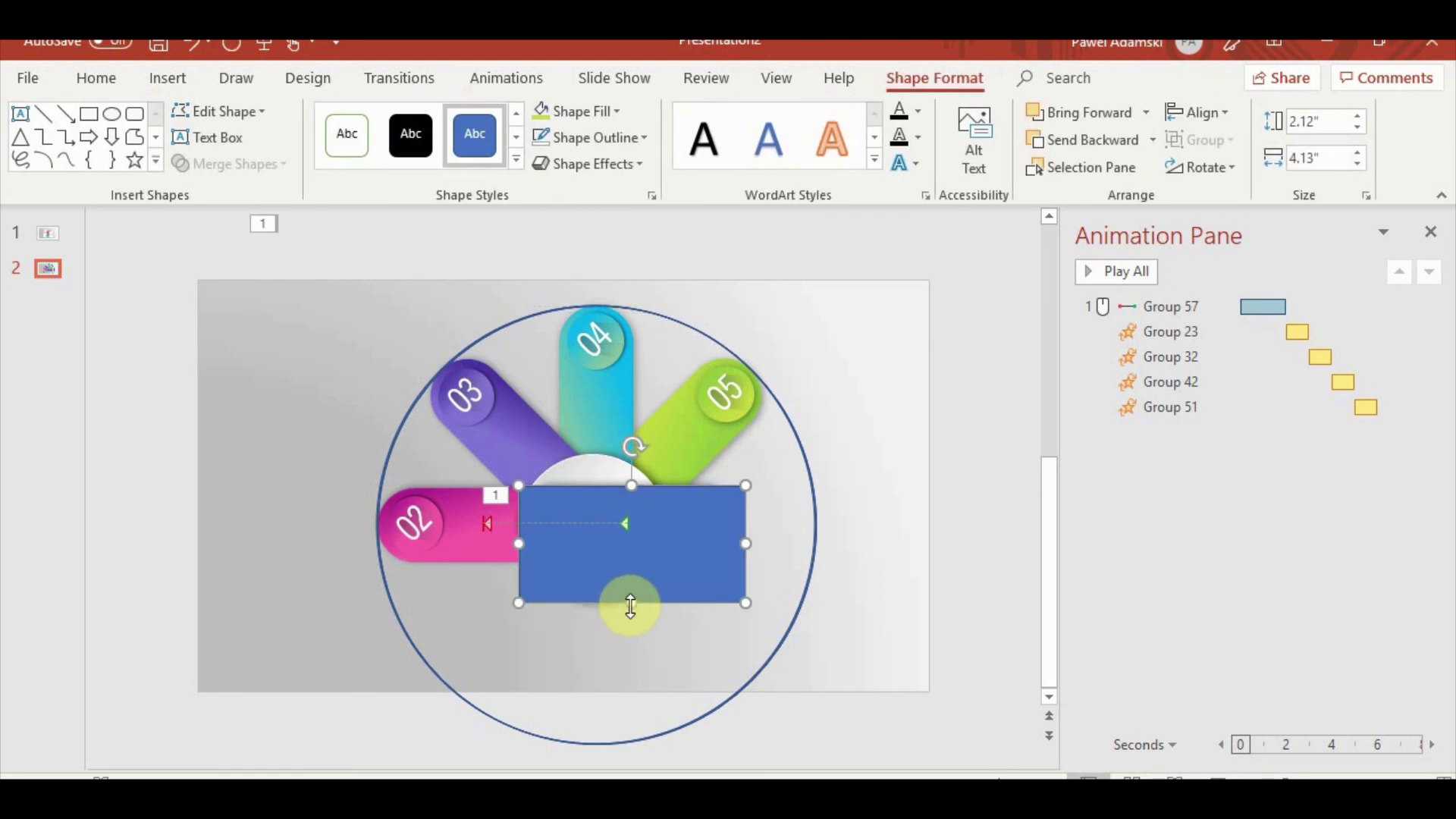
drag(631, 602, 631, 562)
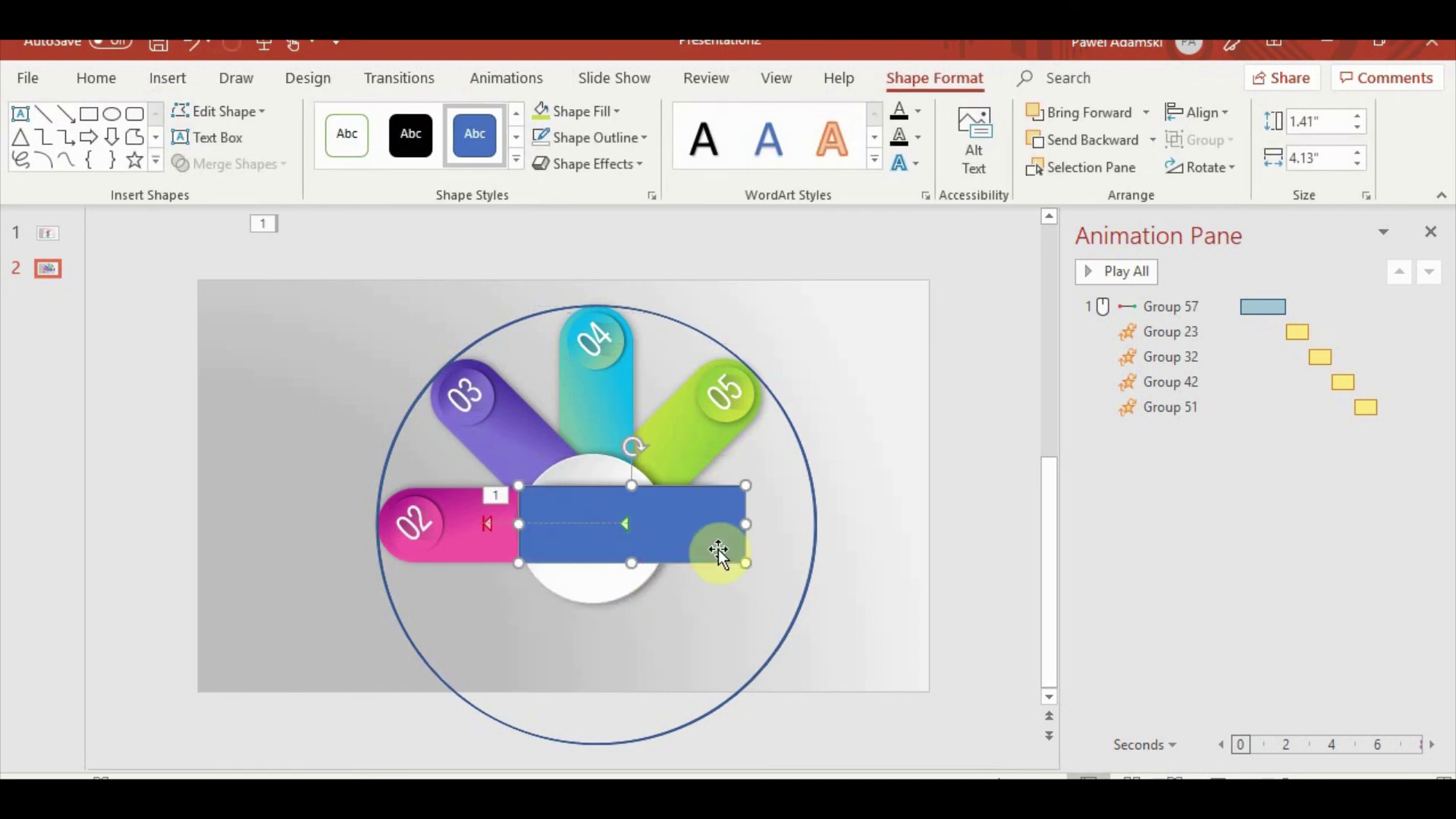
Fill the rectangle with the slide background fill
click(623, 112)
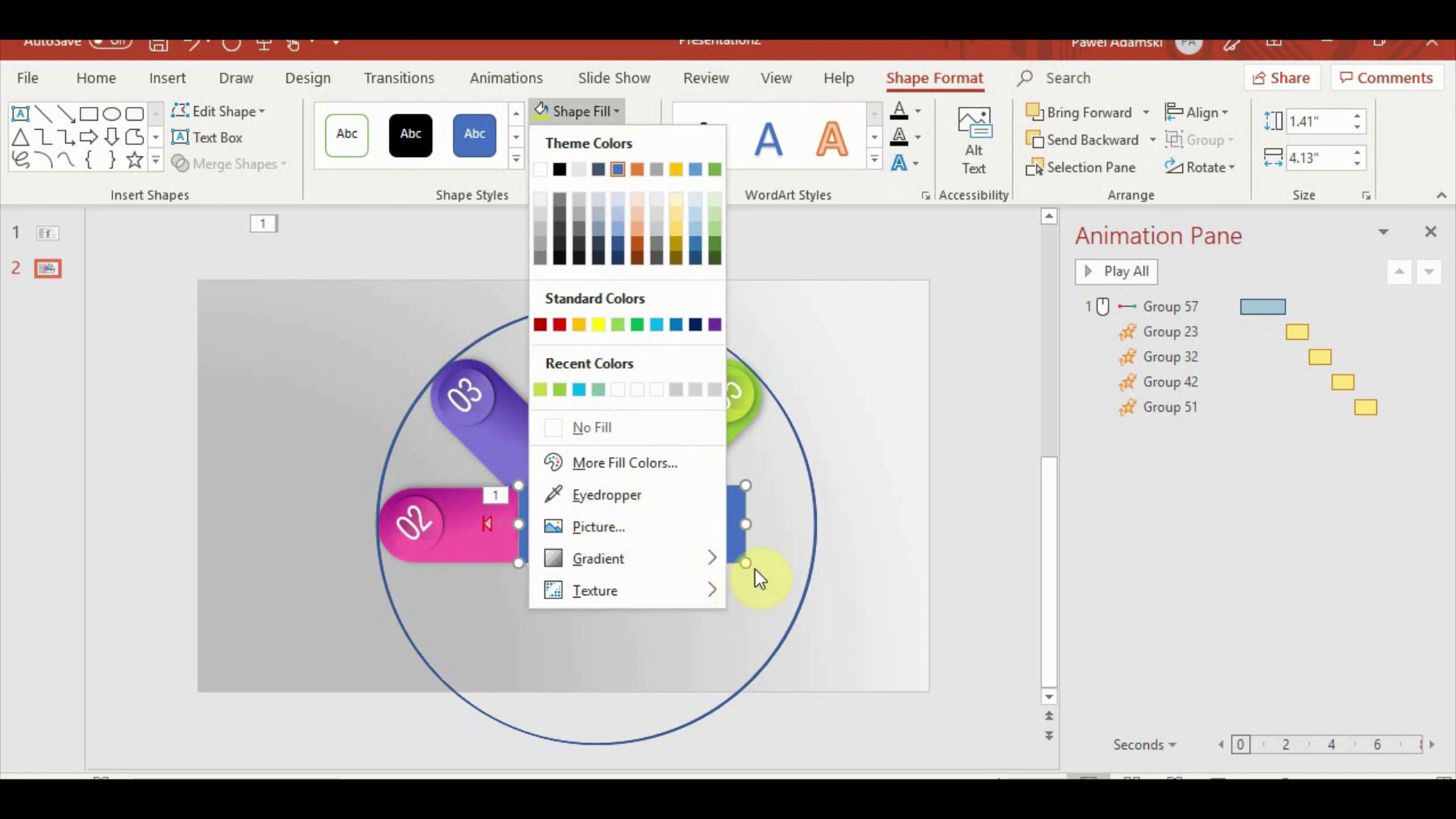
click(816, 368)
click(652, 196)
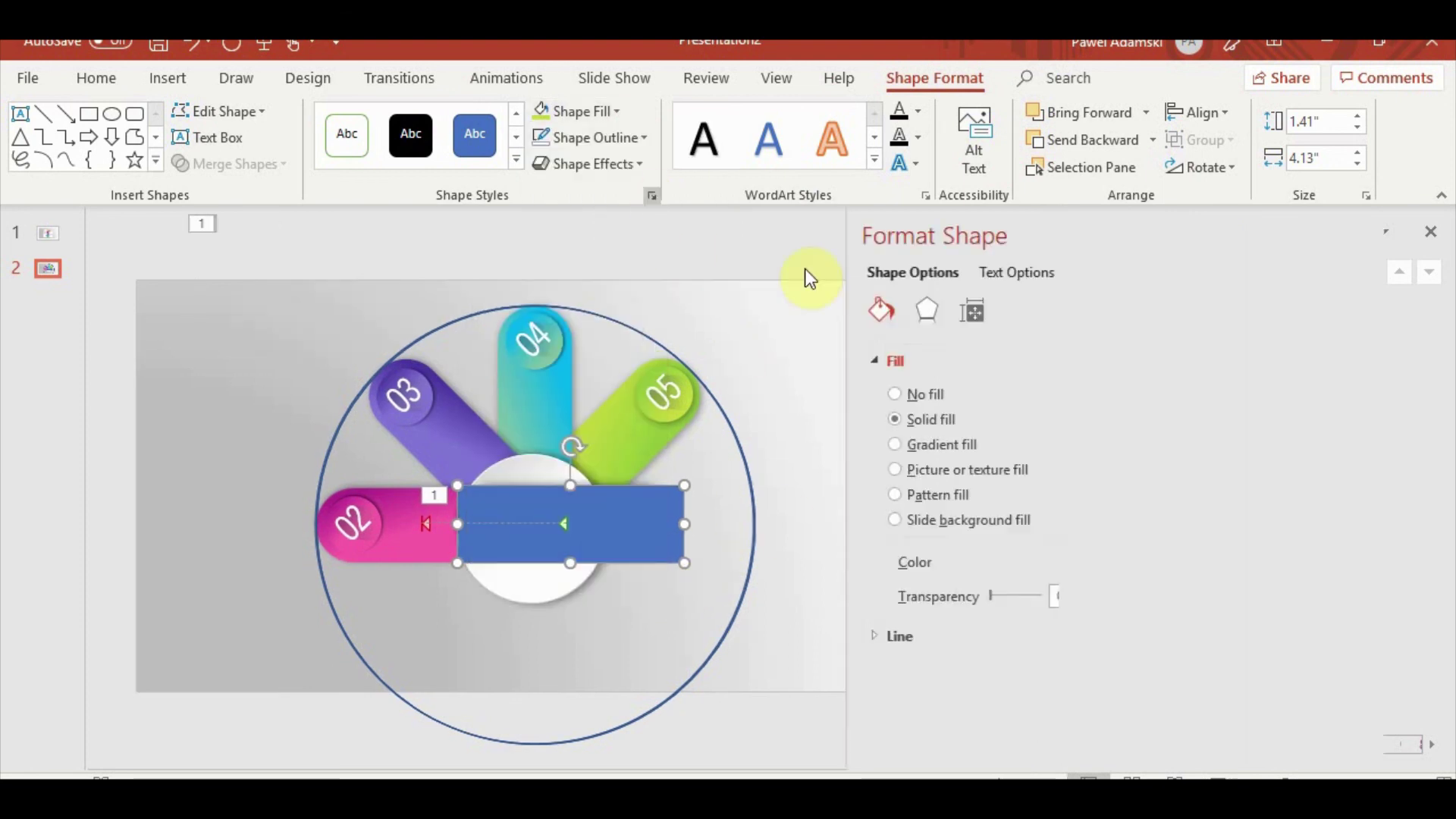
click(784, 520)
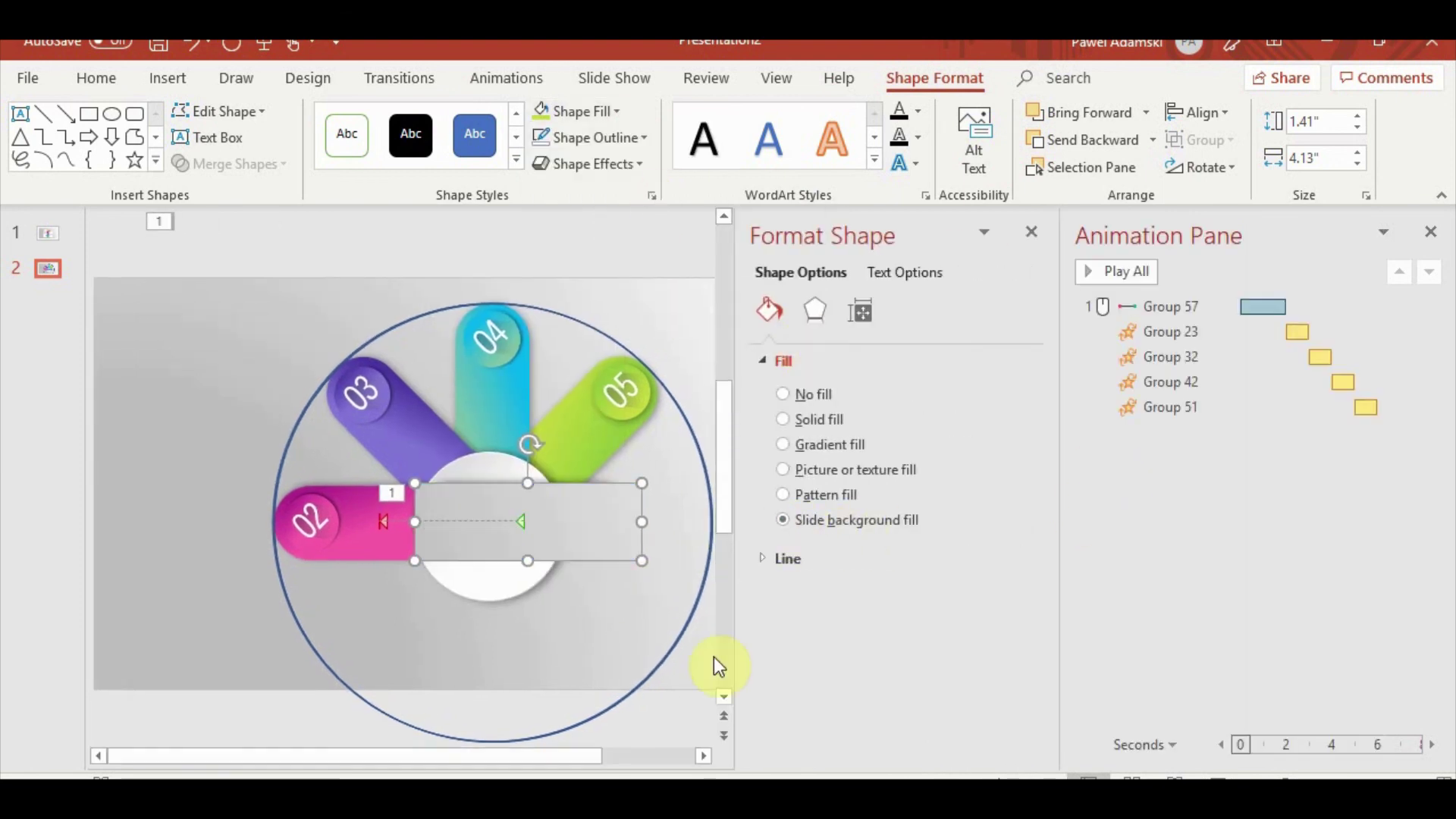
click(723, 715)
click(49, 273)
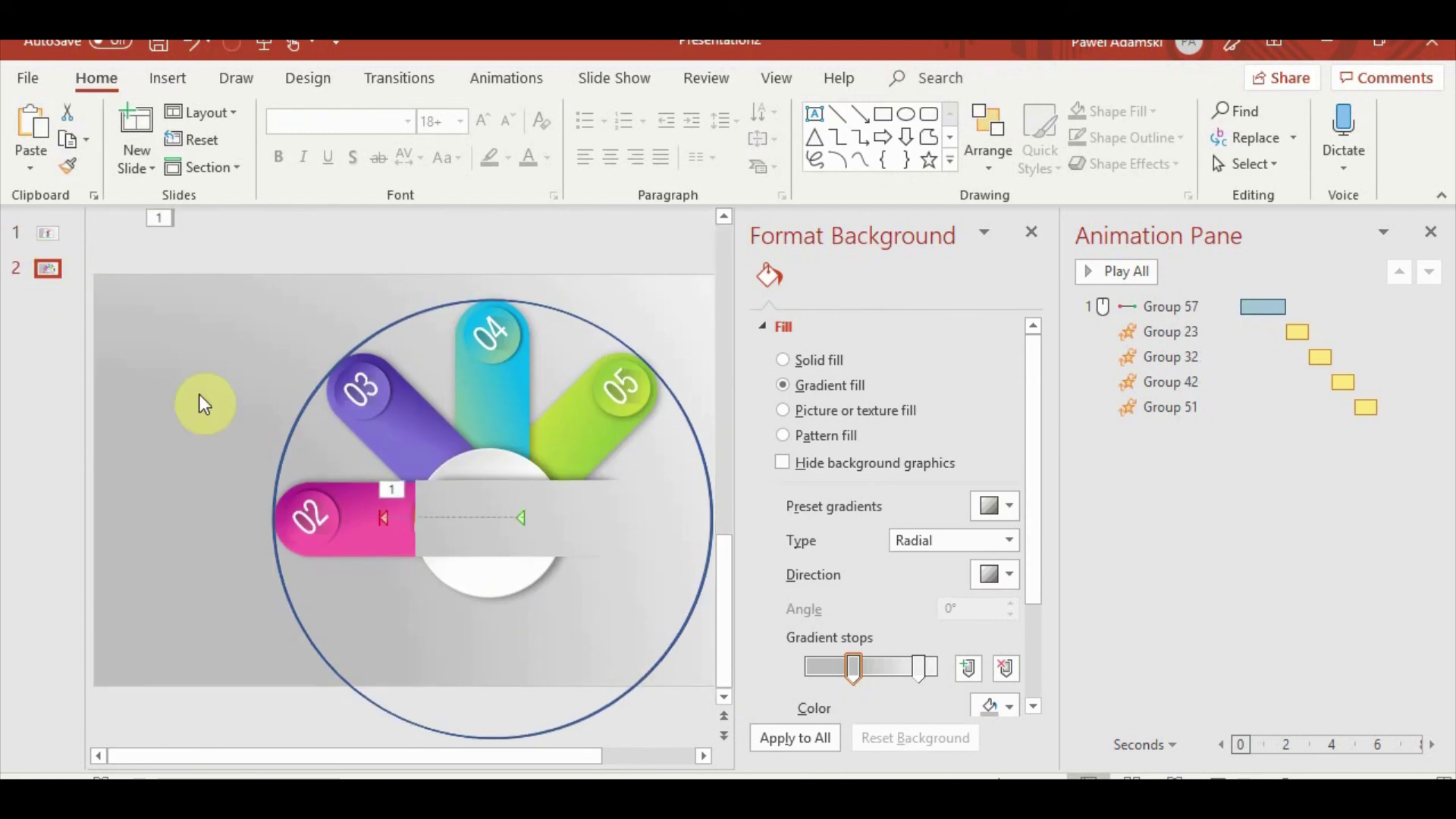
click(1032, 234)
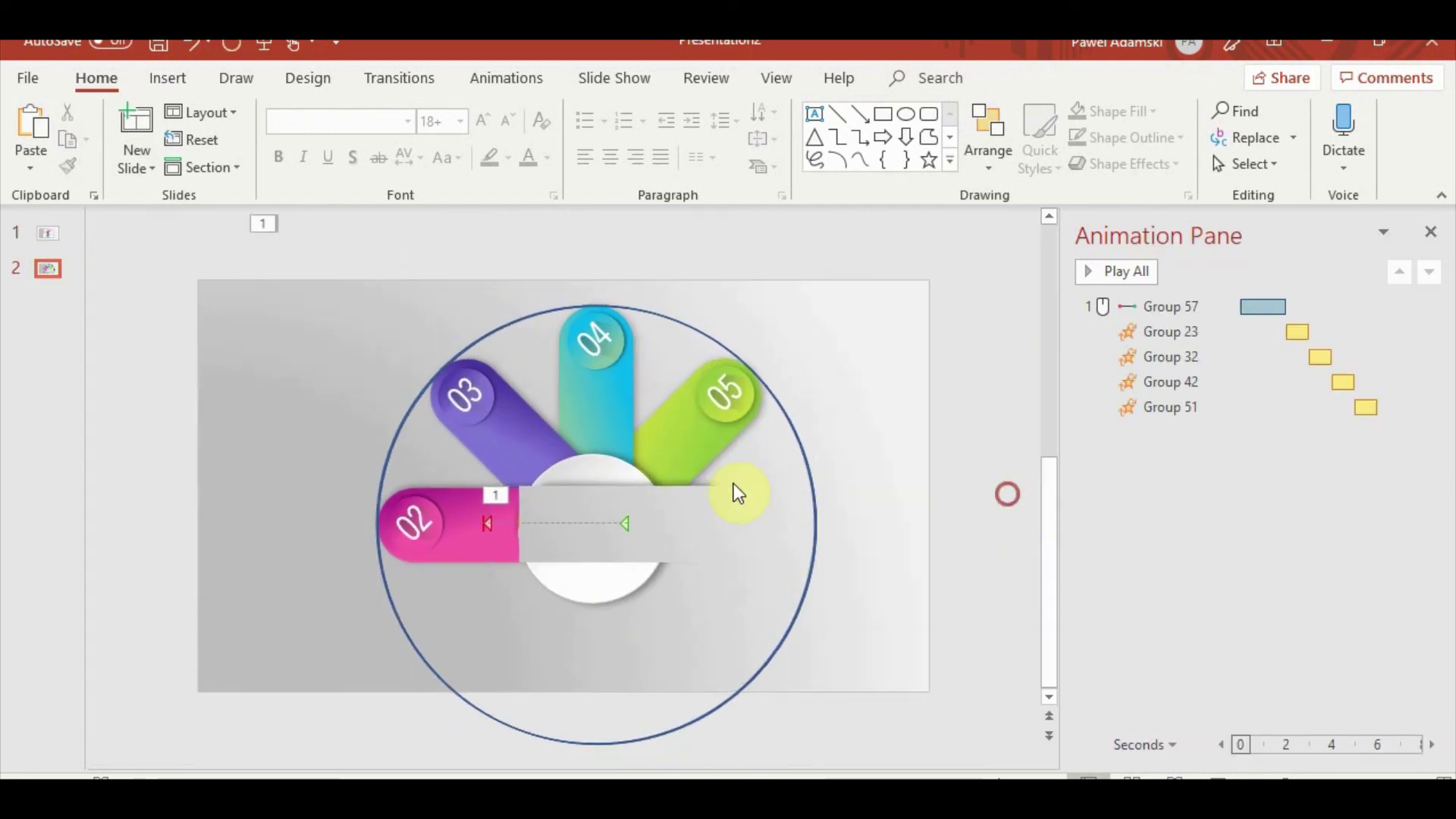
Bring the white centre circle to the front, ahead of the grey box
ctrl+scroll(609, 513, up, 2)
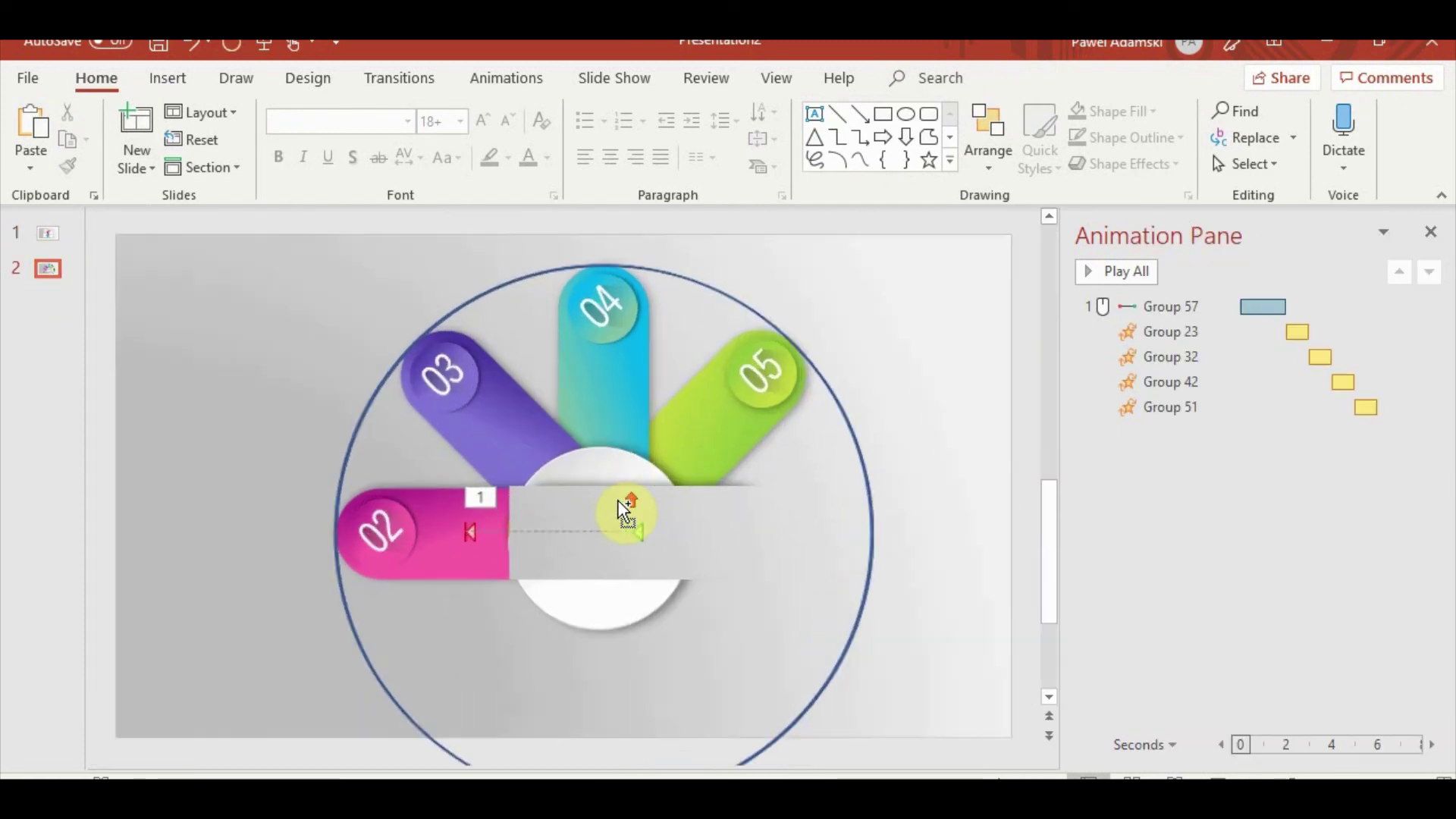
ctrl+scroll(606, 516, up, 1)
ctrl+scroll(596, 522, up, 2)
click(585, 523)
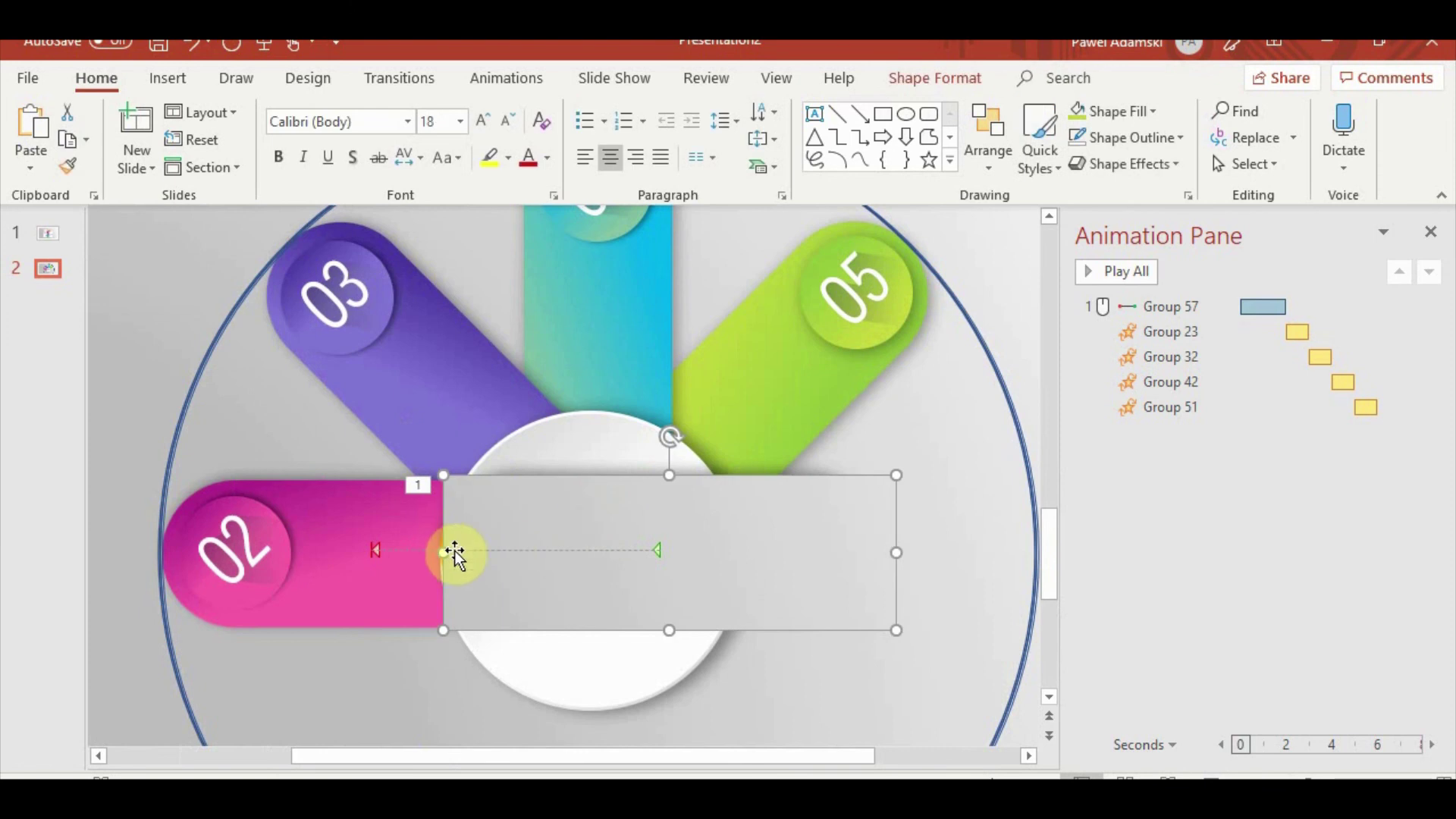
click(434, 550)
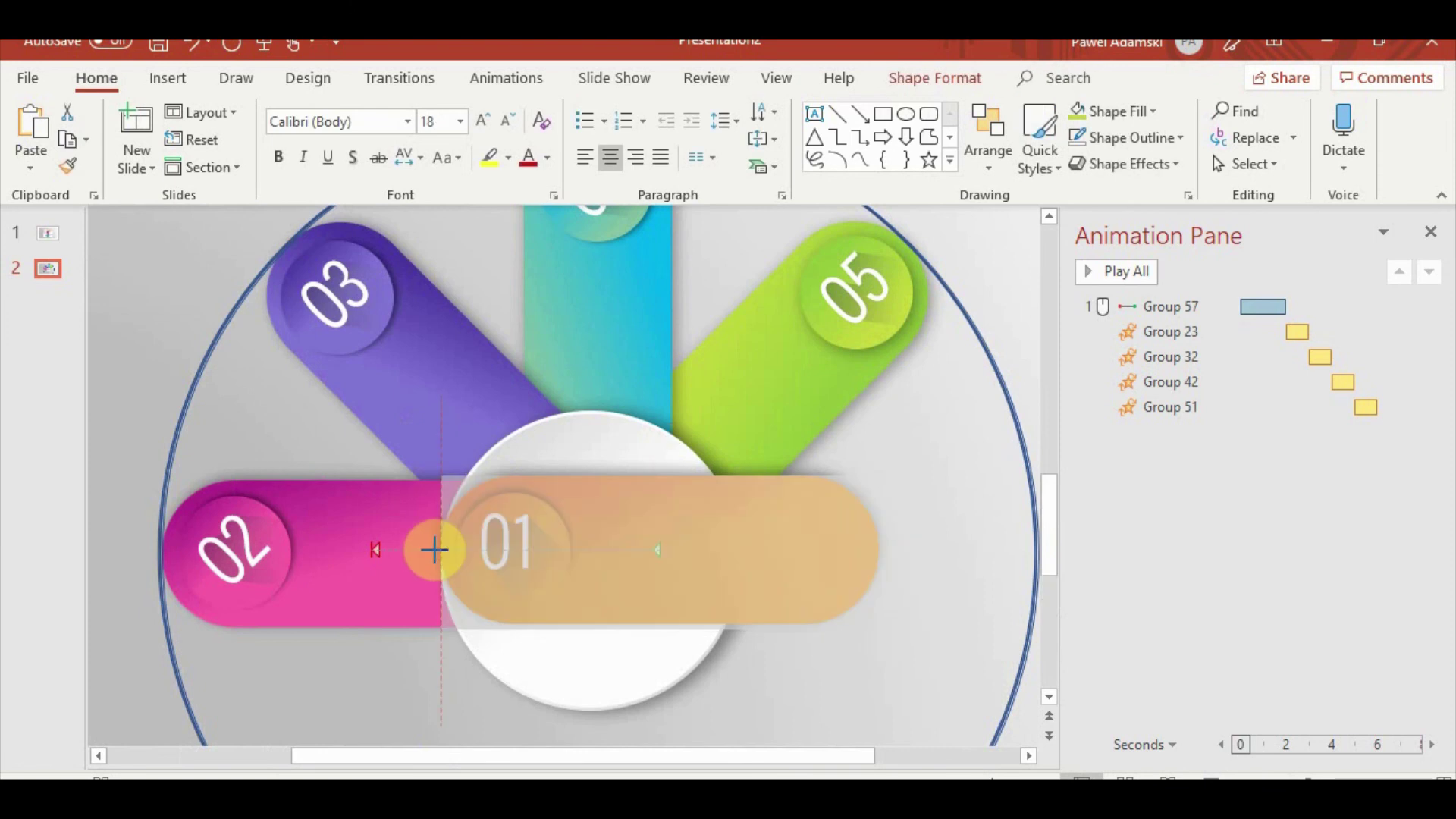
click(546, 439)
click(986, 154)
click(1055, 231)
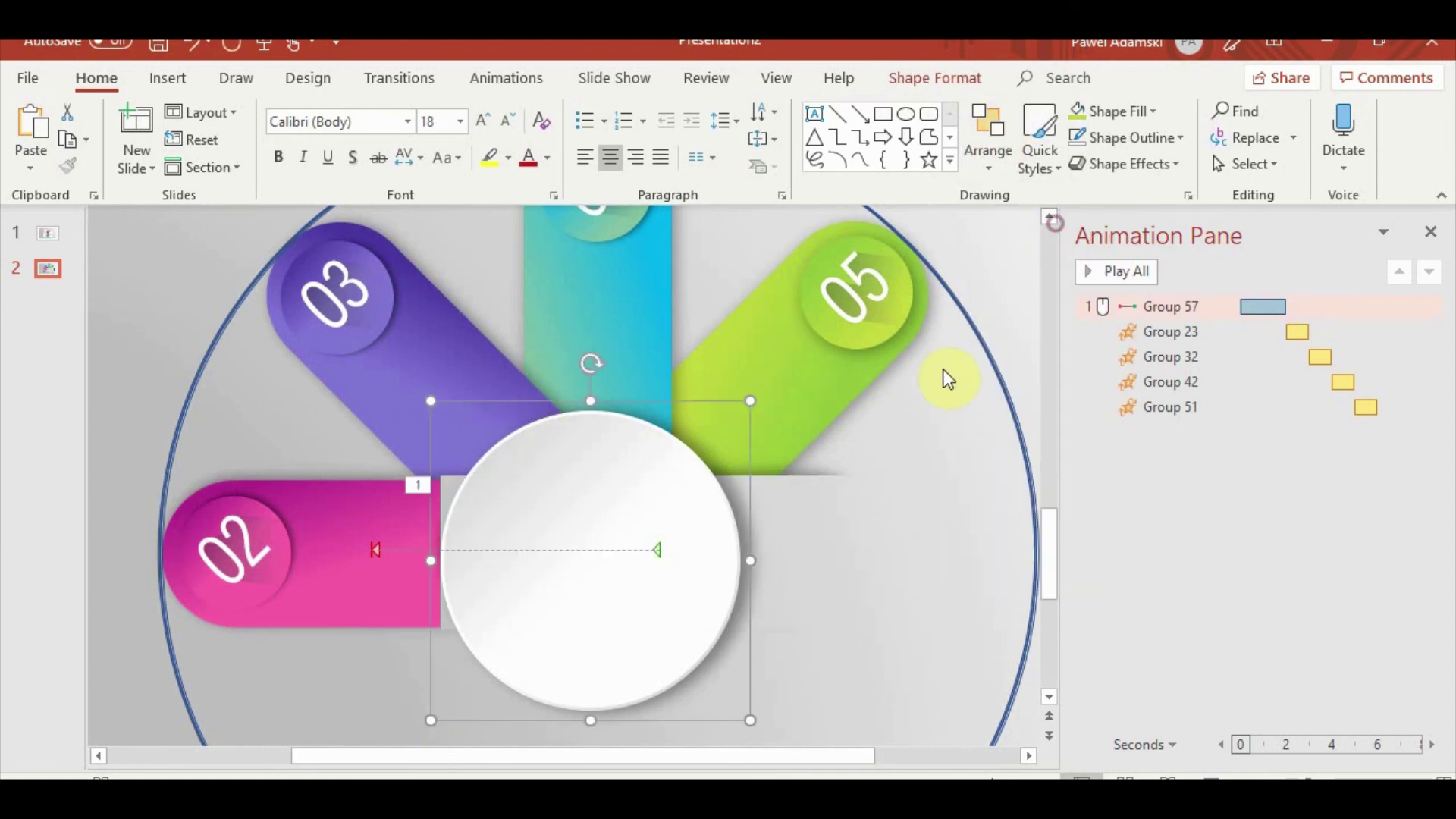
click(933, 364)
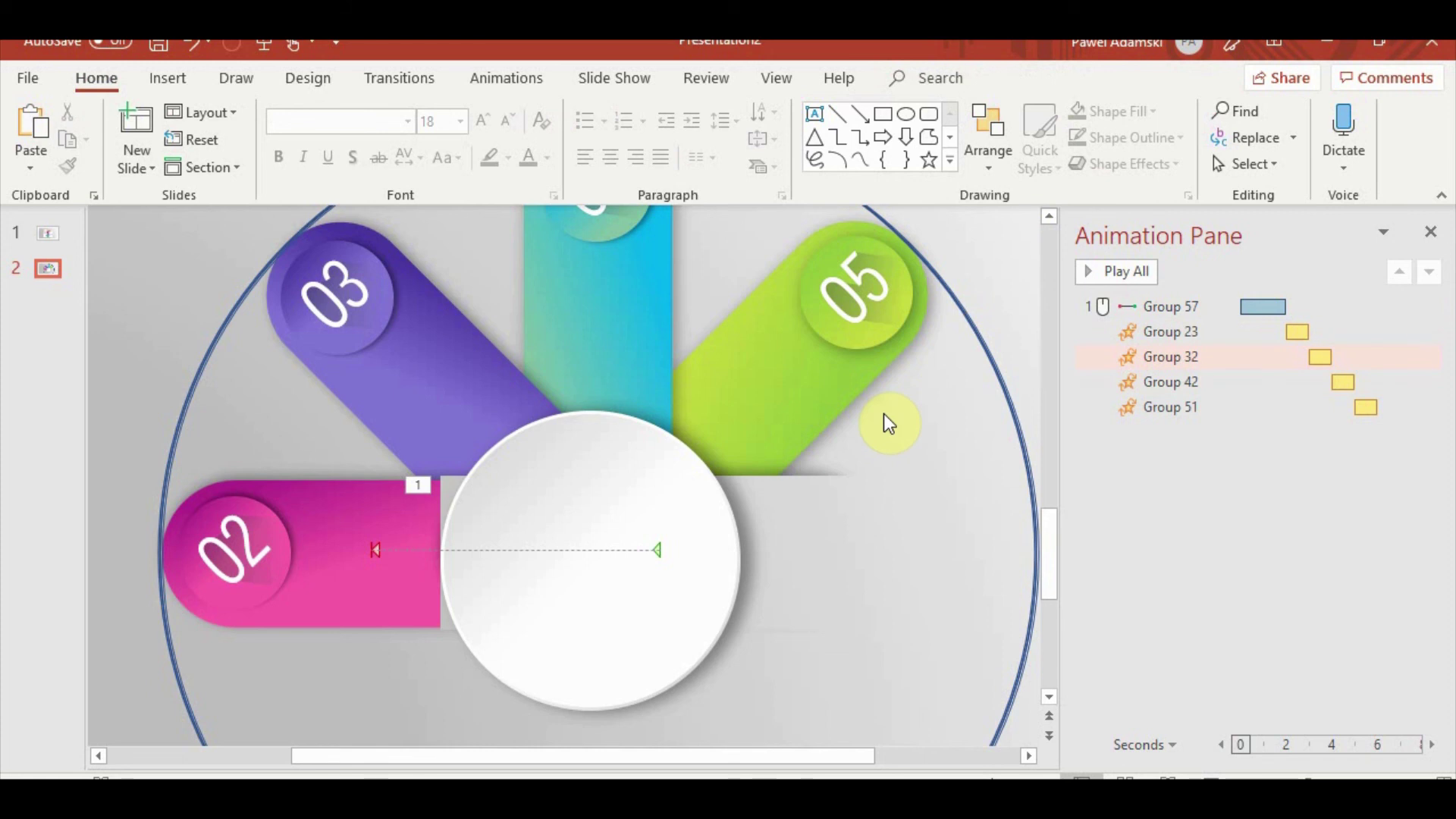
Check the grey rectangle behind the circle in the shape formatting options, then deselect it
click(794, 538)
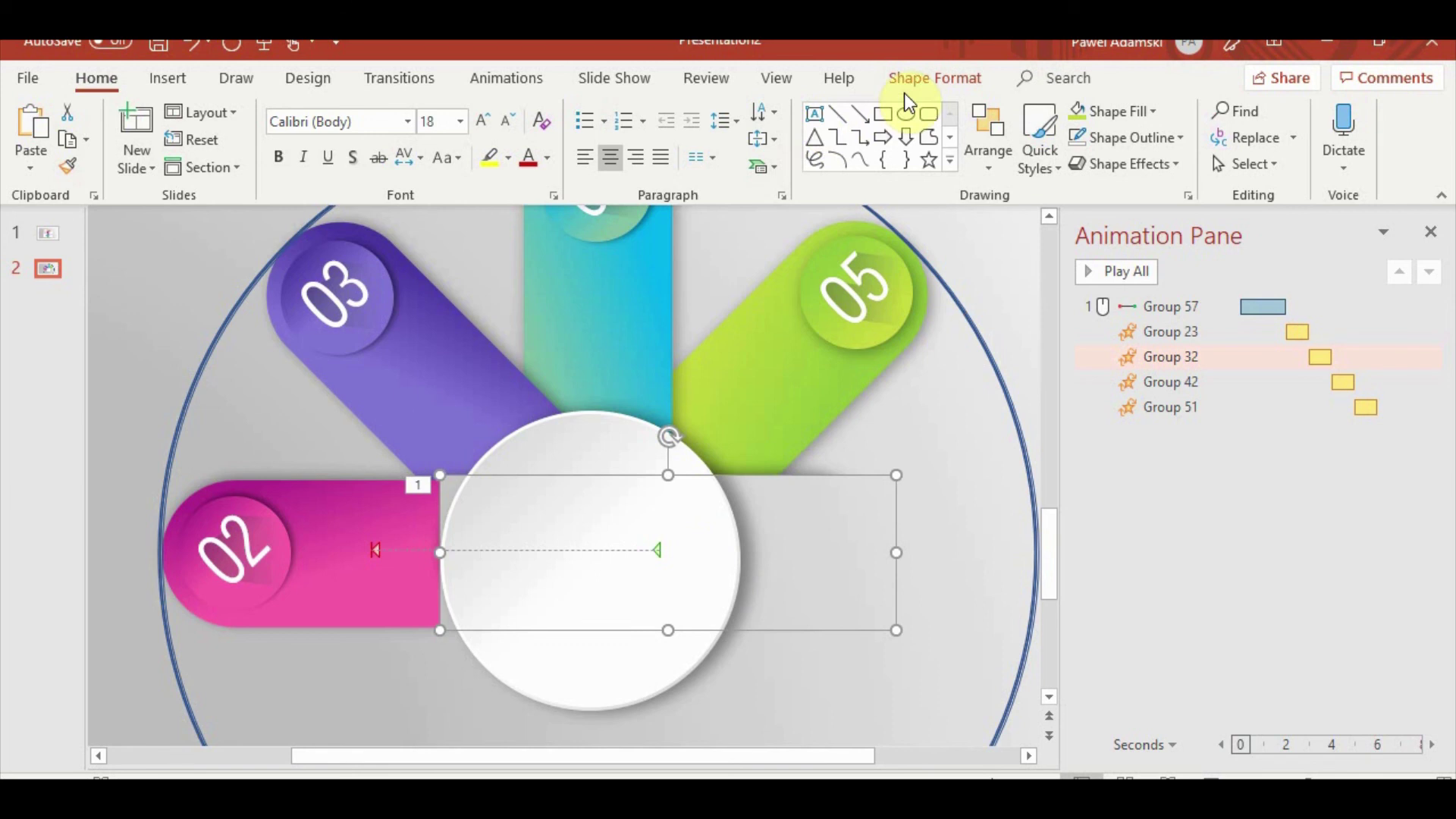
click(920, 75)
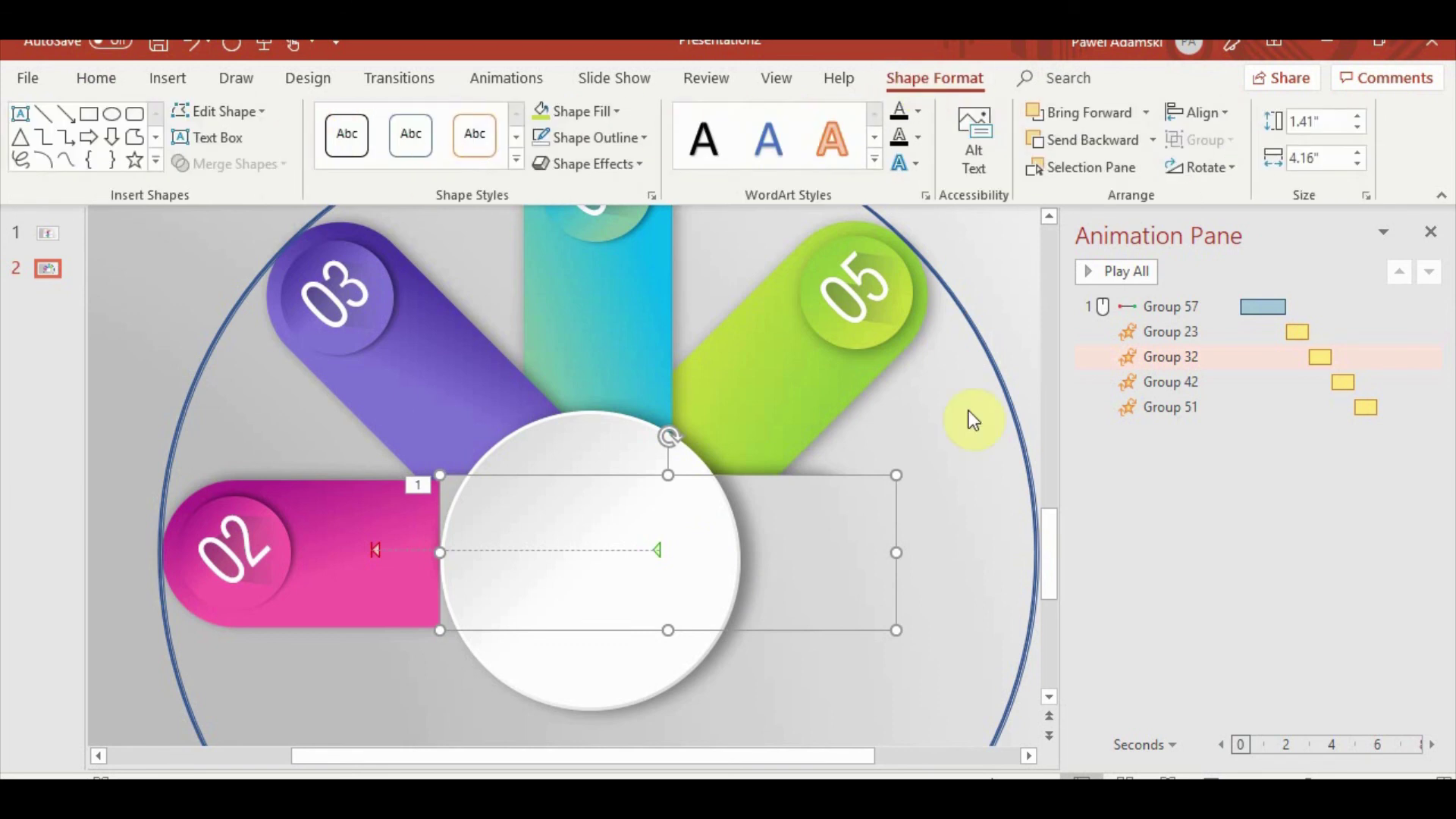
click(996, 273)
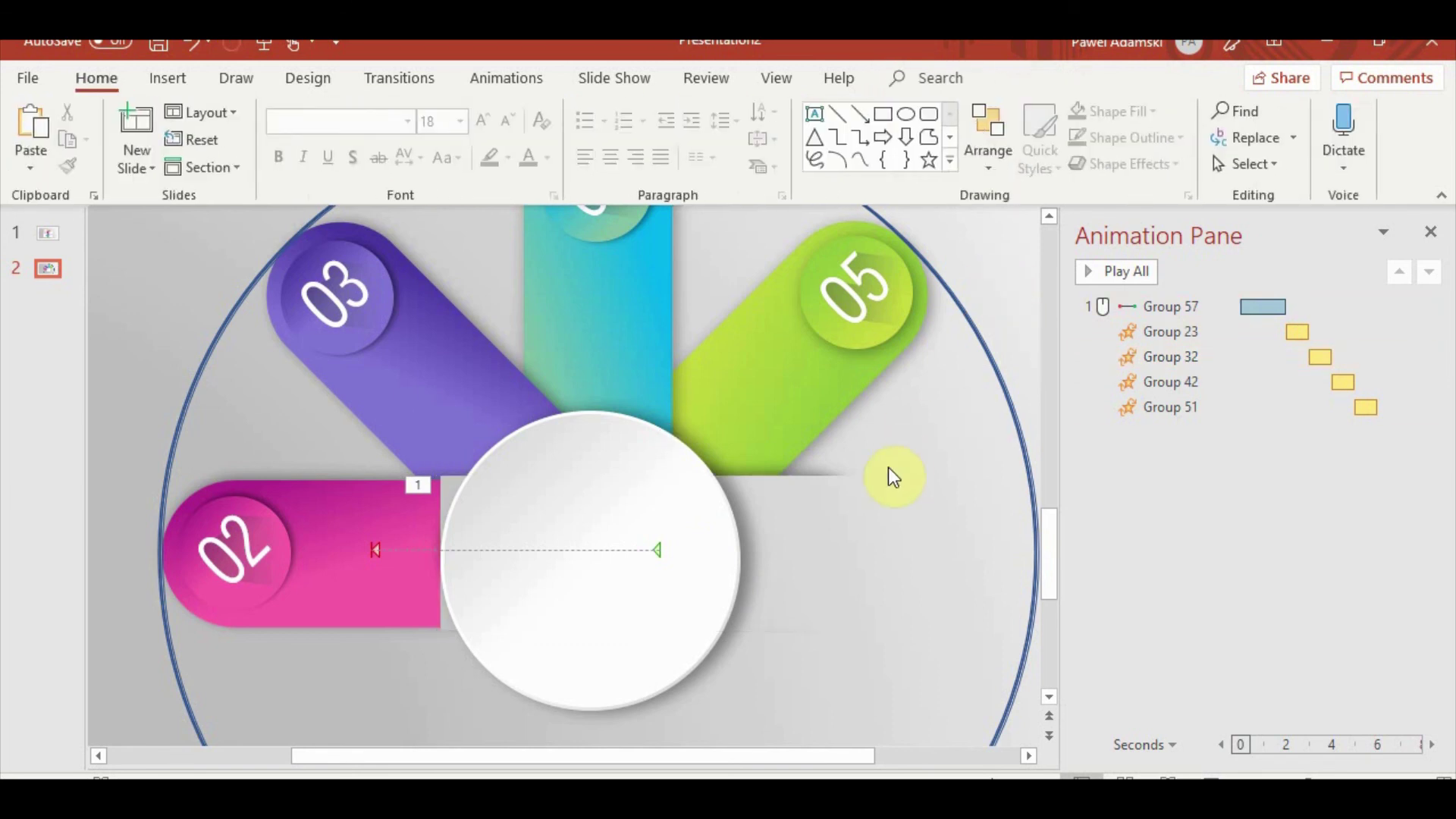
Copy the world map from slide 1 and place it inside slide 2's white circle
click(47, 231)
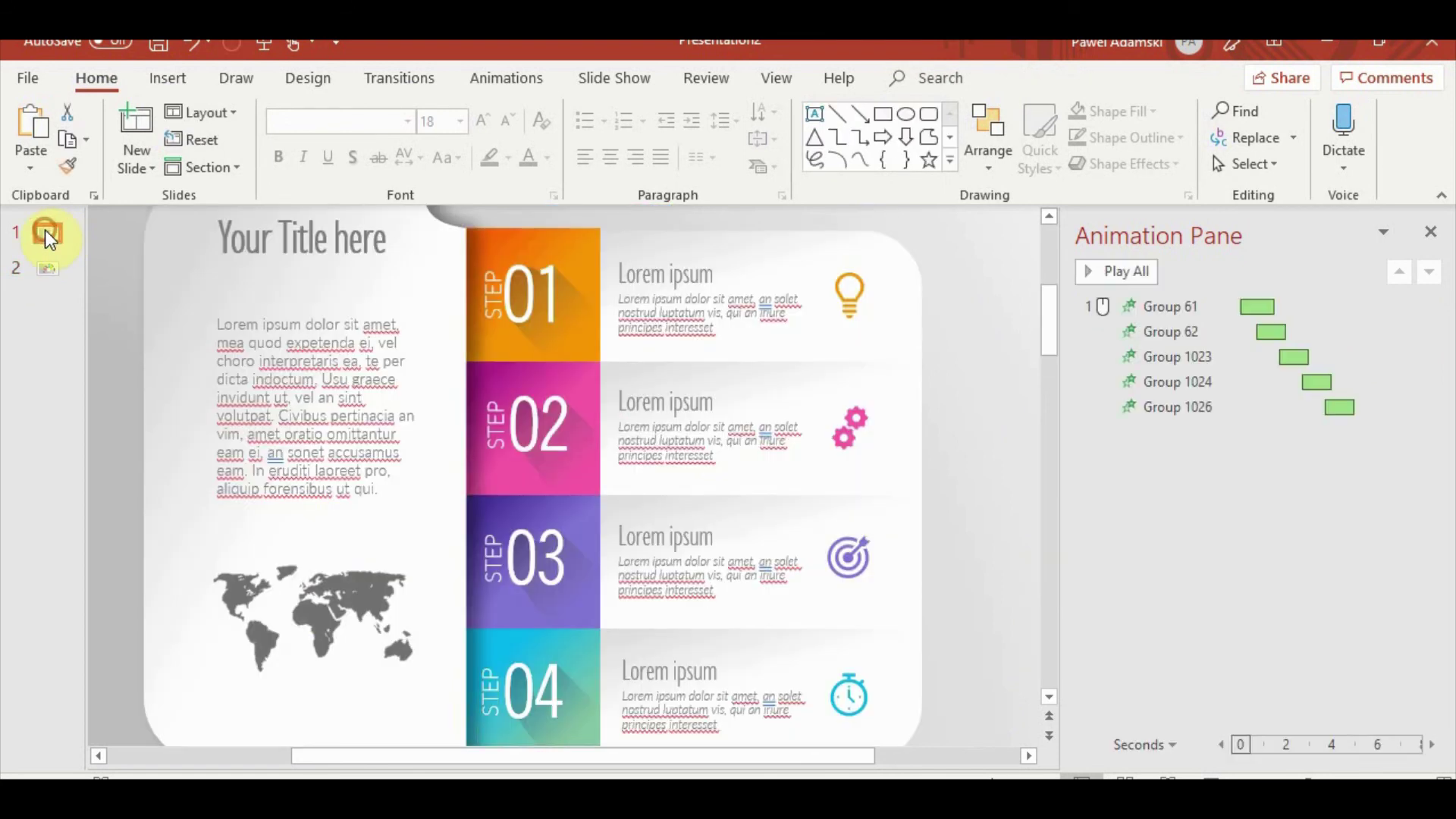
click(324, 580)
click(325, 580)
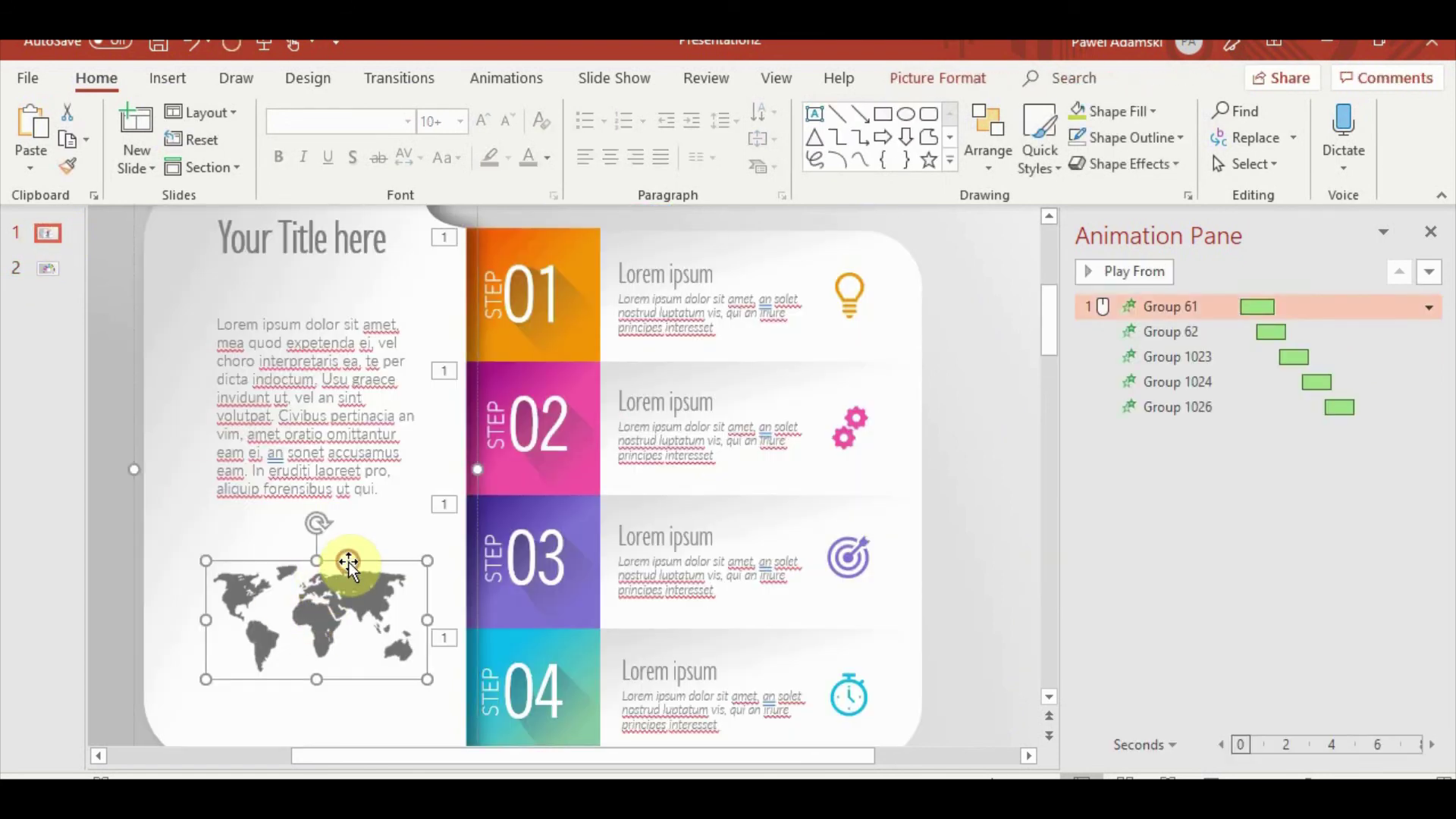
key(ctrl+c)
click(47, 269)
key(ctrl+v)
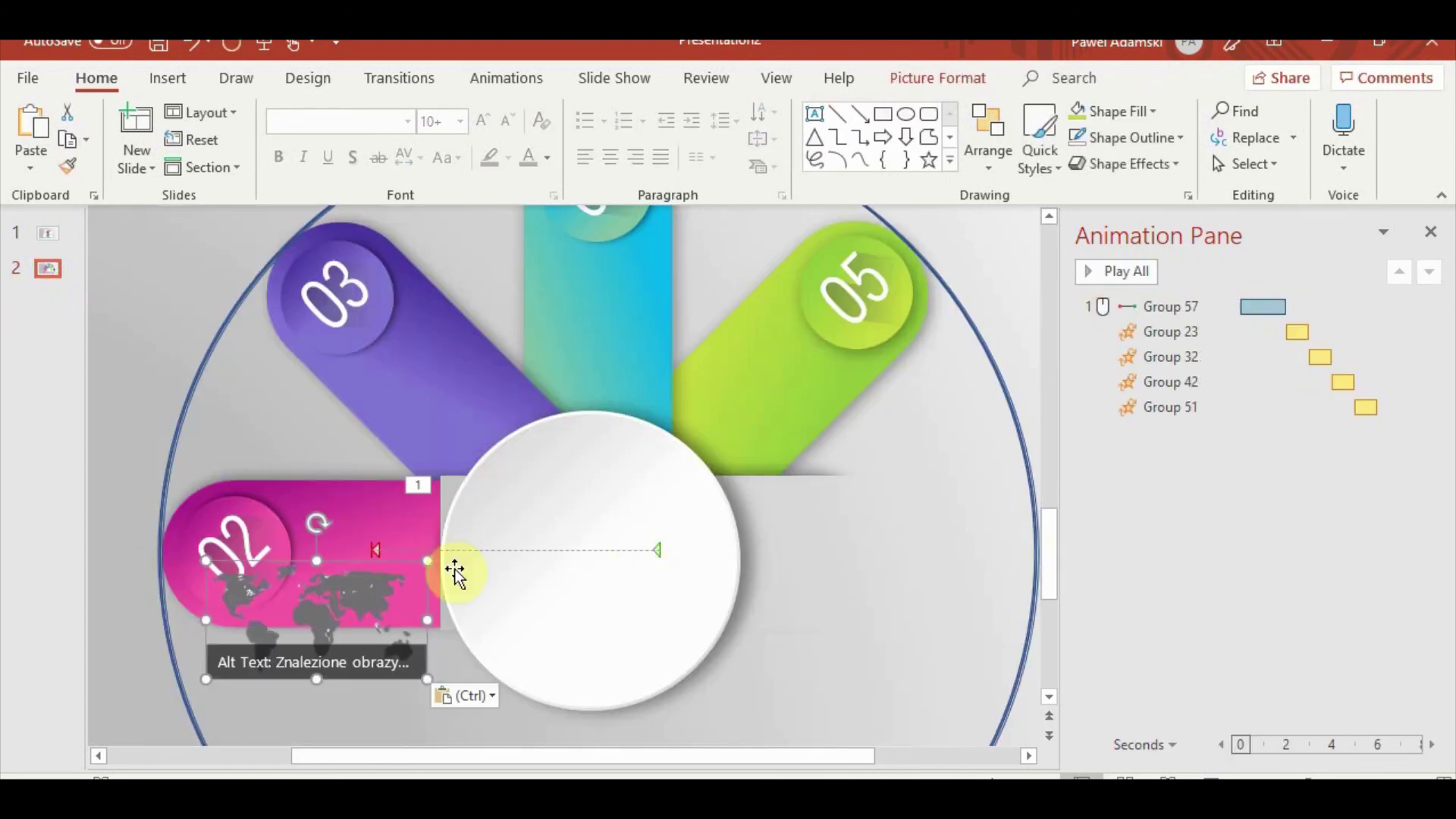
drag(455, 574, 634, 582)
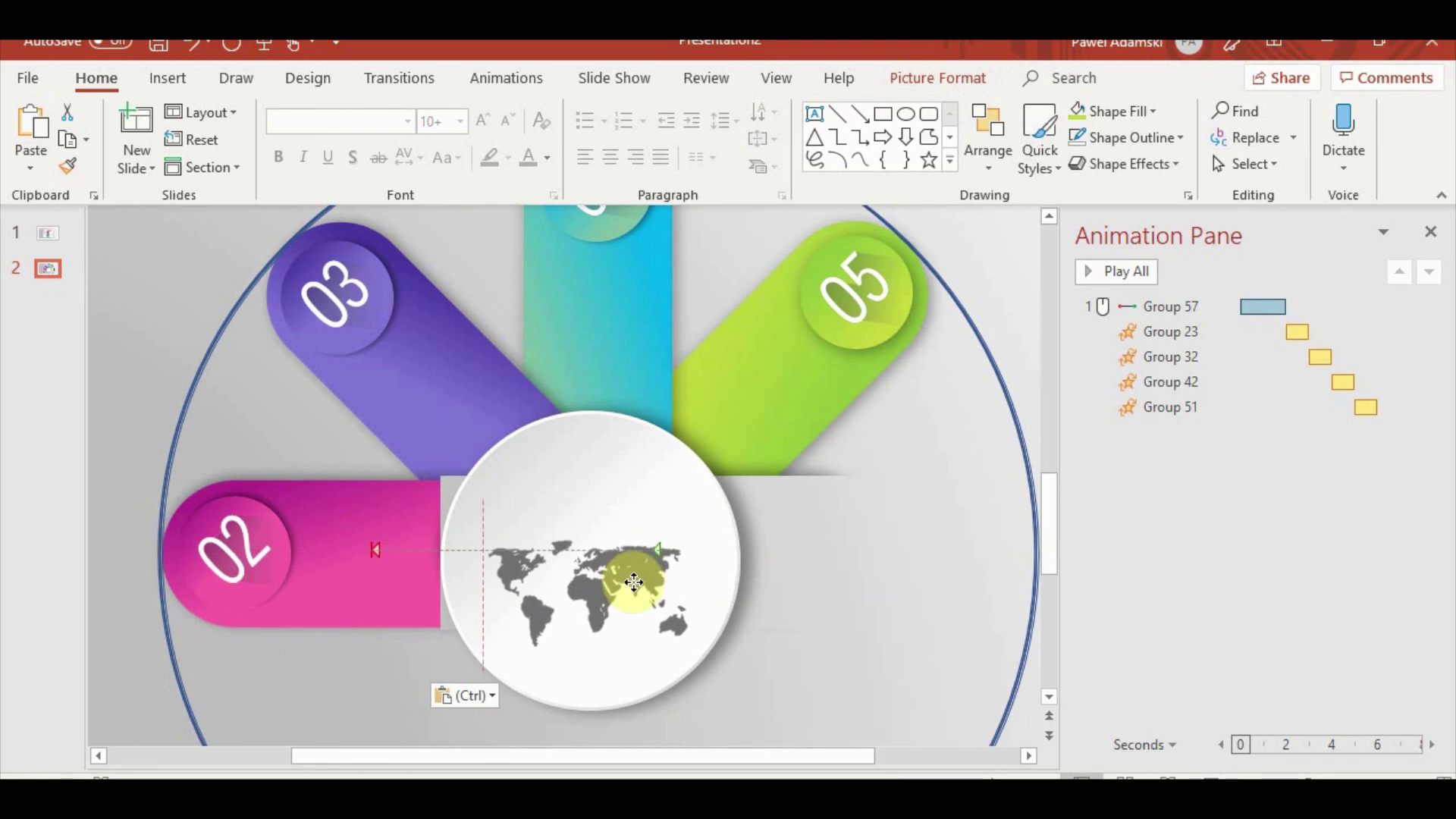
drag(634, 581, 635, 578)
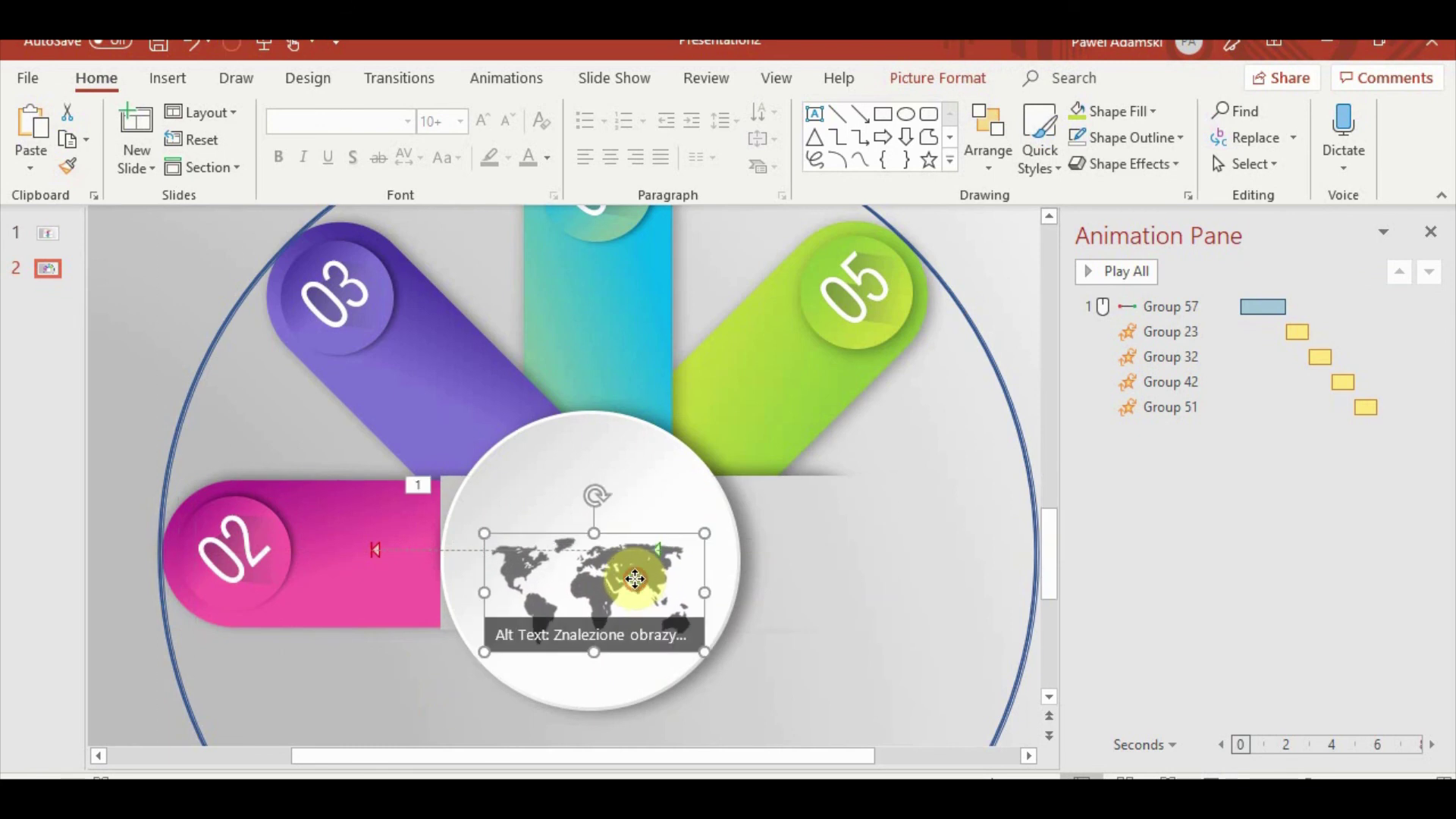
Copy the 'Your Title here' title from slide 1 onto slide 2's circle above the map
click(47, 233)
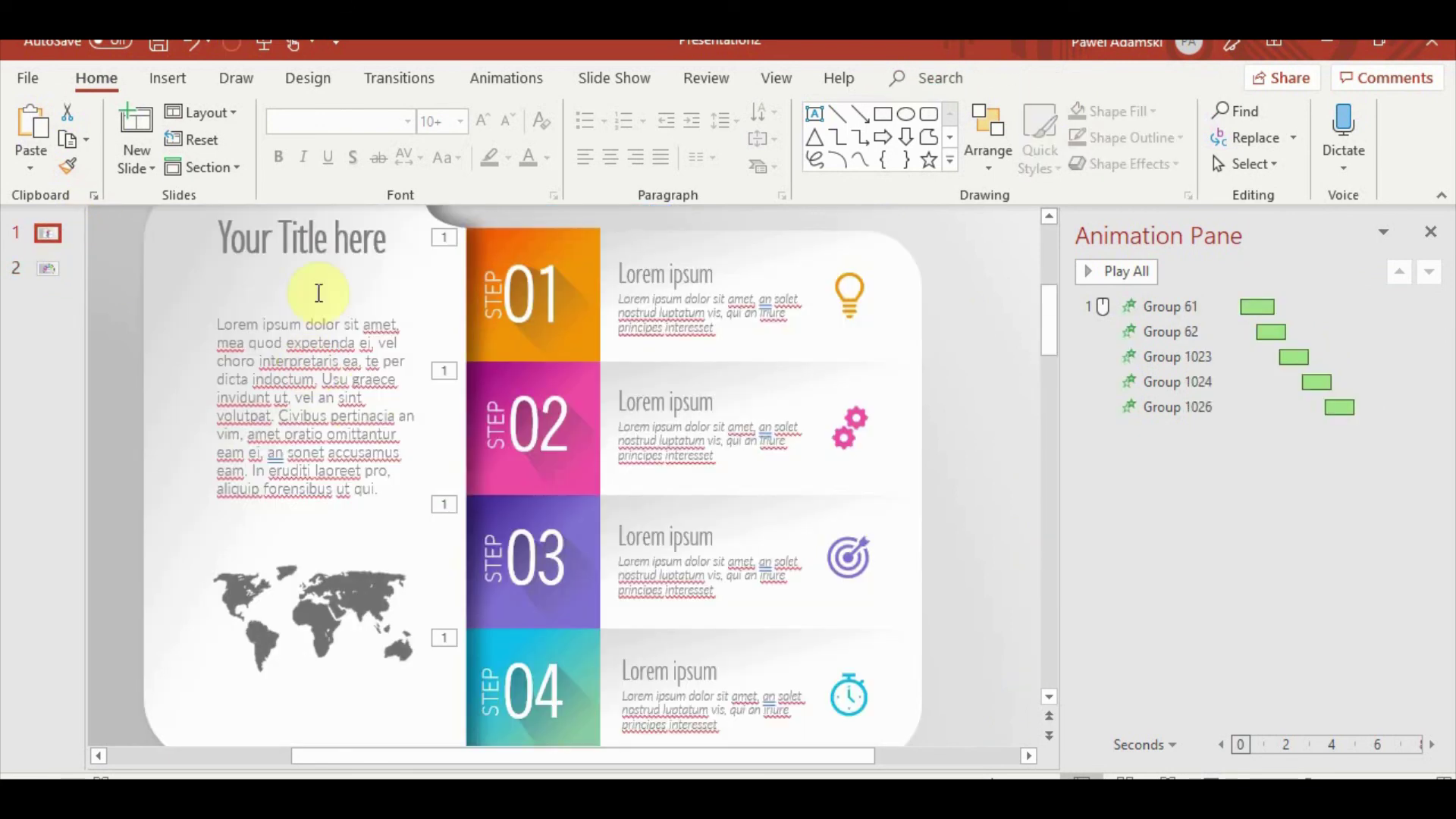
click(312, 236)
key(ctrl+c)
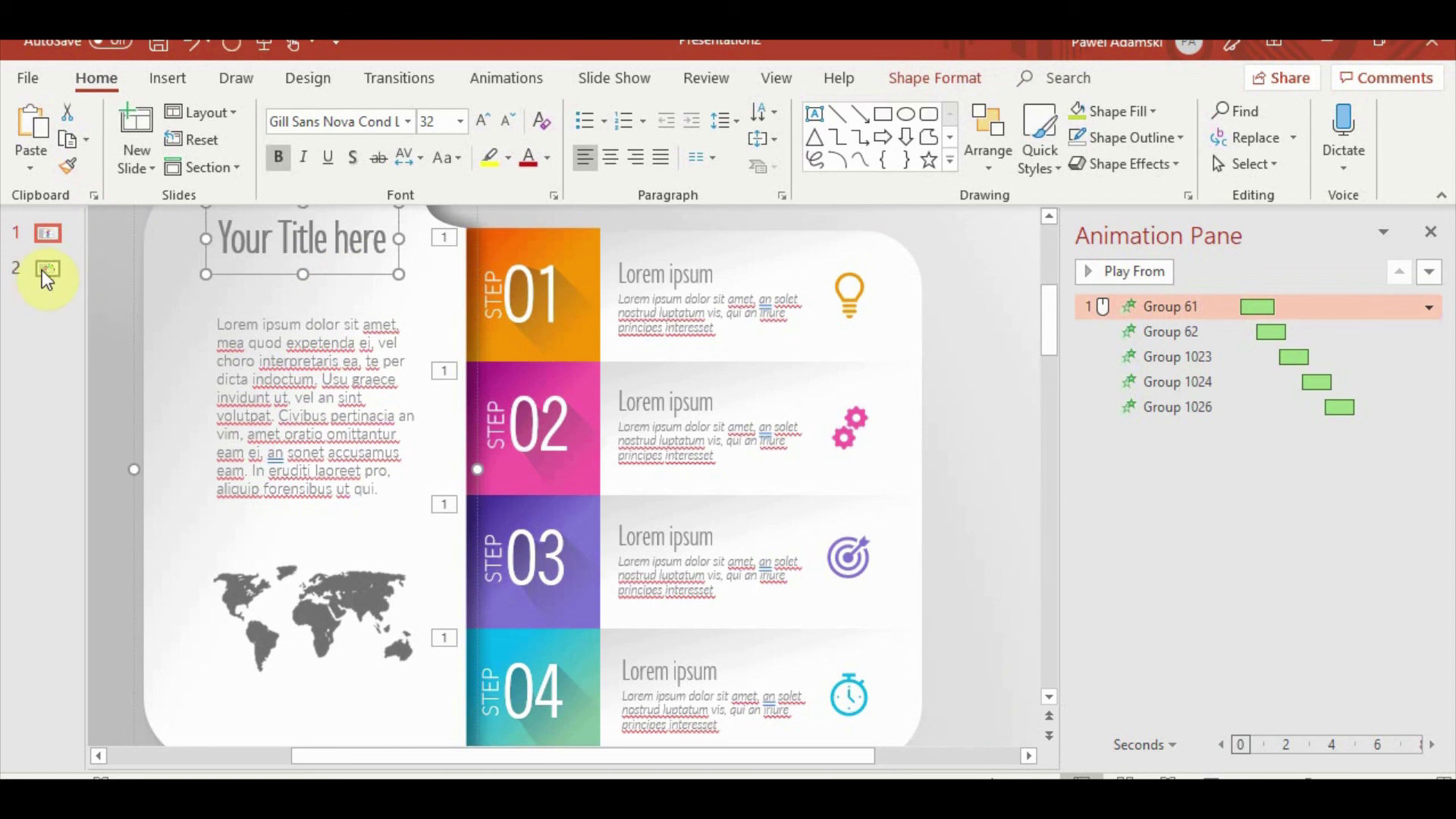
click(47, 268)
key(ctrl+v)
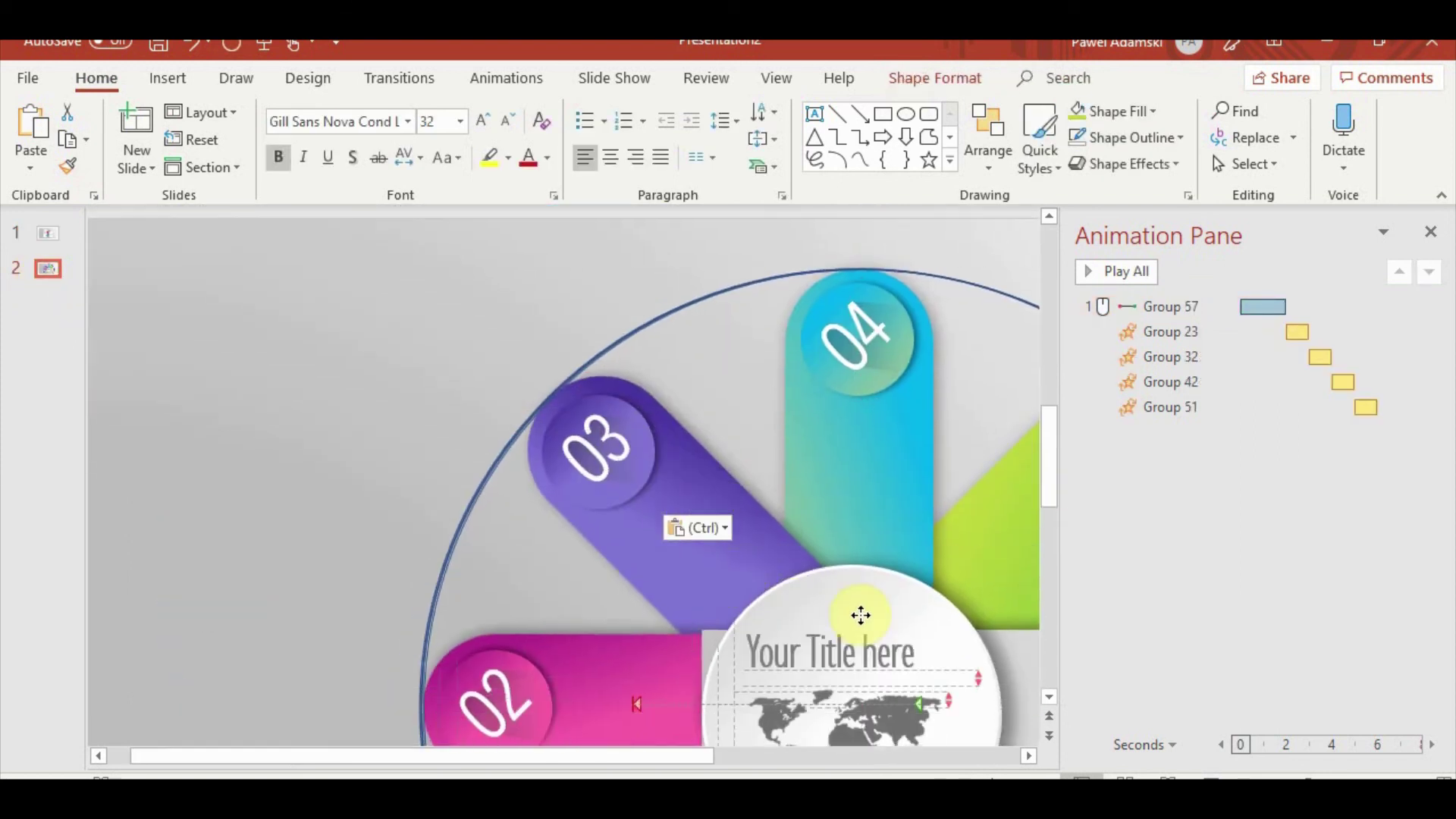
drag(594, 442, 910, 645)
scroll(781, 595, down, 3)
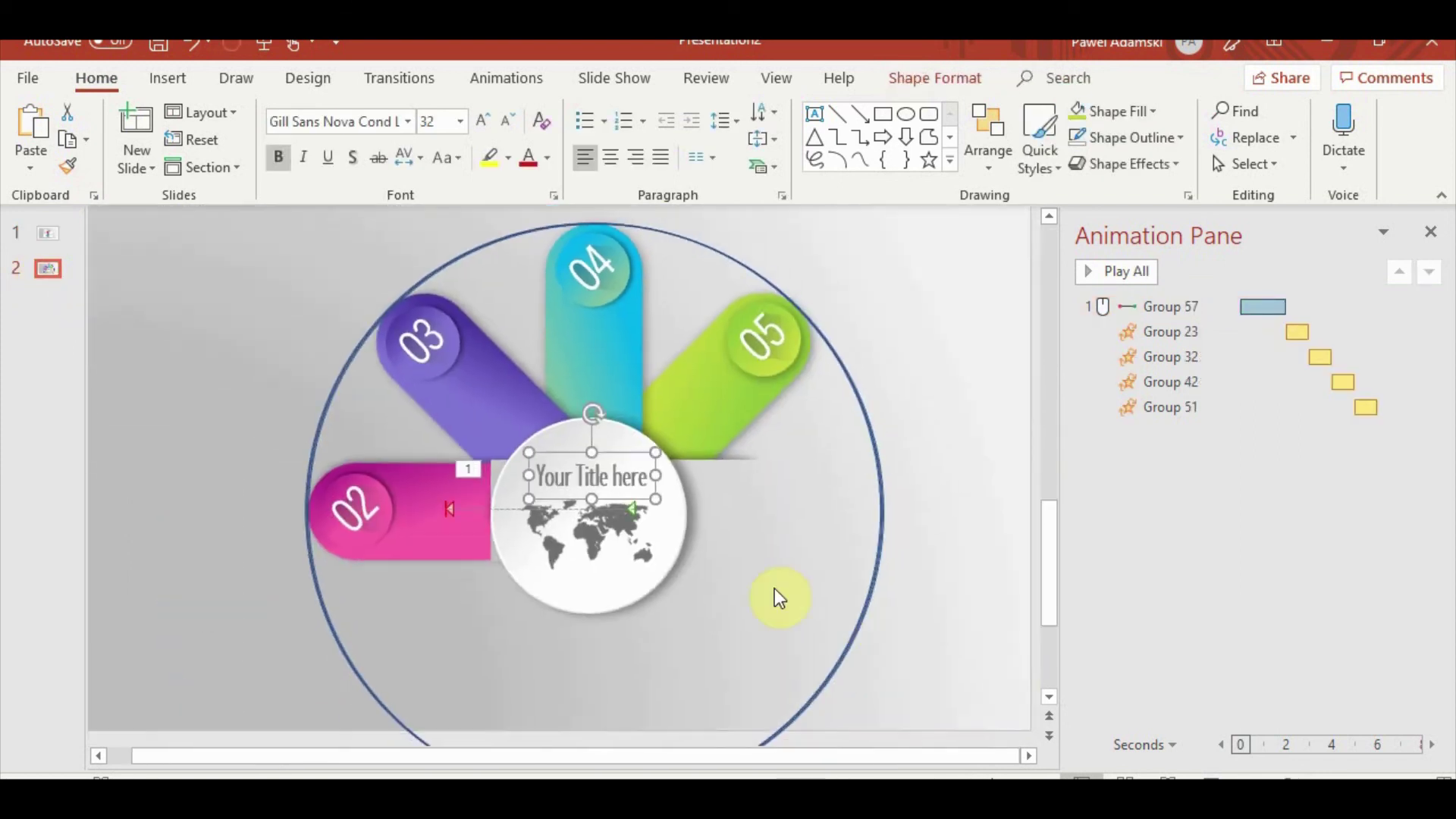
scroll(721, 572, up, 2)
scroll(683, 575, up, 1)
scroll(618, 485, up, 1)
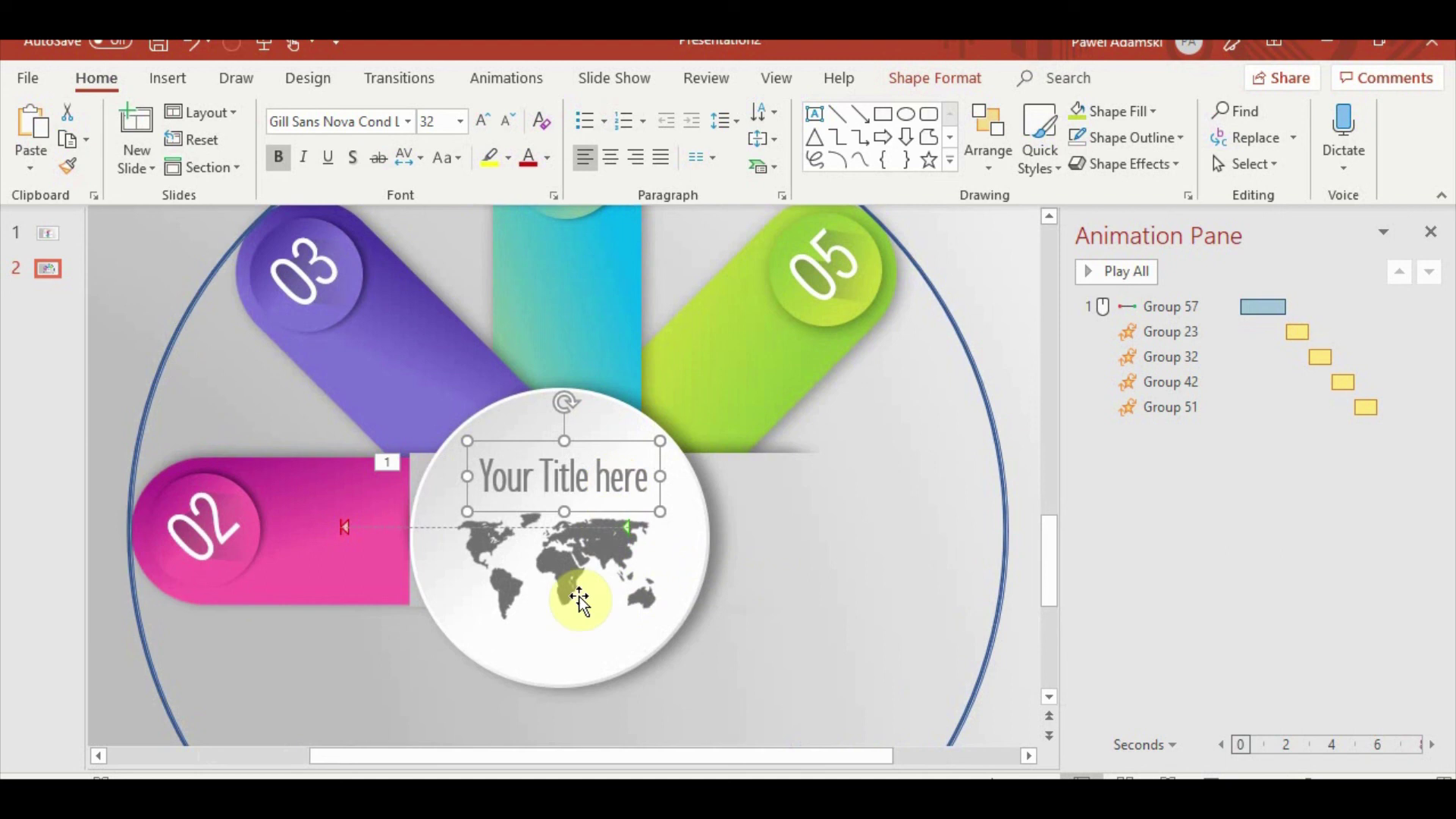
click(565, 645)
click(553, 591)
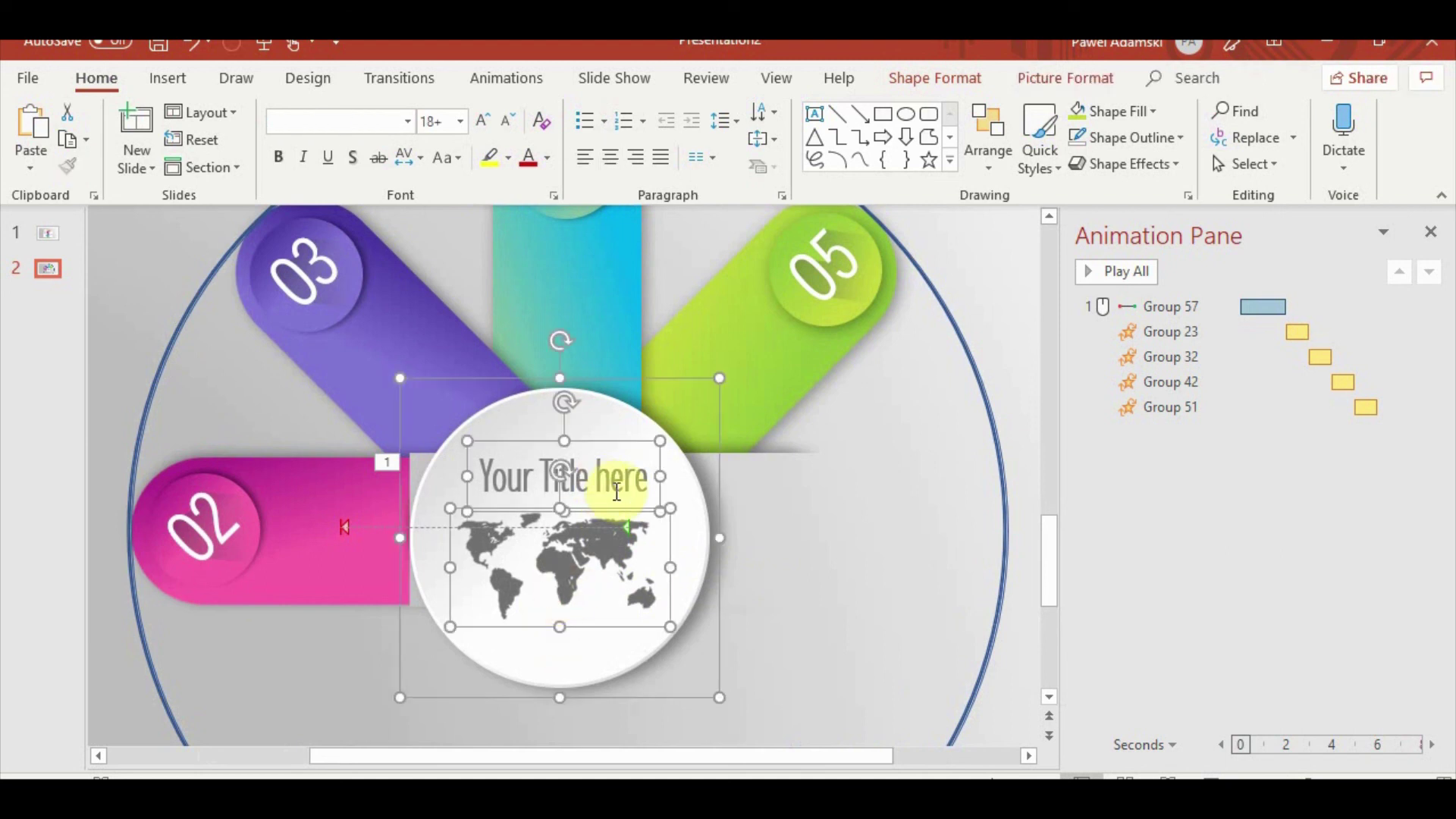
click(603, 483)
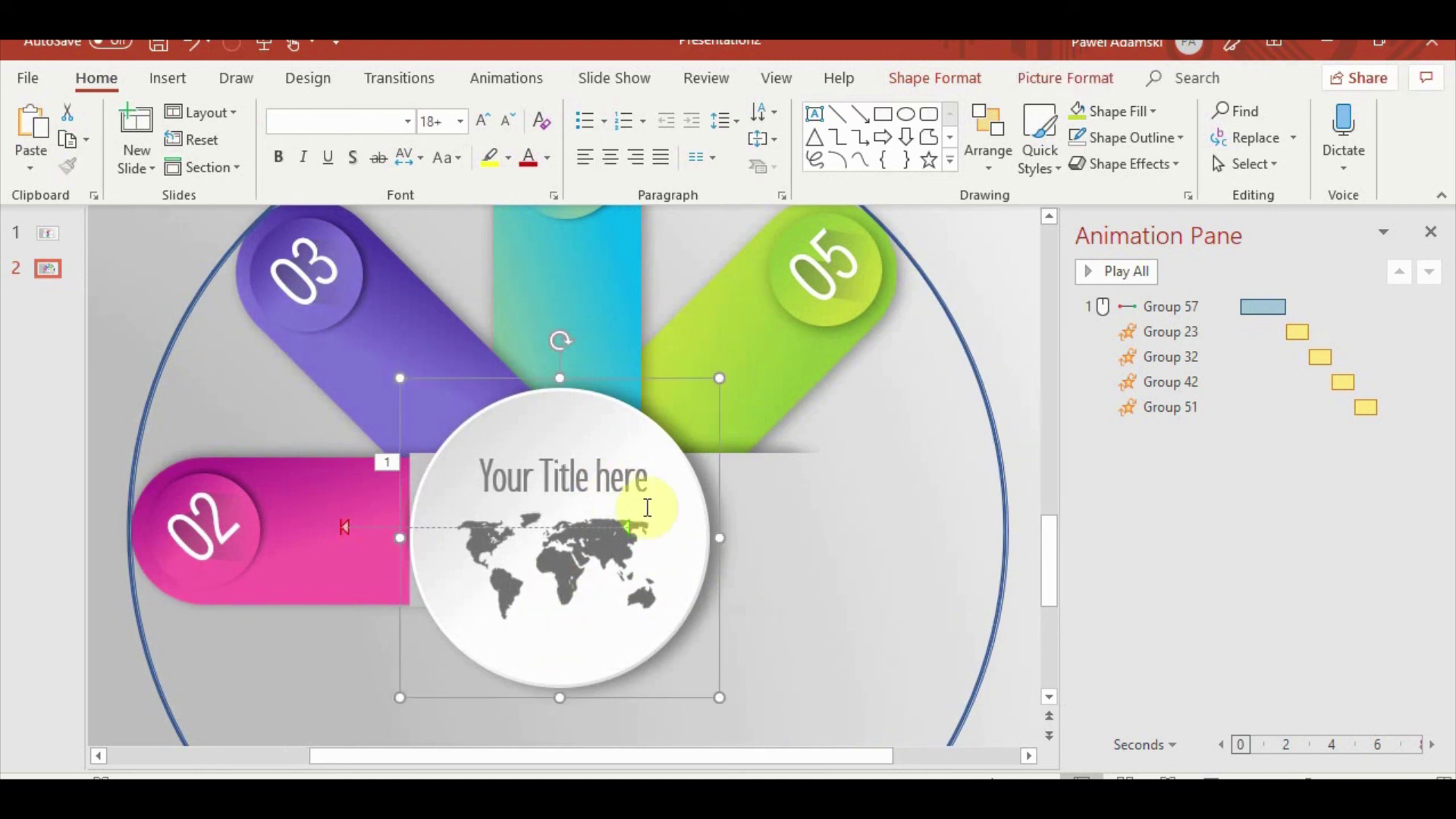
Give the circle group a Fly In From Top entrance and move it to play first
click(517, 90)
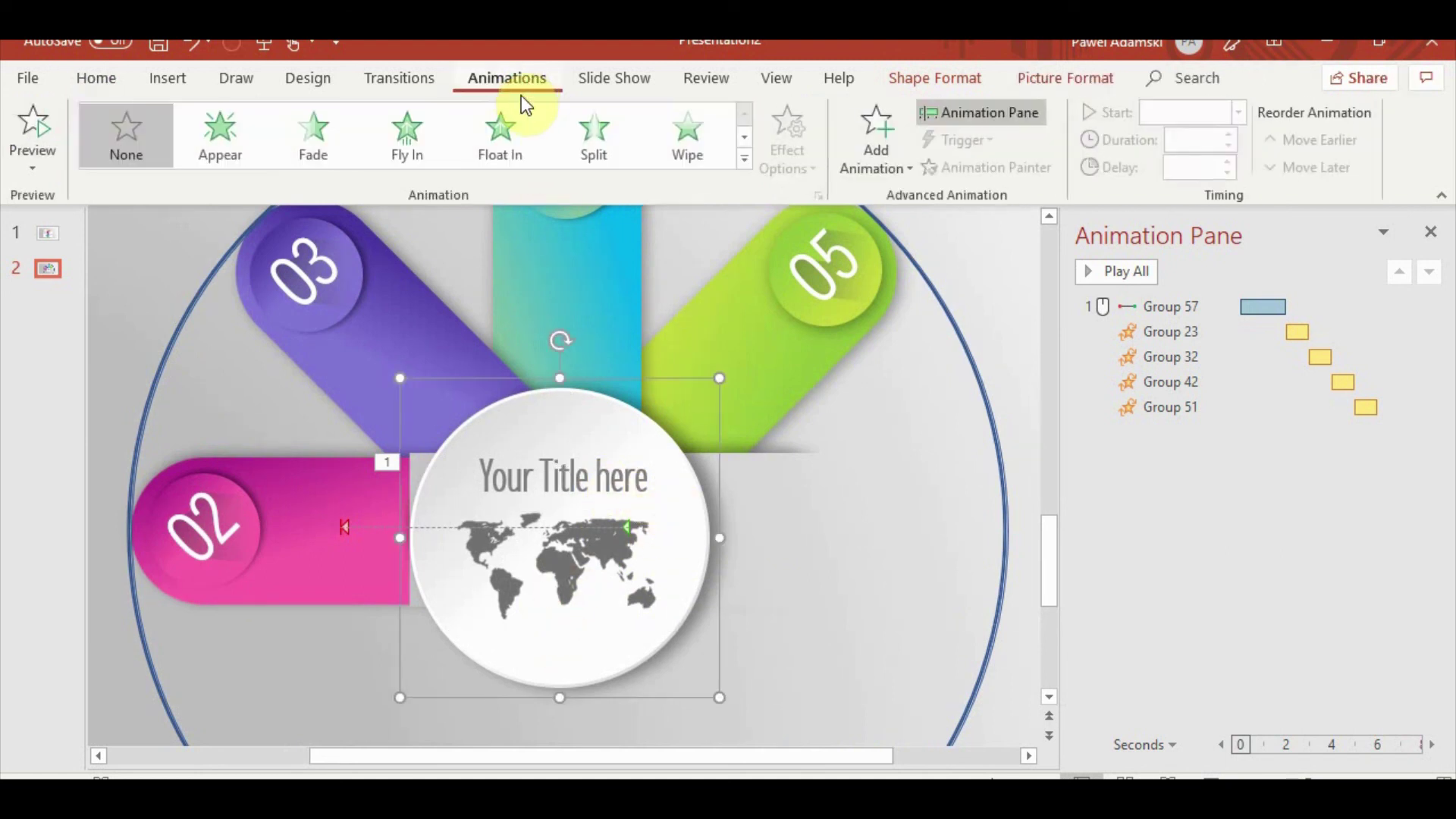
click(417, 129)
click(810, 163)
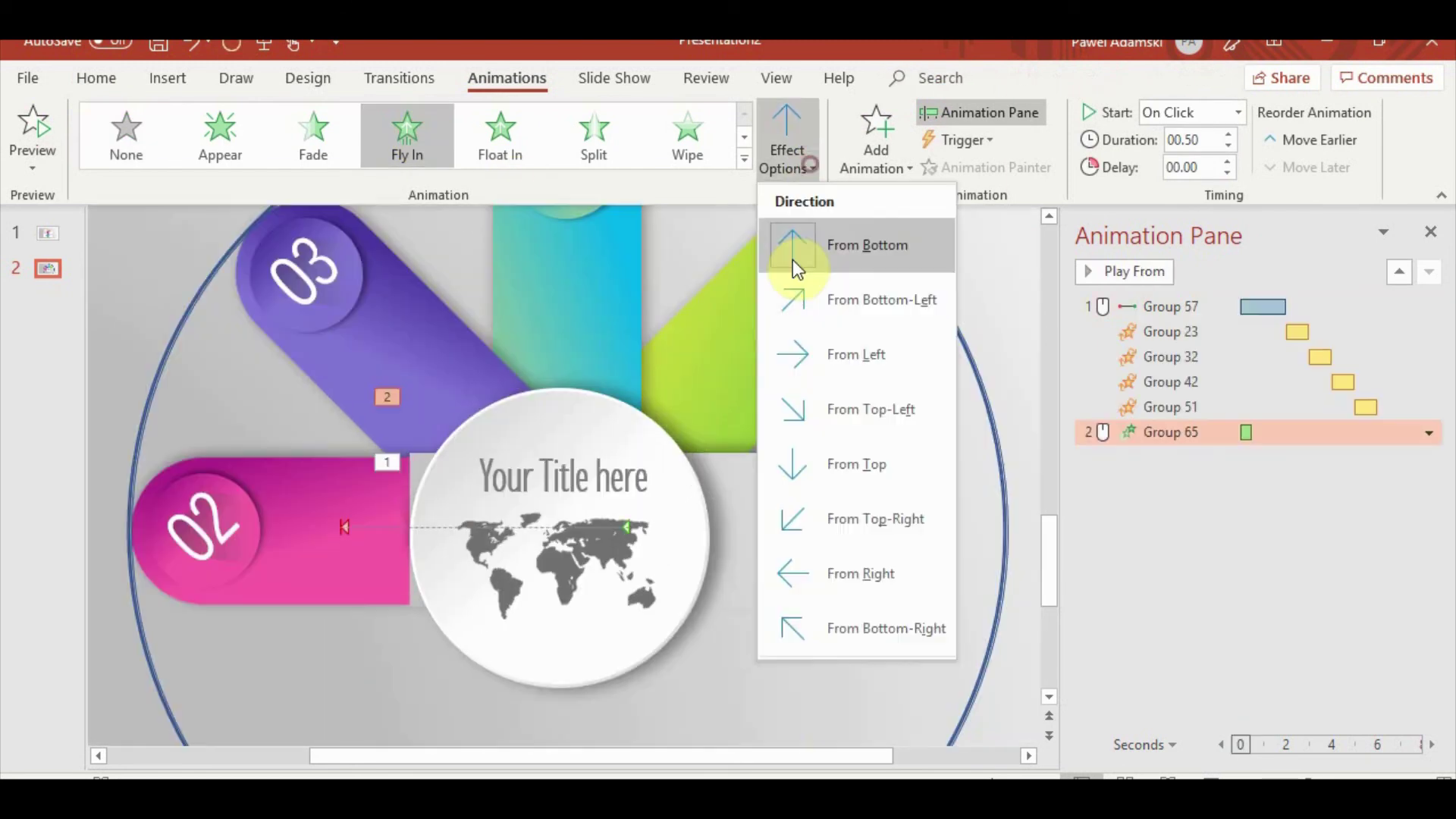
click(841, 464)
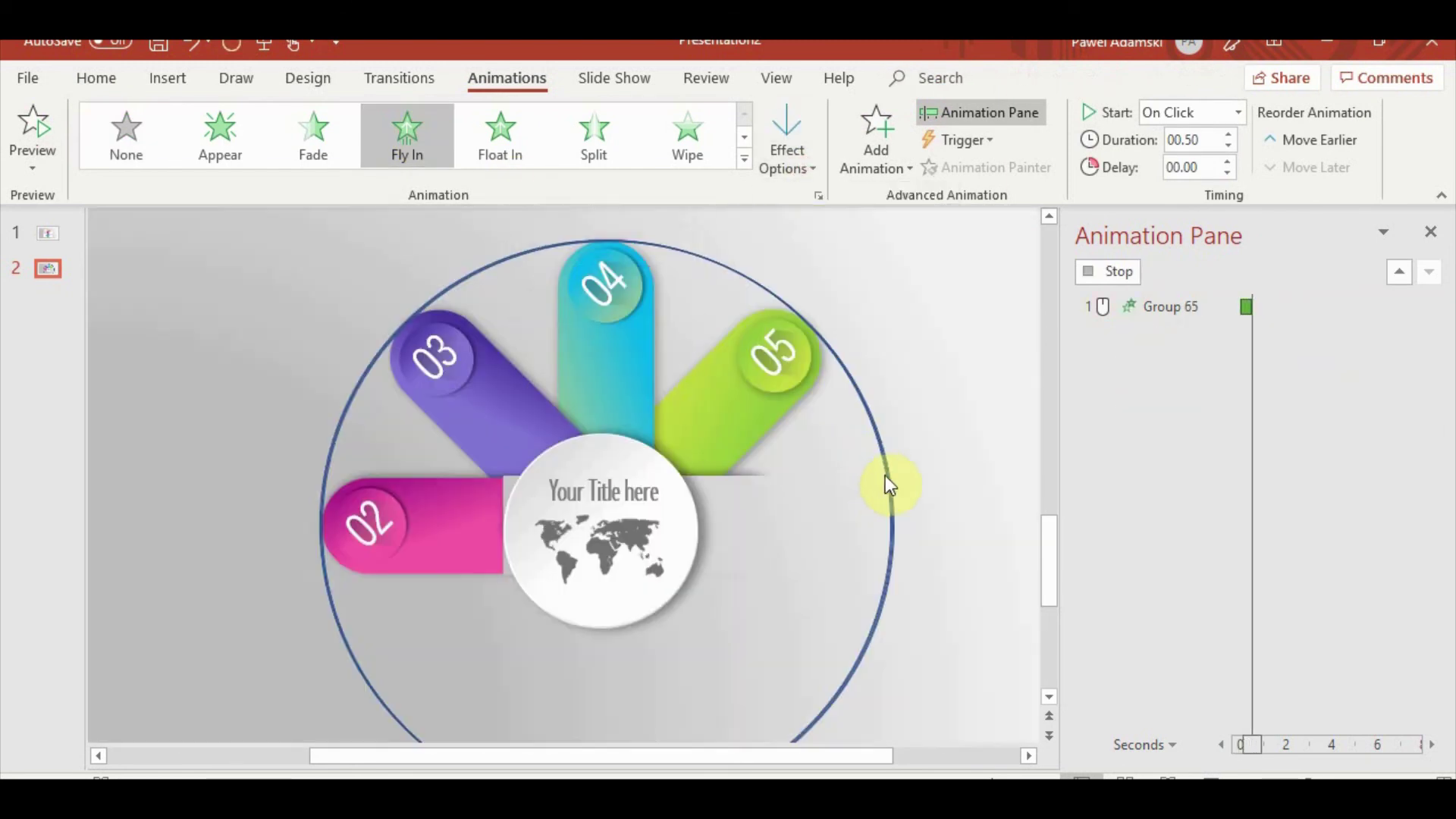
mouse_move(1160, 432)
mouse_down()
mouse_move(1168, 301)
mouse_move(1258, 310)
mouse_up()
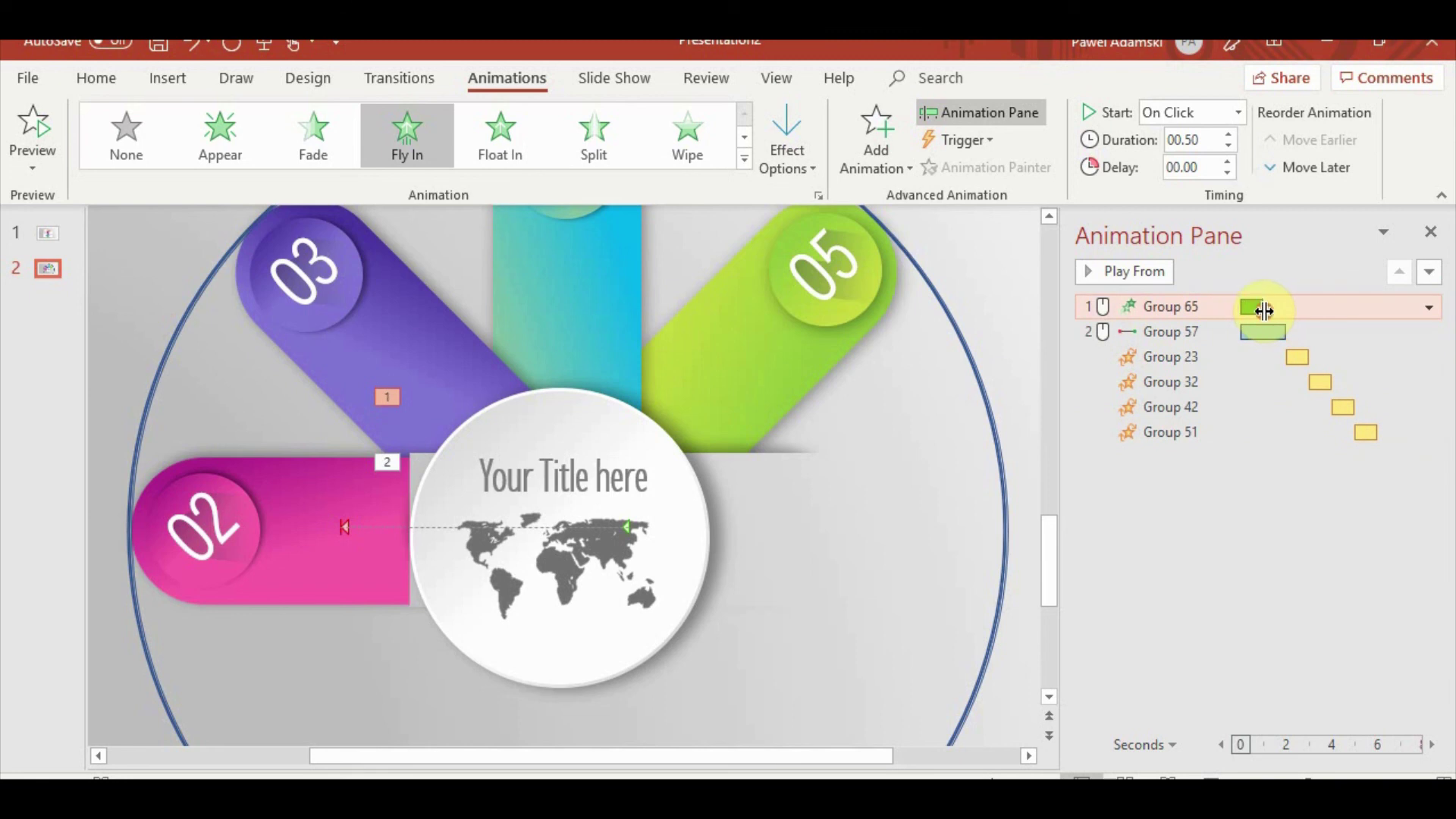
Add a bounce end to the circle's Fly In, finally setting it to 0.74 seconds
right_click(1224, 311)
click(1272, 419)
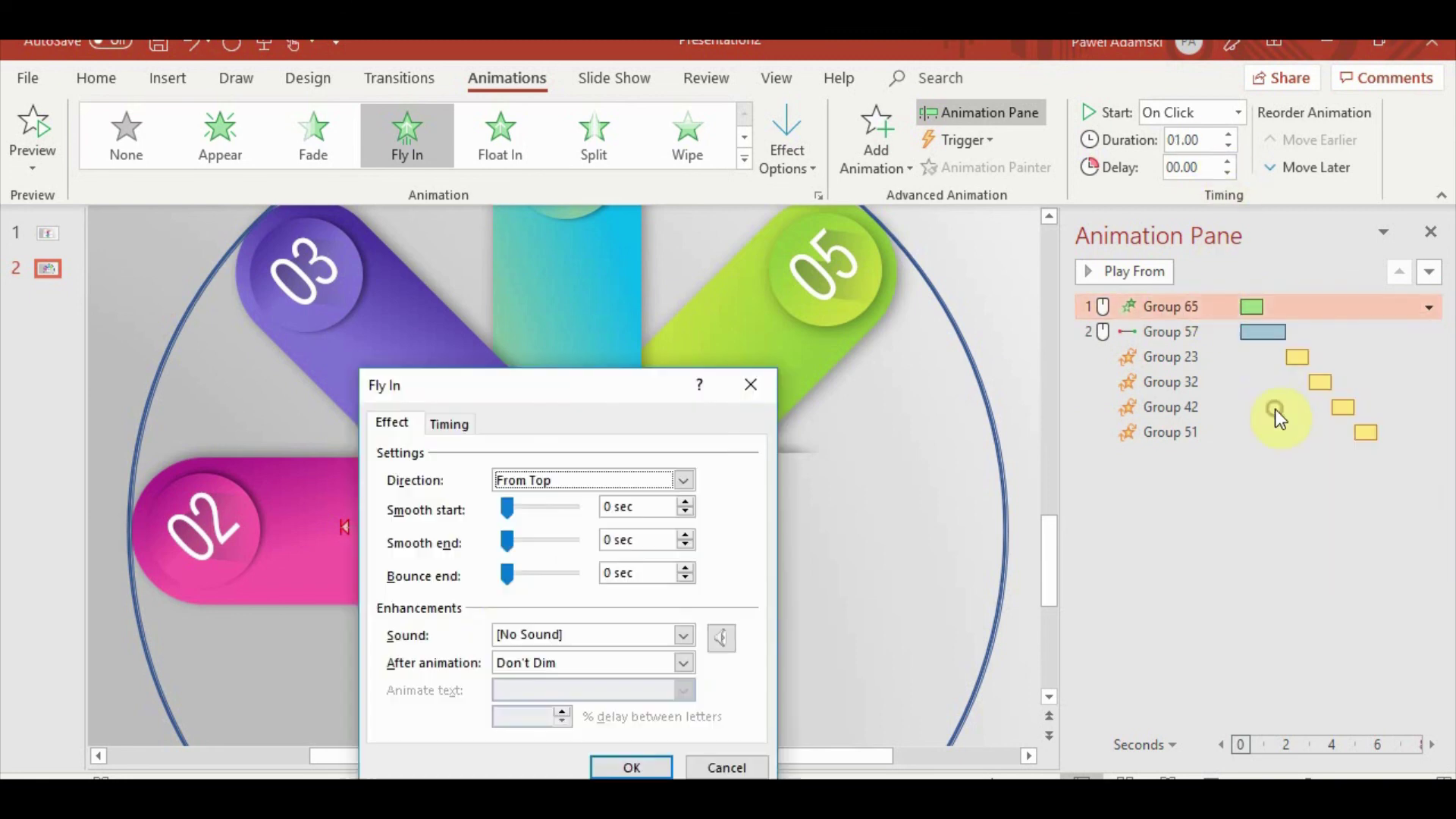
drag(504, 574, 539, 574)
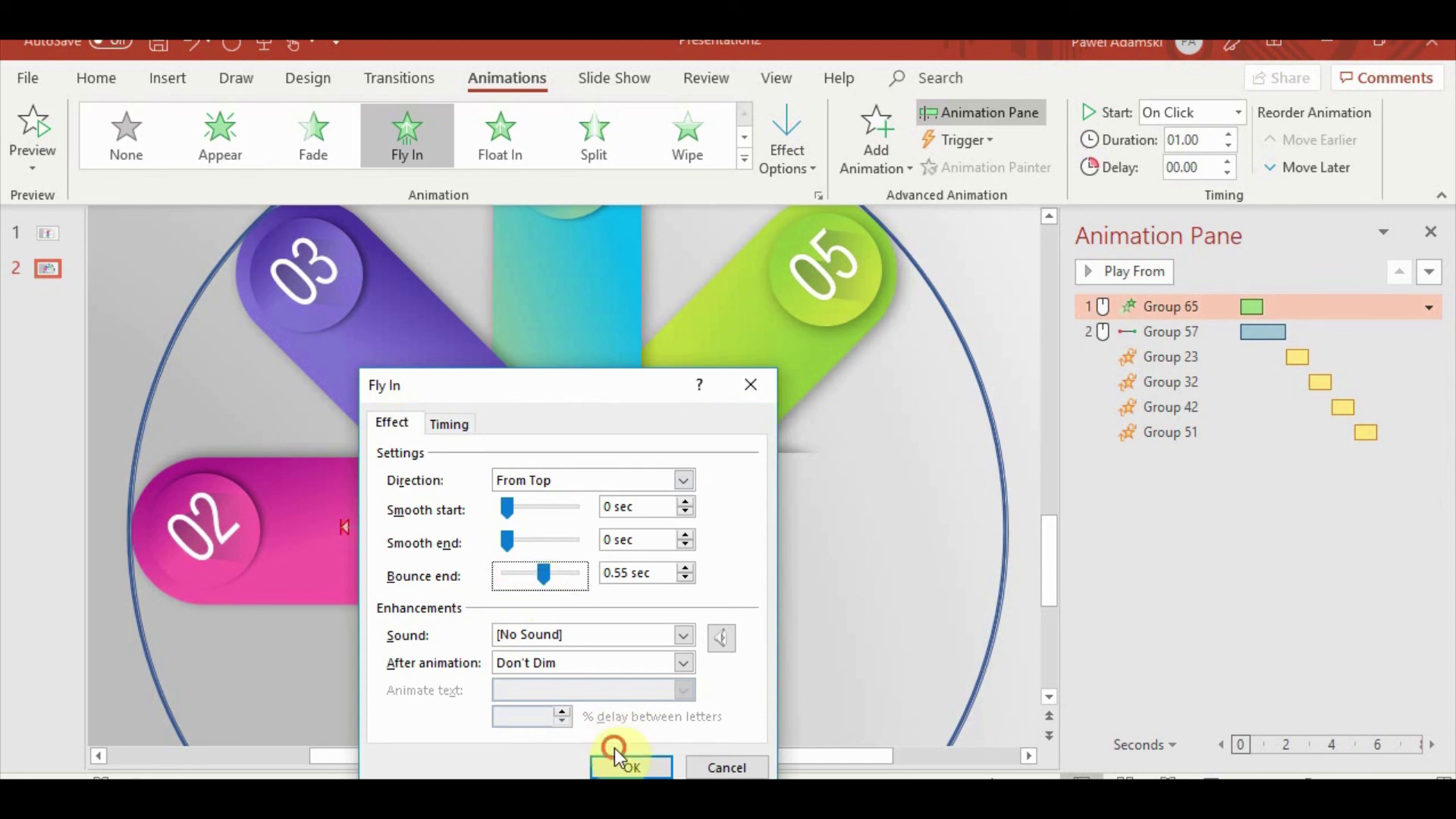
click(618, 767)
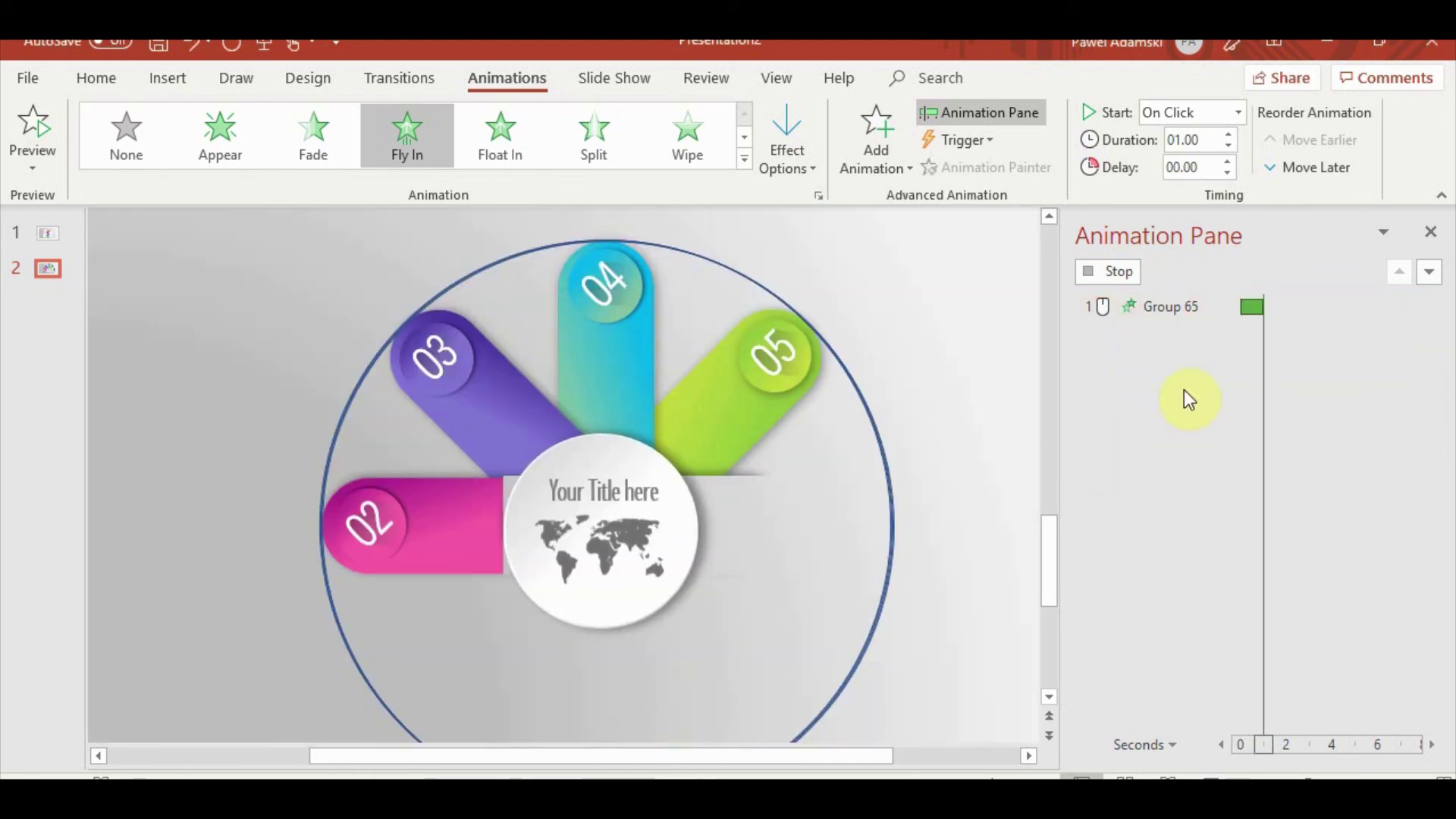
right_click(1221, 312)
click(1271, 415)
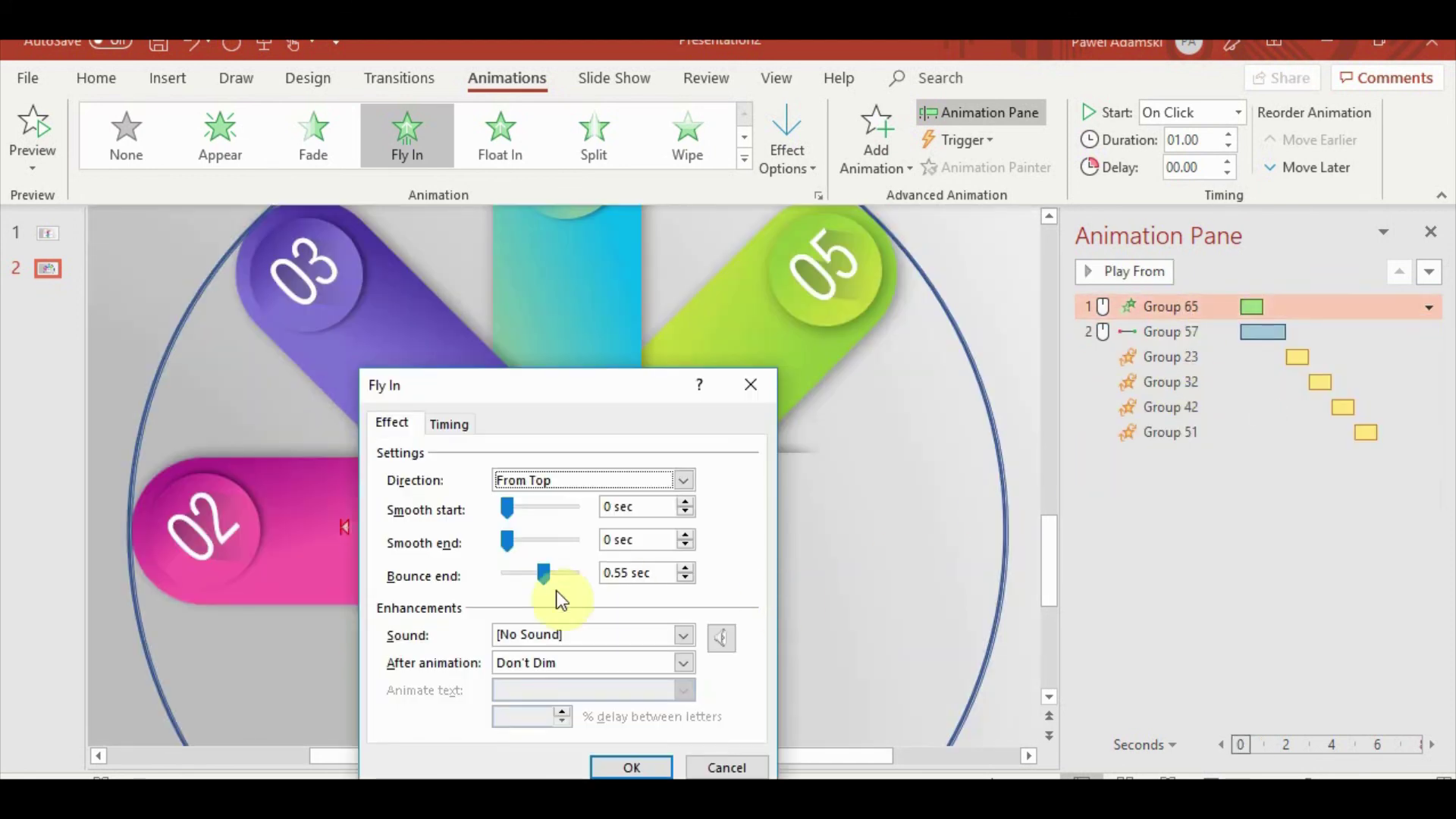
drag(552, 580, 557, 576)
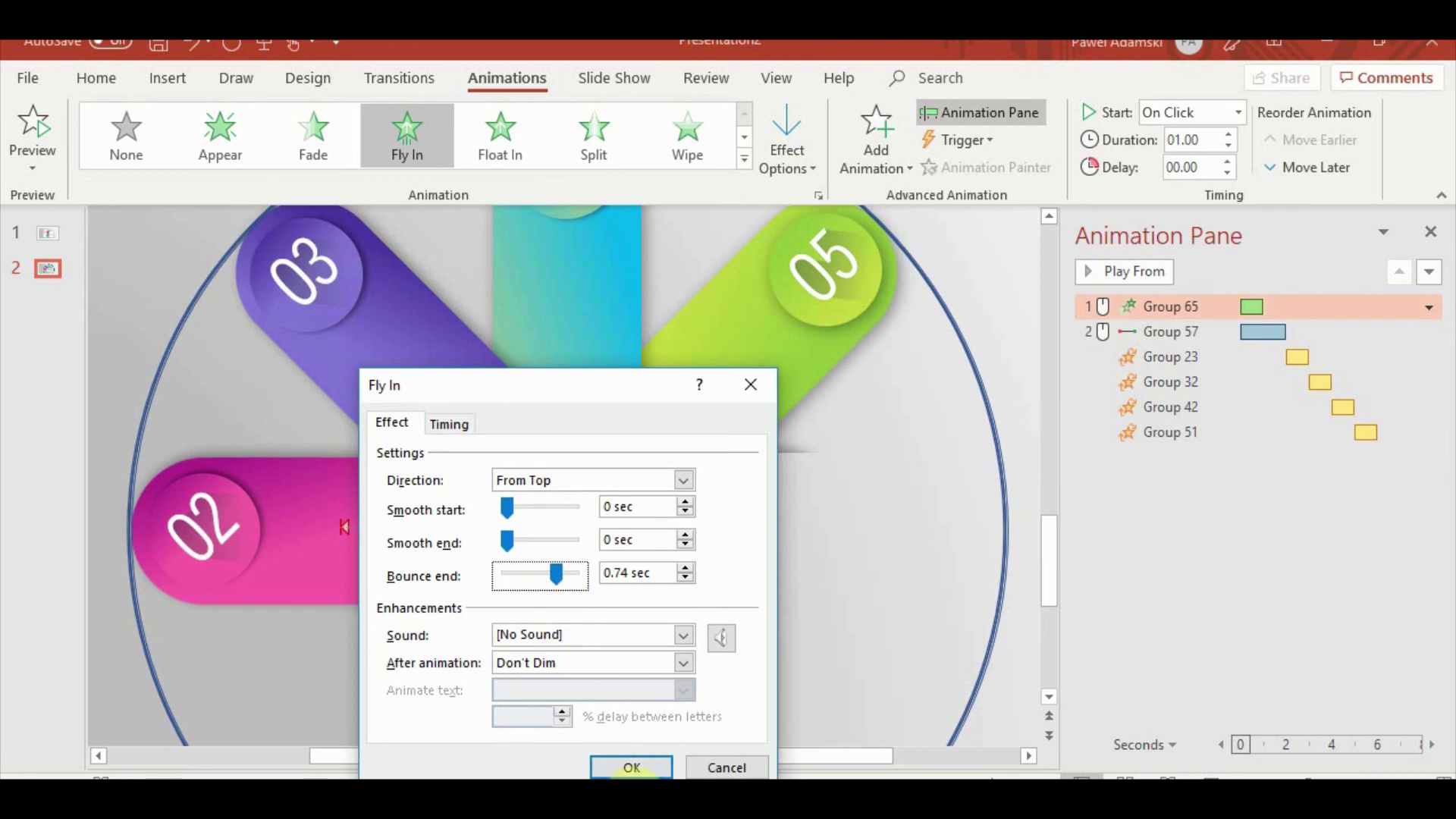
click(628, 767)
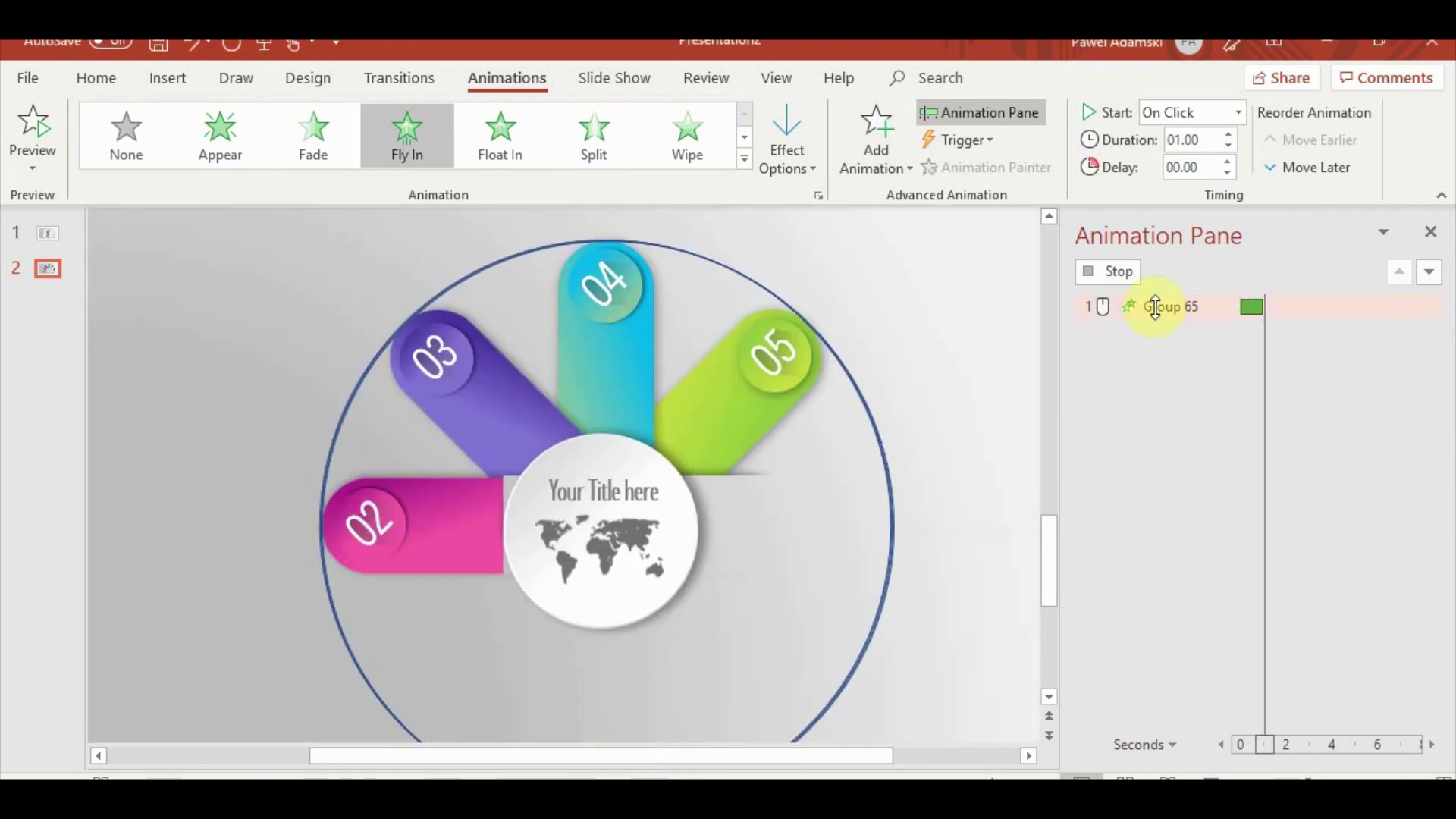
Lengthen the animation to 01.50 seconds, confirm Group 65's effect settings, and preview the sequence
double_click(1231, 134)
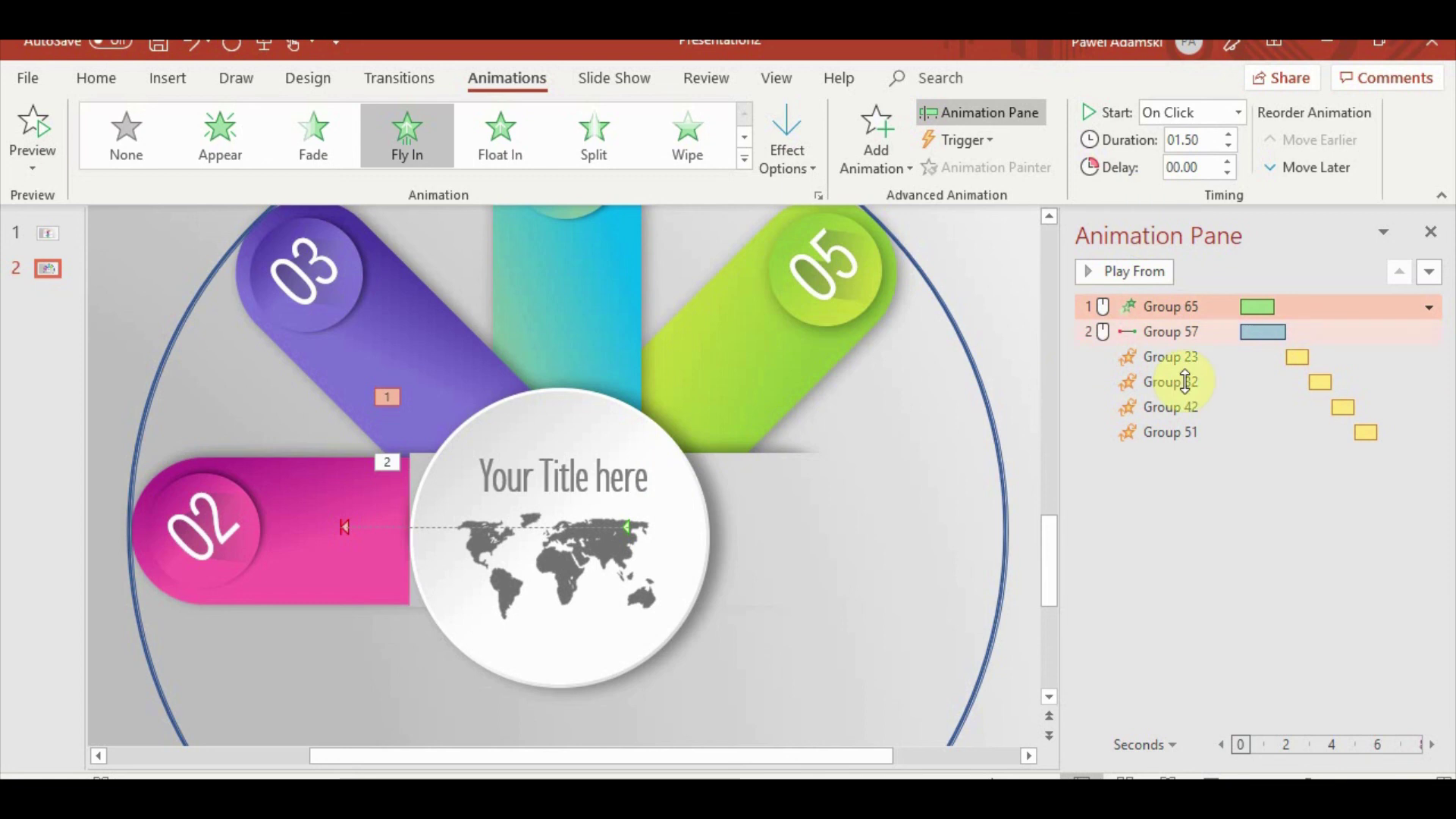
click(1219, 660)
right_click(1176, 302)
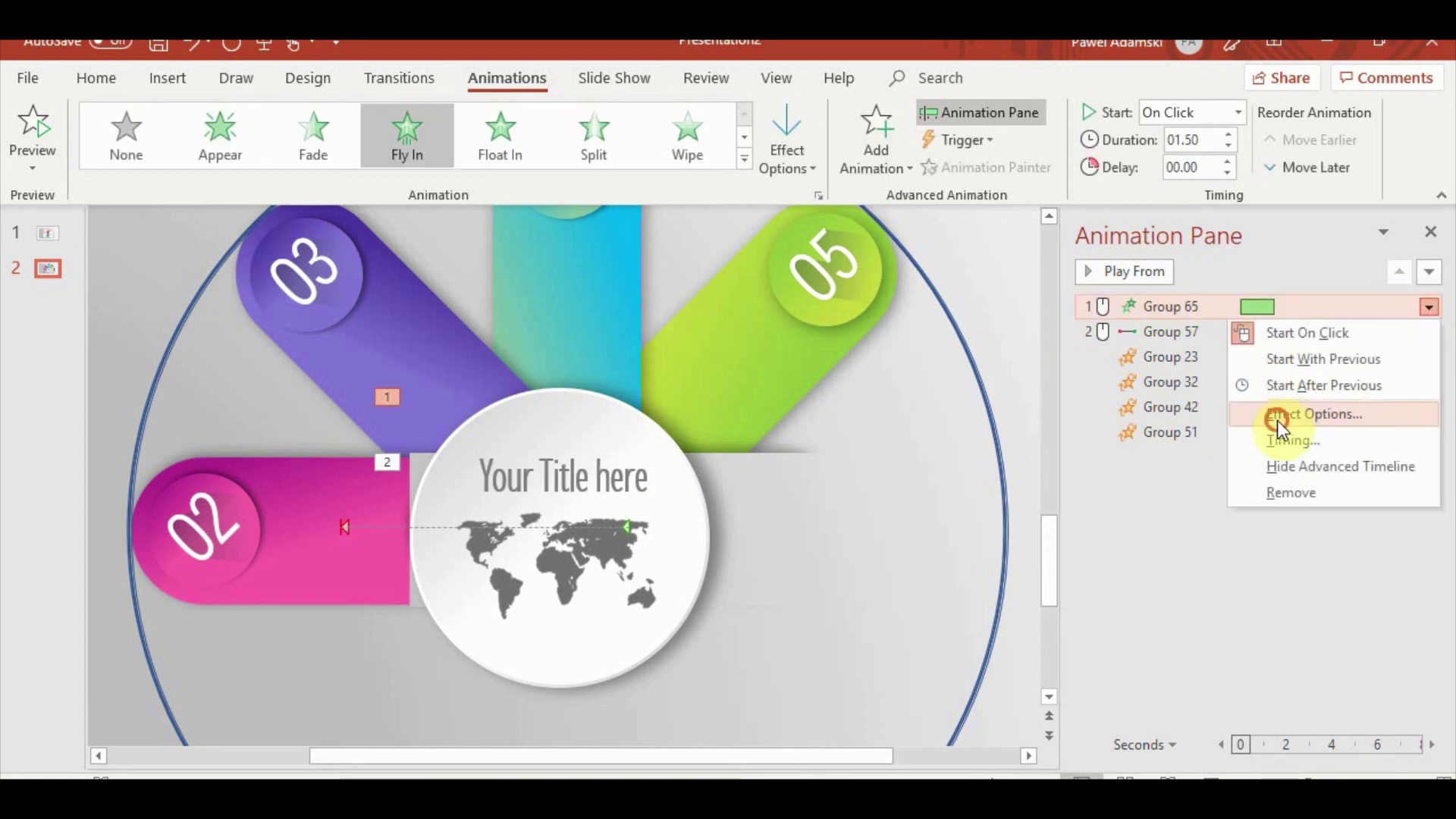
click(1277, 416)
click(628, 767)
click(1148, 273)
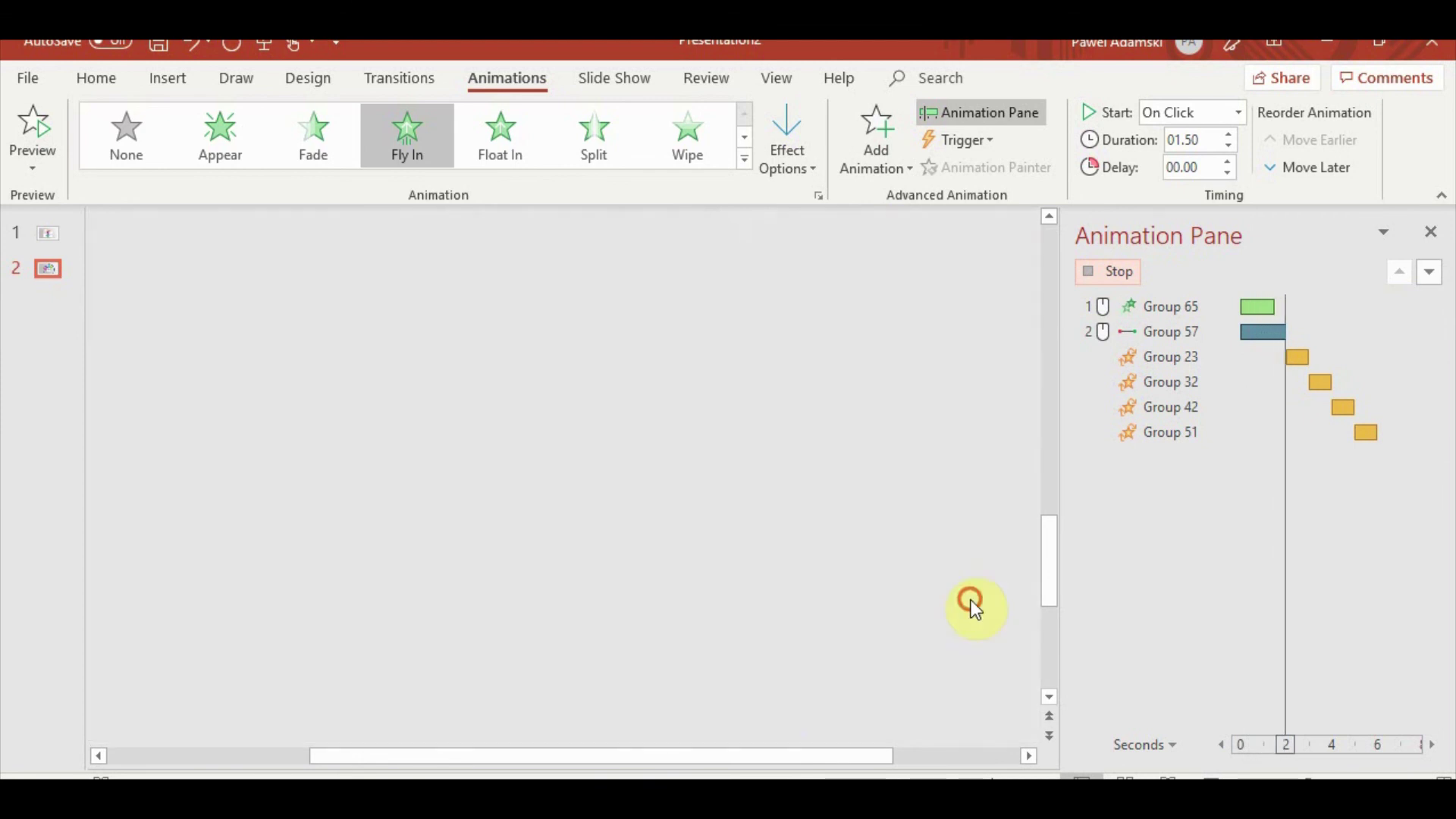
ctrl+scroll(970, 599, up, 2)
Give Rectangle 62 a Disappear exit and move it ahead of Group 57
click(748, 488)
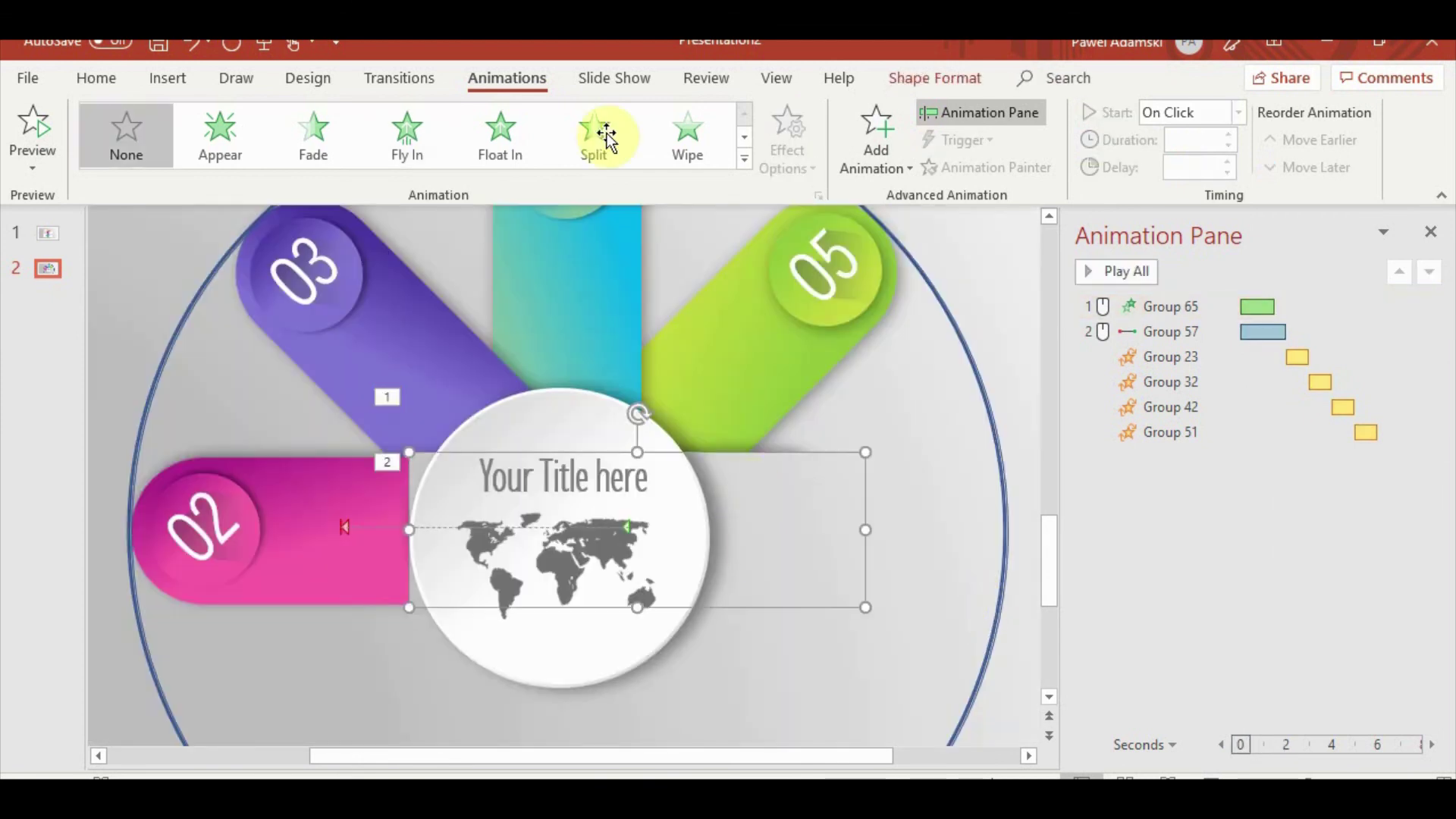
click(744, 159)
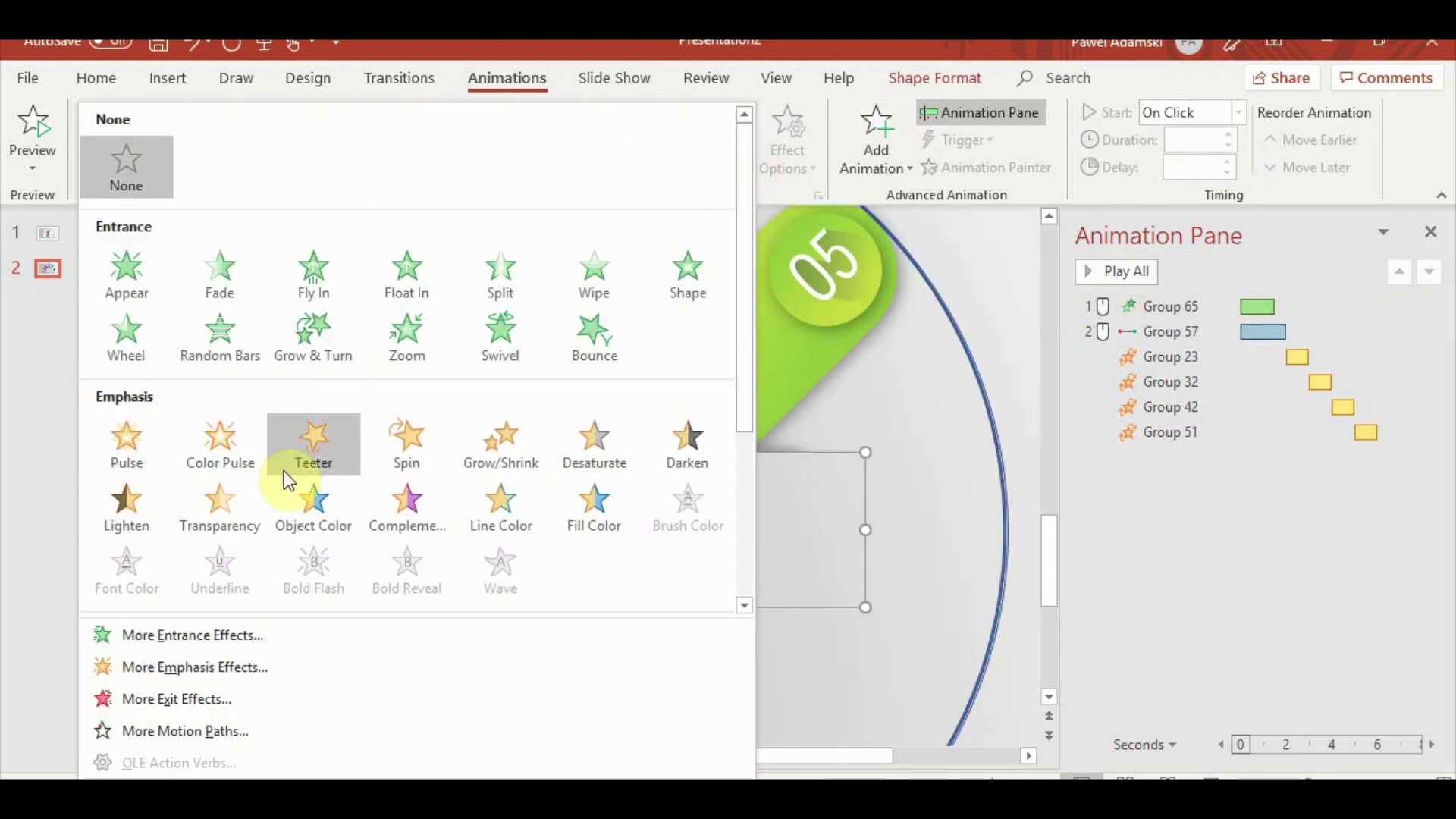
scroll(347, 531, down, 3)
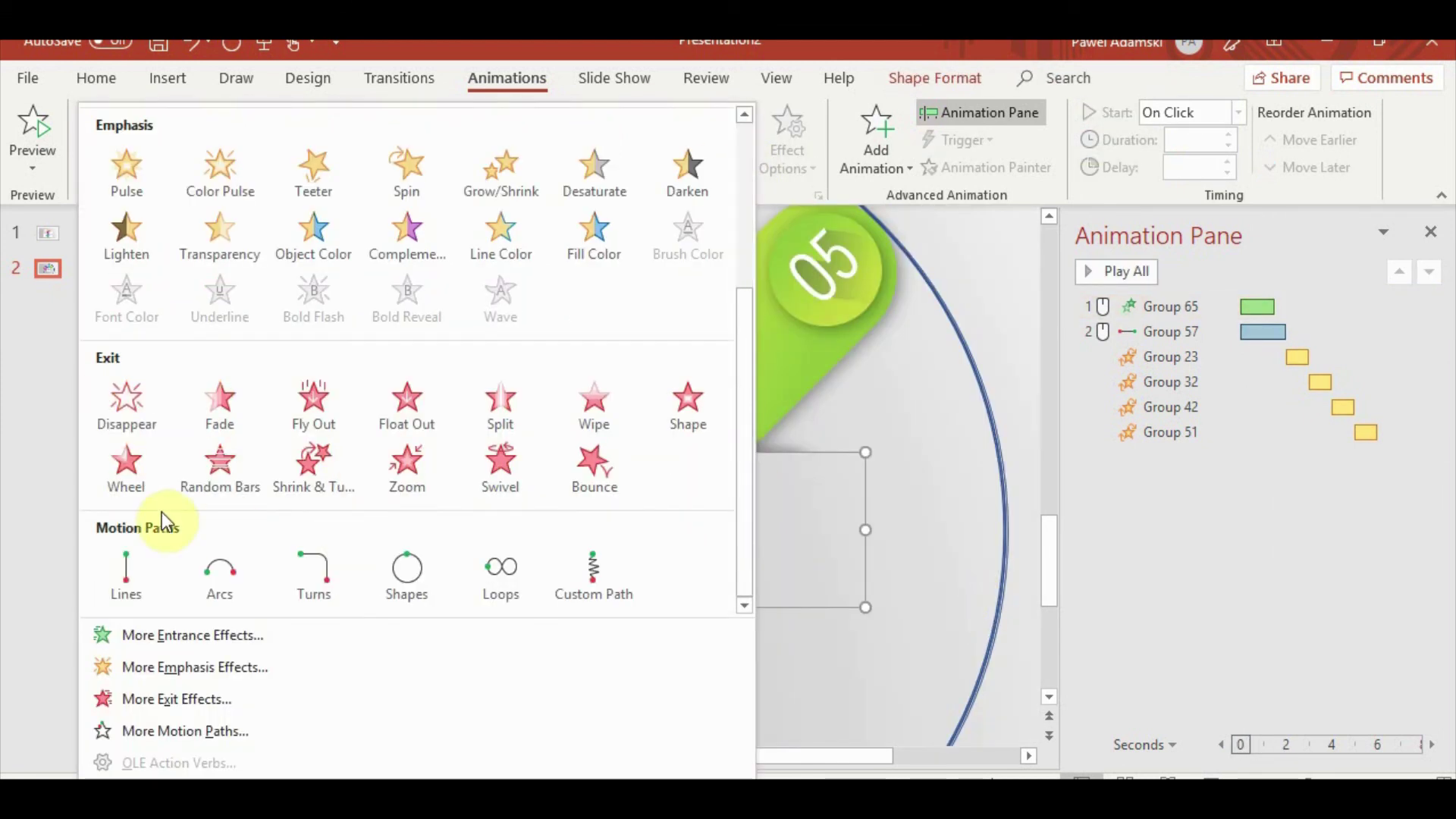
click(130, 402)
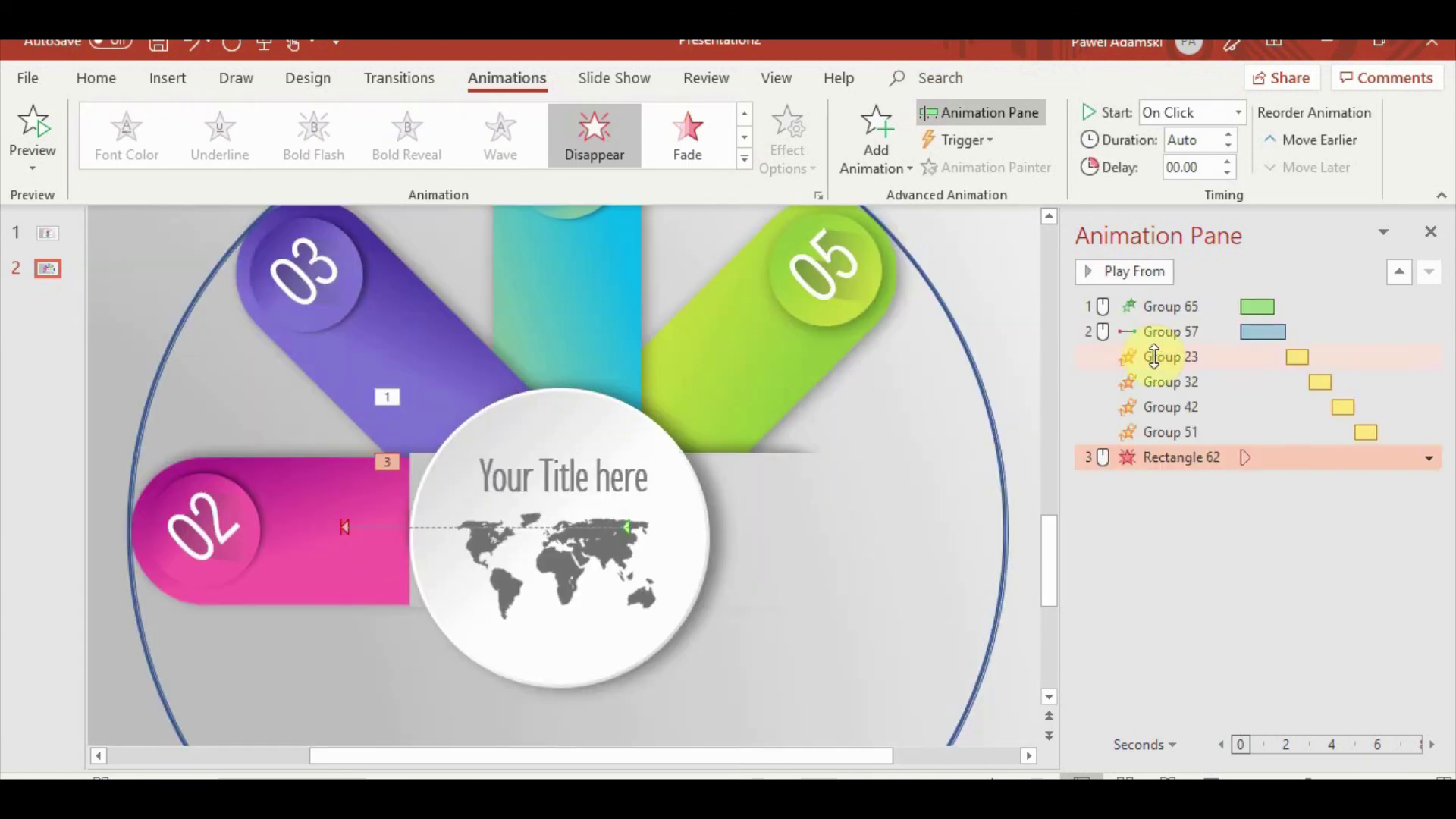
drag(1184, 458, 1214, 318)
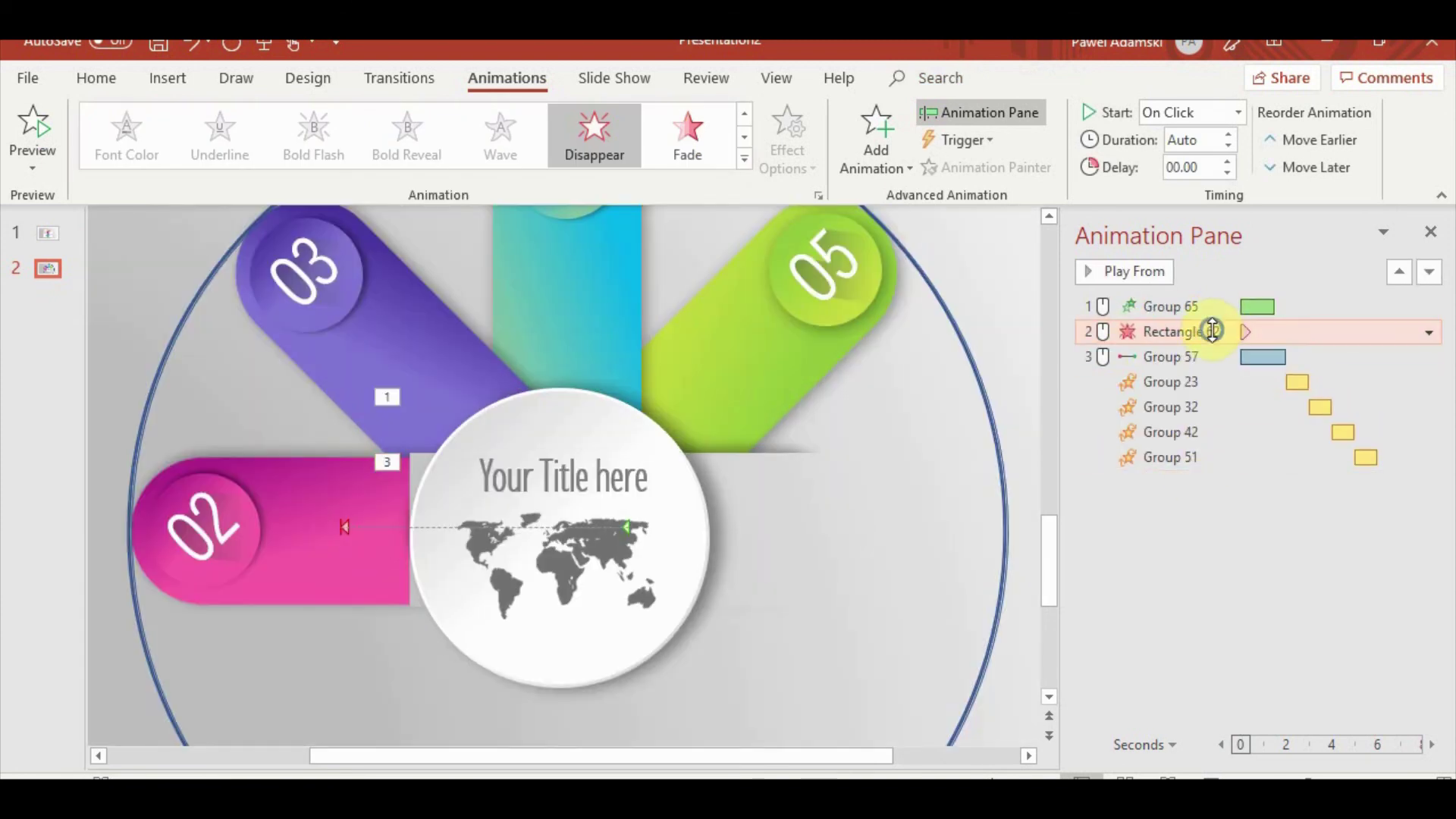
Set Rectangle 62 and Group 57 to Start After Previous, then play all animations
right_click(1212, 332)
click(1336, 413)
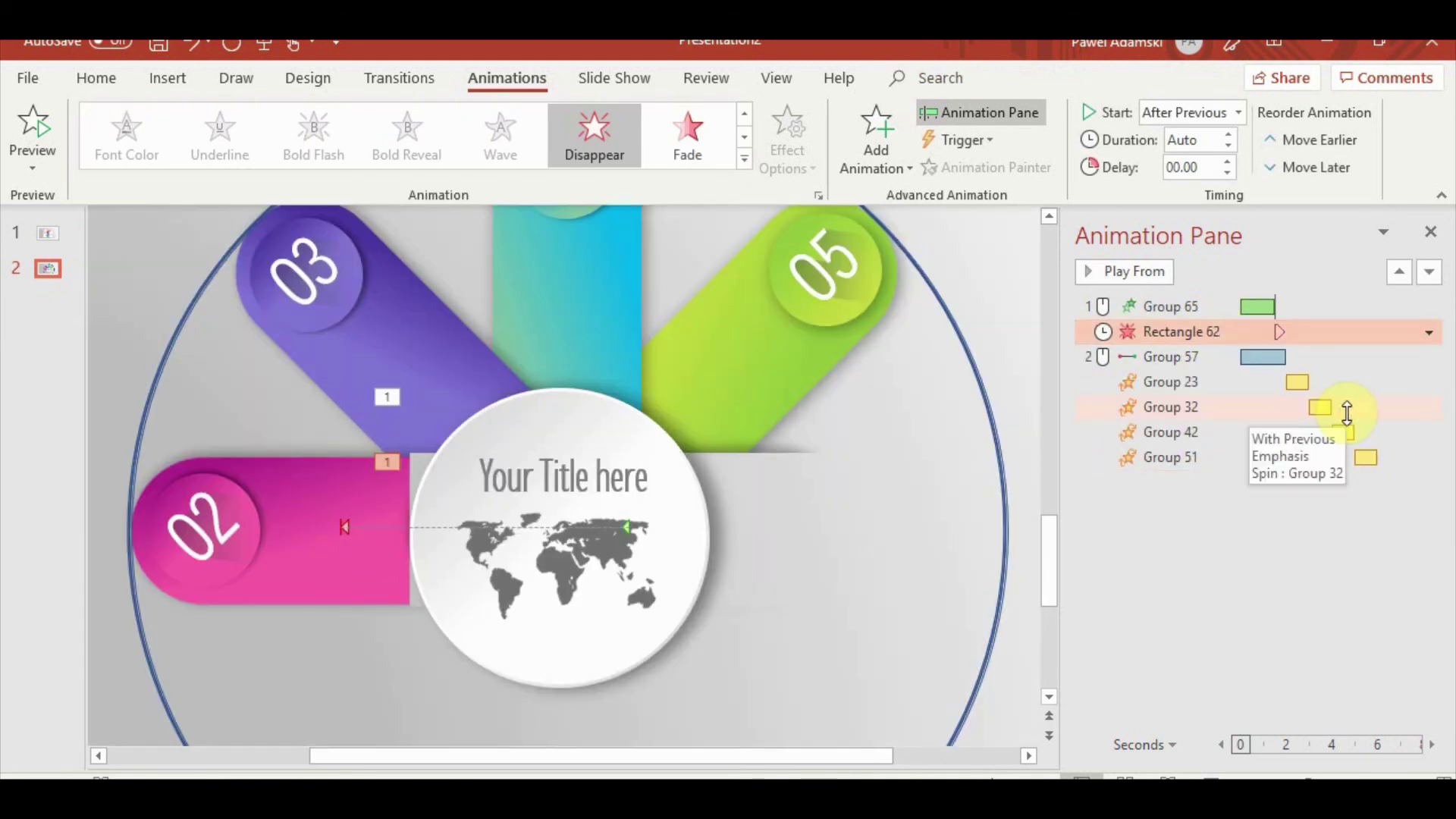
right_click(1168, 357)
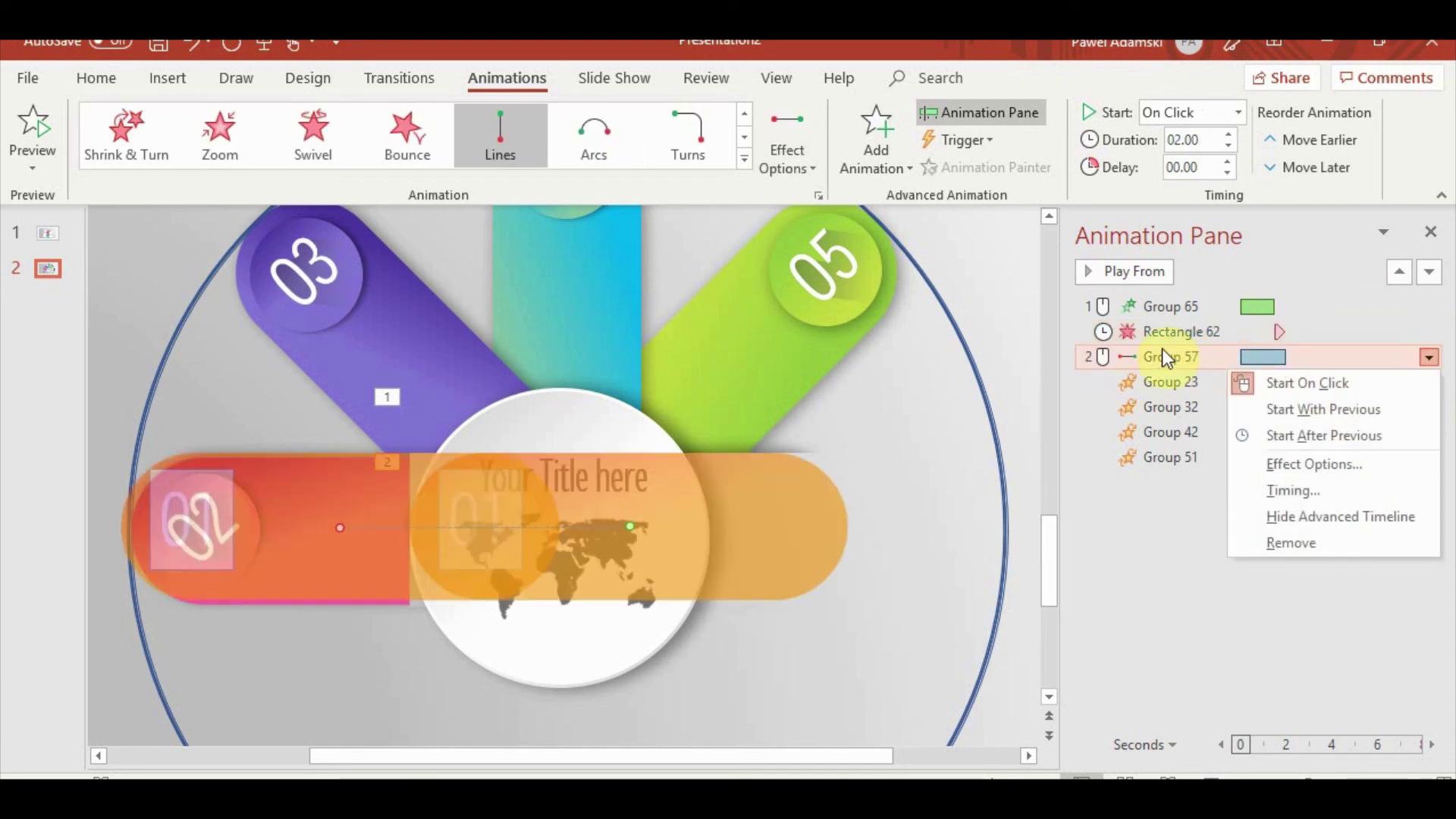
click(1323, 437)
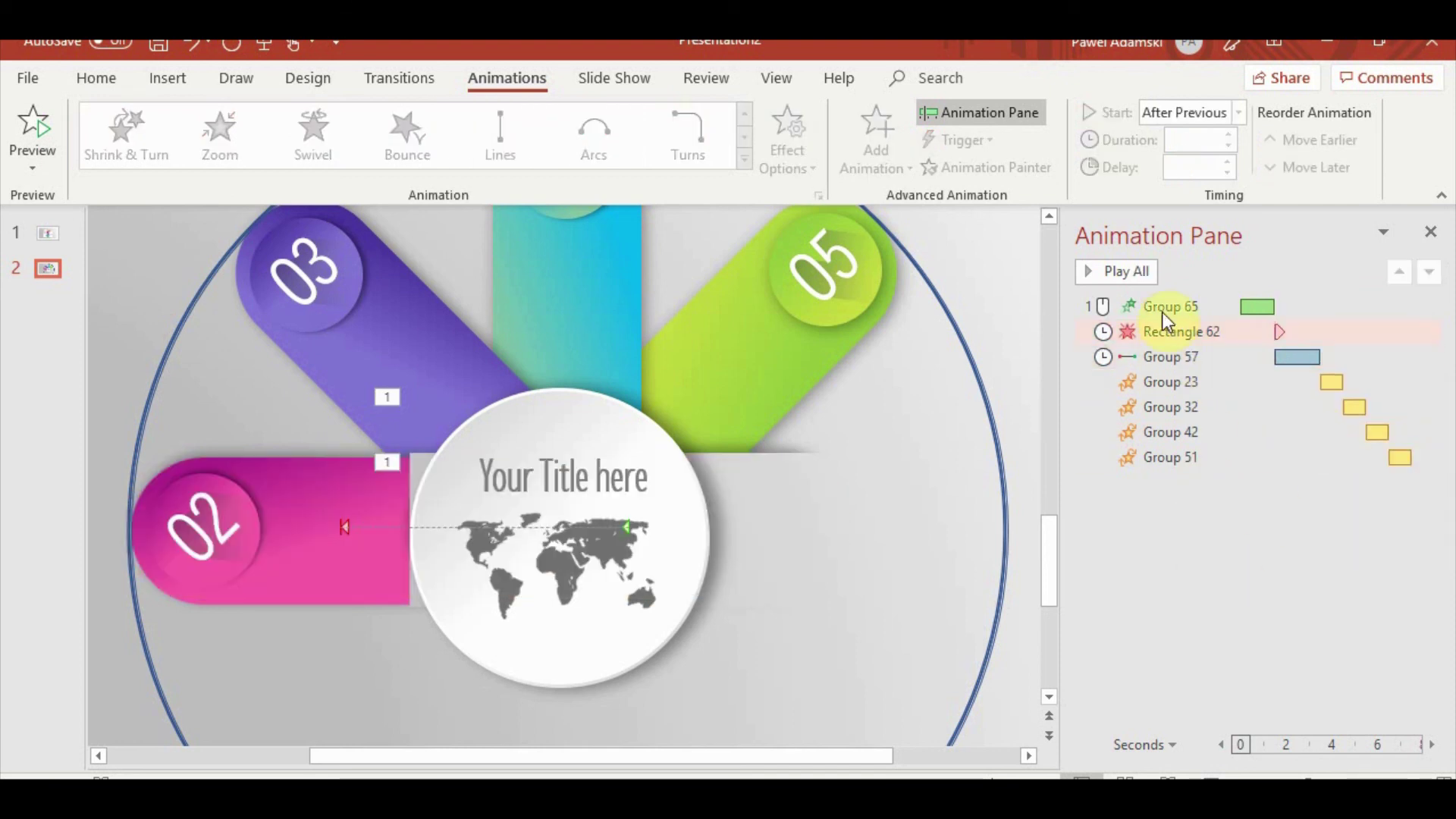
click(1161, 312)
click(1145, 274)
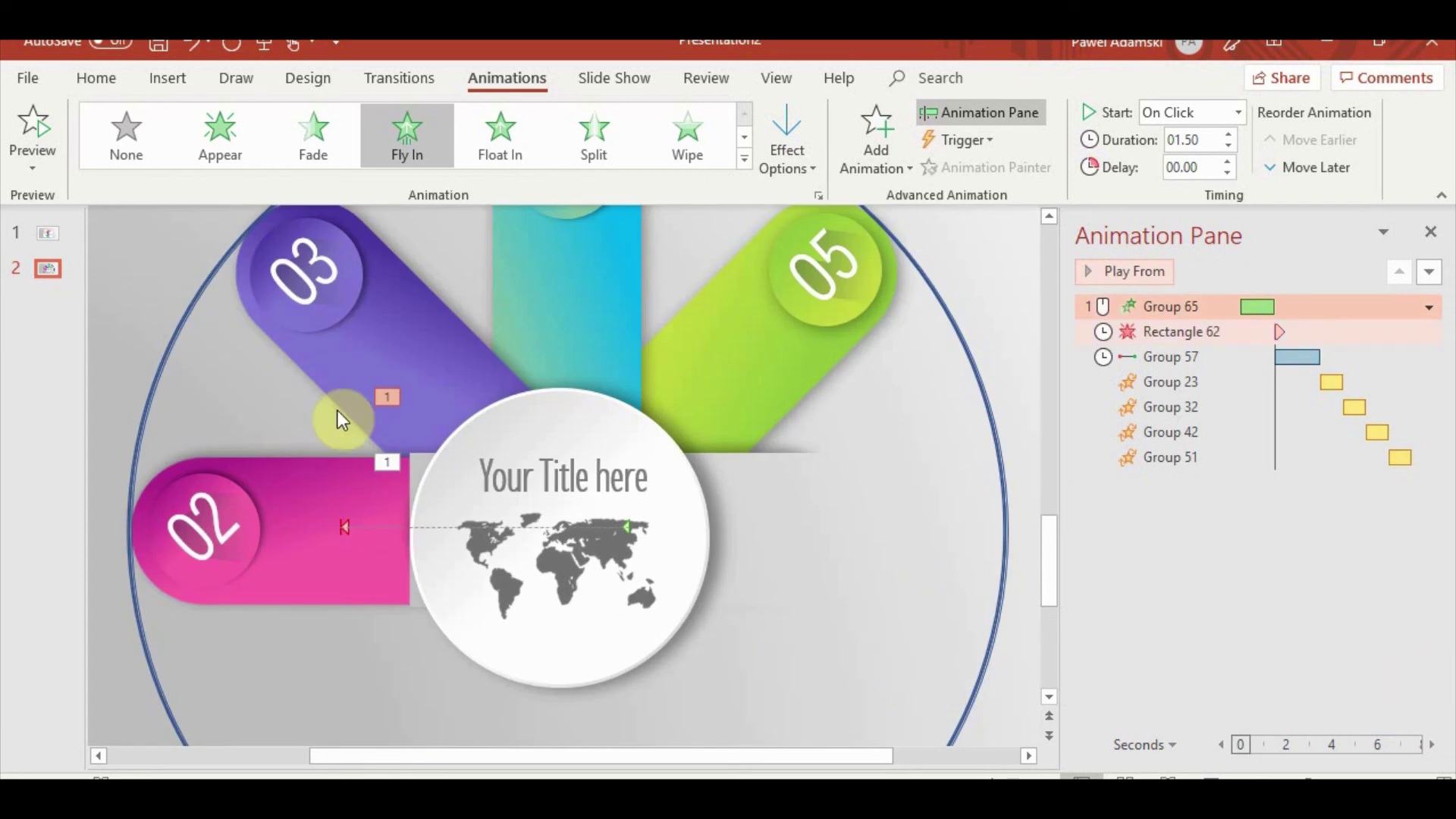
Add an Appear entrance to the pink 02 group, placed above its spin
click(300, 479)
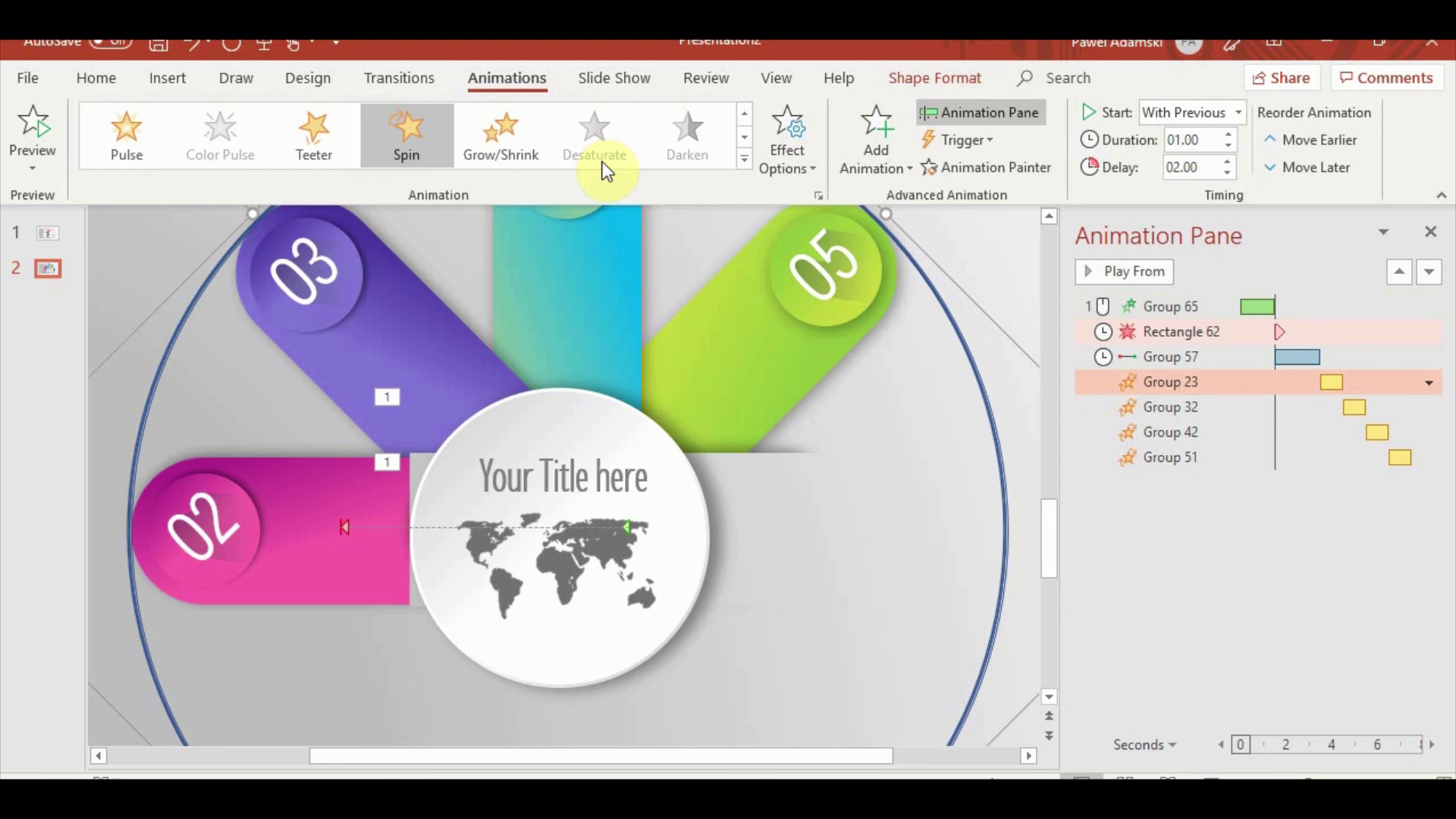
click(875, 137)
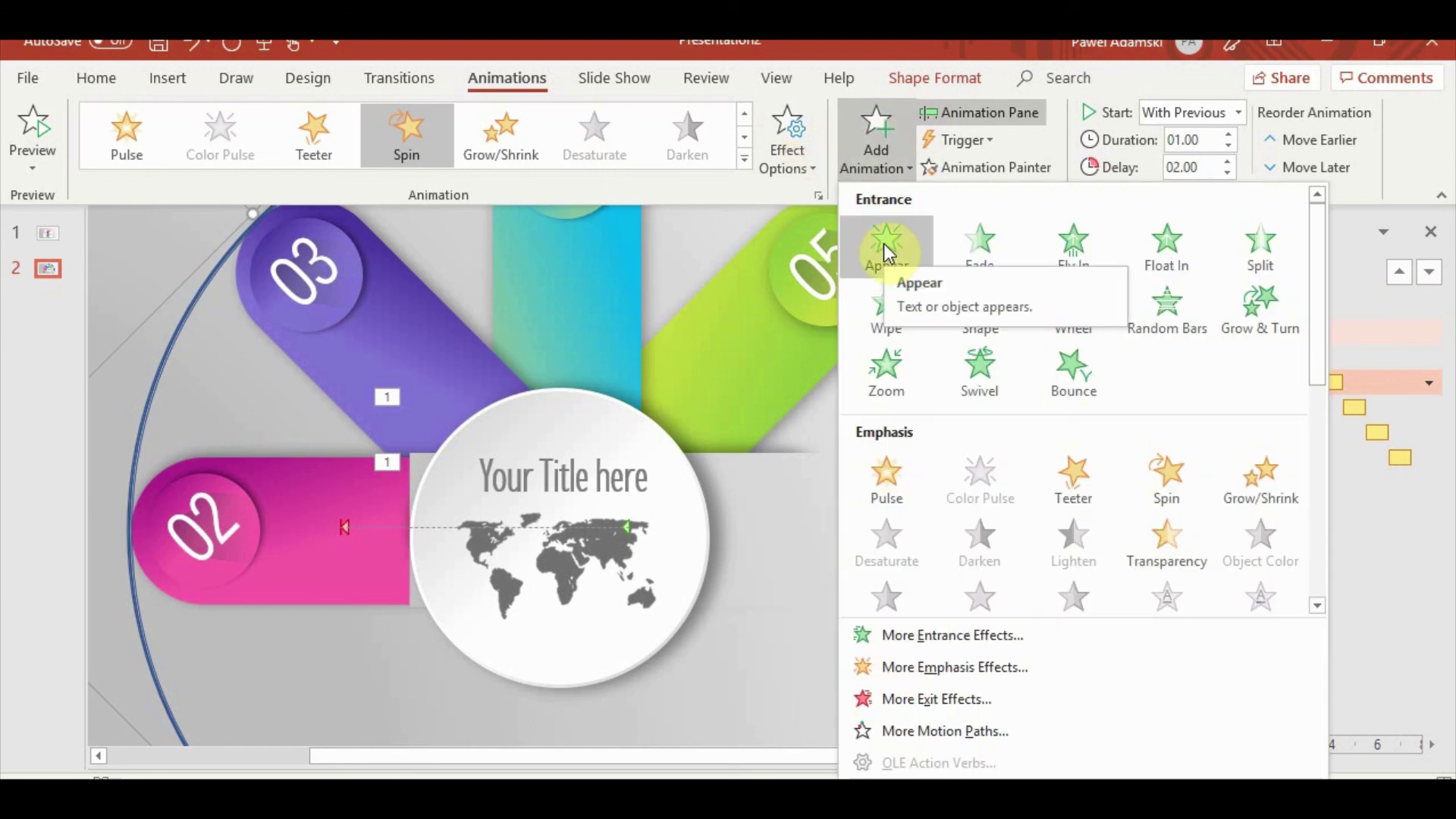
click(972, 248)
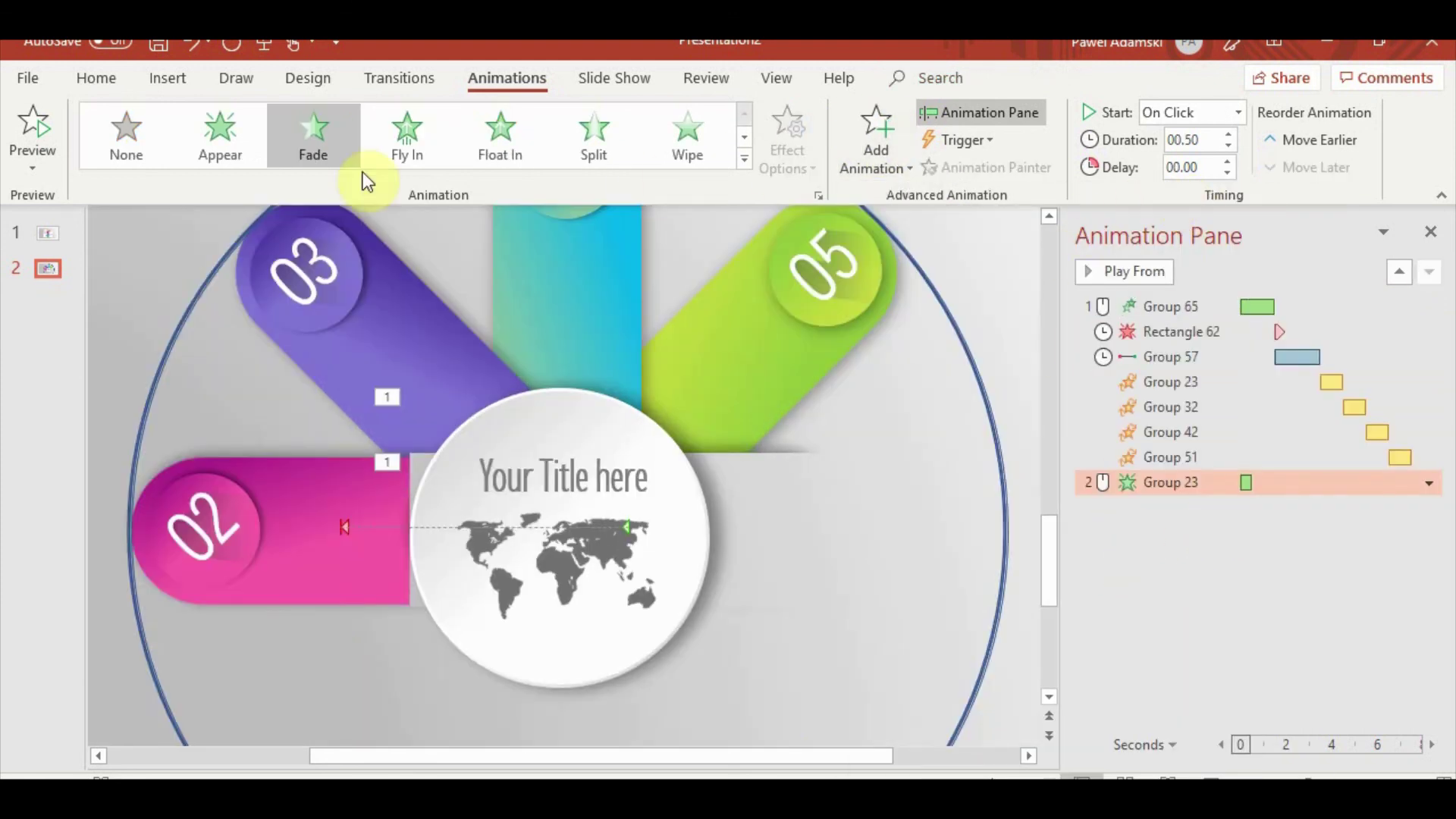
click(238, 139)
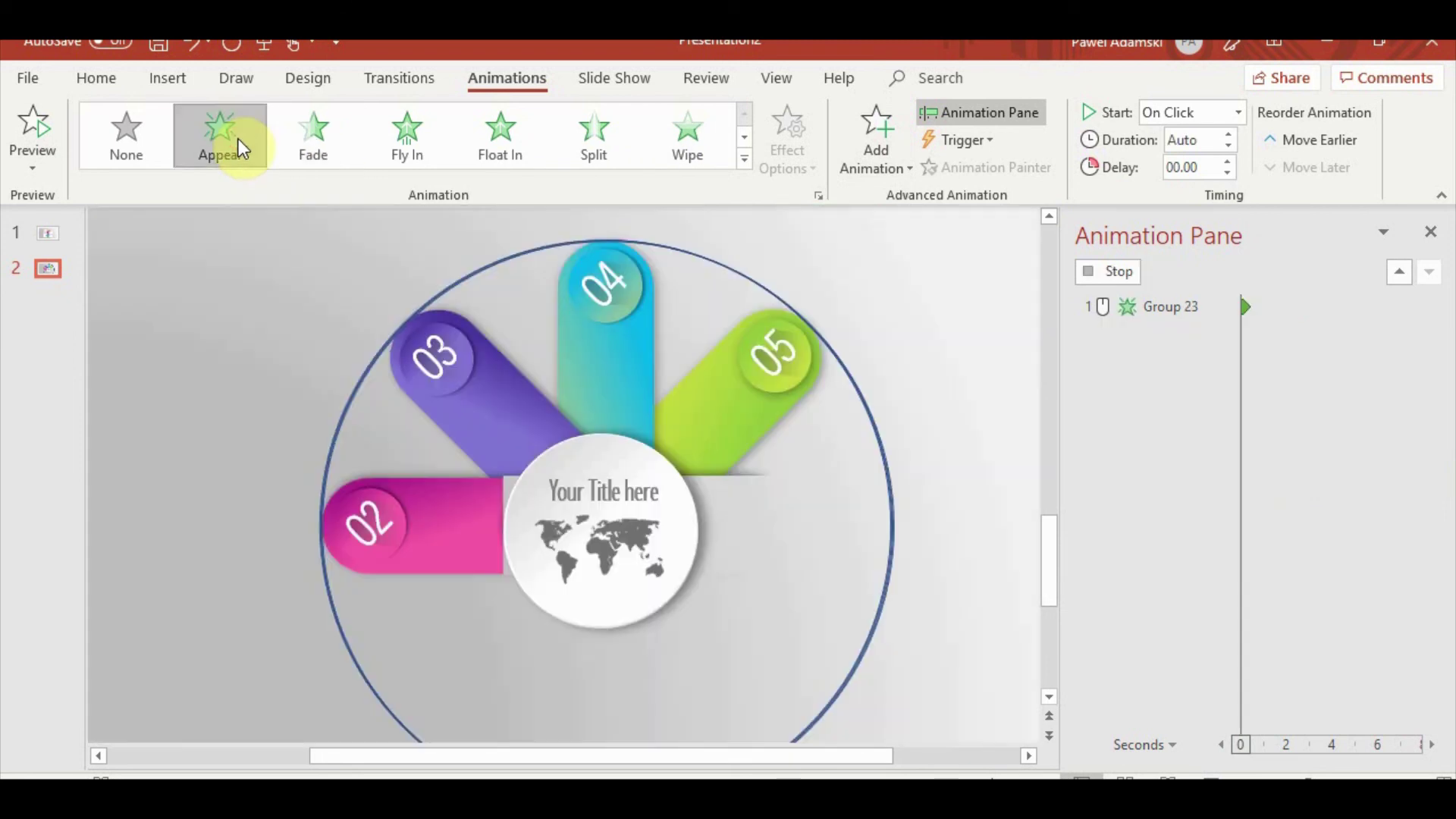
click(1163, 569)
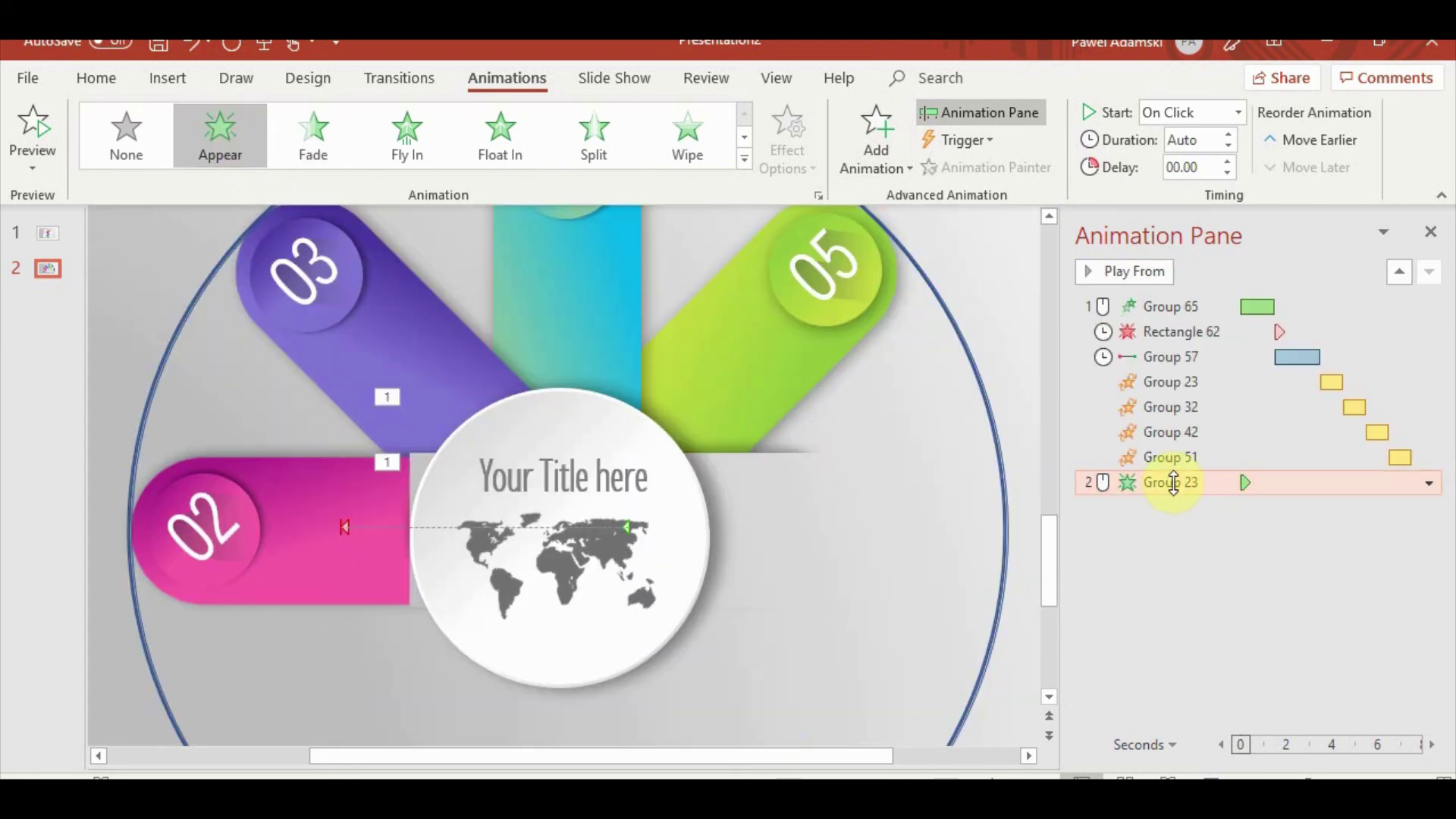
drag(1170, 482, 1174, 372)
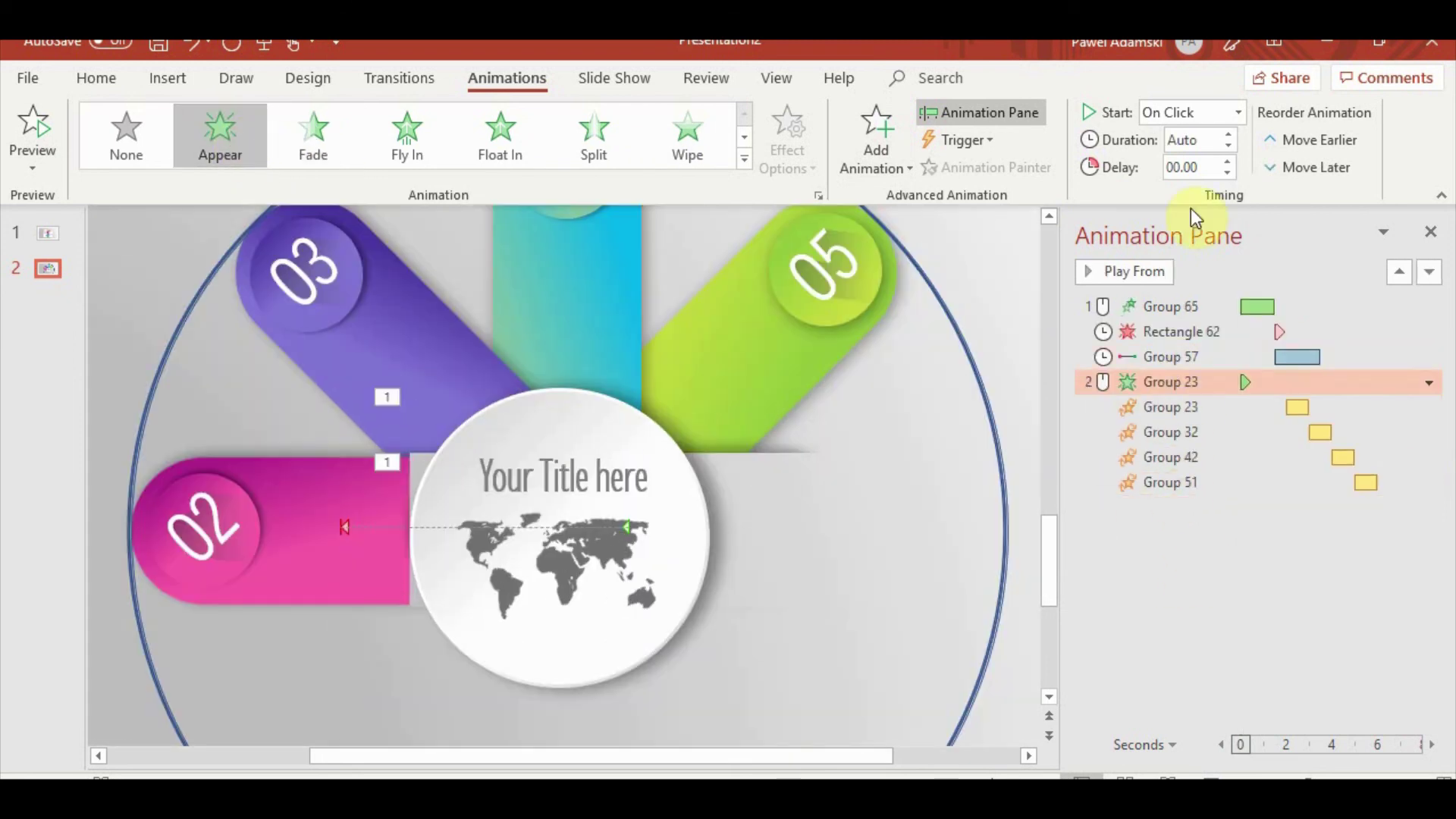
Set the Appear to start With Previous with a 02.00-second delay
click(1237, 115)
click(1210, 166)
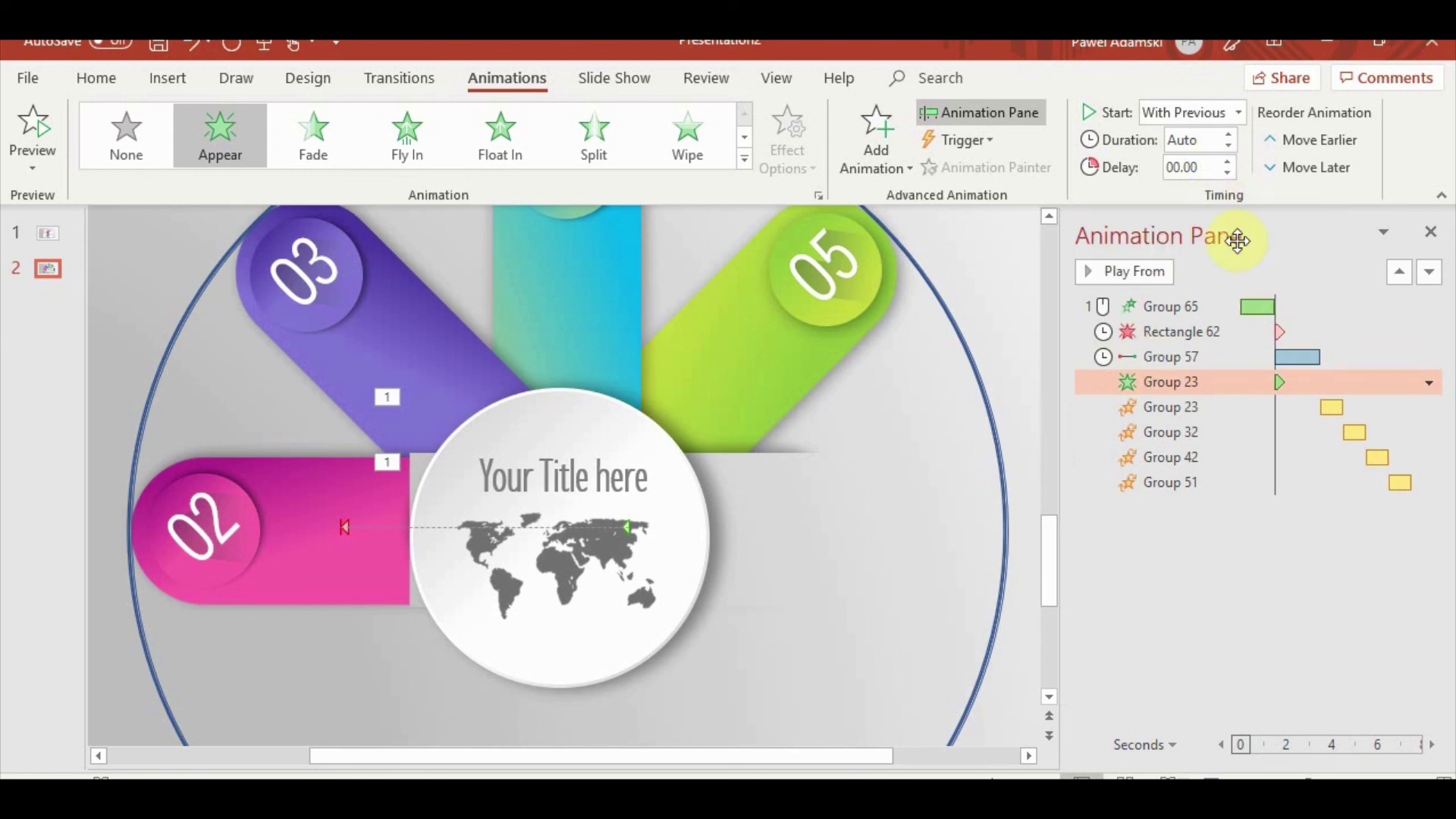
click(1229, 161)
click(1230, 161)
click(1231, 162)
click(1230, 161)
click(1229, 162)
click(1229, 161)
click(1229, 161)
click(1230, 161)
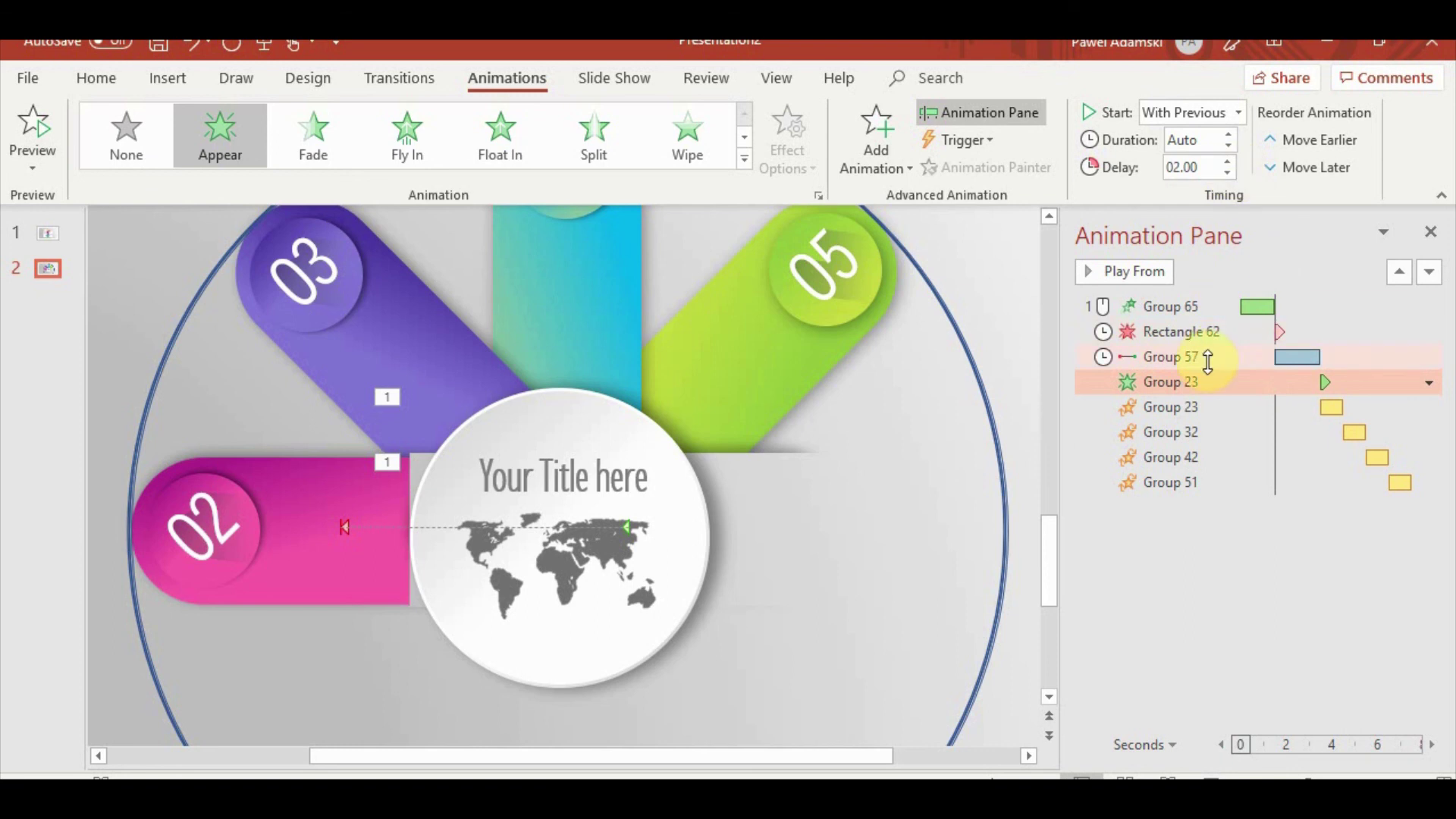
Run the slide as a slide show and return to editing
click(1144, 307)
click(1206, 777)
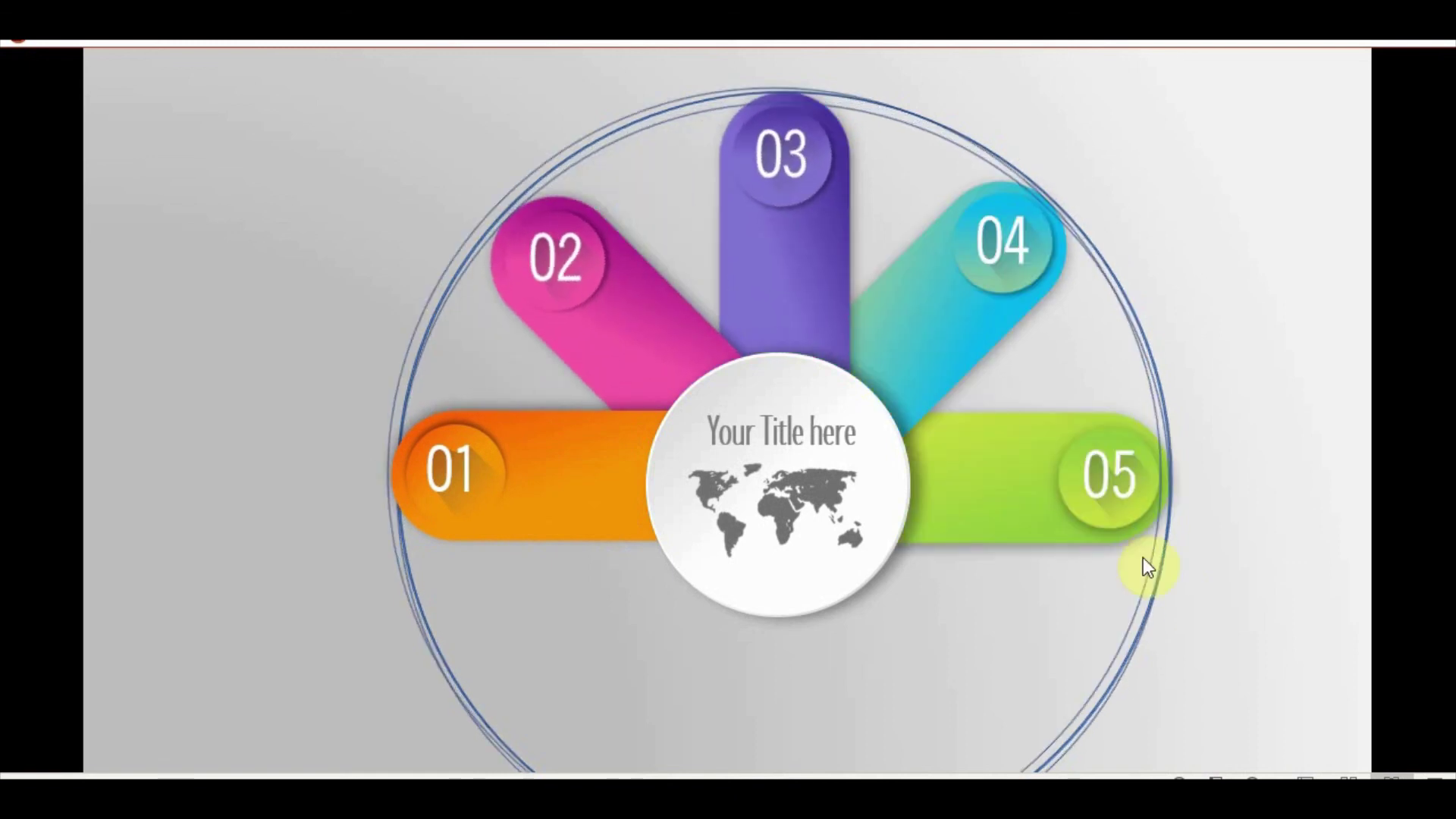
click(1213, 519)
click(1216, 523)
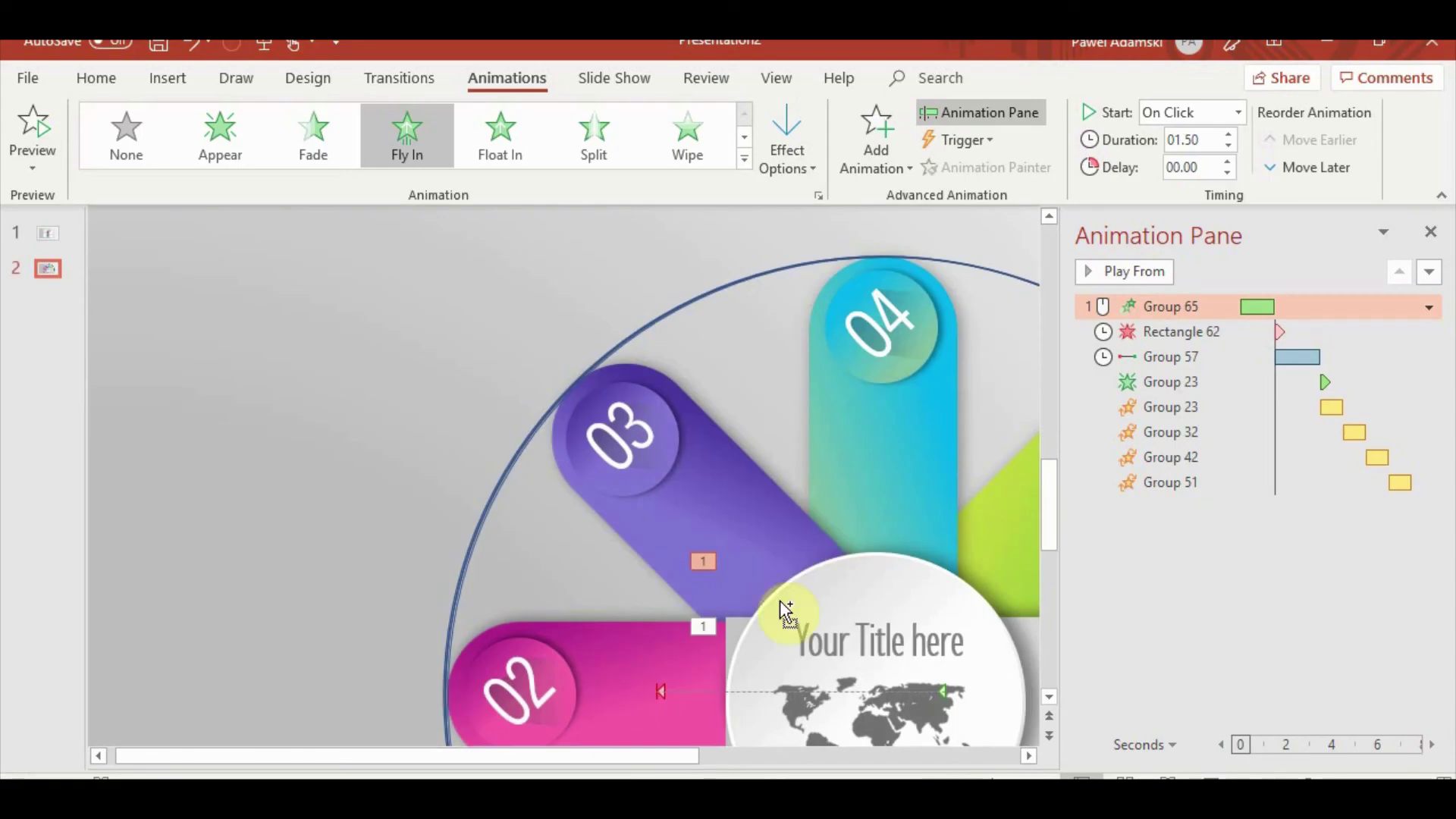
Set No Outline on the large guide shape behind the pink 02 tab
scroll(569, 682, down, 1)
click(538, 671)
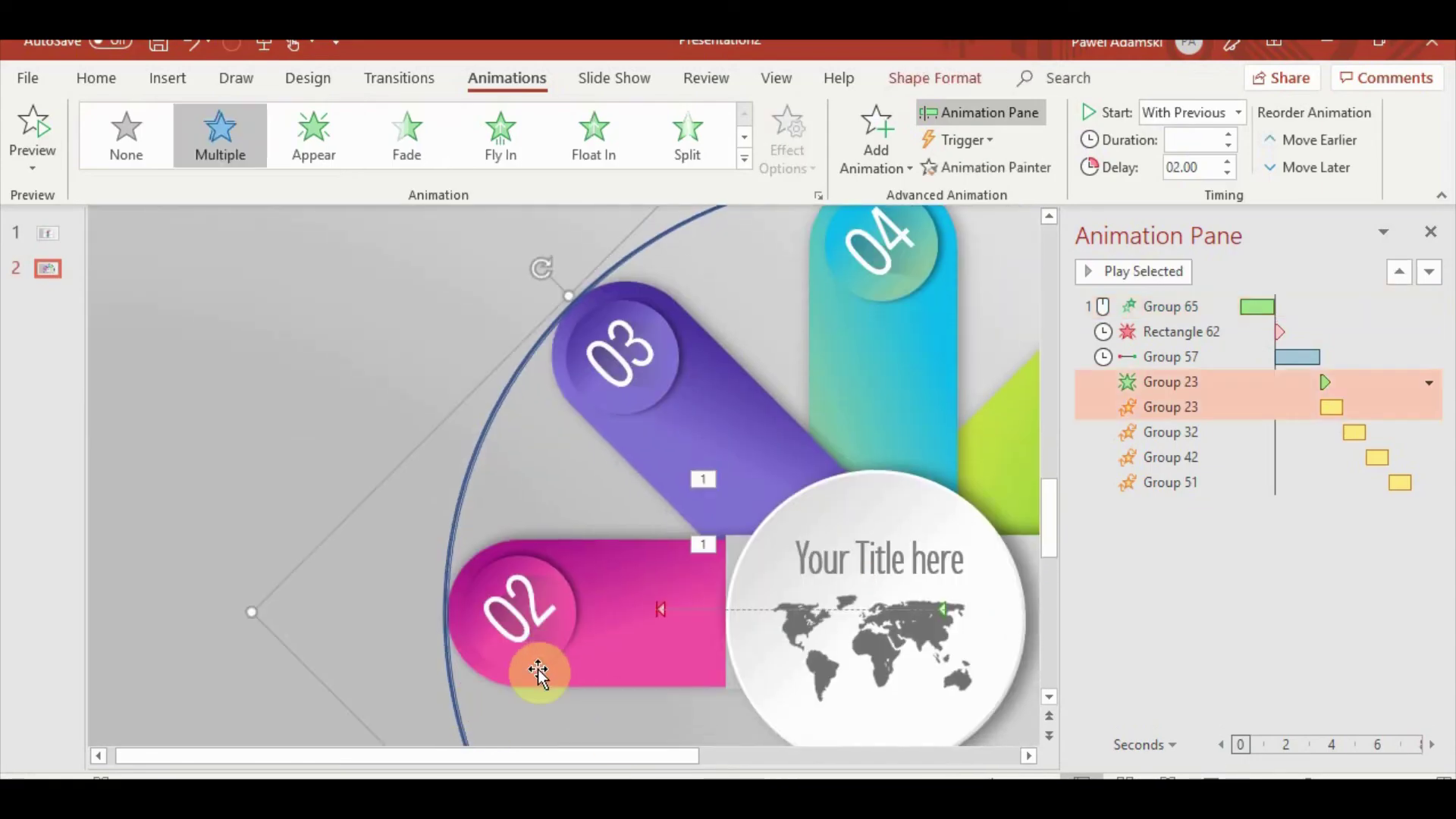
click(458, 696)
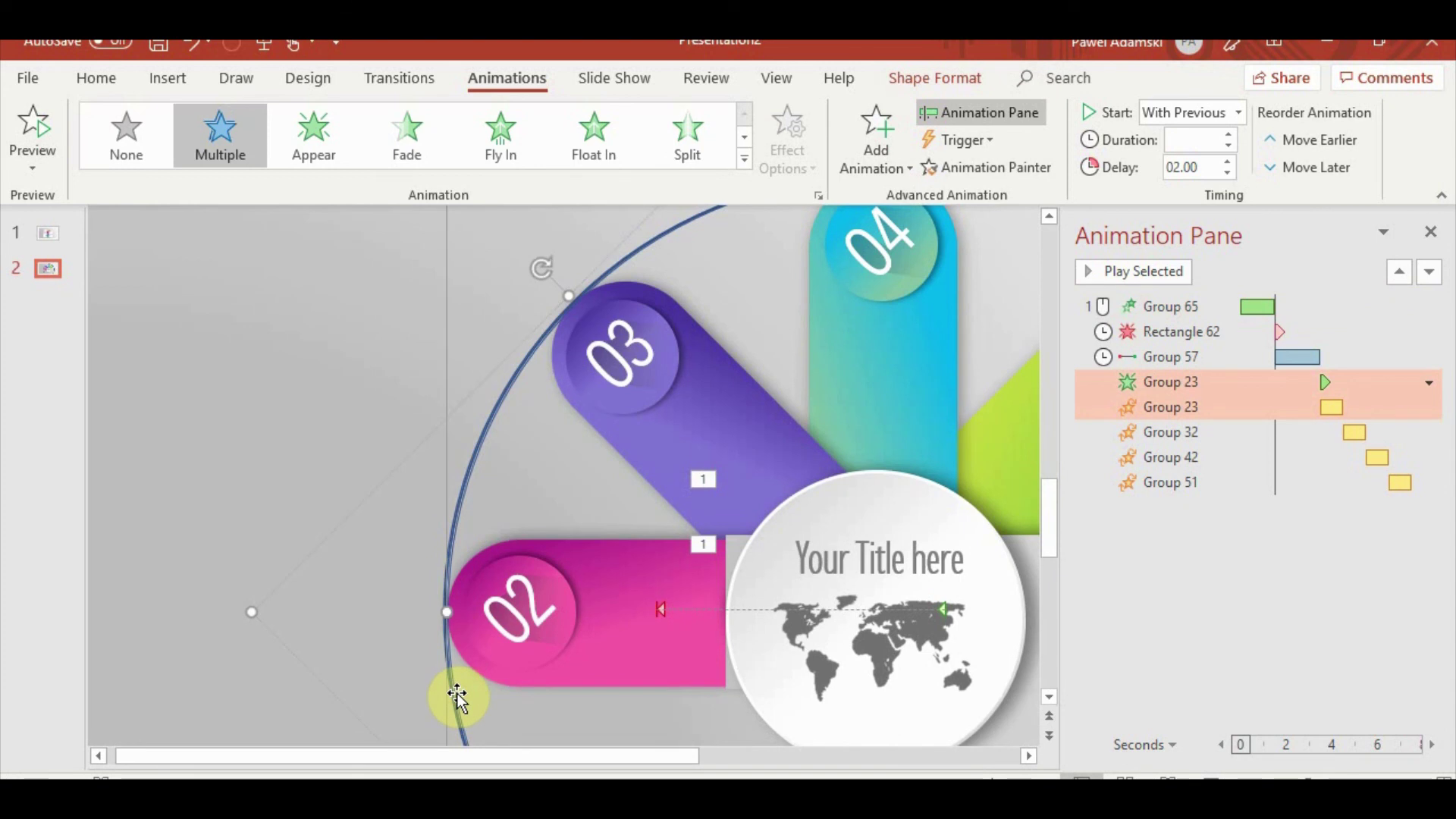
click(935, 78)
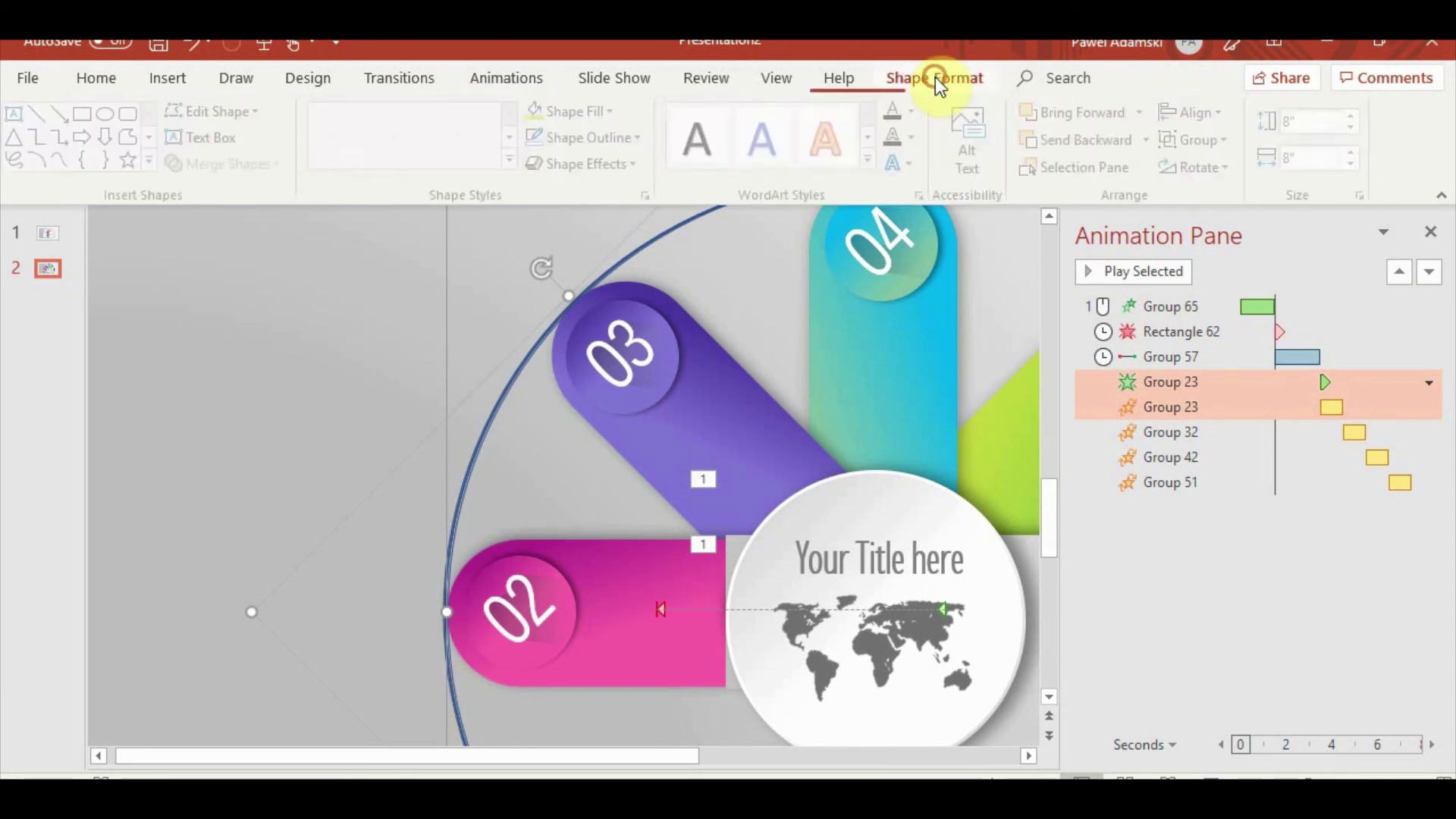
click(646, 138)
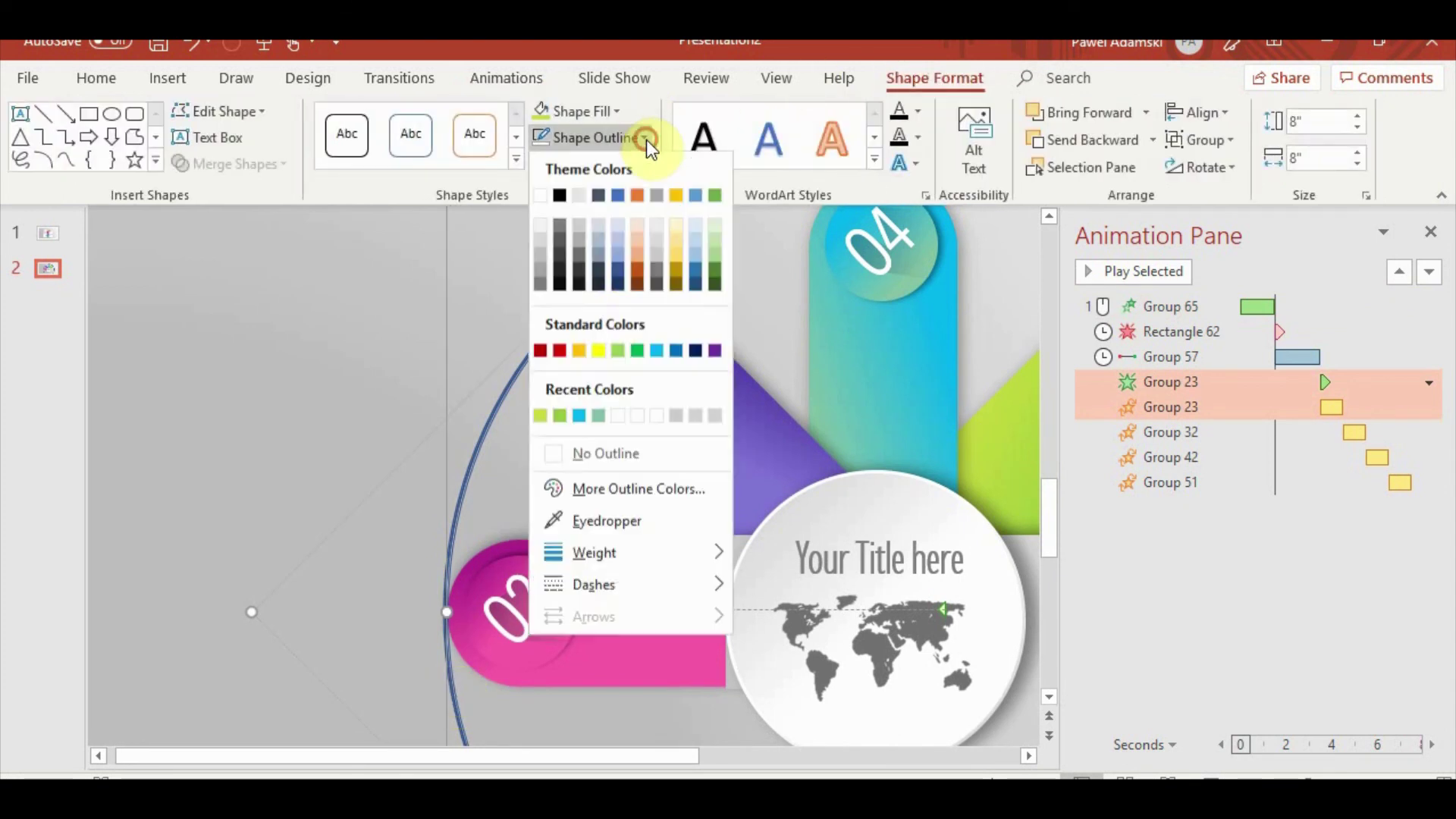
click(617, 455)
ctrl+scroll(758, 531, down, 2)
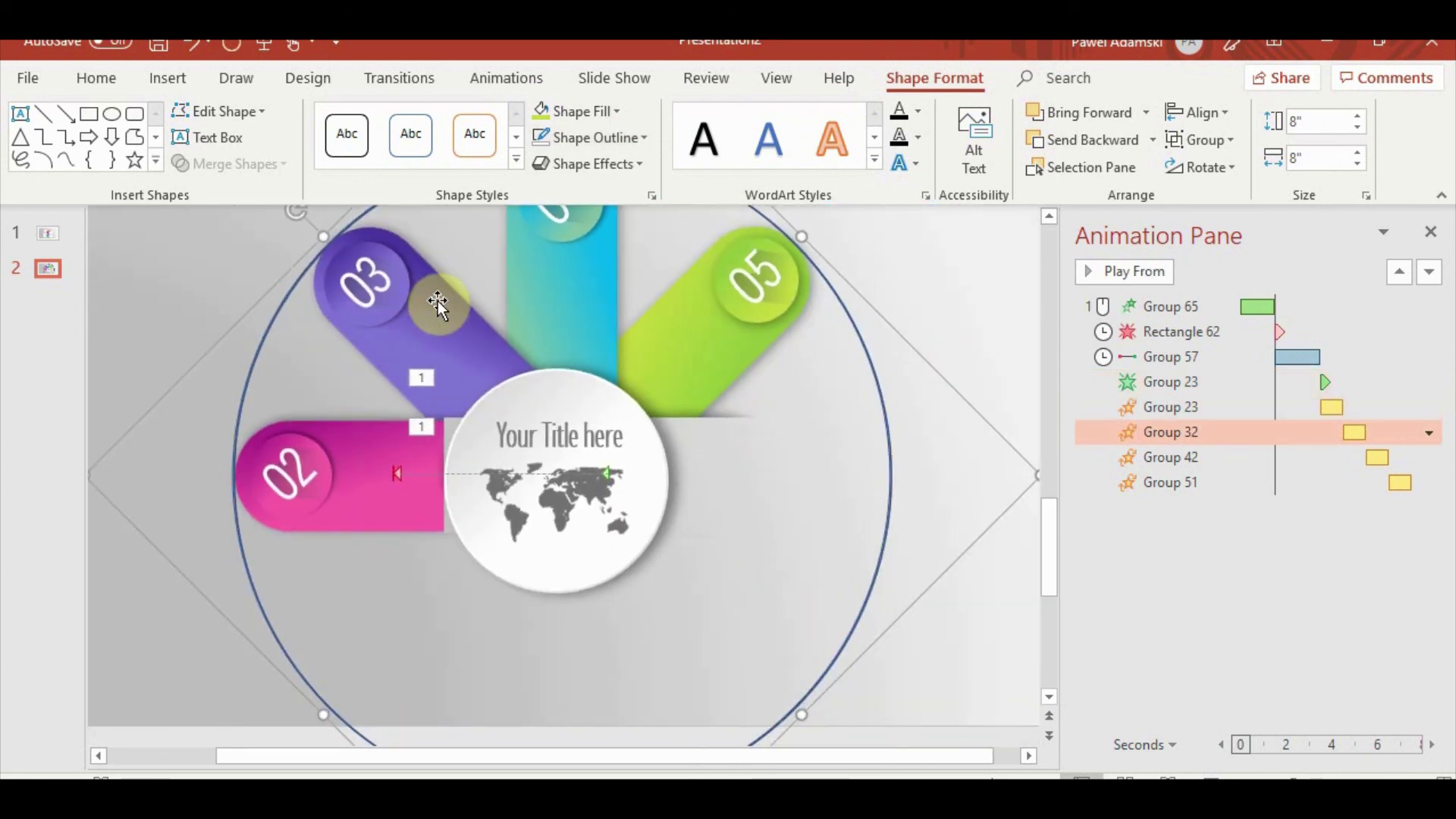
Add a With Previous Appear to the purple 03 group, below Group 23, with a 3-second delay
click(506, 78)
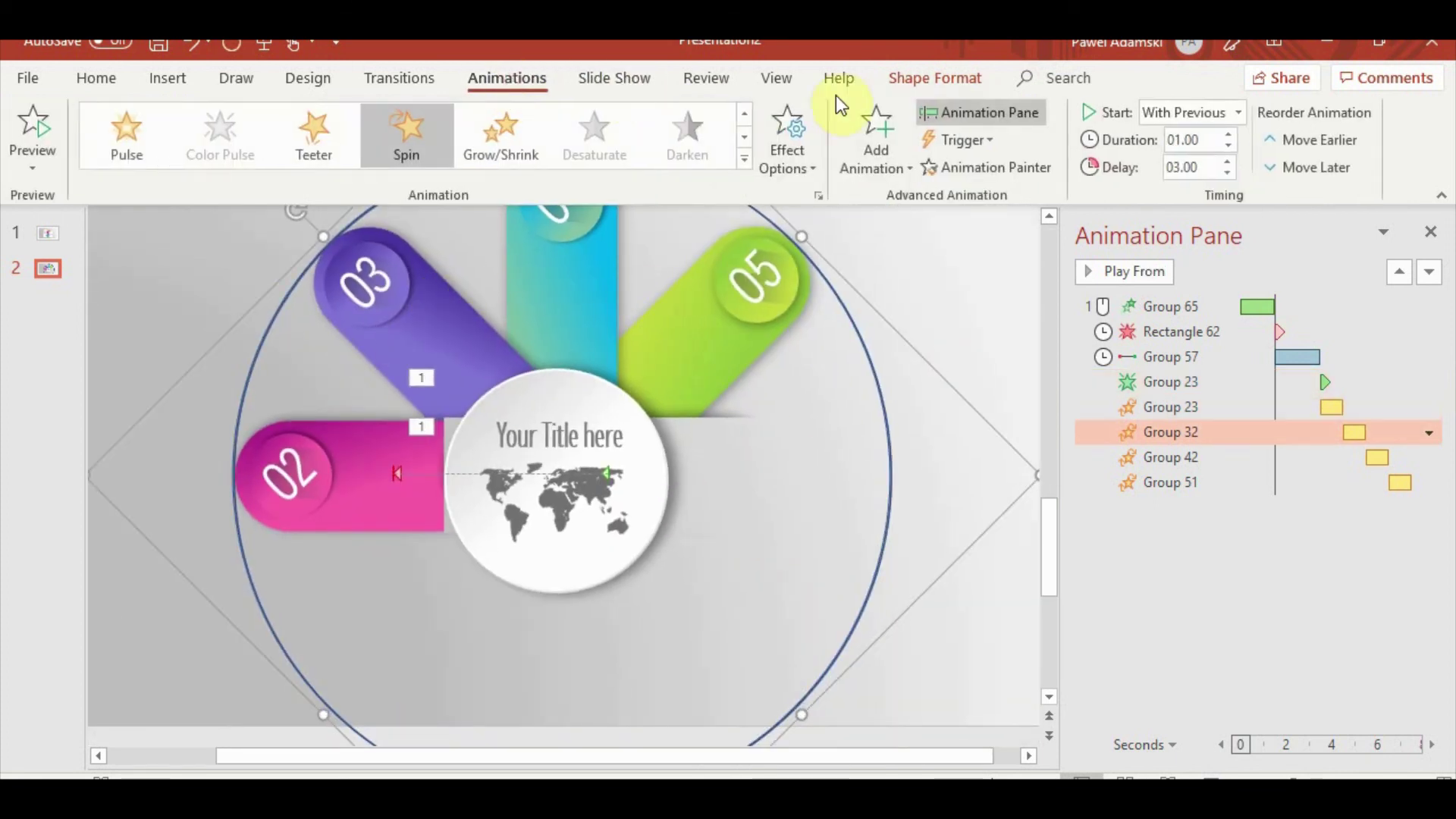
click(862, 123)
click(891, 237)
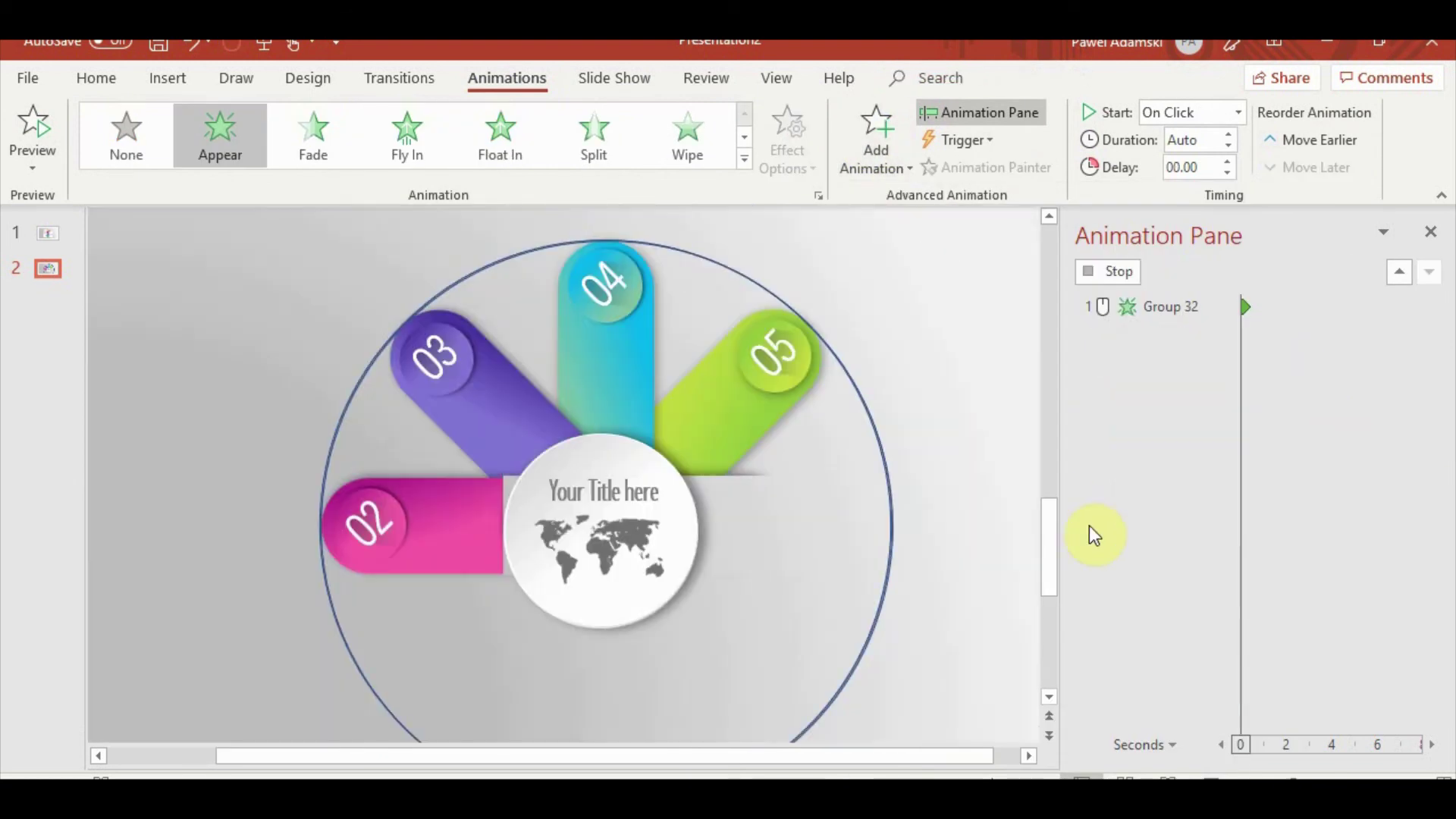
right_click(1143, 508)
click(1270, 561)
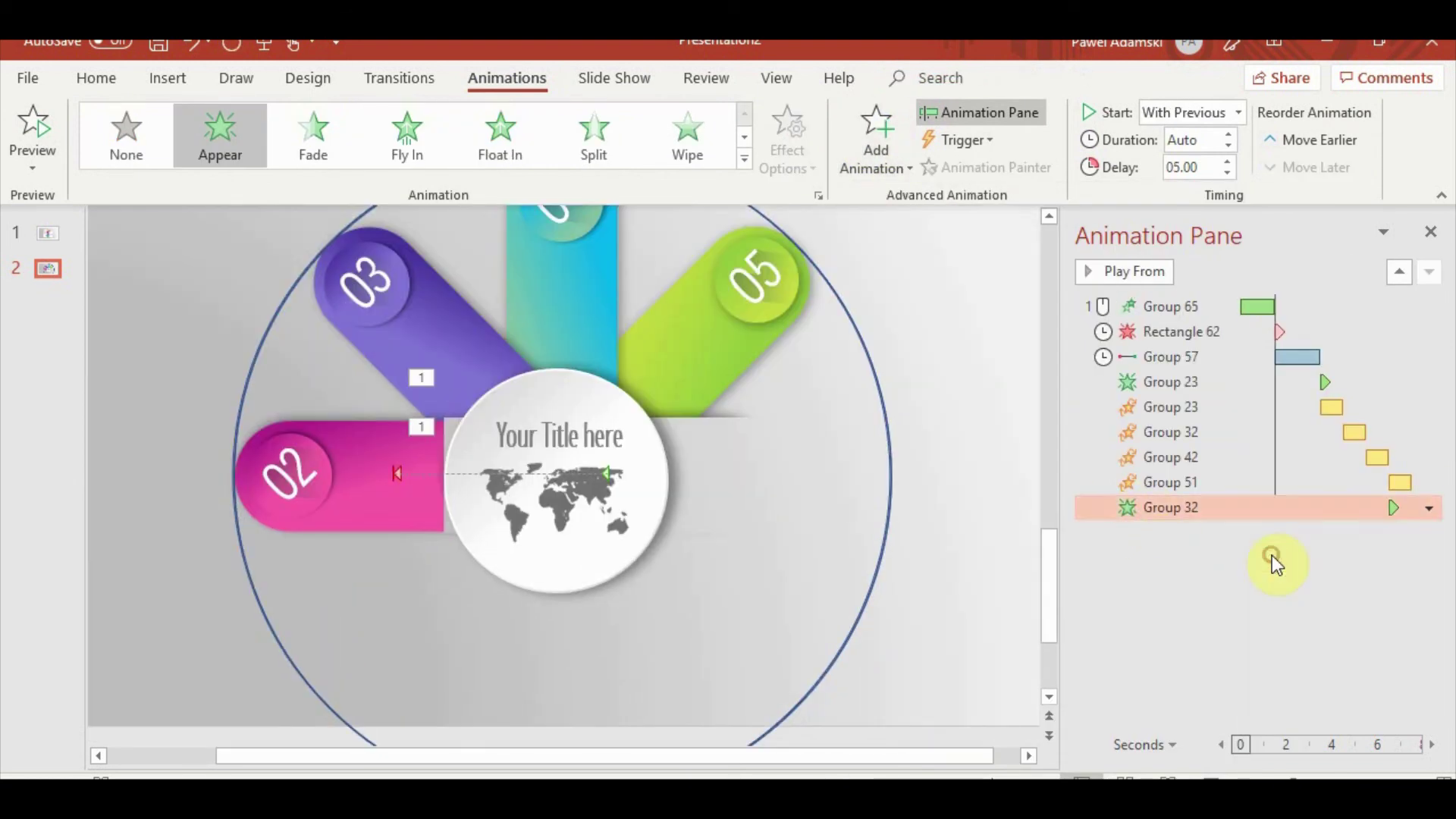
drag(1177, 508, 1177, 432)
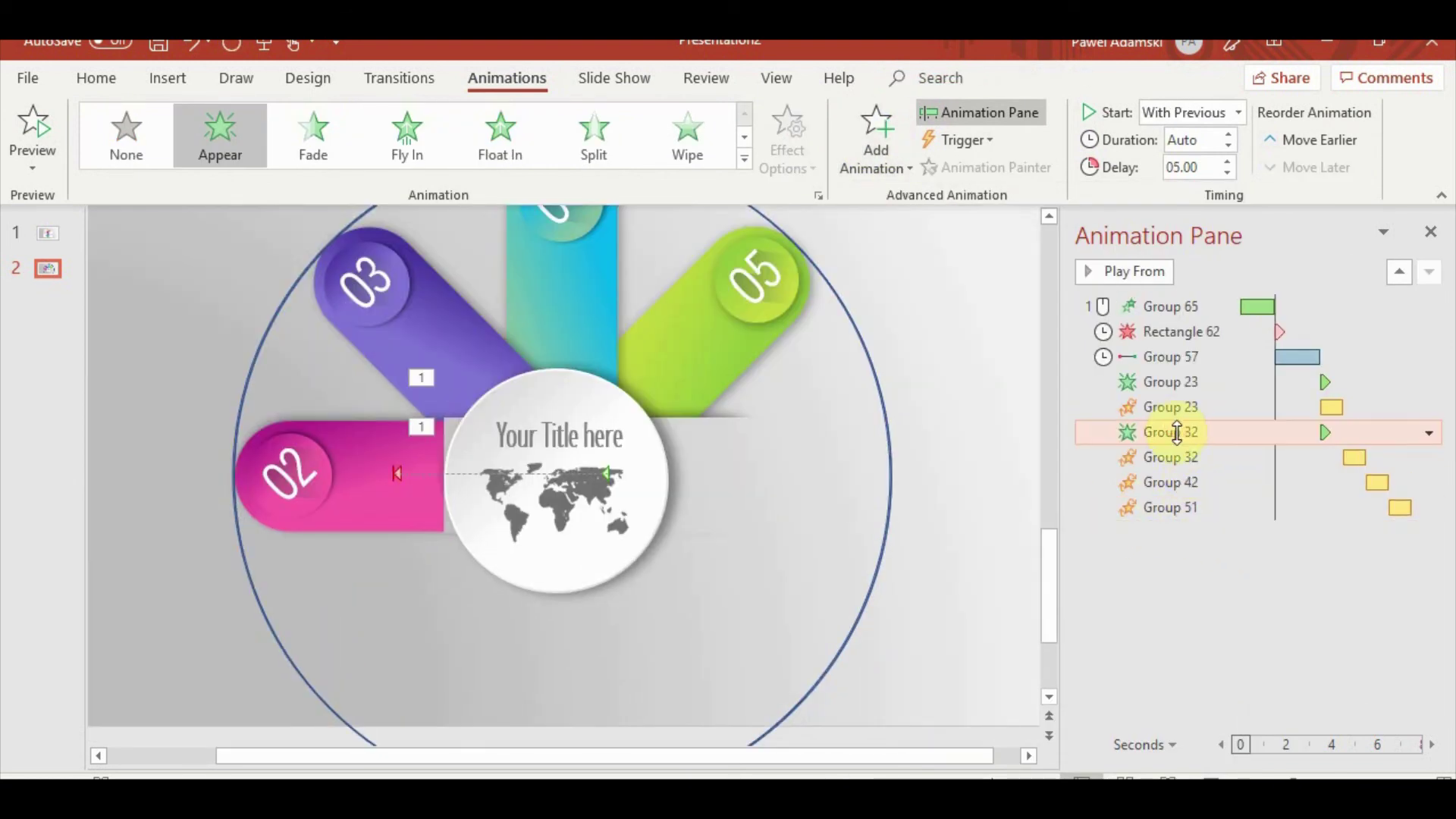
click(1227, 161)
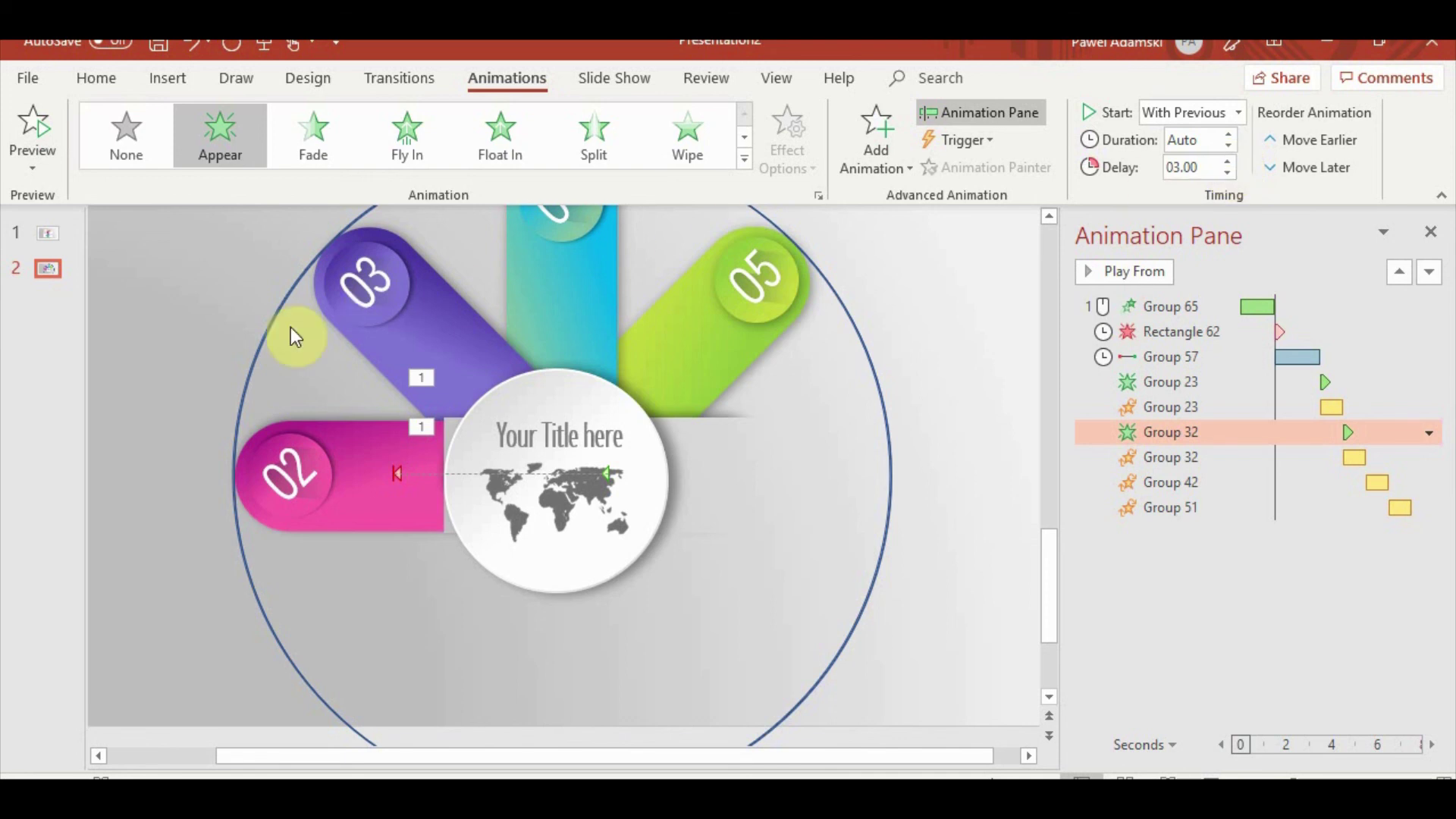
Select Group 42 on the slide so it can be animated next
click(251, 592)
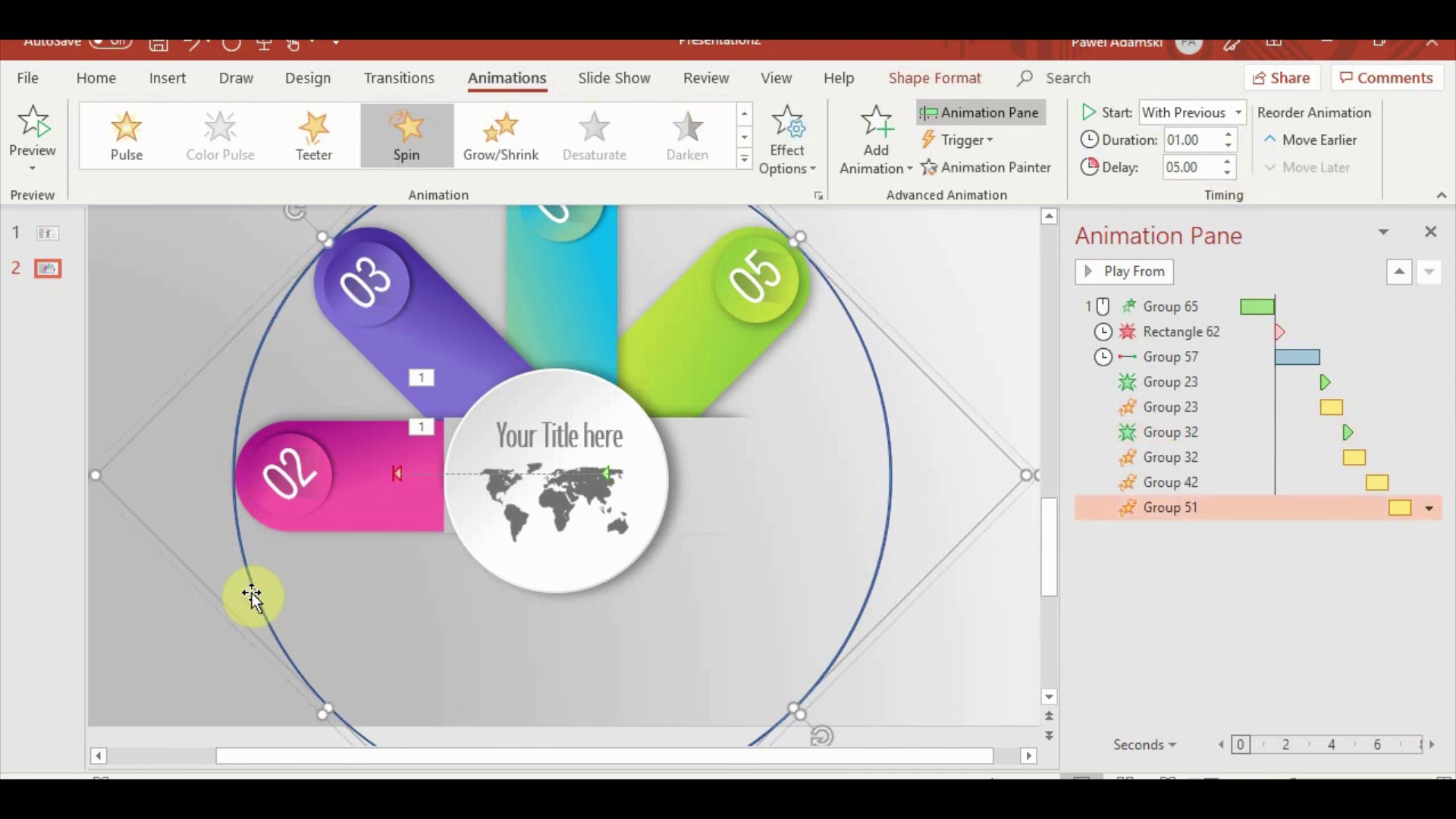
click(954, 70)
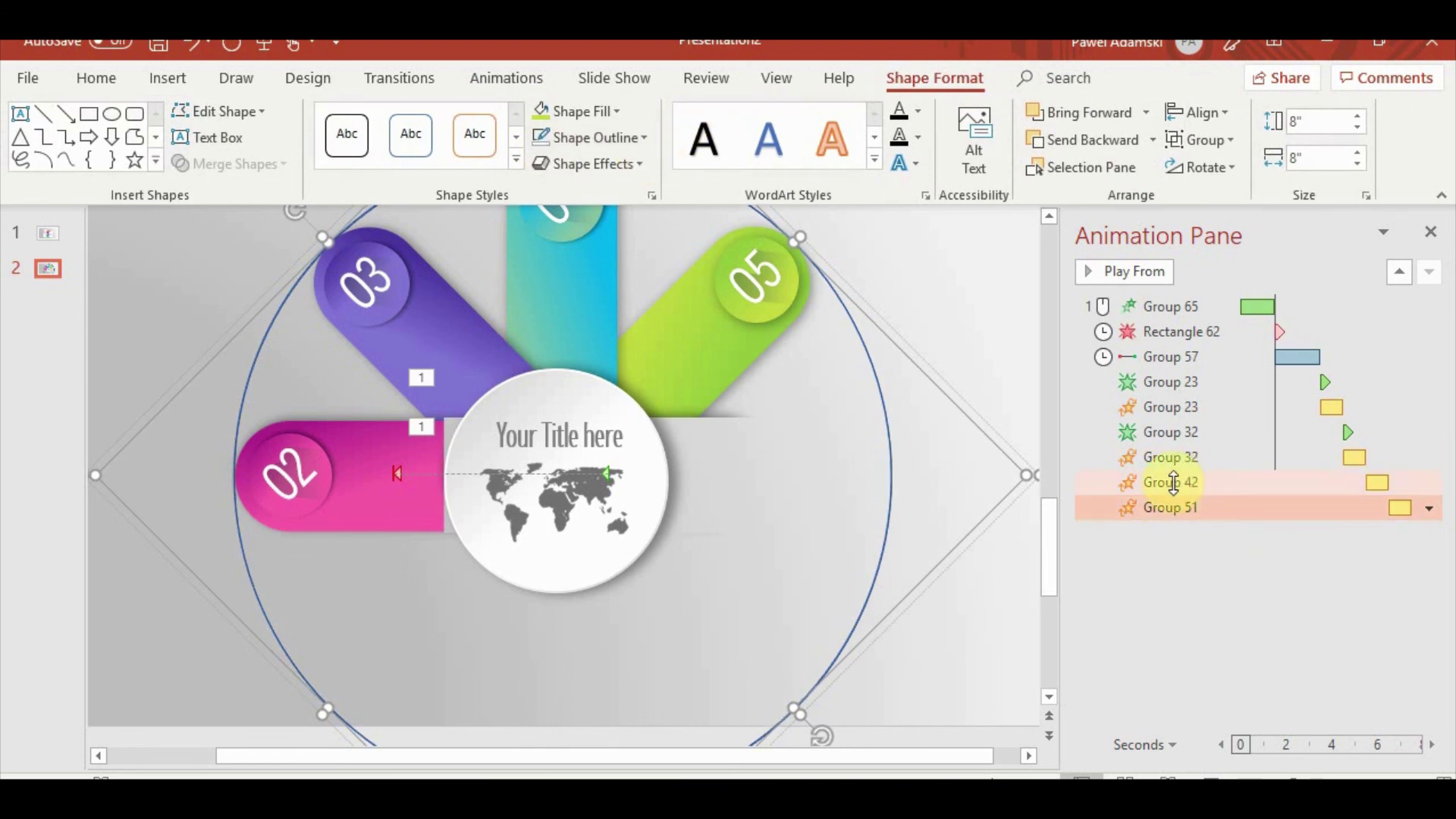
click(569, 303)
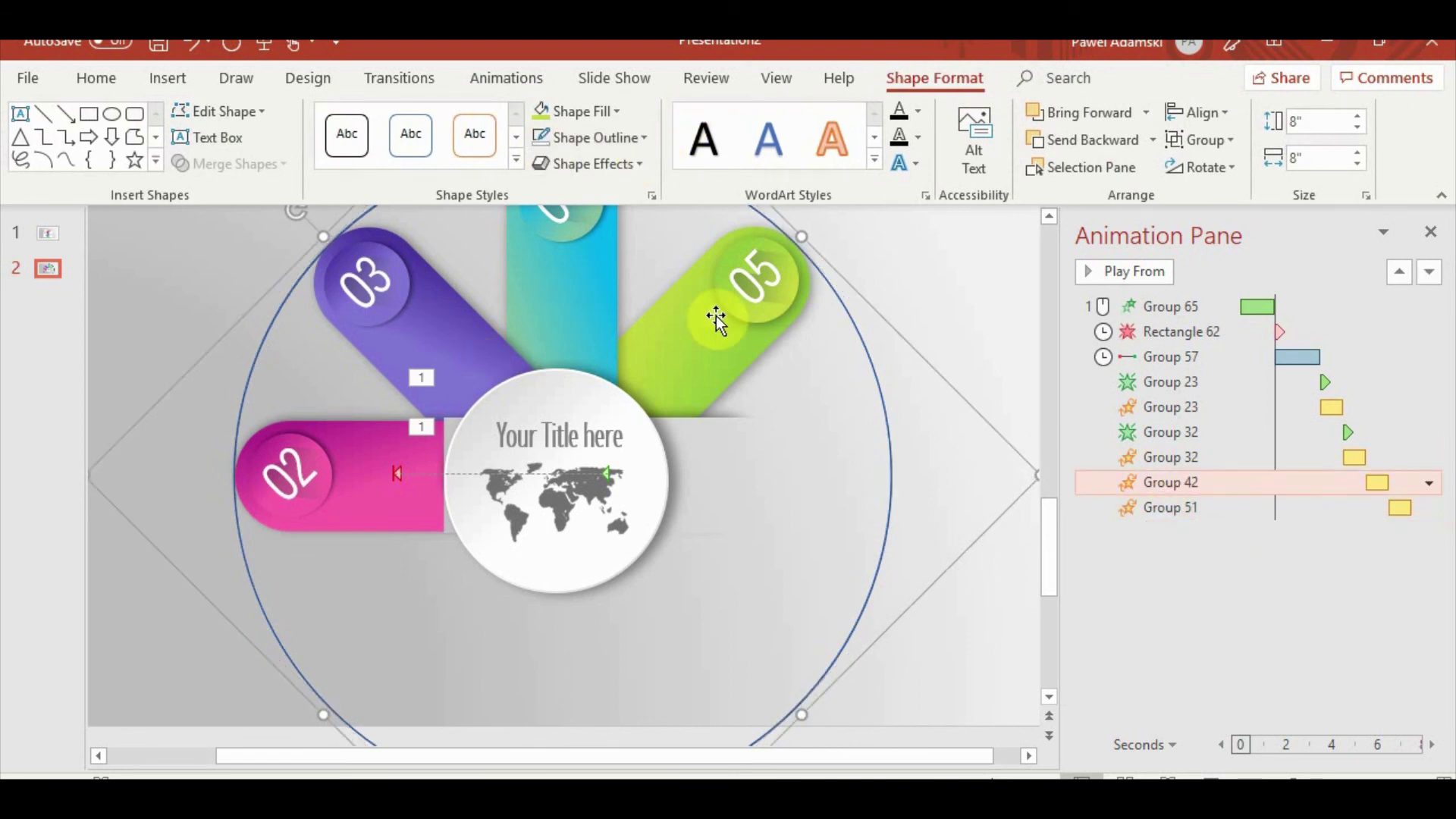
click(546, 76)
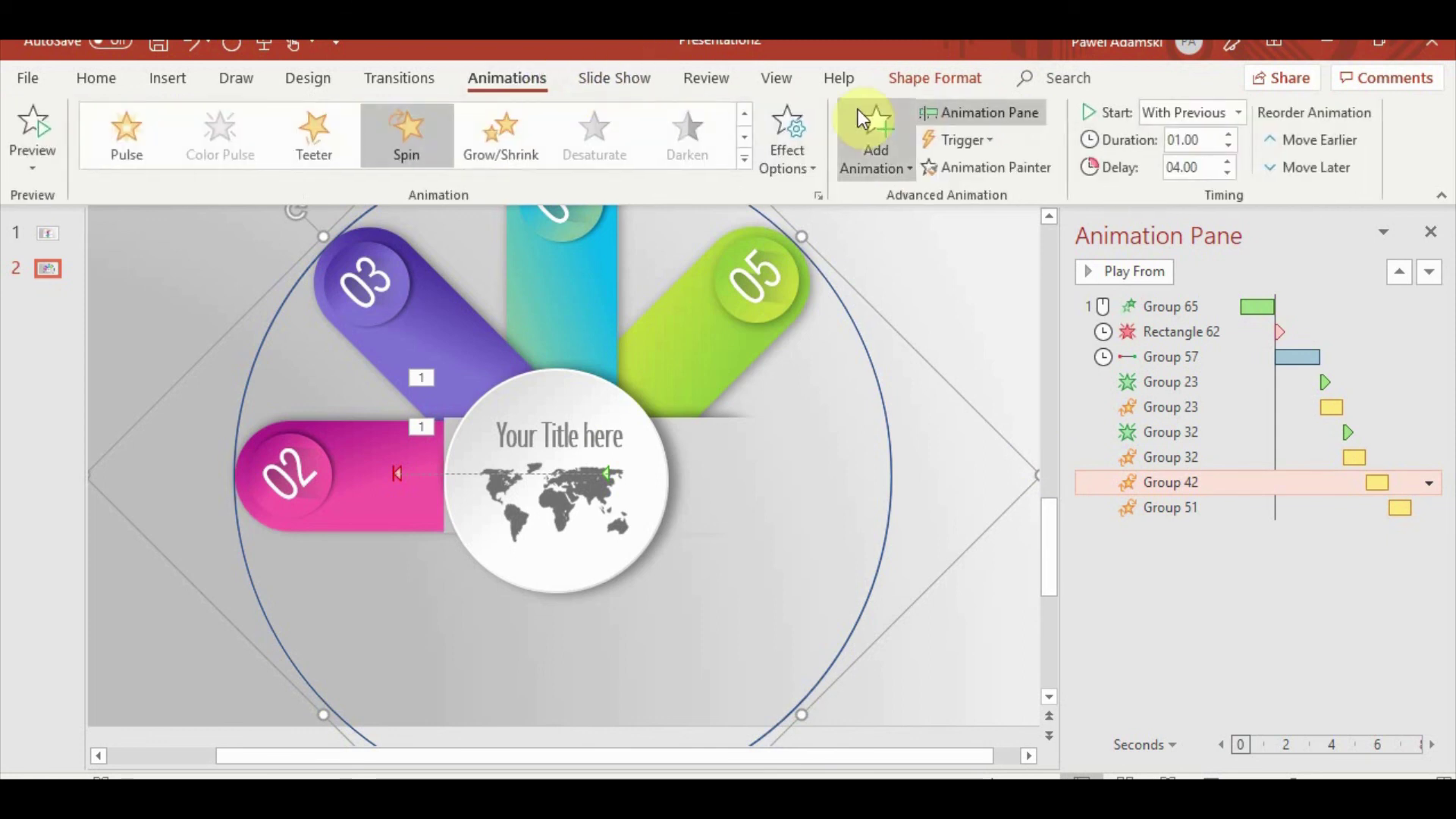
Add a With Previous Appear to Group 42 after the Group 32 effects, delayed 4 seconds
click(877, 127)
click(887, 241)
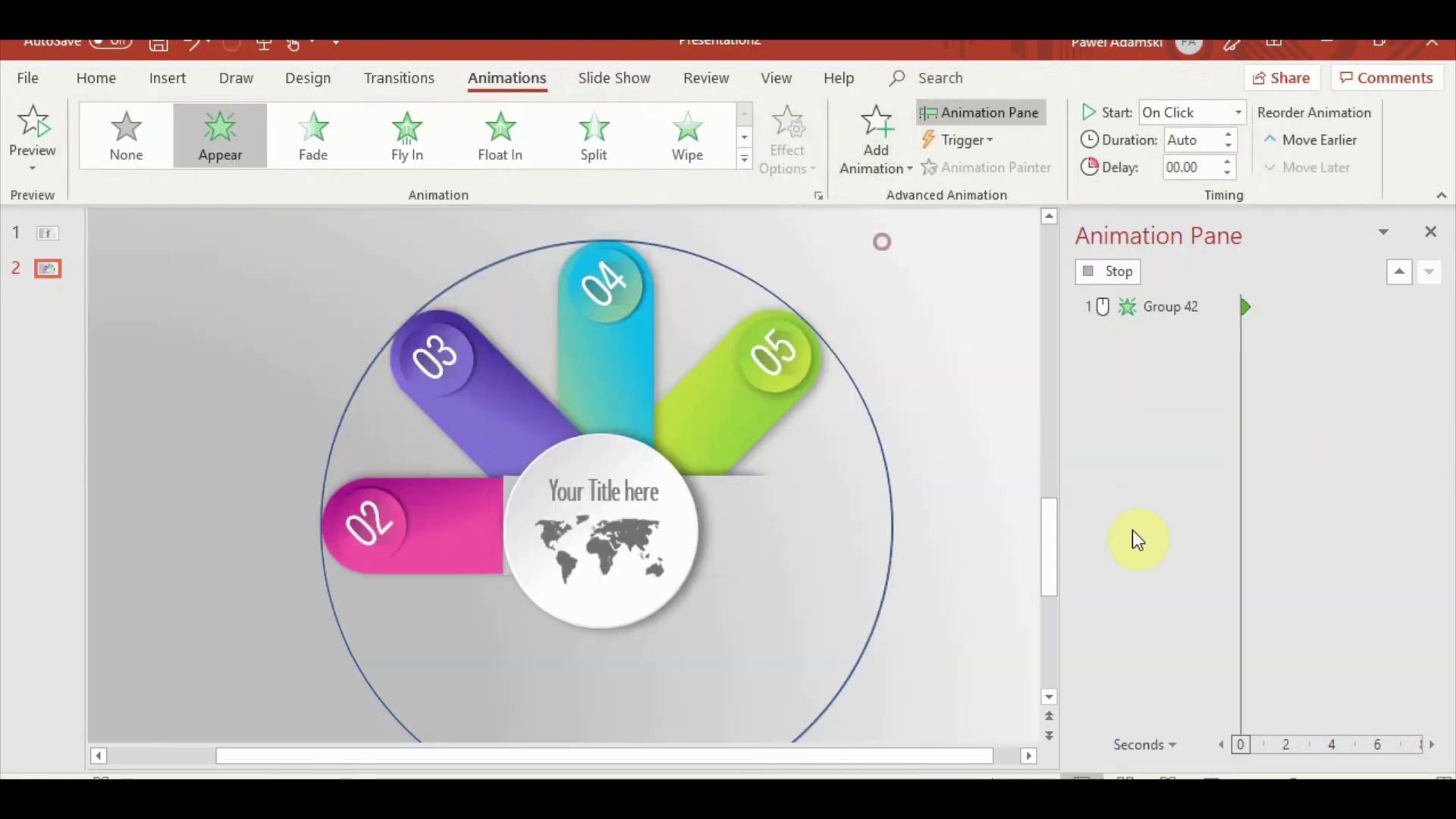
right_click(1229, 540)
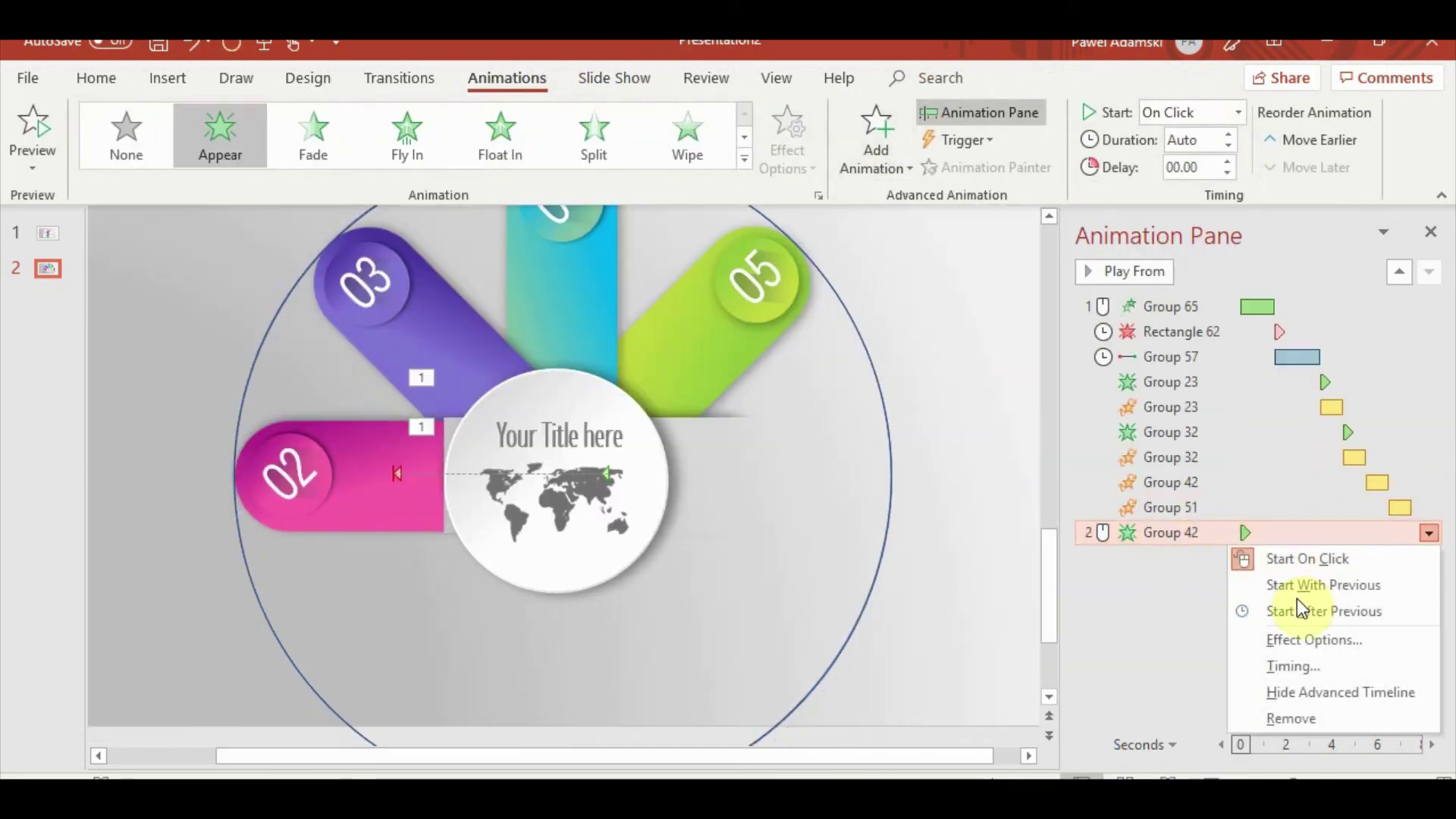
click(1344, 589)
drag(1190, 532, 1185, 477)
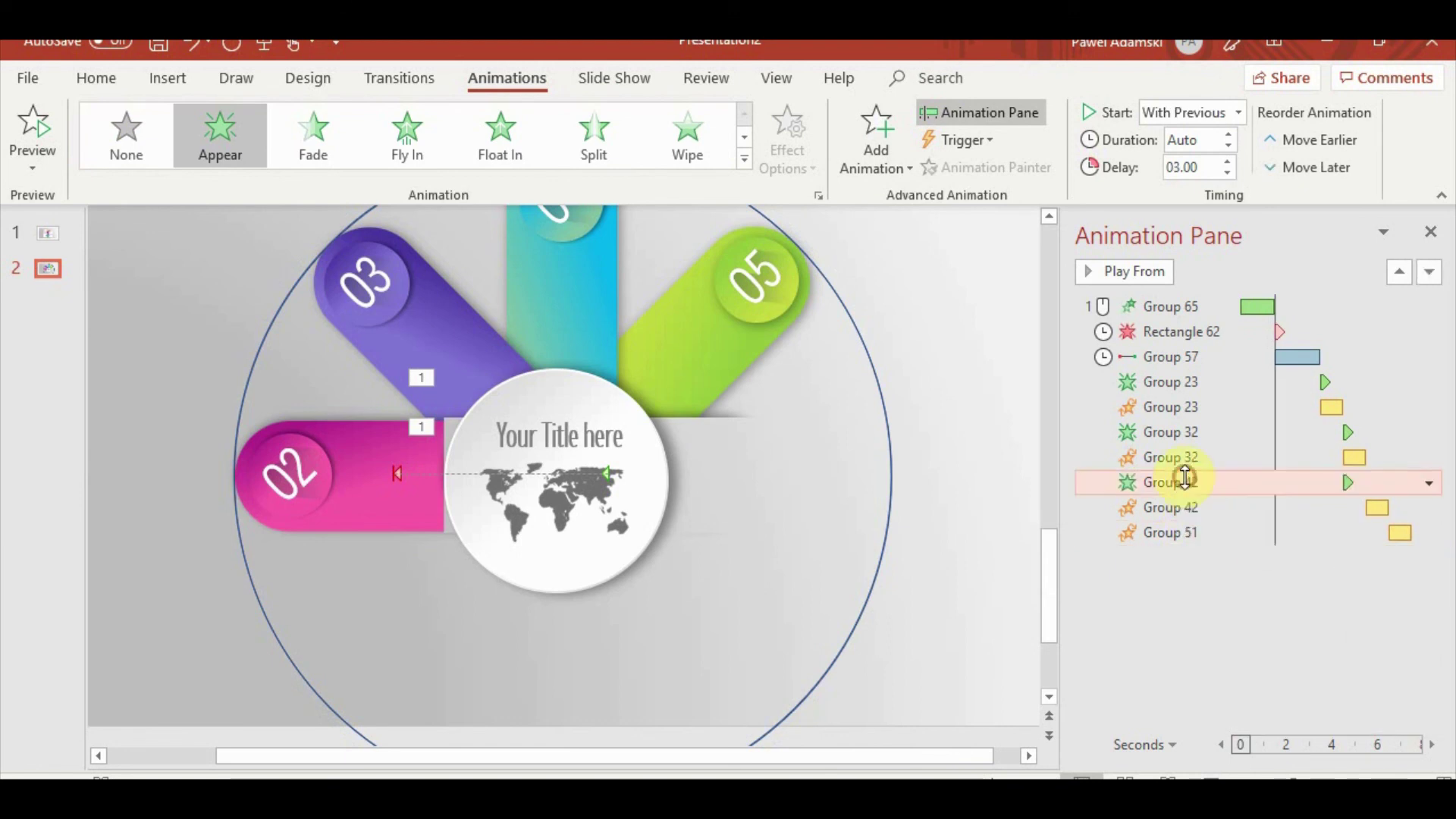
click(1229, 163)
click(1228, 162)
click(1228, 163)
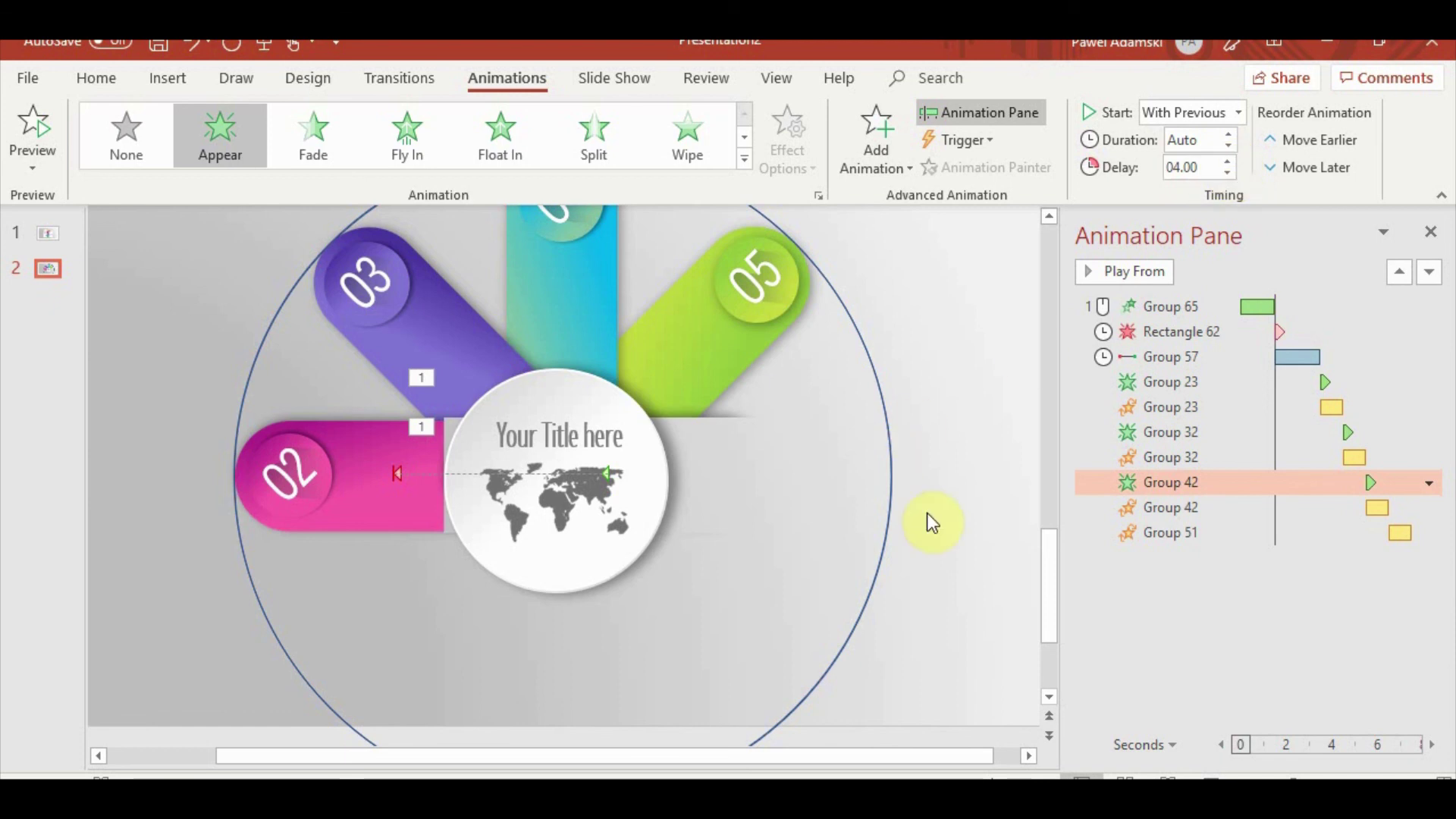
Select Group 51 on the slide so it can be animated next
click(249, 390)
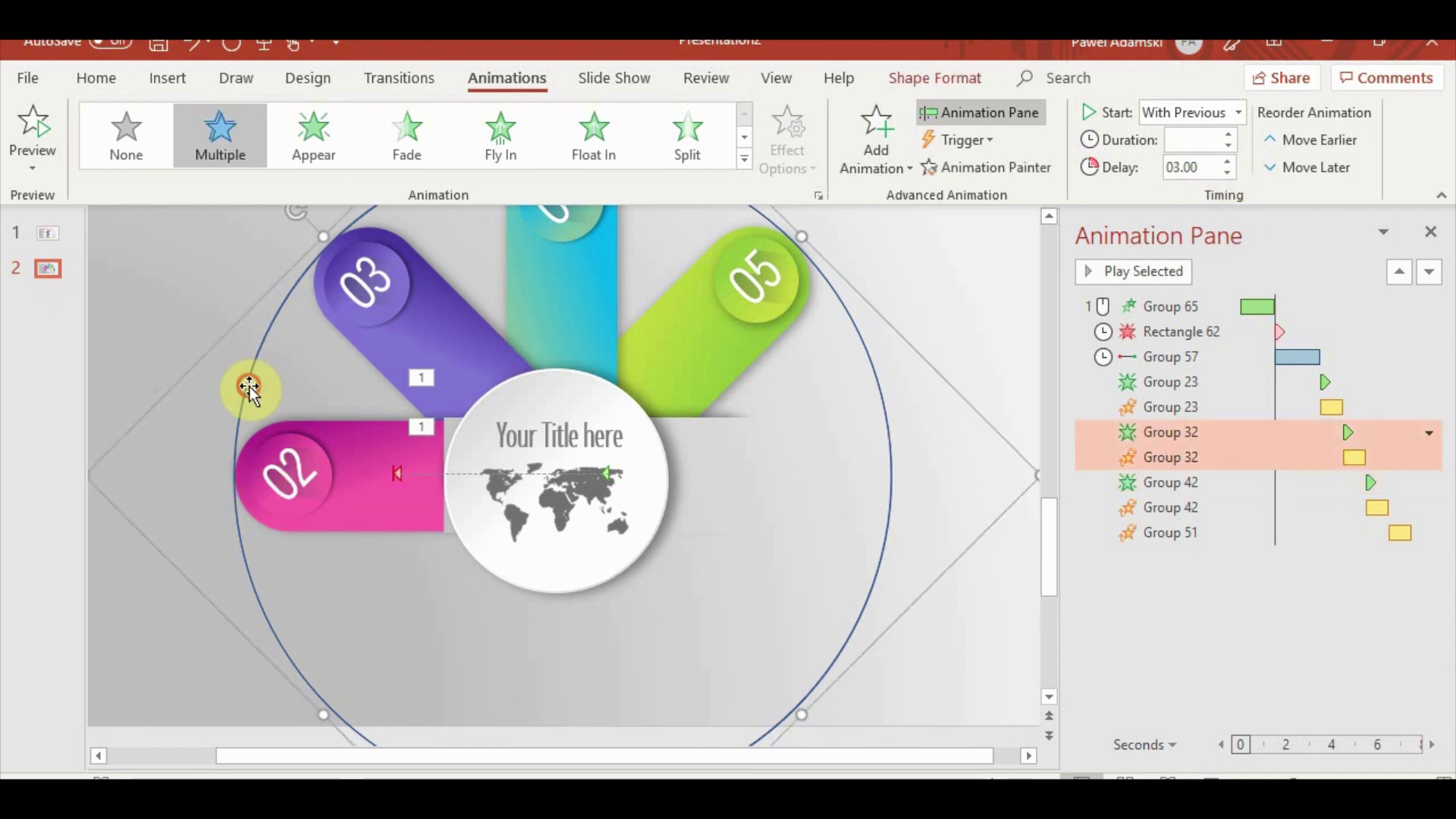
click(978, 75)
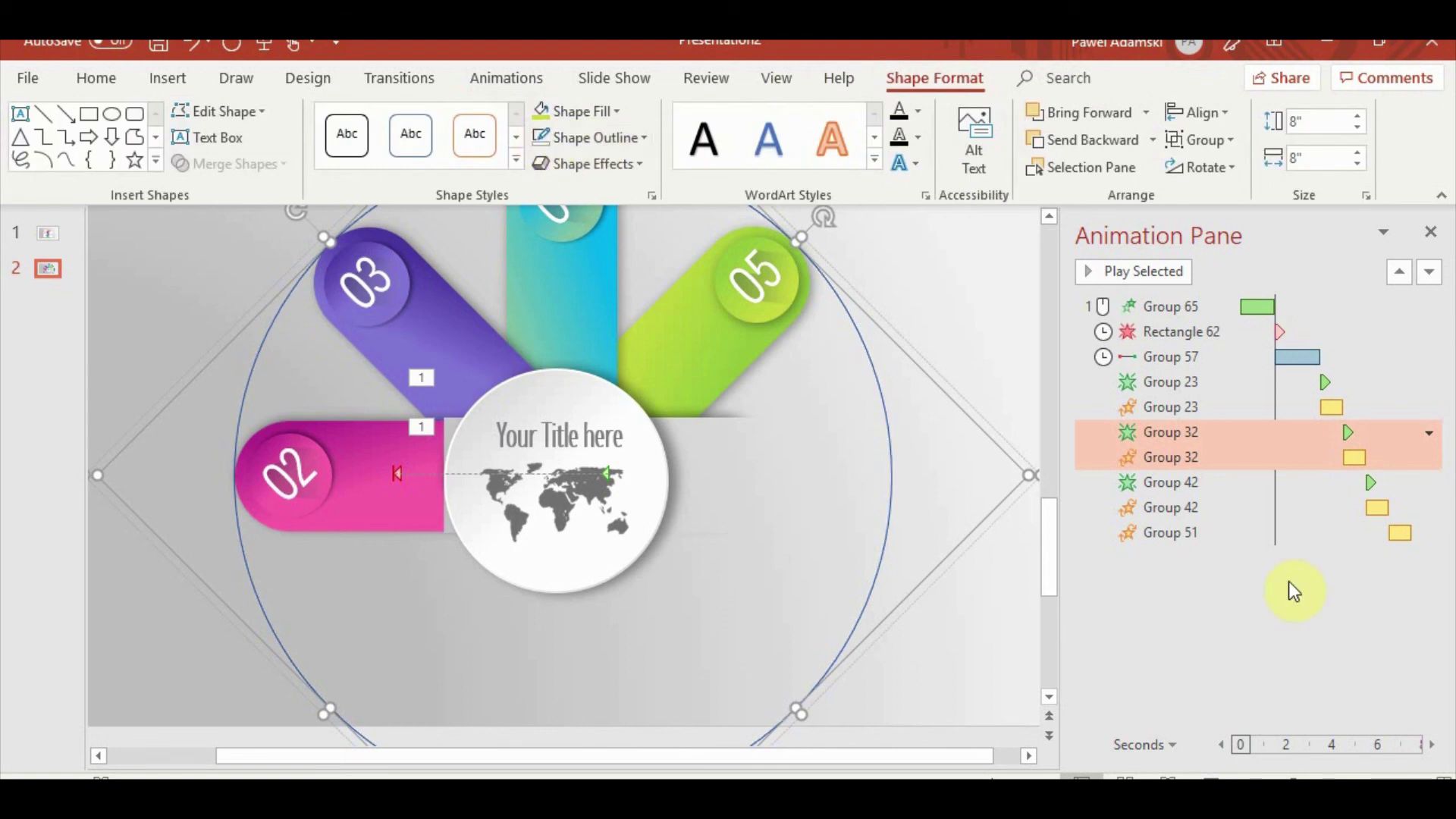
click(690, 335)
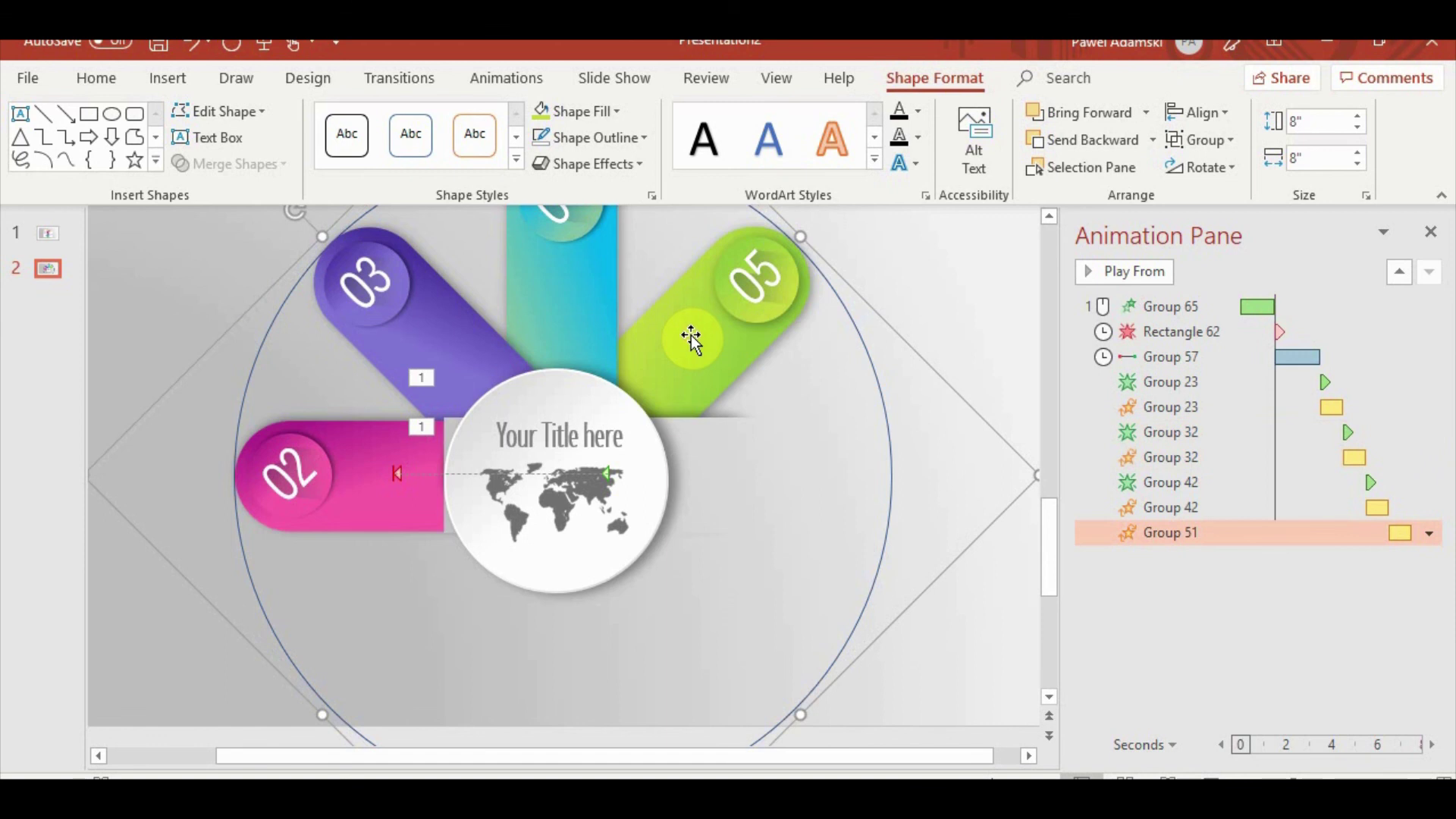
Add a With Previous Appear to Group 51 above its other effect, then select Group 32
click(507, 77)
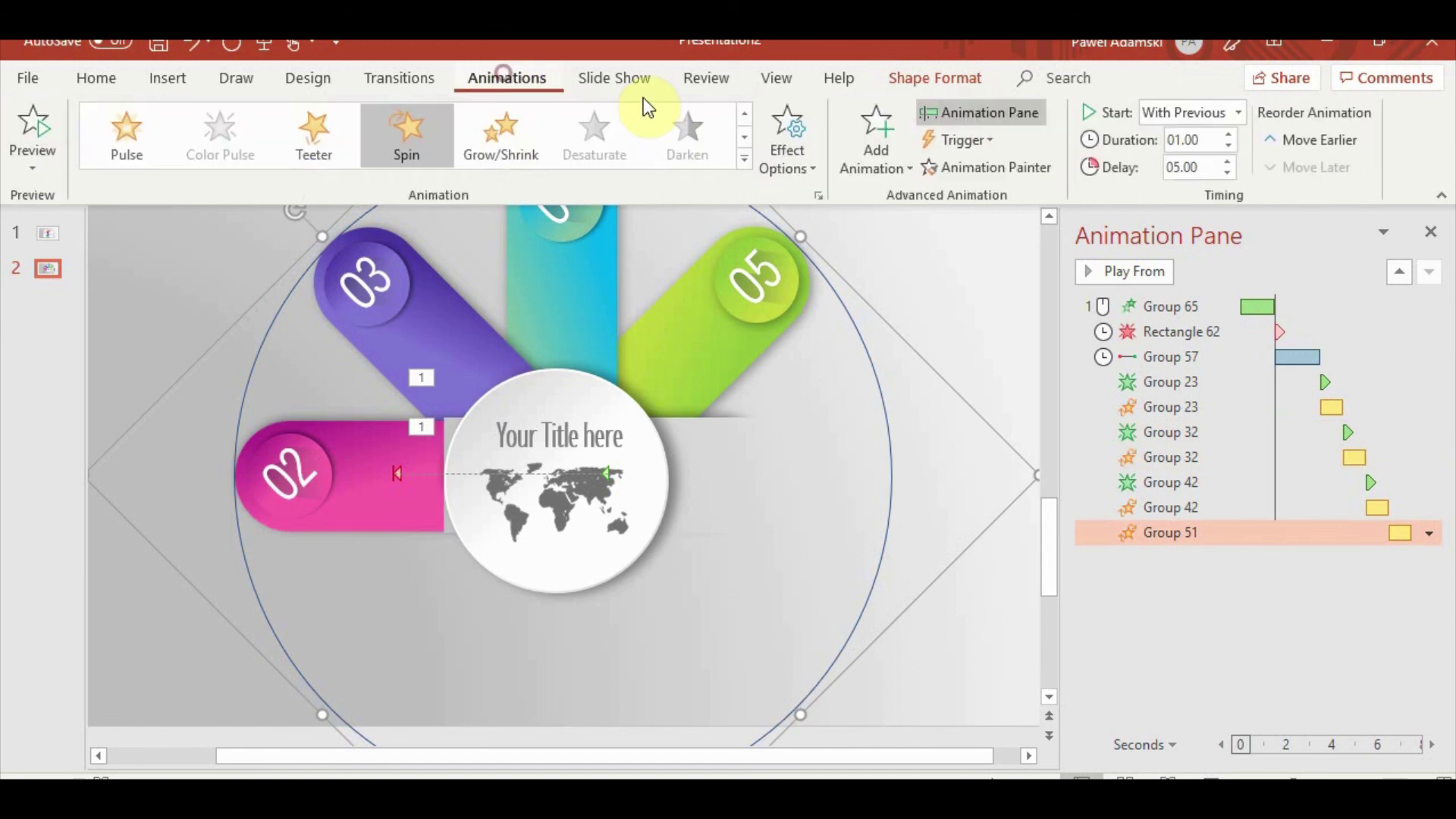
click(876, 136)
click(910, 269)
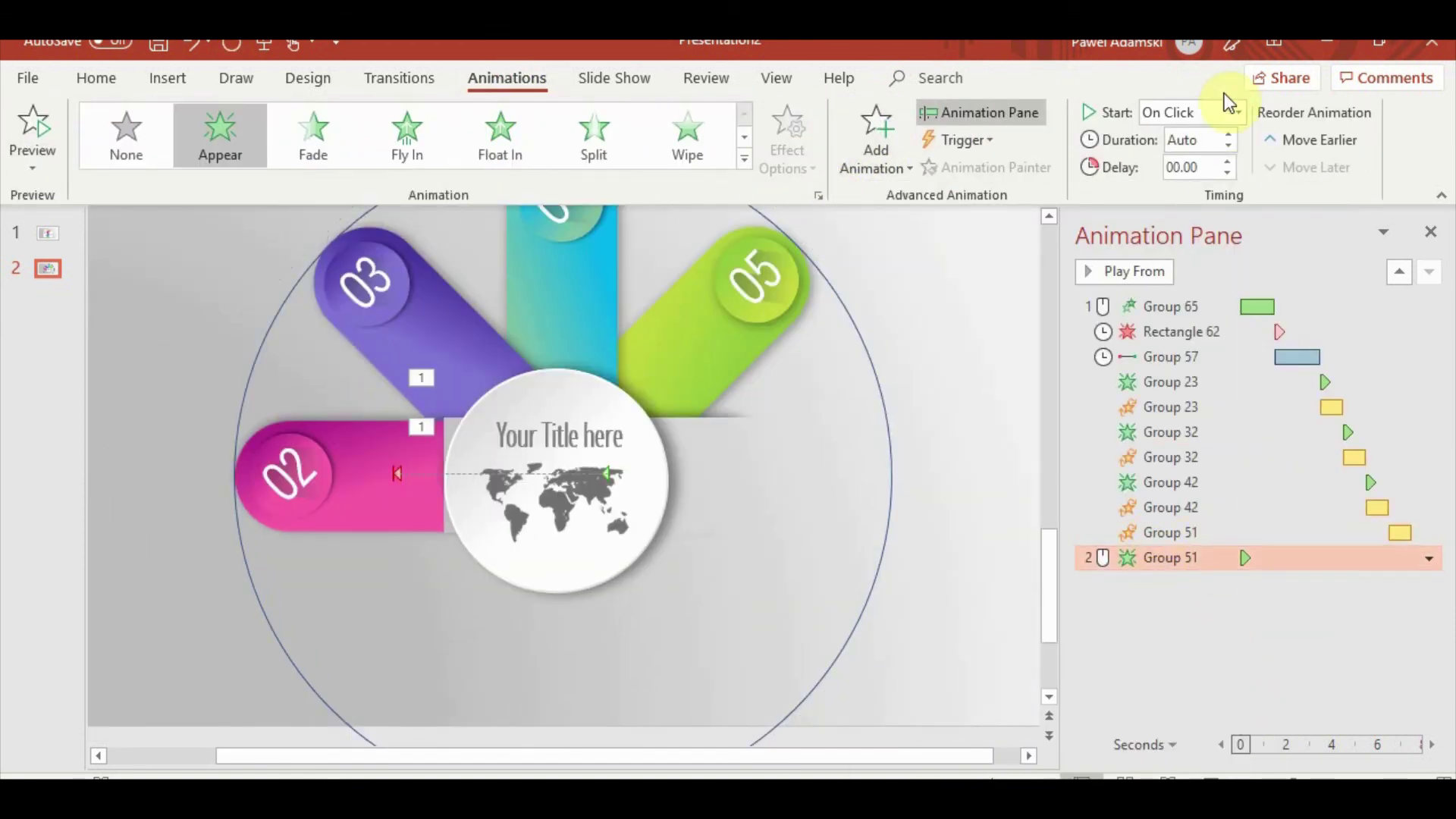
click(1228, 112)
click(1208, 162)
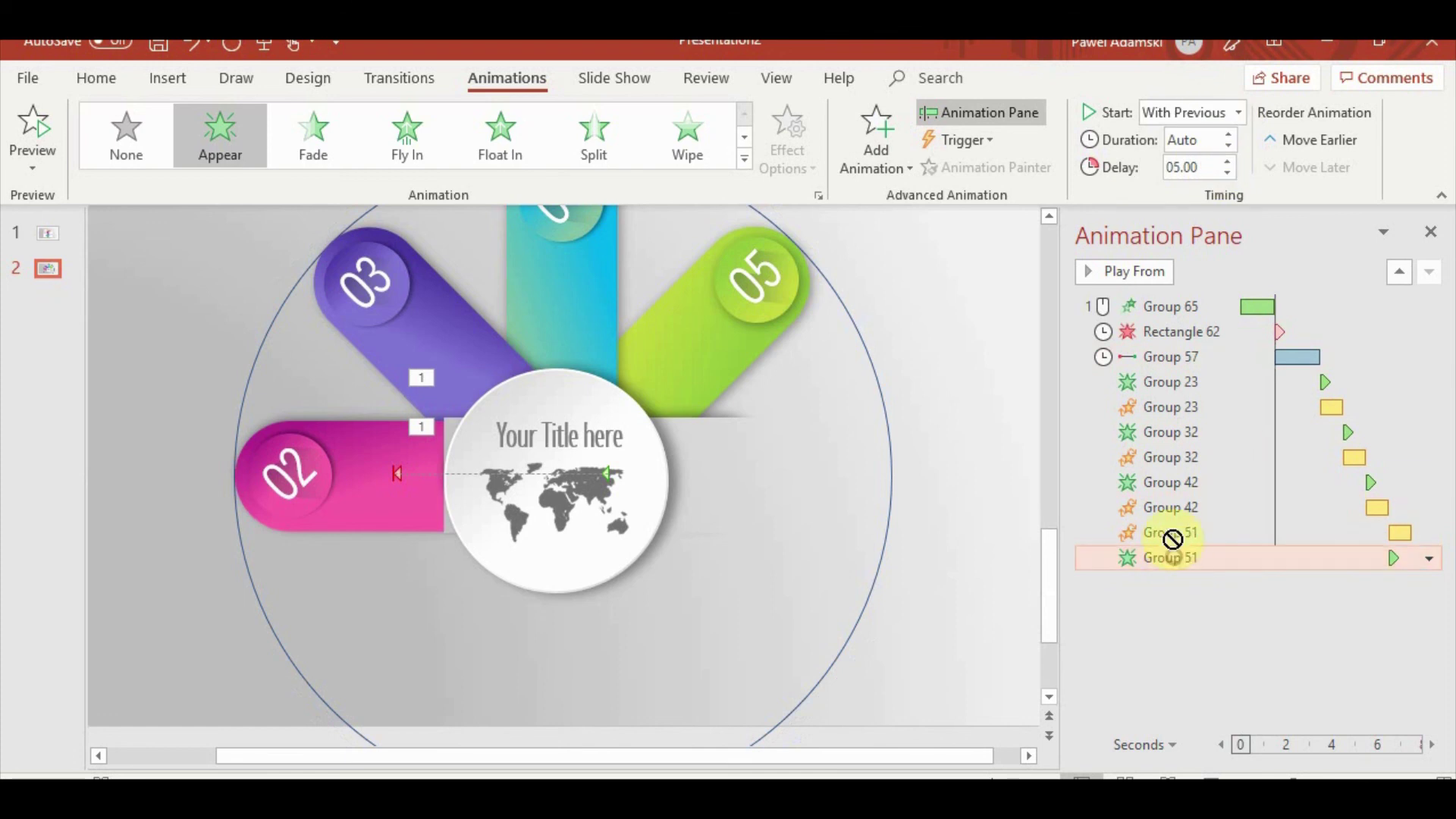
drag(1172, 539, 1175, 530)
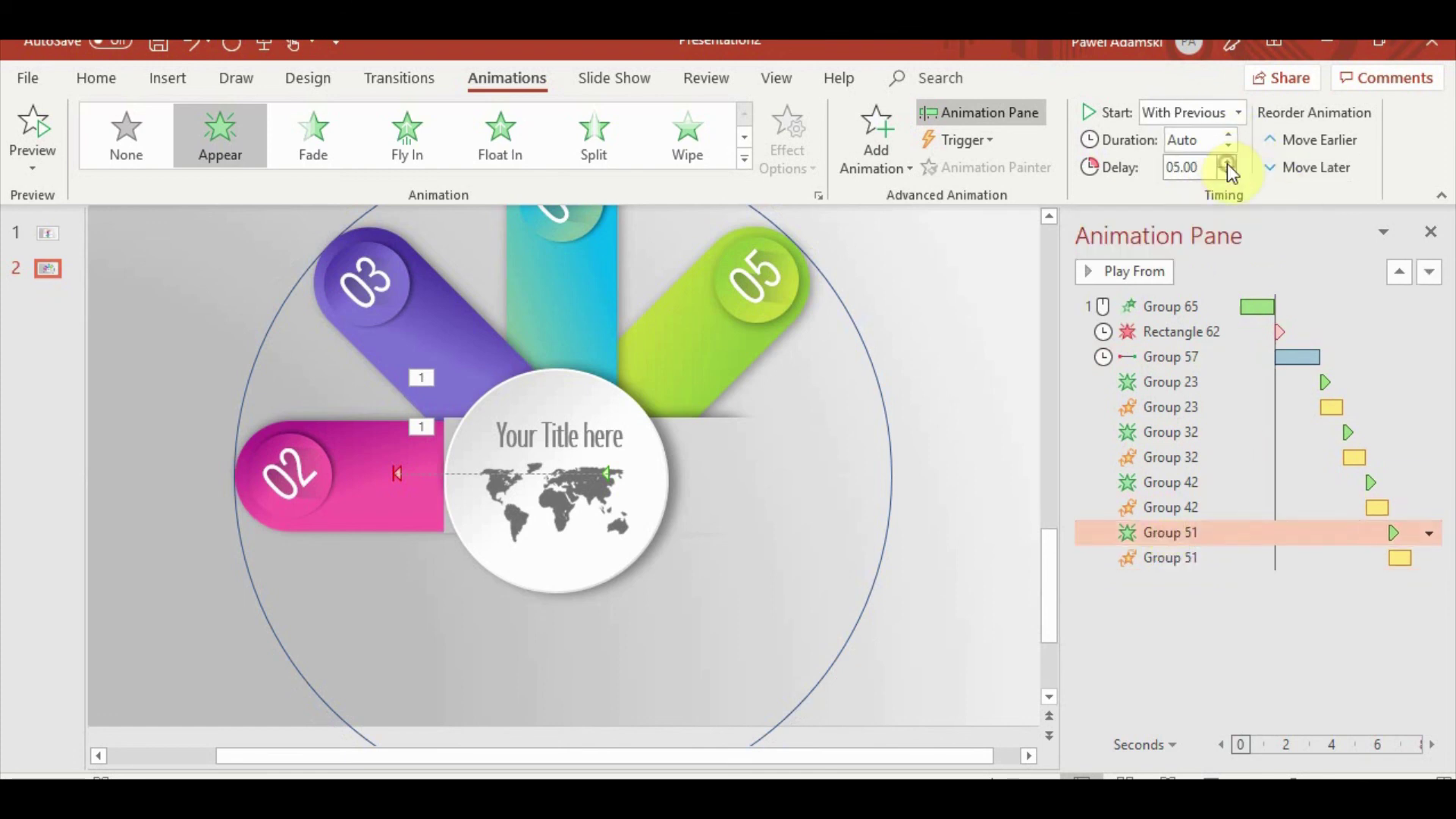
click(241, 385)
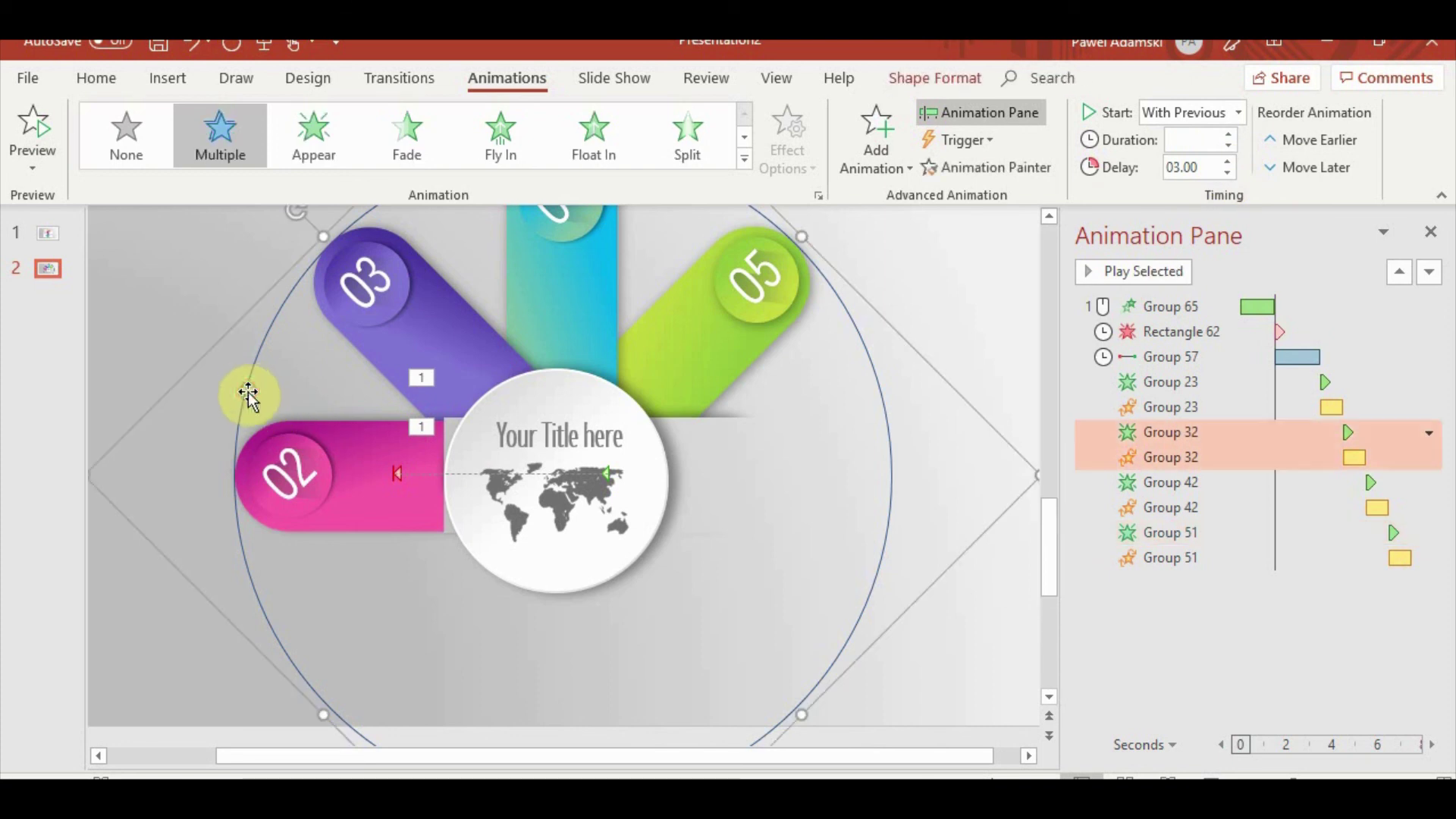
click(930, 84)
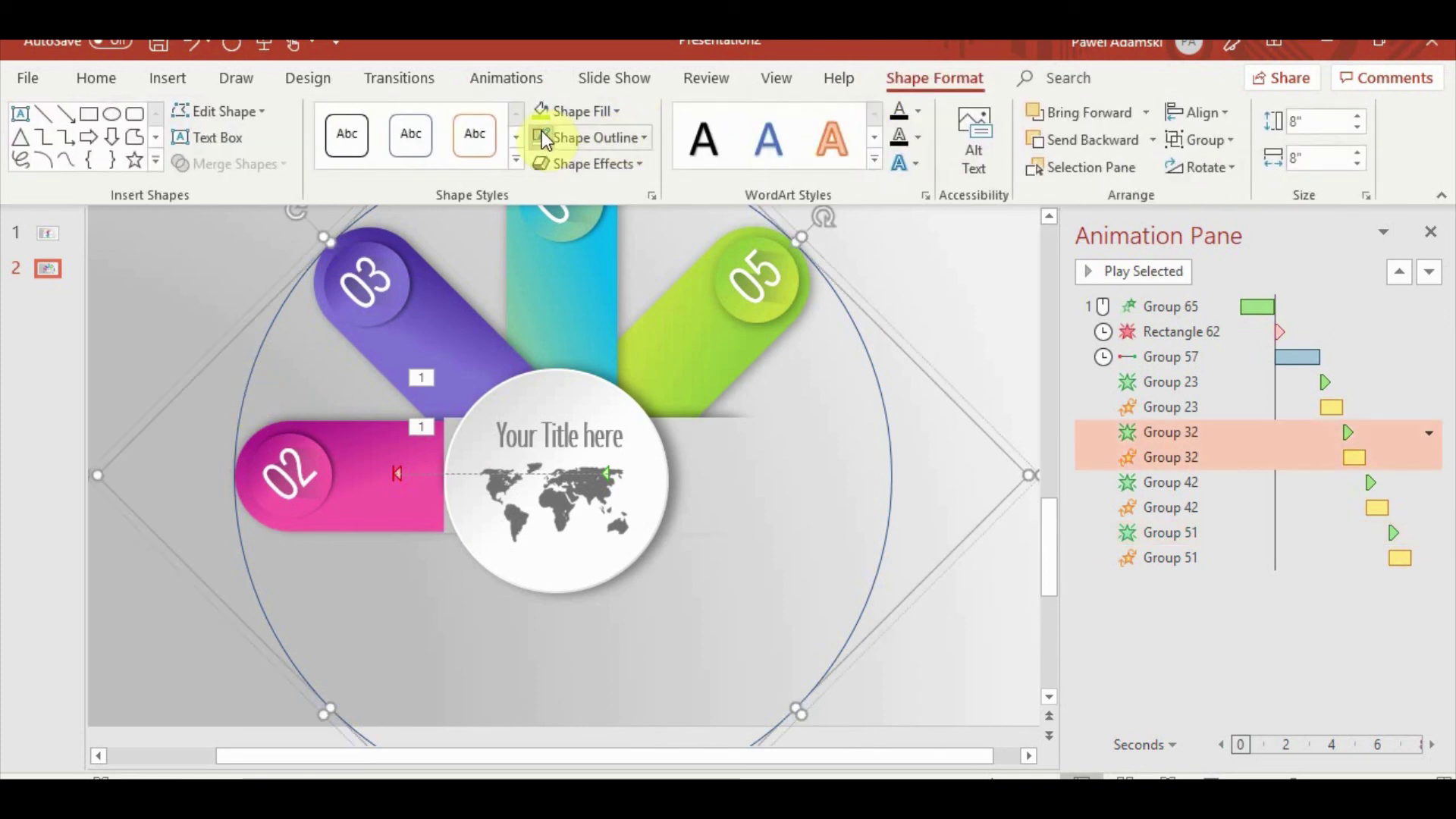
click(257, 350)
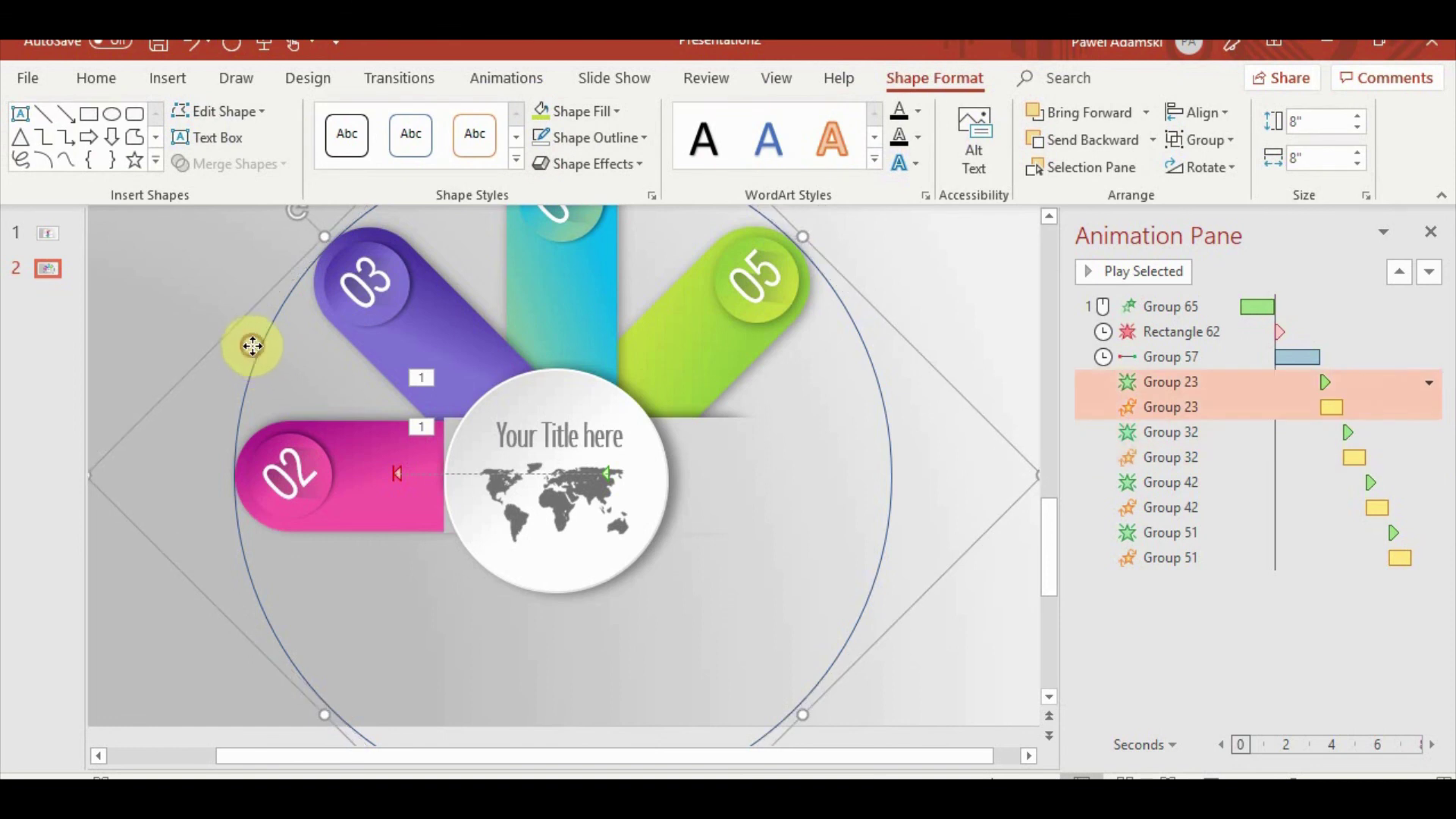
click(258, 350)
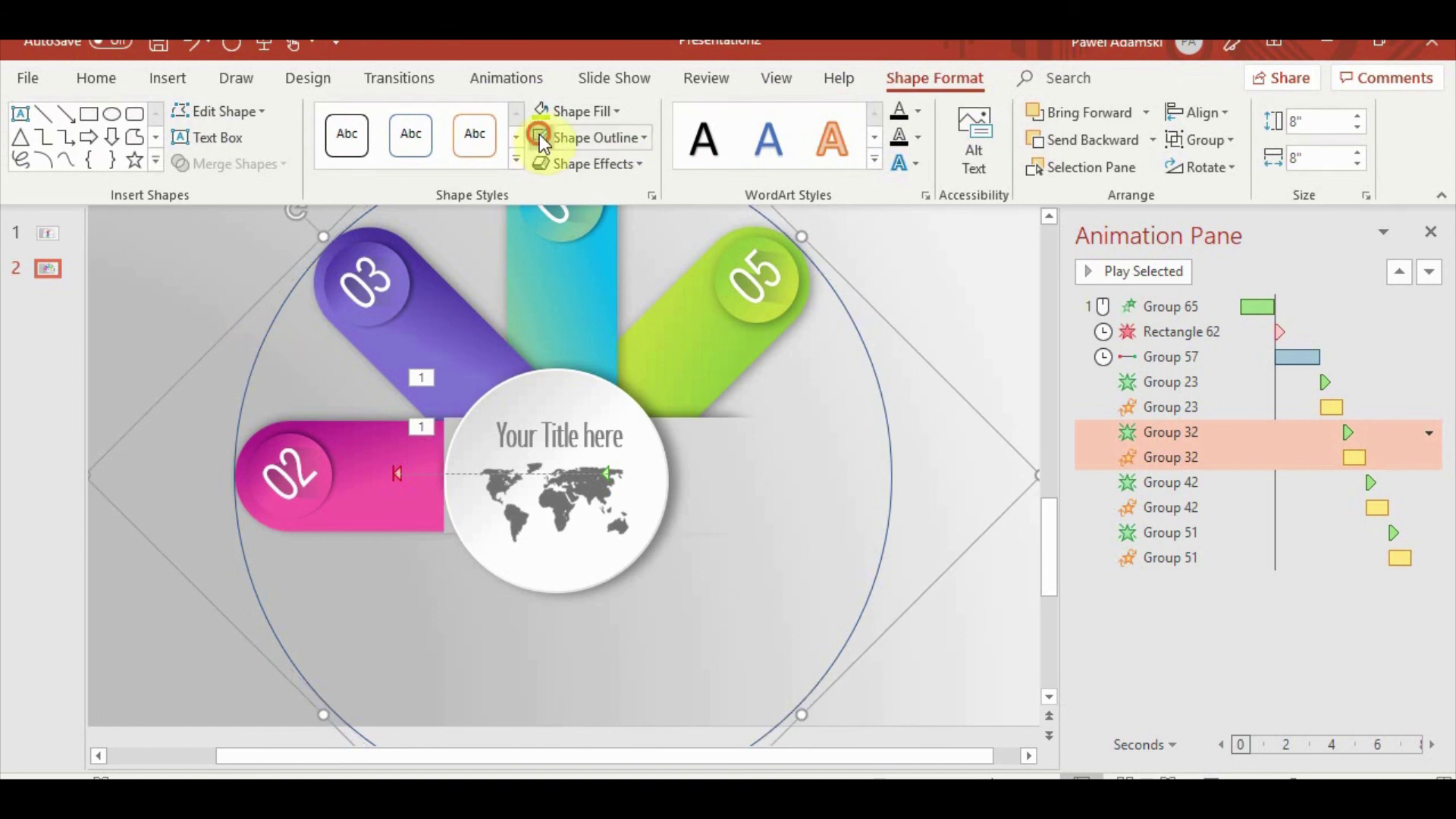
click(673, 320)
click(838, 303)
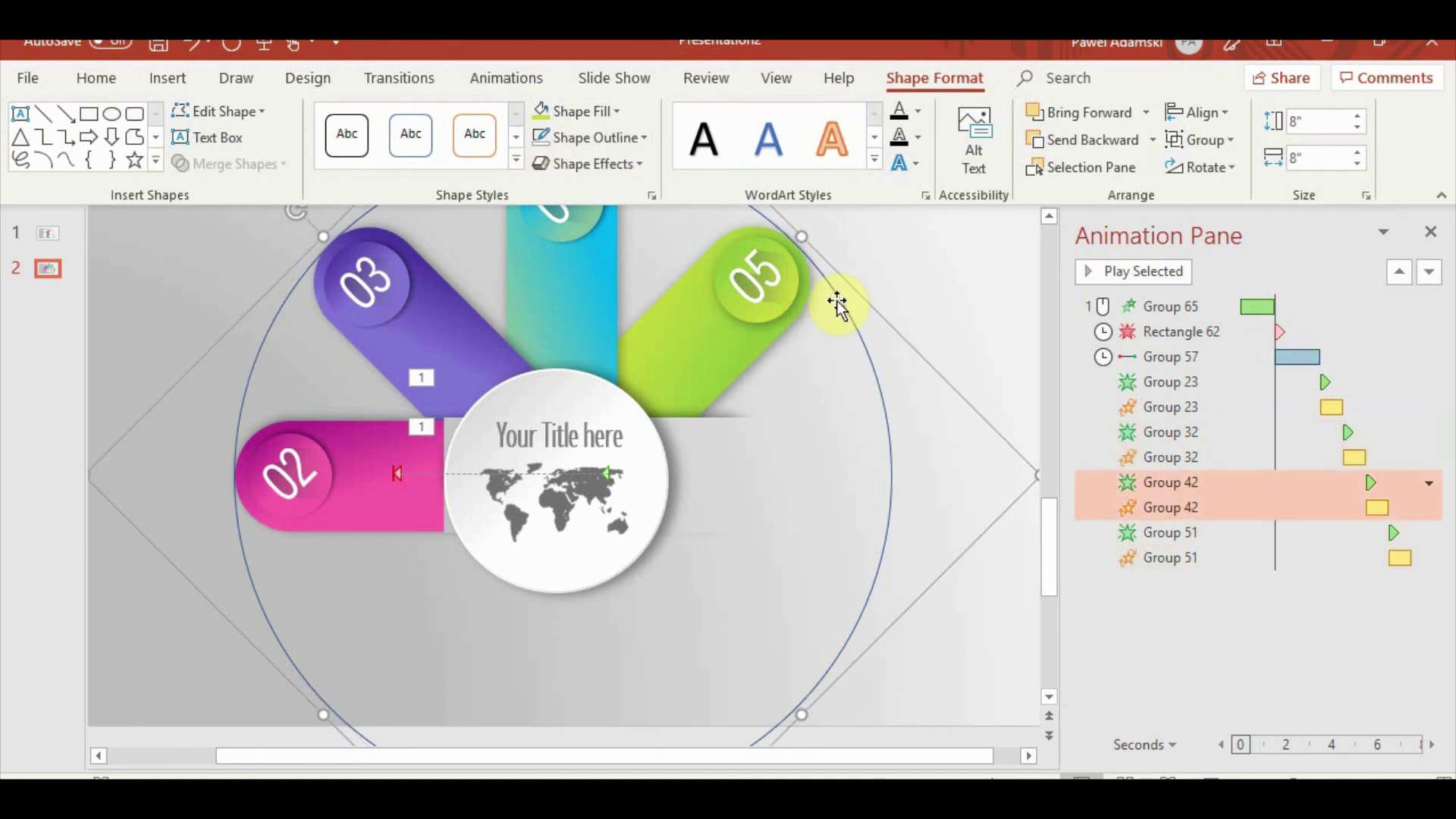
click(907, 264)
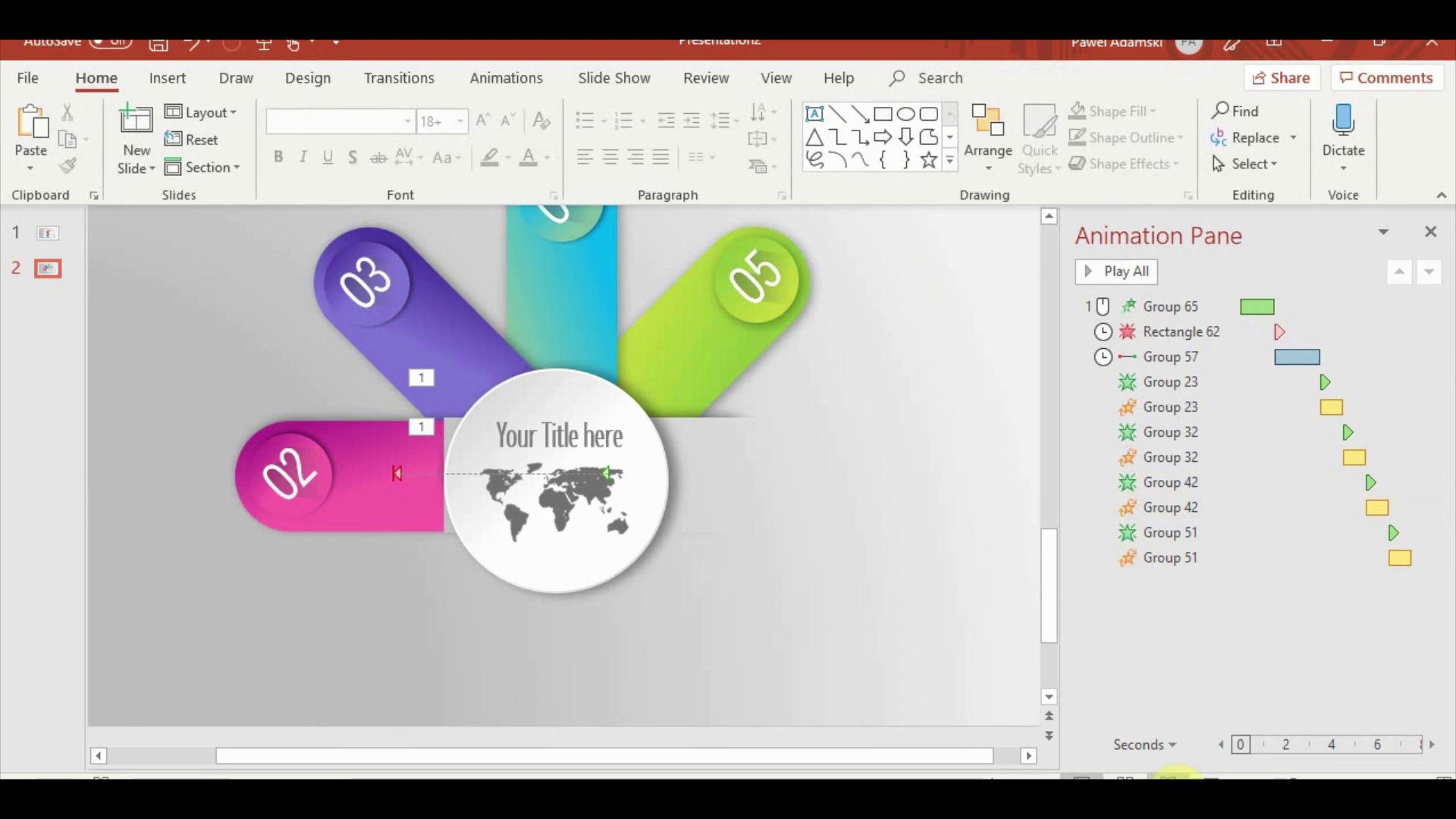
click(763, 485)
click(887, 511)
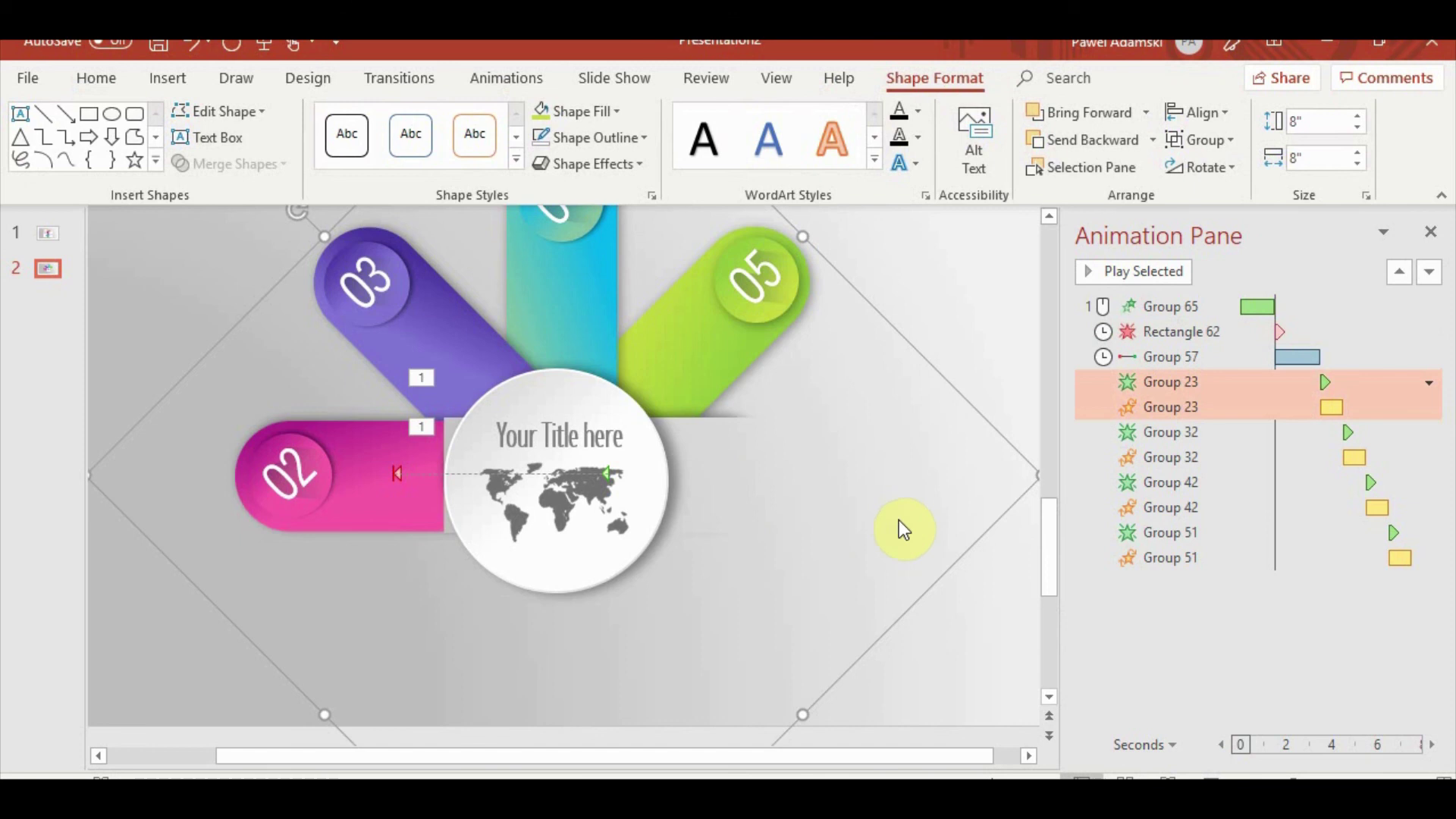
click(938, 700)
click(1211, 778)
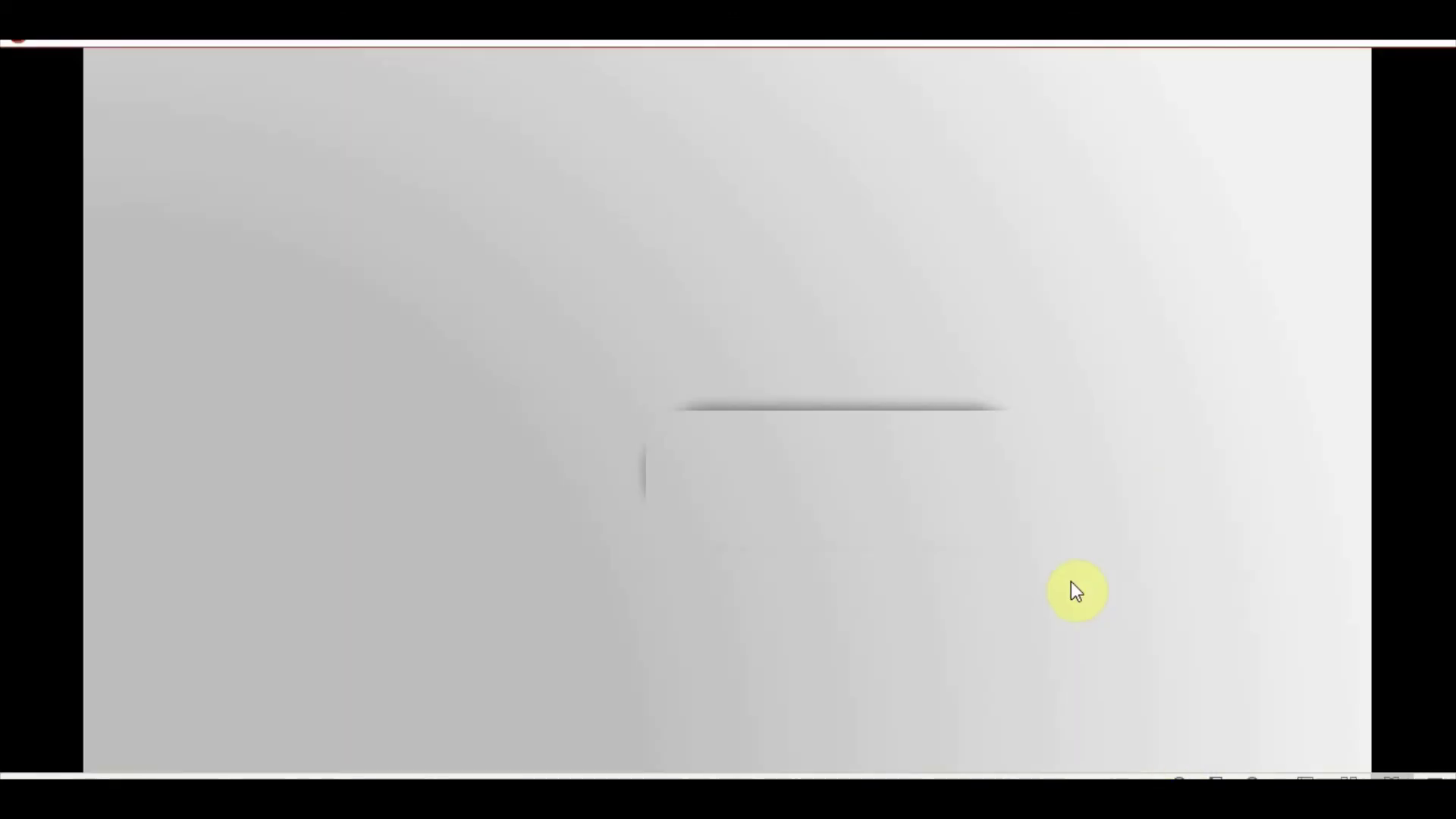
key(Escape)
click(849, 569)
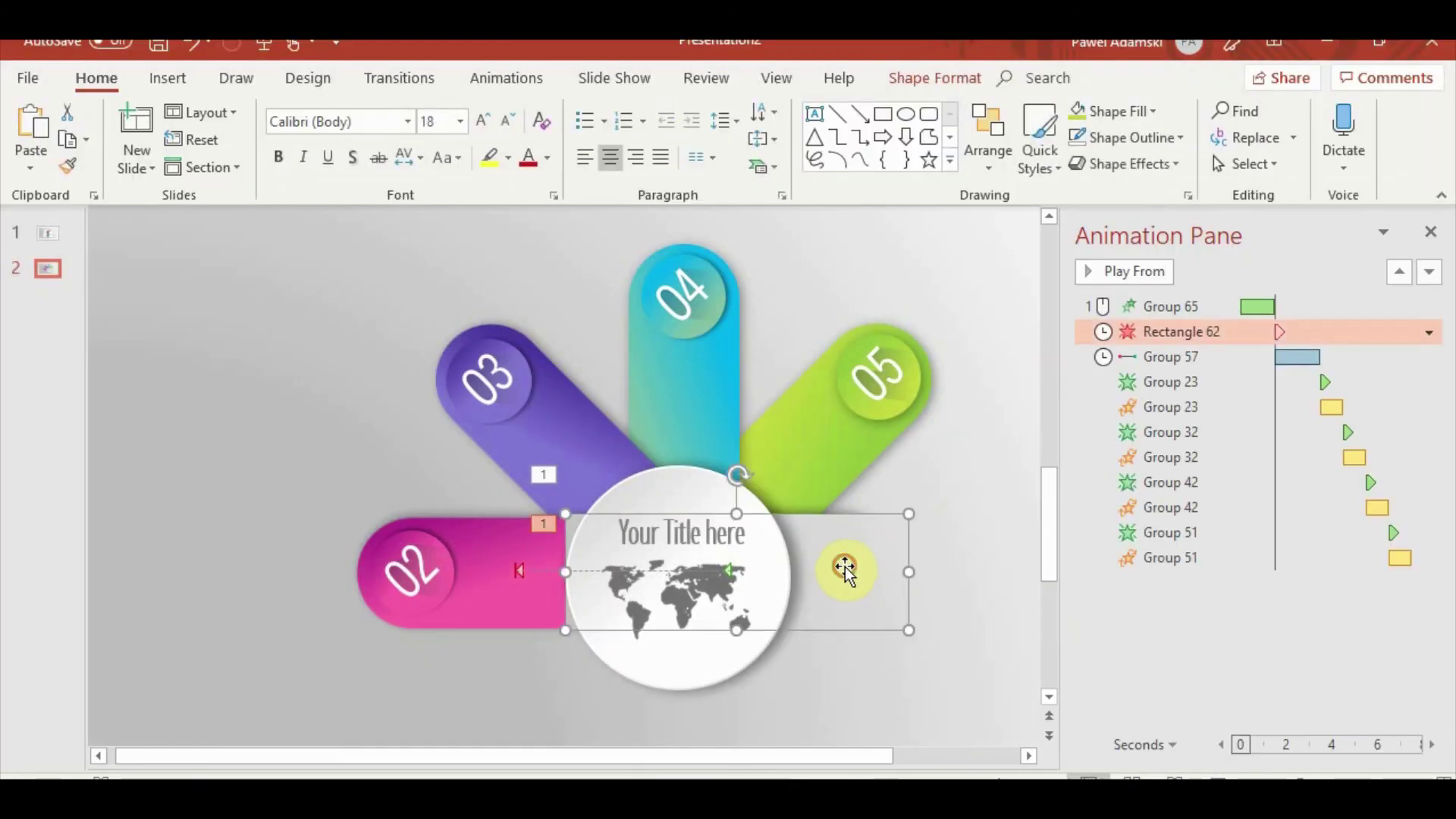
Browse Rectangle 62's shadow presets without changes, then close the Format Background pane
click(933, 76)
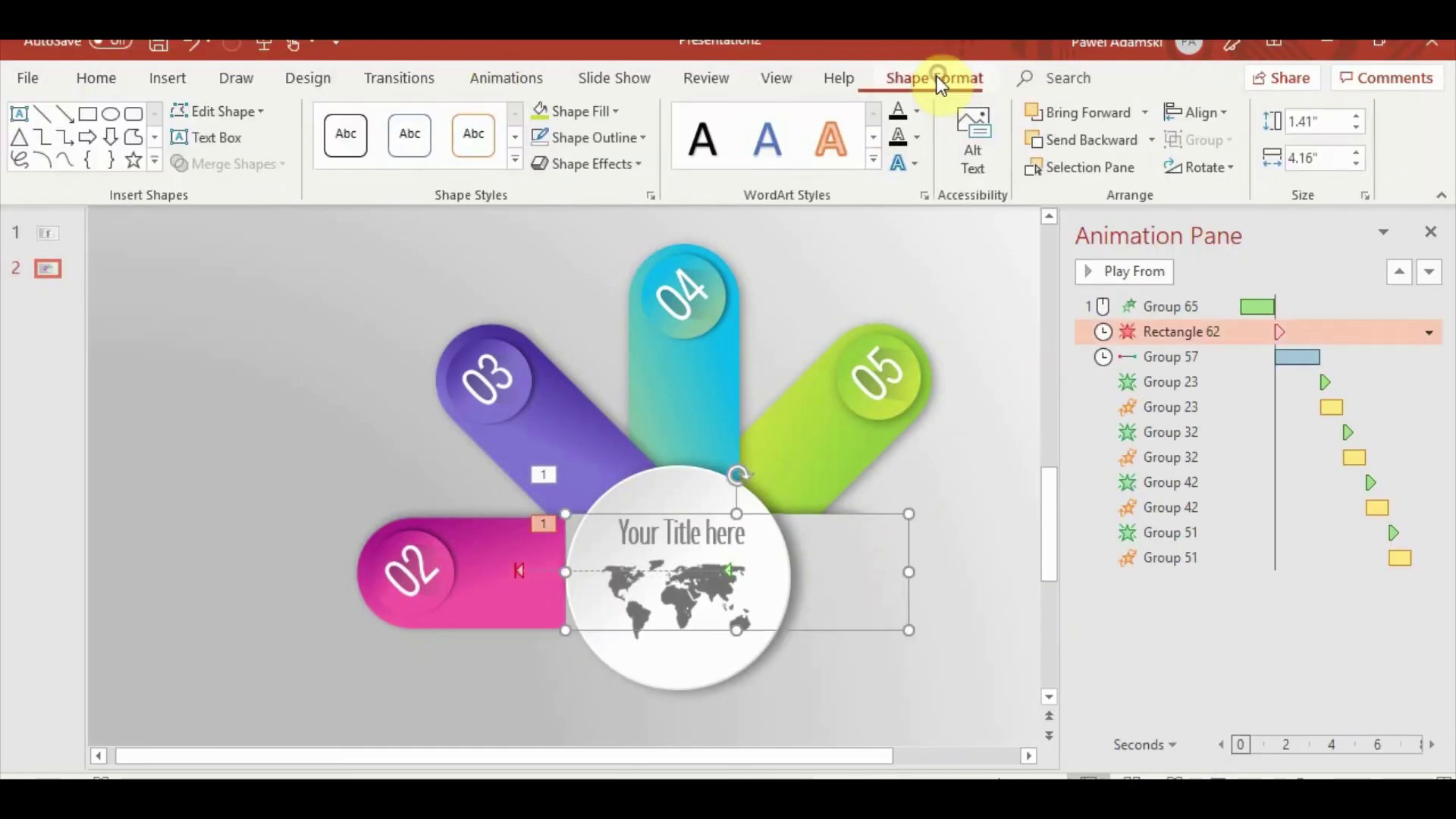
click(652, 194)
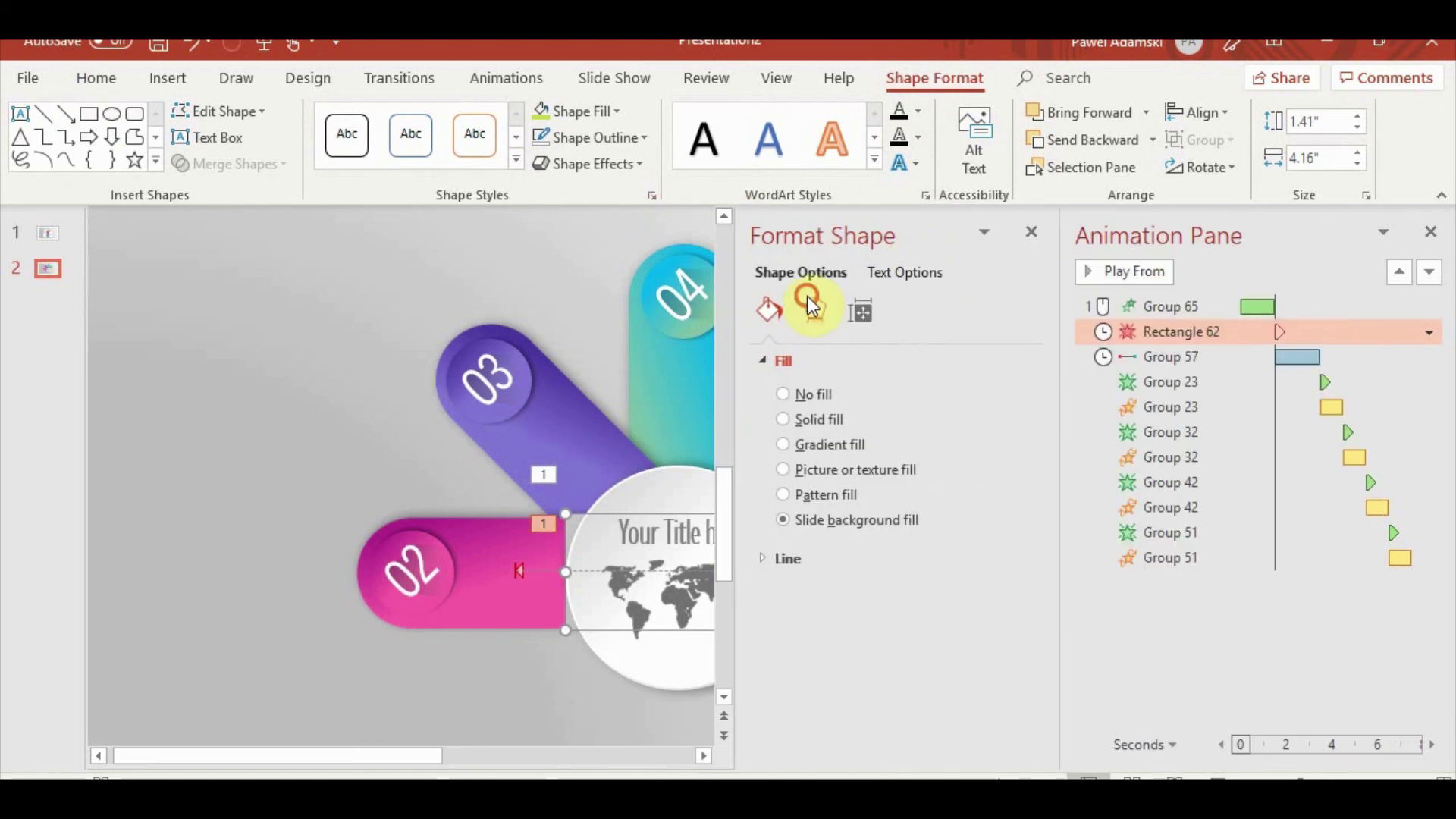
click(815, 309)
click(988, 392)
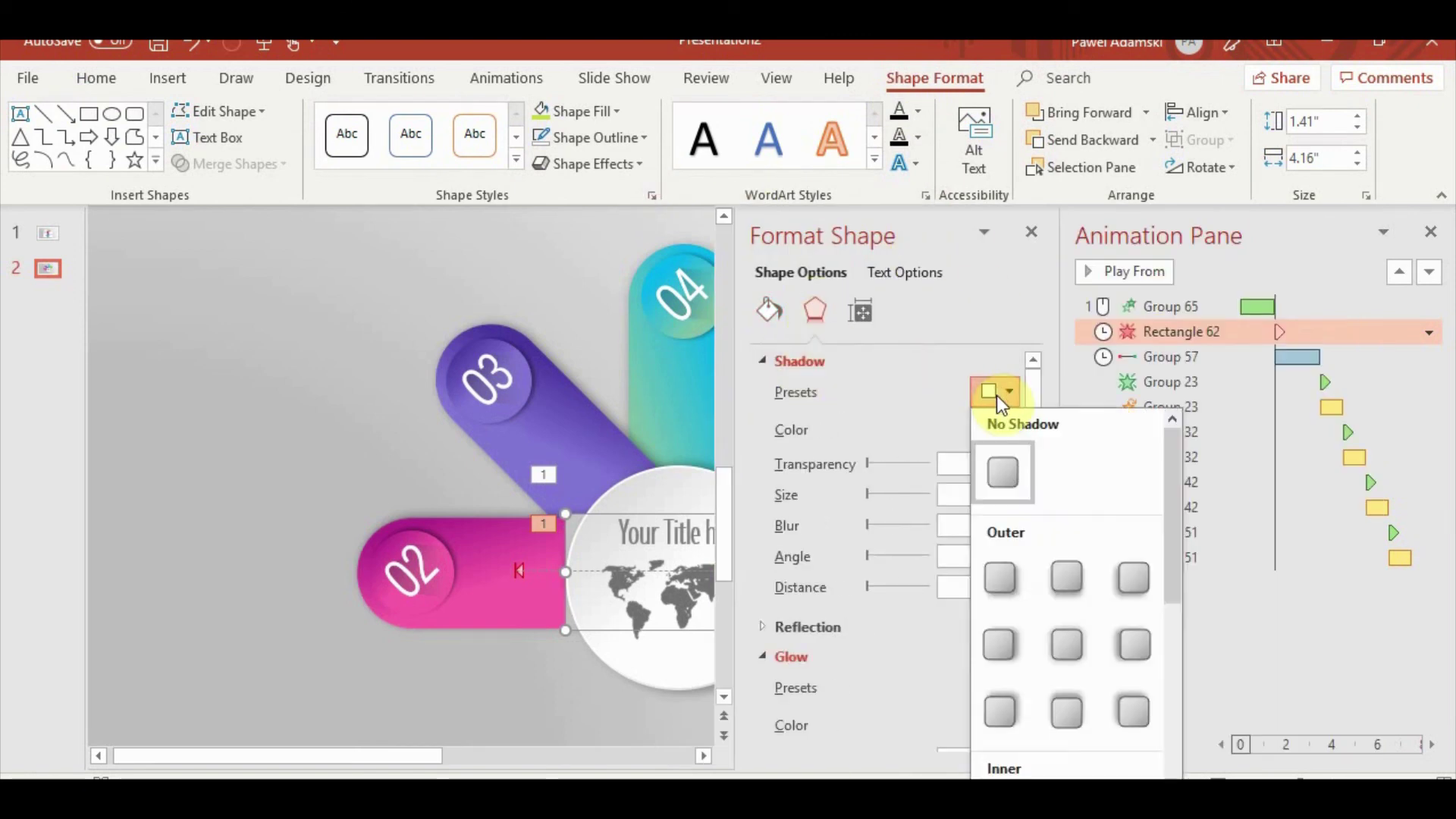
click(1003, 474)
click(335, 427)
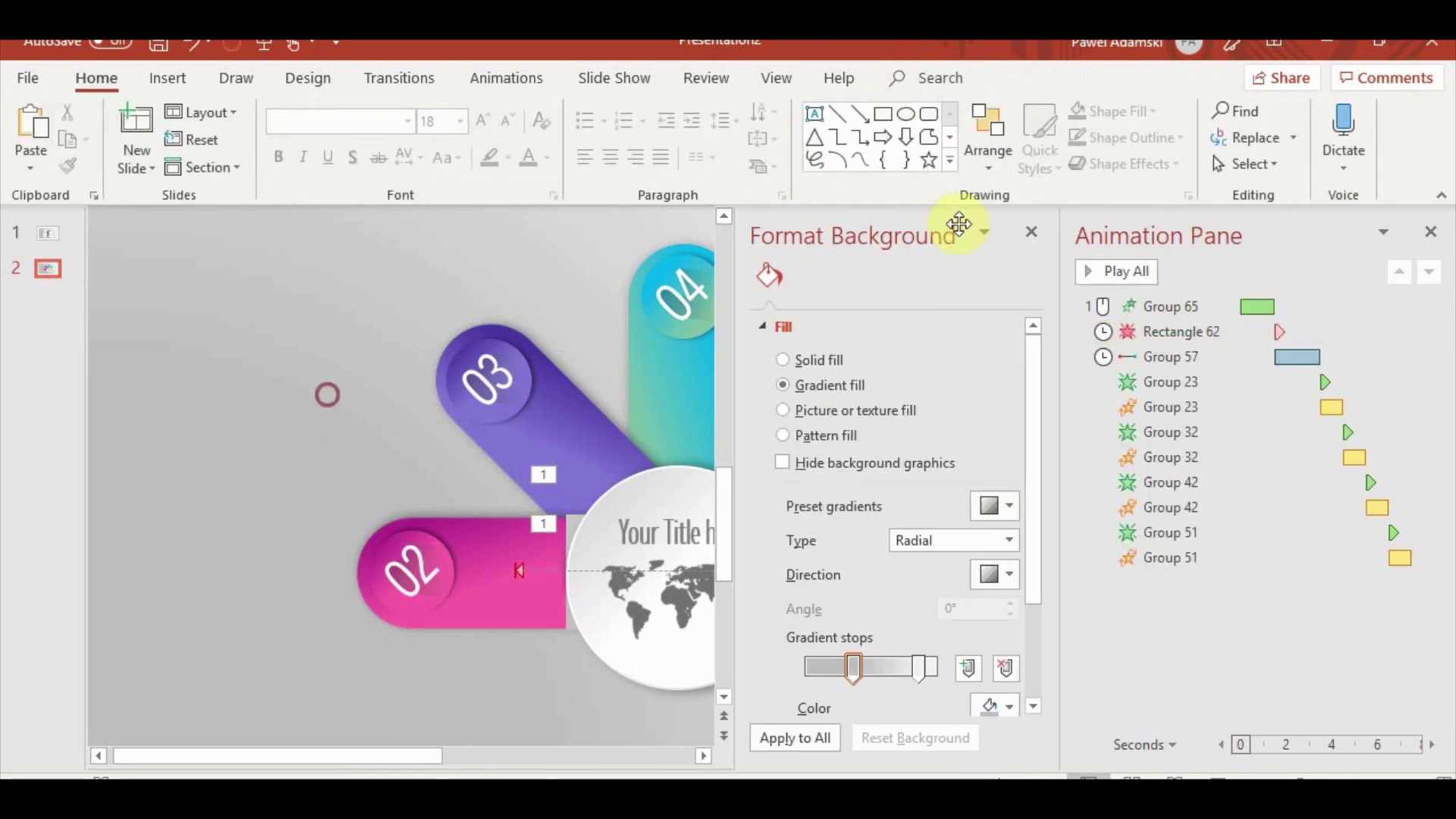
click(1031, 232)
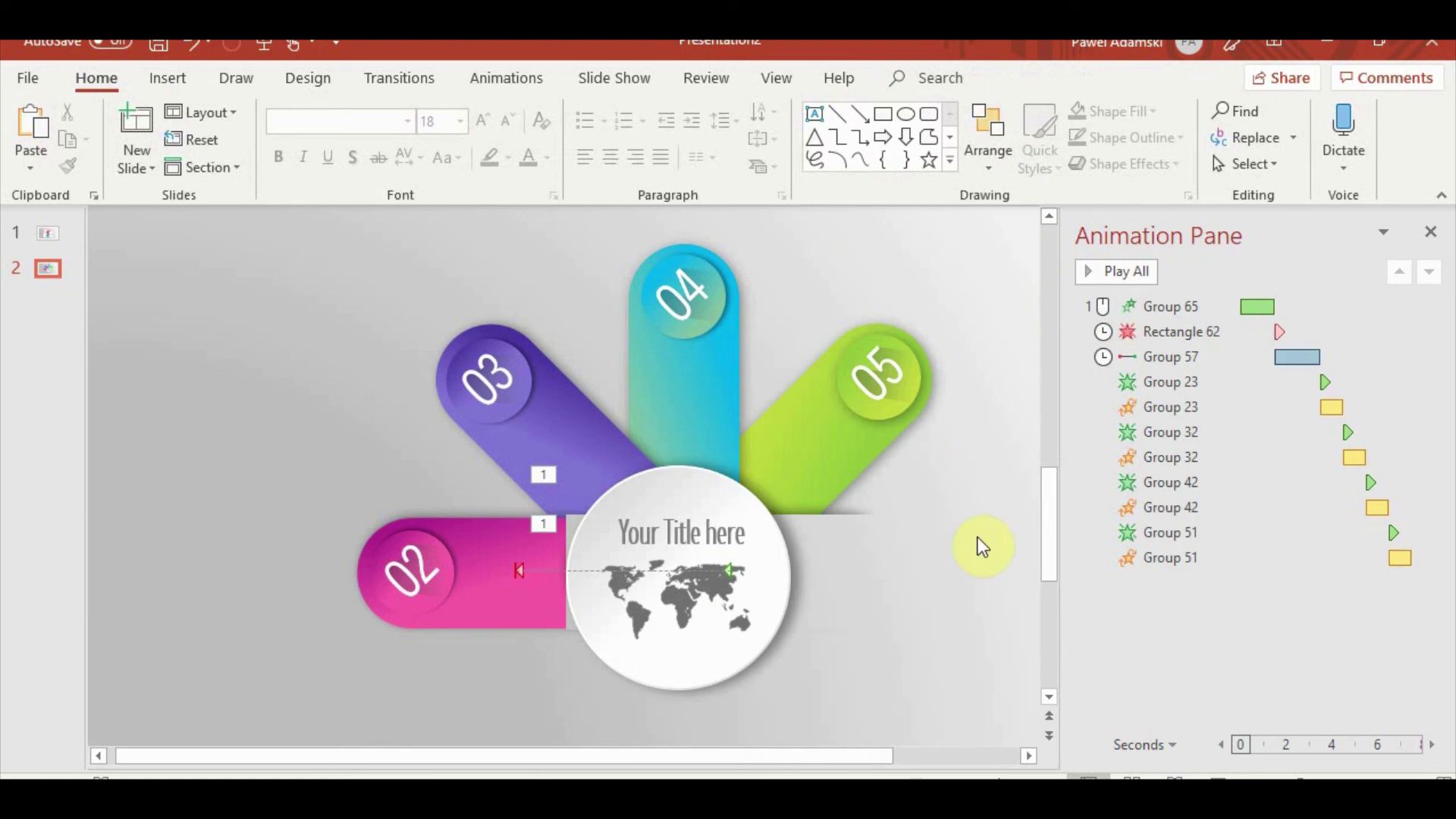
Nudge the cover rectangle, stretch its left edge further left, and check it in Slide Show
click(881, 554)
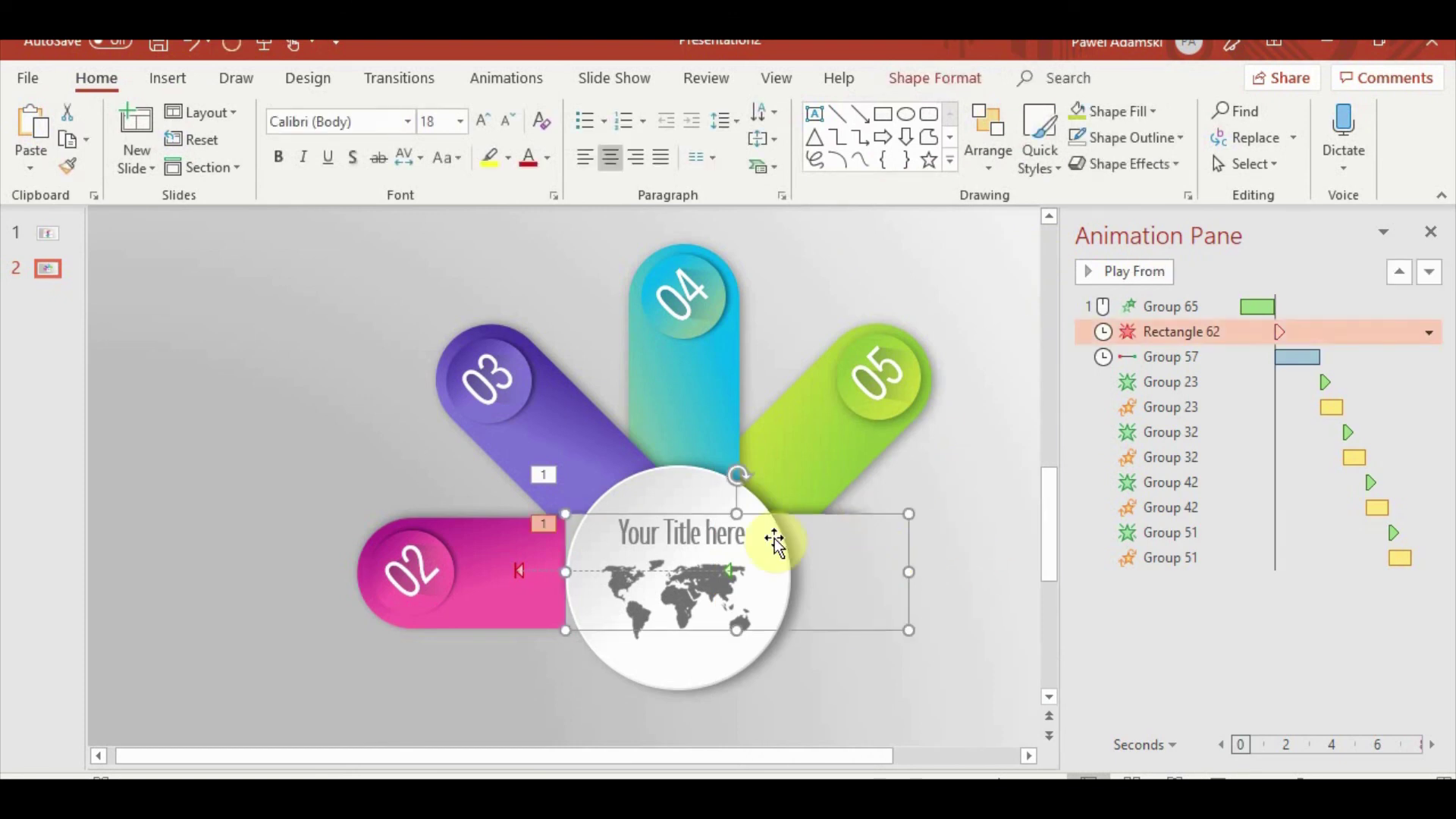
drag(736, 516, 737, 503)
click(987, 611)
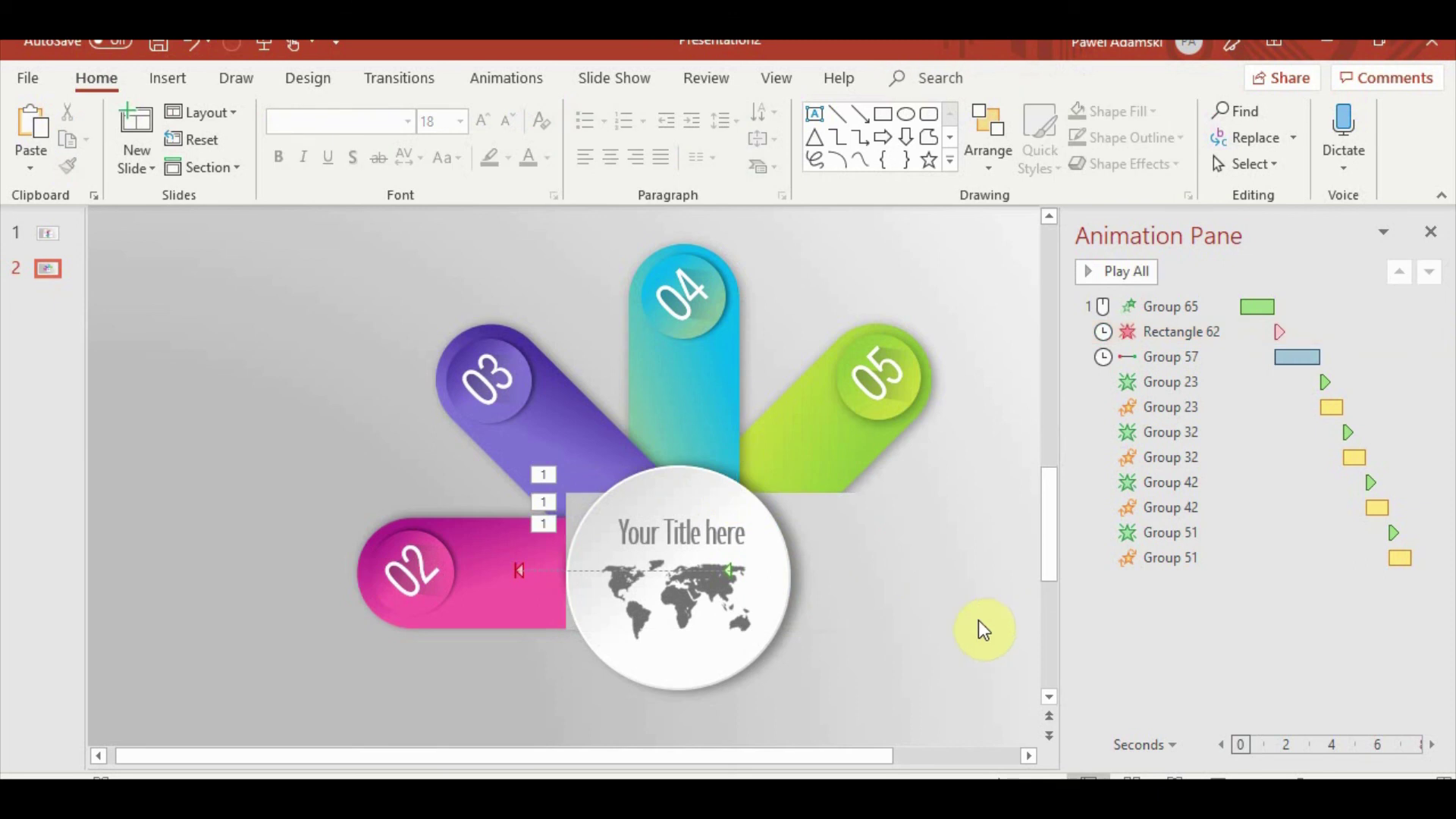
click(819, 546)
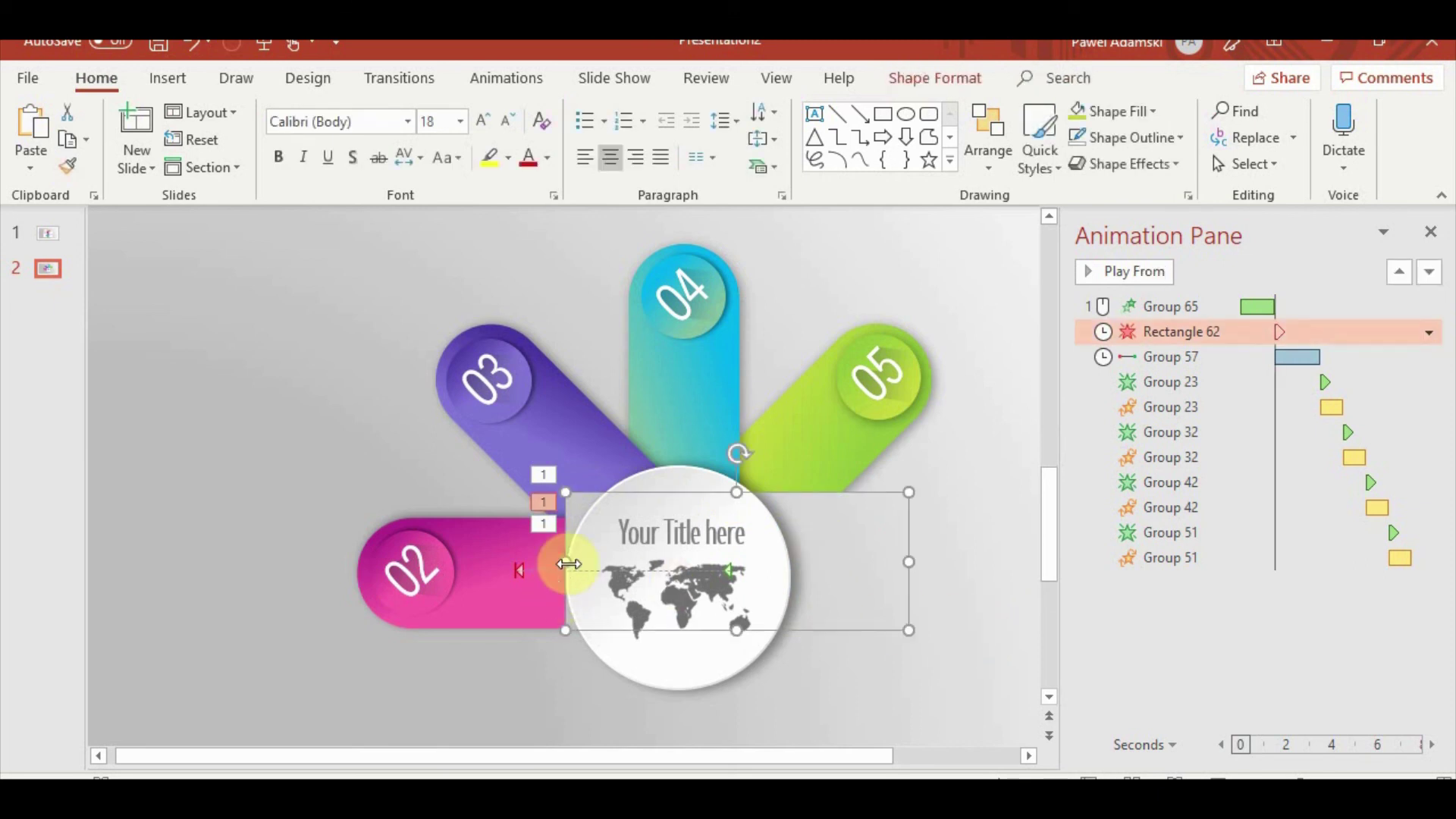
drag(568, 564, 549, 563)
click(241, 479)
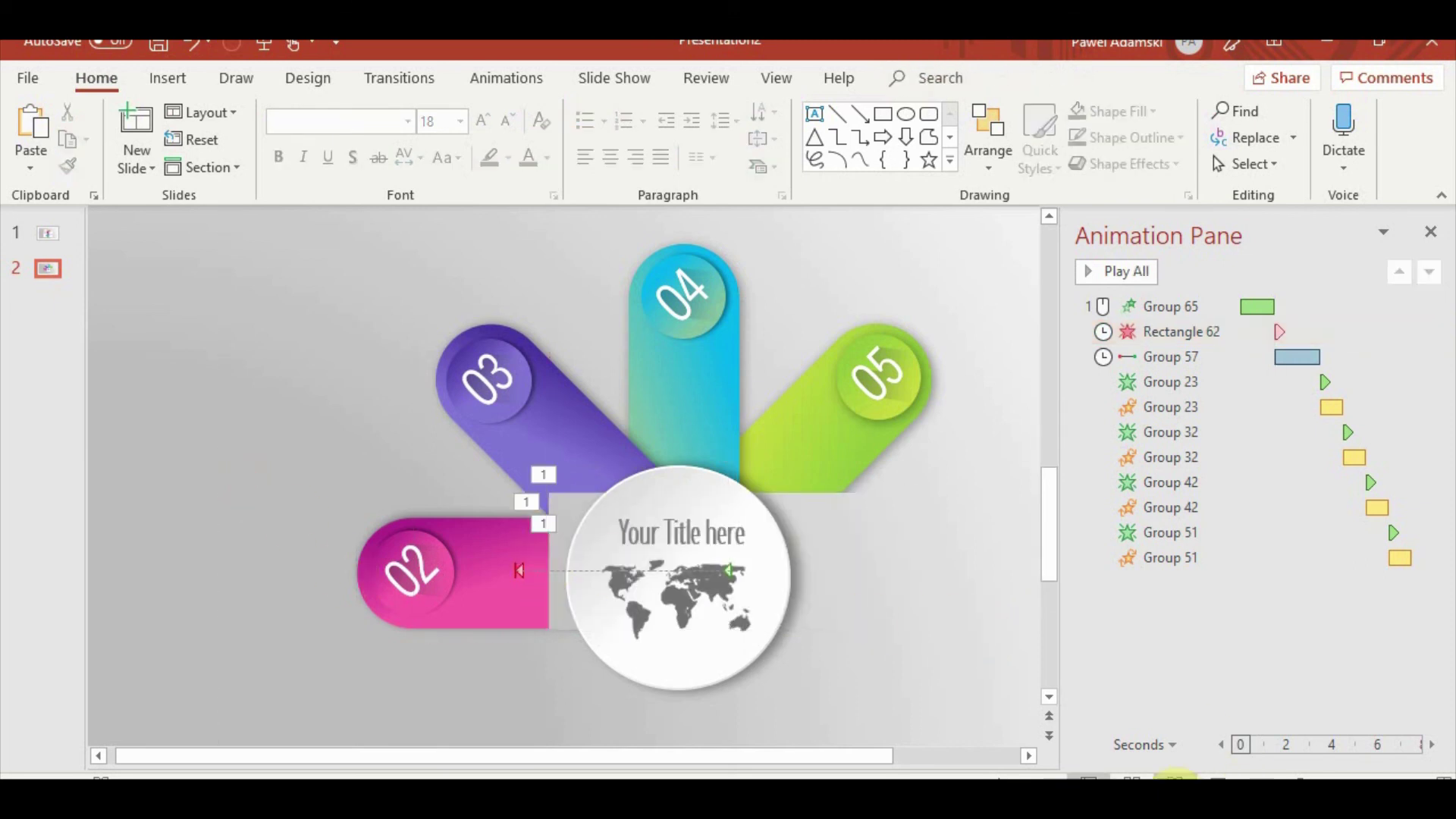
click(1174, 778)
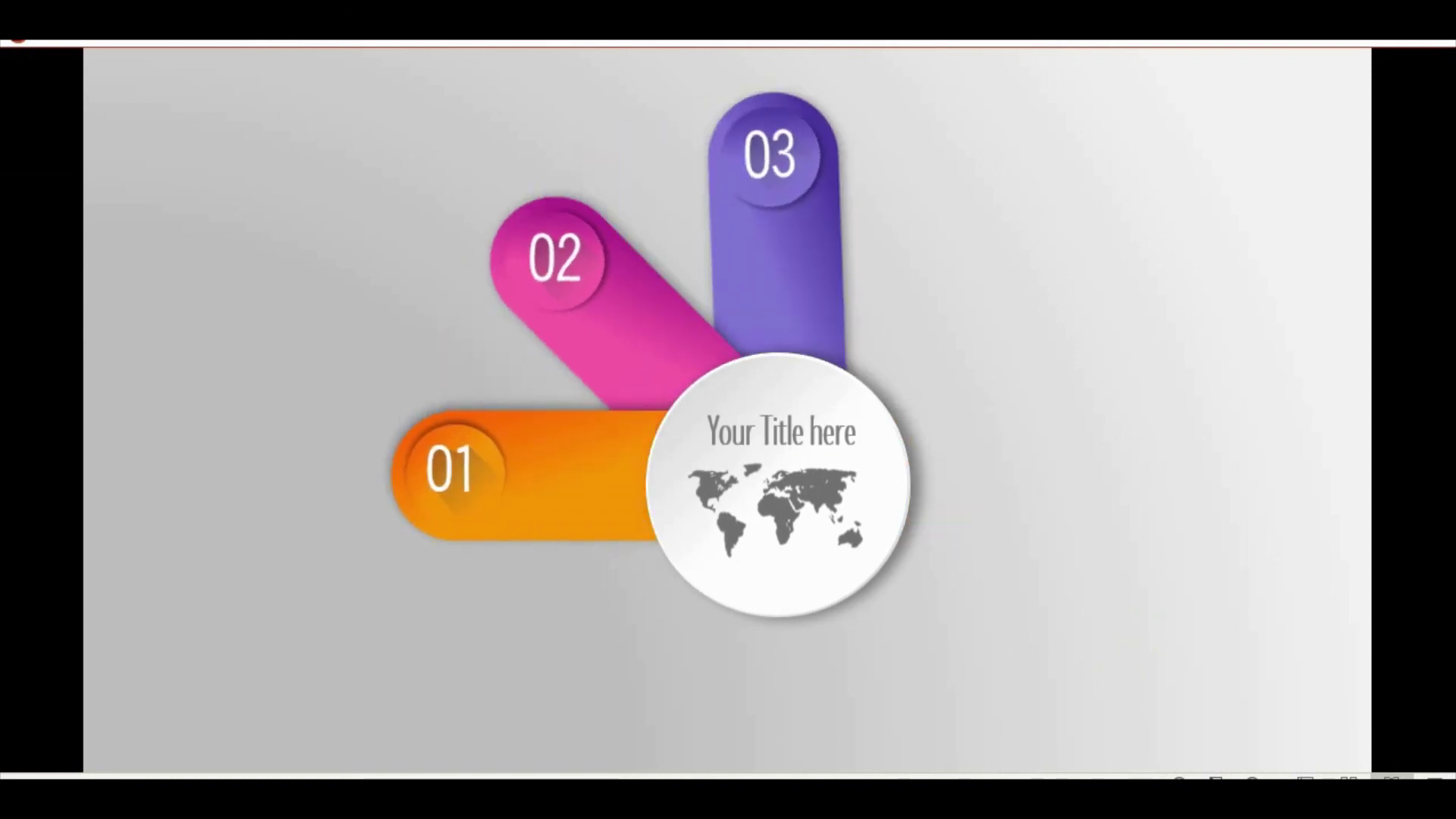
key(Escape)
Apply a Fly Out exit effect to Rectangle 62 and pick its direction
click(840, 543)
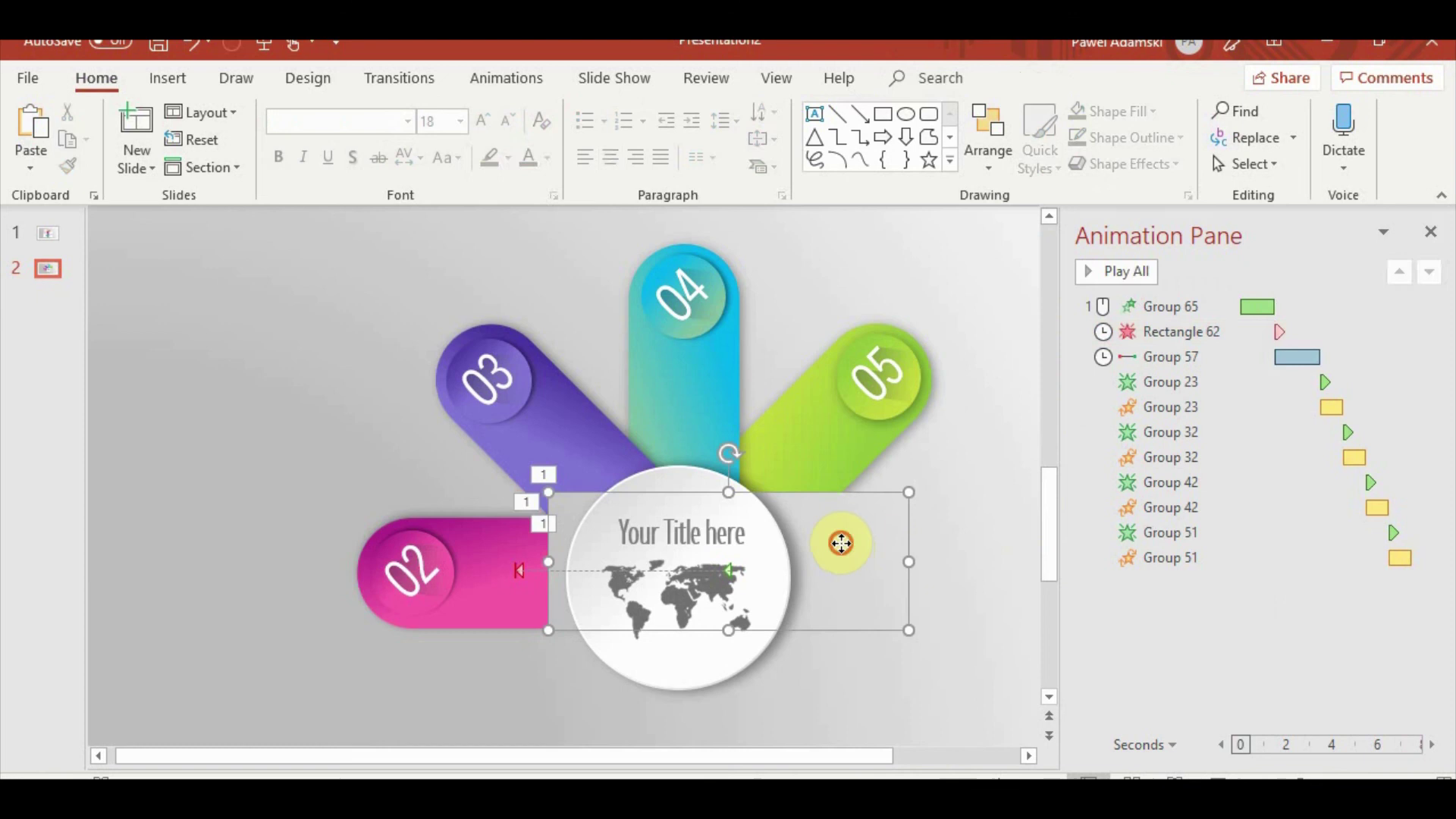
click(842, 574)
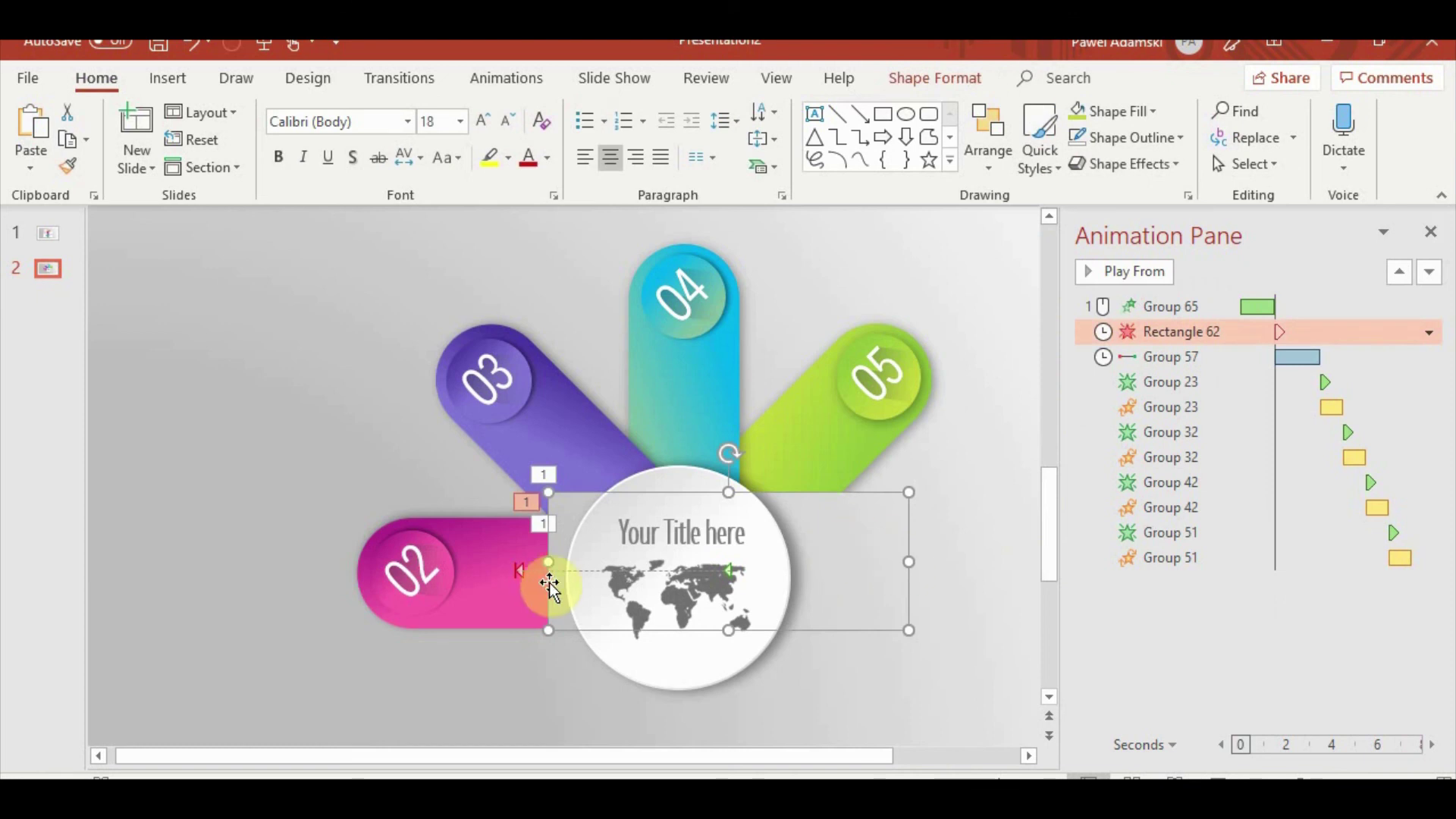
right_click(1154, 331)
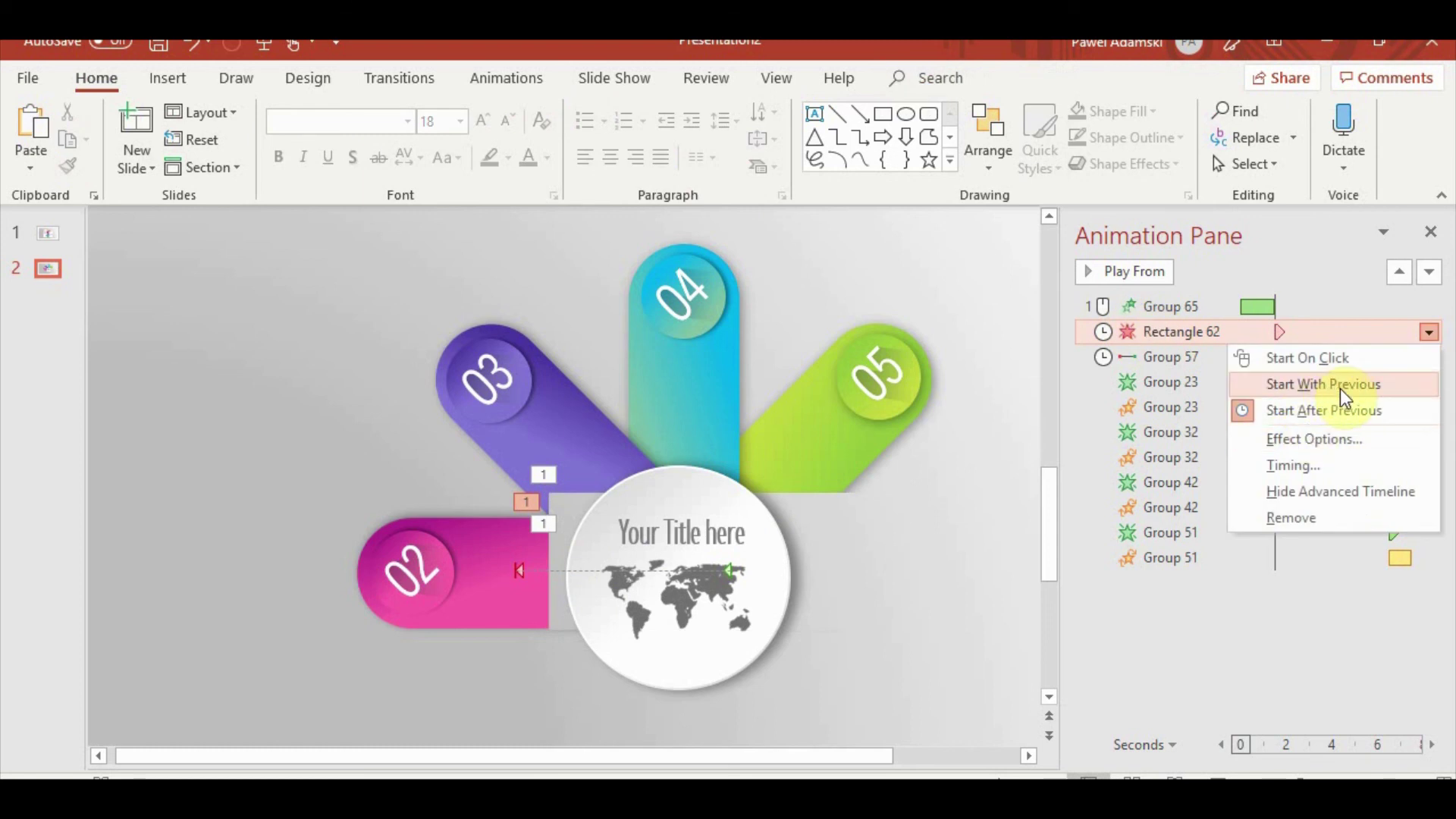
click(516, 82)
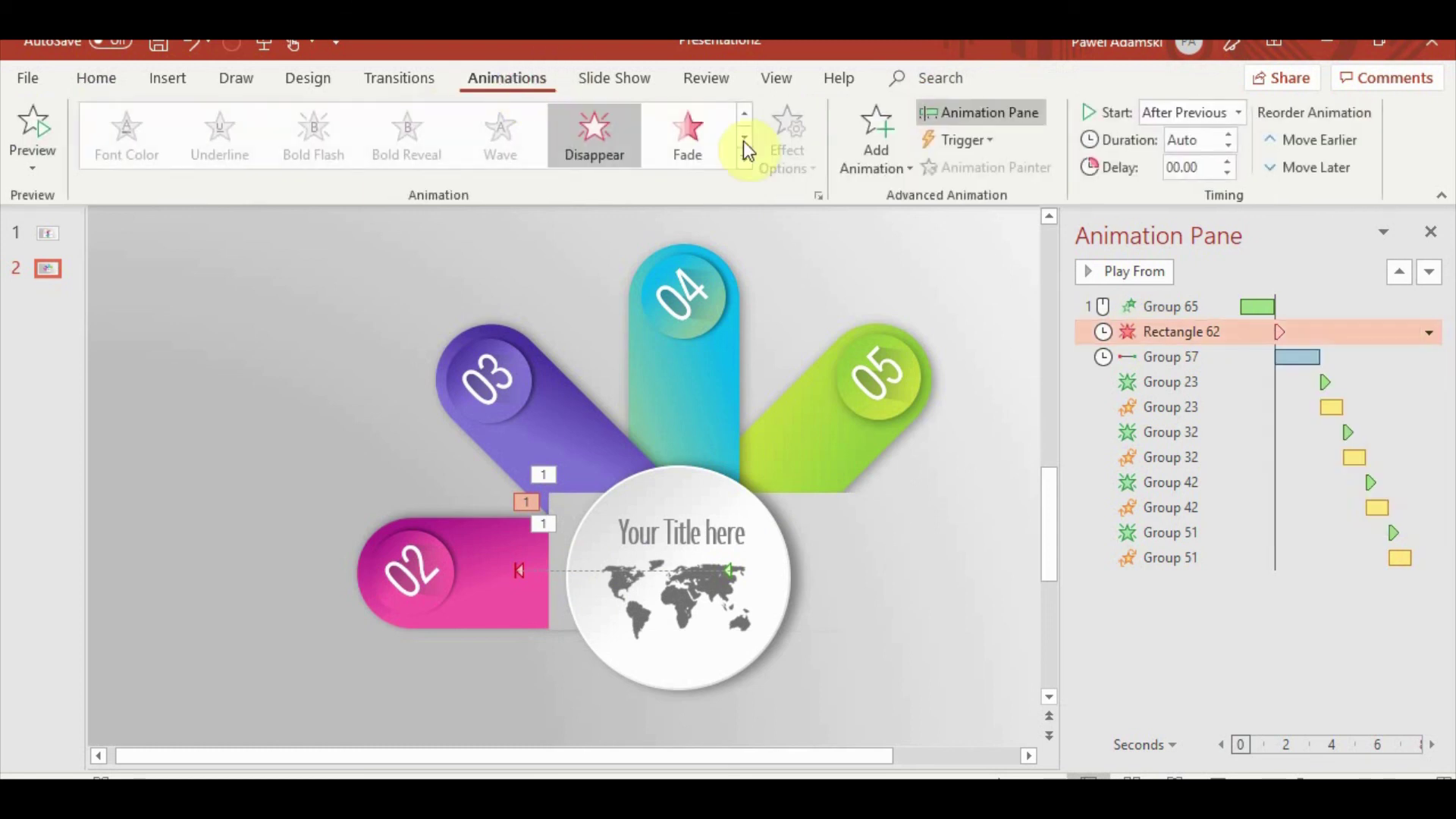
click(741, 159)
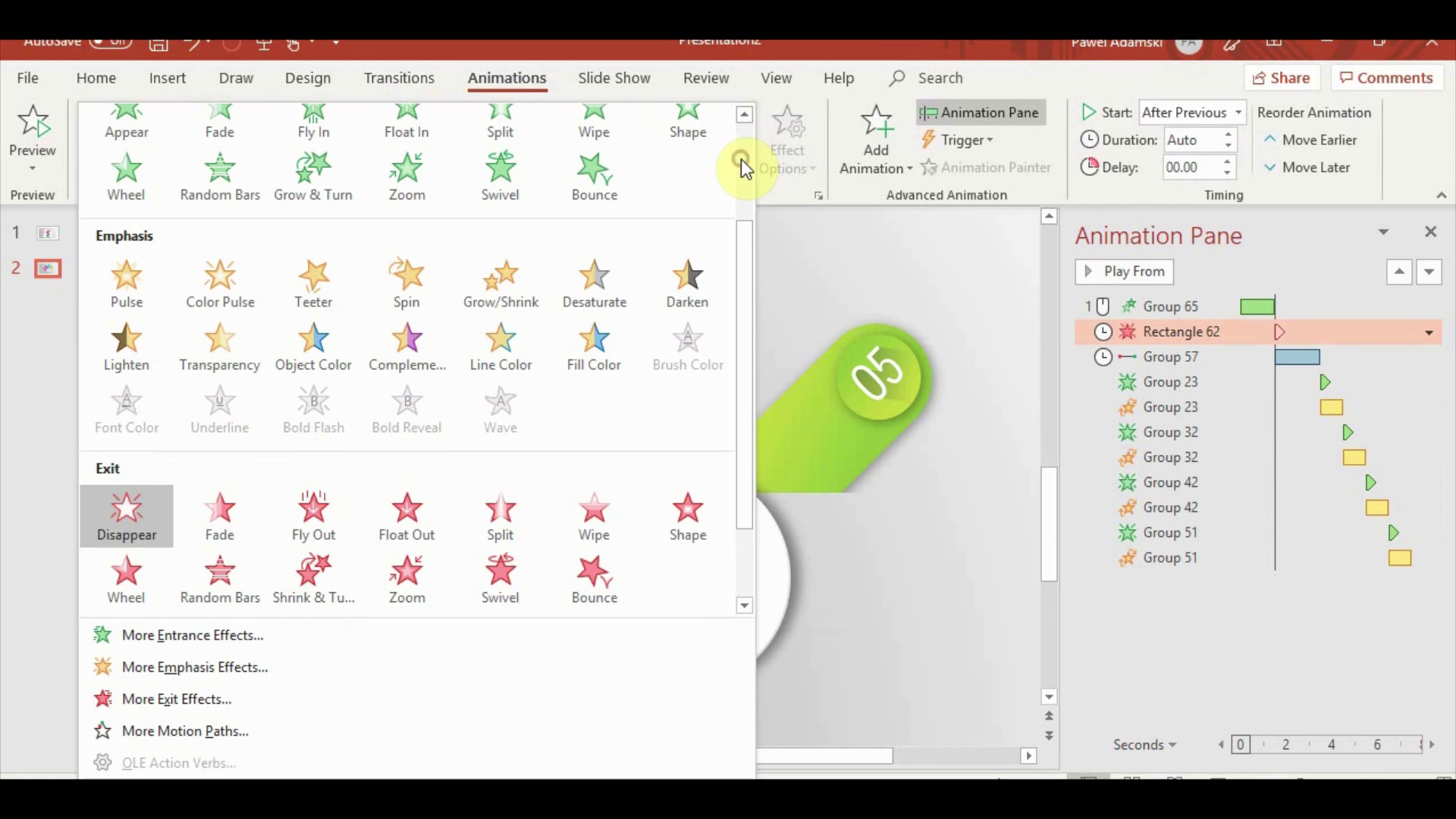
click(354, 499)
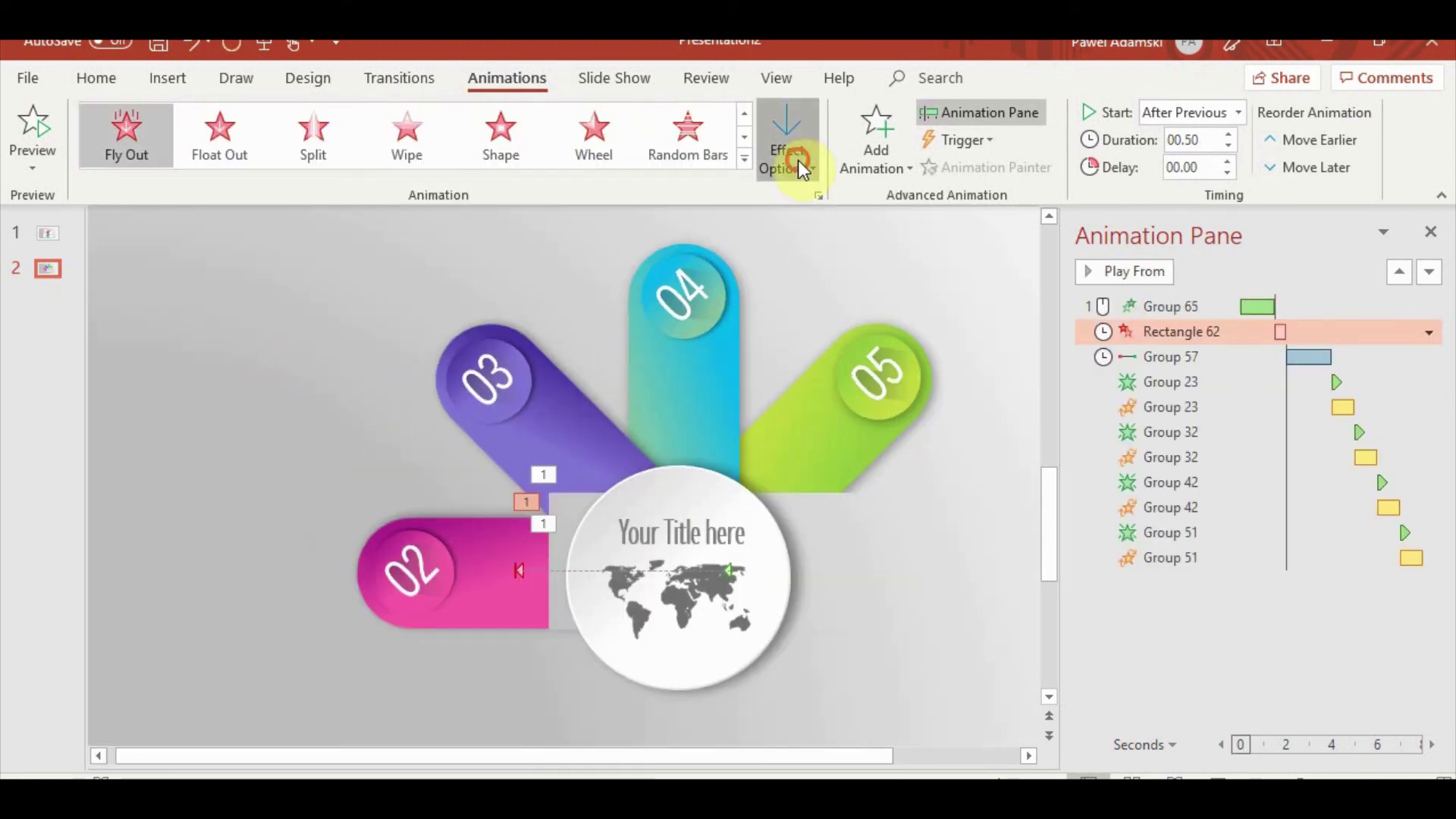
click(798, 160)
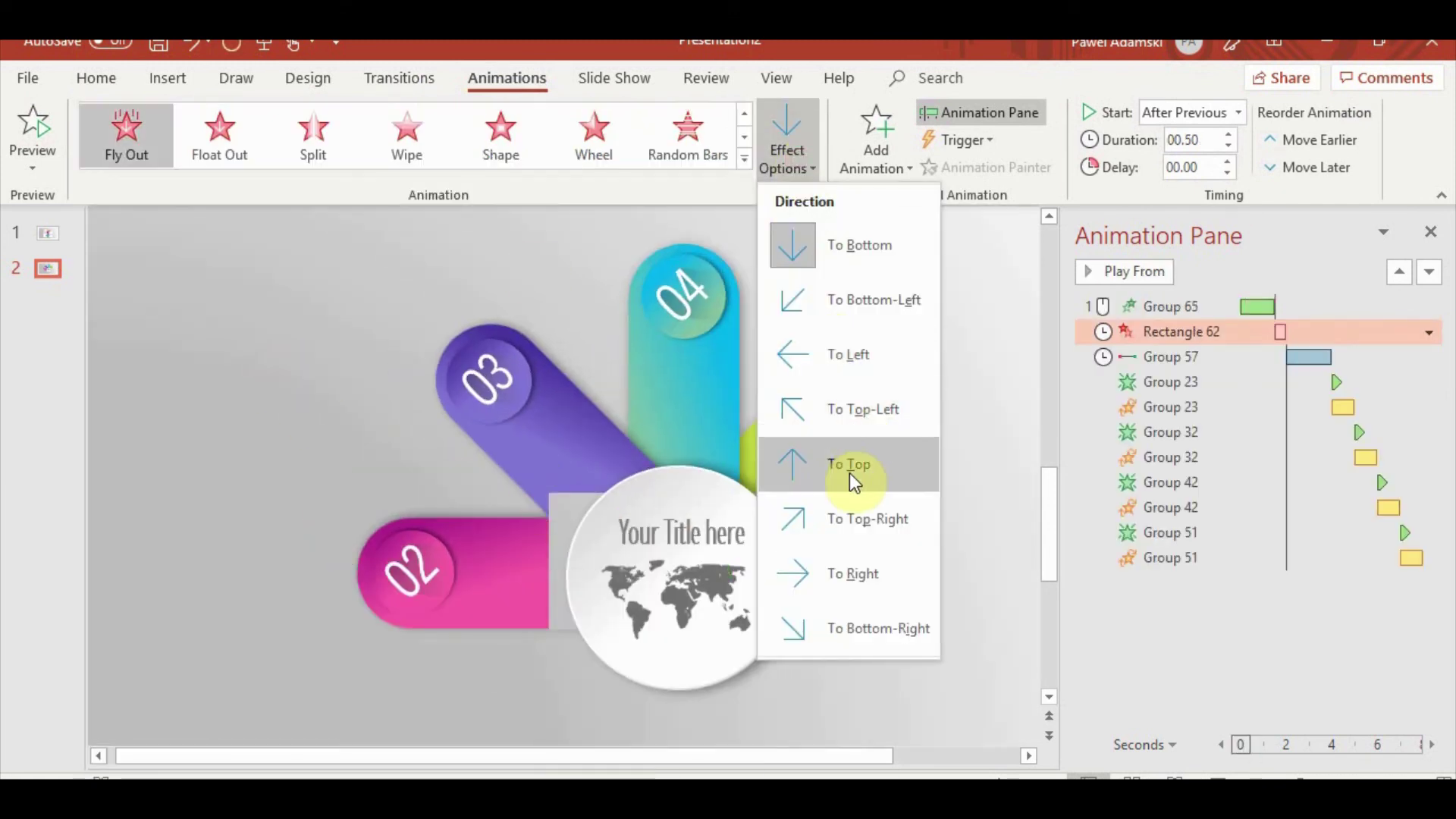
click(853, 570)
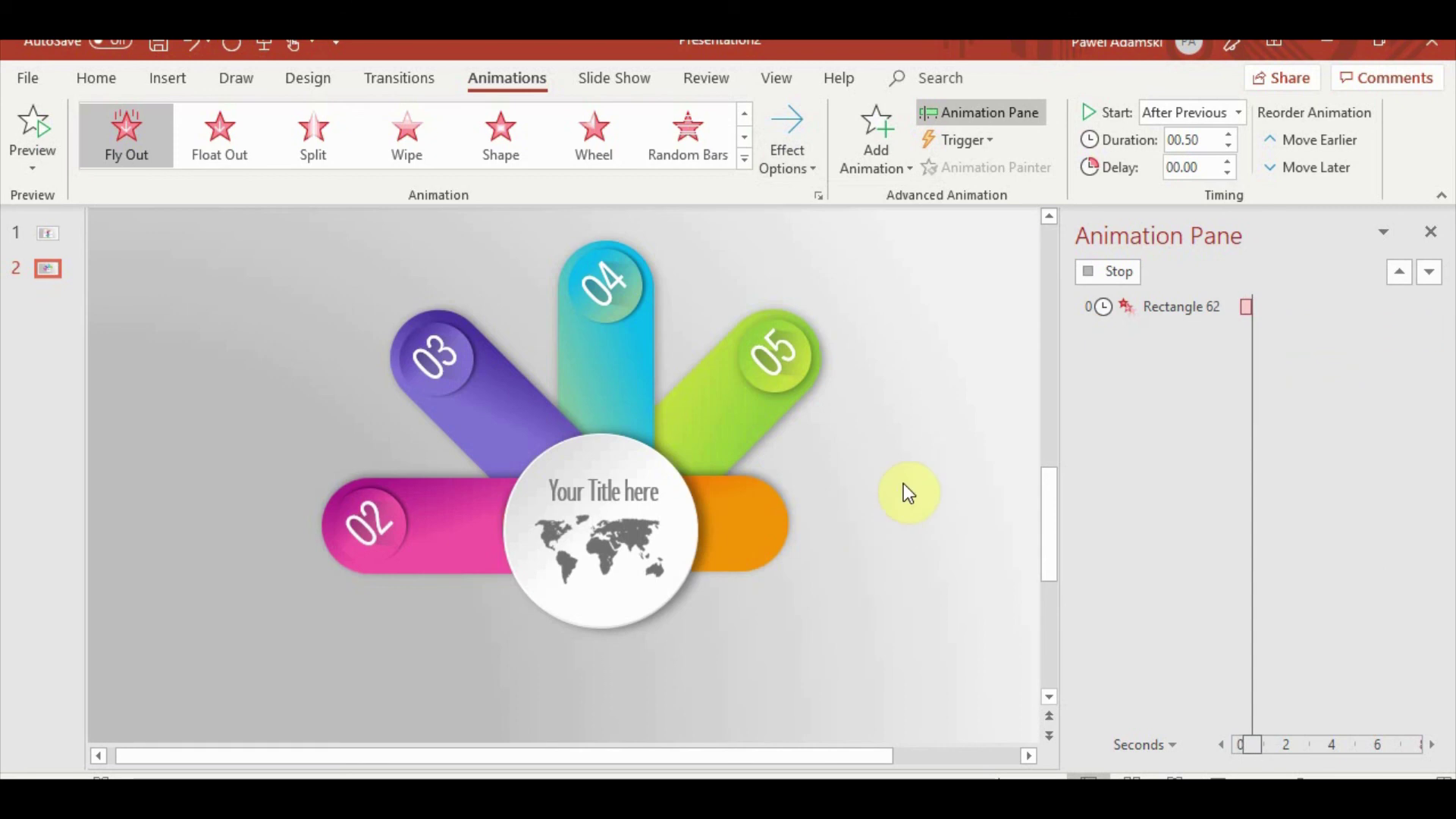
Replace it with a Wipe exit going From Left
click(880, 557)
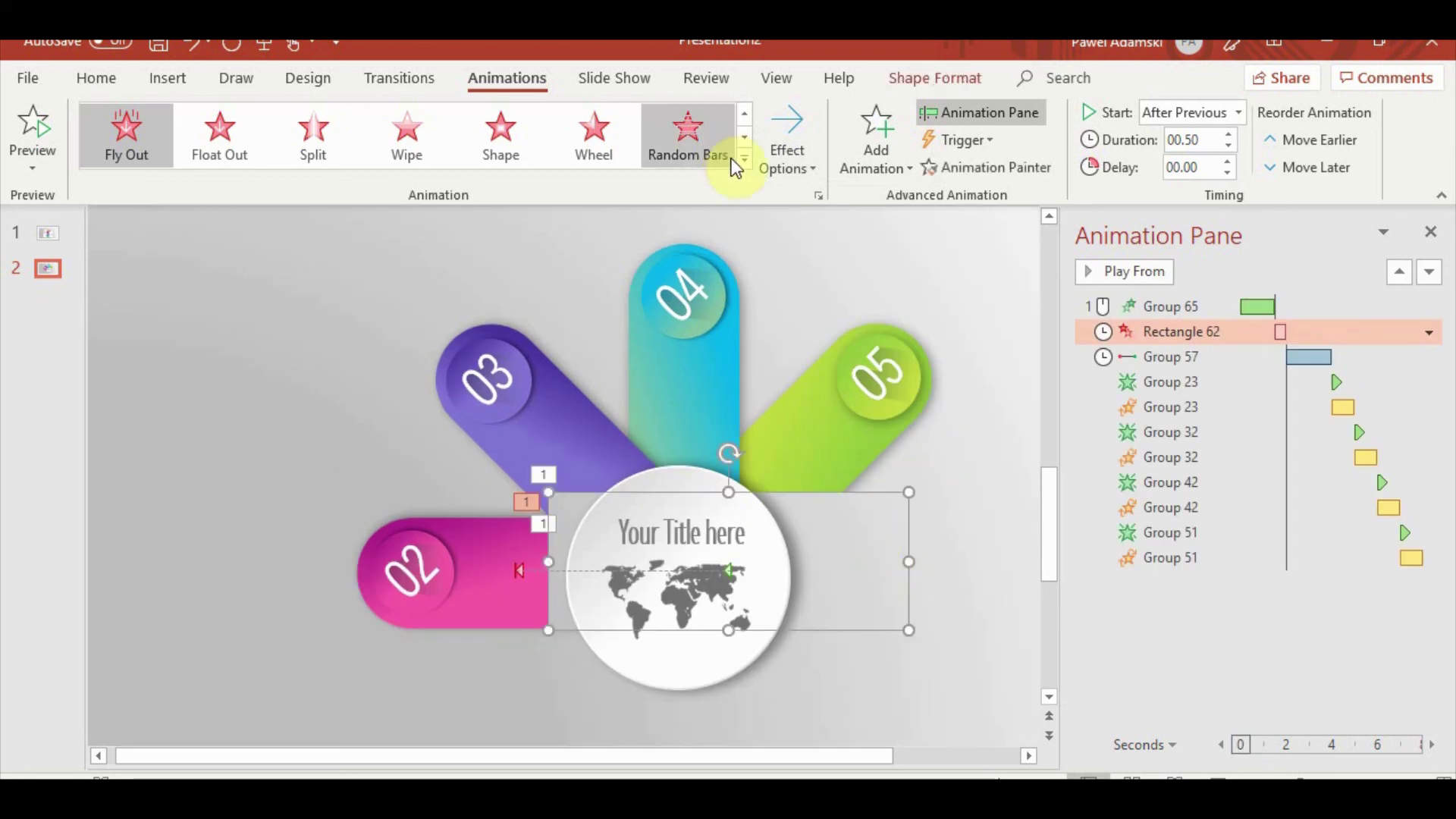
click(429, 130)
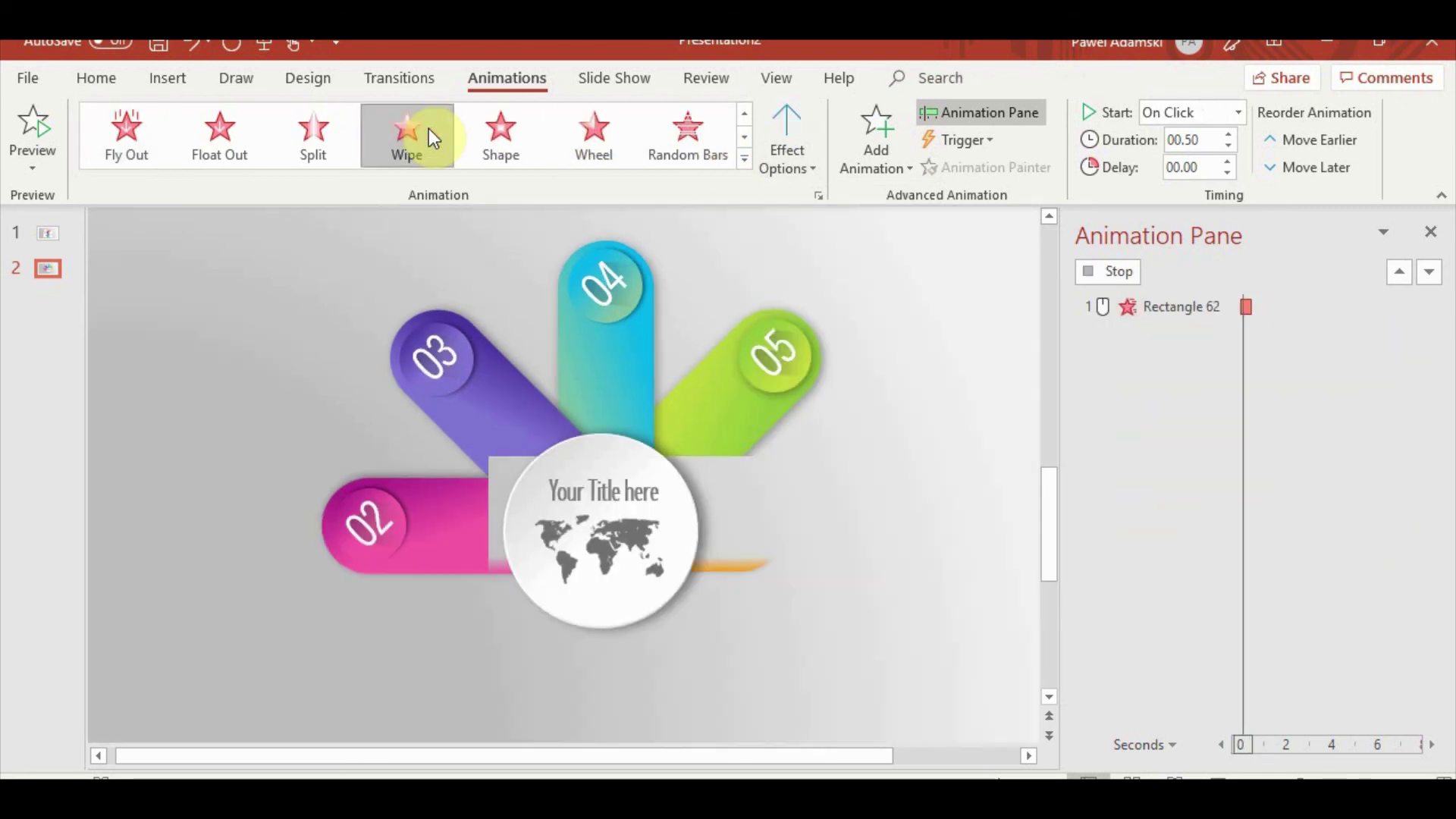
click(792, 167)
click(811, 303)
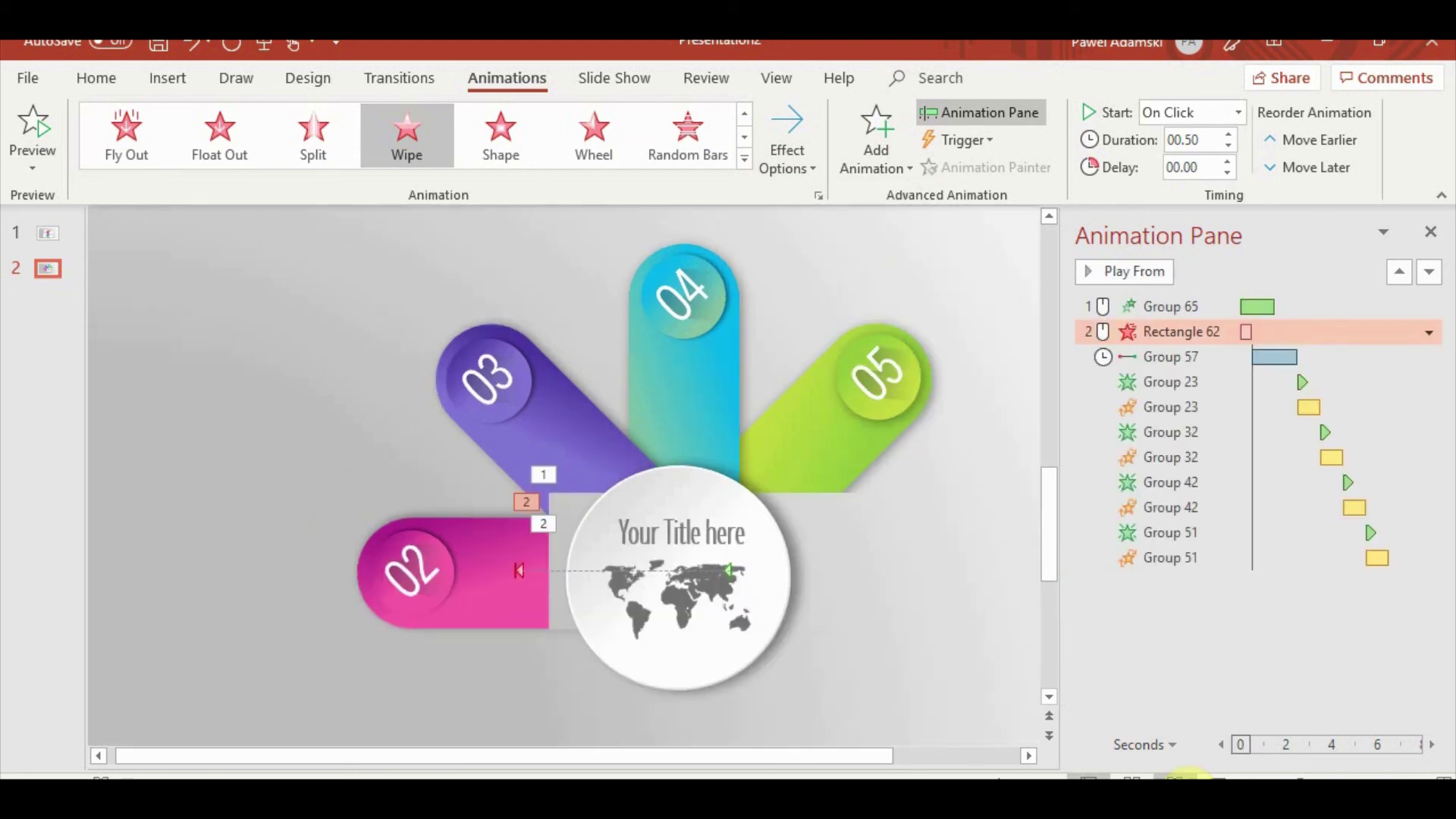
After a test slide show, set Rectangle 62's Wipe to With Previous lasting about 1.30 seconds
click(1179, 777)
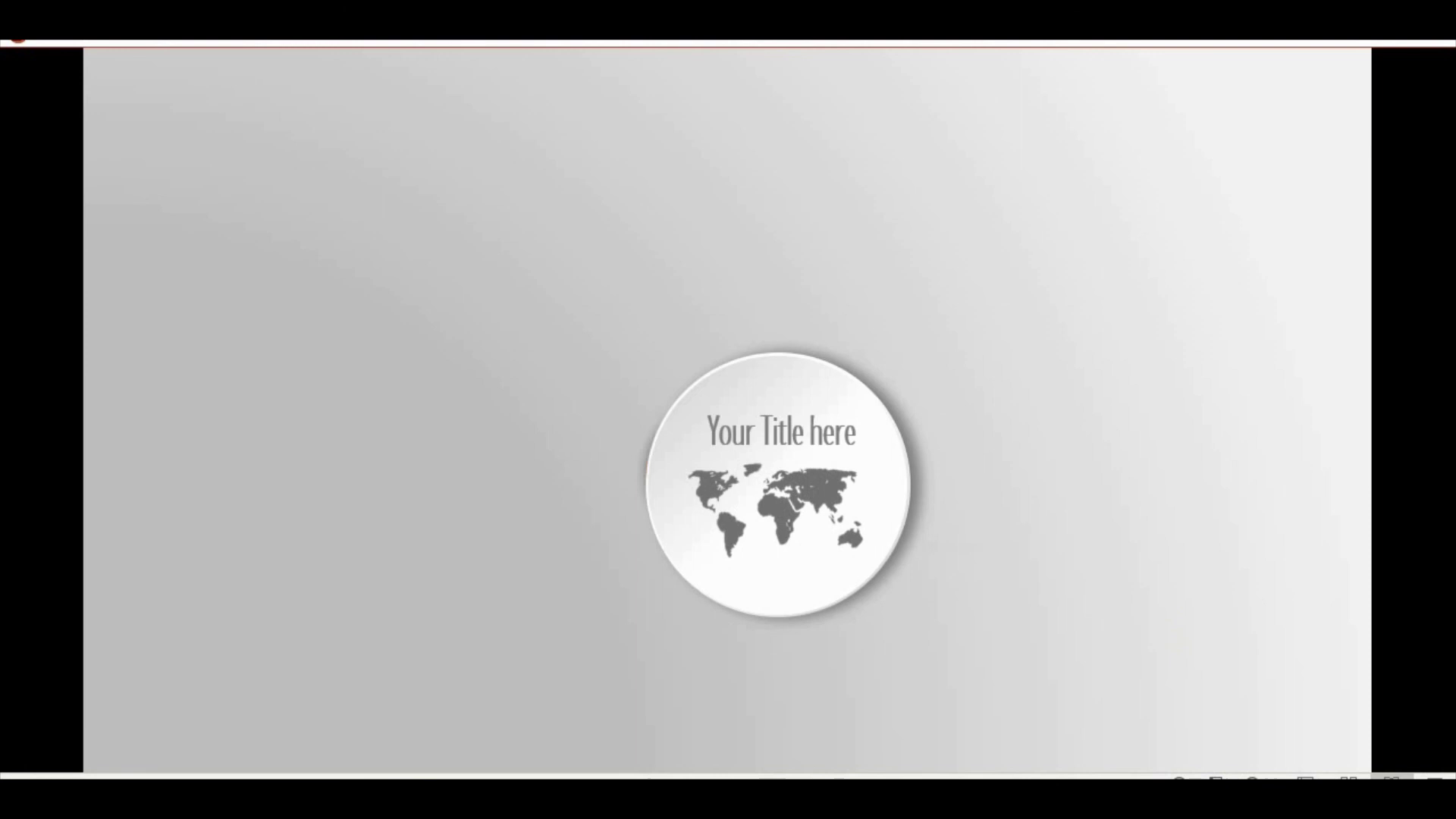
key(Escape)
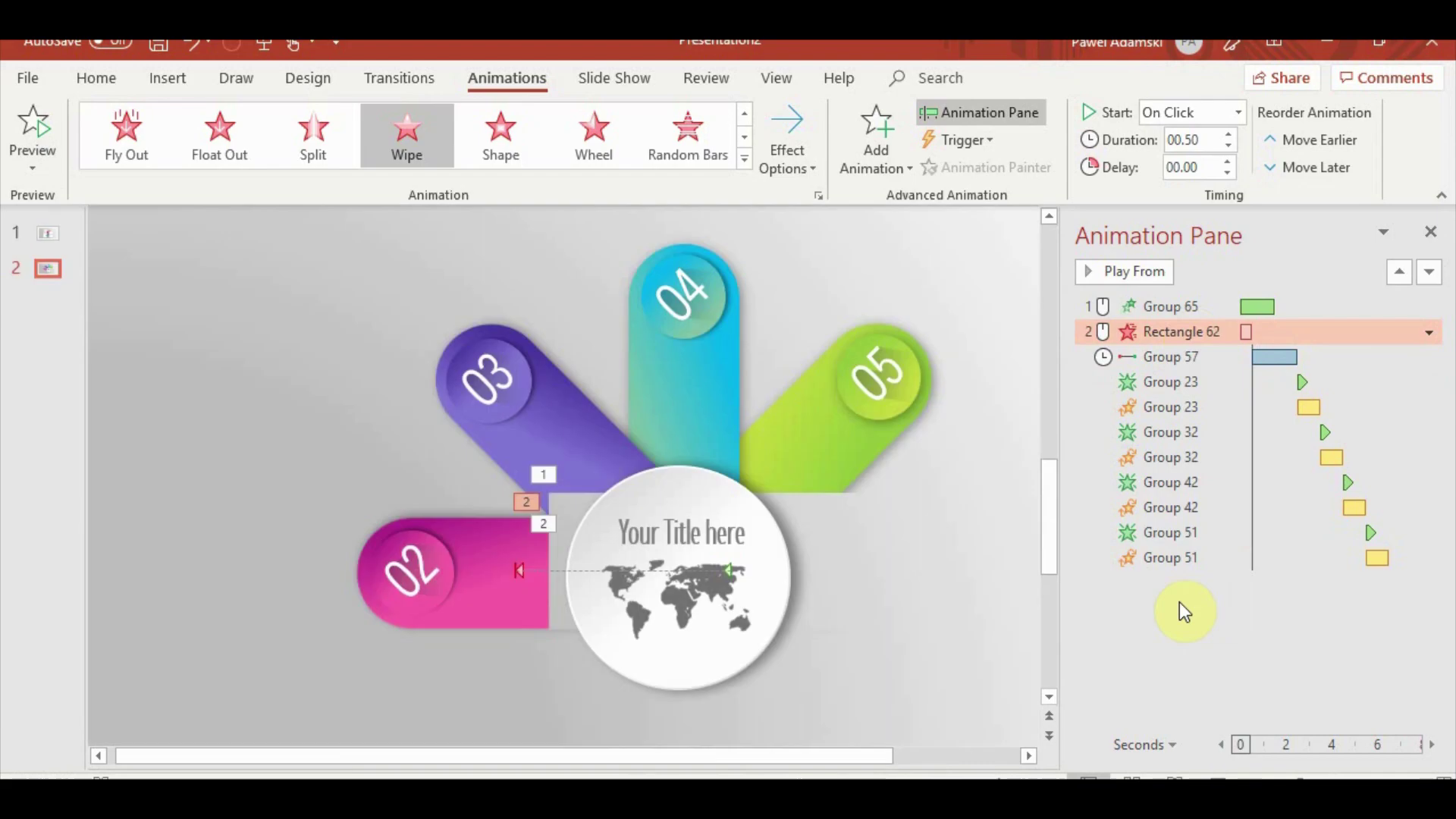
right_click(1187, 331)
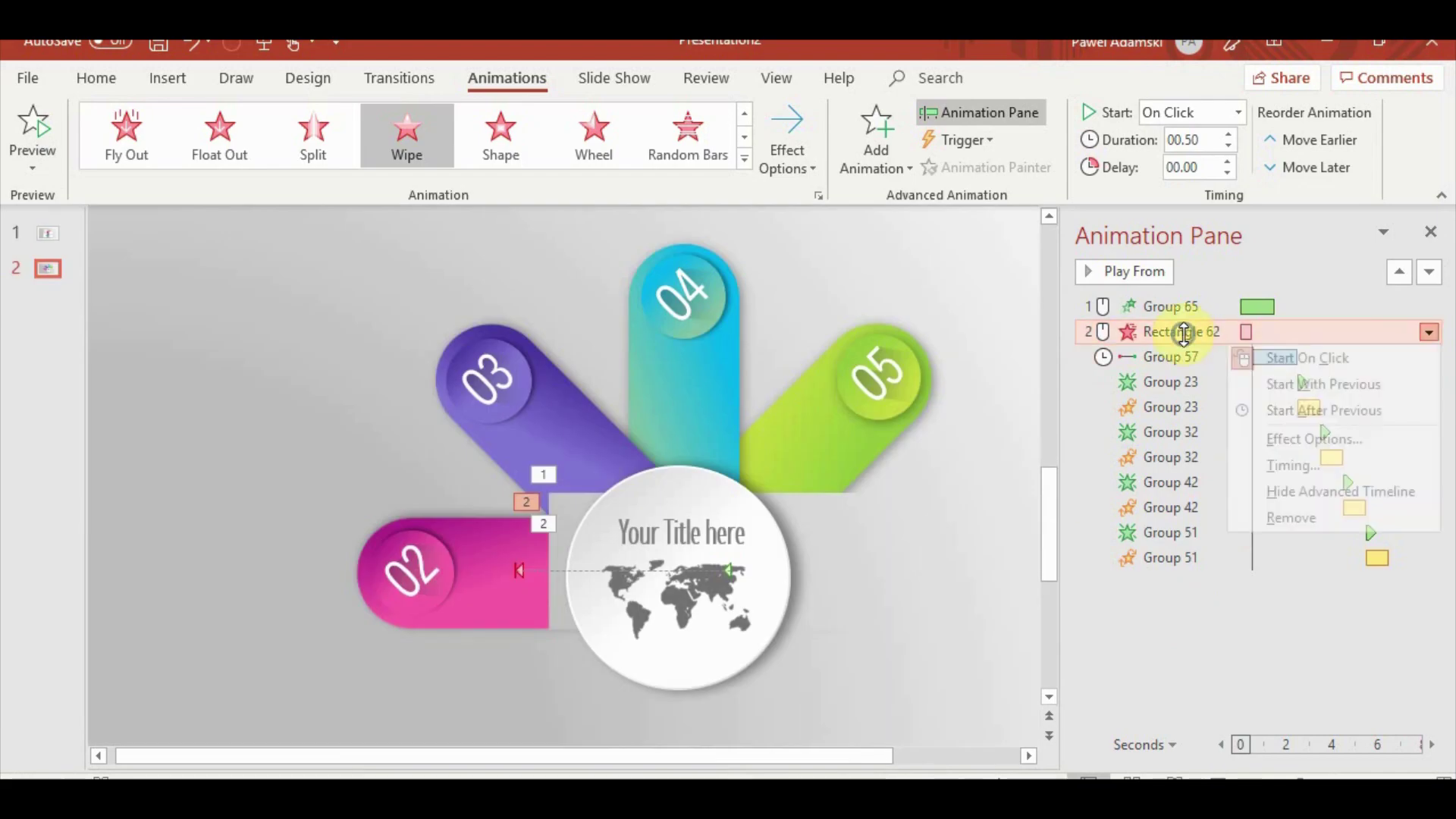
click(1281, 385)
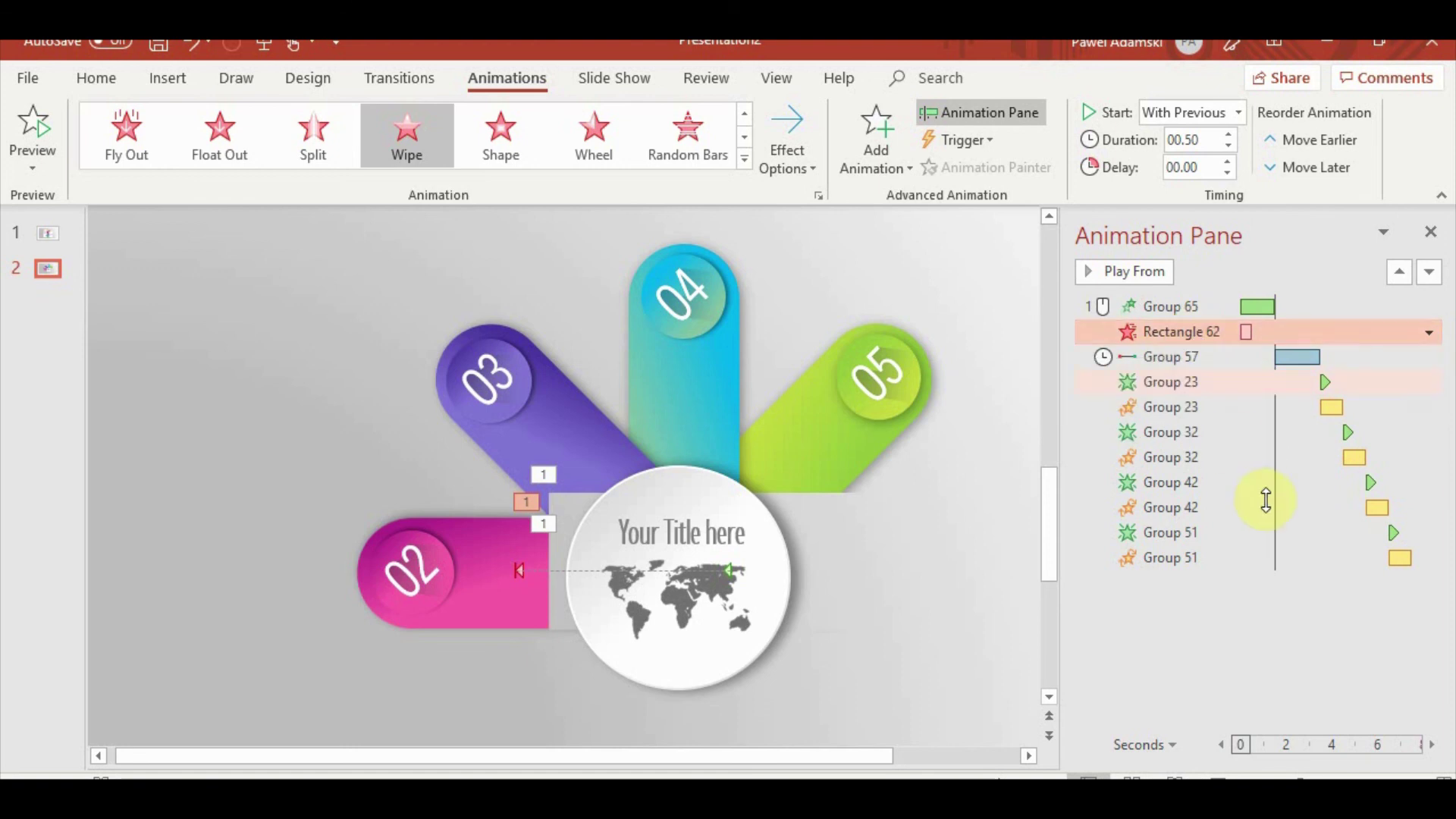
mouse_move(1250, 330)
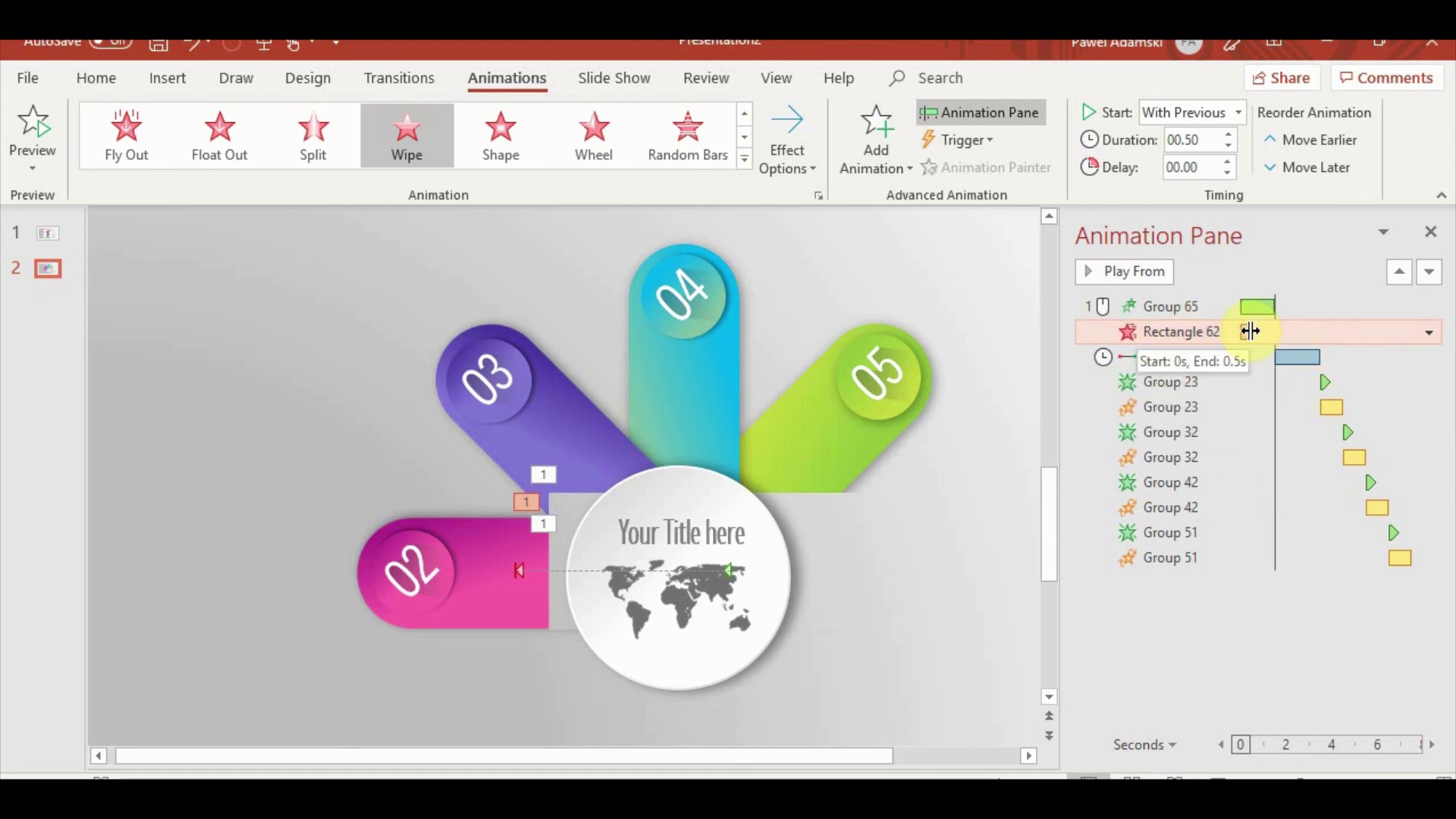
drag(1250, 331, 1267, 330)
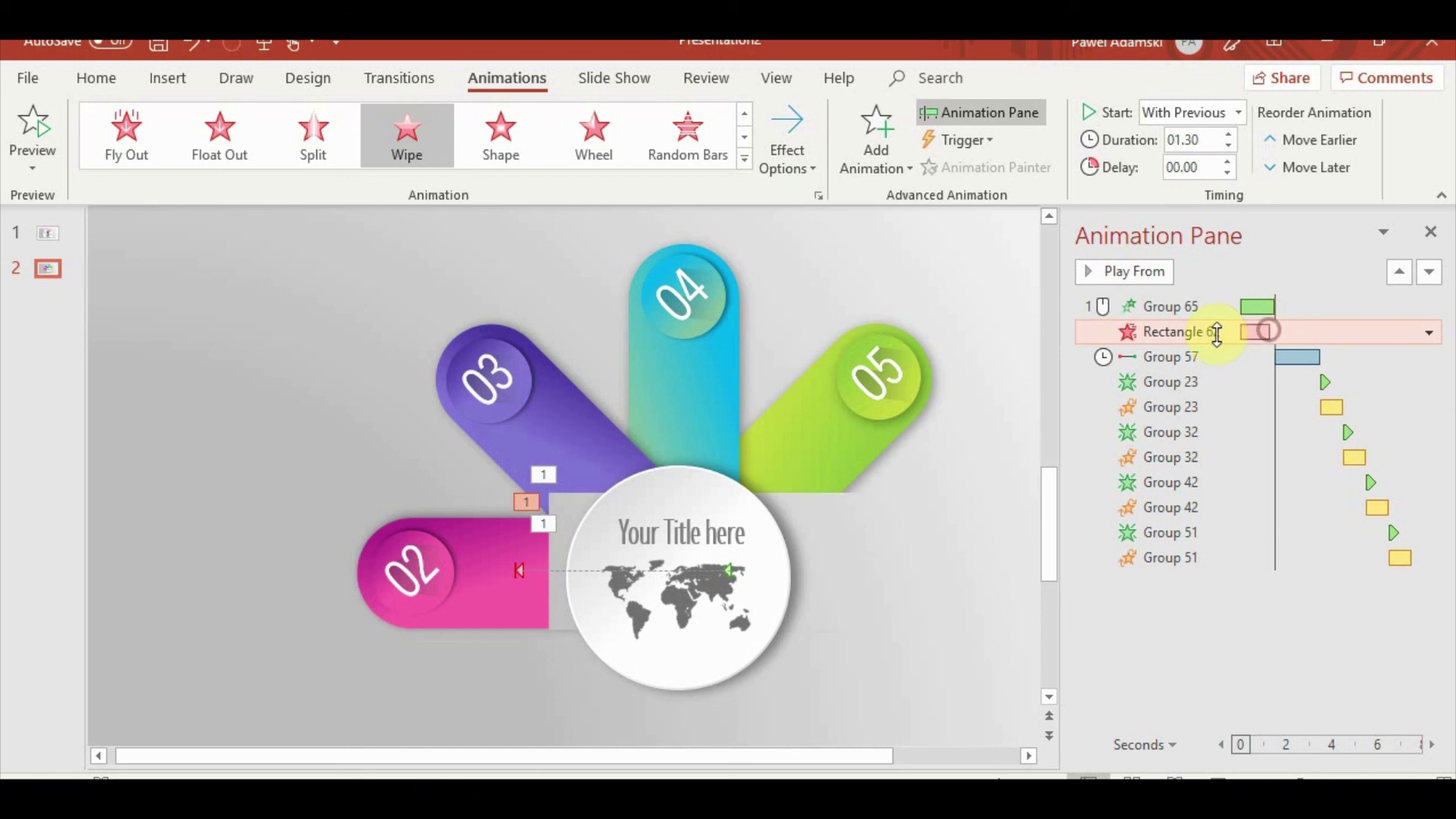
Keep the delay at zero, move the Wipe after Group 57, and replay the slide show
click(1227, 161)
click(1227, 162)
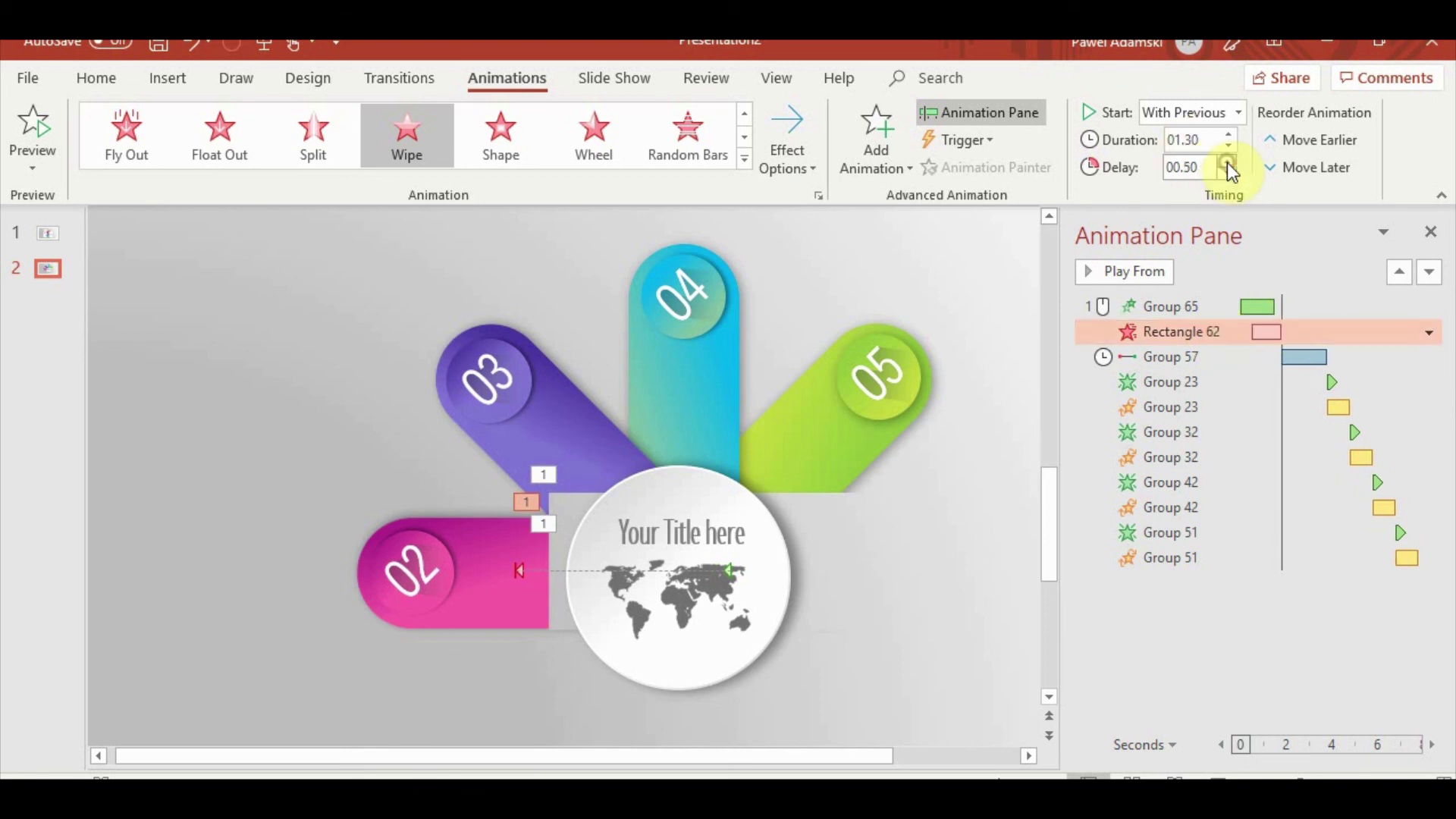
click(1227, 173)
click(1226, 173)
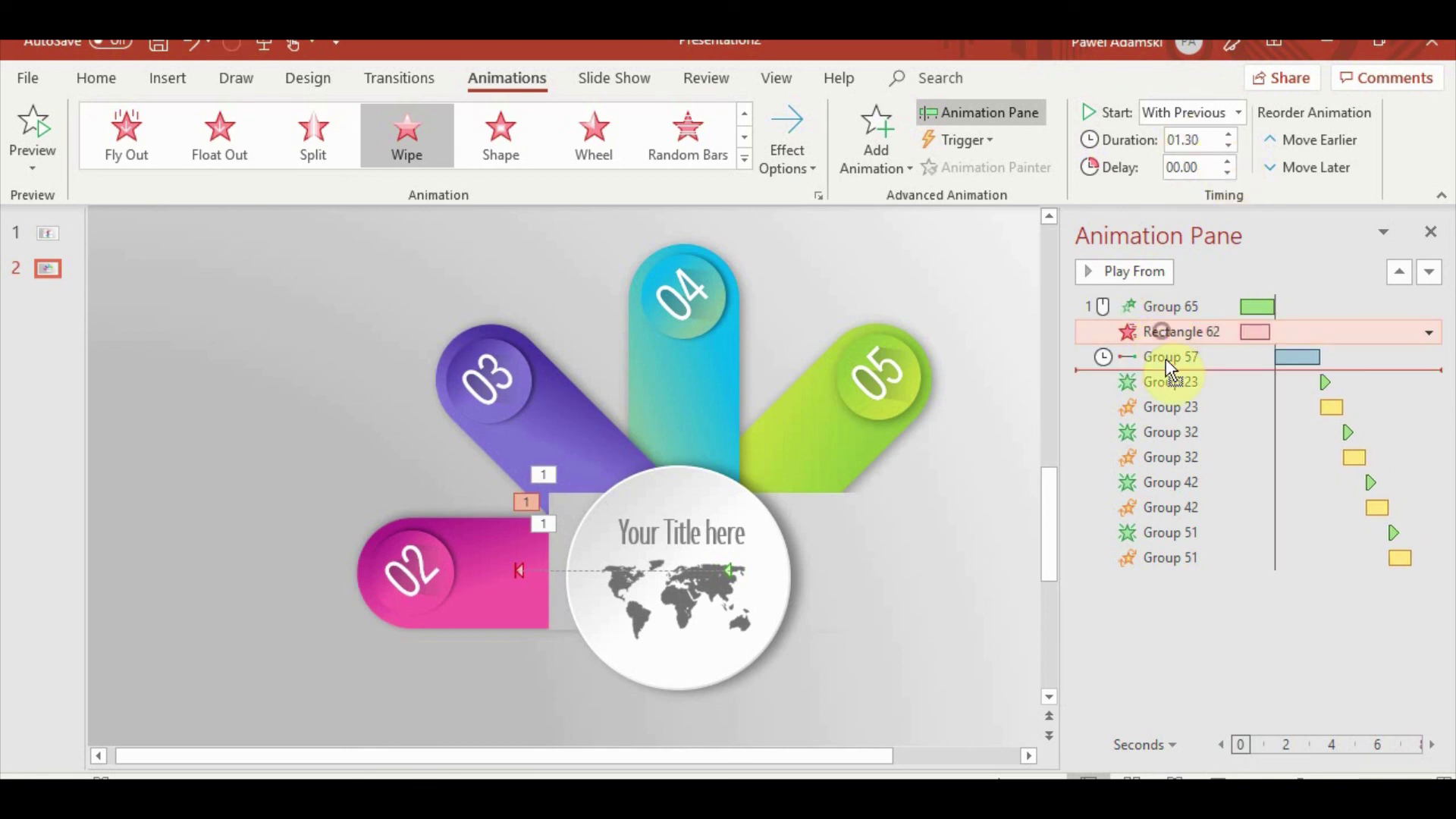
drag(1167, 358, 1165, 363)
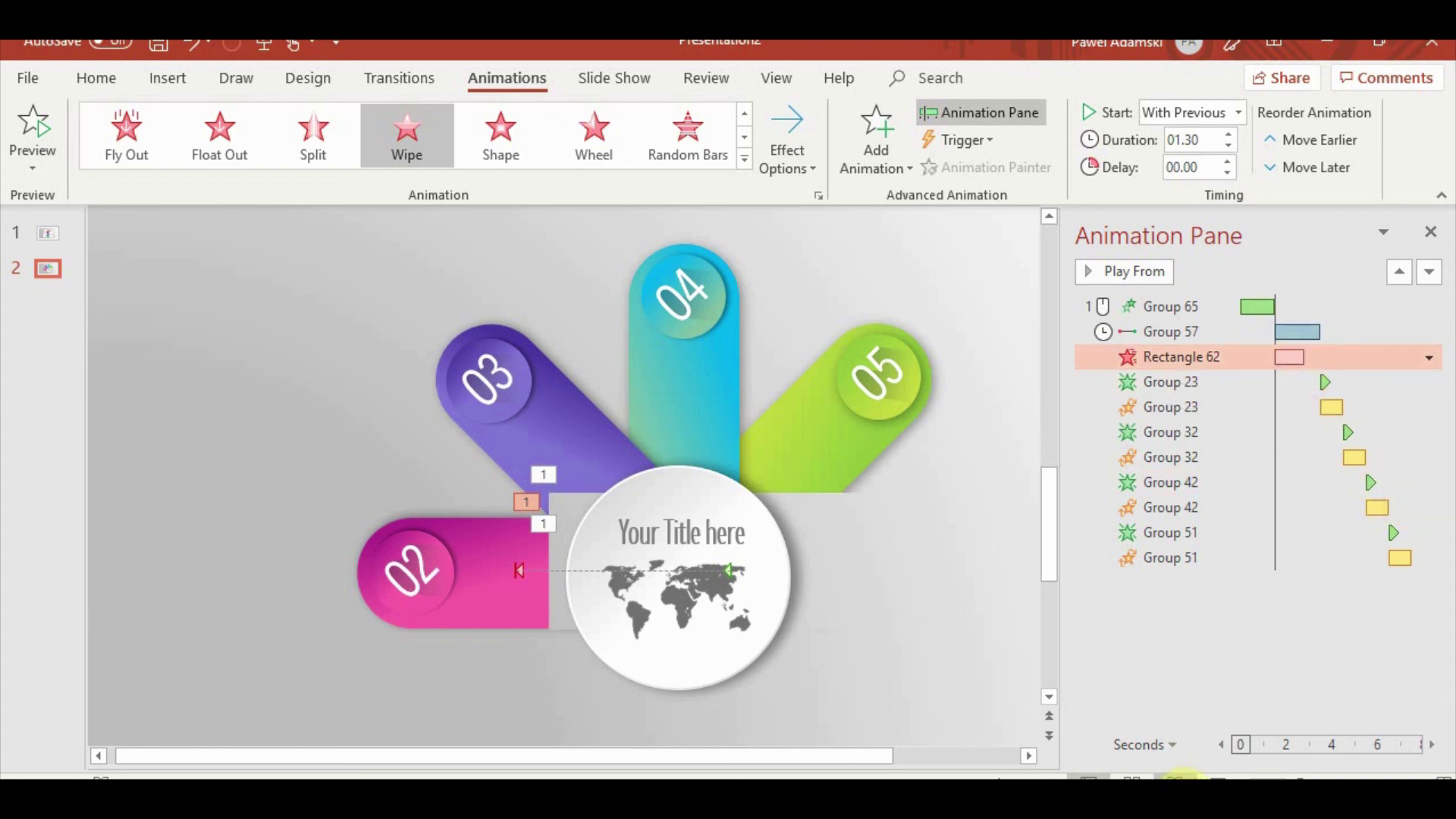
key(shift+F5)
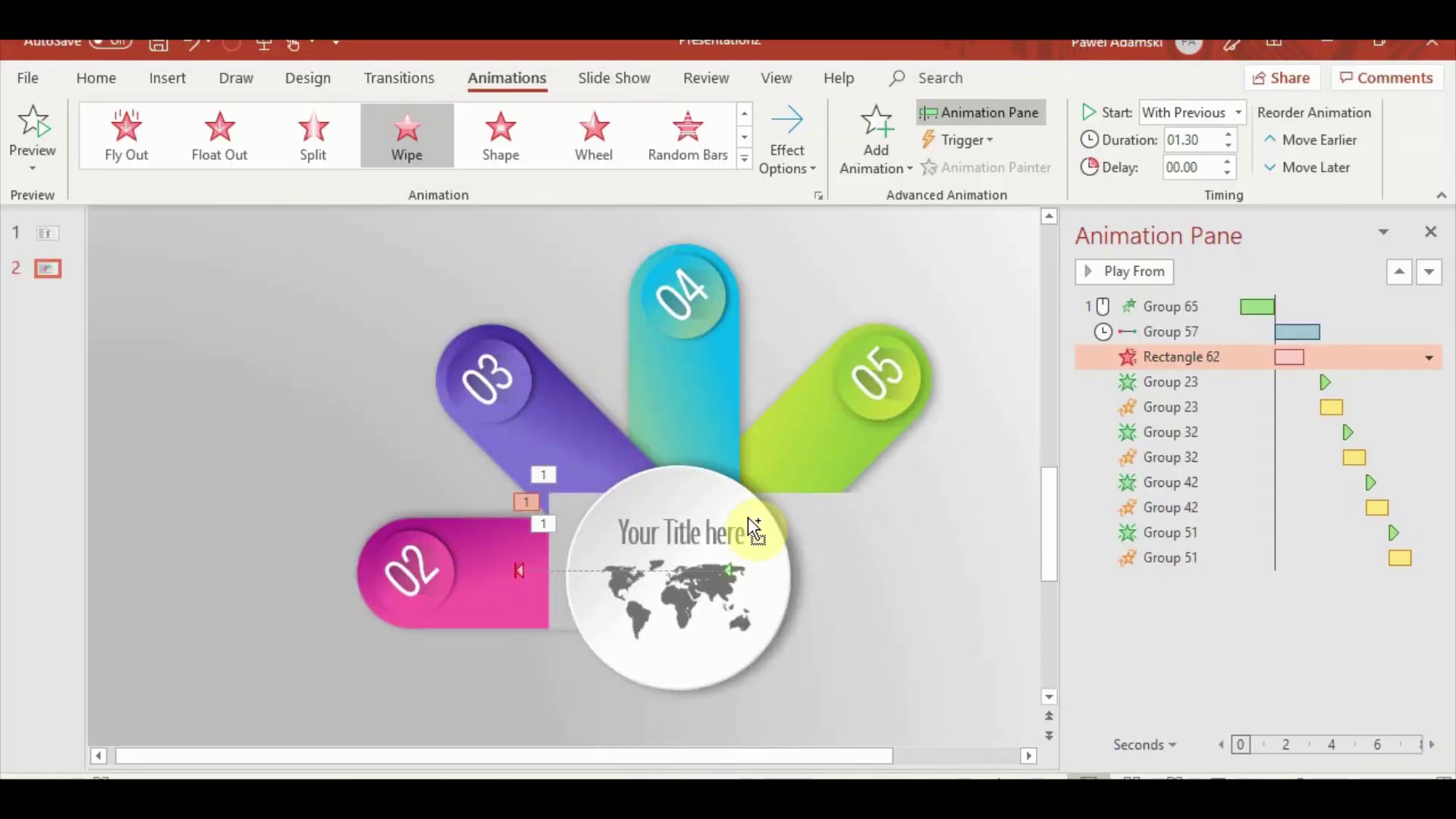
drag(328, 302, 821, 665)
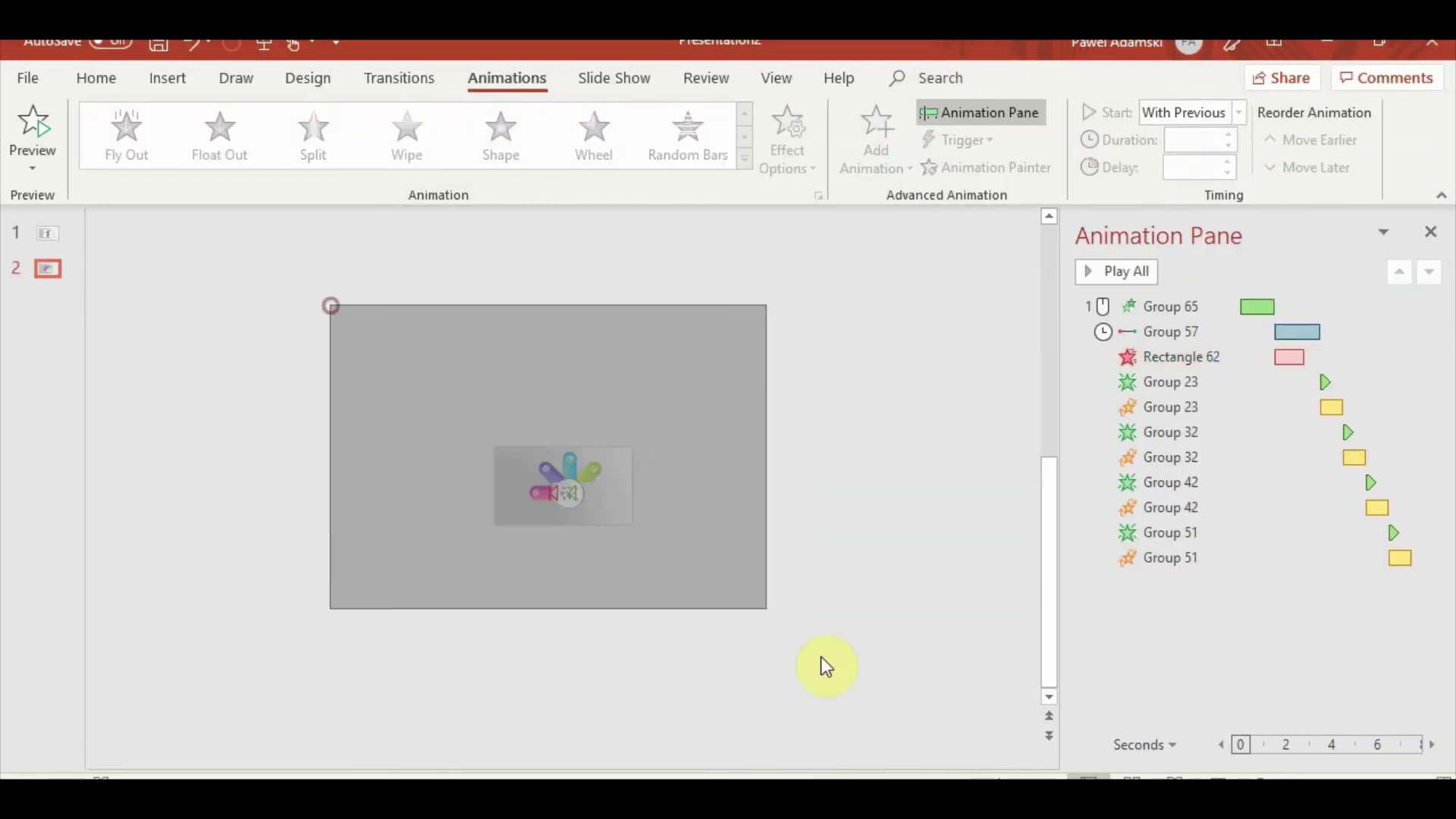
drag(859, 425, 842, 517)
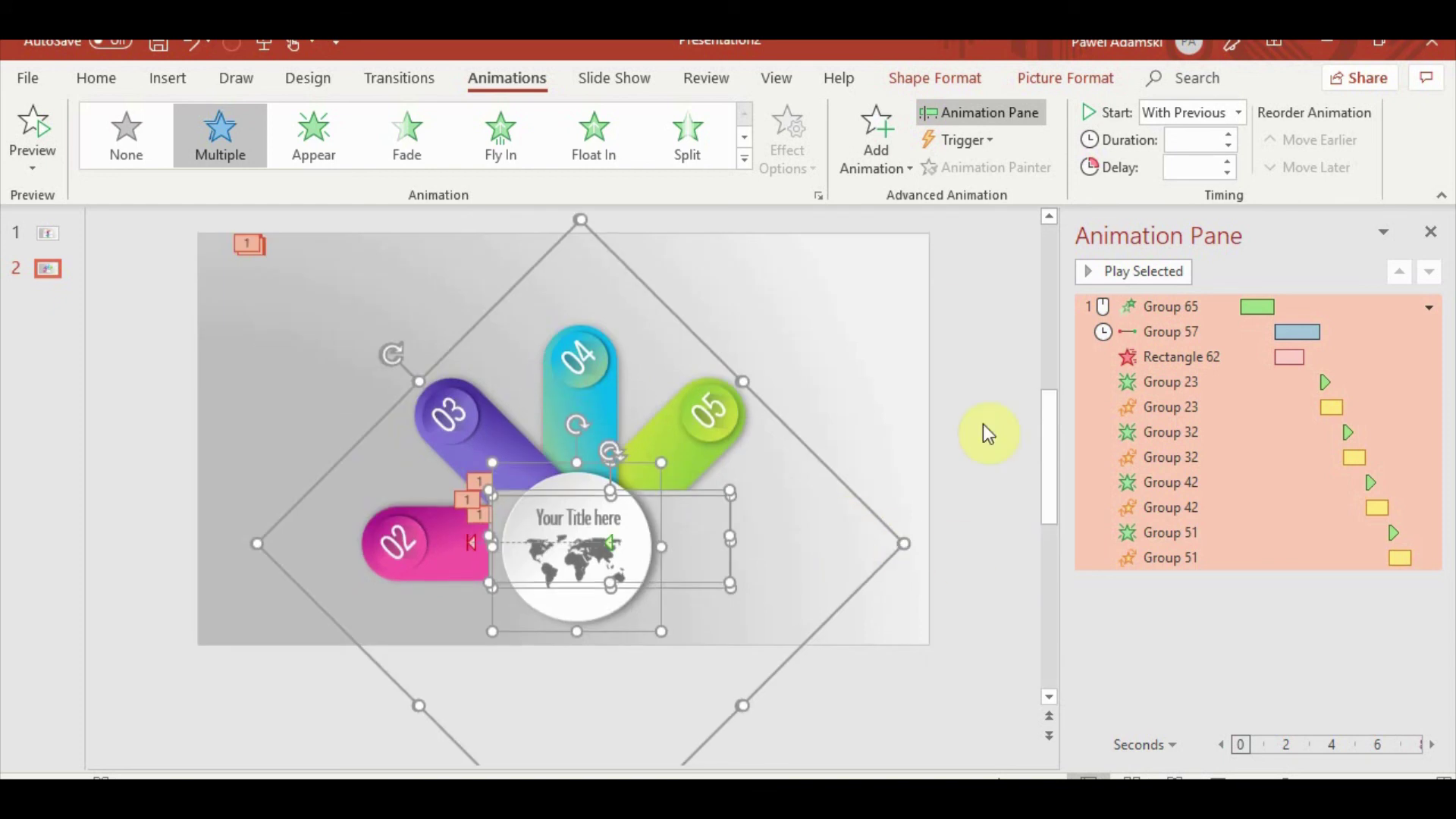
click(993, 436)
click(1195, 768)
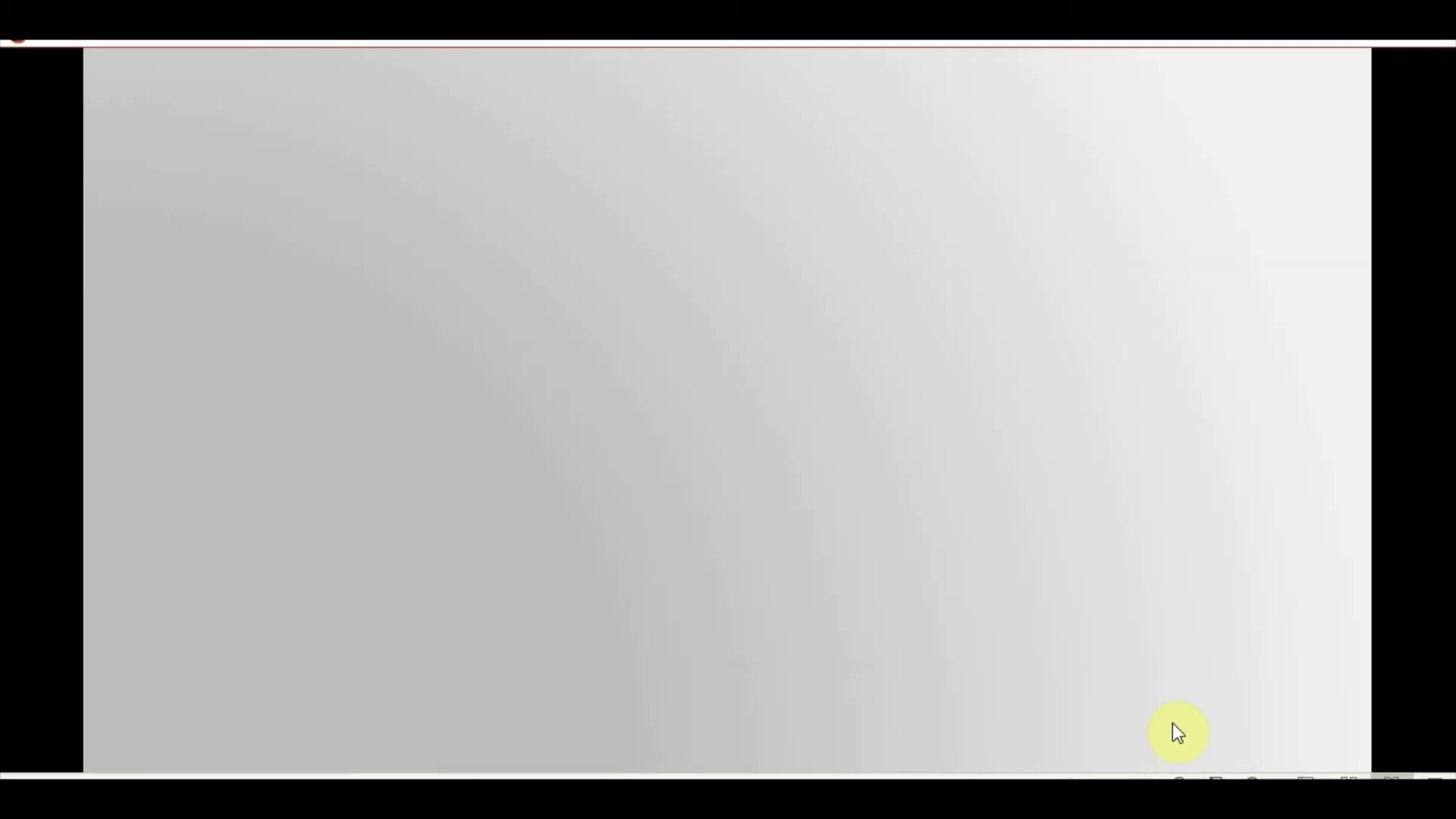
click(1201, 684)
click(1201, 684)
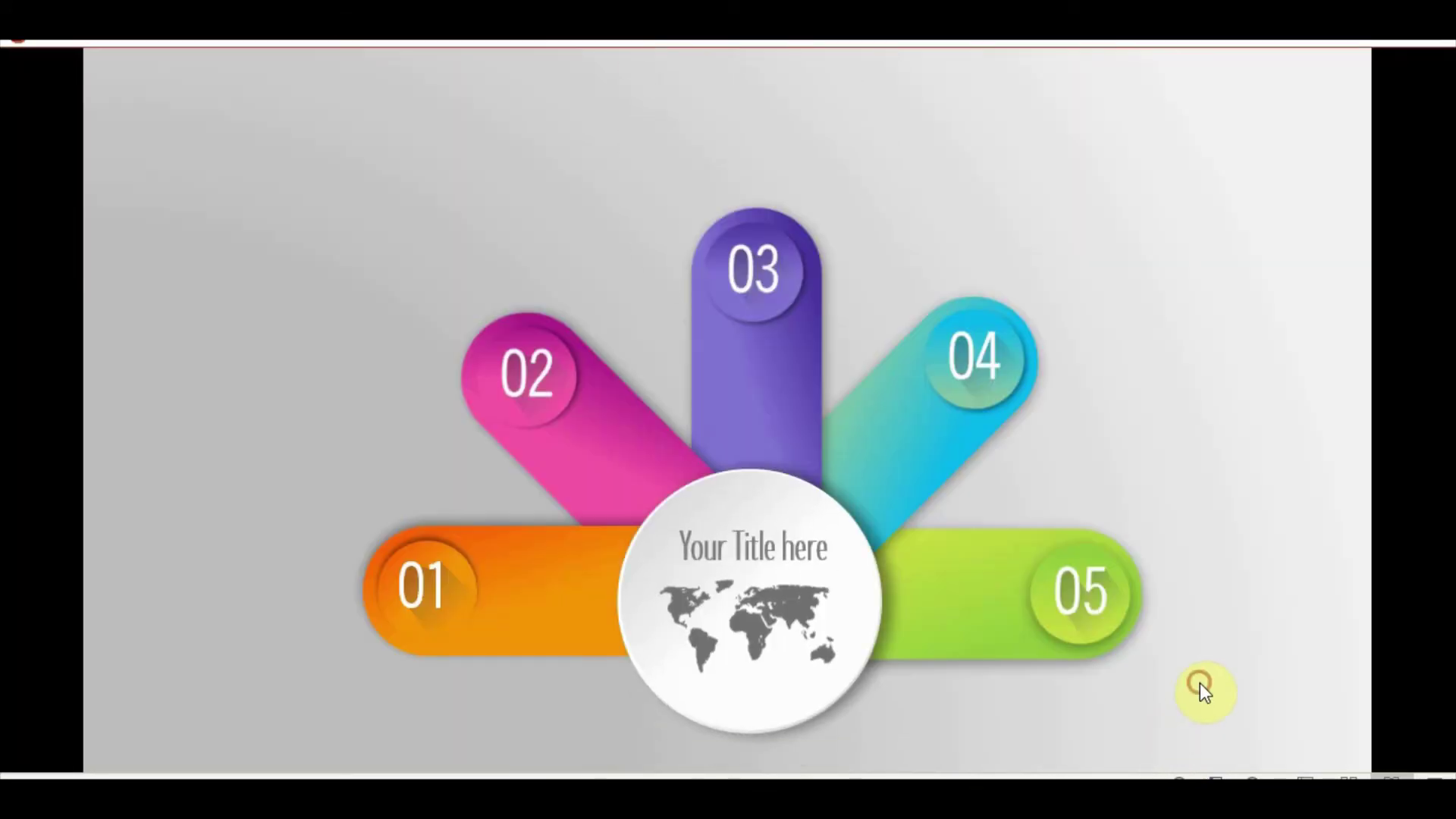
click(1205, 691)
key(Escape)
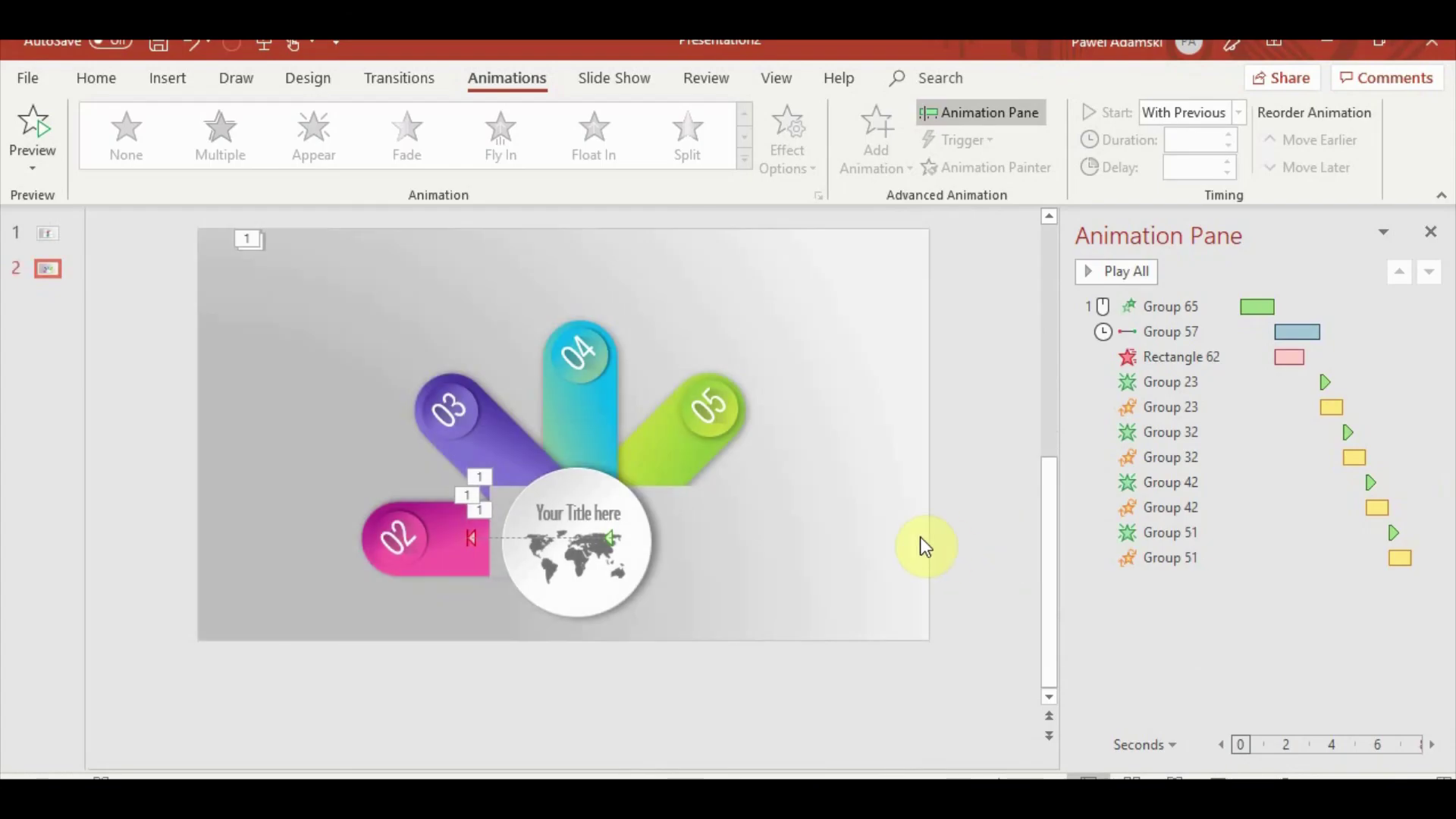
Paste the SUBJECT text block left of tab 02 and select its 01 number
click(158, 397)
key(ctrl+v)
mouse_move(352, 456)
mouse_down()
mouse_move(250, 481)
mouse_move(259, 504)
mouse_up()
ctrl+scroll(258, 505, up, 3)
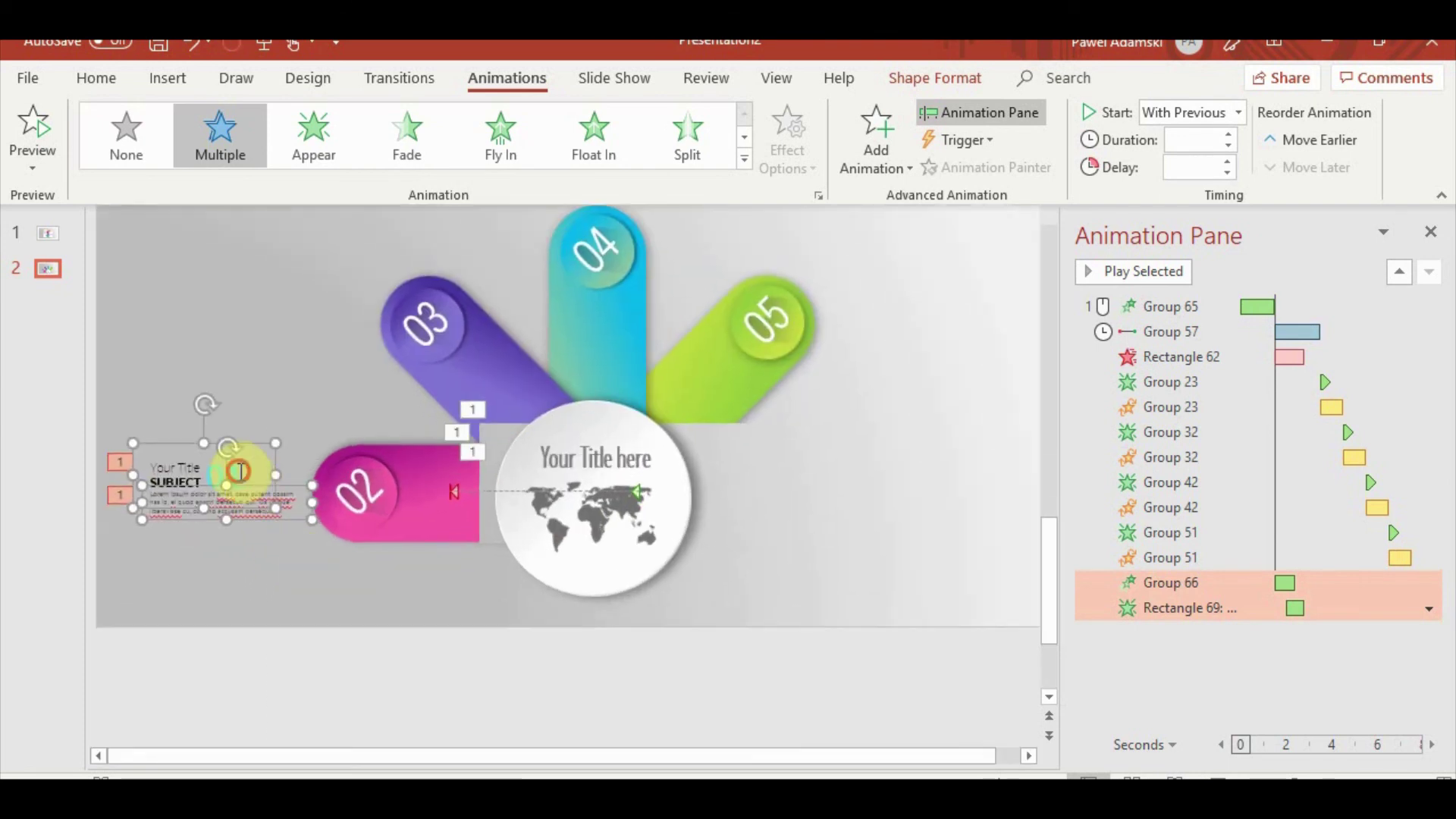
click(224, 472)
double_click(223, 471)
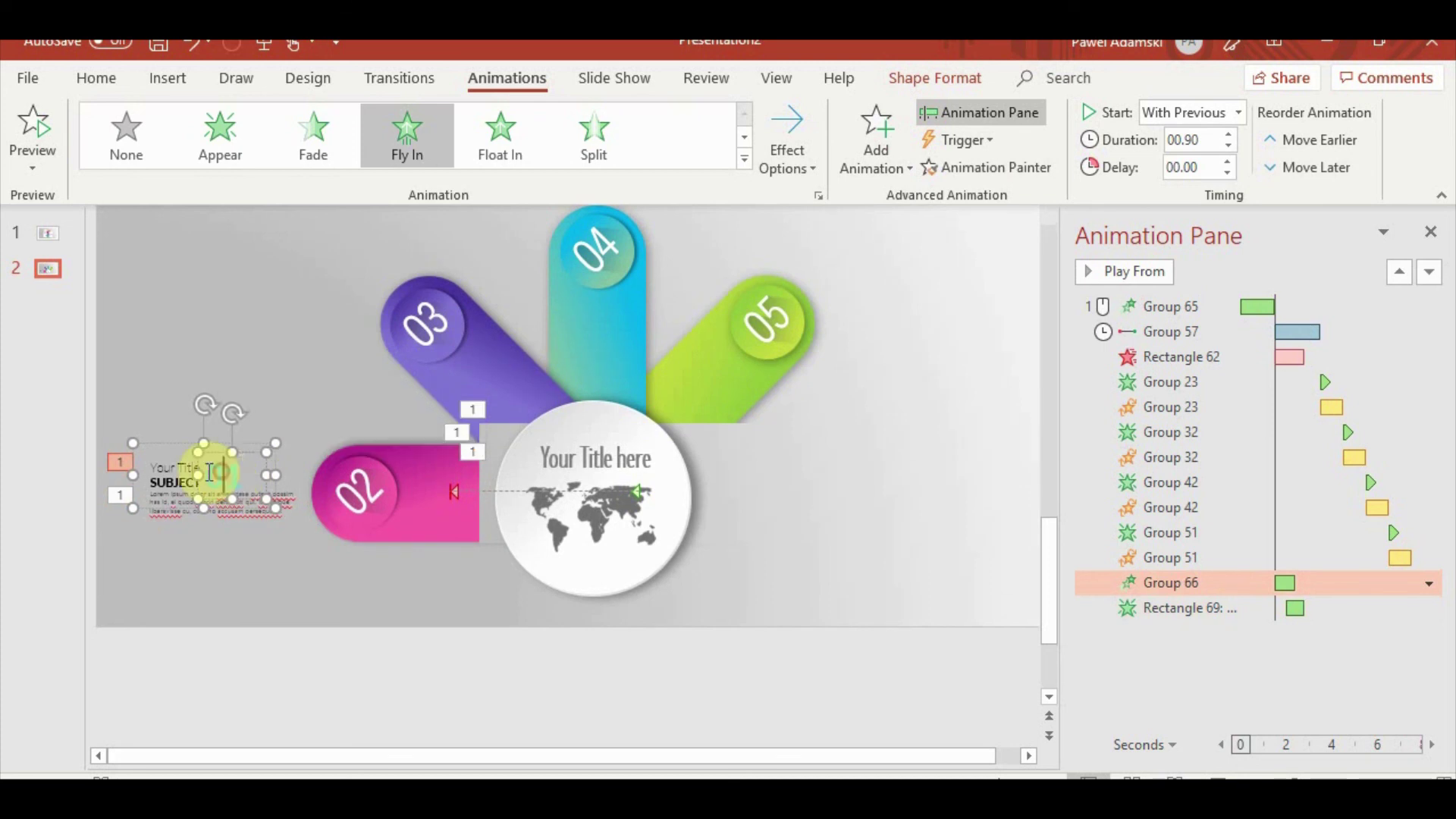
Copy the orange 01 shape from slide 1 and paste it at slide 2's upper left
click(97, 78)
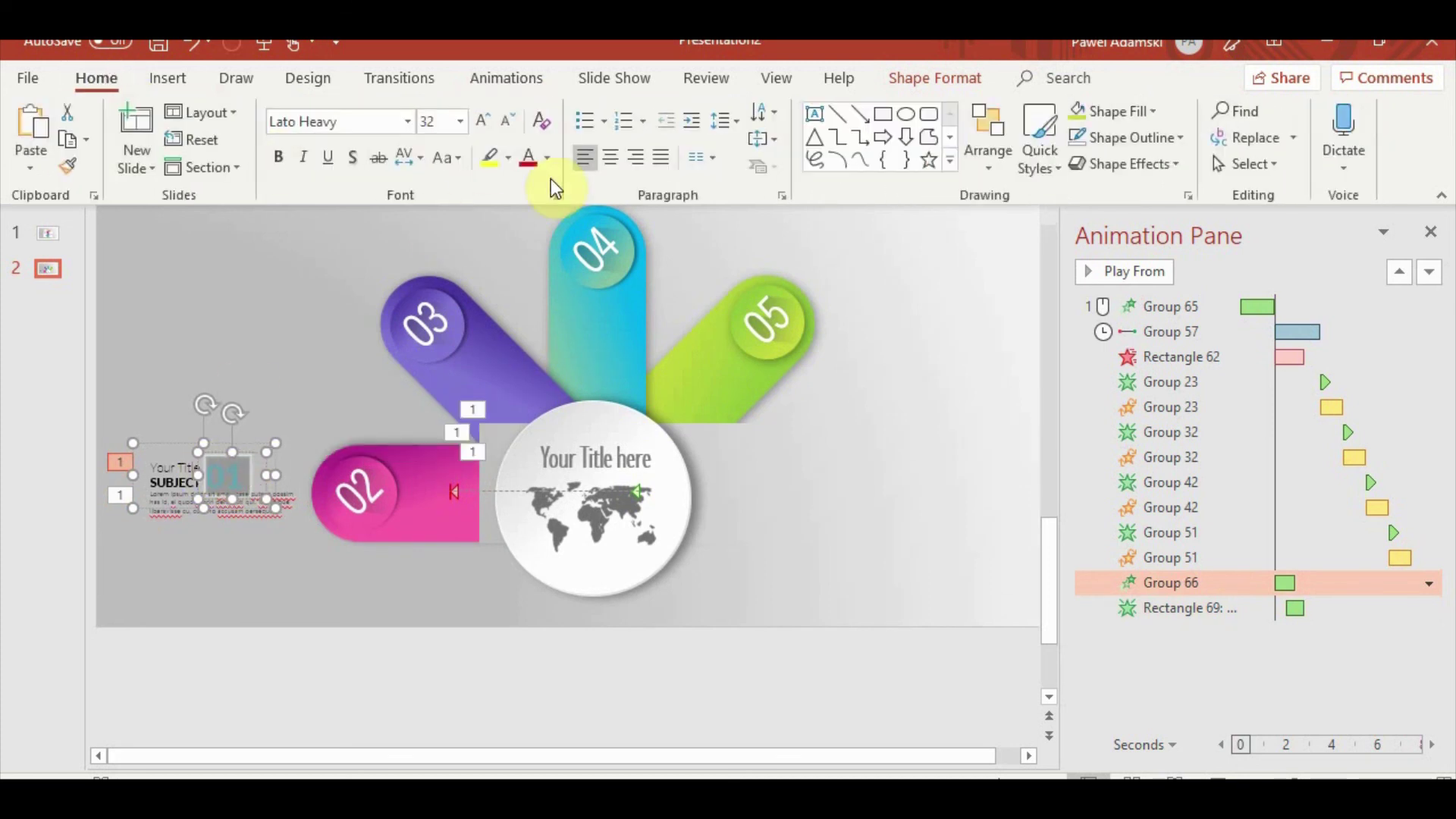
click(547, 159)
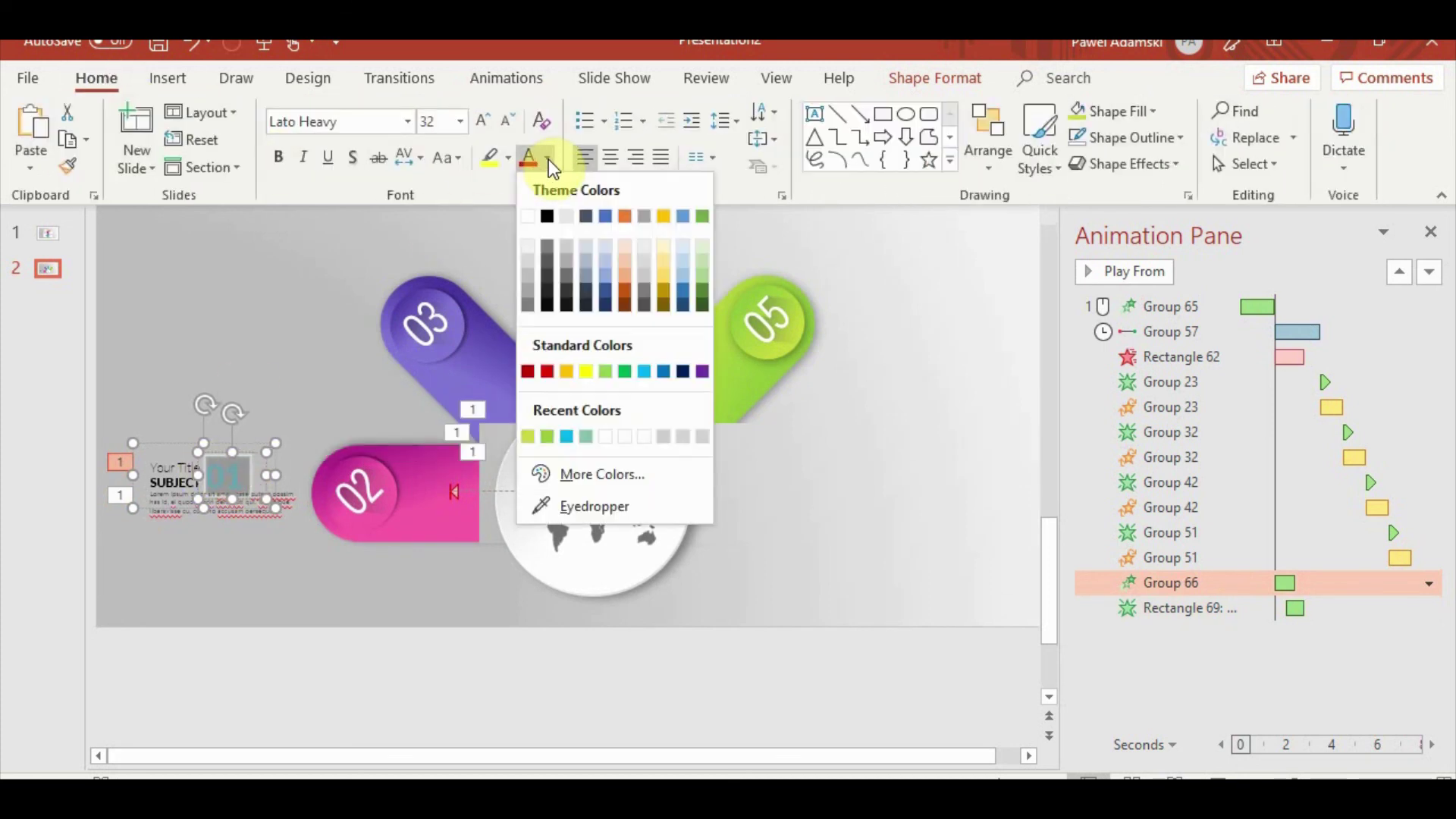
click(548, 159)
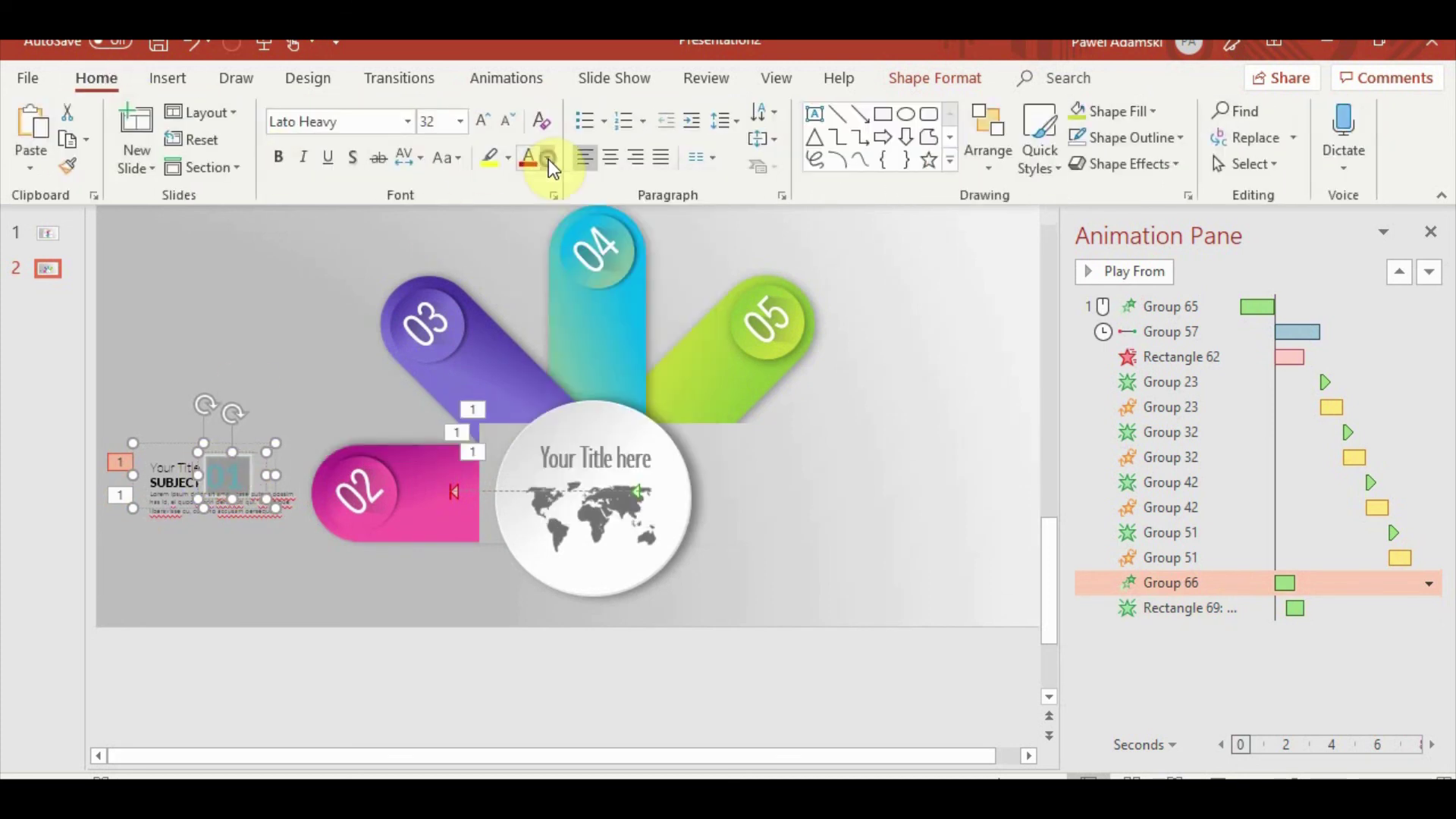
click(45, 235)
click(610, 227)
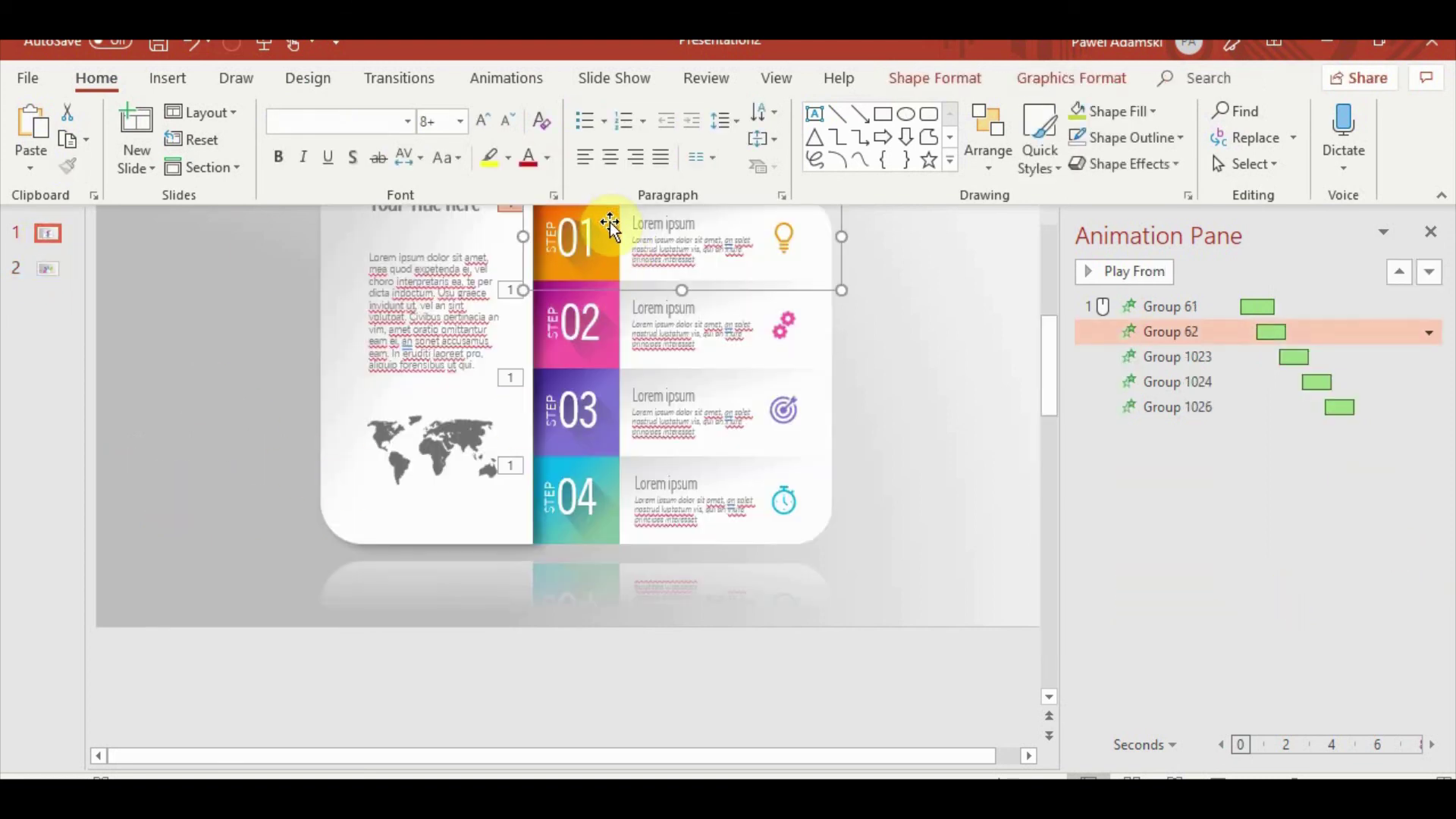
click(611, 226)
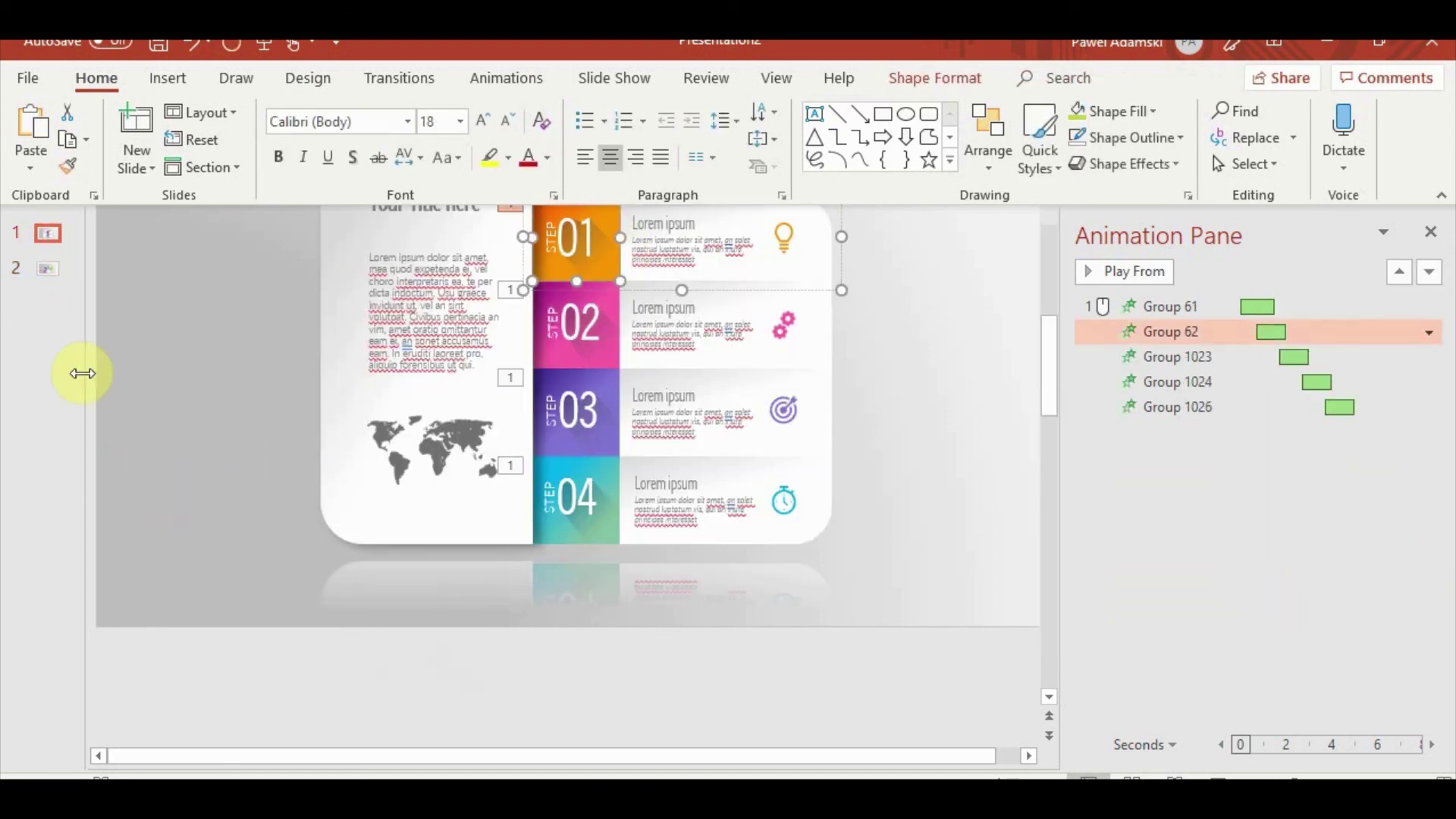
click(49, 273)
key(ctrl+v)
drag(595, 402, 319, 374)
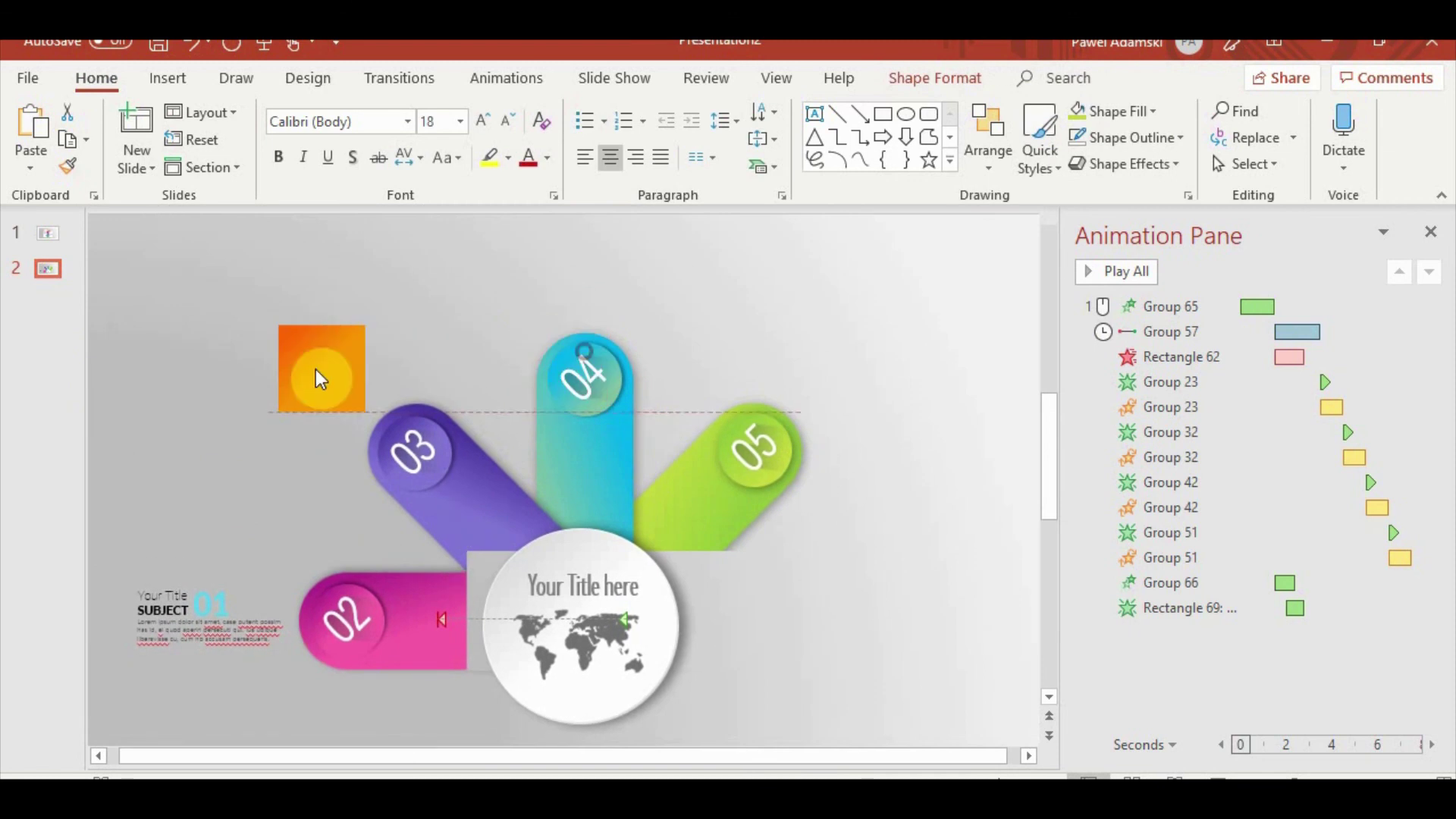
Colour the SUBJECT block's 01 orange with the Eyedropper on the pasted orange square
click(206, 601)
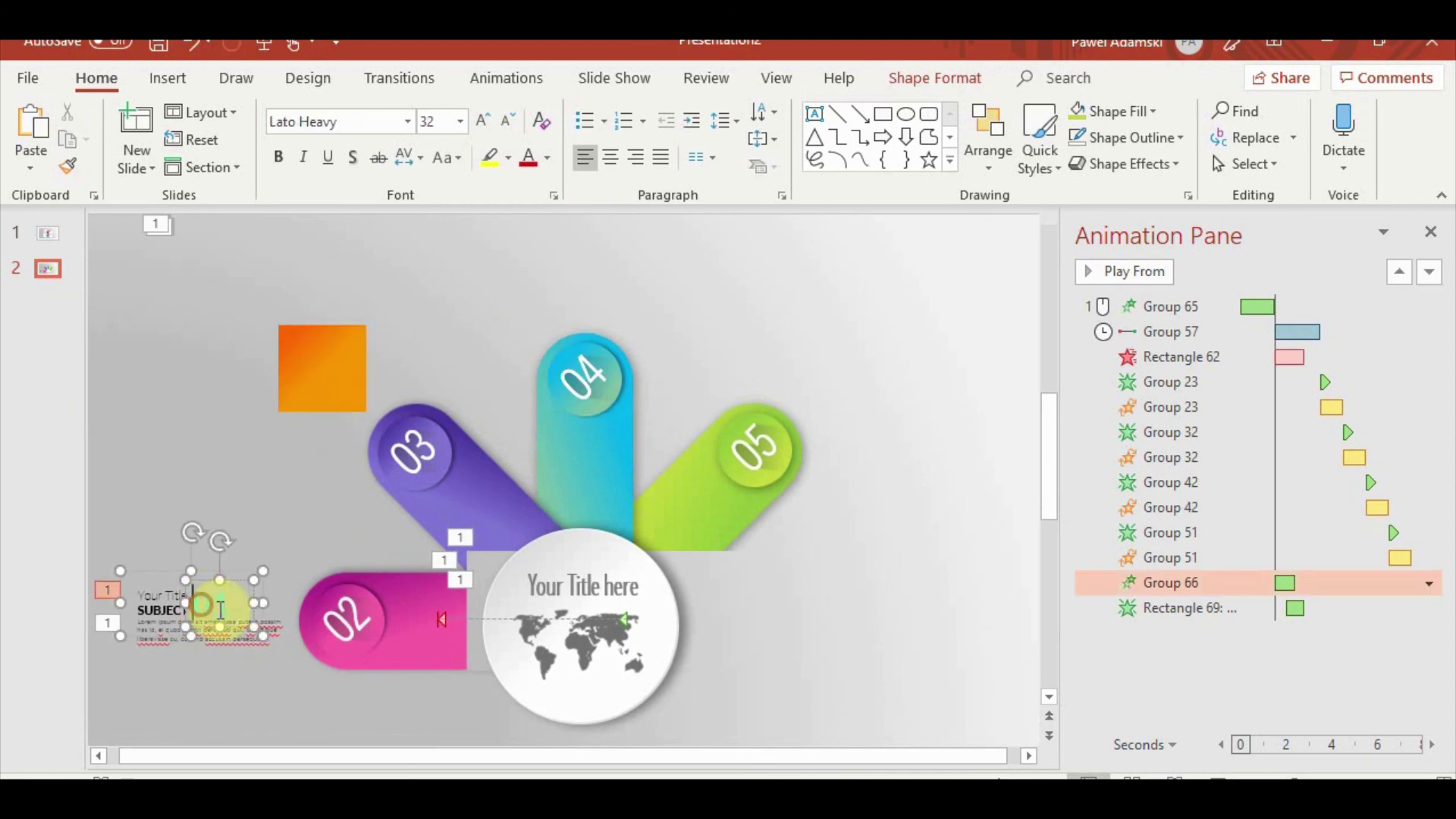
click(546, 157)
click(584, 506)
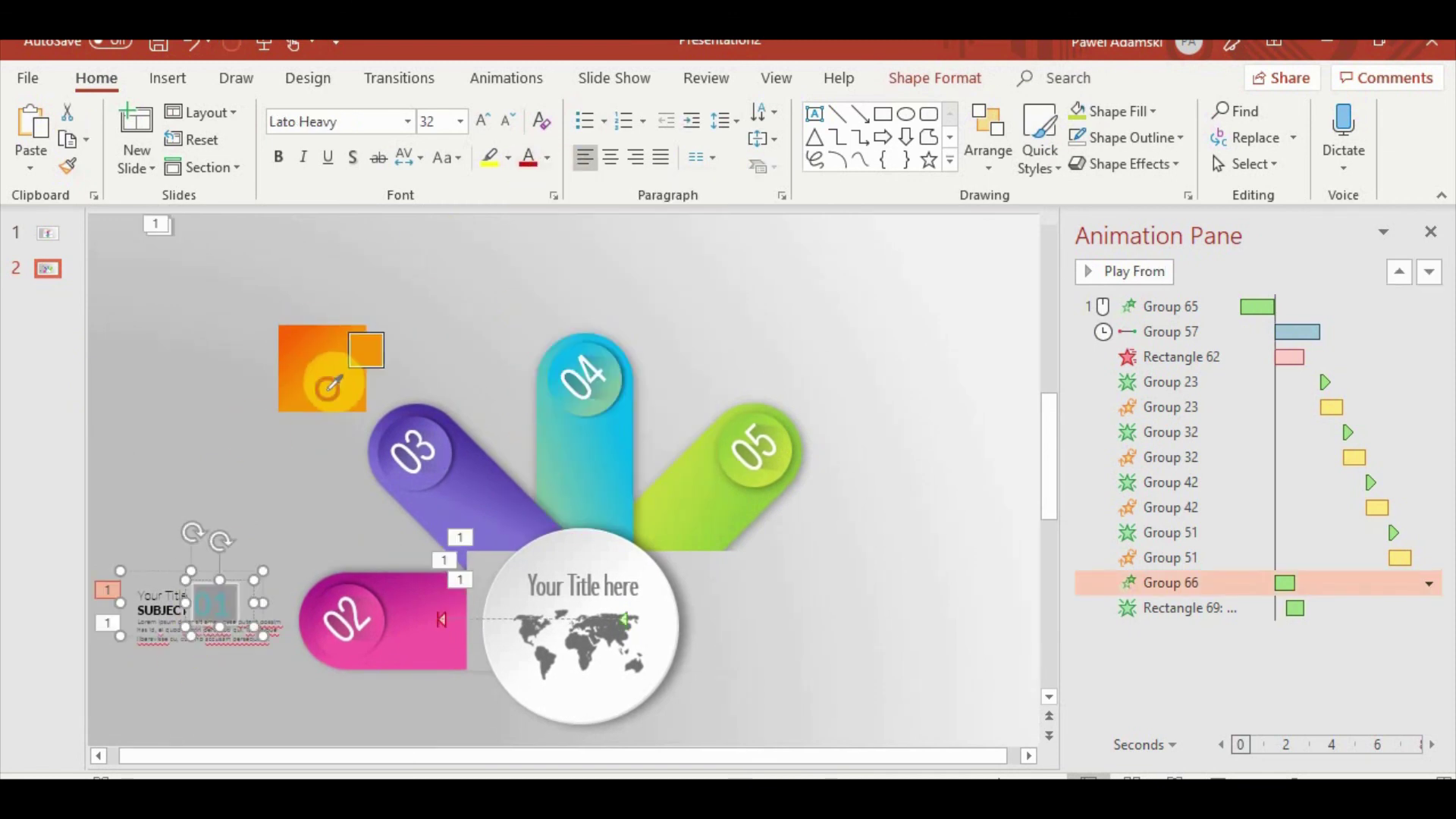
click(324, 379)
click(156, 464)
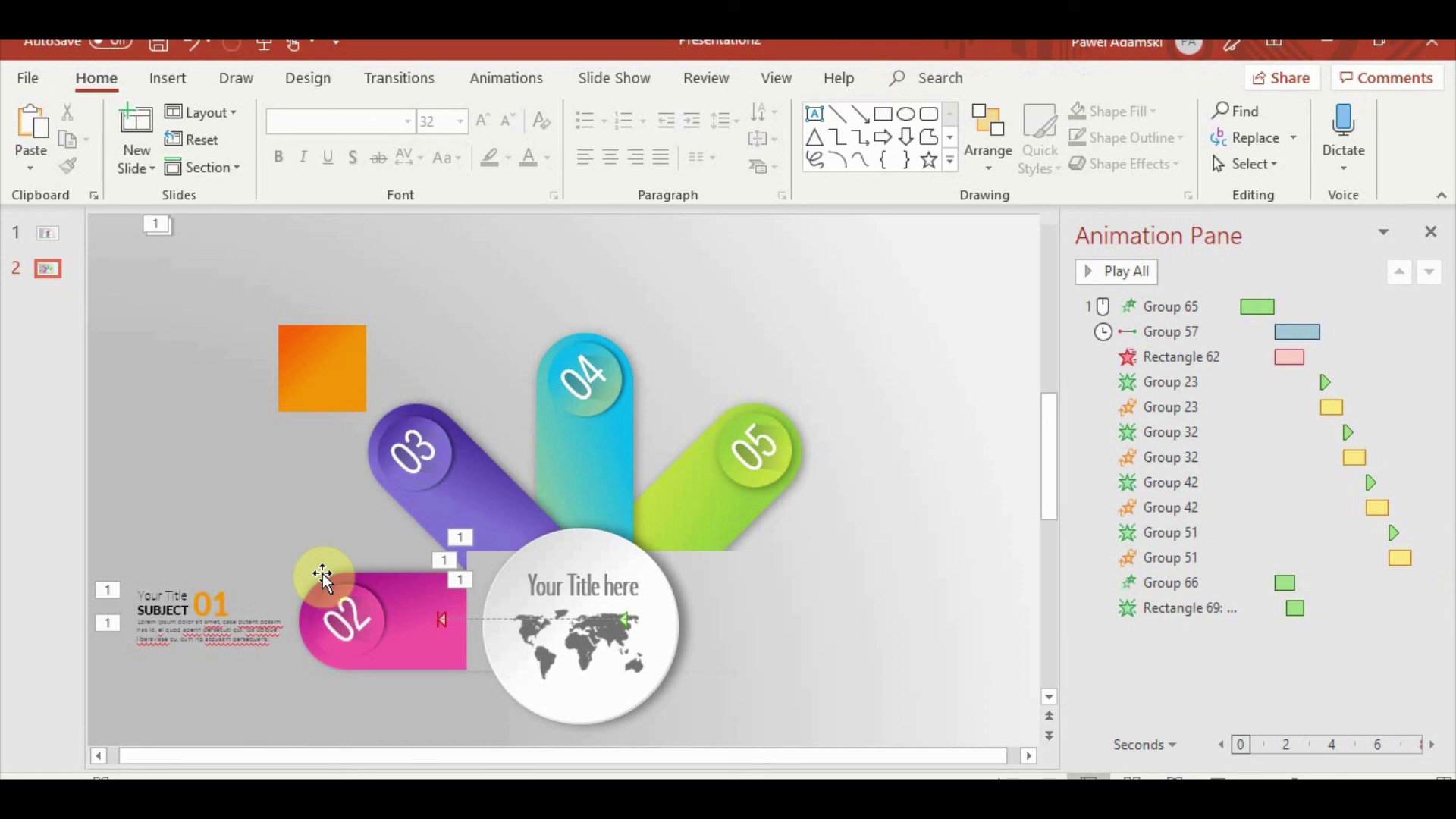
Move the Group 66 and Rectangle 69 animations after Group 57, with delays 1.50 and 2.25
click(1172, 582)
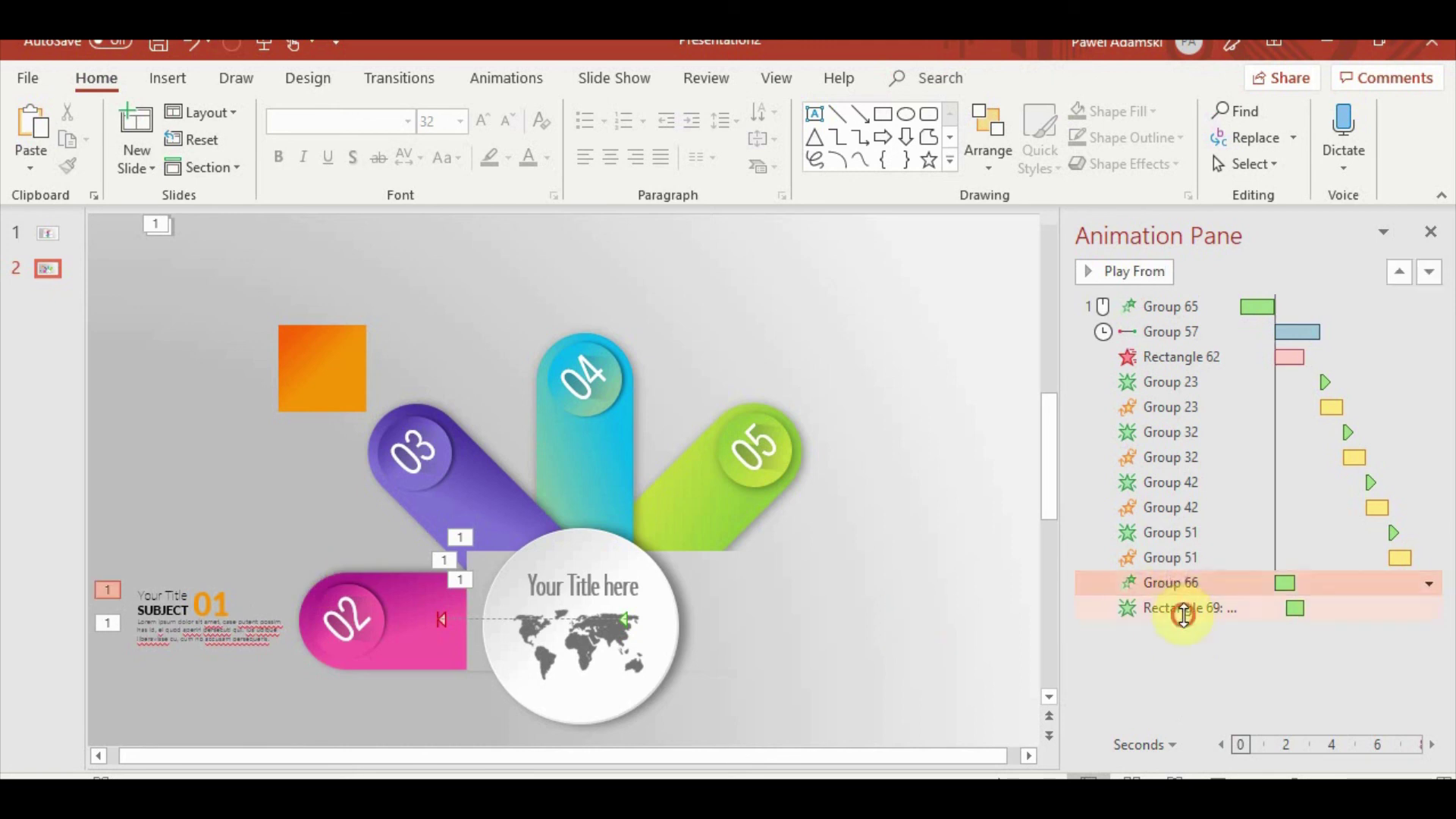
shift+click(1179, 607)
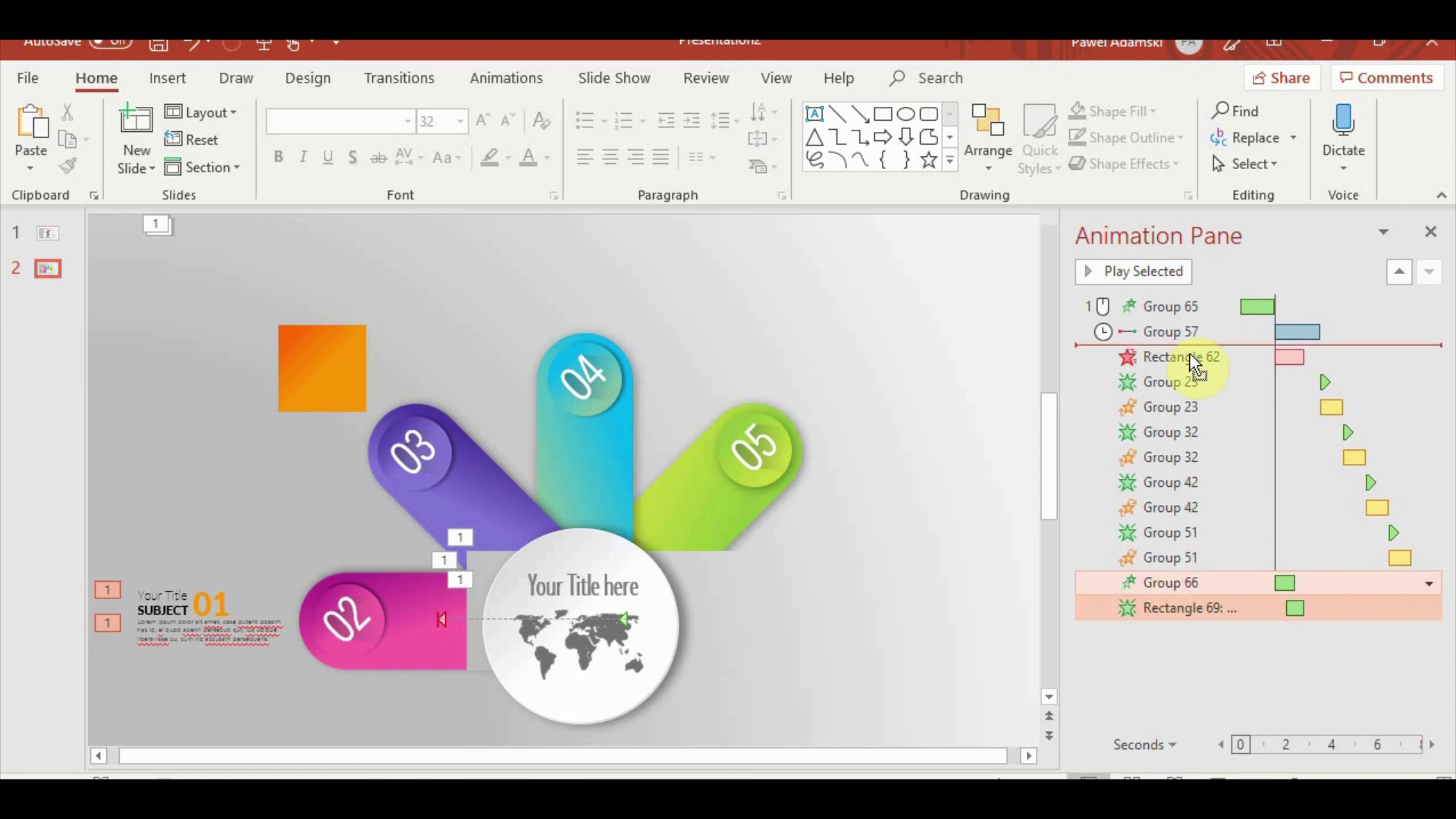
drag(1192, 362, 1193, 387)
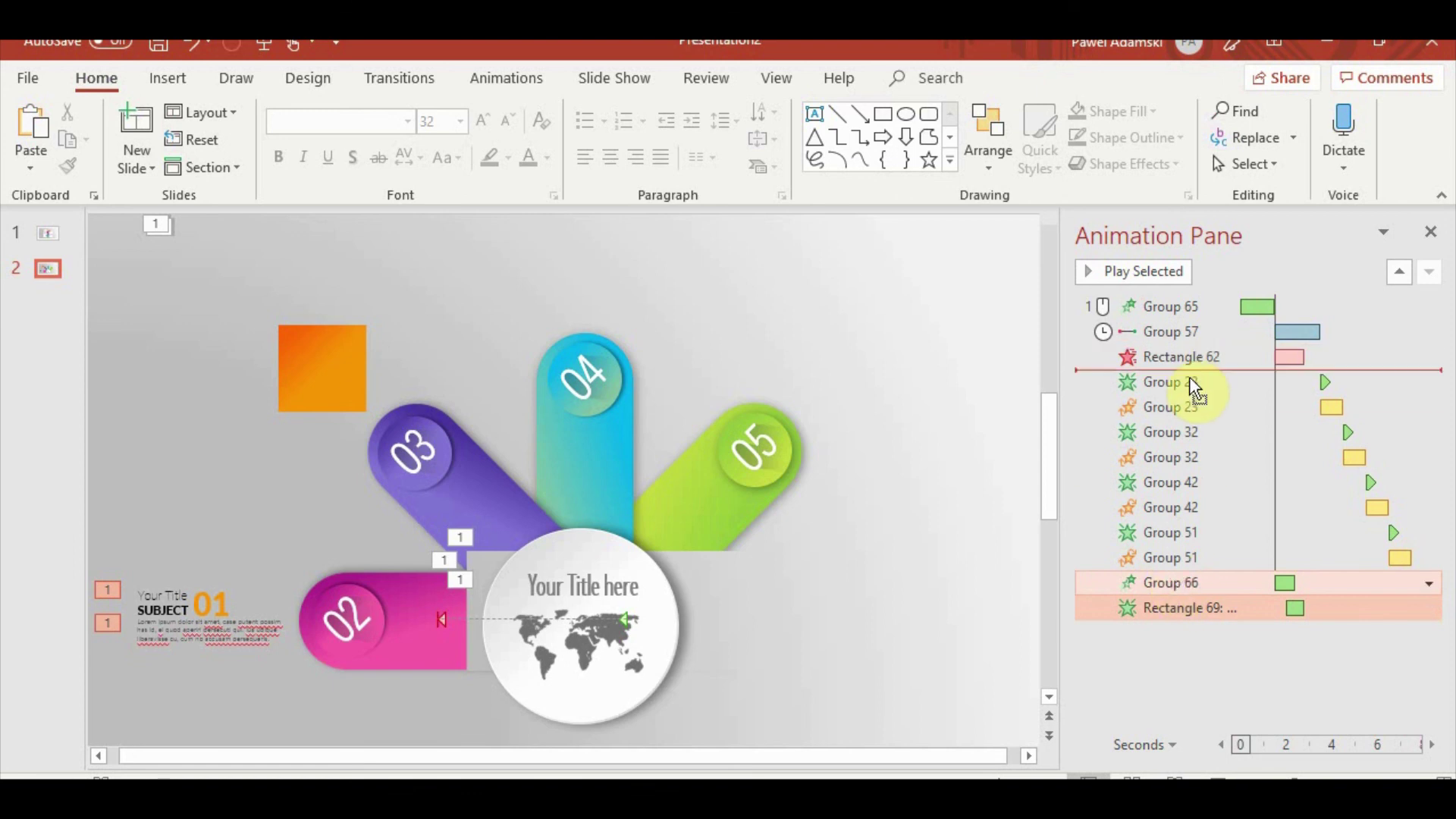
drag(1194, 372, 1198, 355)
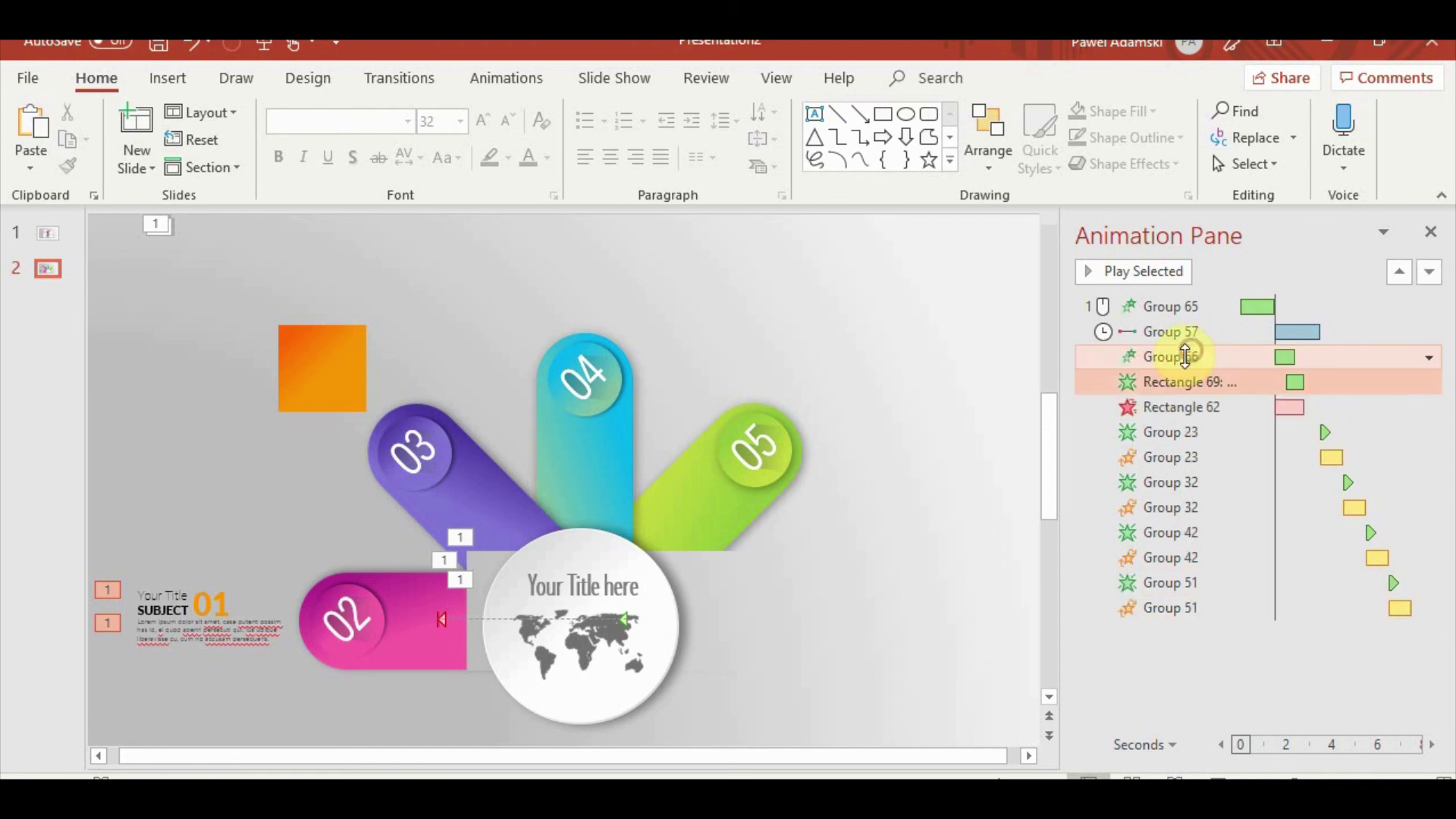
click(501, 78)
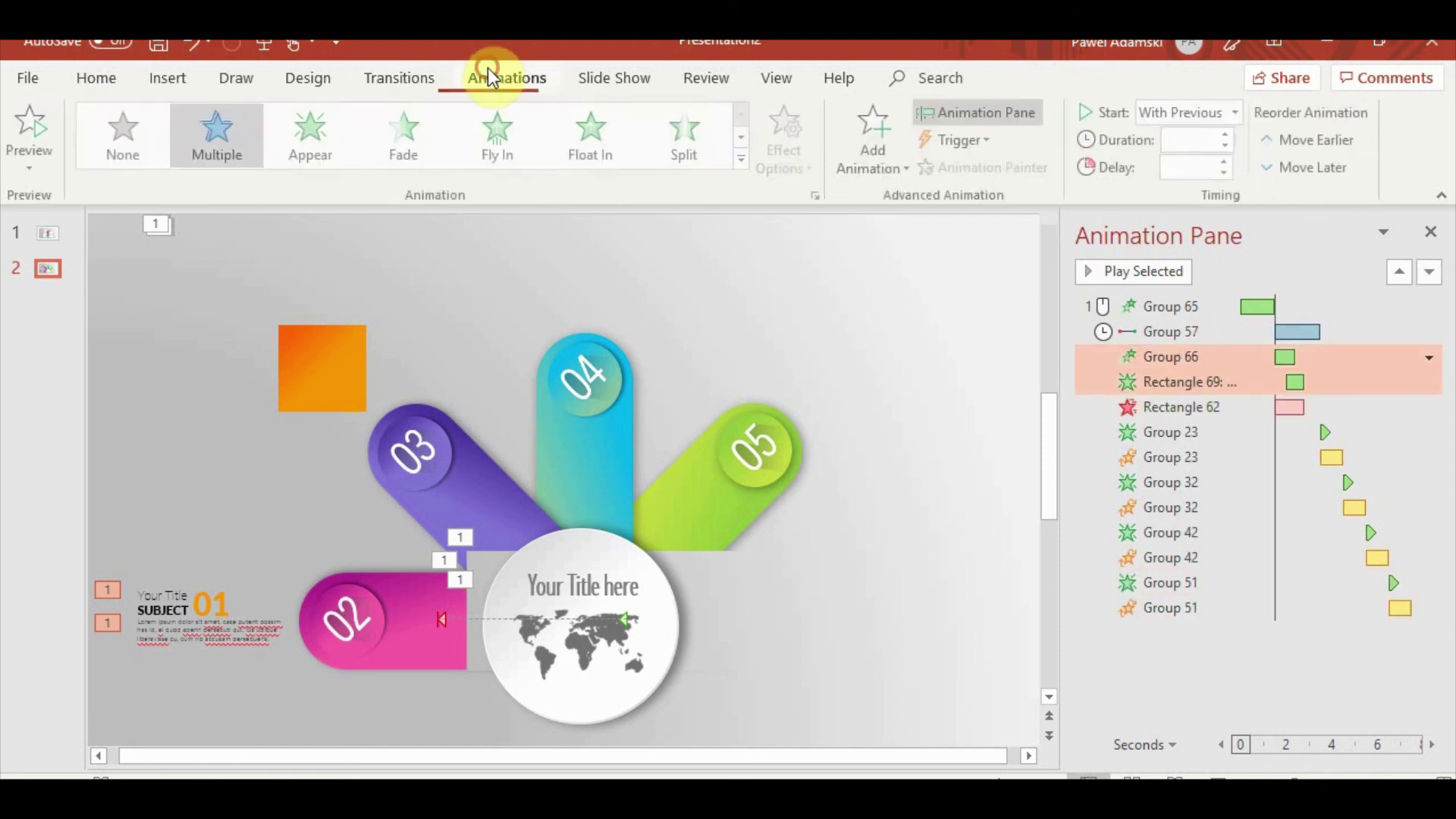
click(1169, 356)
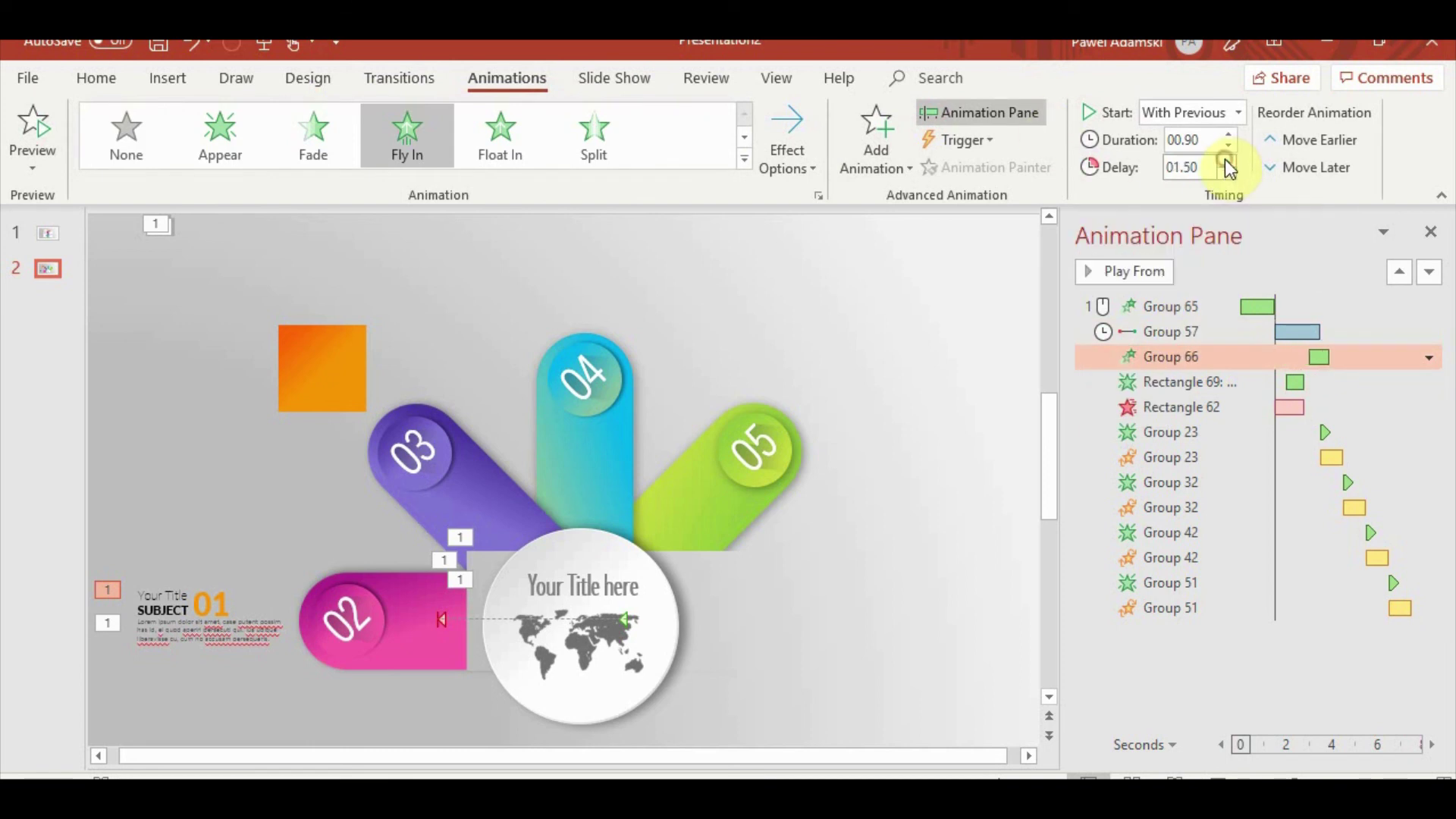
click(1181, 383)
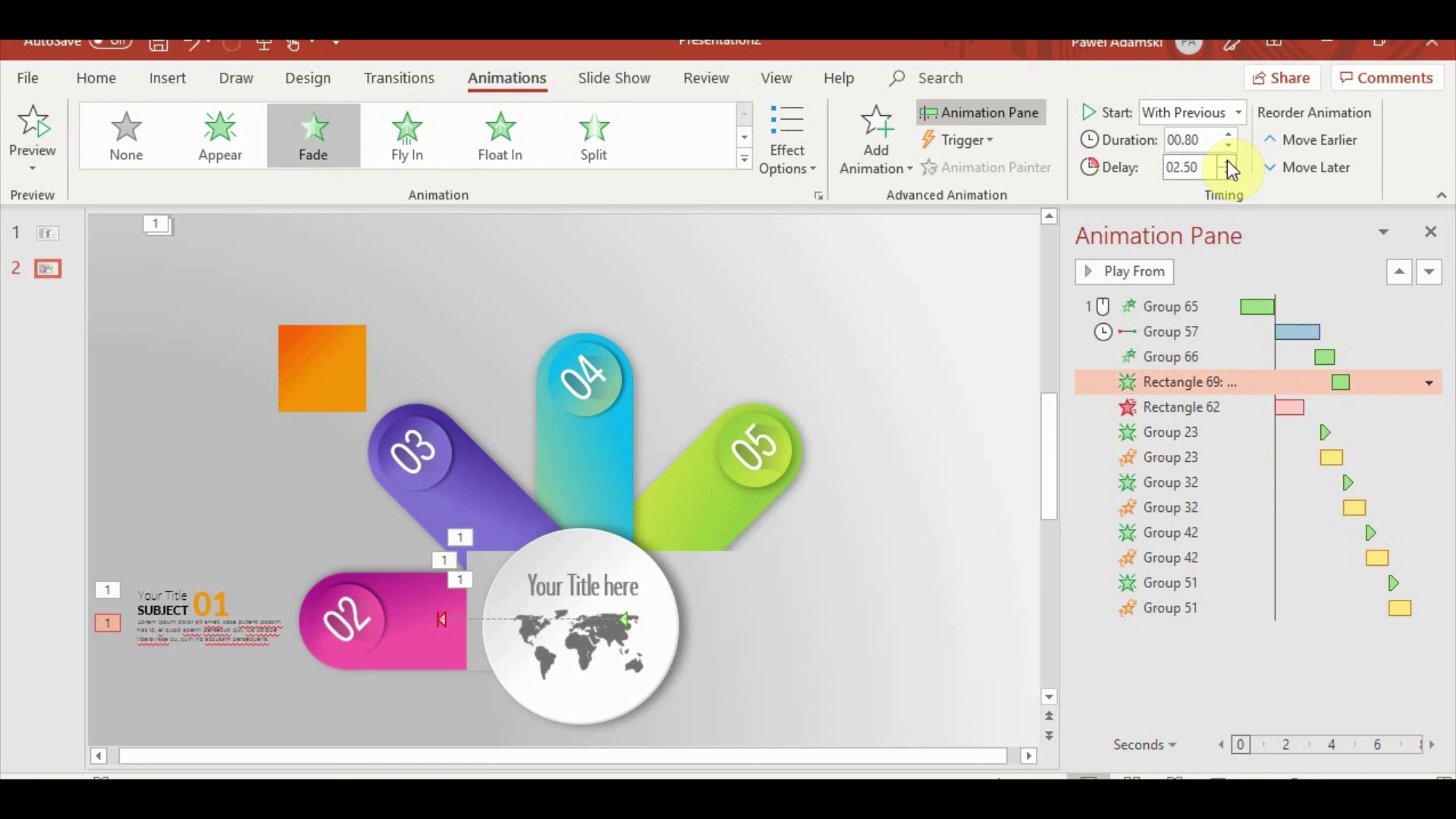
click(1142, 273)
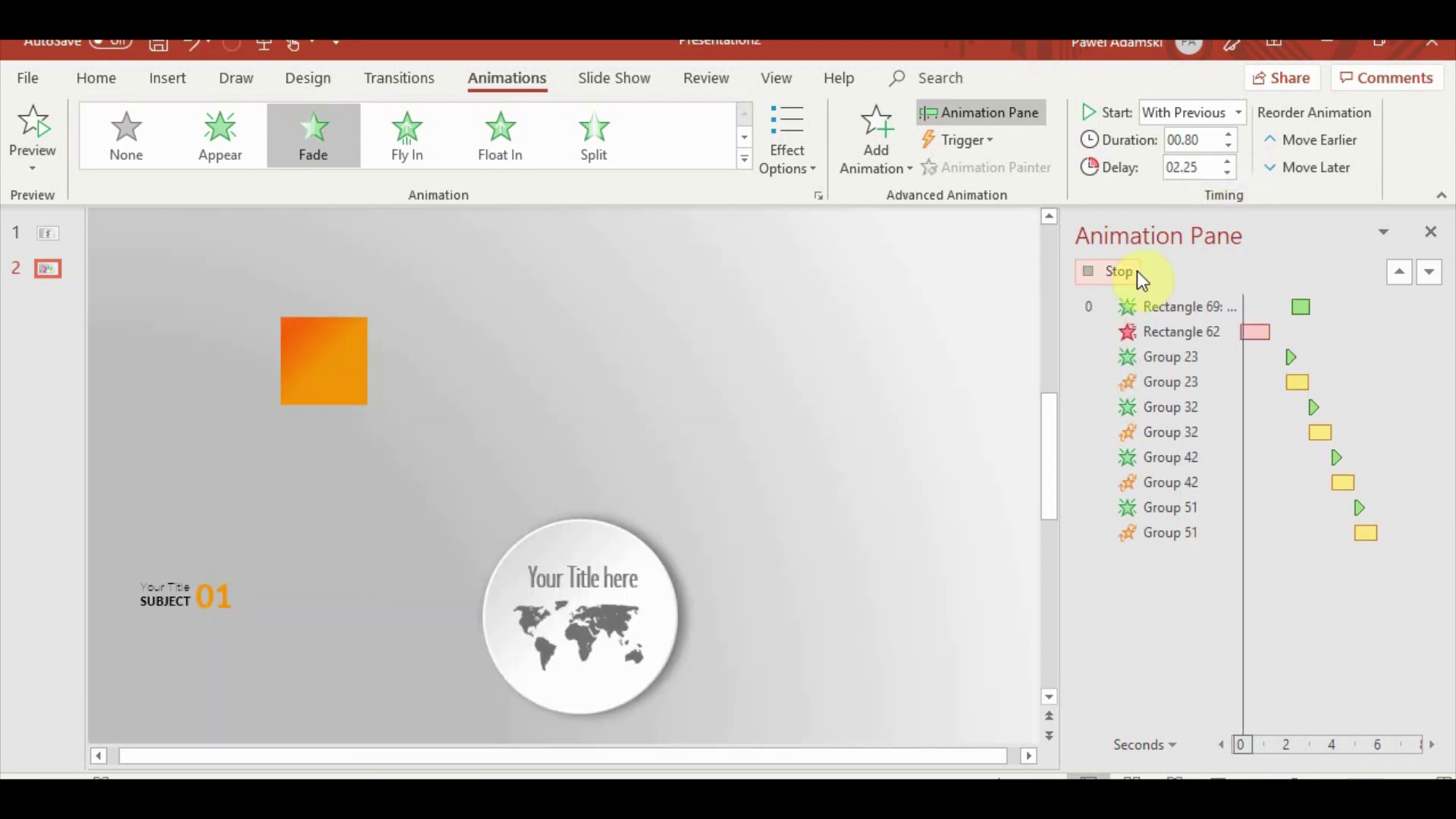
click(704, 422)
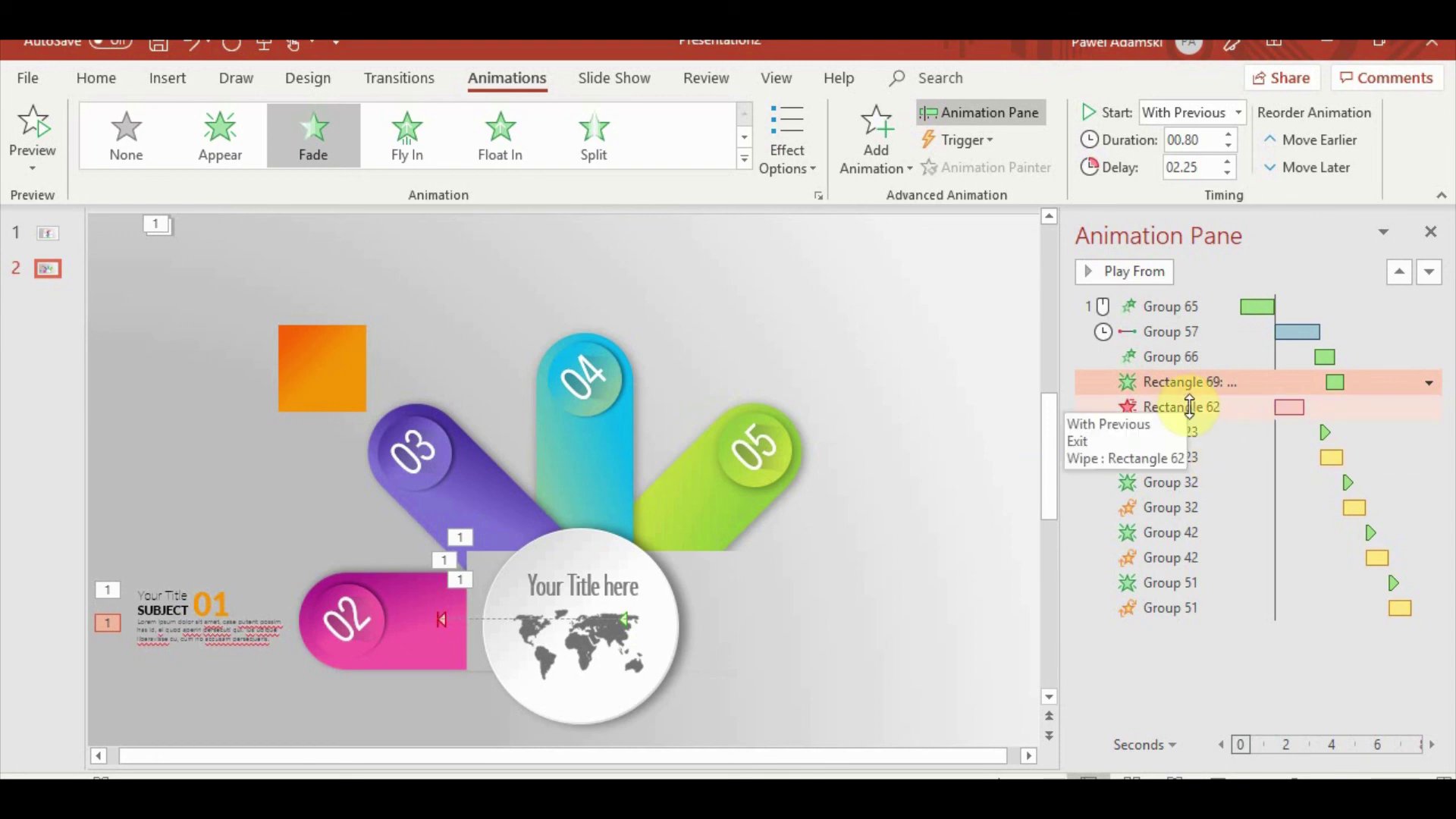
Move Rectangle 62's exit right after Group 57, preview the show, and delete the orange square
click(1192, 408)
drag(1199, 409, 1196, 342)
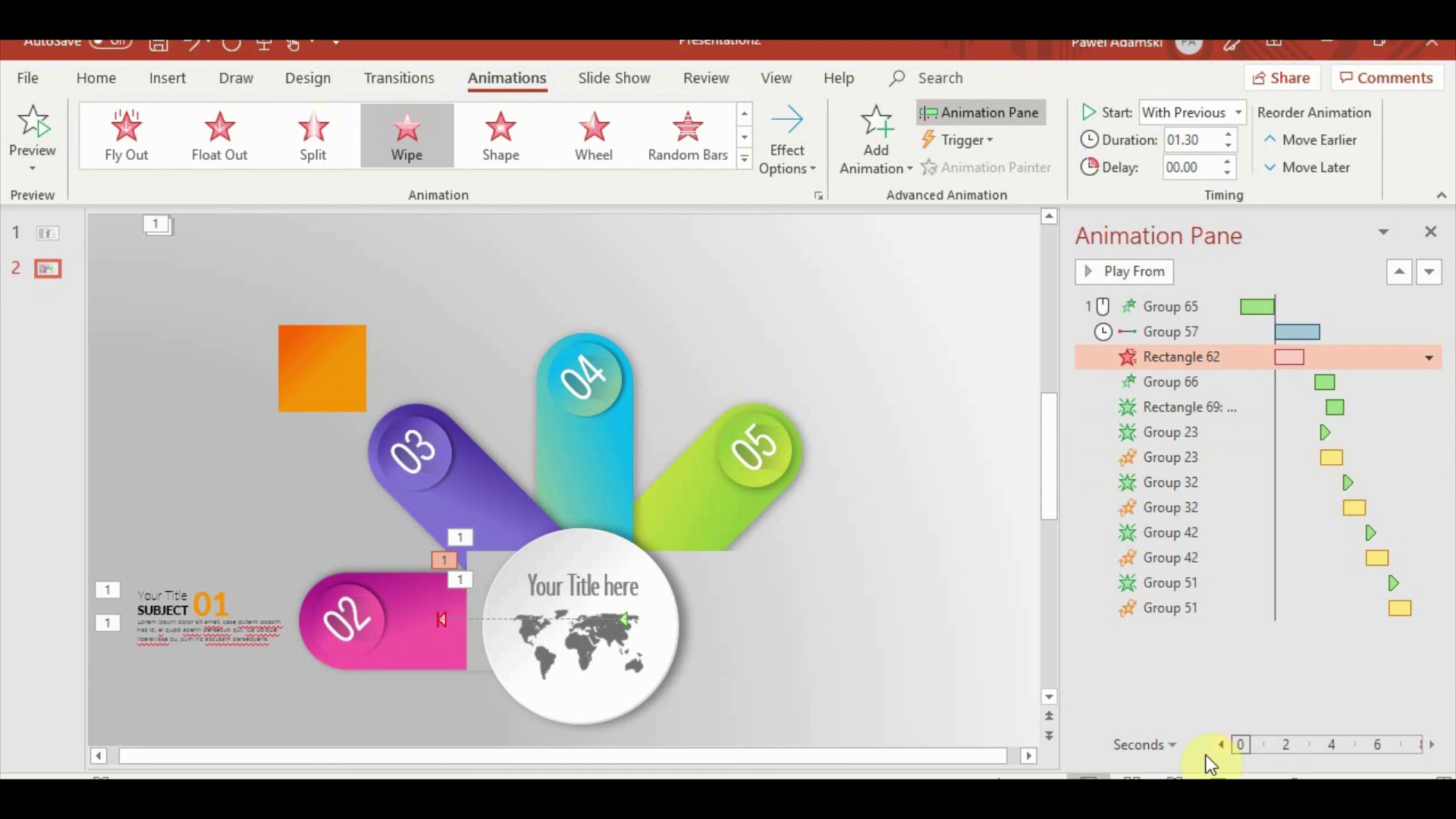
click(1173, 773)
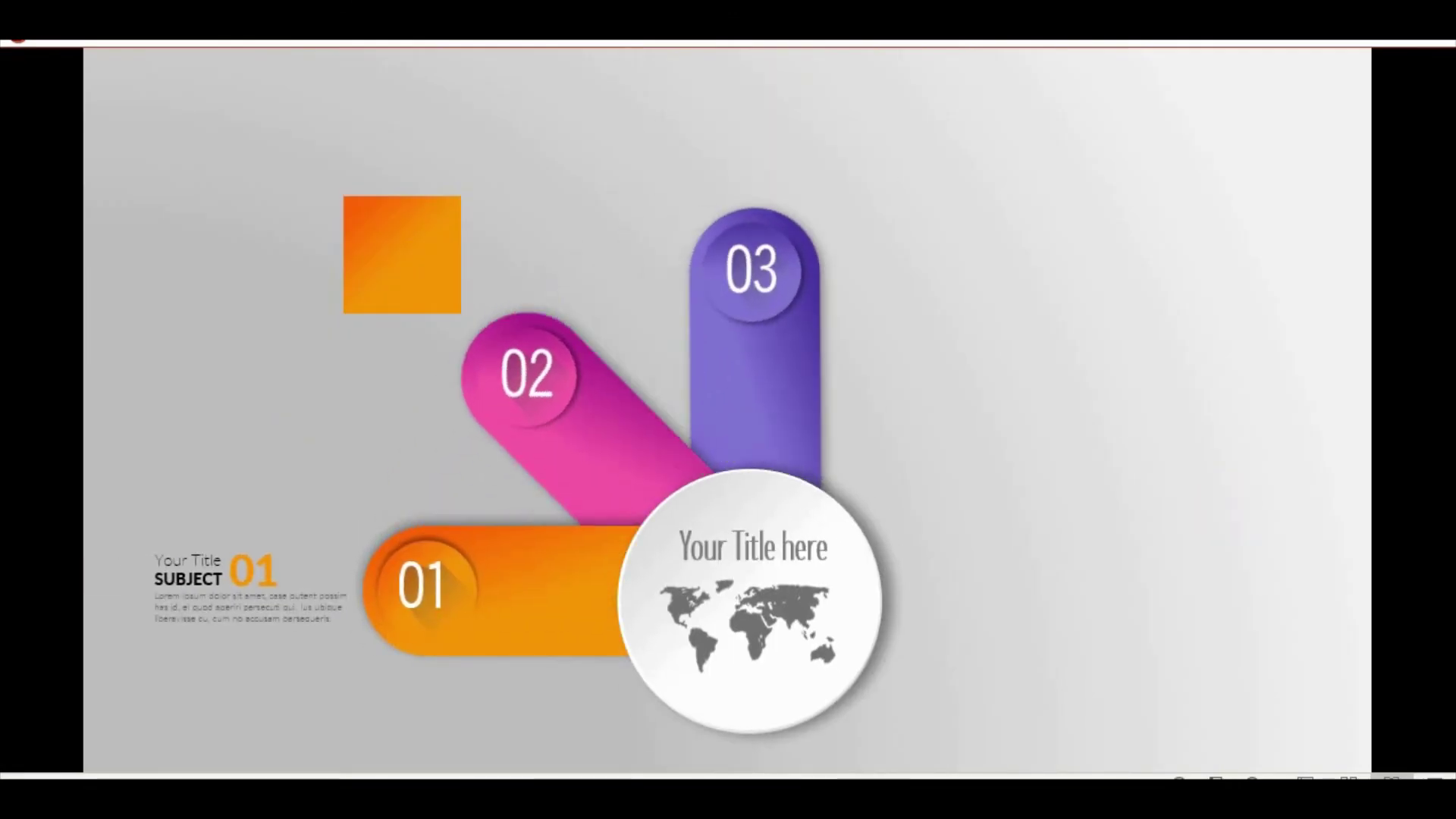
key(Escape)
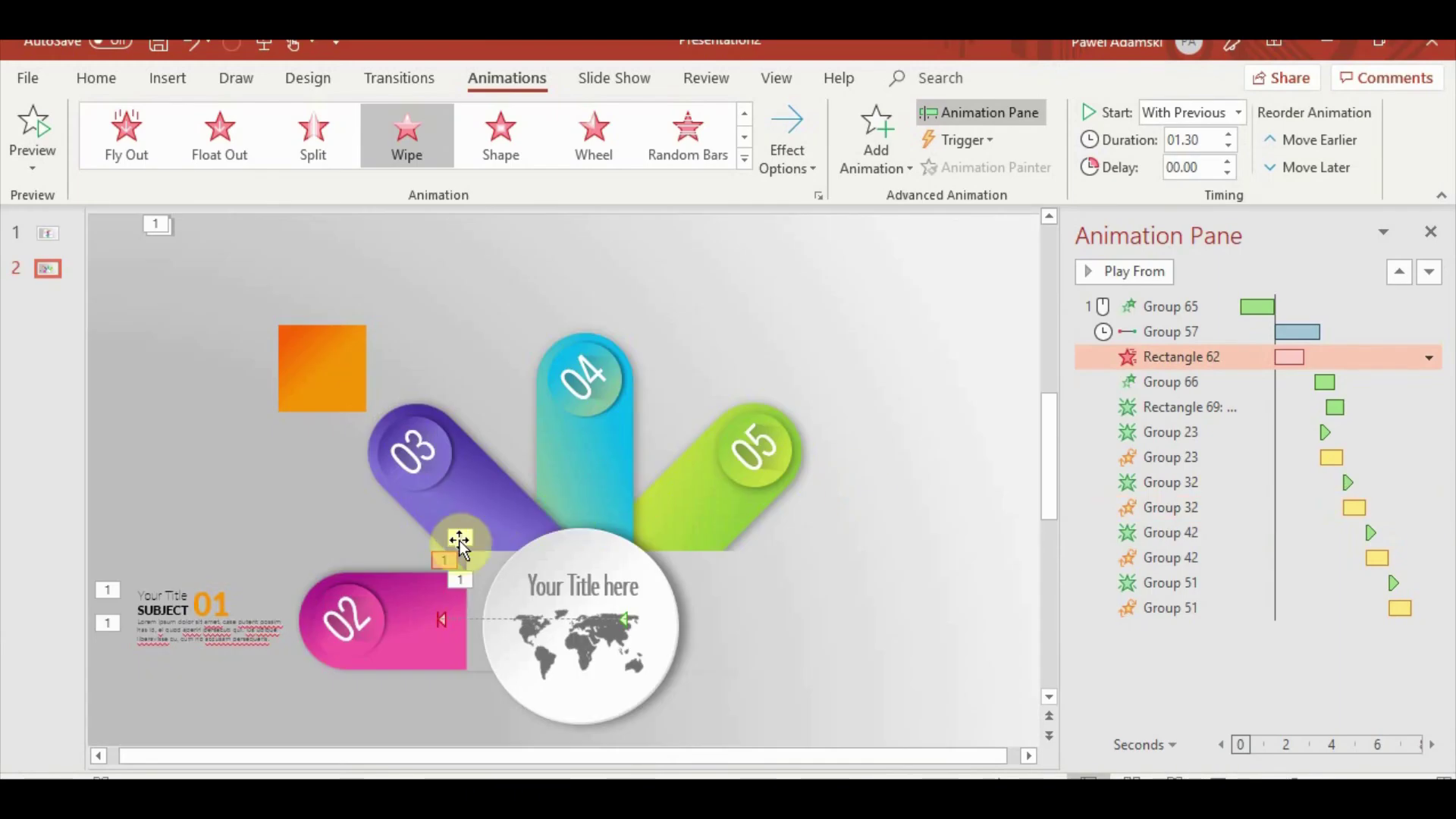
click(325, 351)
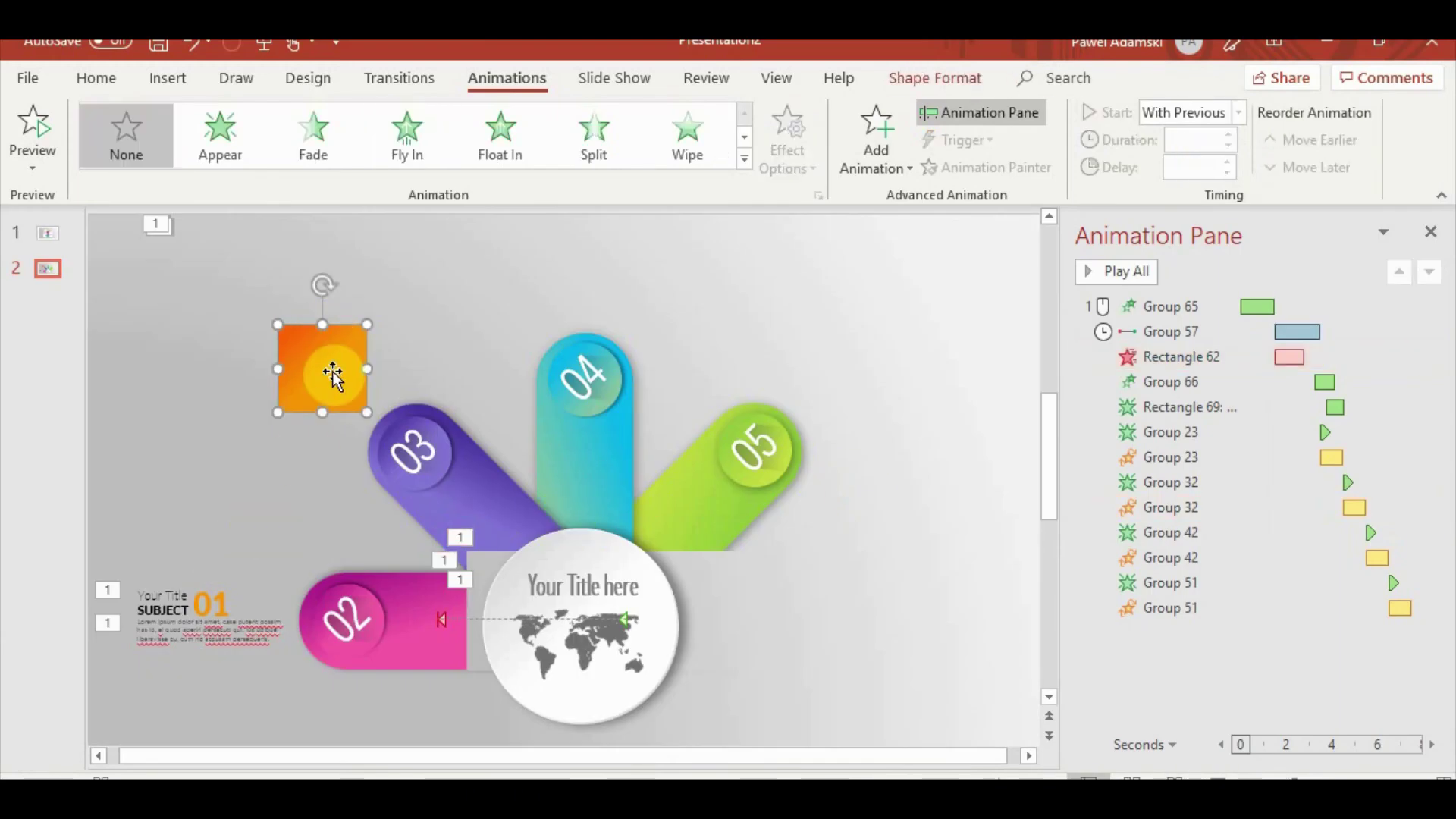
key(Delete)
click(153, 605)
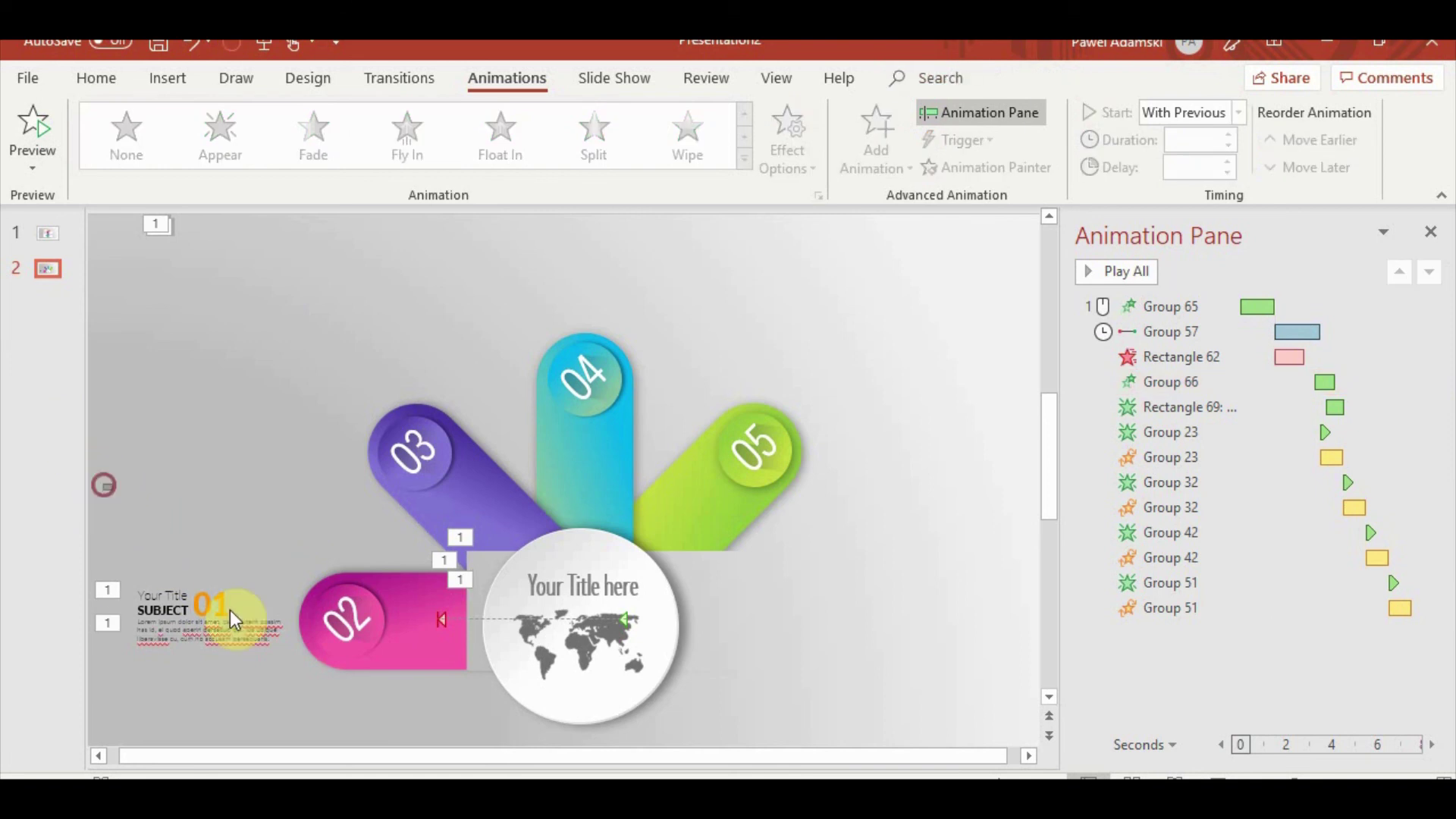
Duplicate the SUBJECT 01 block, move it beside tab 03, and renumber it 02
drag(98, 481, 325, 721)
key(ctrl+d)
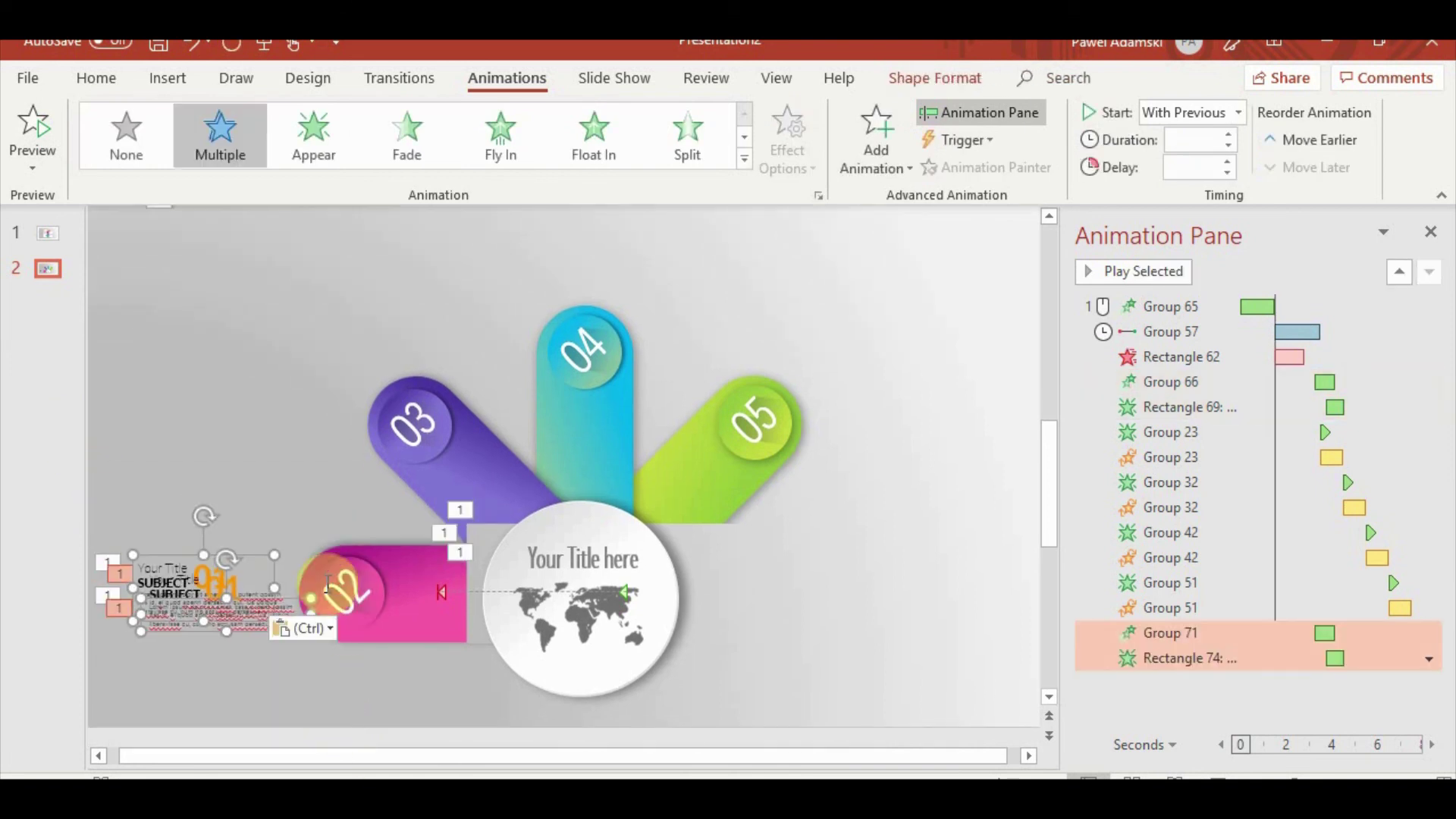
drag(235, 633, 297, 422)
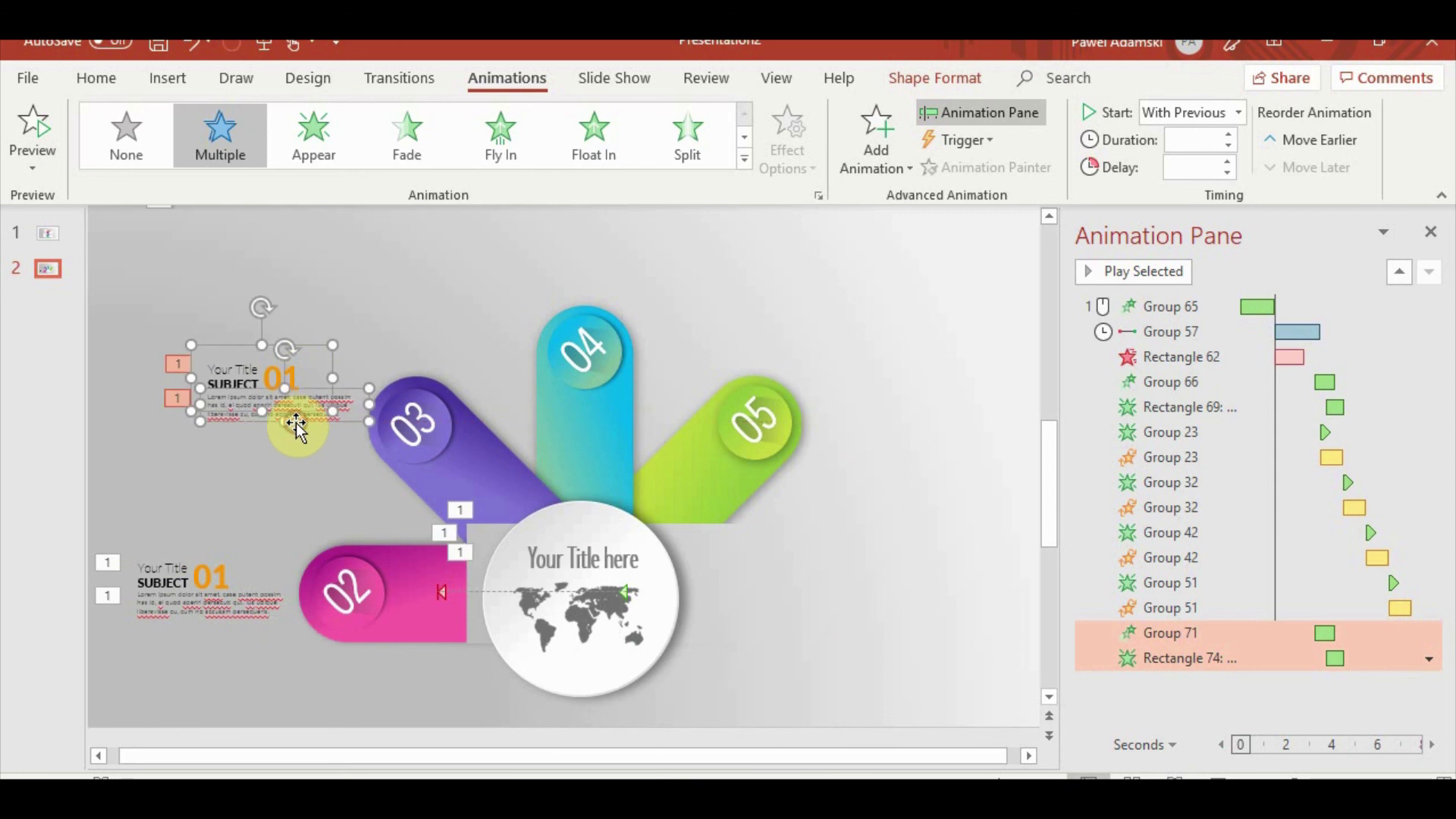
click(298, 378)
click(293, 375)
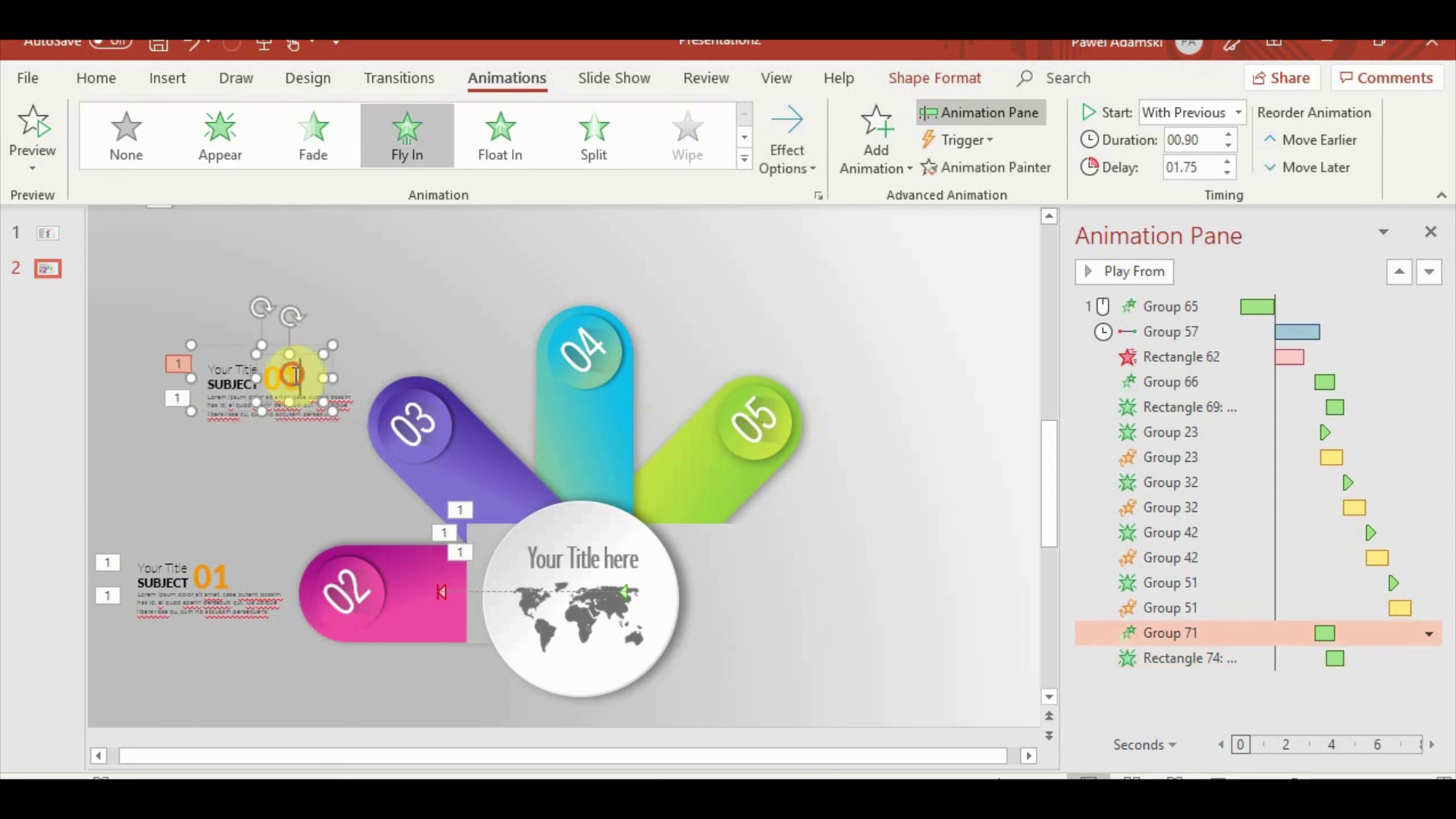
text(2)
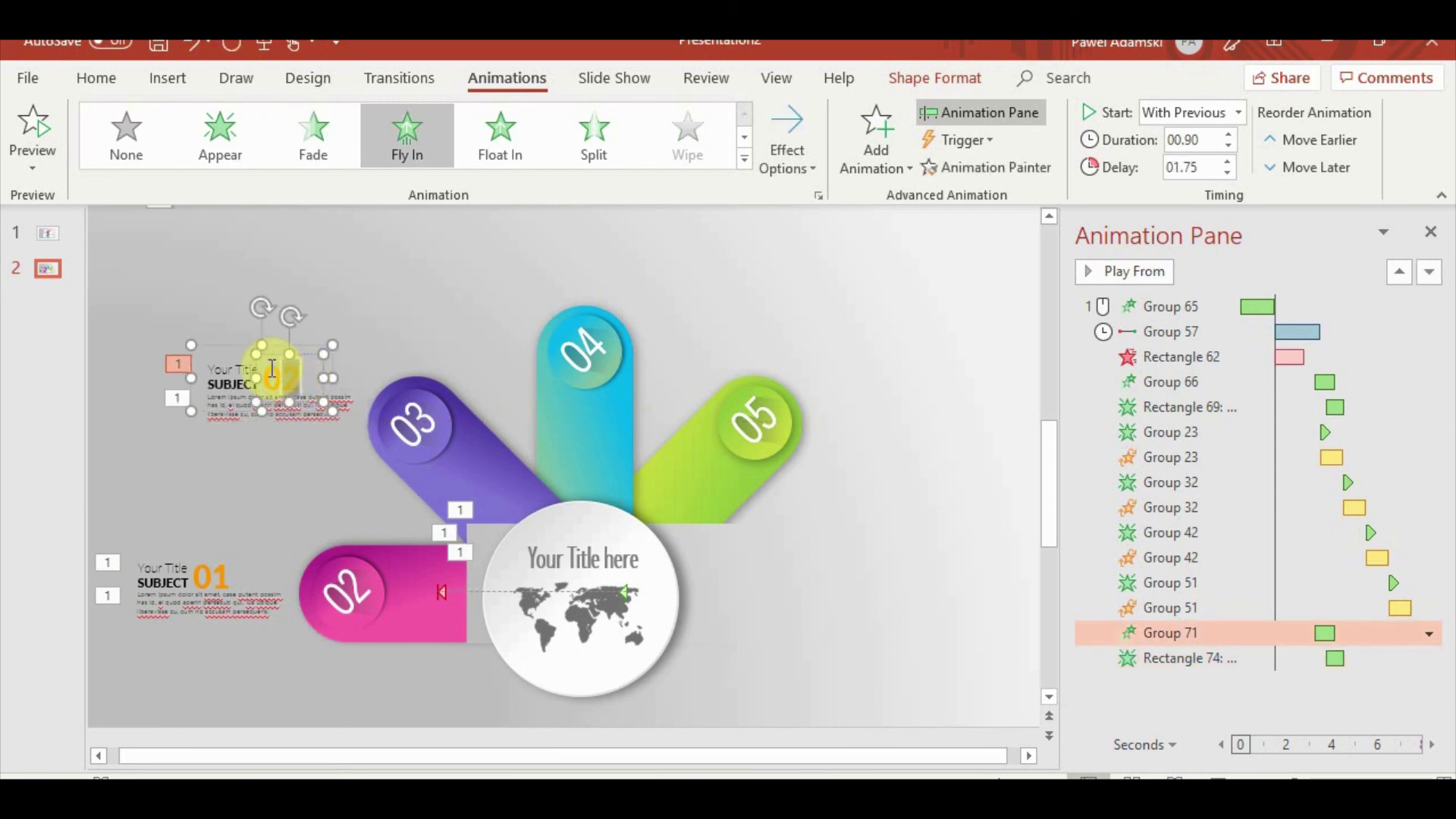
Colour the 02 number pink by sampling the 02 tab with the Eyedropper
double_click(272, 372)
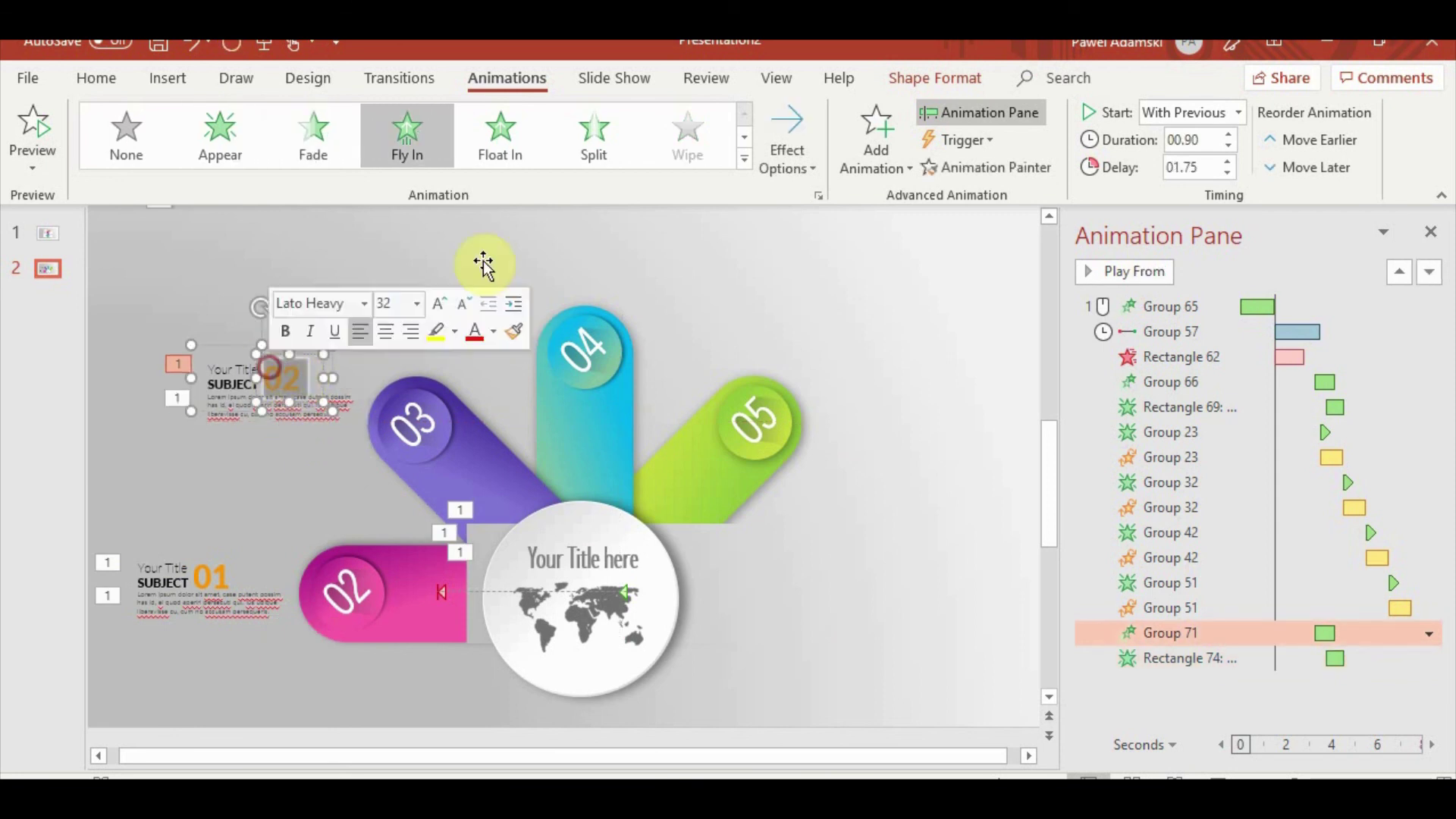
click(115, 76)
click(546, 157)
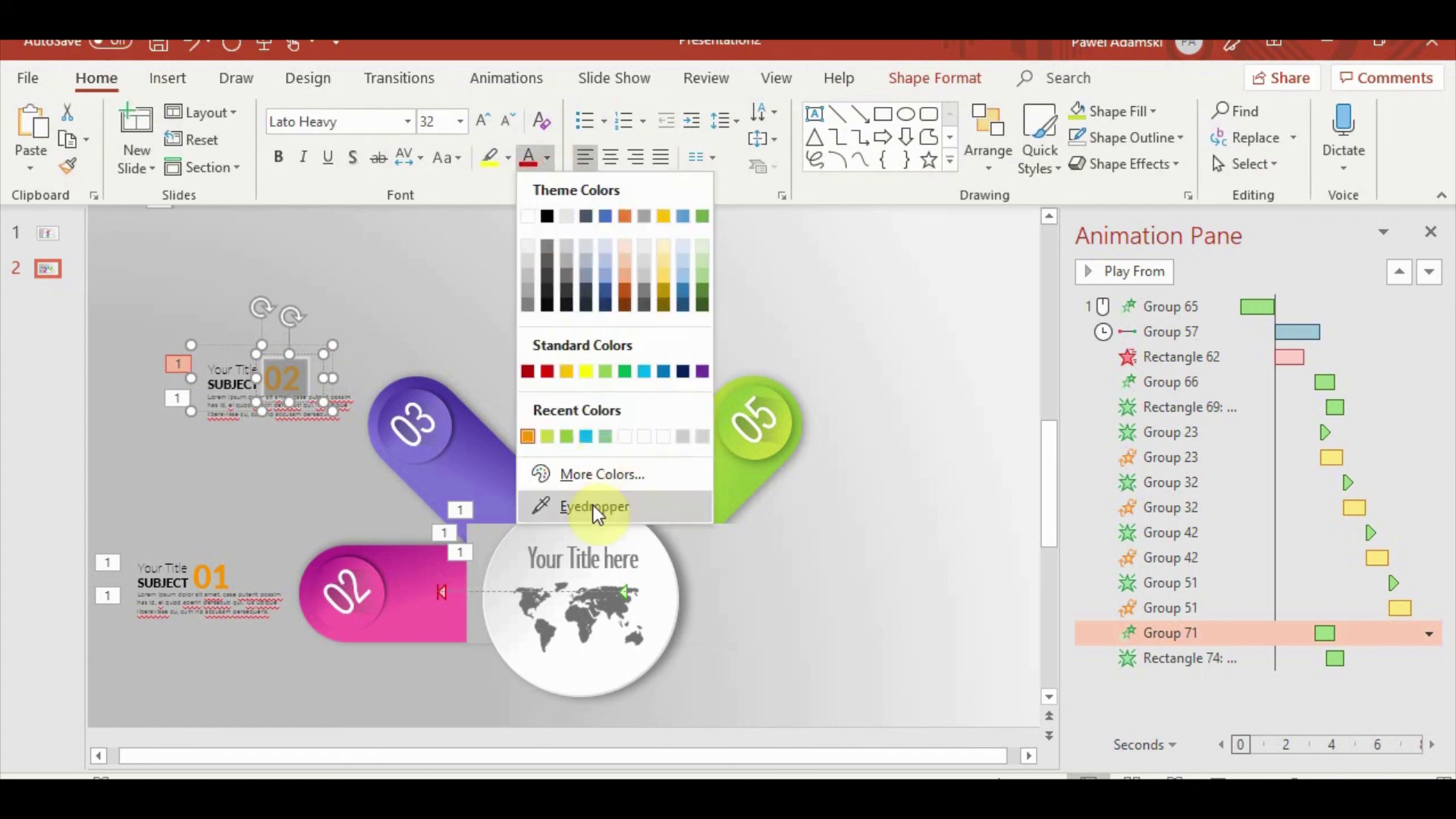
click(596, 506)
click(400, 617)
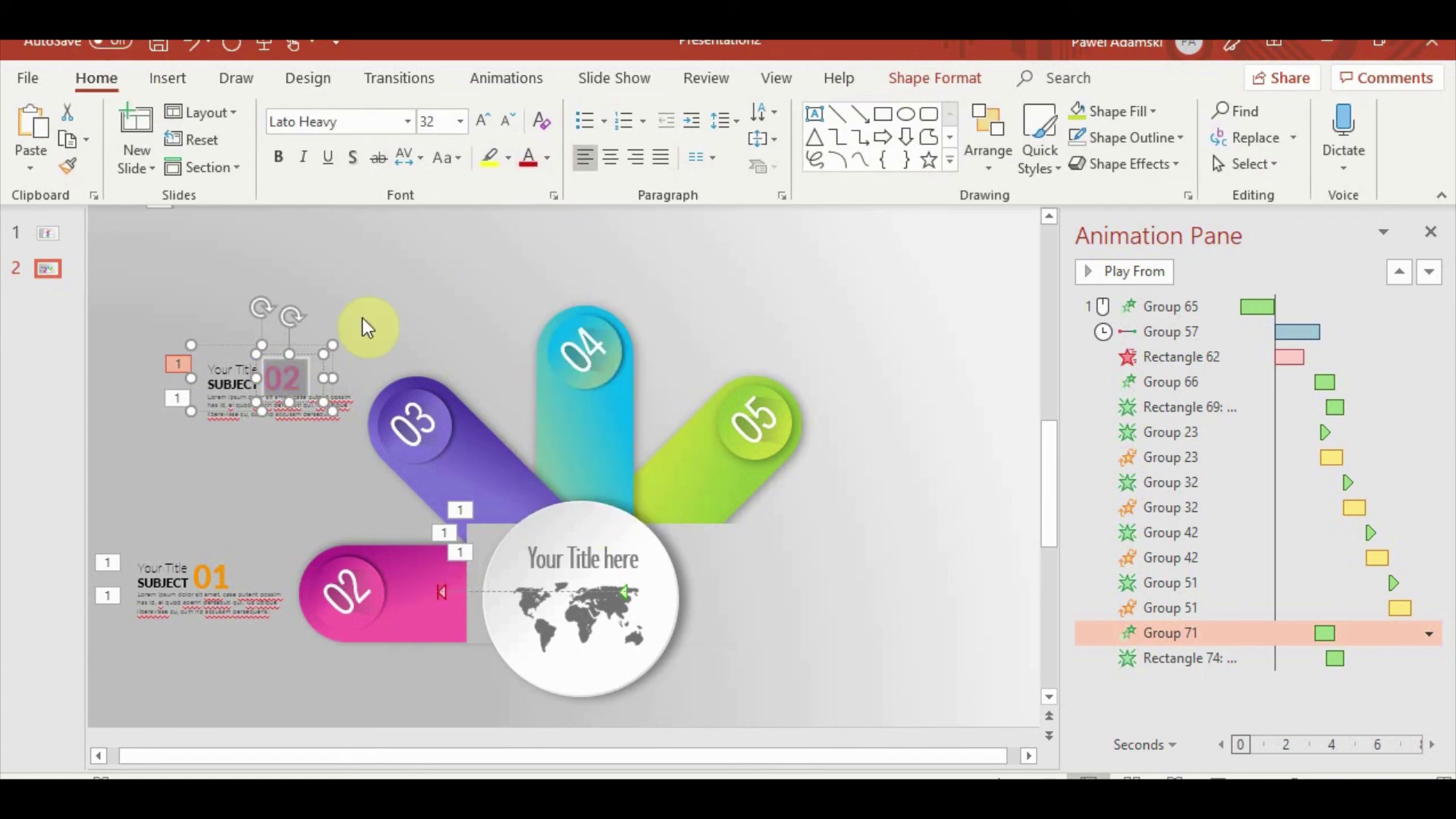
Move the Group 71 and Rectangle 74 animations just above Group 32
click(1149, 716)
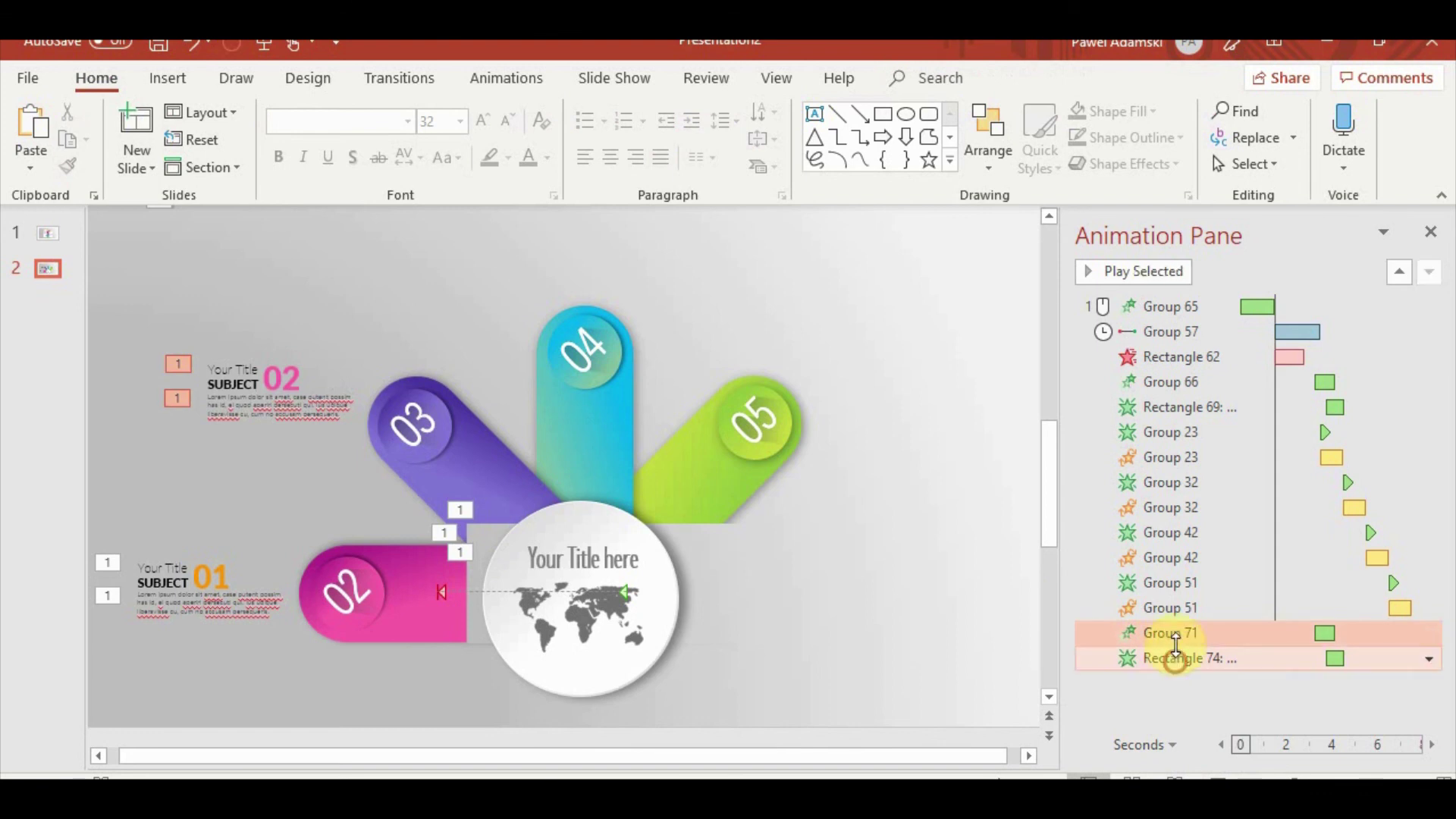
drag(1174, 659, 1187, 489)
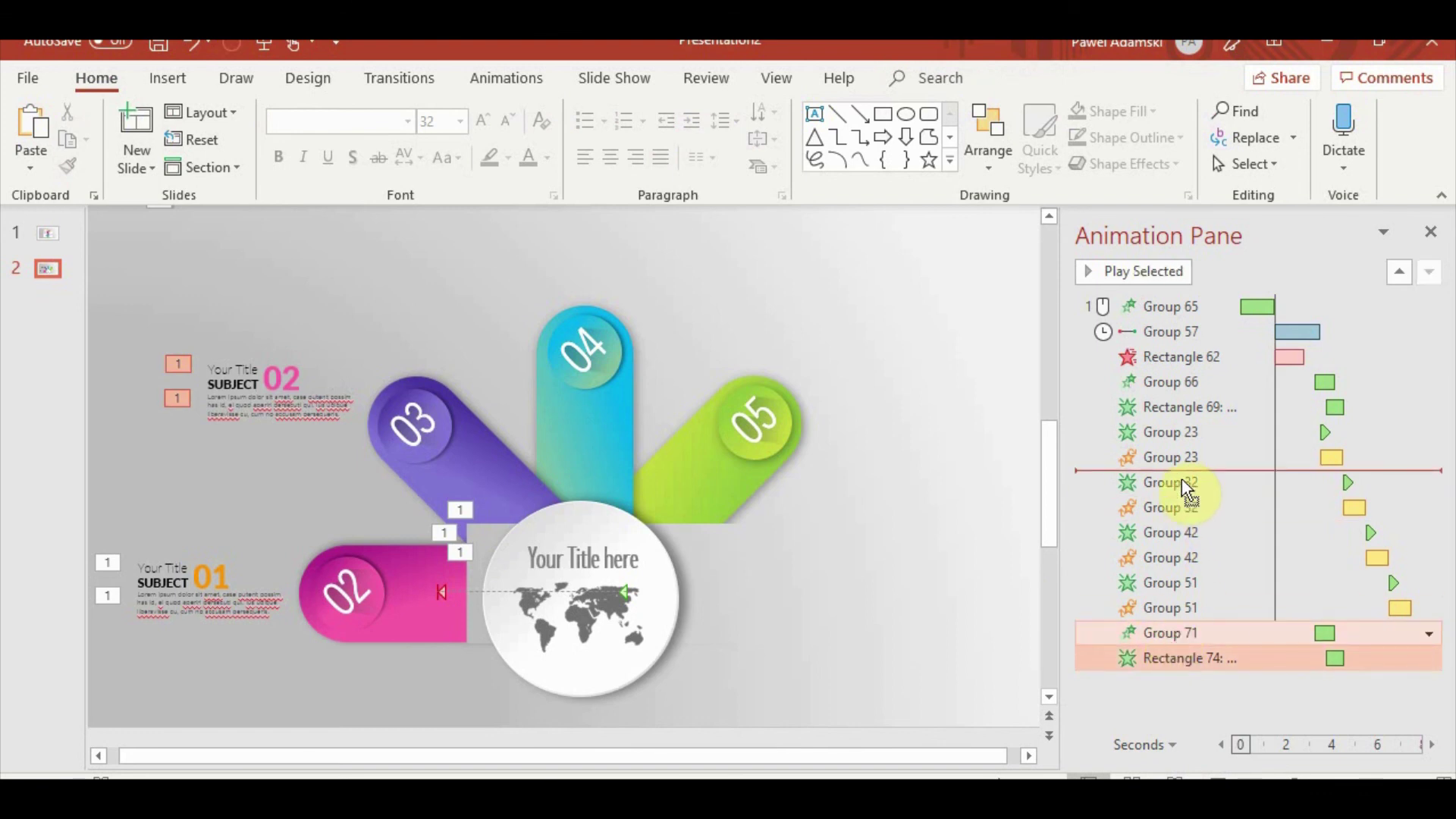
drag(1187, 489, 1181, 480)
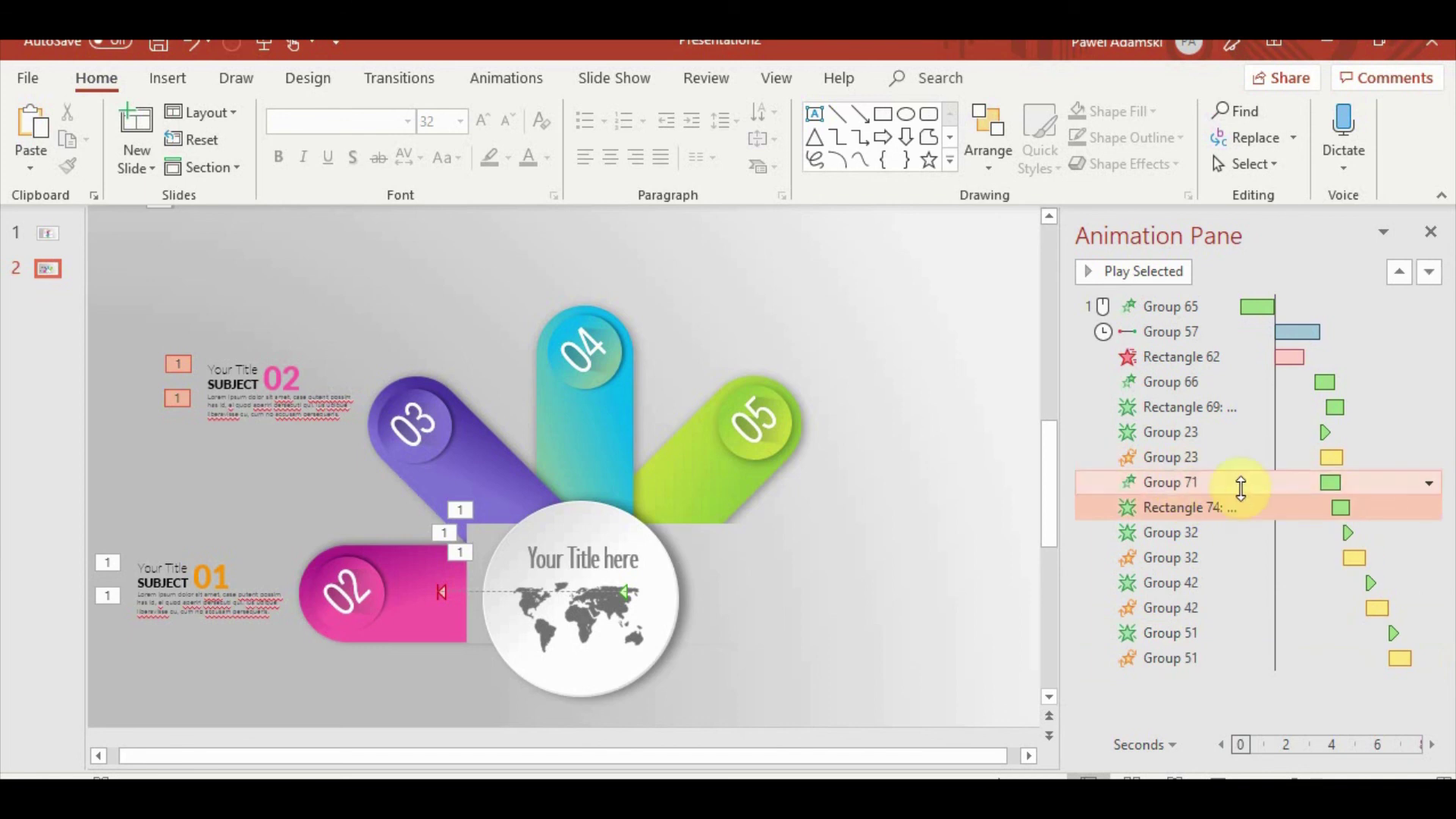
Give Group 71's fly-in a 01.00 duration and a 02.75 delay
click(1205, 481)
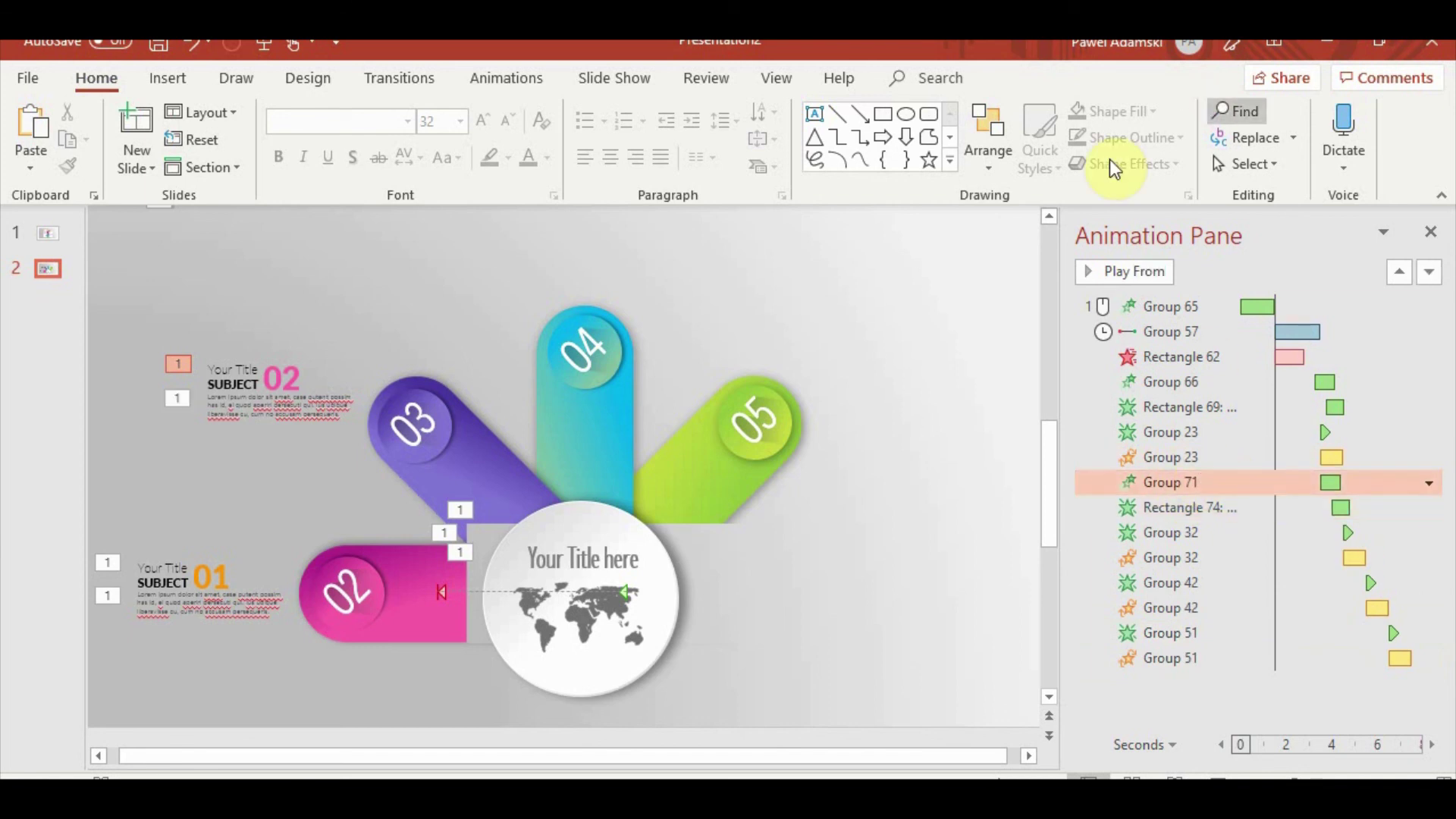
click(486, 75)
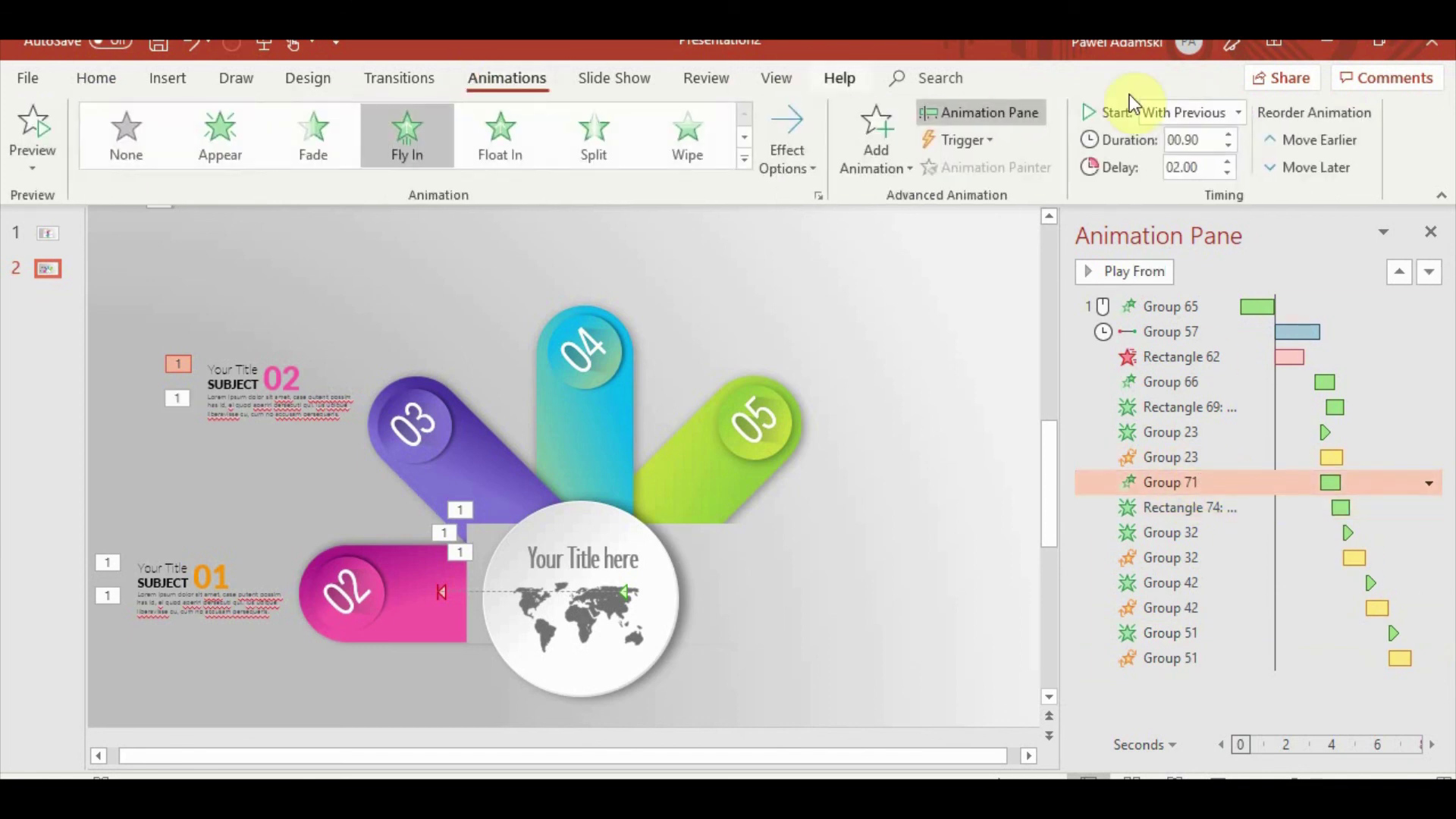
click(1227, 134)
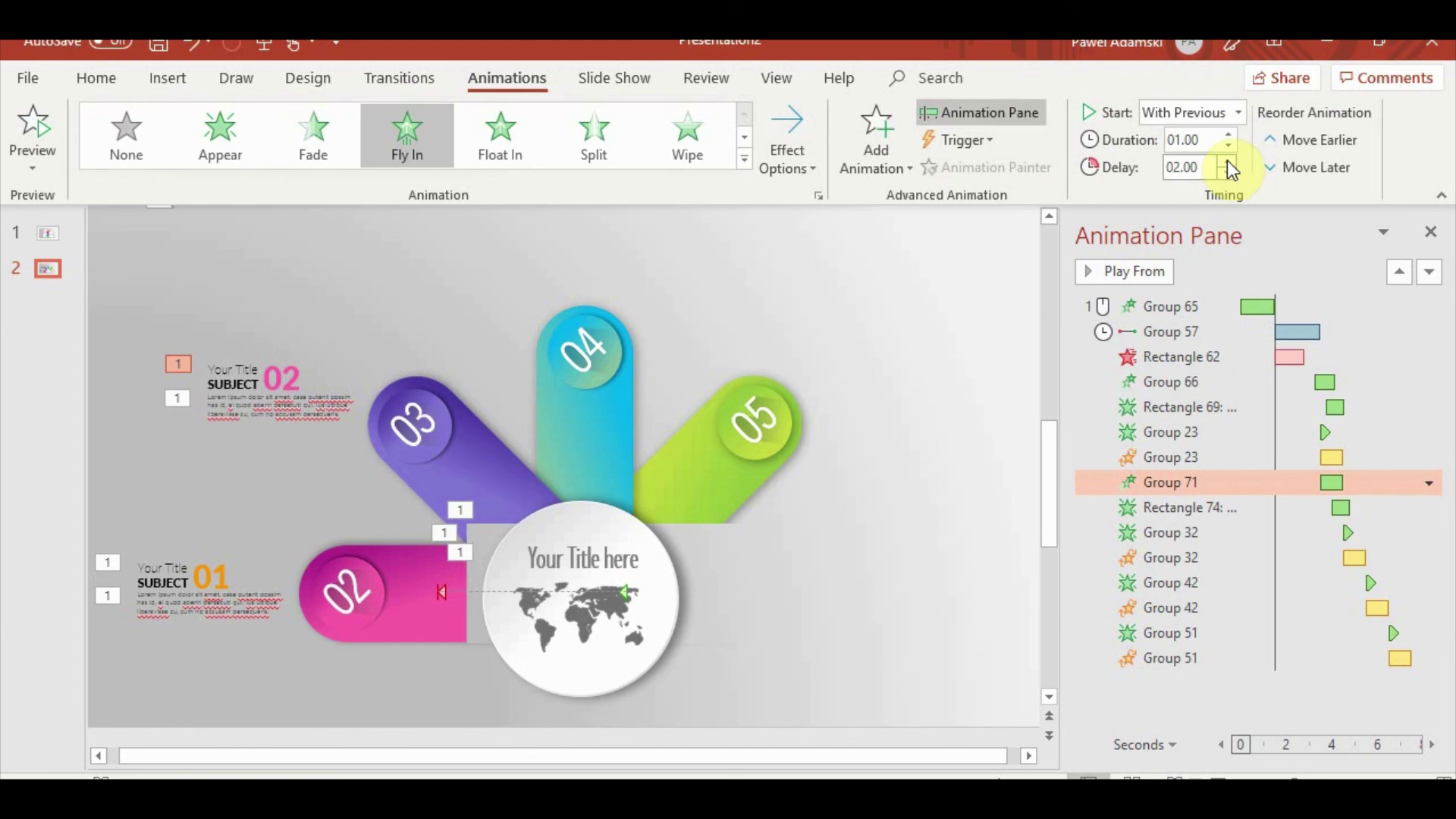
double_click(1227, 161)
click(1203, 508)
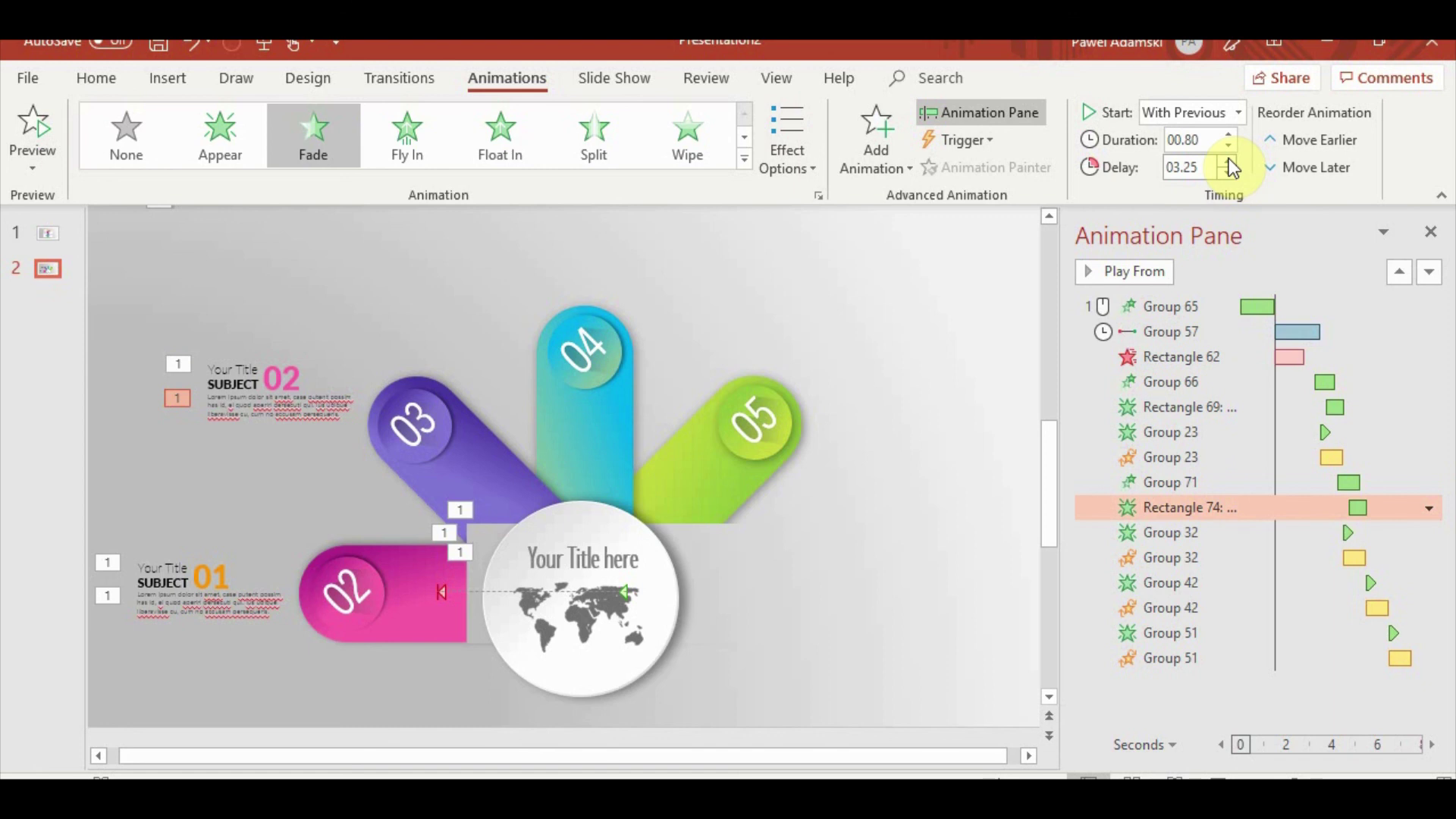
click(1187, 483)
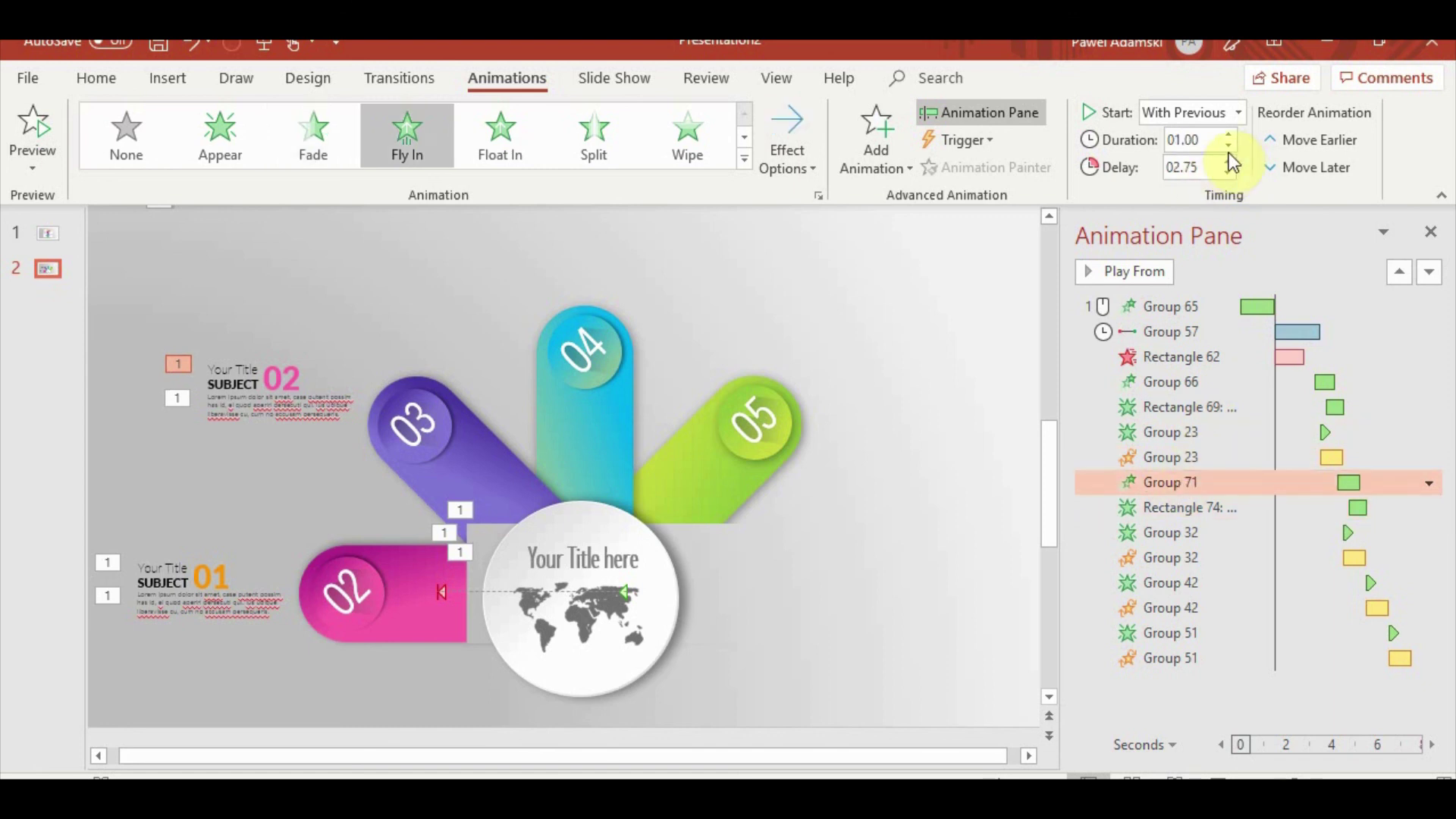
click(1230, 135)
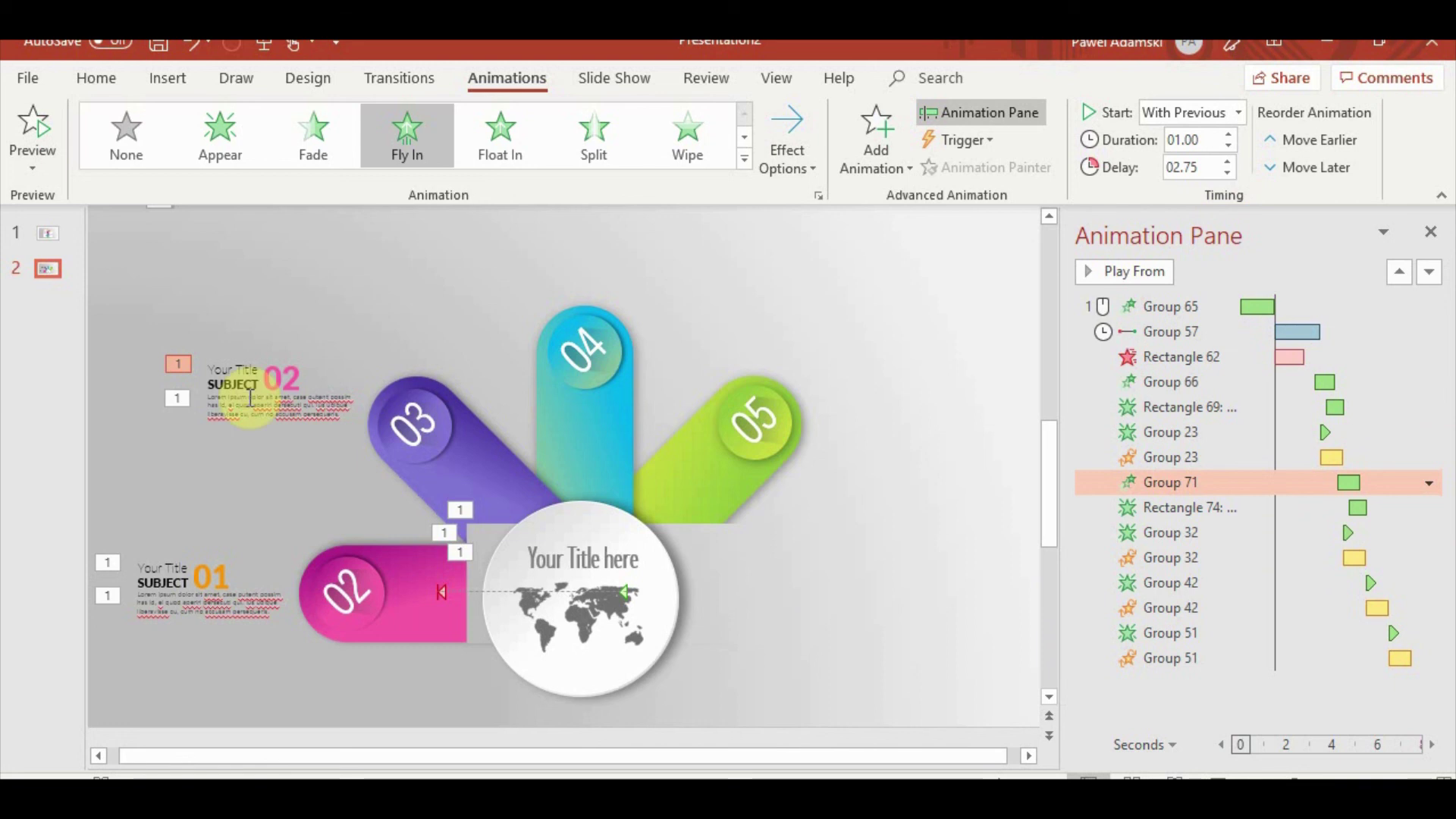
click(258, 370)
Copy the 02 subject block and place the copy above tab 04
drag(140, 288, 410, 508)
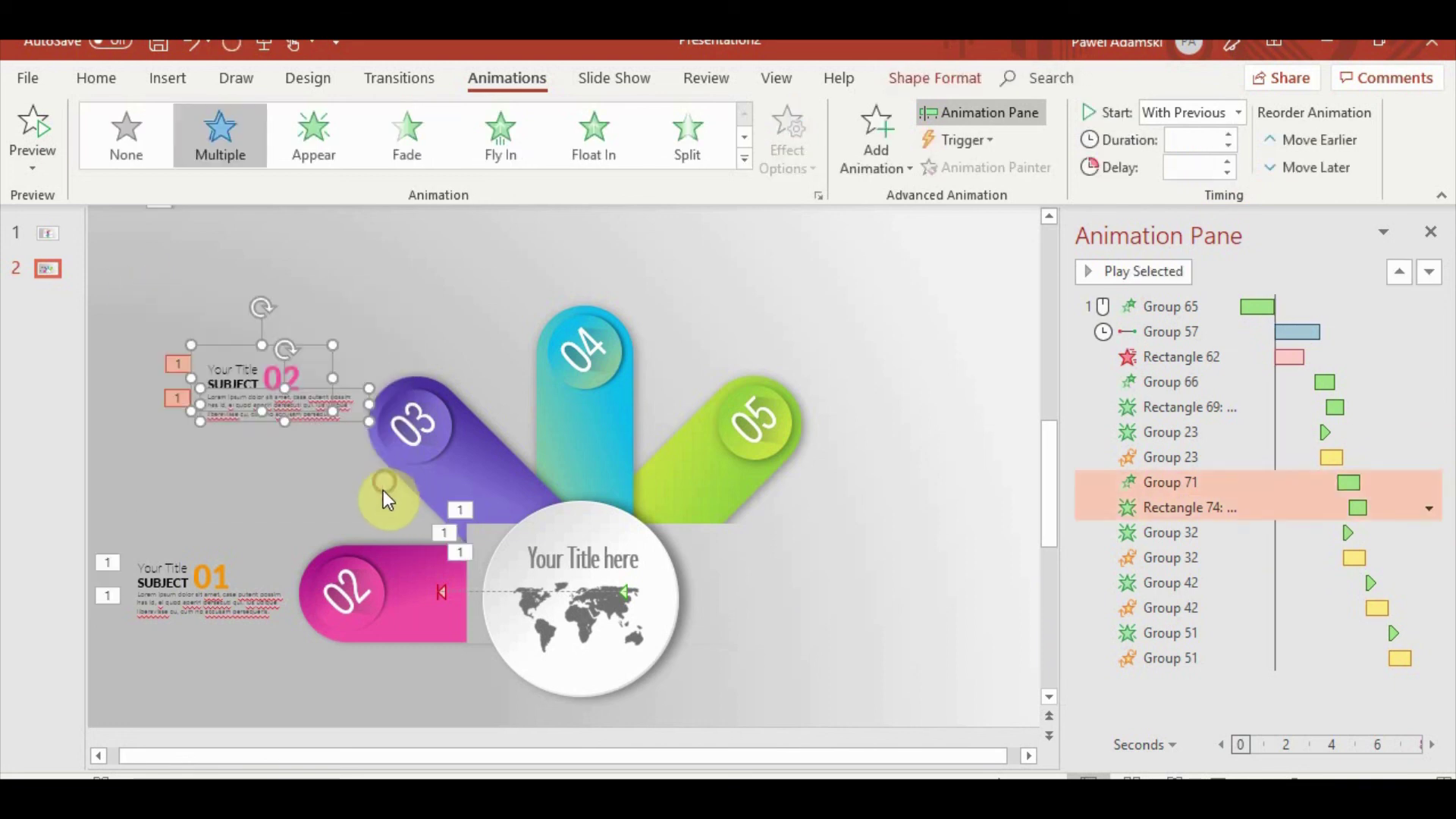
key(ctrl+c)
key(ctrl+v)
drag(308, 423, 607, 298)
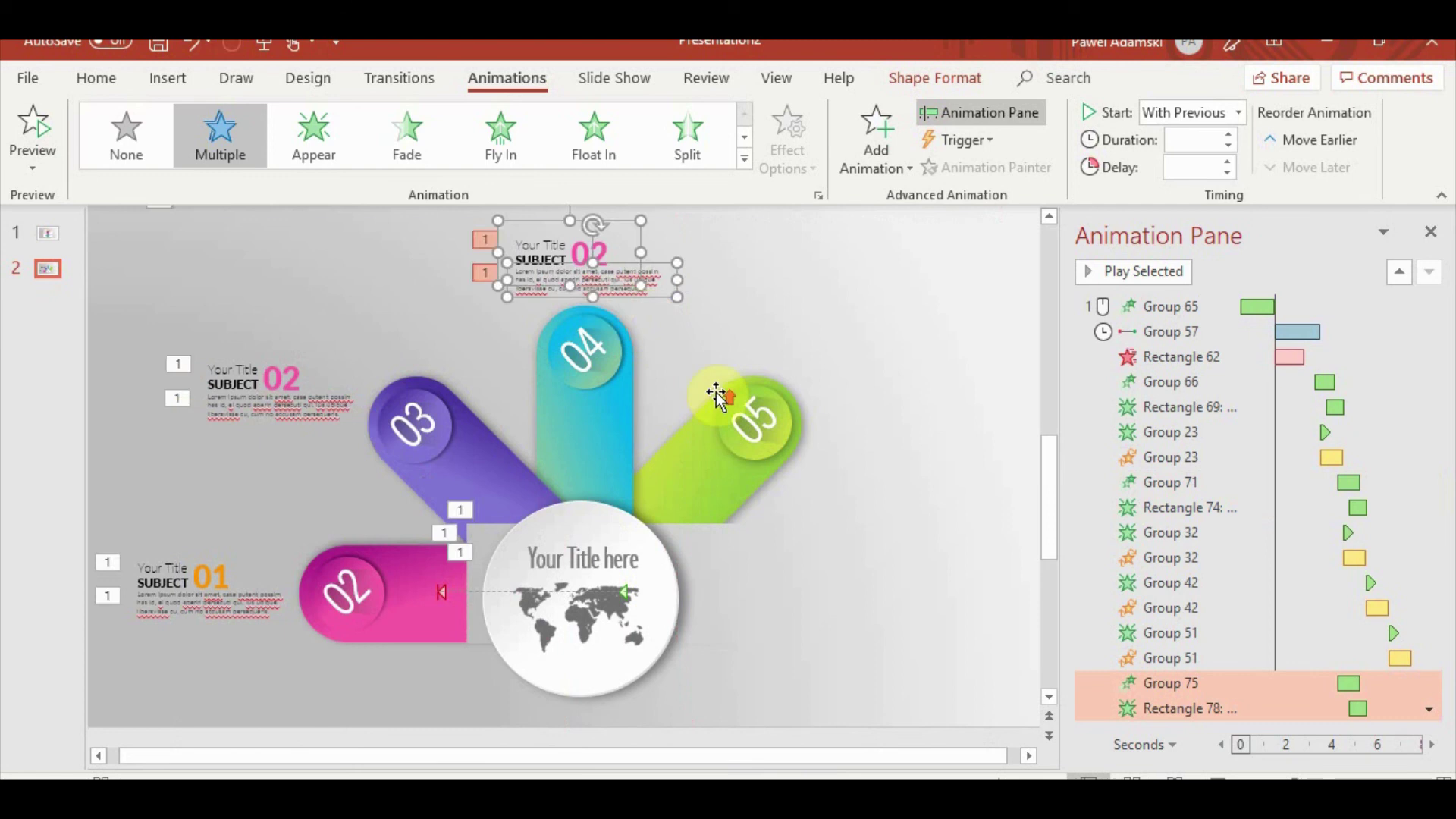
scroll(614, 341, up, 3)
scroll(594, 448, down, 3)
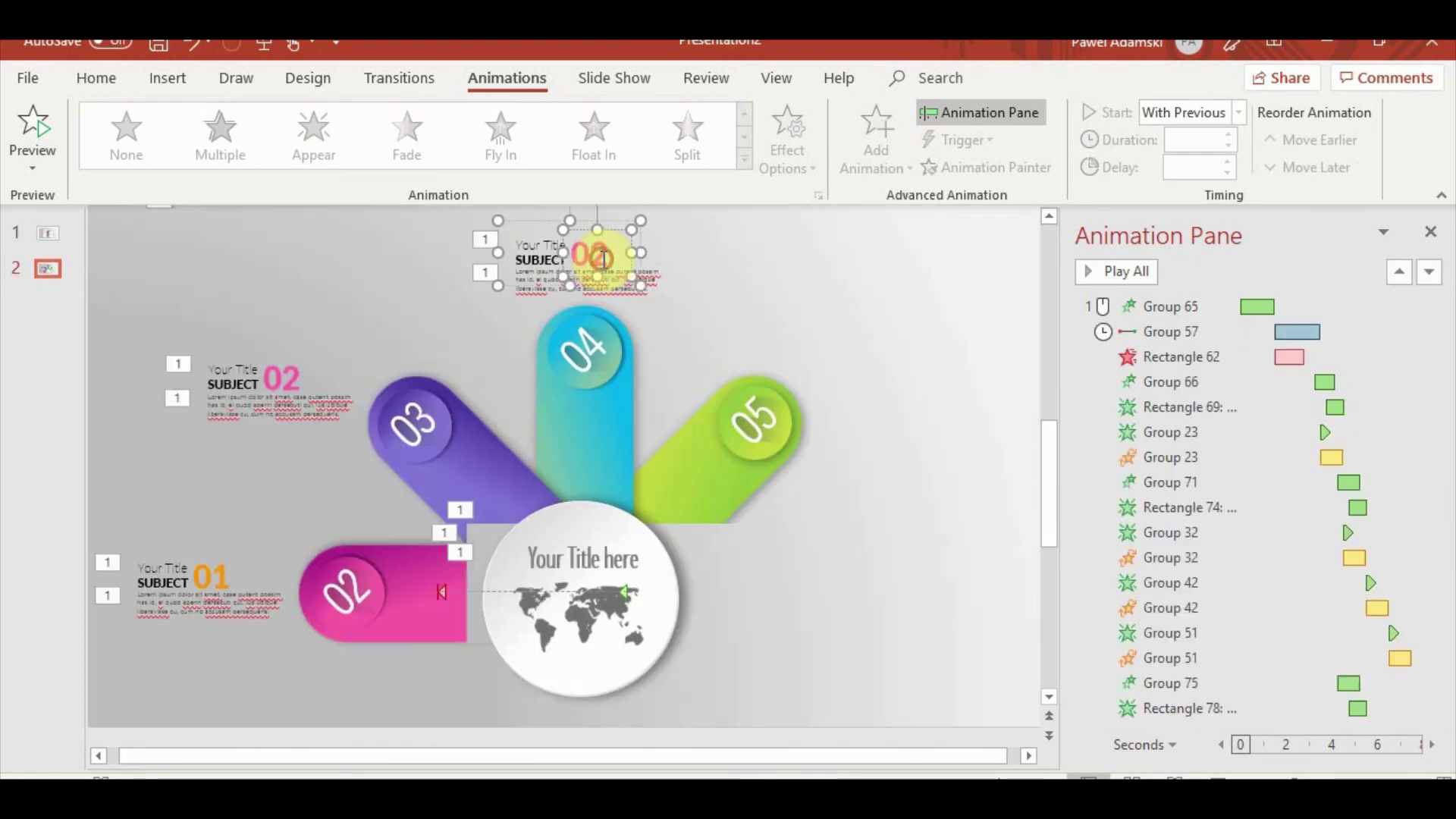
Renumber the copy 03 and colour it purple to match the 03 tab
click(596, 250)
text(03)
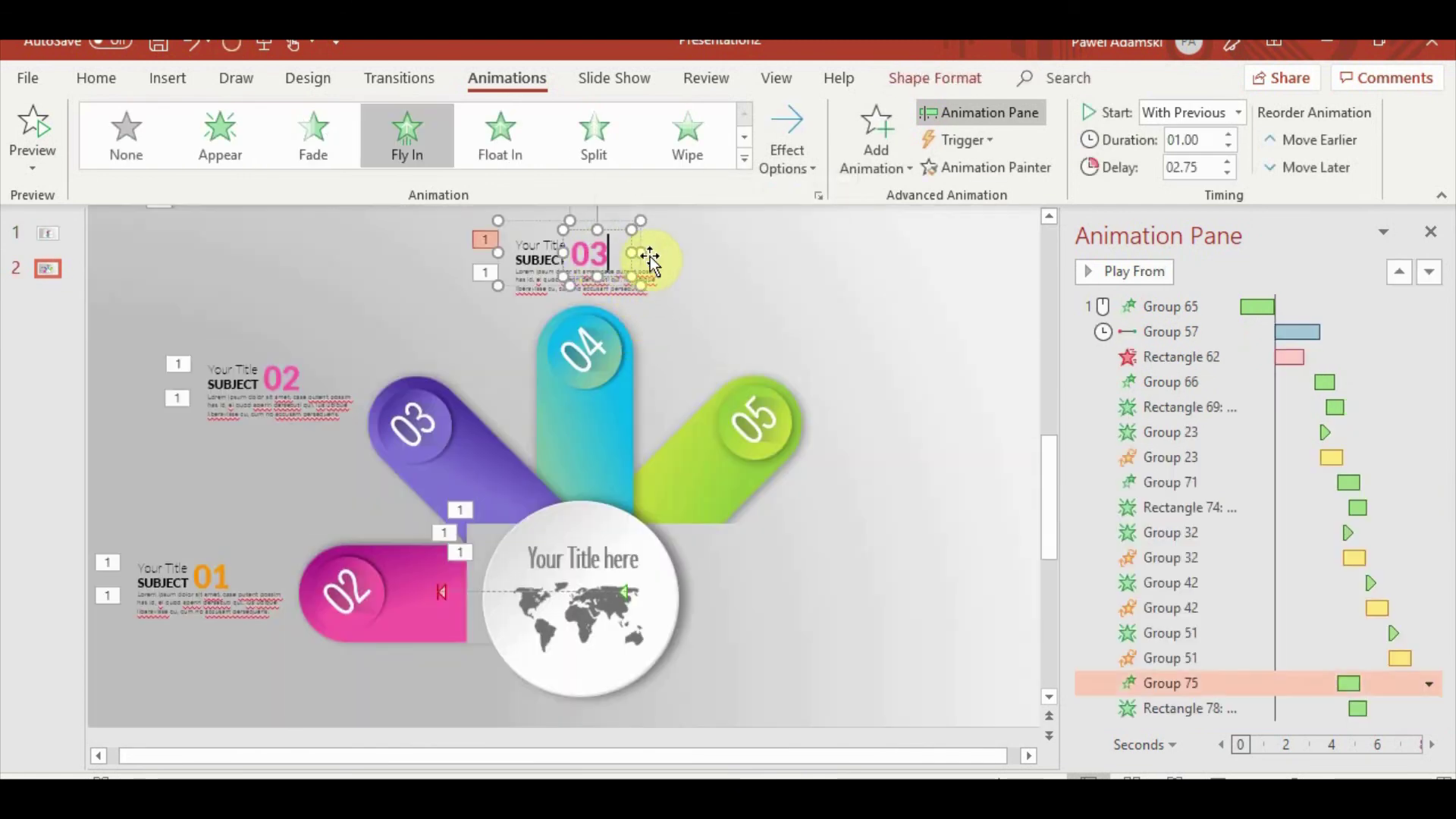
double_click(590, 254)
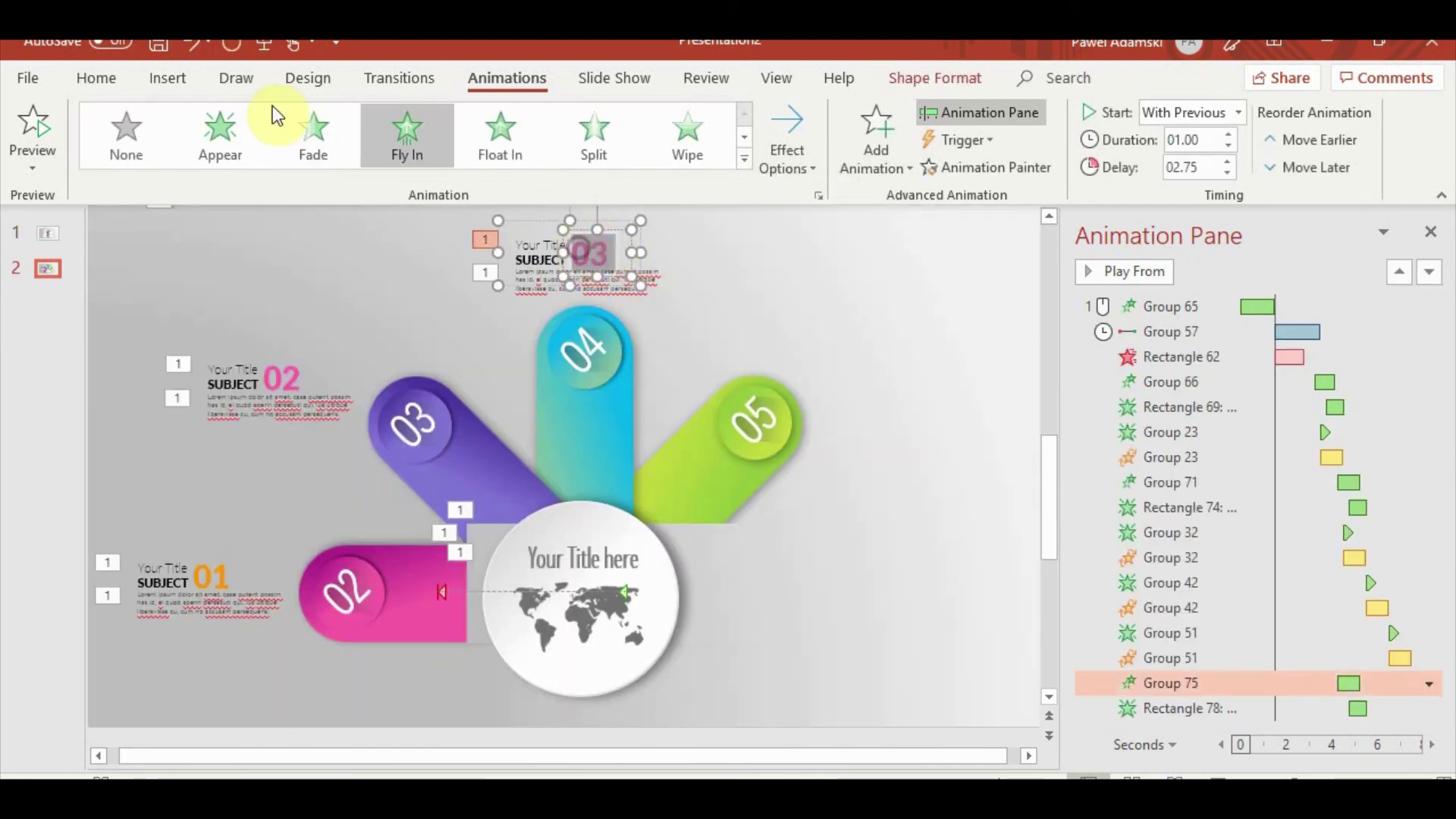
click(116, 82)
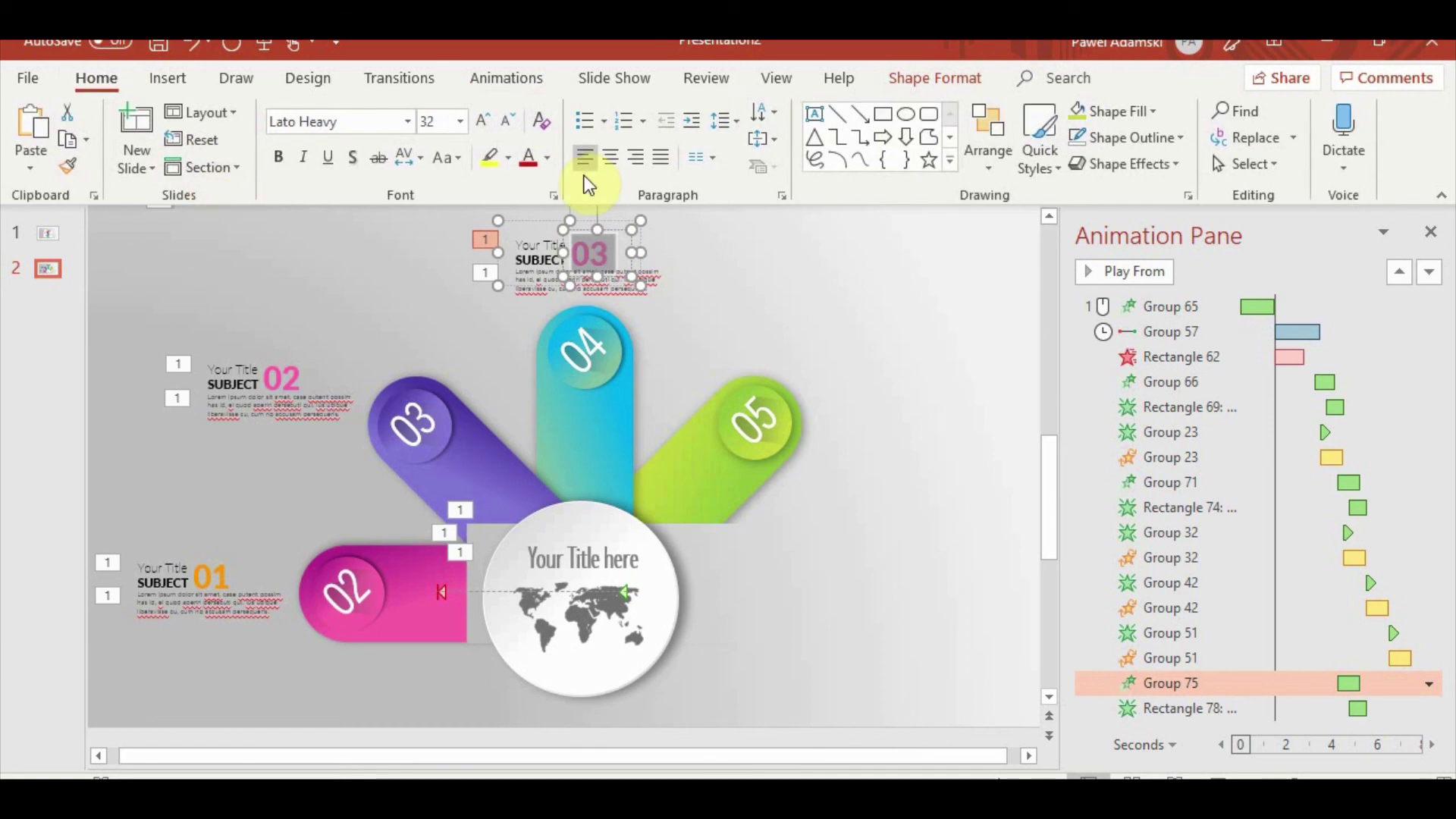
click(546, 157)
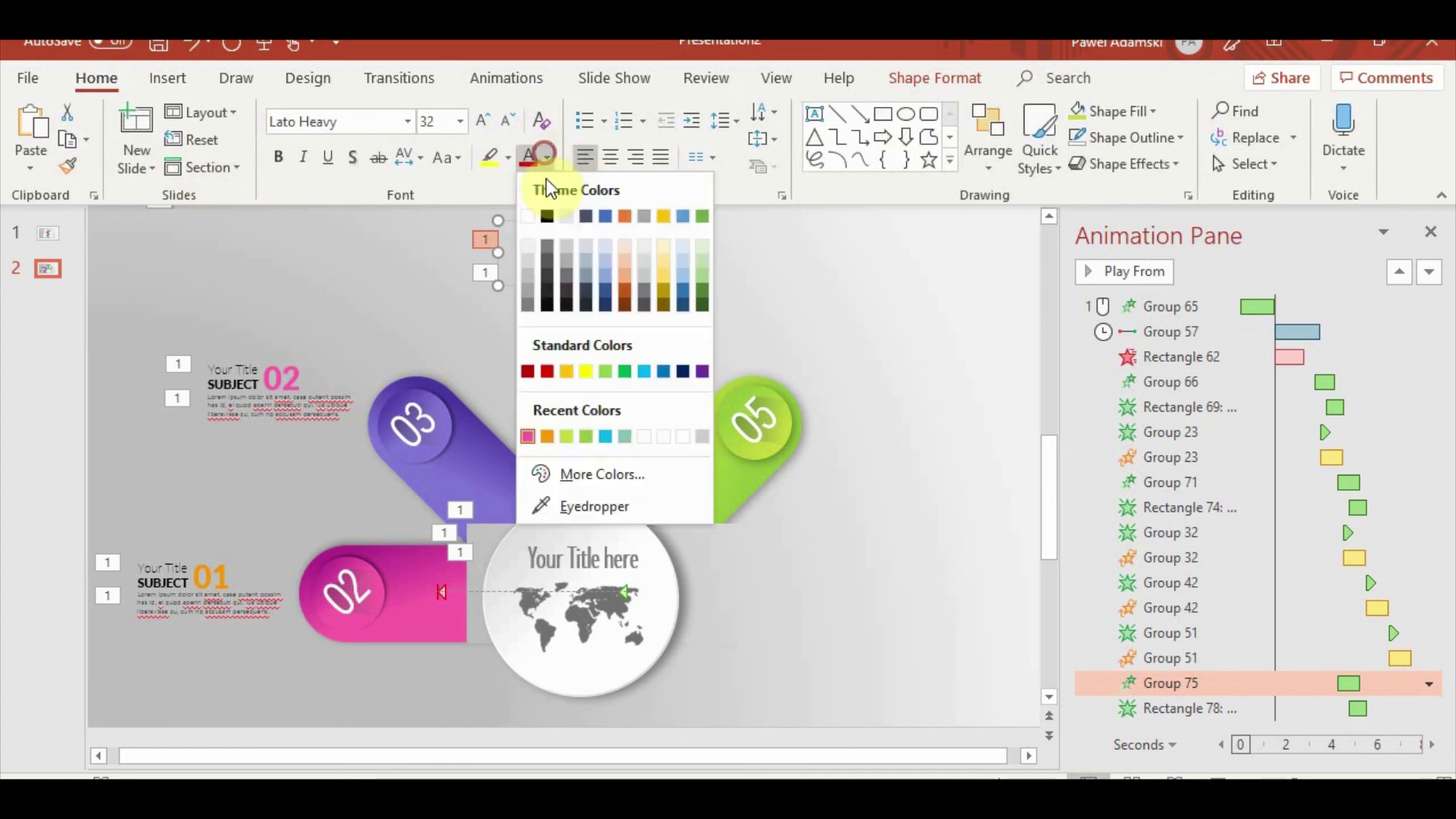
click(603, 506)
click(455, 468)
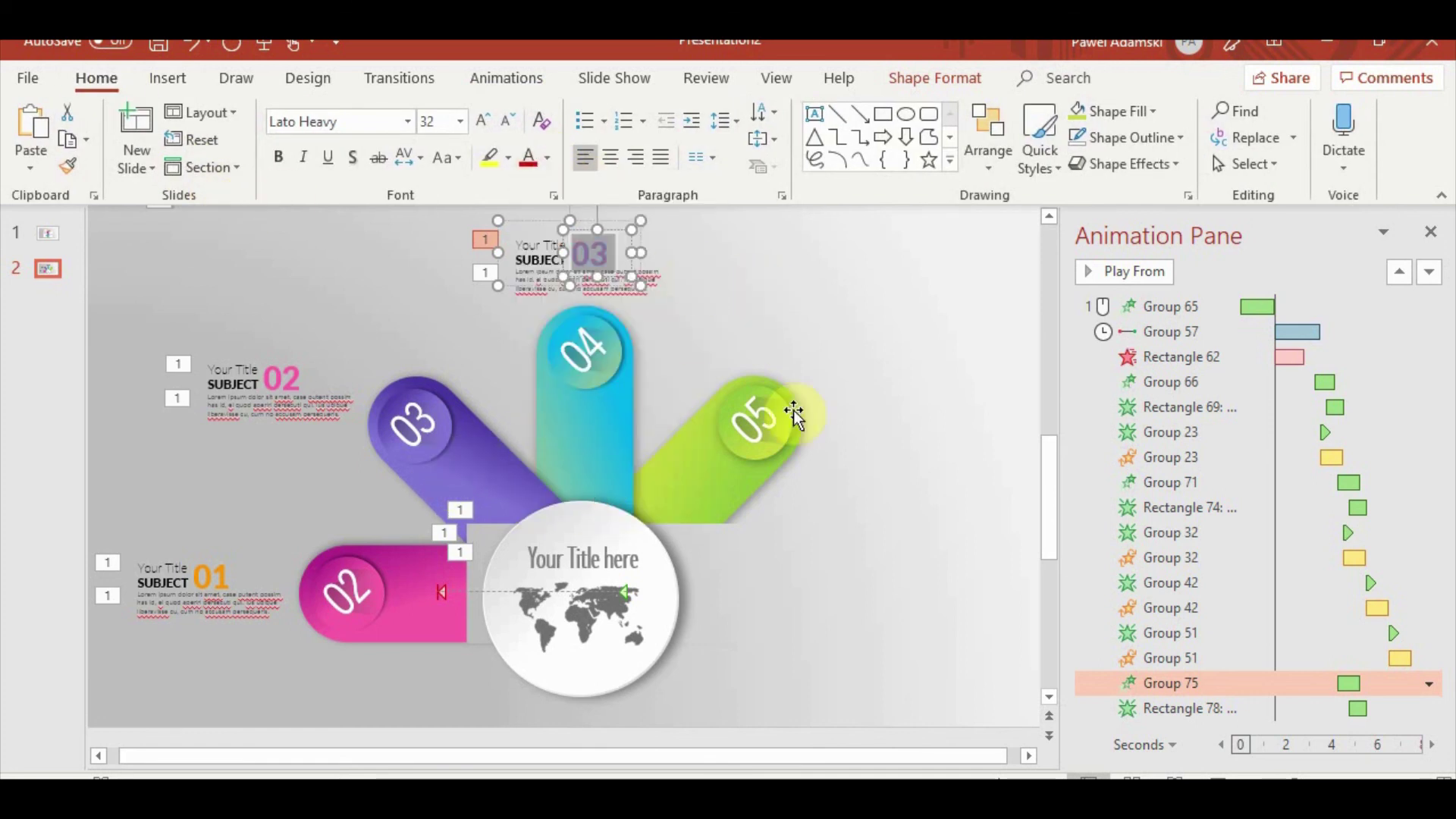
Place the 03 block's animations after Group 32 with 3.5 s and 4 s delays, then select it
shift+click(1154, 705)
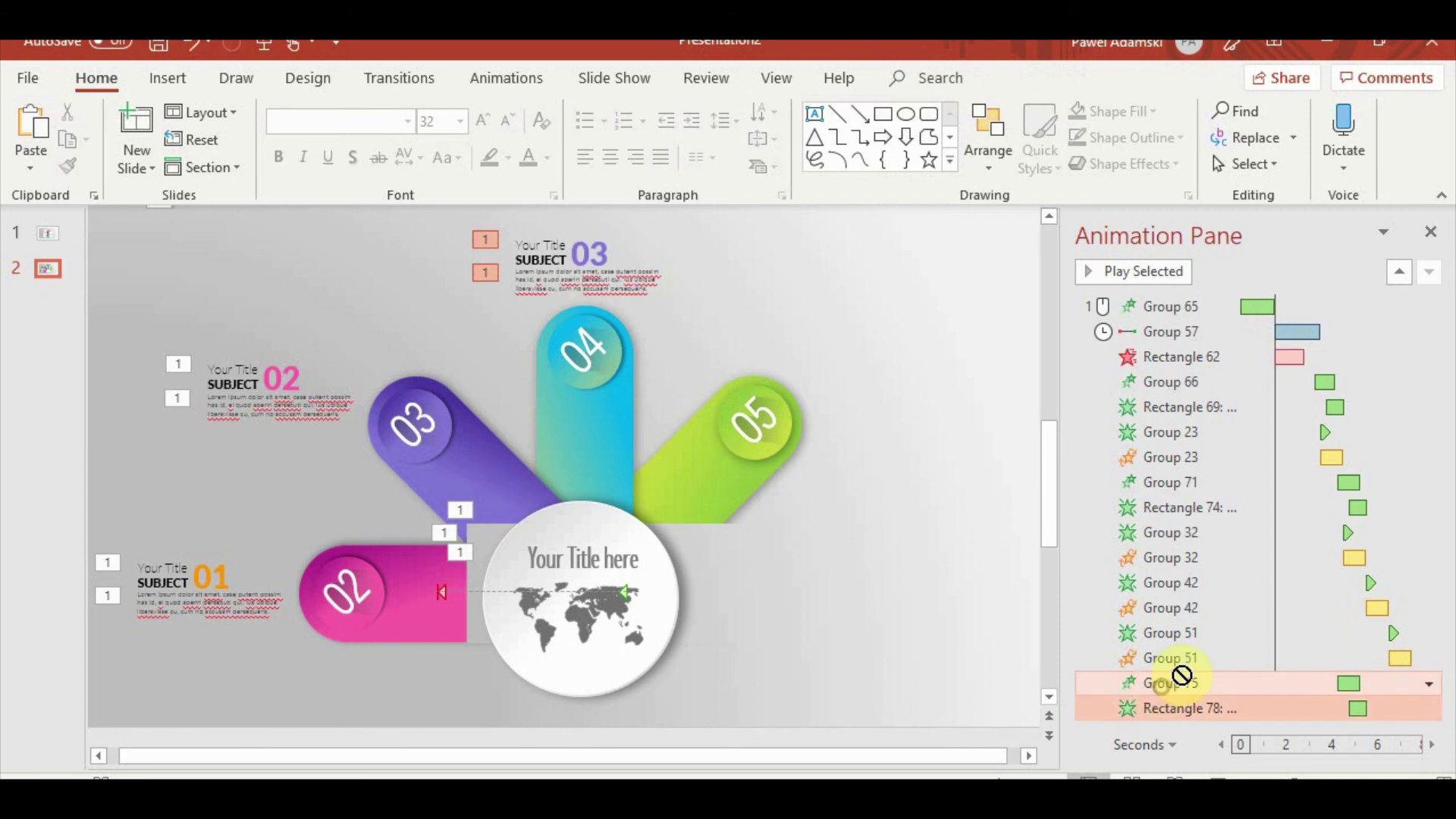
drag(1182, 675, 1252, 584)
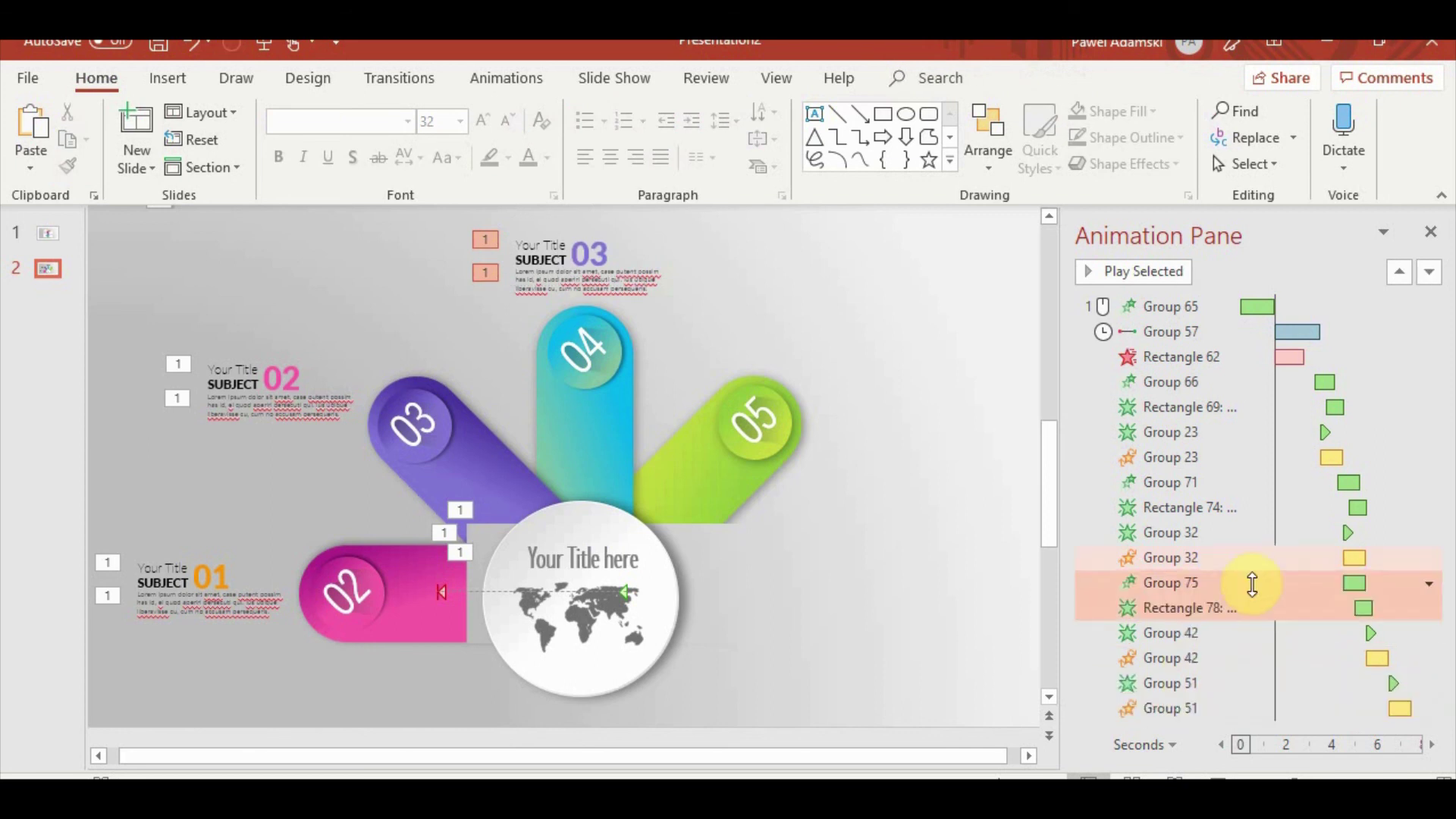
click(1236, 584)
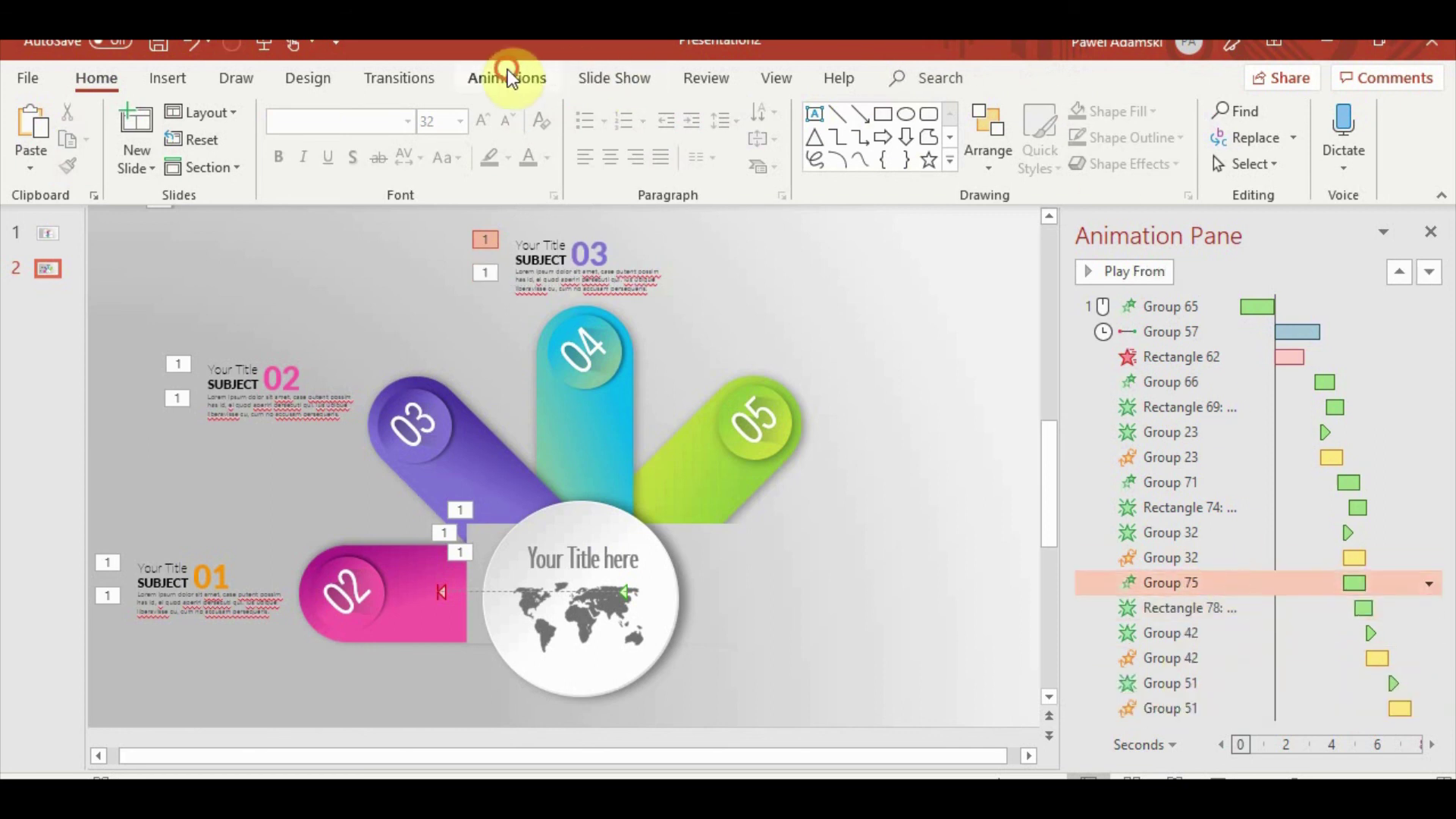
click(509, 78)
click(1228, 162)
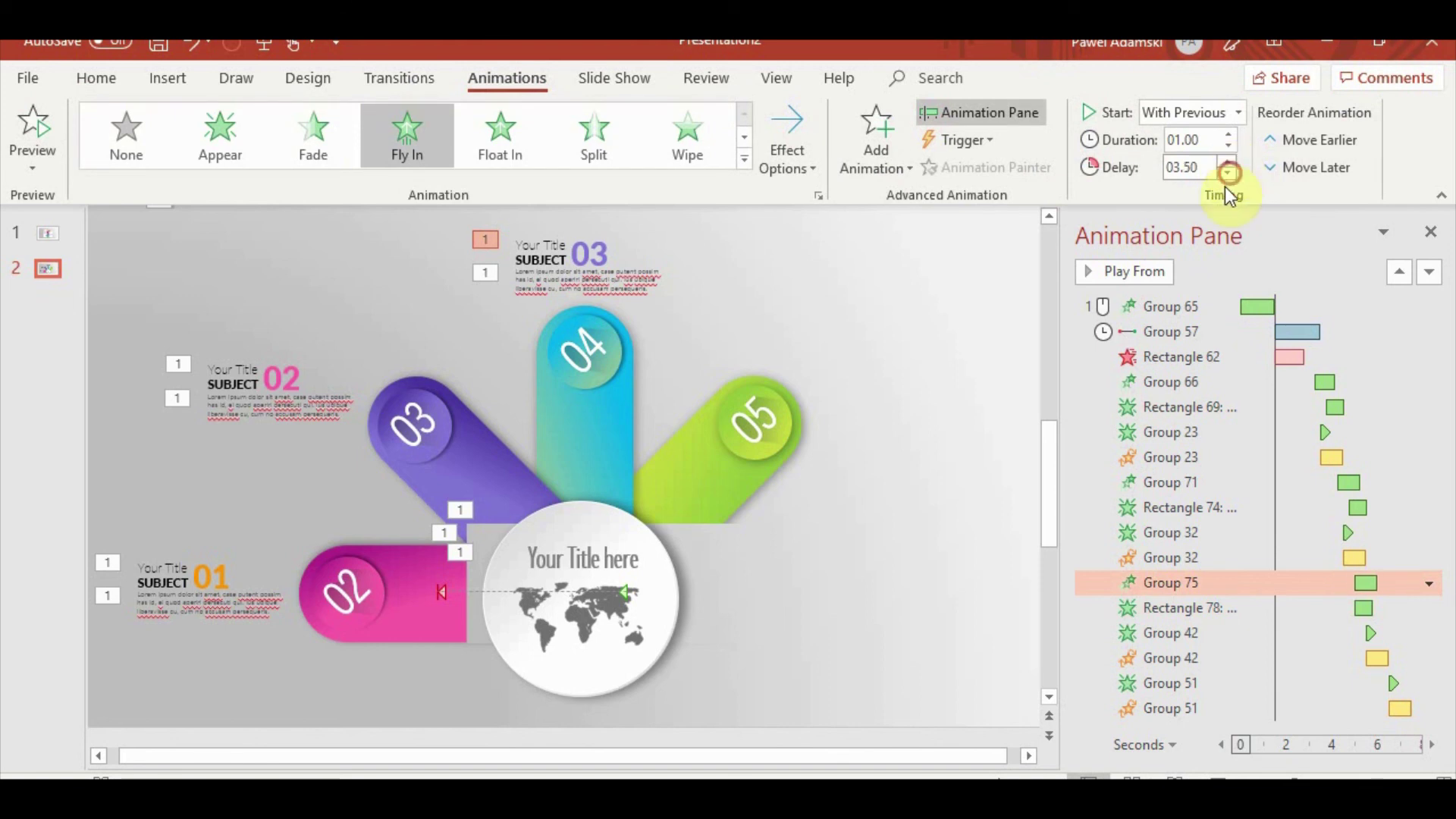
click(1202, 610)
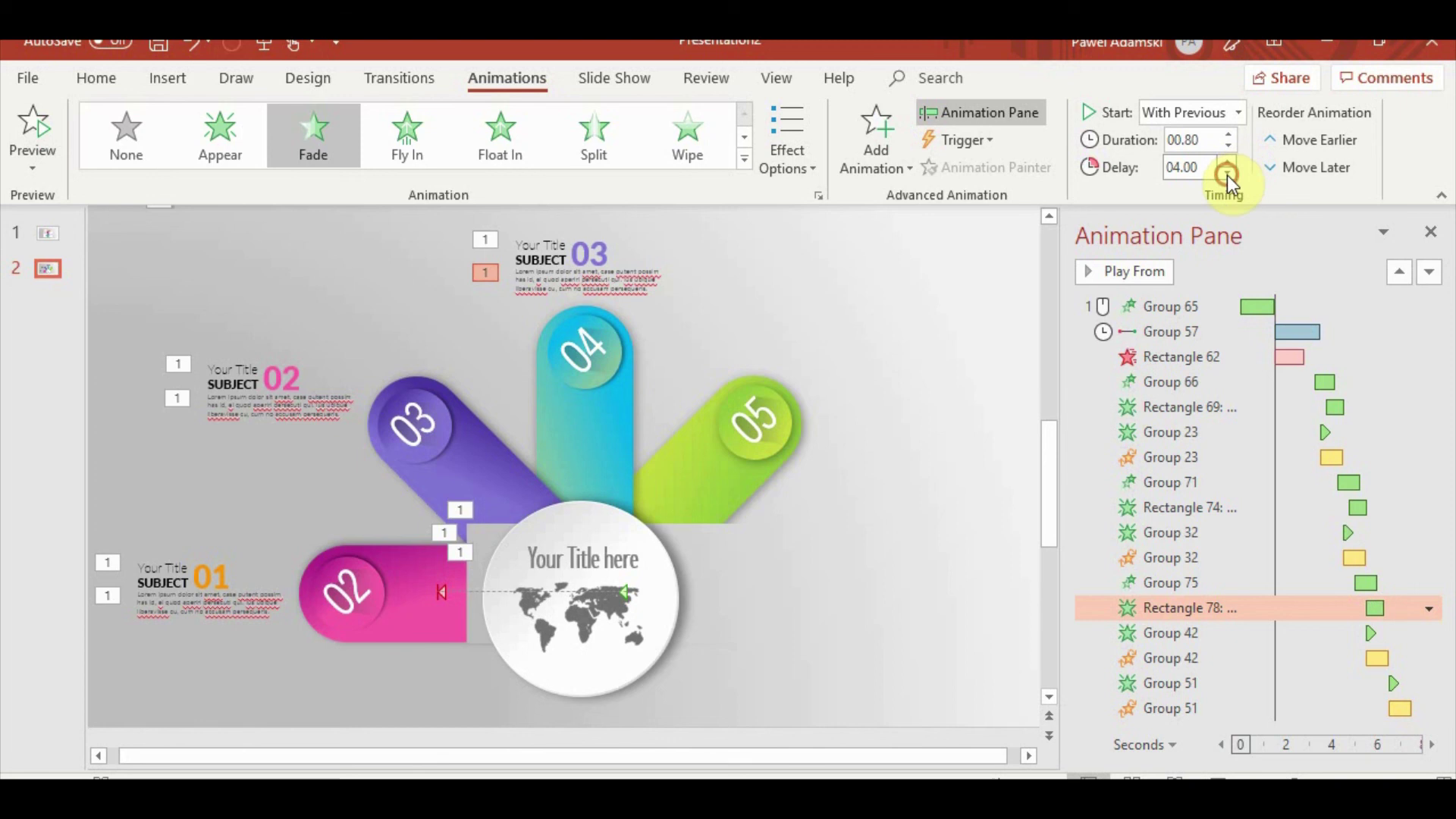
click(402, 222)
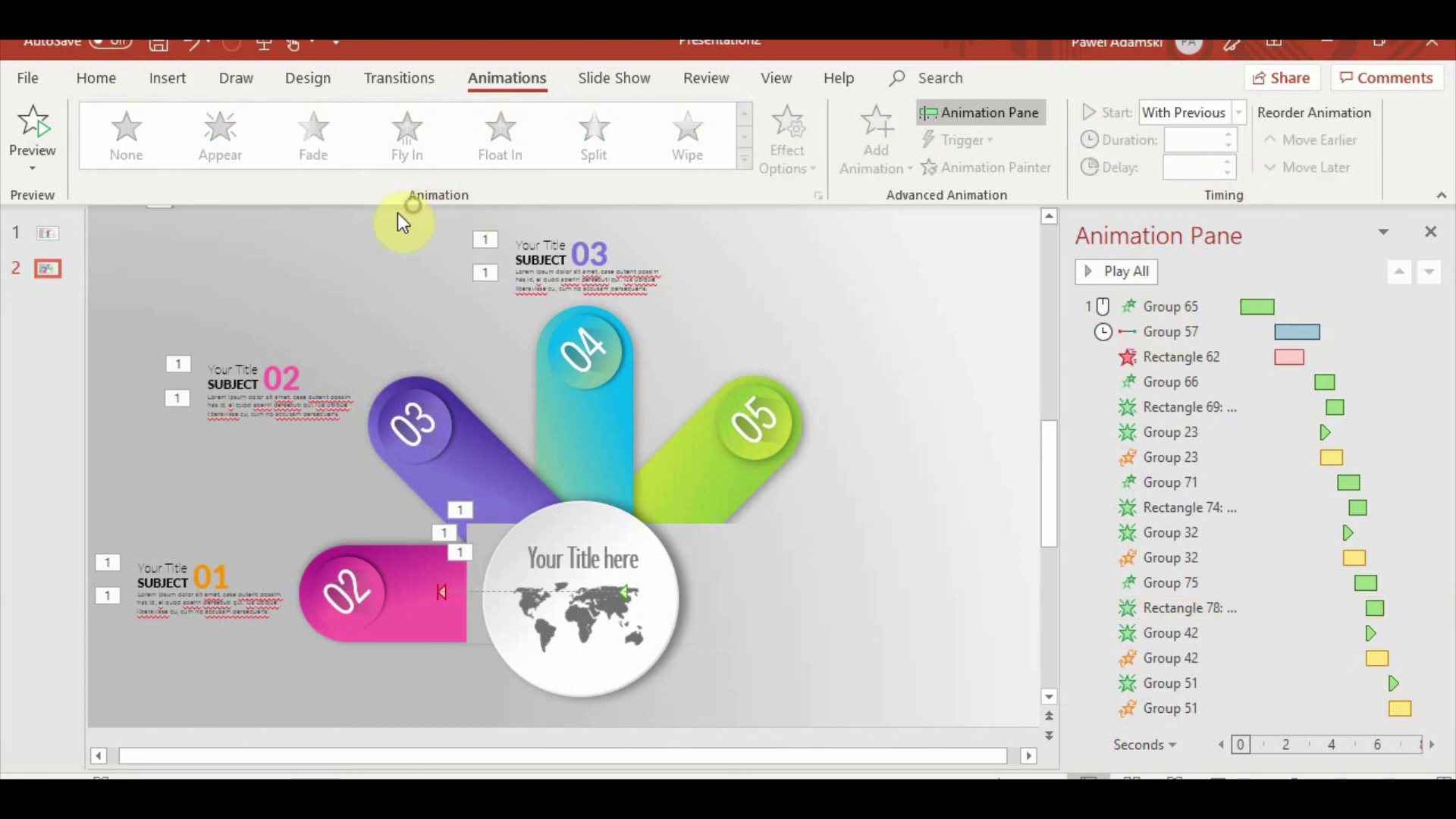
drag(400, 216, 771, 350)
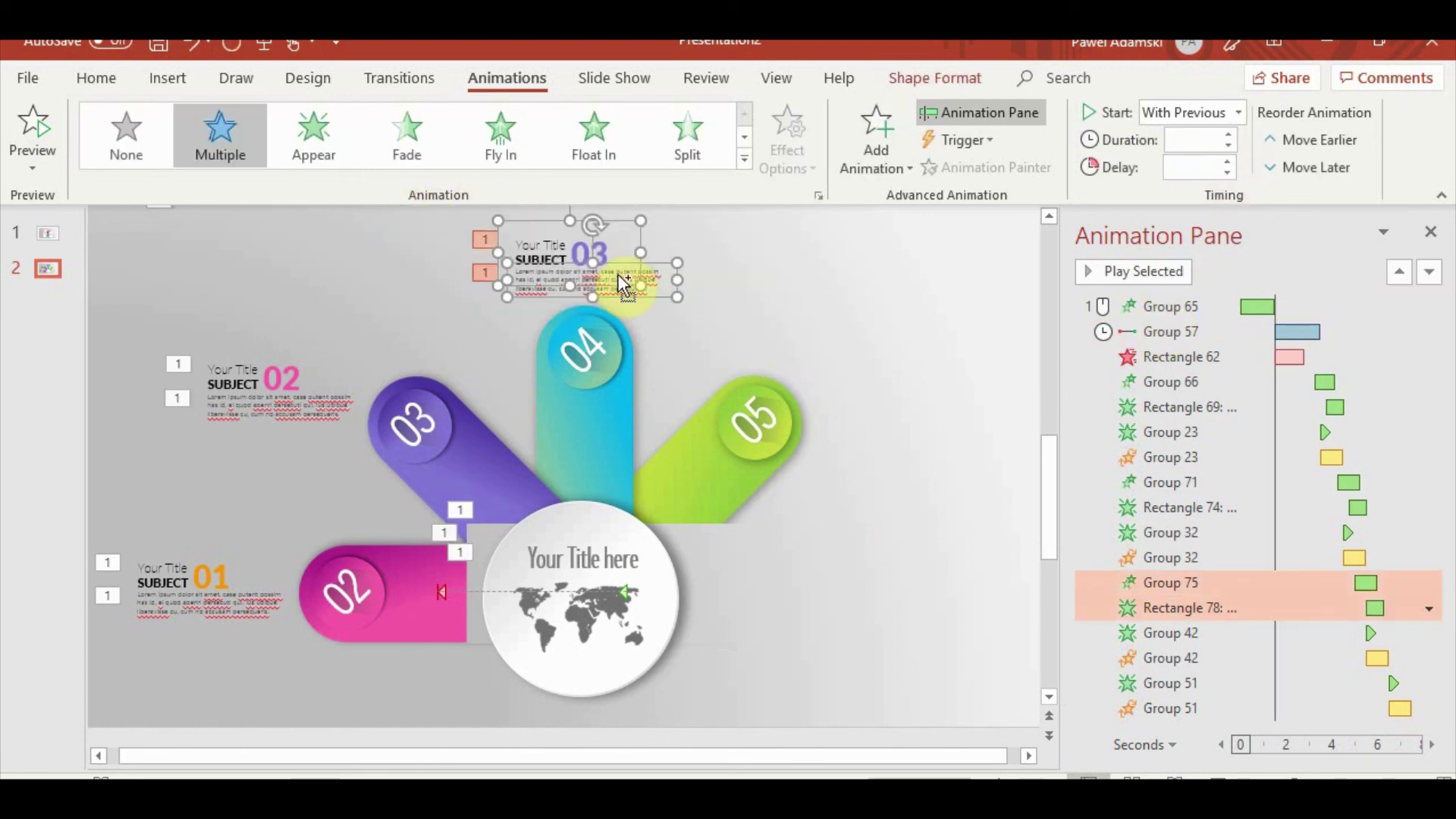
Duplicate the SUBJECT 03 block beside tab 05 and renumber it 04
key(ctrl+d)
mouse_move(634, 229)
mouse_down()
mouse_move(960, 345)
mouse_move(948, 341)
mouse_up()
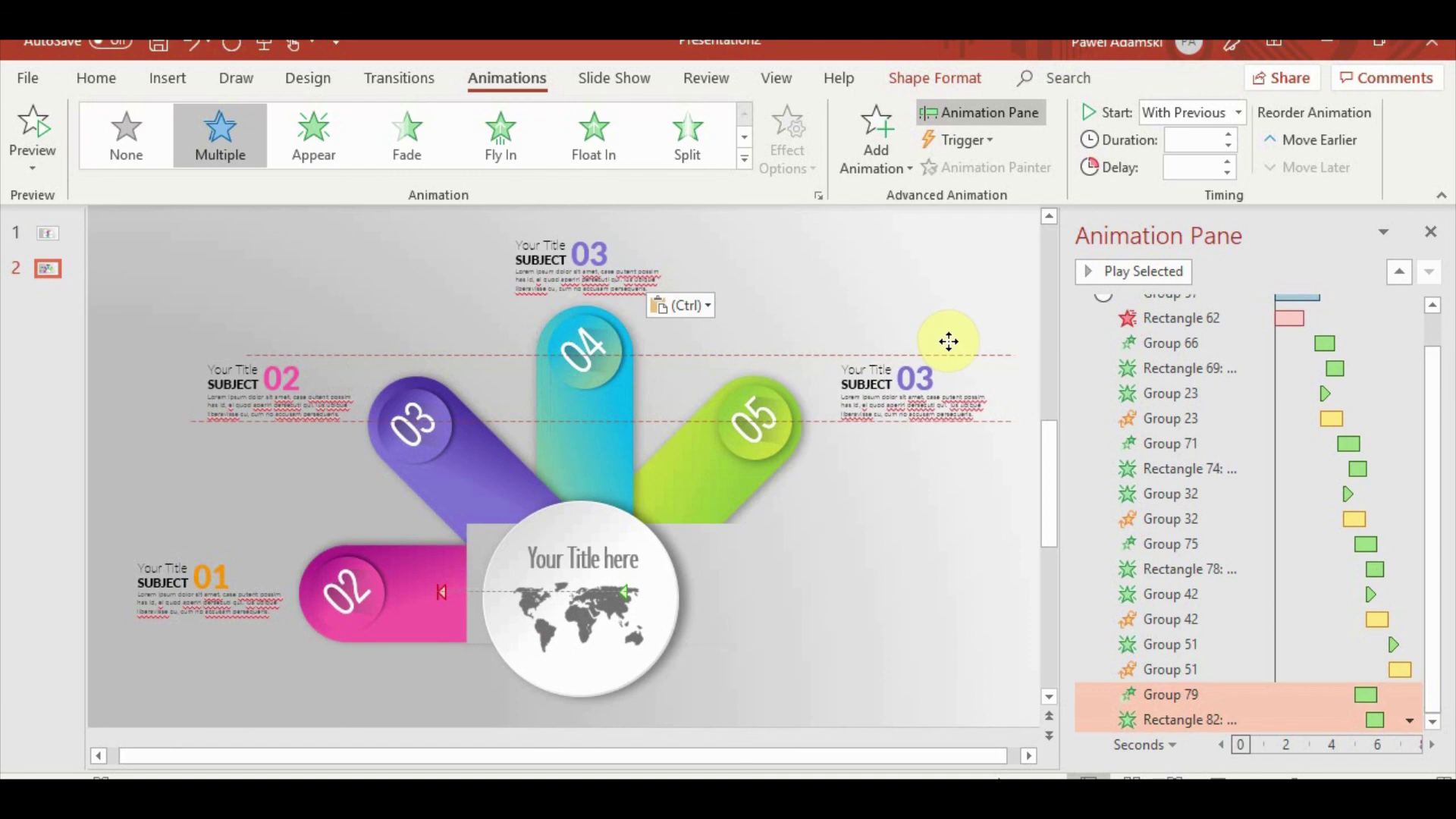
drag(948, 342, 940, 344)
click(927, 377)
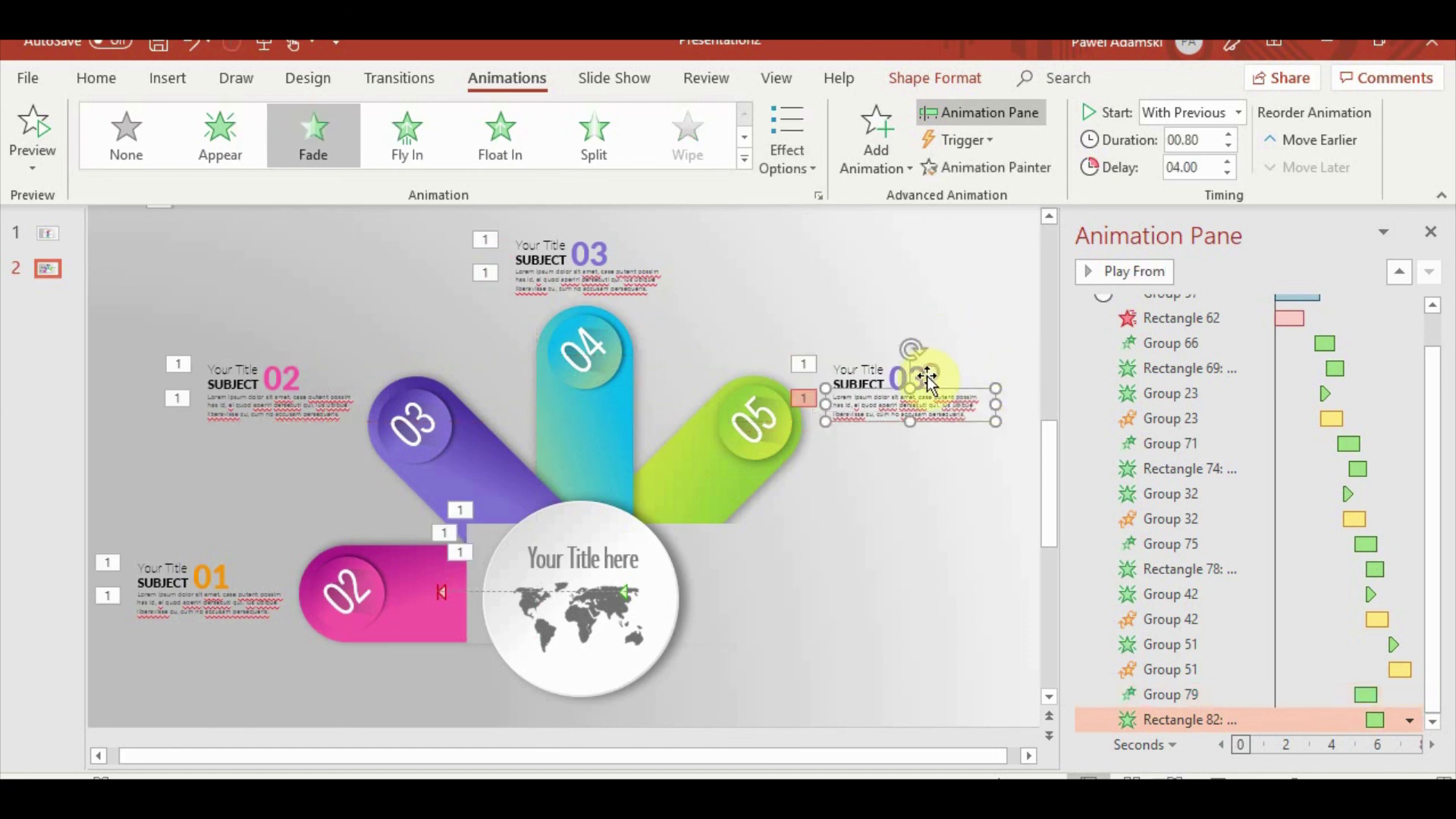
click(919, 375)
double_click(919, 377)
text(04)
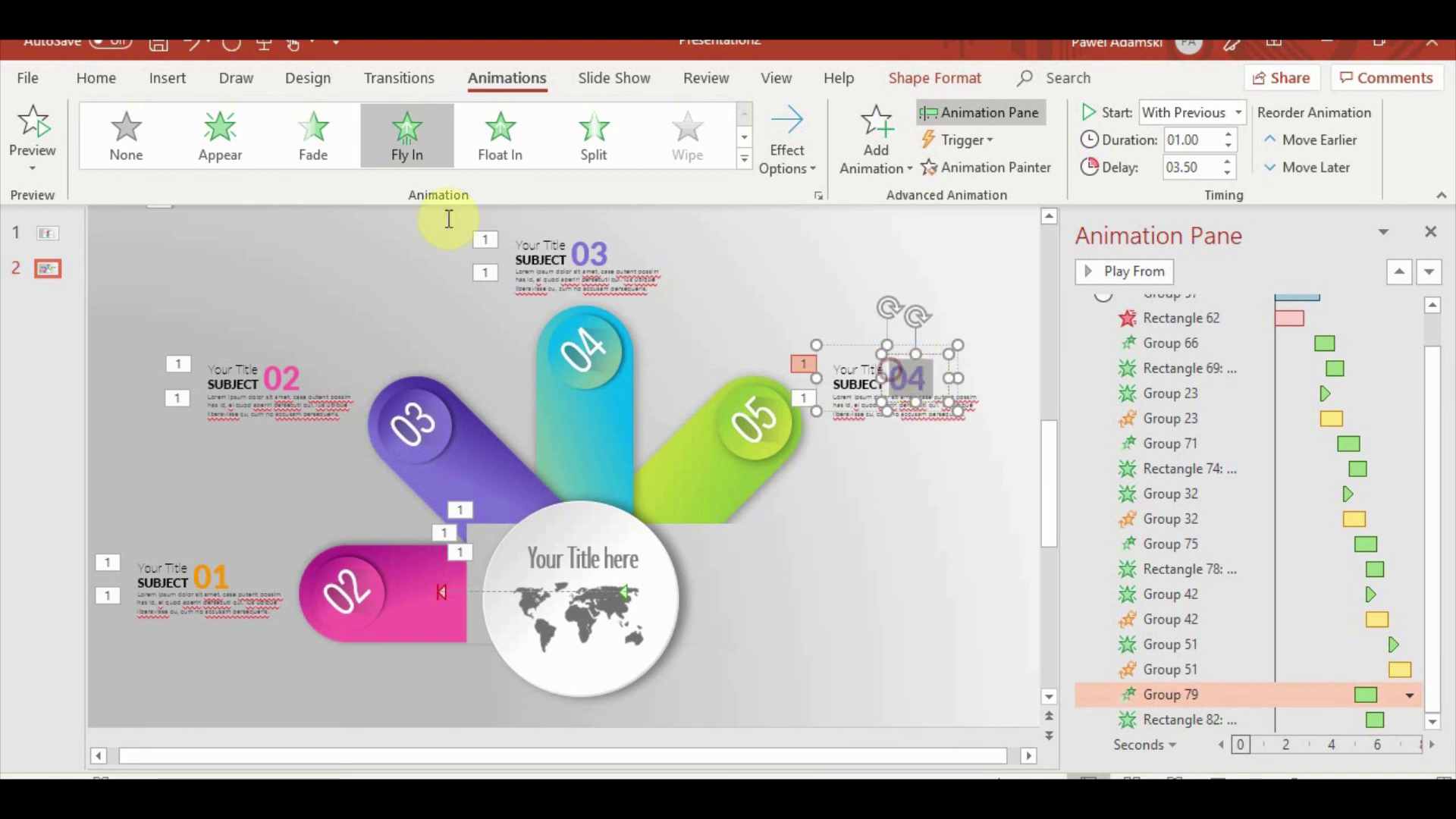
Colour the 04 number cyan by sampling the 04 tab
click(95, 79)
click(547, 157)
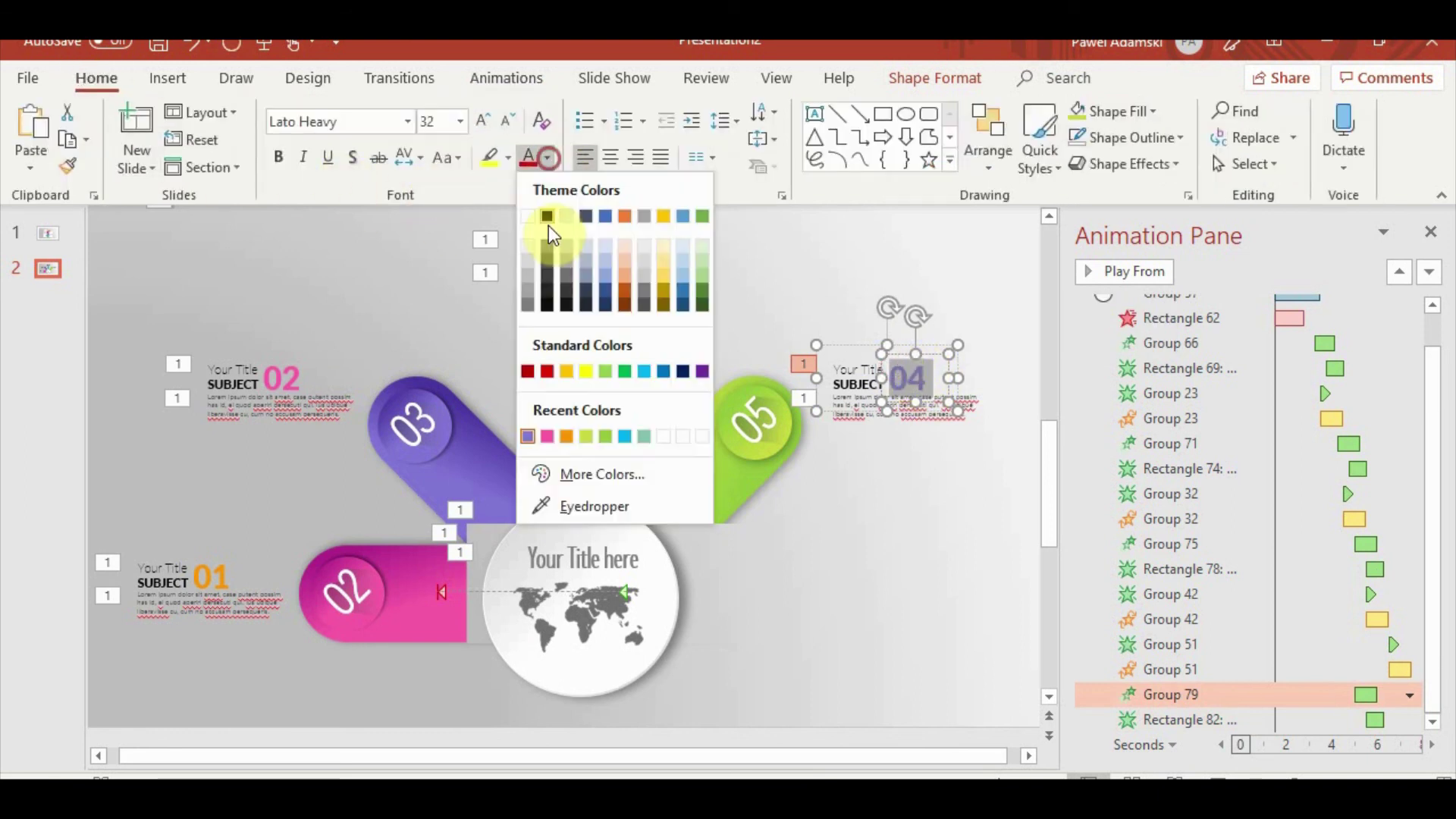
click(553, 502)
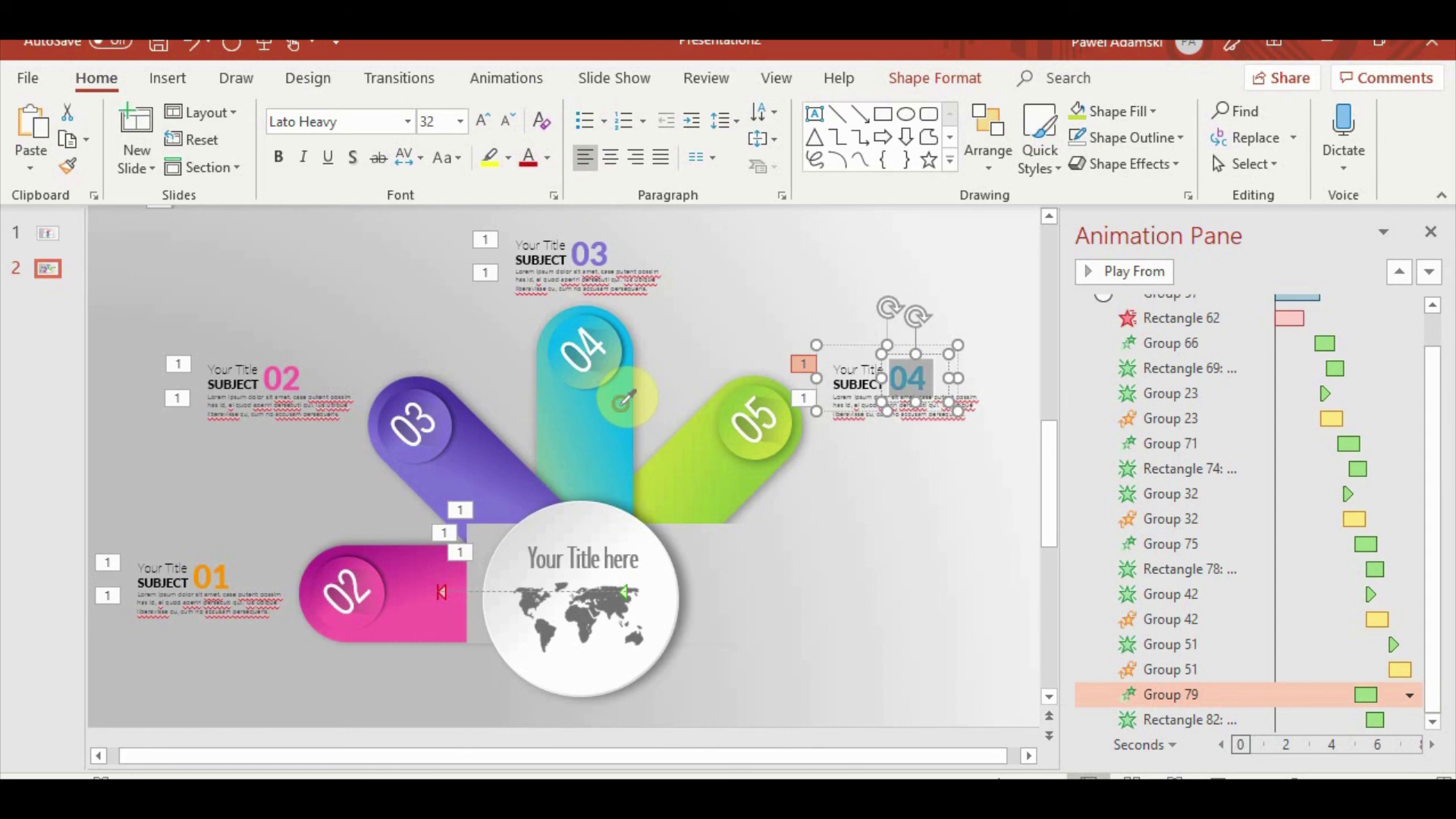
click(628, 410)
click(902, 557)
Move the 04 animations after Group 42, delaying the fly-in to 4.5 s and fade to 5 s
shift+click(1169, 724)
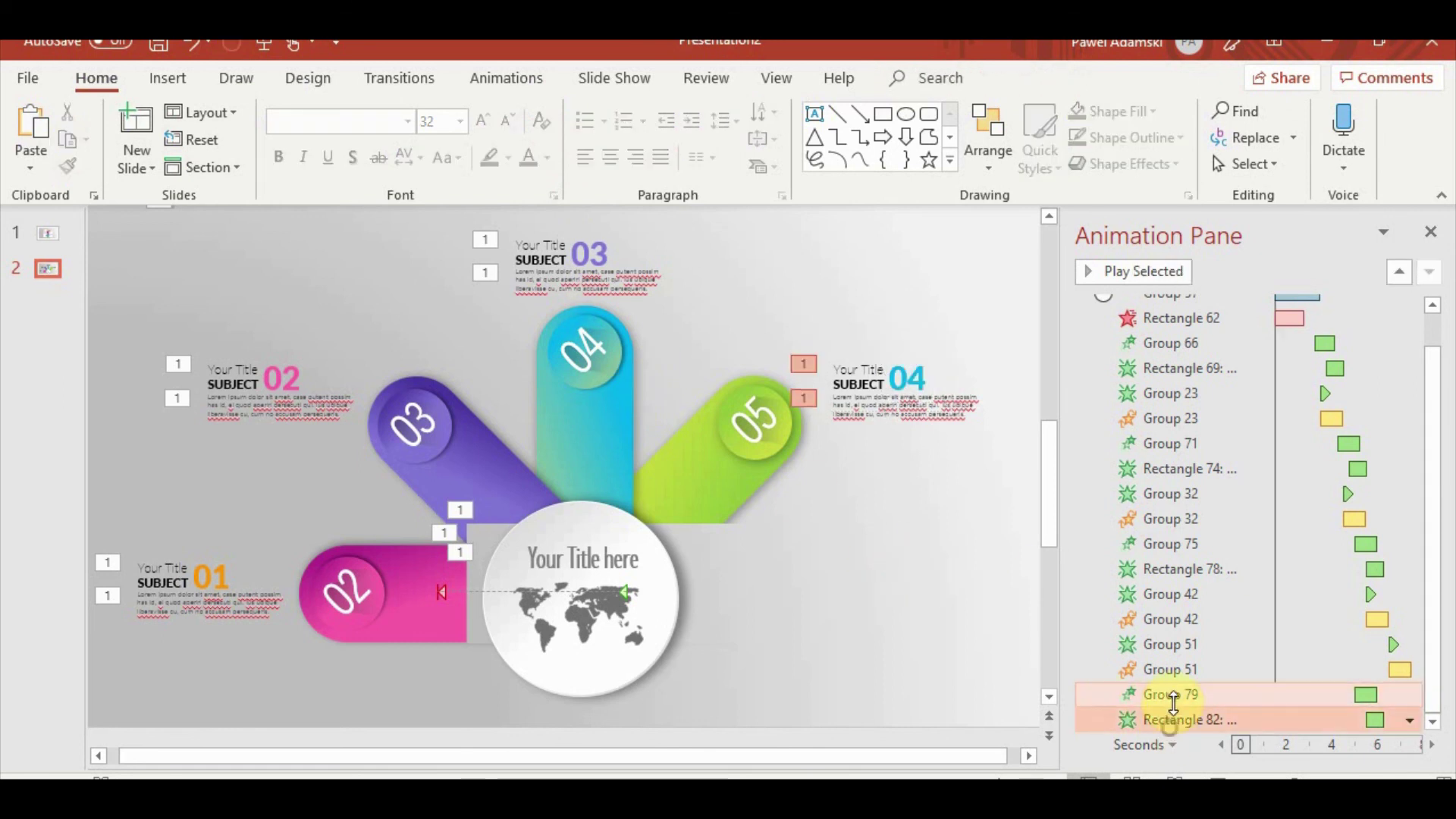
drag(1172, 702, 1172, 636)
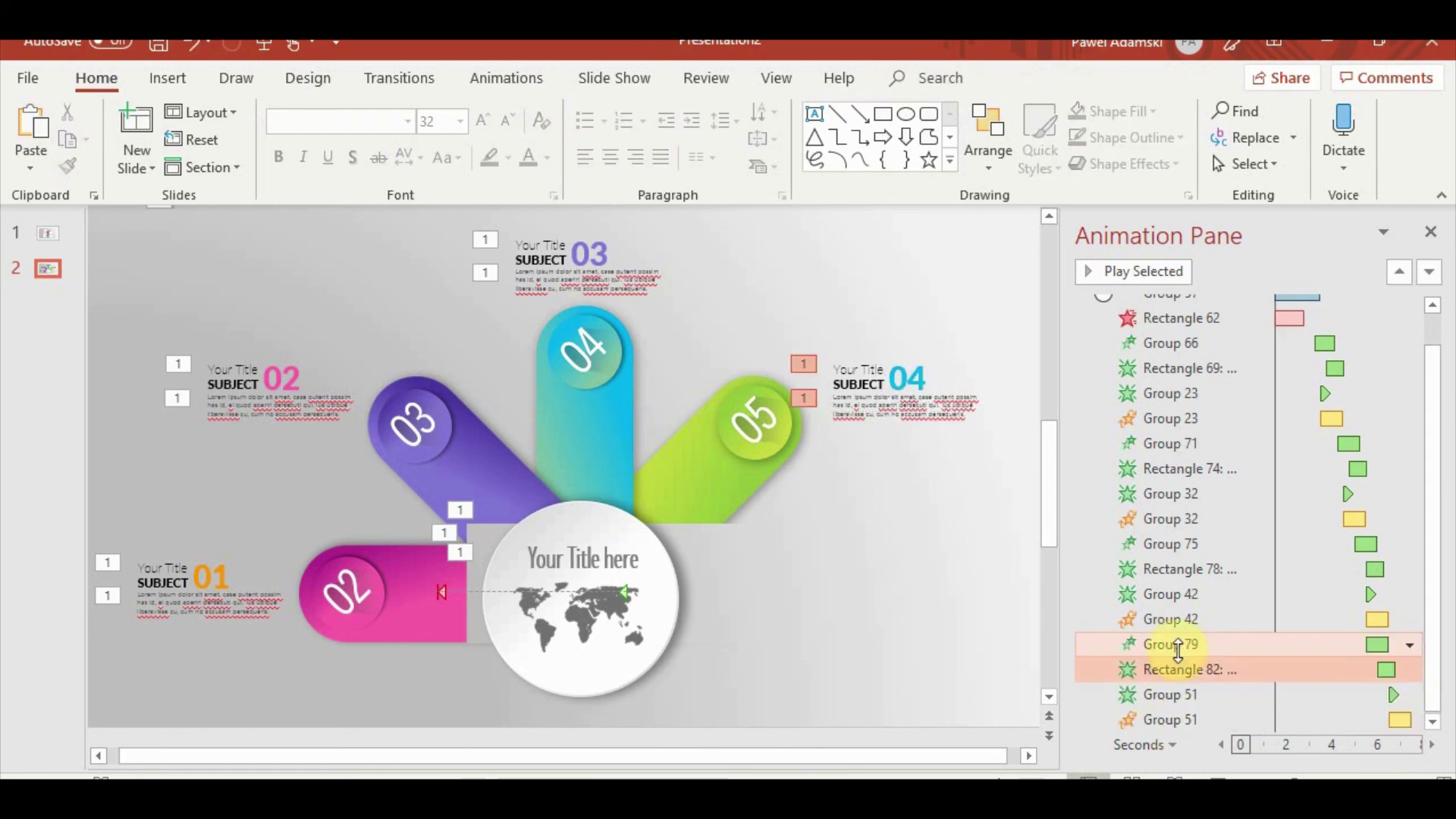
click(1172, 644)
click(528, 84)
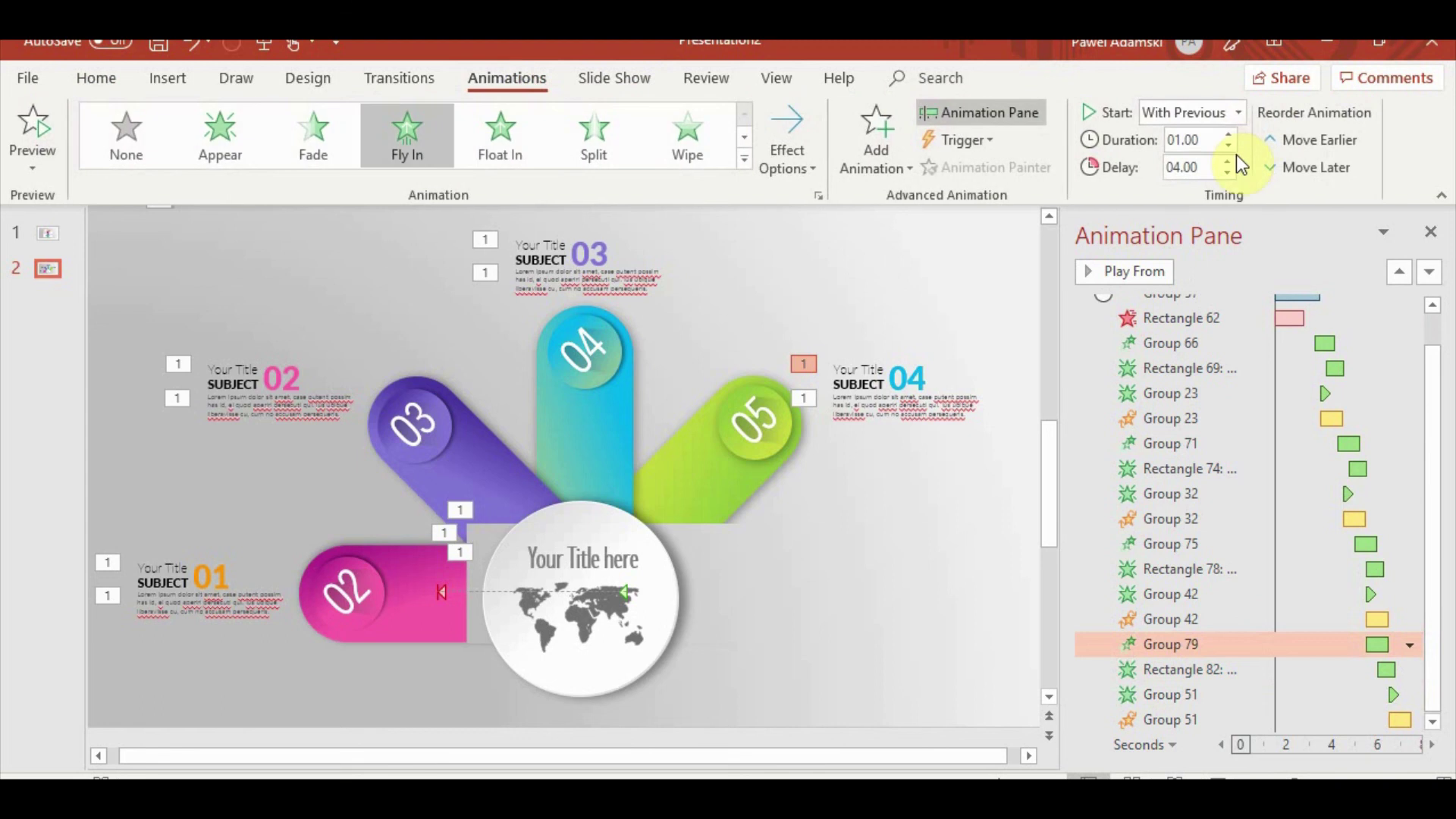
click(1229, 160)
click(1187, 669)
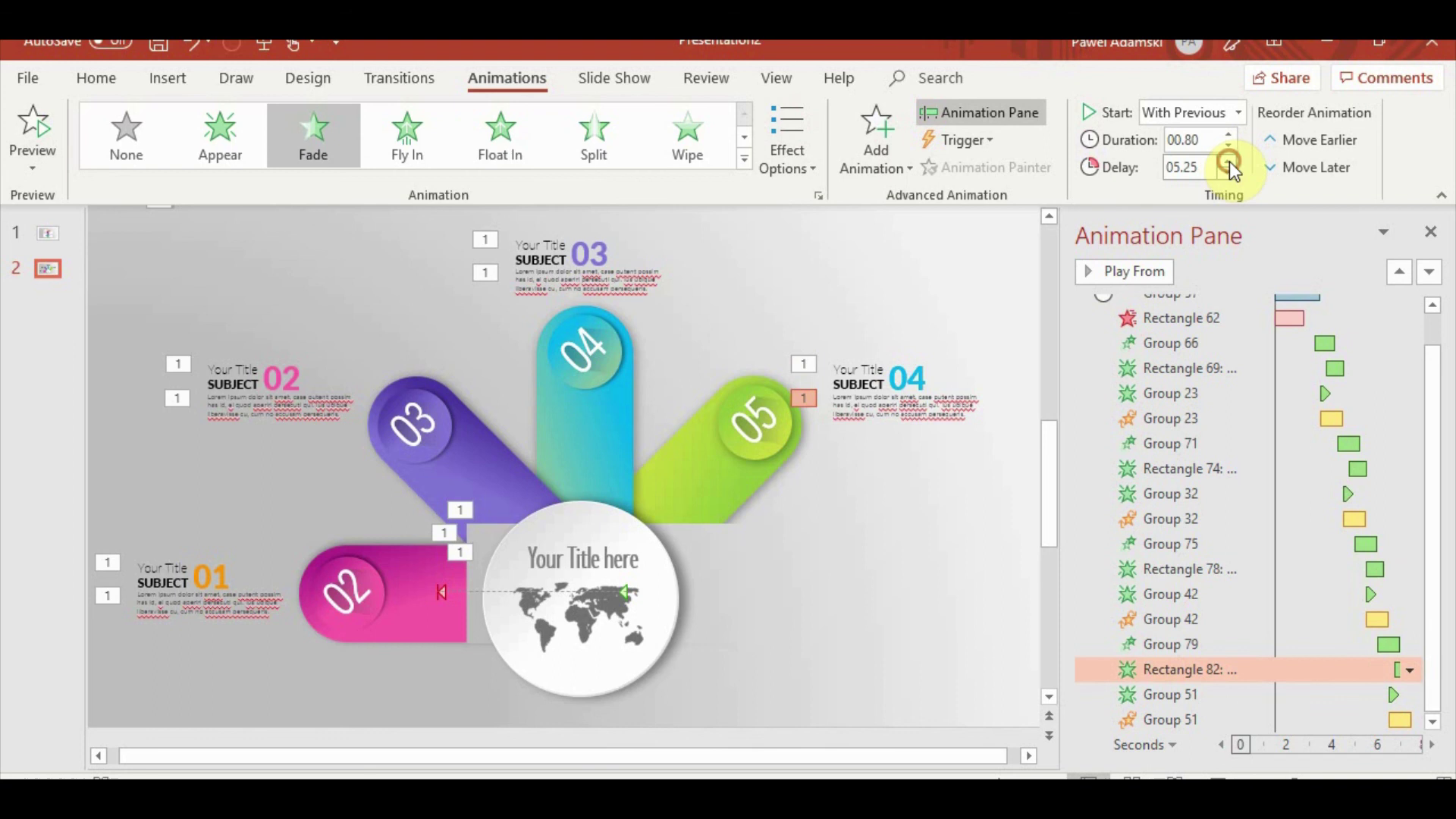
click(900, 374)
drag(795, 285, 1040, 503)
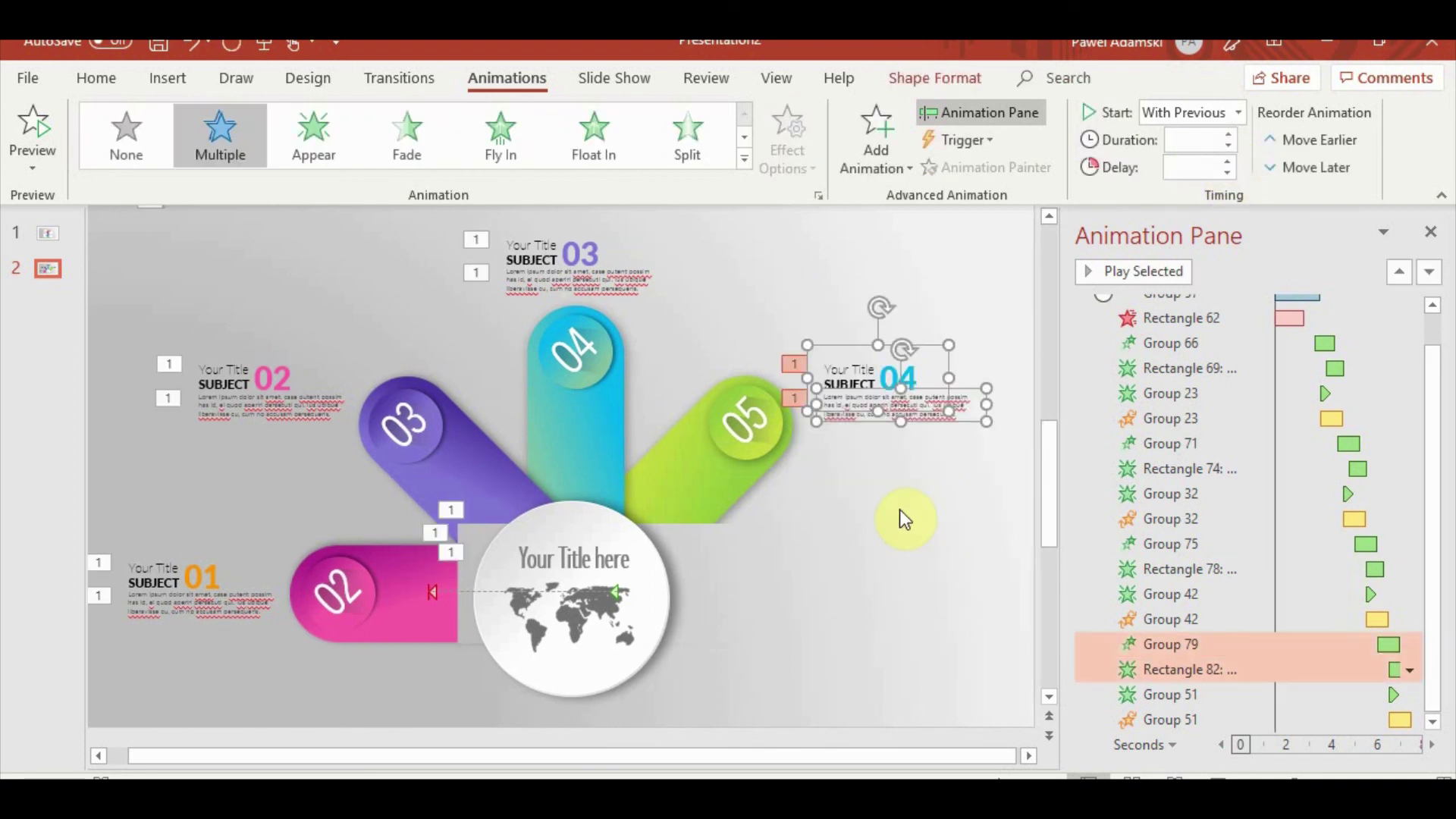
Copy the 04 block down to the lower right and renumber it 05
key(ctrl+c)
key(ctrl+v)
mouse_move(889, 439)
mouse_down()
mouse_move(891, 650)
mouse_move(902, 622)
mouse_up()
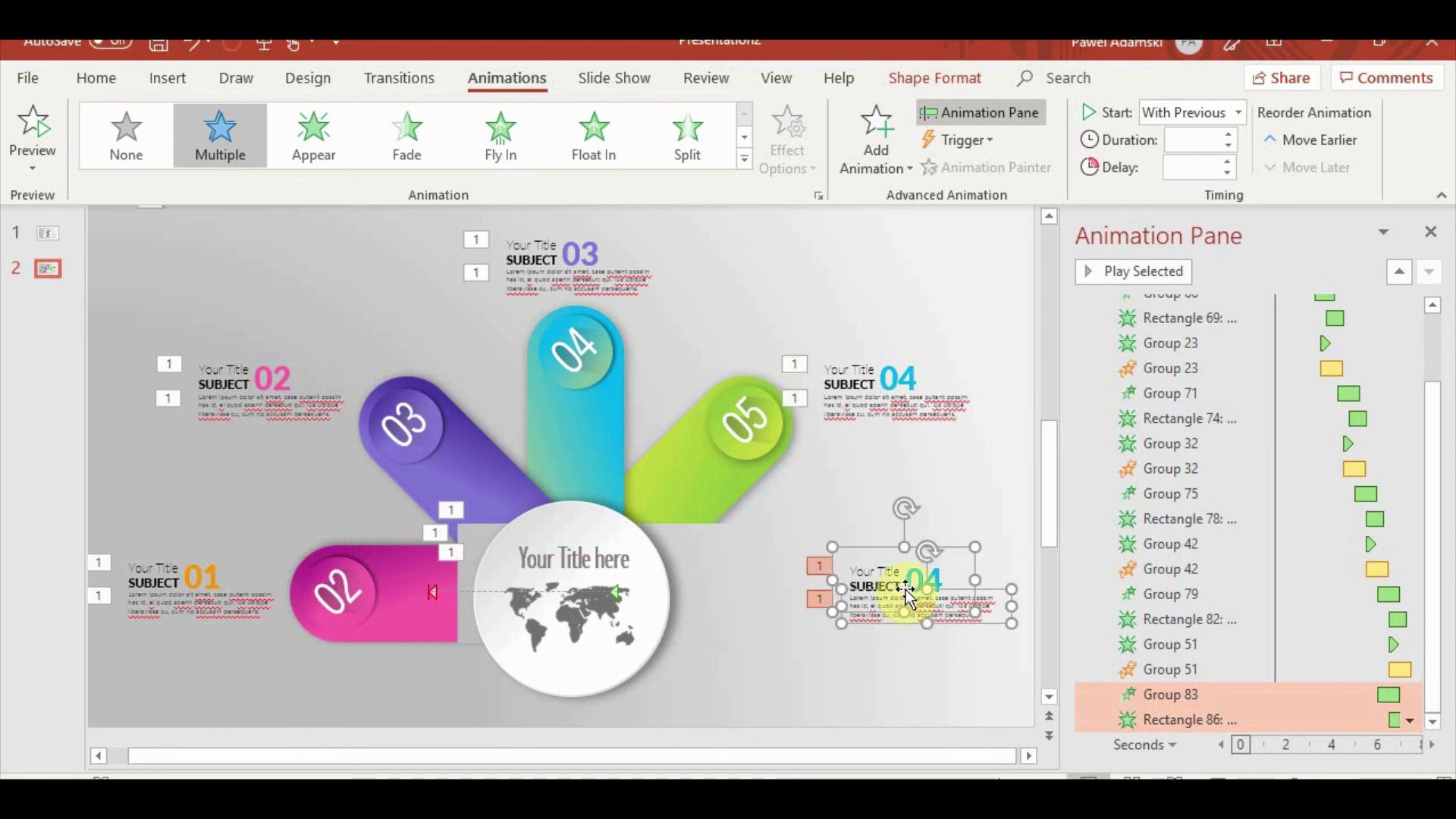
click(937, 582)
drag(942, 582, 925, 581)
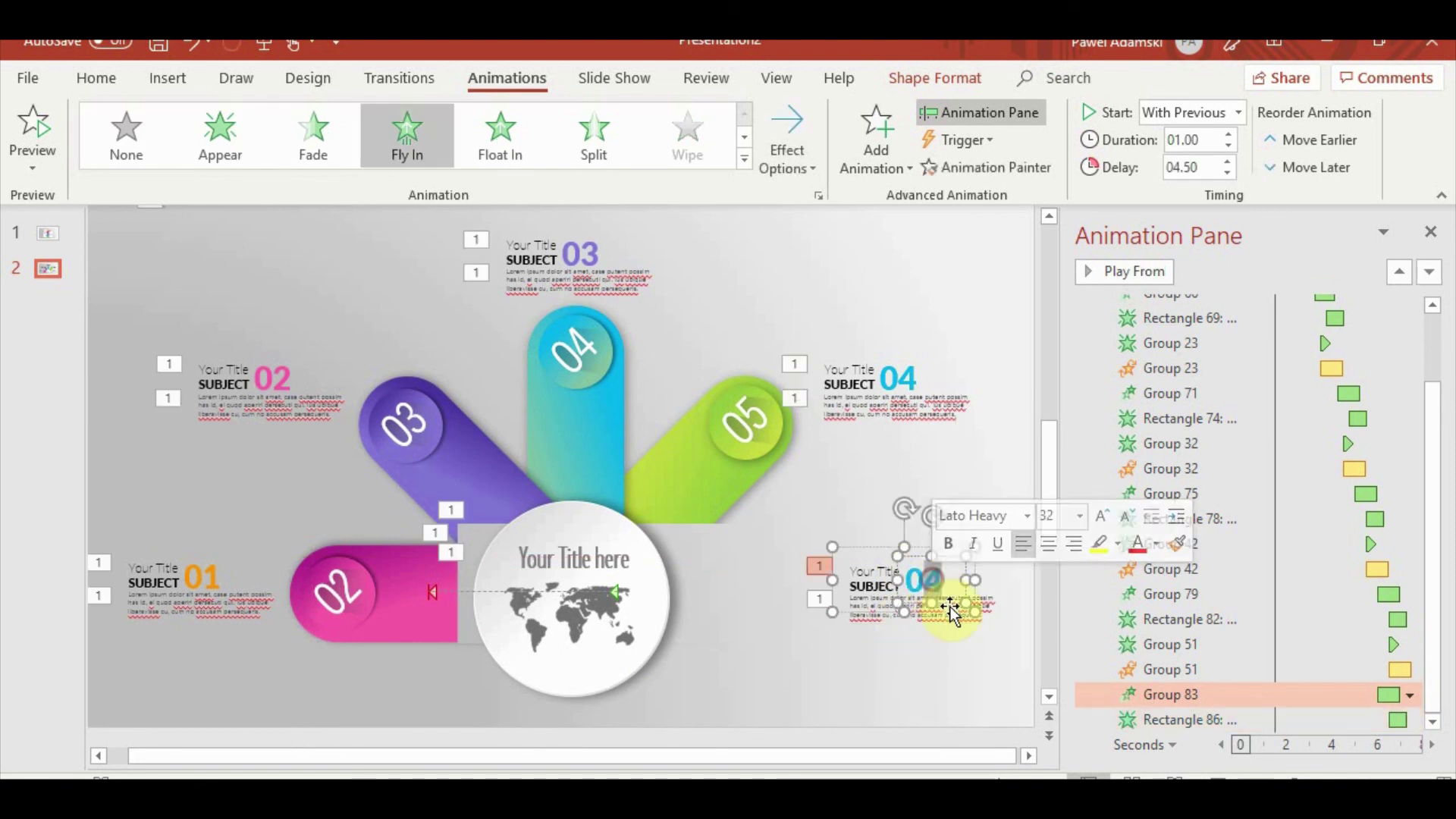
click(938, 673)
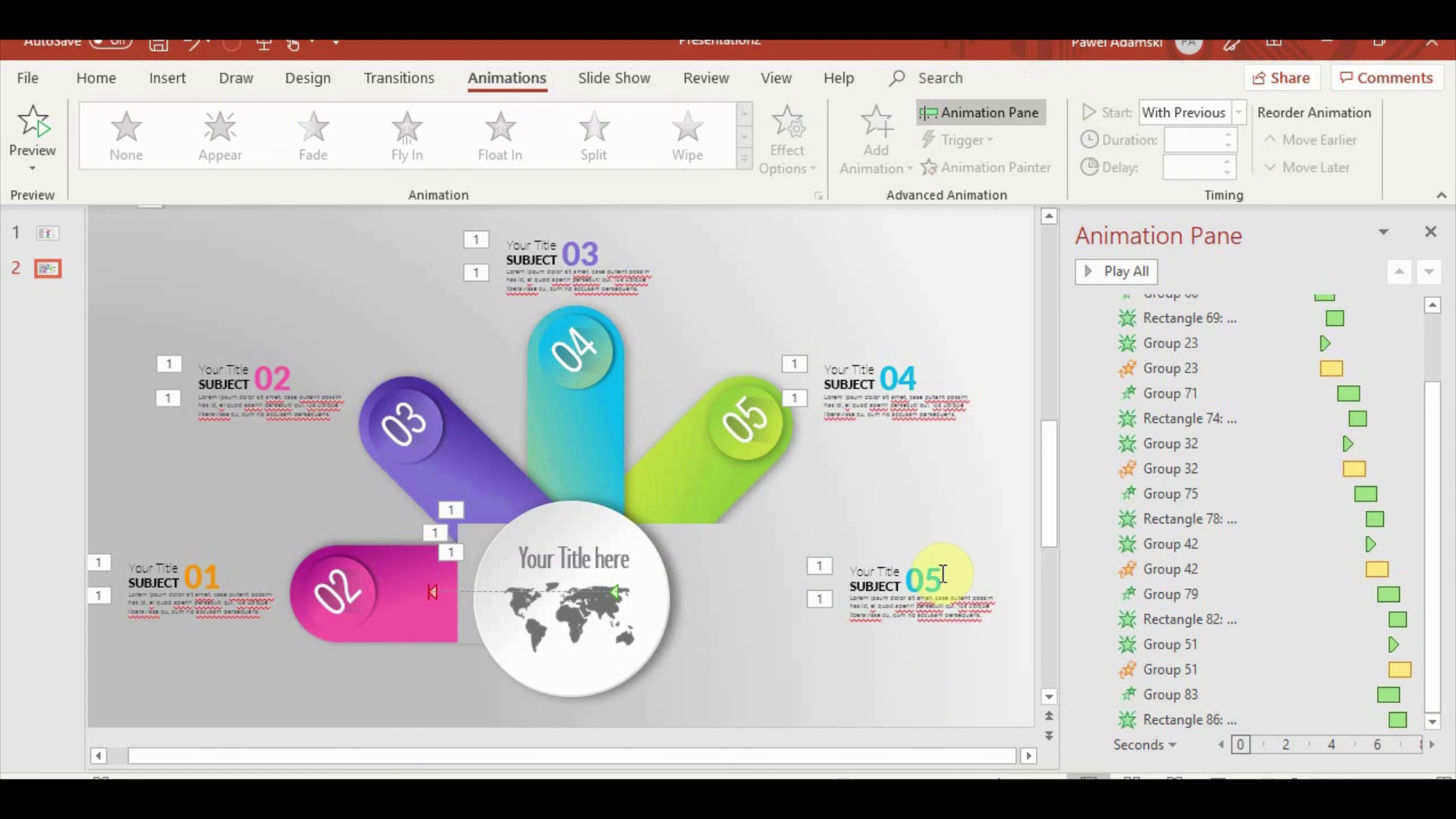
click(920, 573)
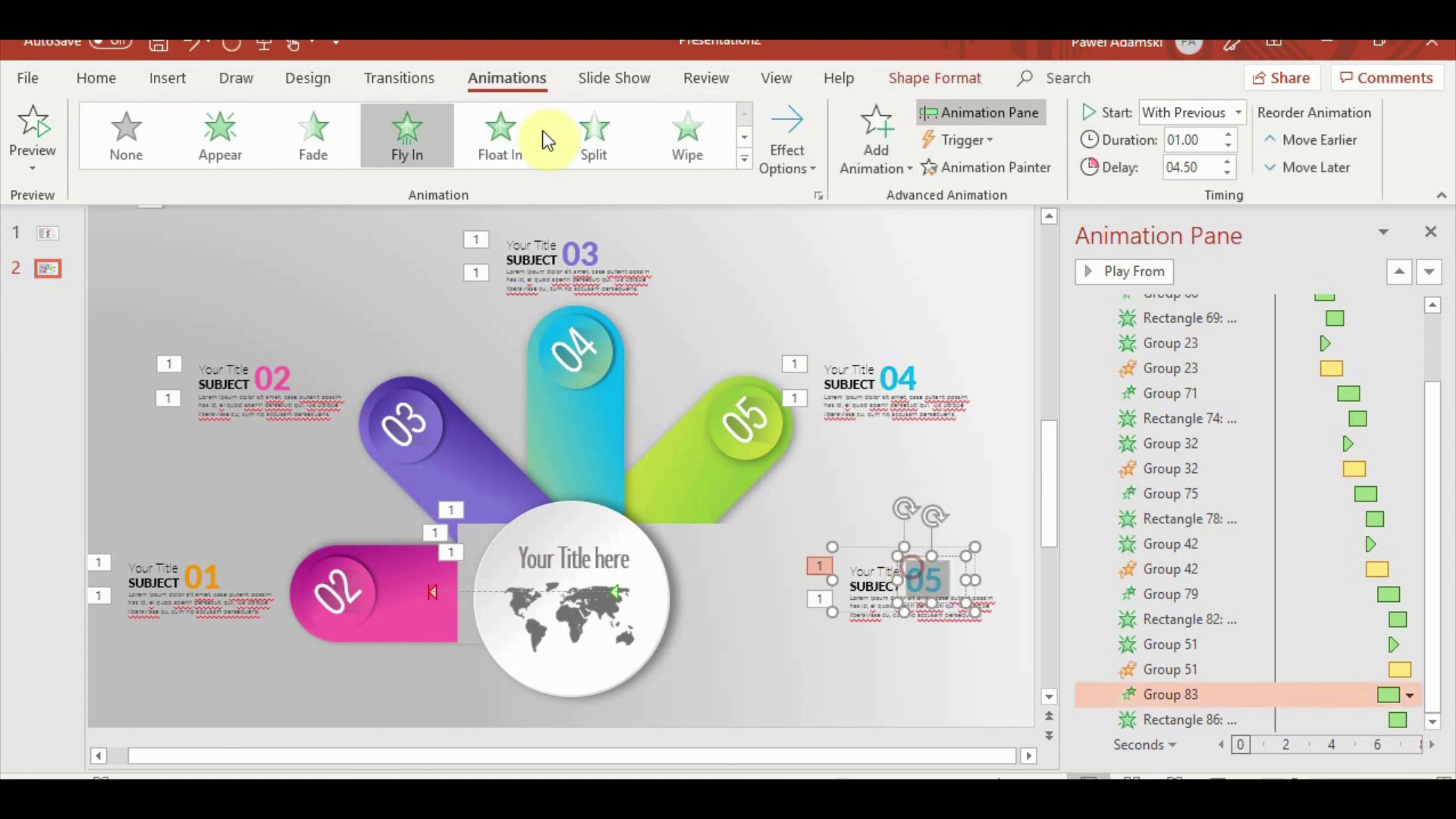
Make the 05 number green
click(97, 77)
click(547, 157)
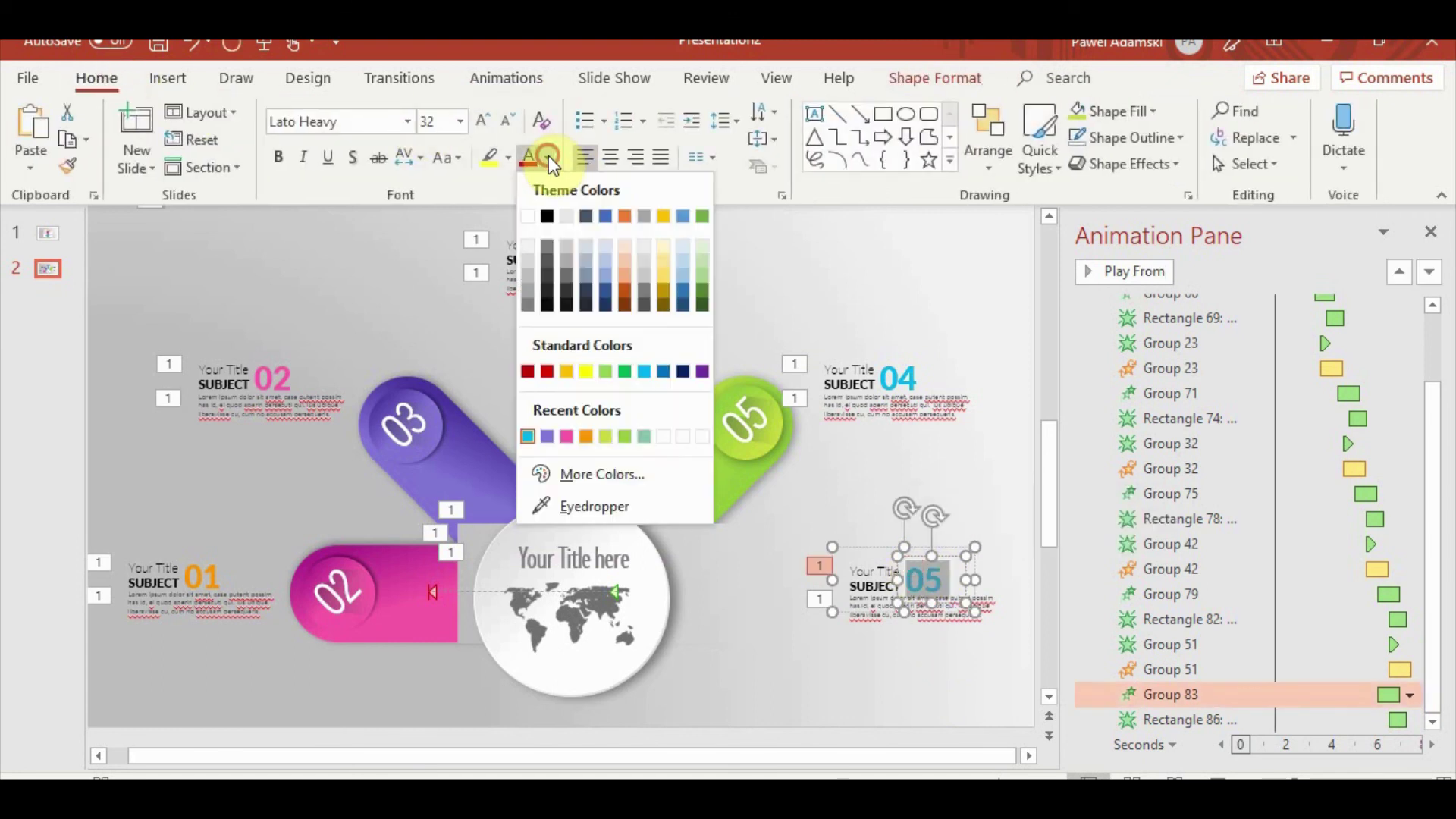
click(625, 437)
click(918, 693)
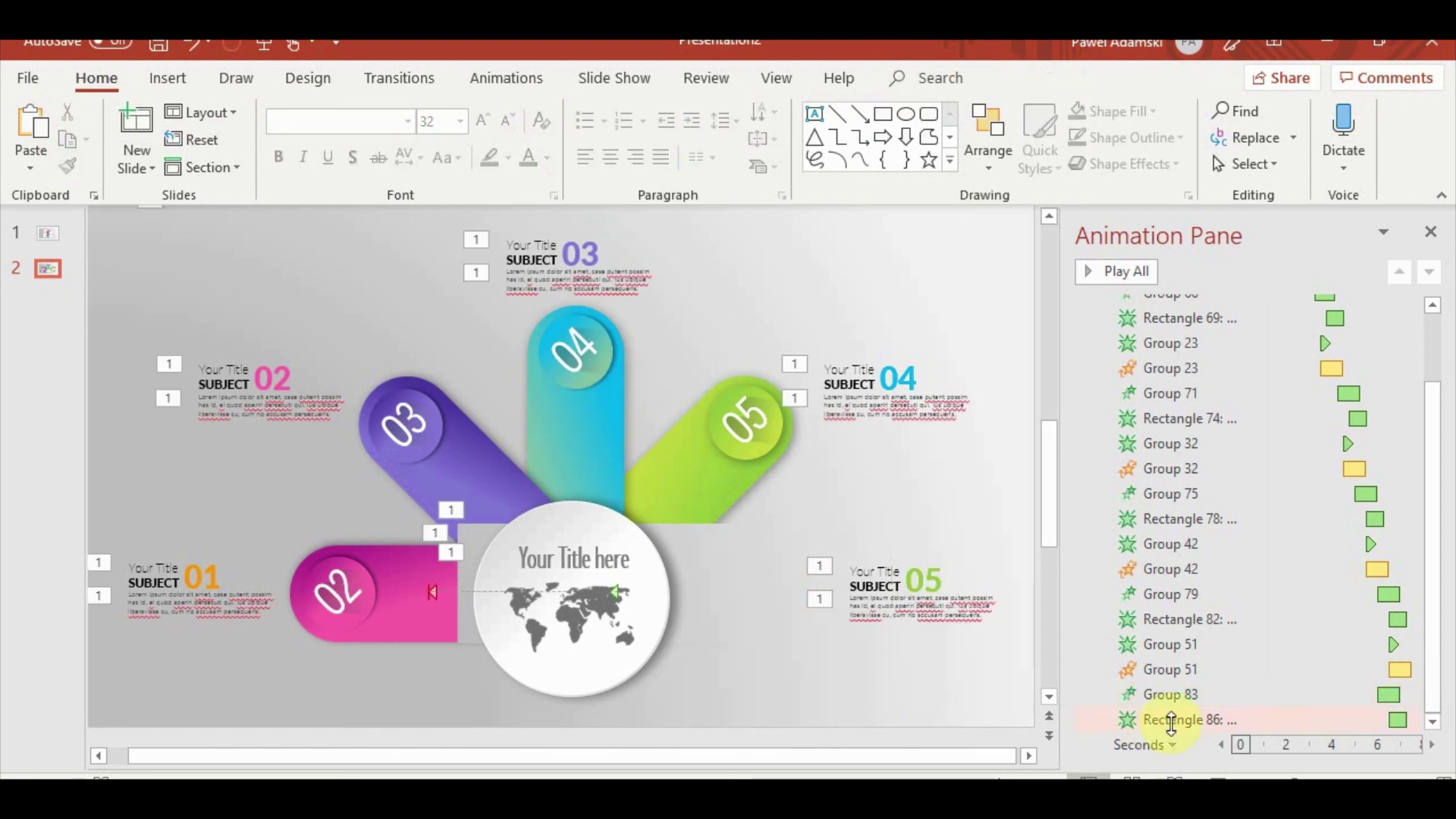
Set Group 83's fly-in delay to 05.50 and Rectangle 86's fade delay to 06.00
click(1189, 696)
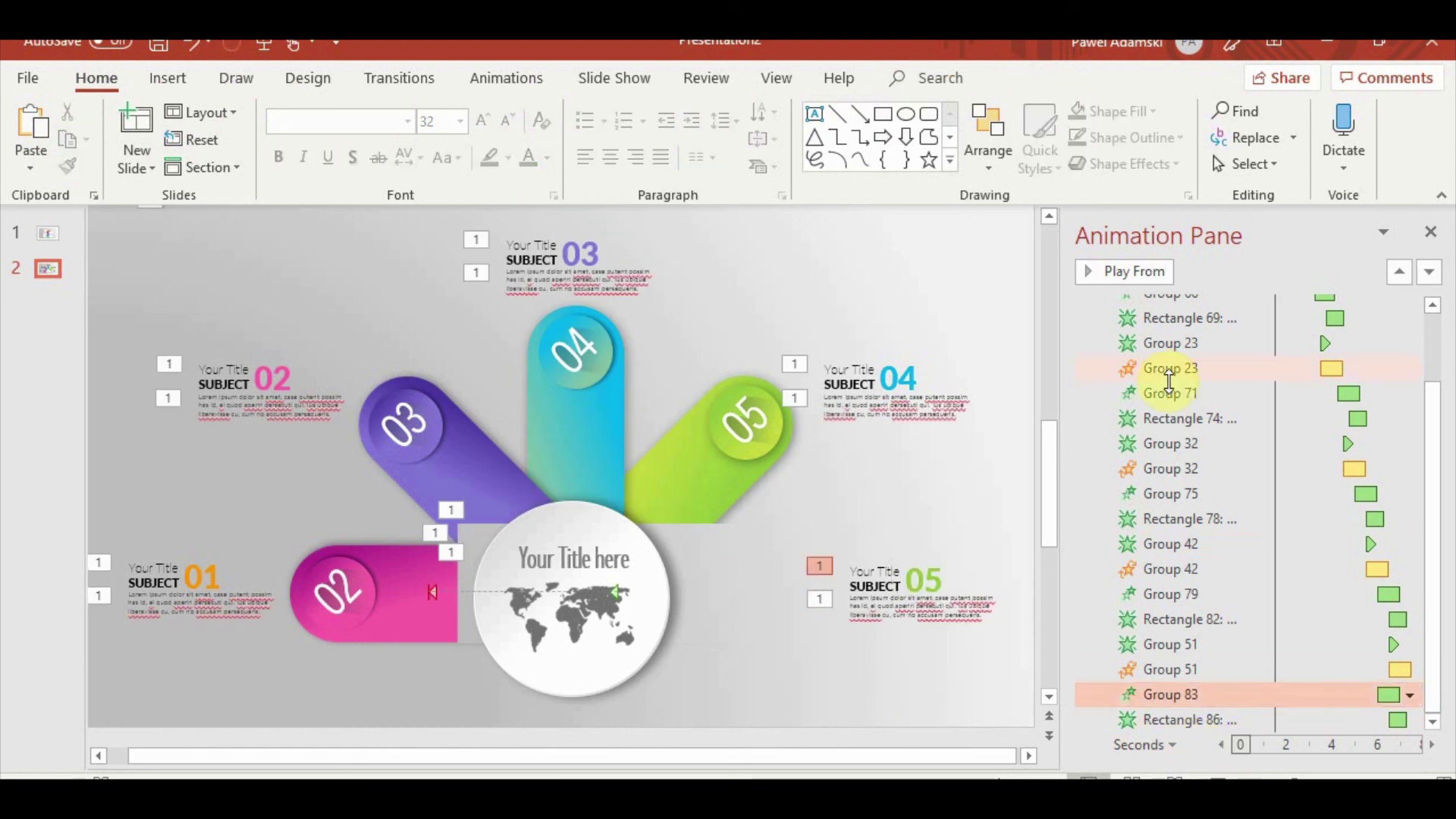
click(506, 78)
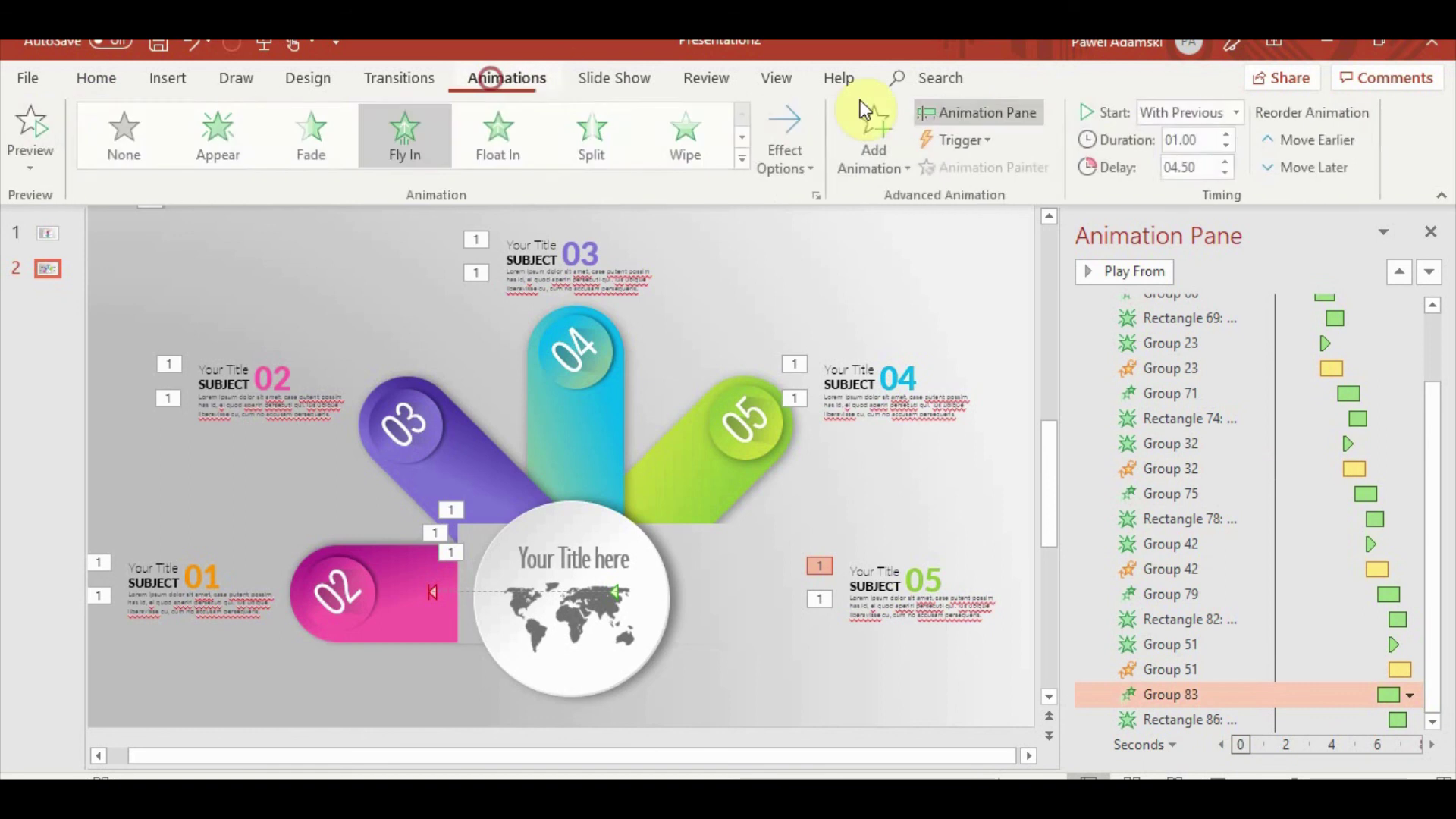
click(1227, 160)
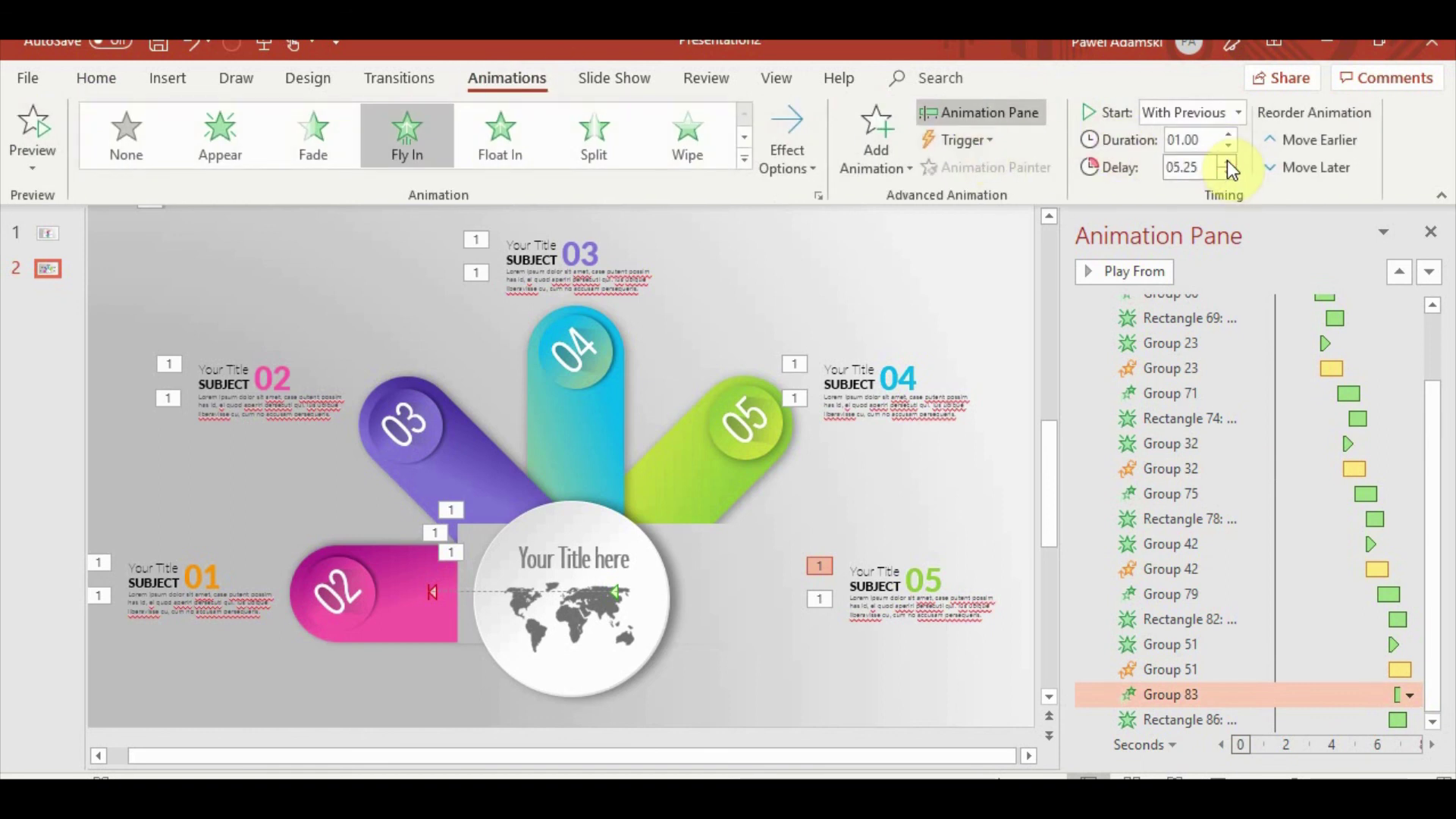
click(1226, 161)
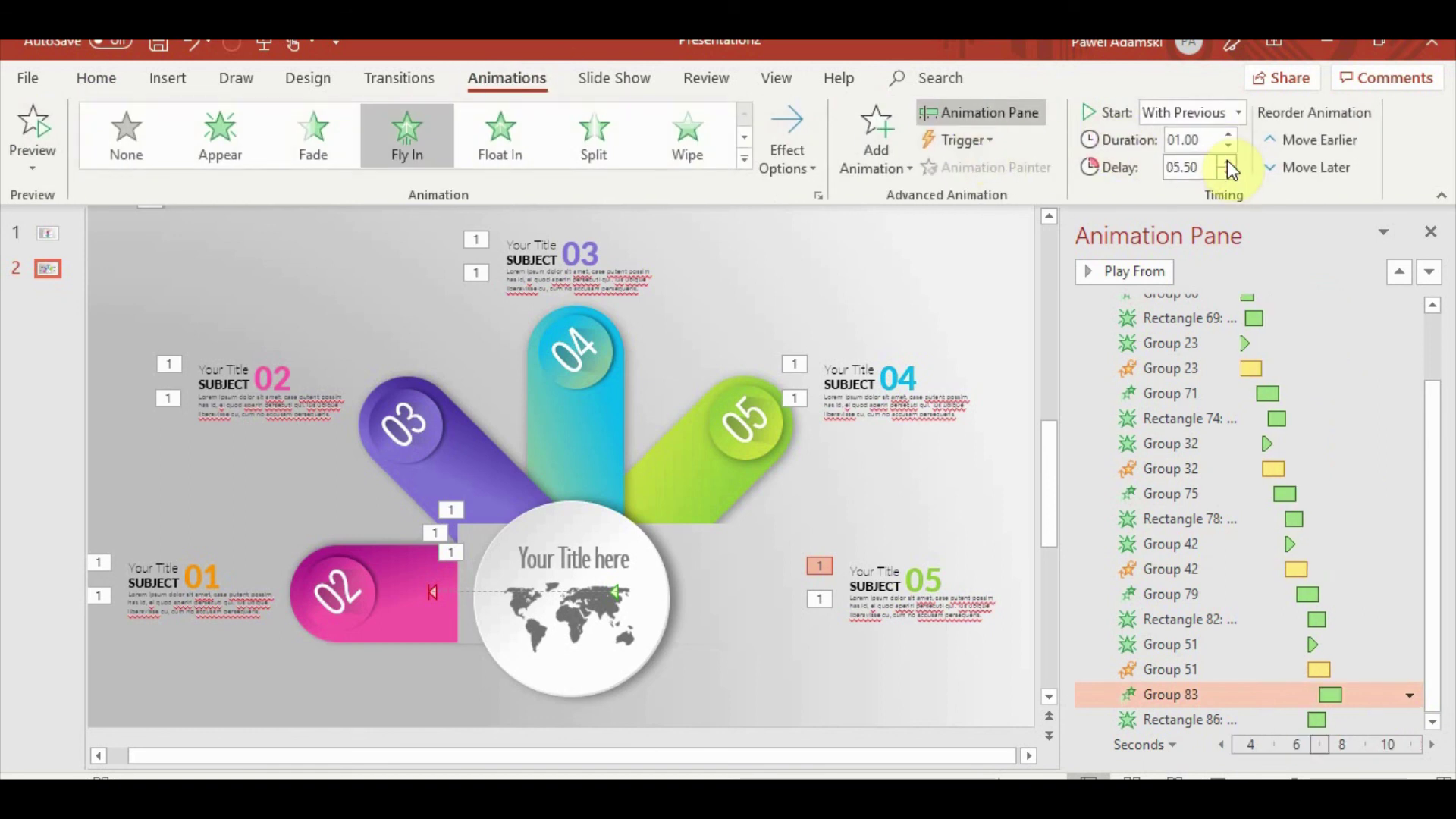
click(1191, 716)
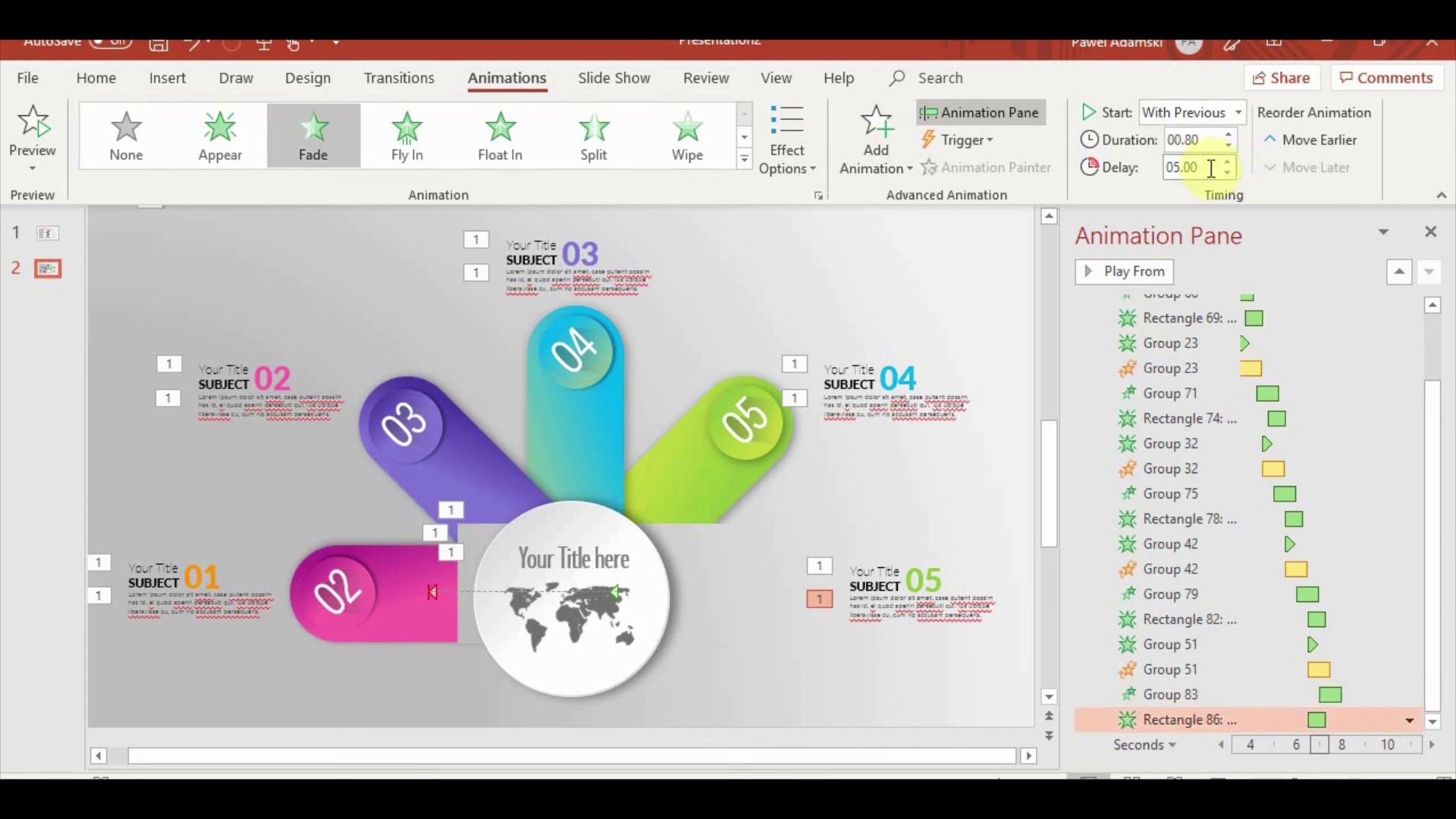
click(1227, 161)
click(1227, 162)
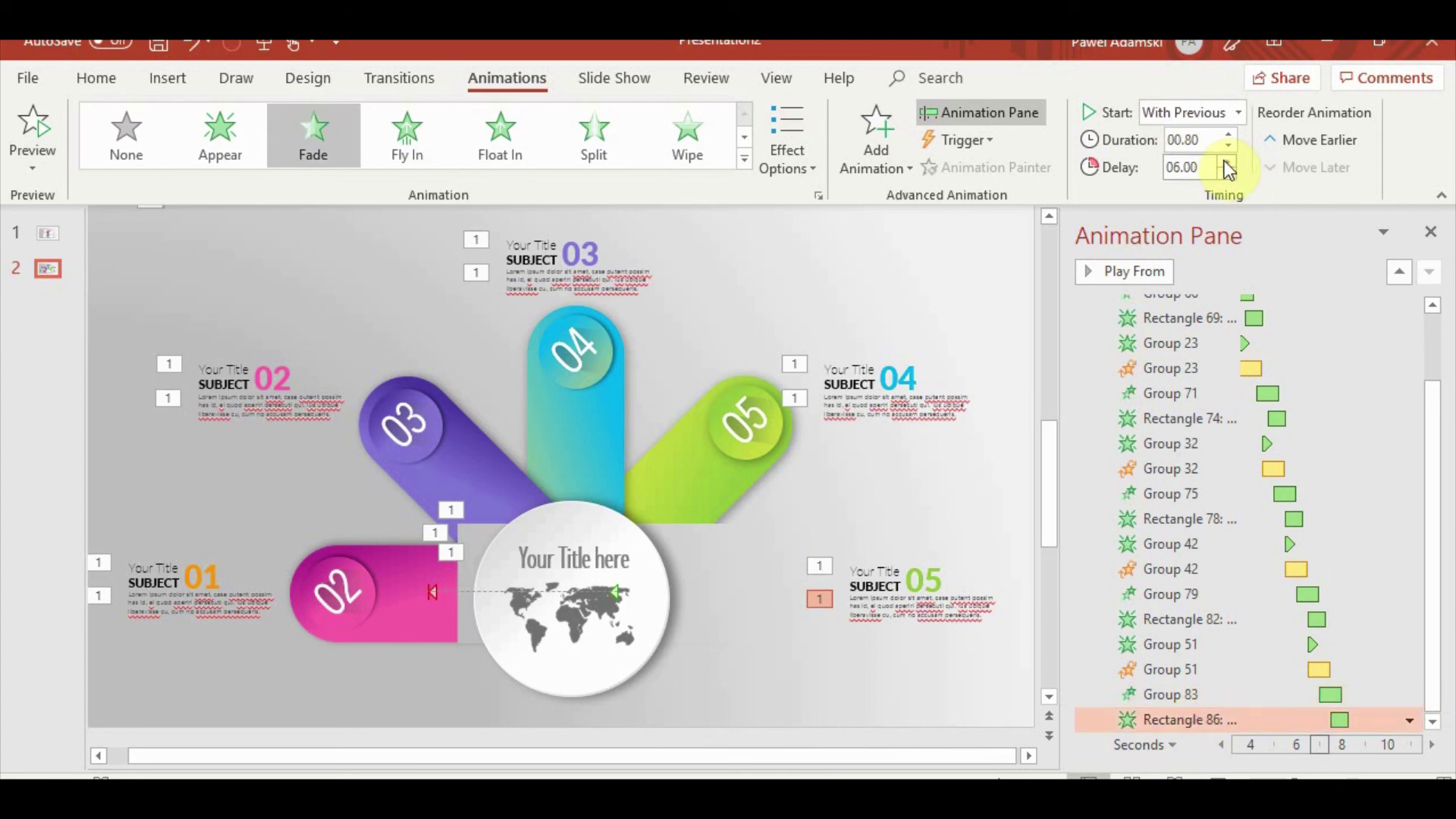
click(1194, 777)
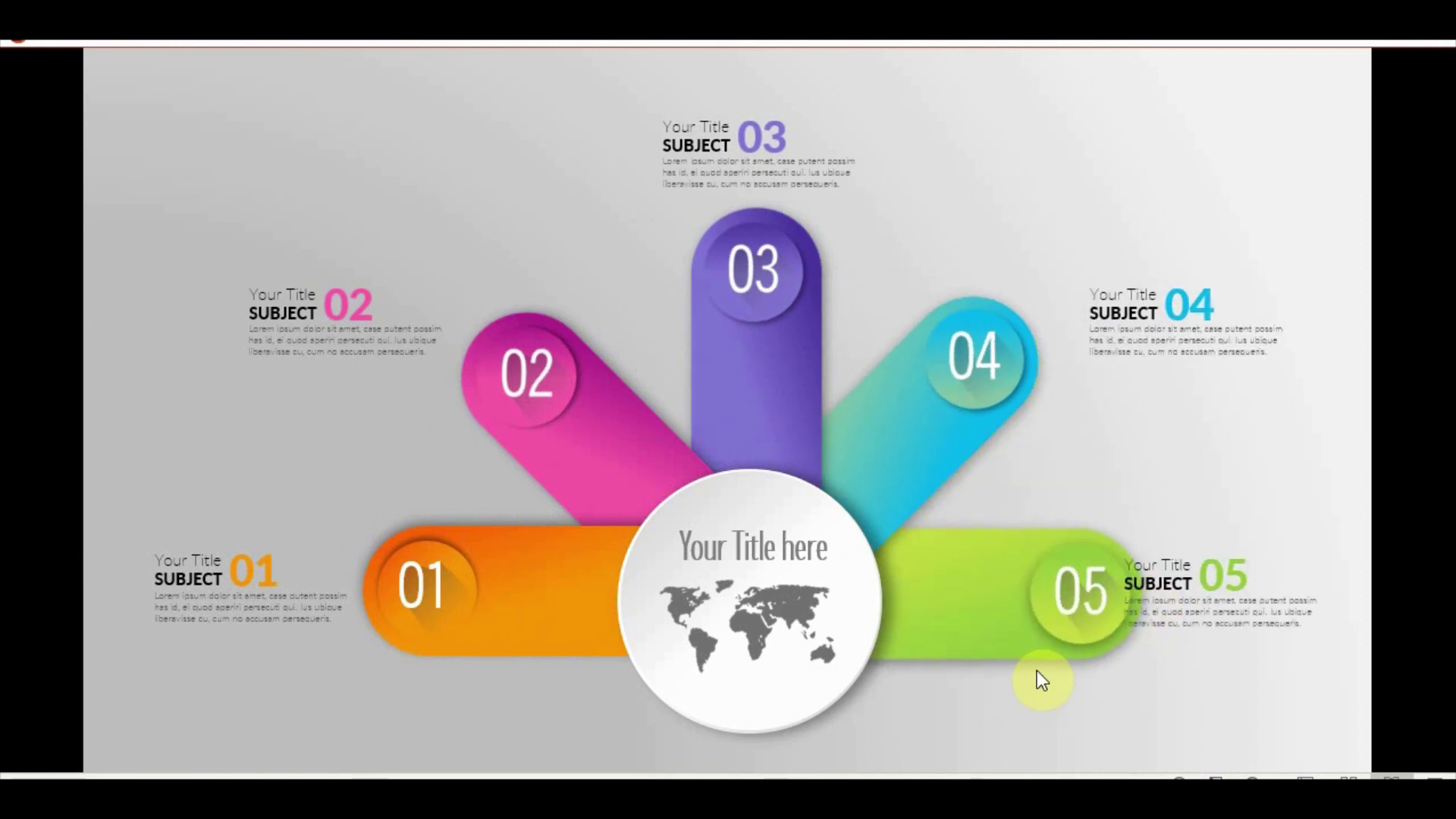
key(Escape)
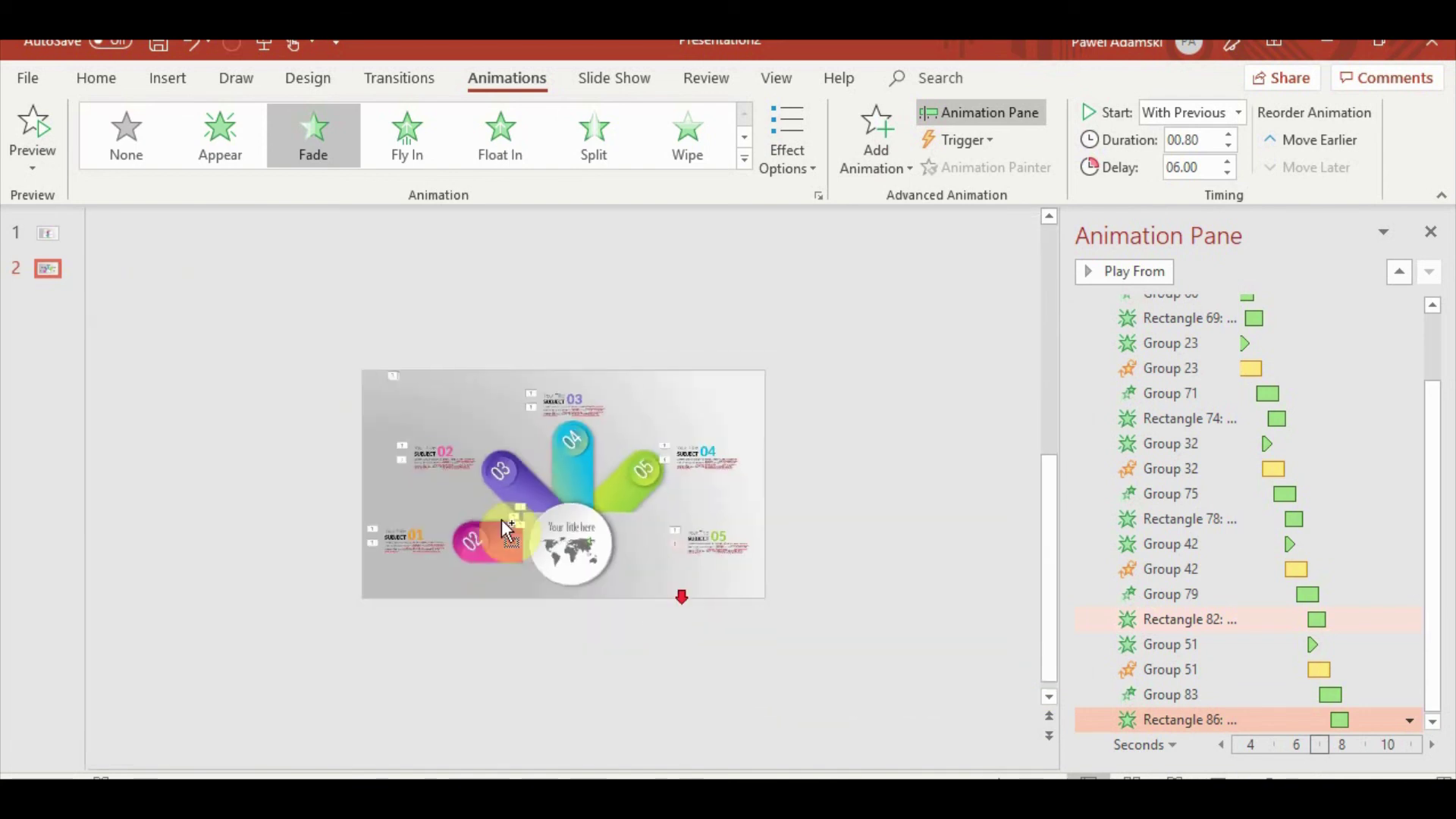
Select all slide objects and nudge the infographic slightly left and down
click(251, 293)
drag(285, 324, 975, 740)
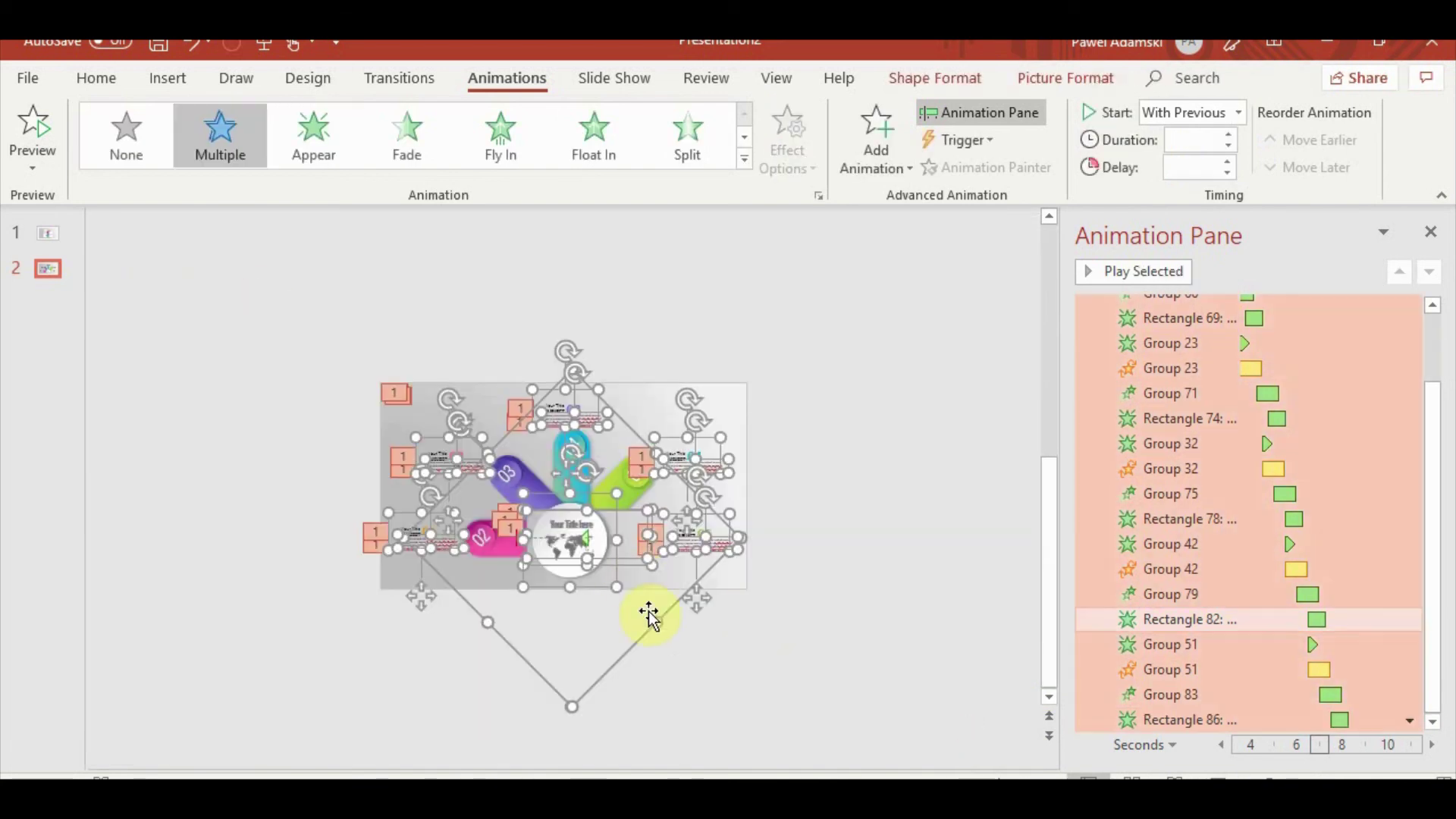
click(620, 663)
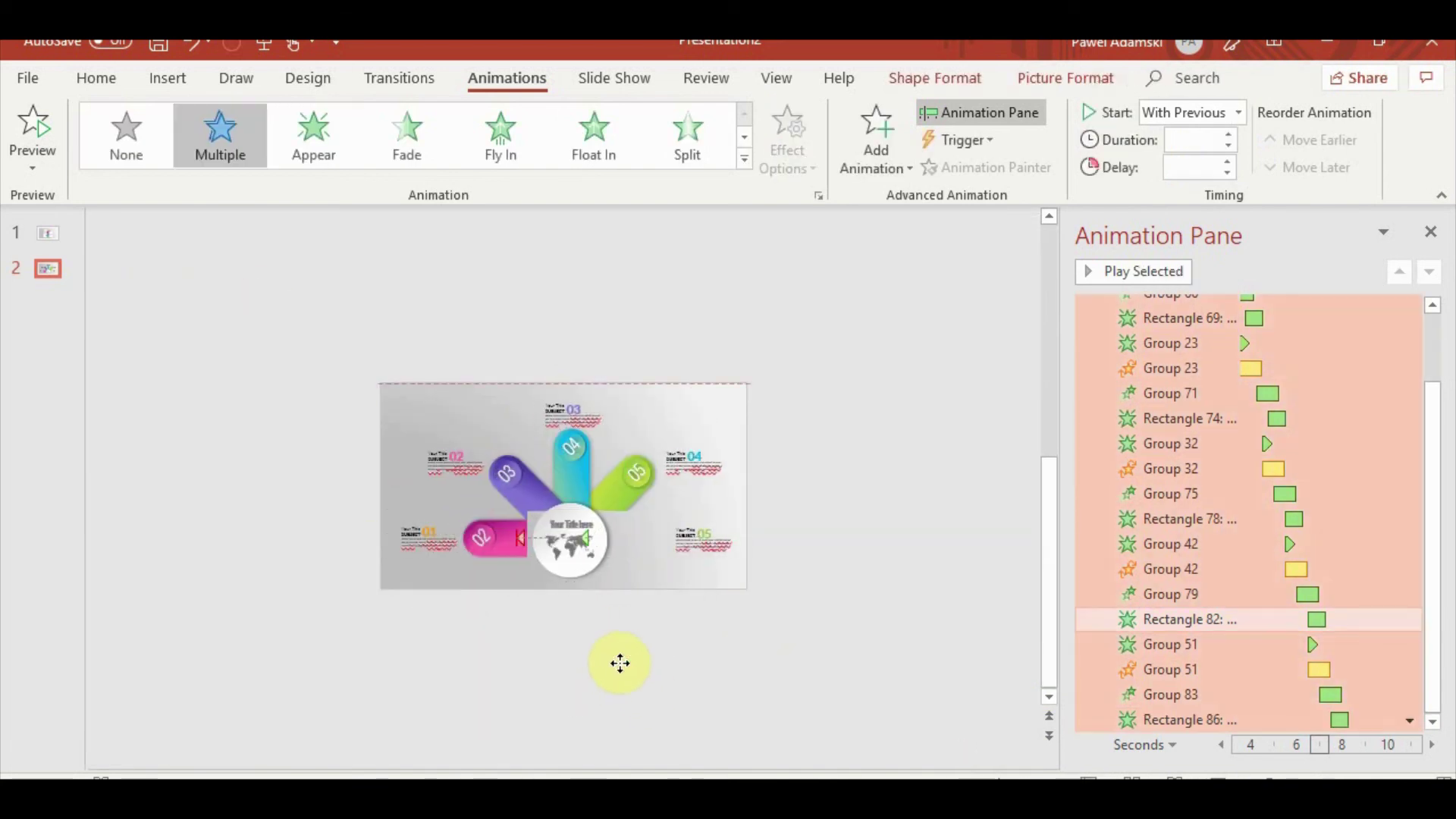
key(ctrl+a)
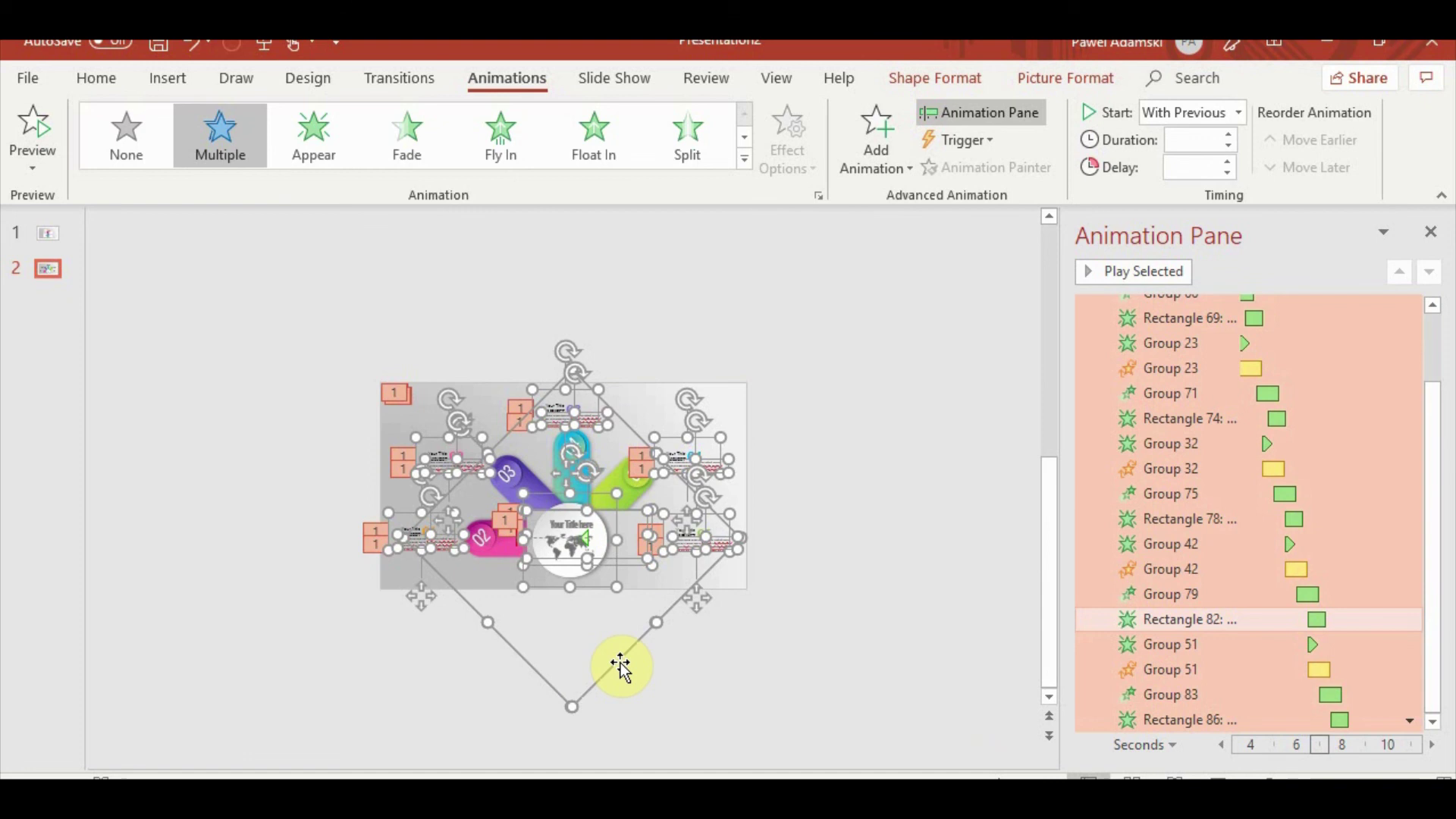
scroll(627, 672, up, 4)
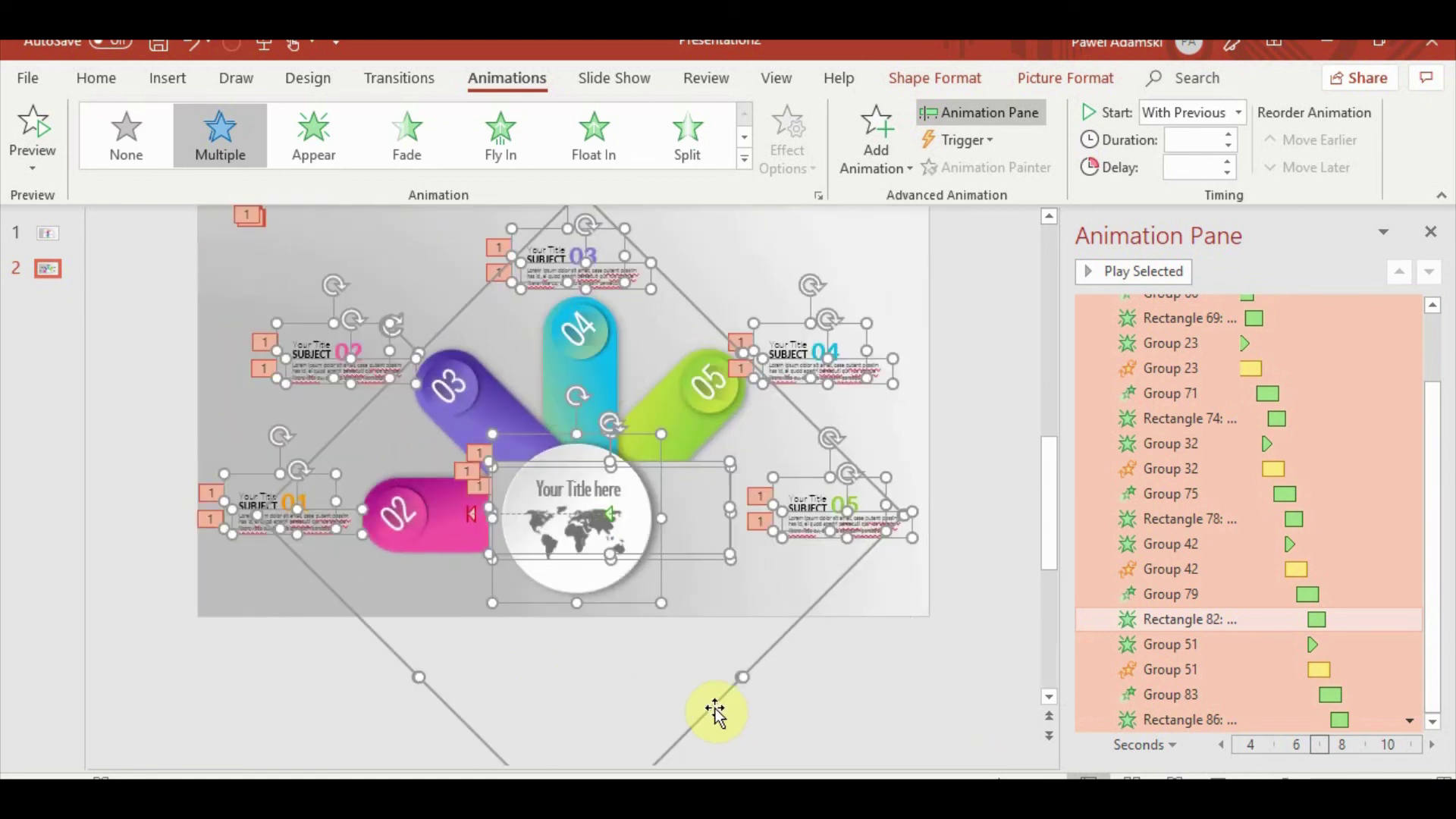
click(715, 711)
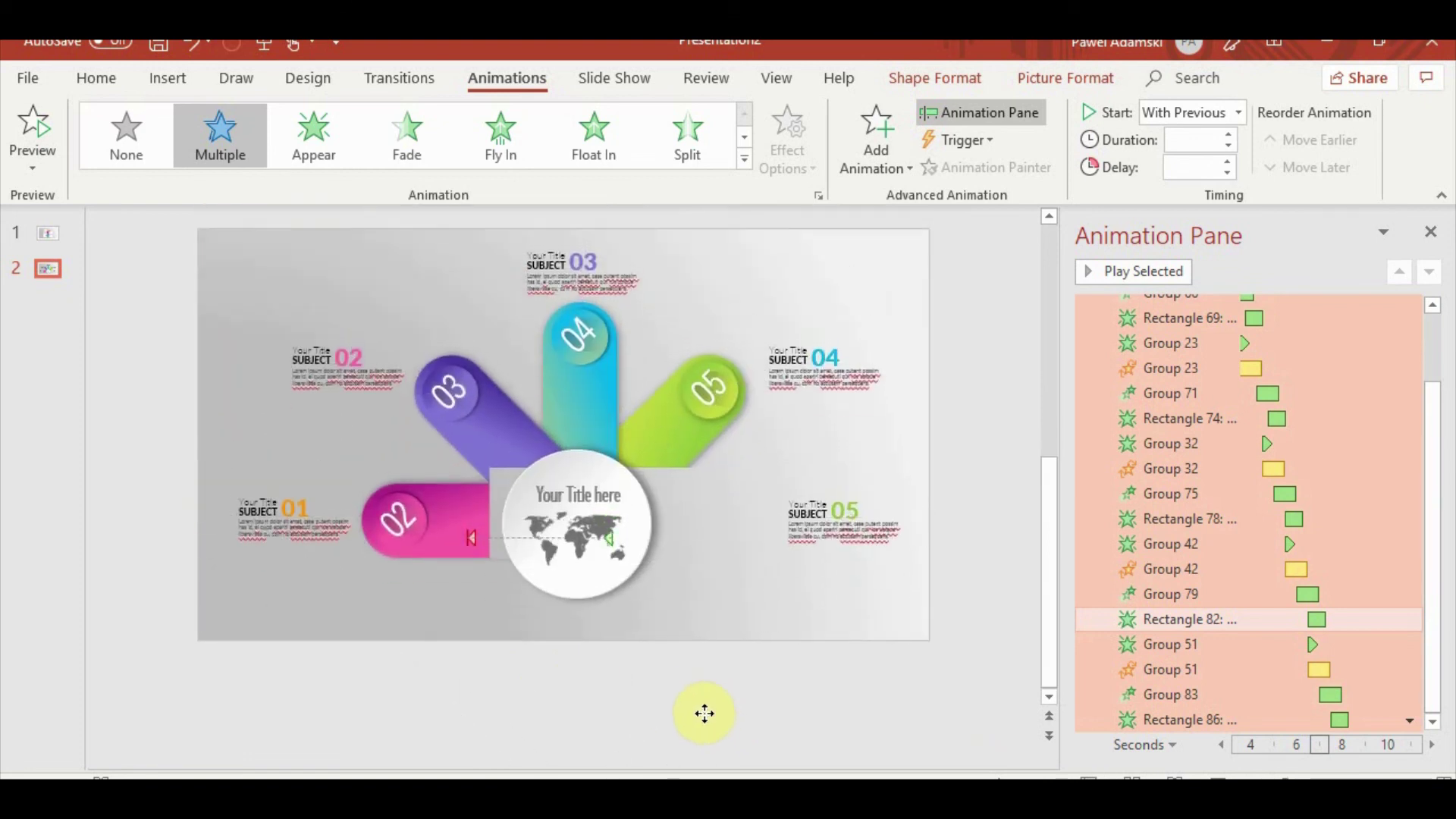
key(Left)
key(Left)
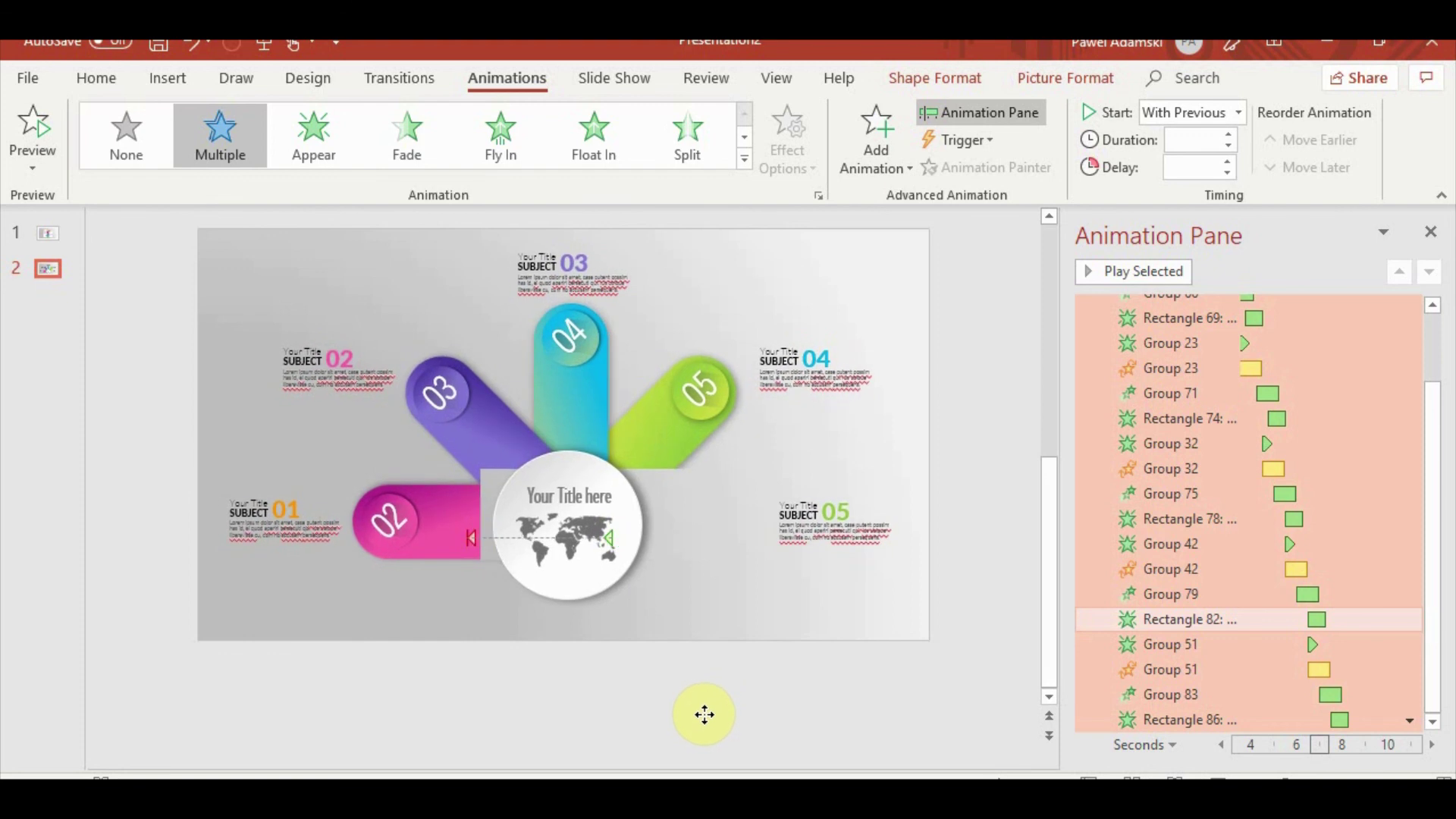
drag(705, 713, 704, 720)
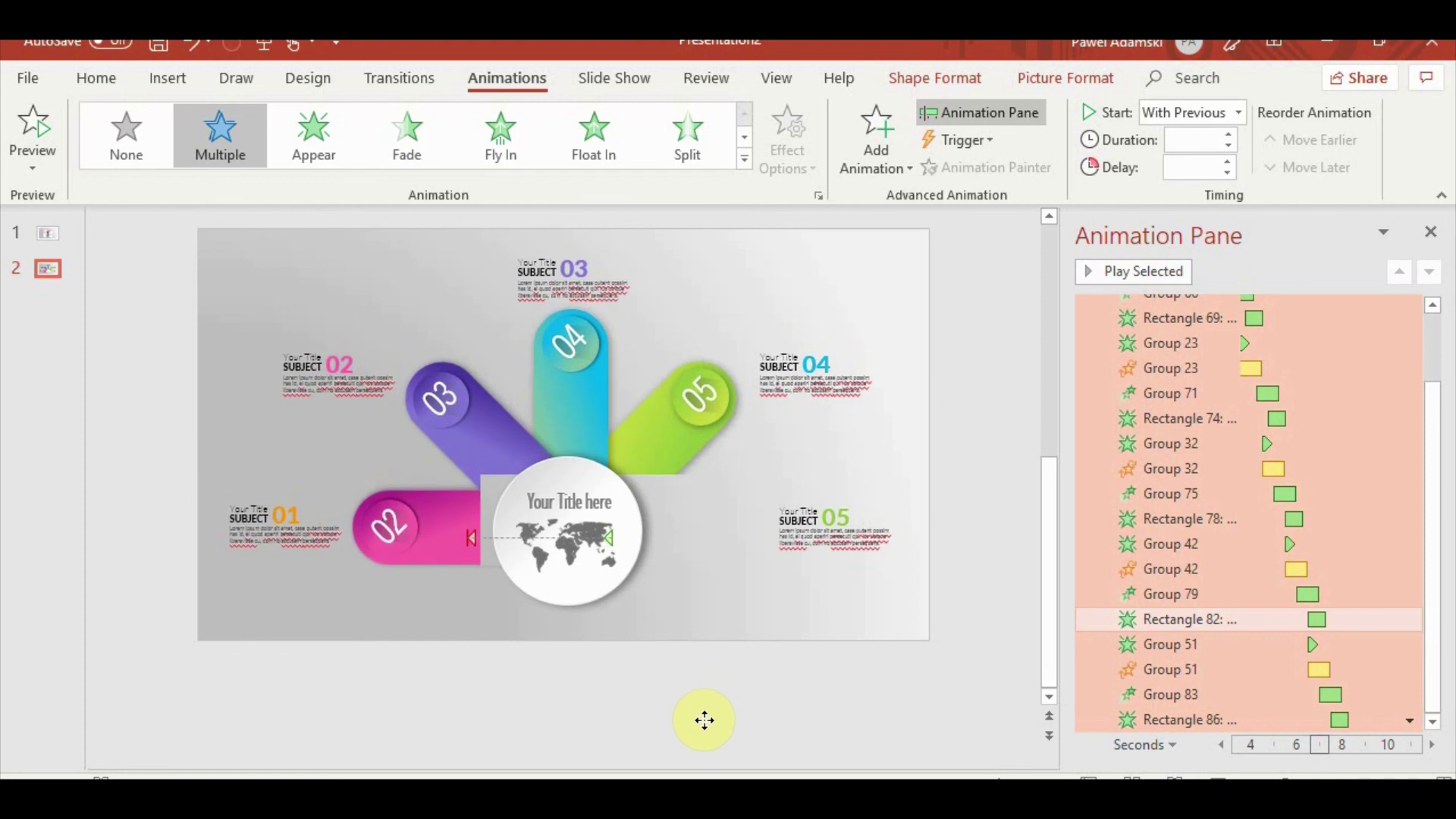
Make the SUBJECT 04 text fly in From Right
click(985, 487)
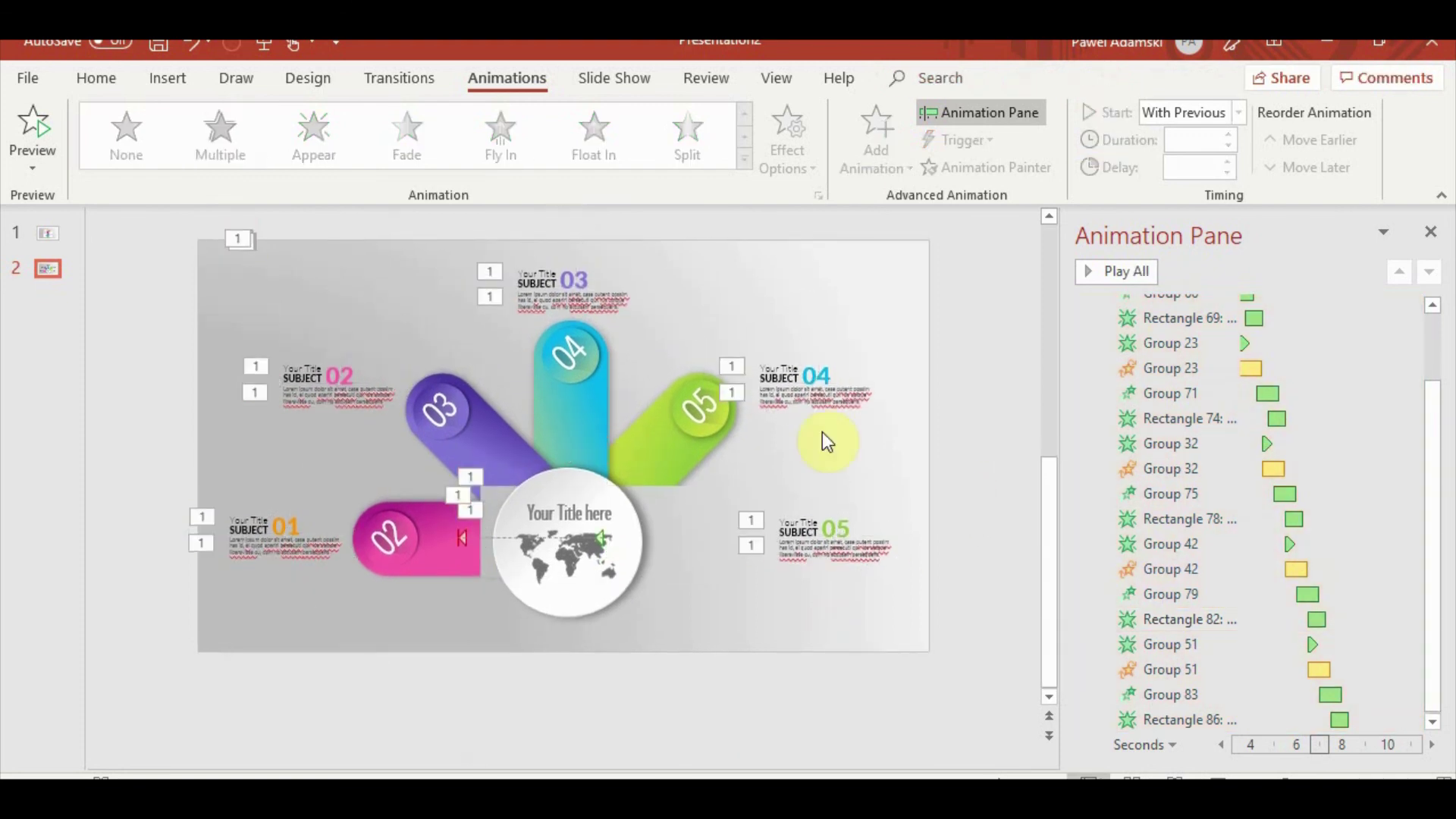
click(802, 373)
click(739, 311)
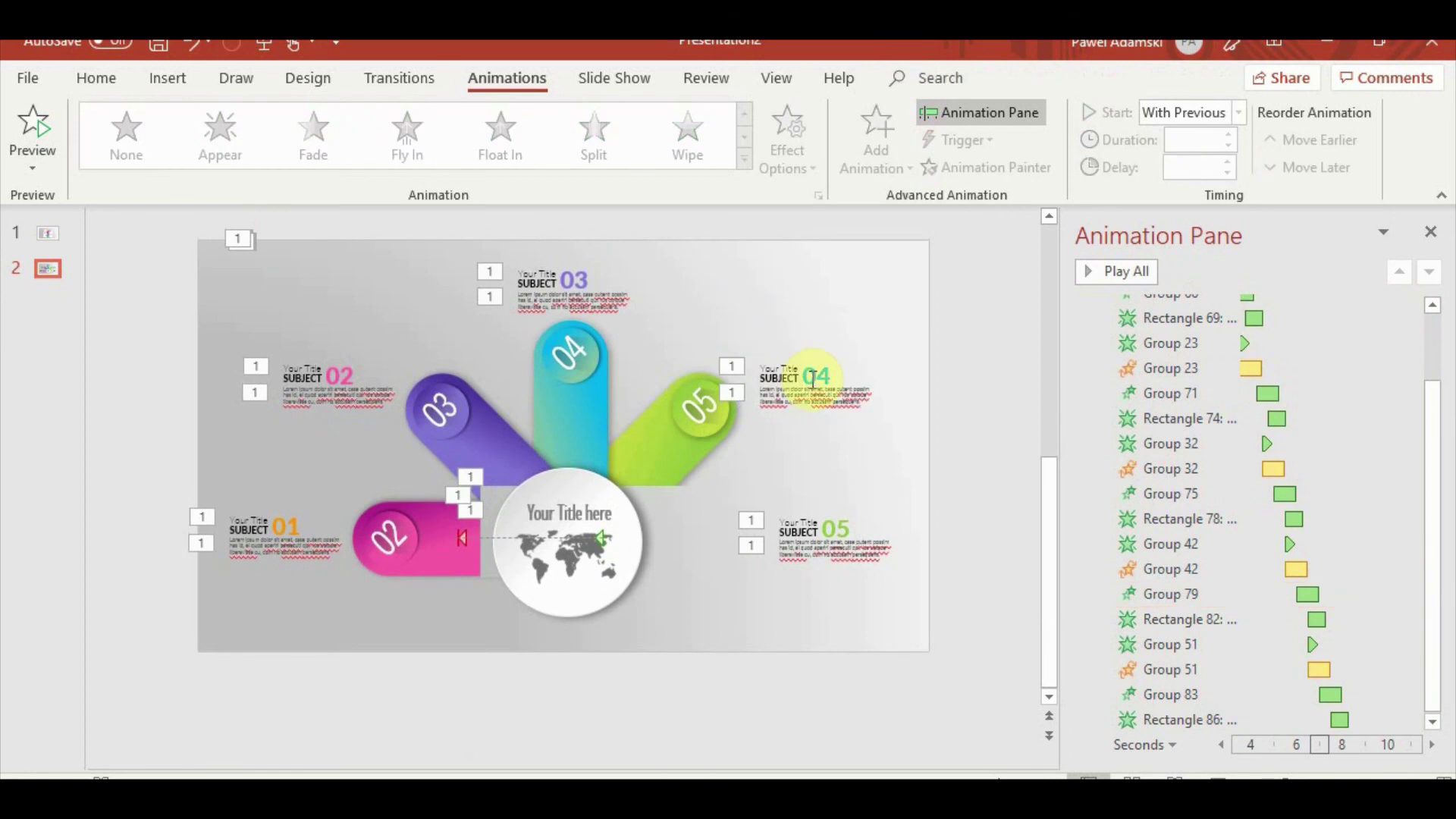
click(791, 374)
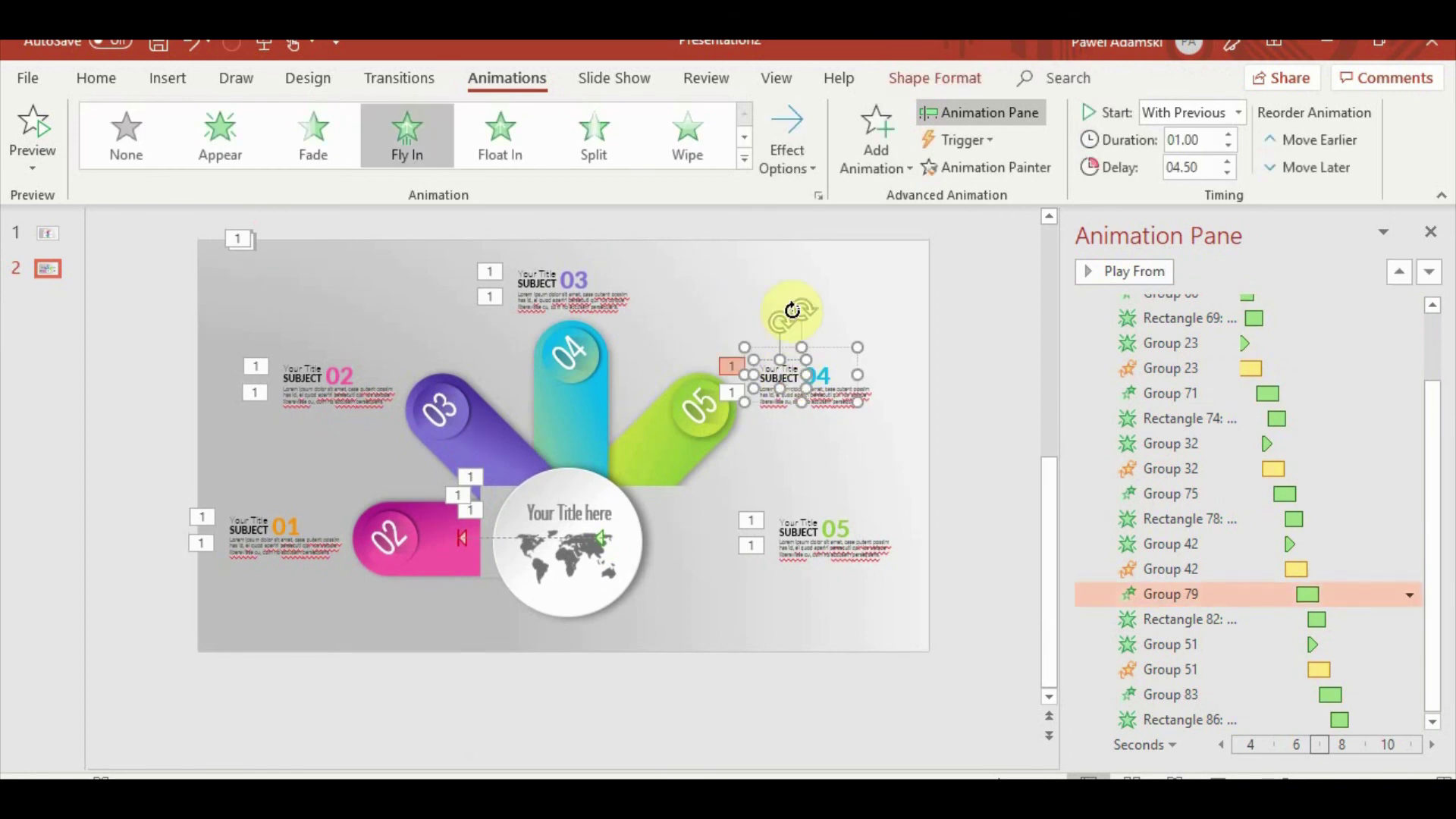
click(805, 167)
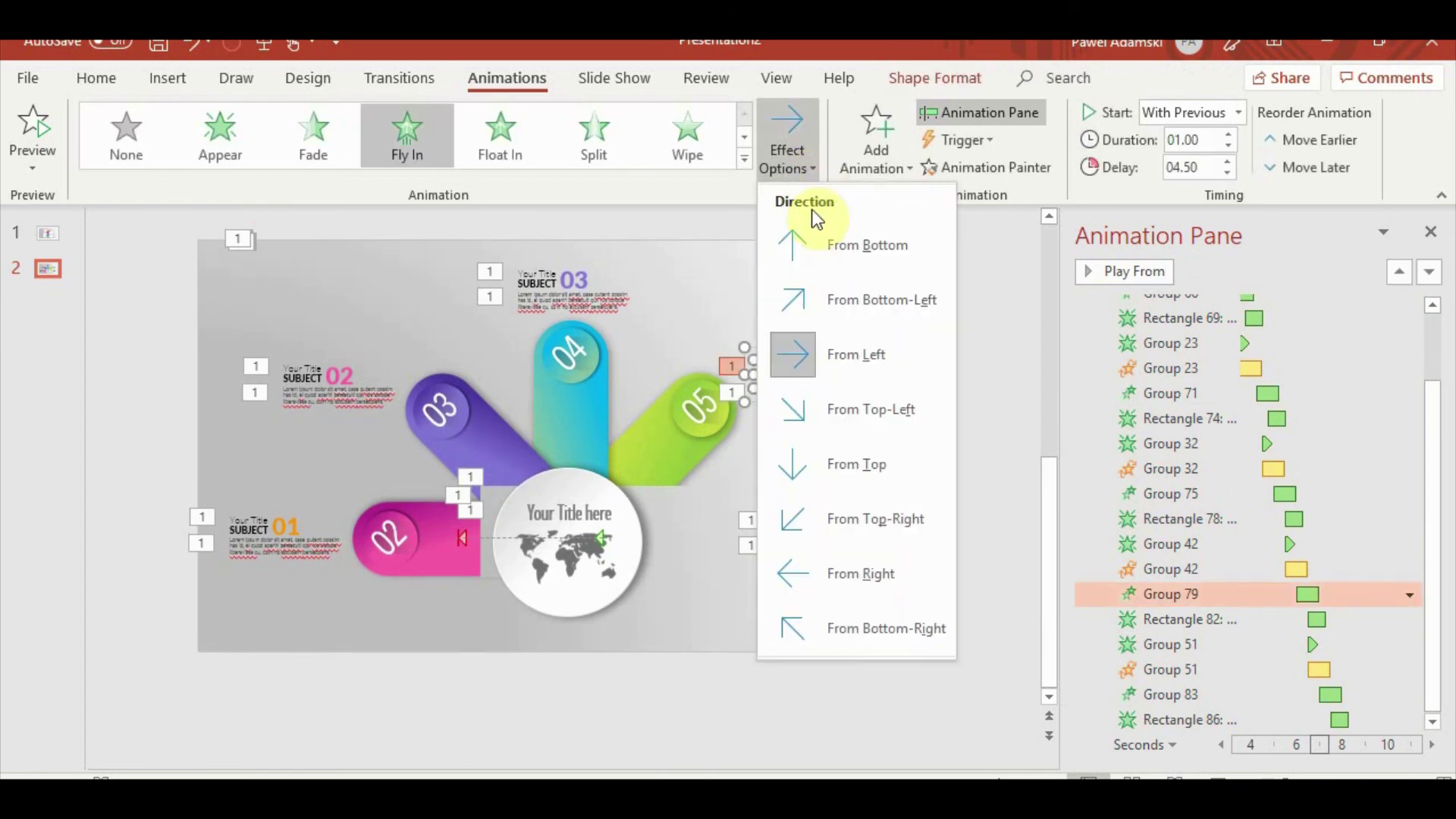
click(846, 574)
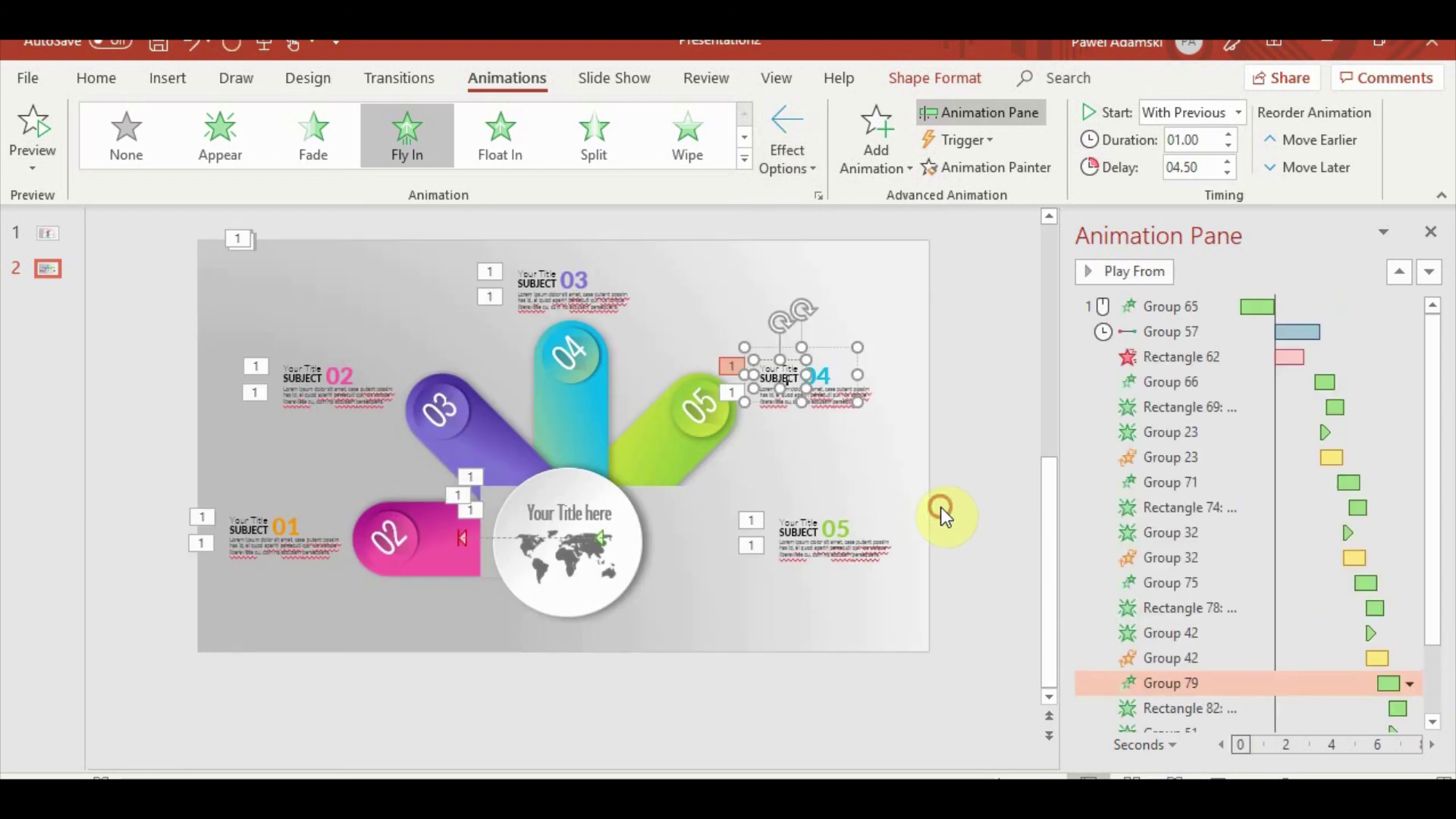
Make the SUBJECT 05 text fly in From Right
click(828, 520)
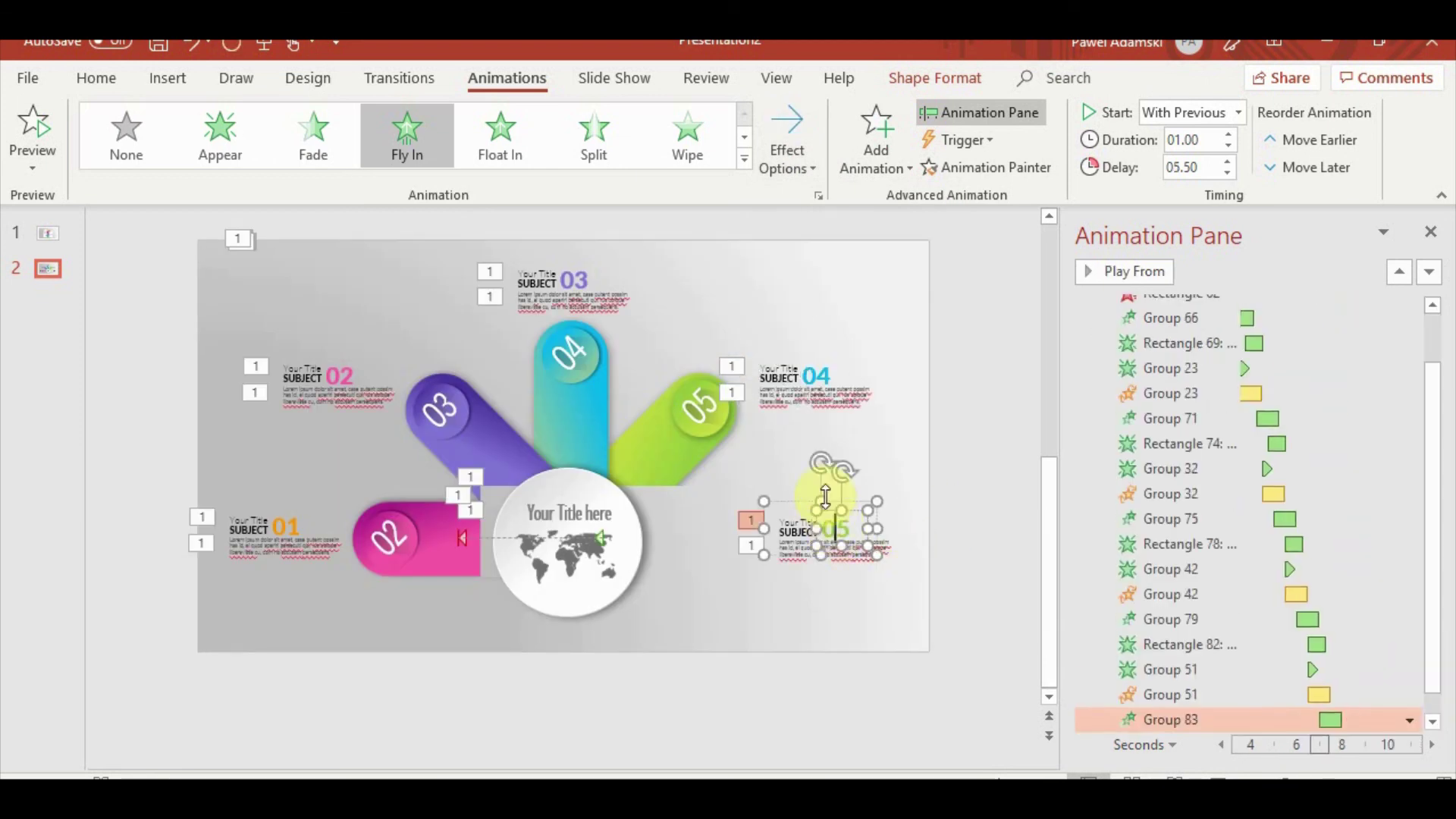
click(832, 495)
click(793, 168)
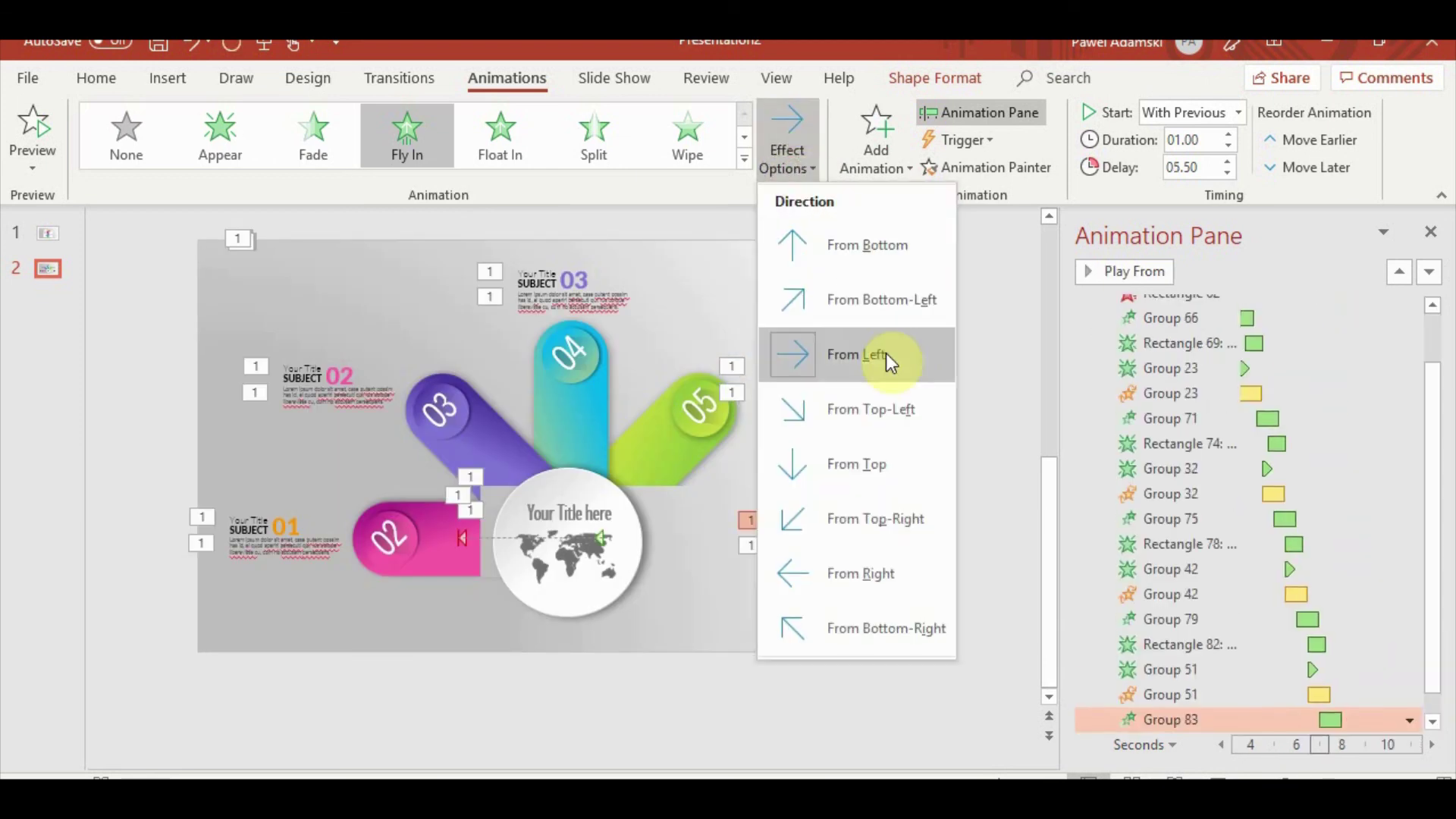
click(852, 565)
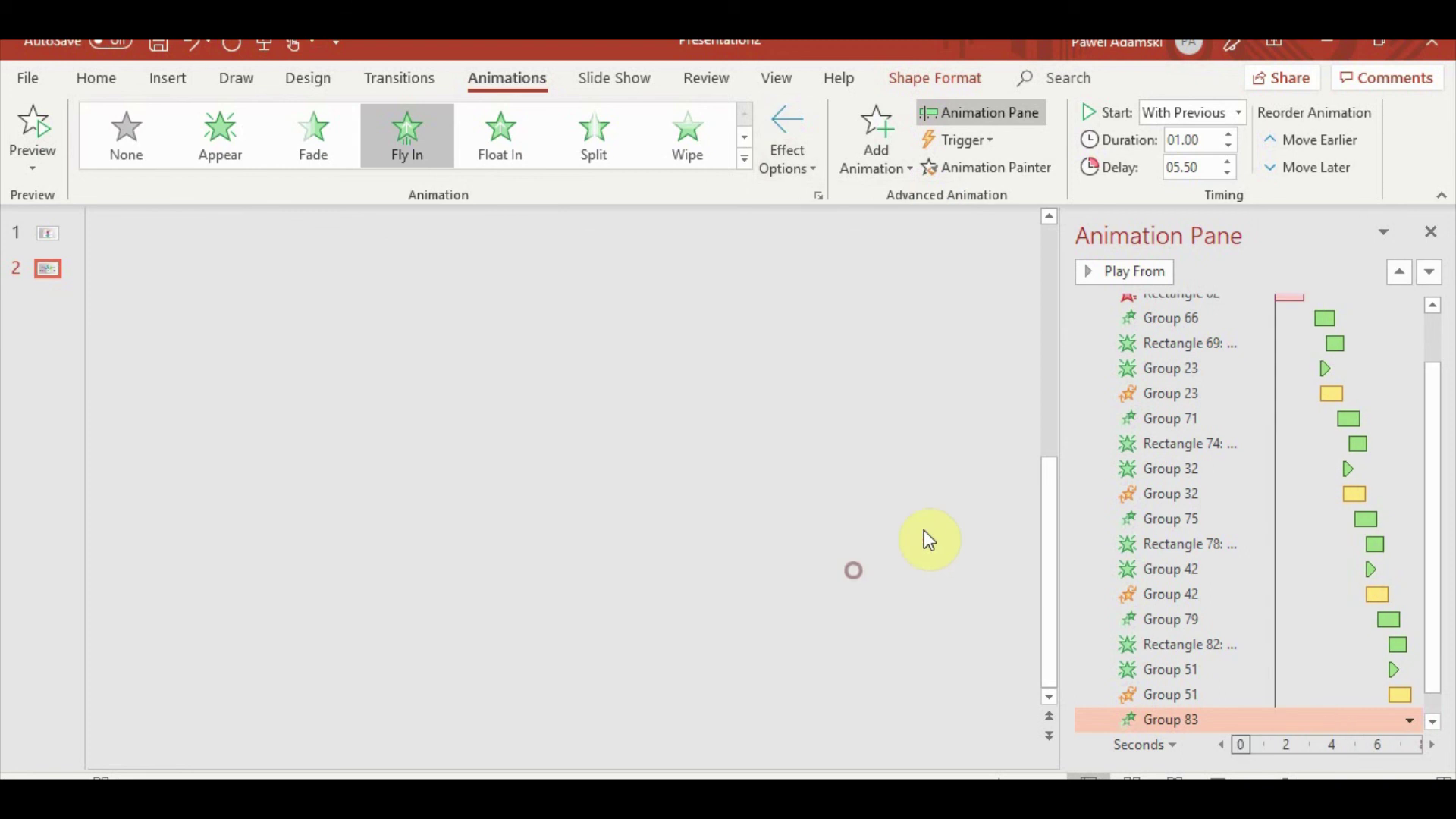
Make the SUBJECT 03 text fly in From Top
click(576, 252)
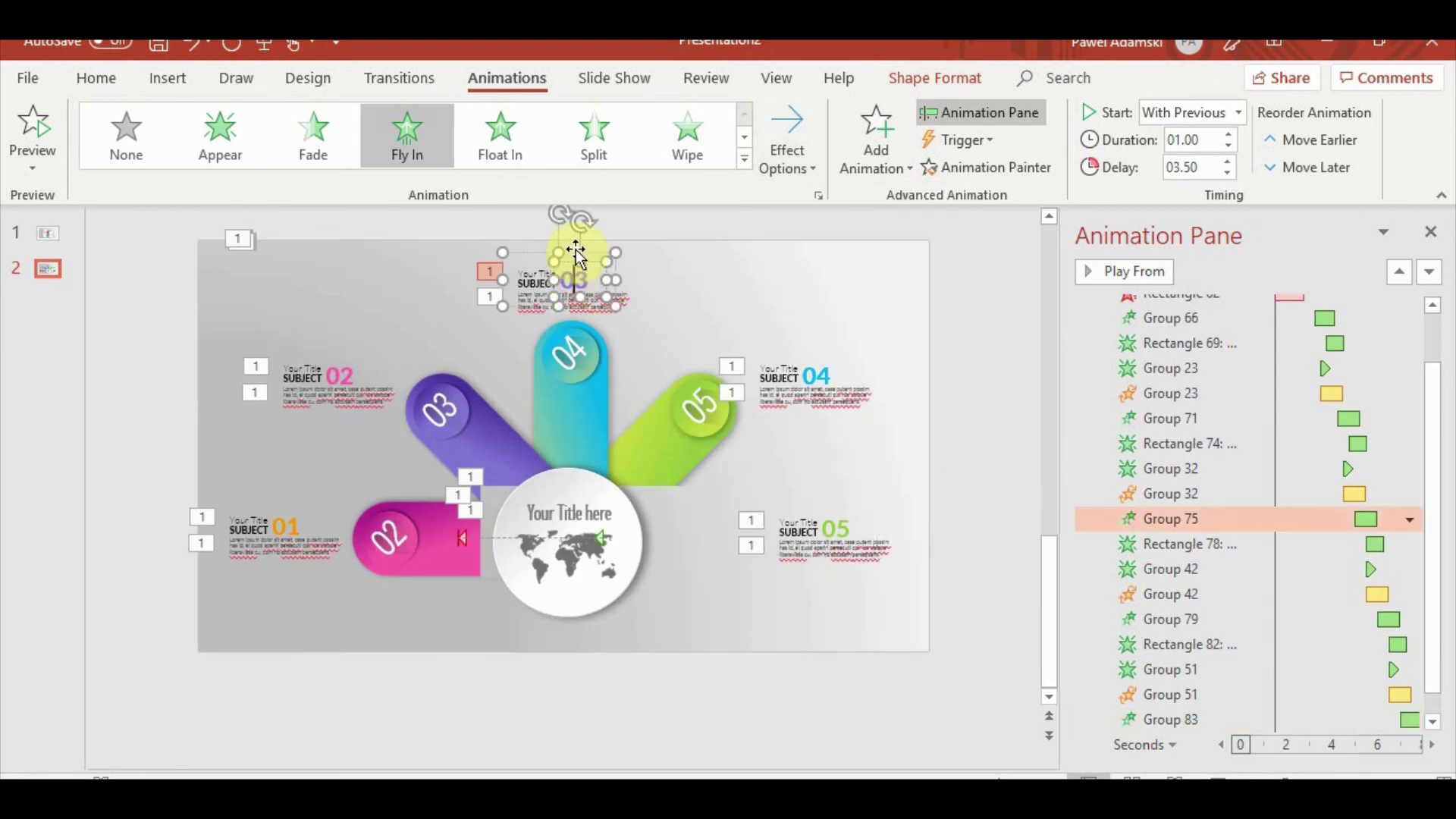
click(779, 170)
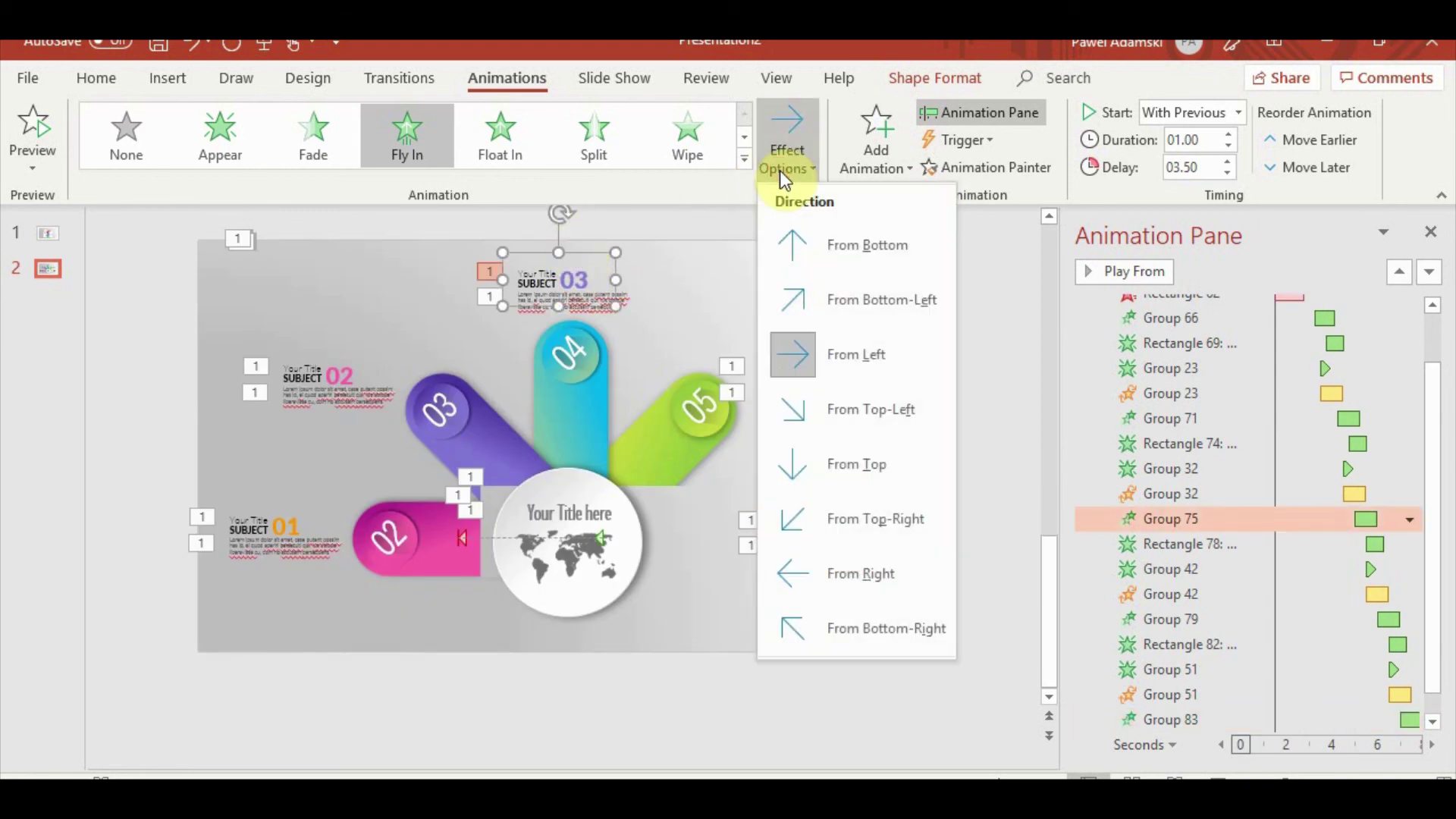
click(562, 272)
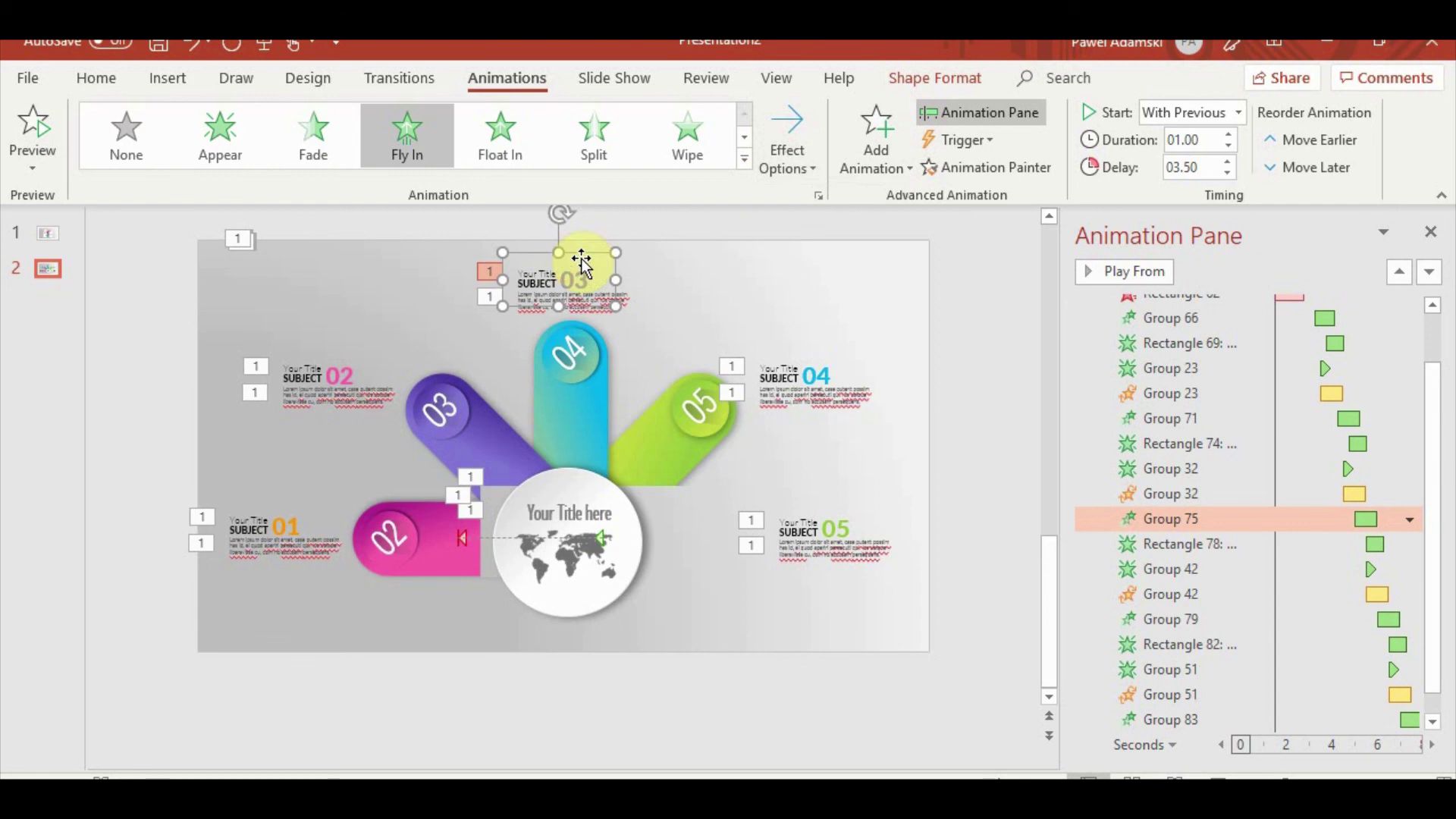
click(785, 152)
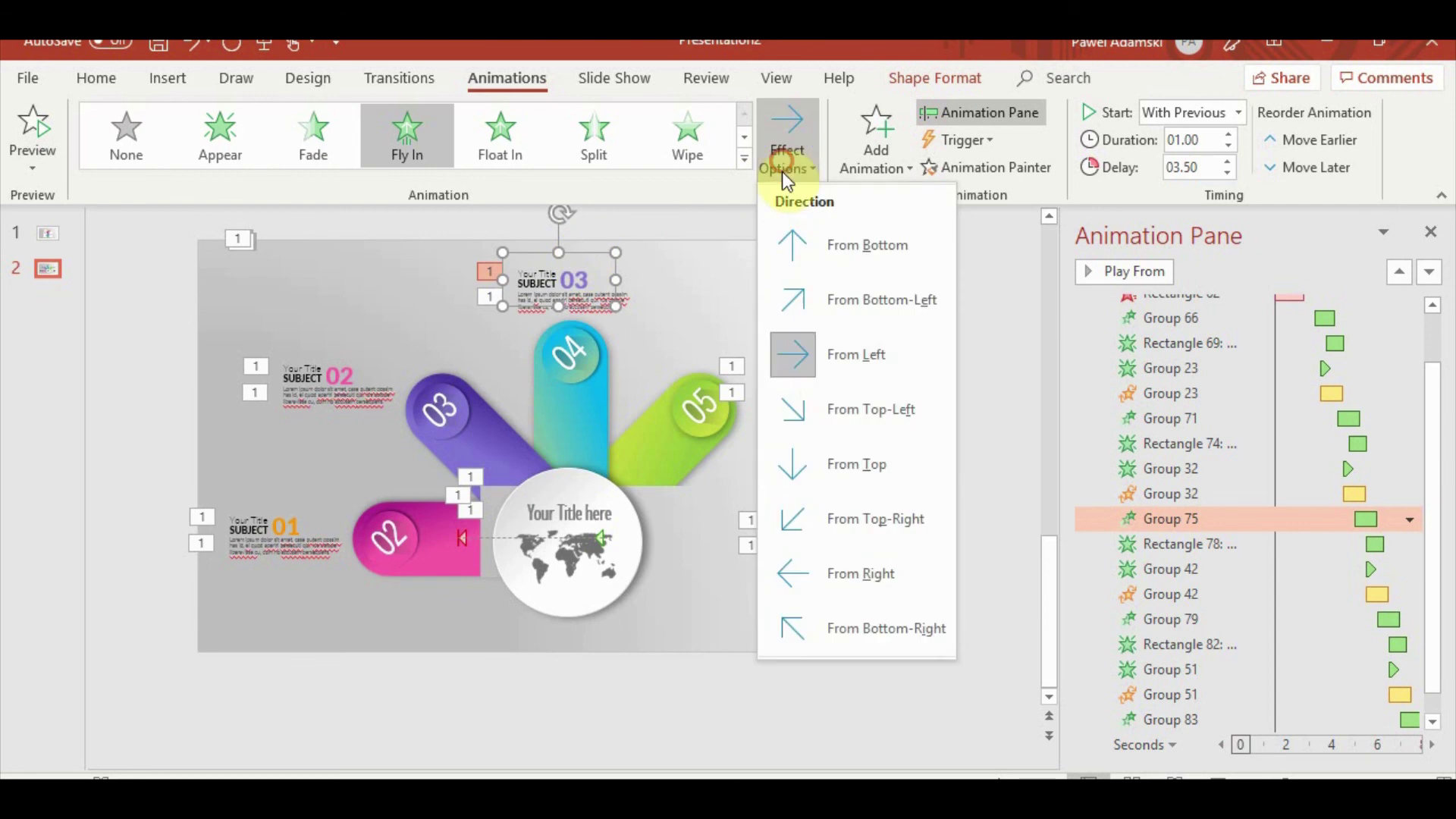
click(834, 461)
click(973, 463)
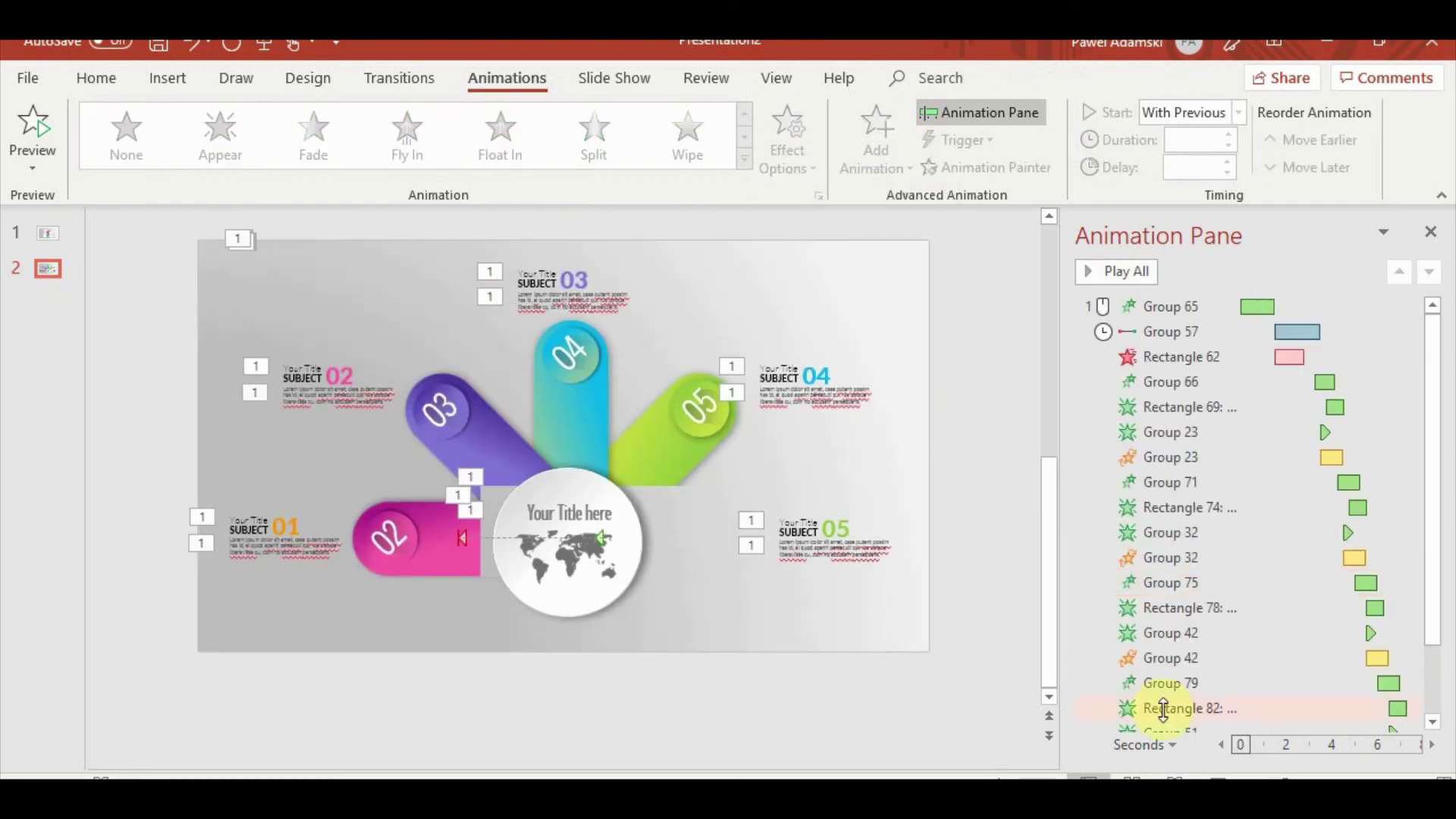
click(1214, 775)
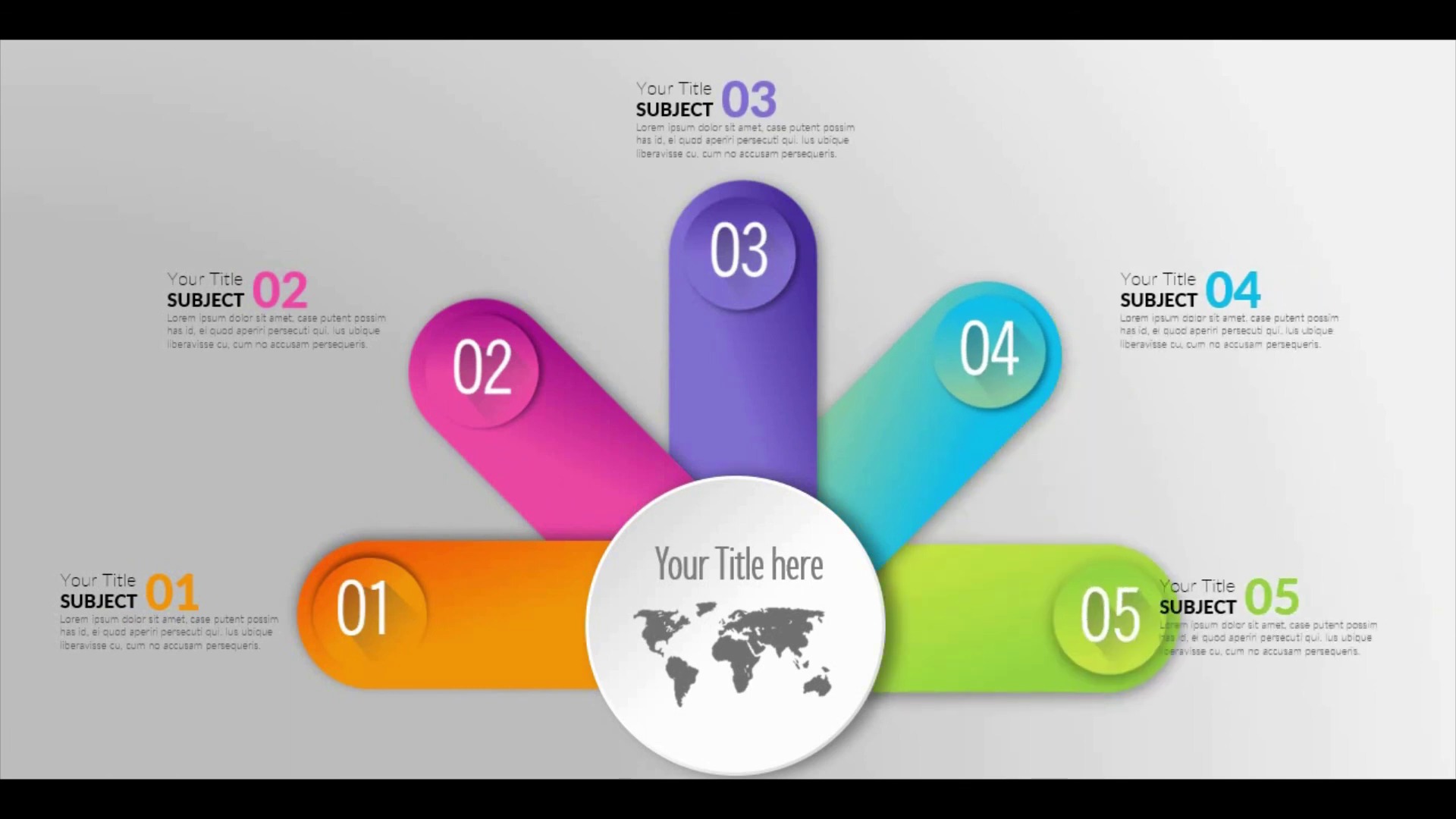
Leave the slide show and nudge the SUBJECT 05 text and title group slightly right
key(Escape)
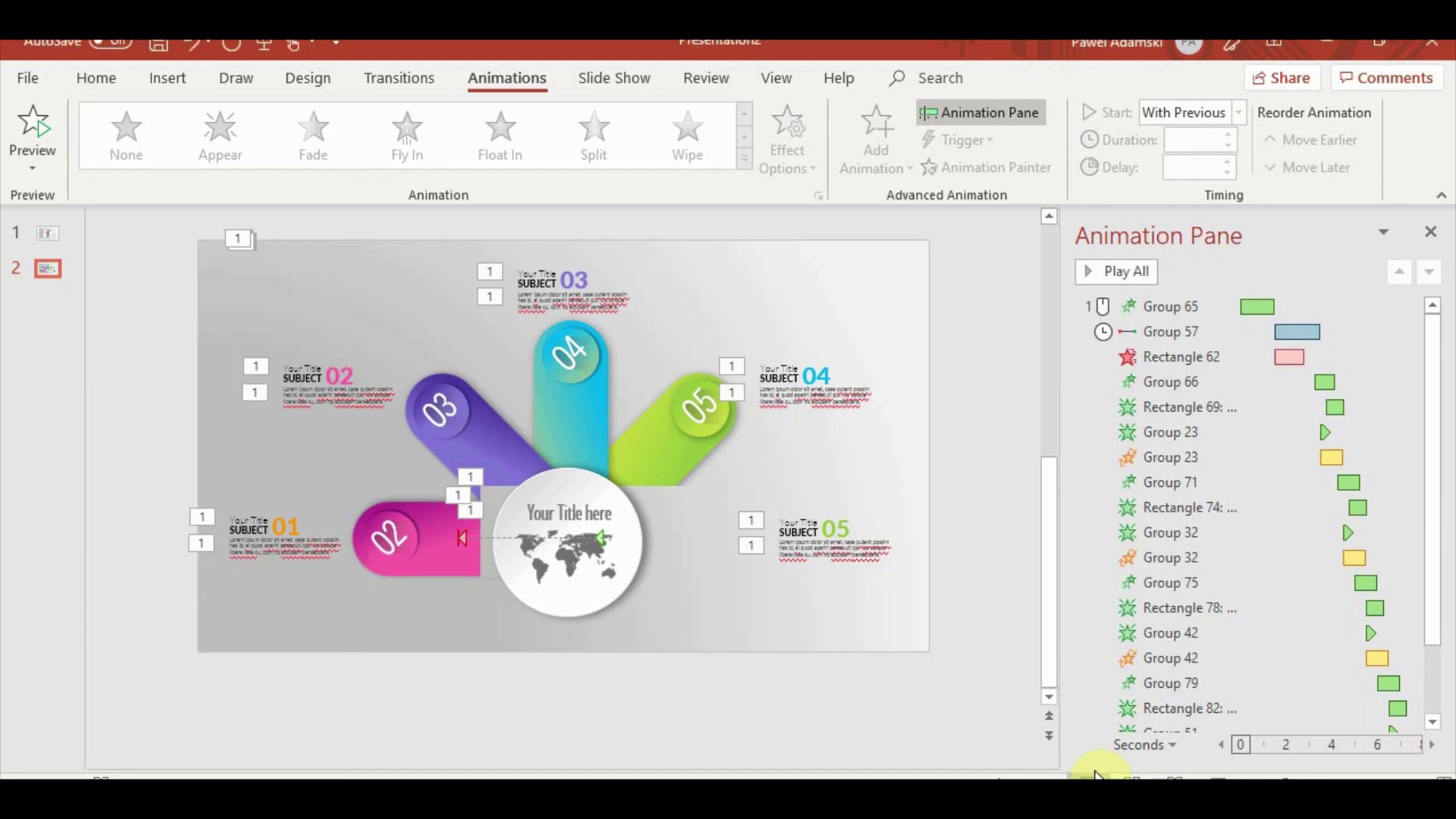
click(835, 512)
click(860, 578)
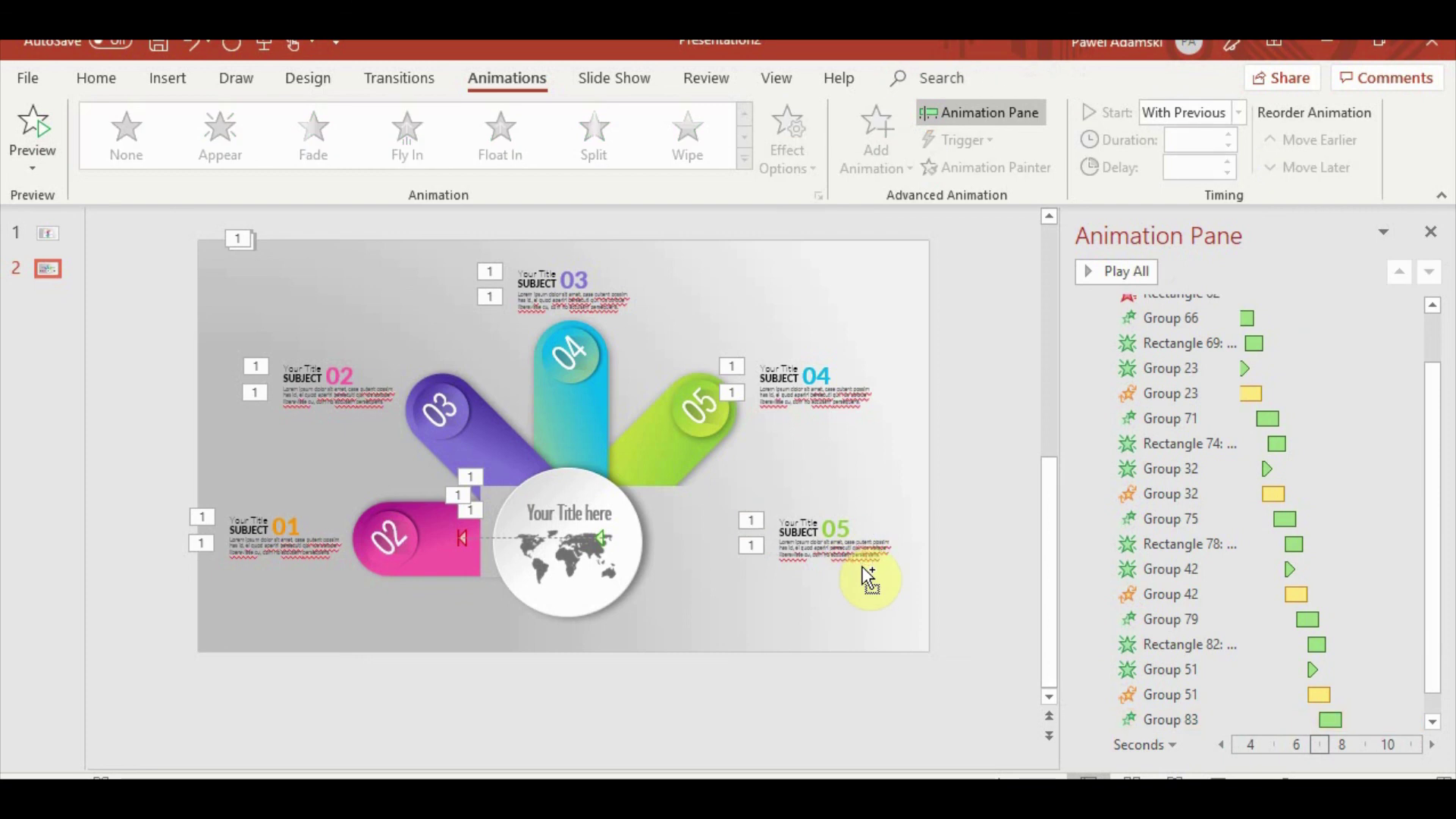
click(864, 562)
shift+click(813, 502)
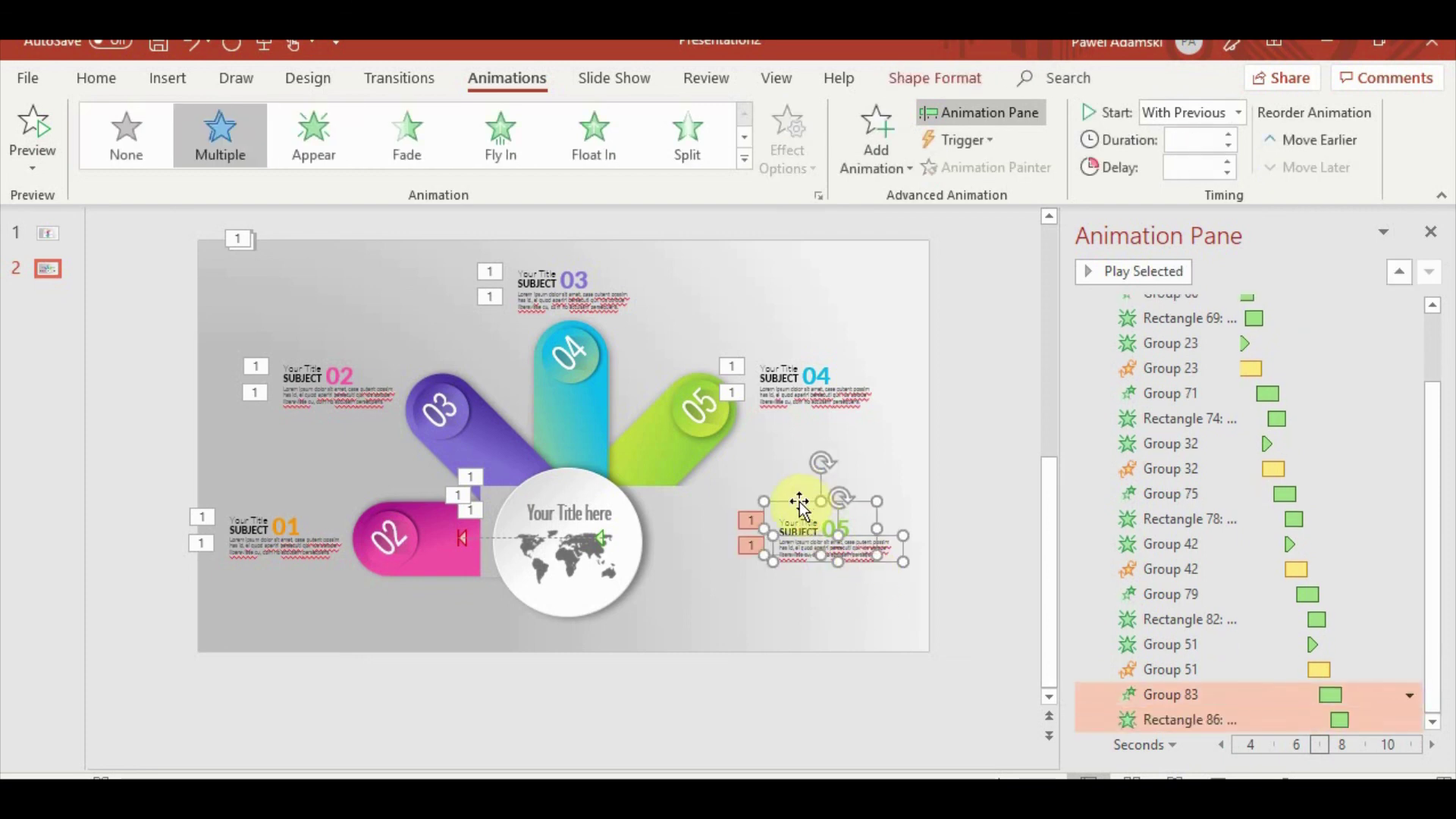
drag(799, 502, 810, 502)
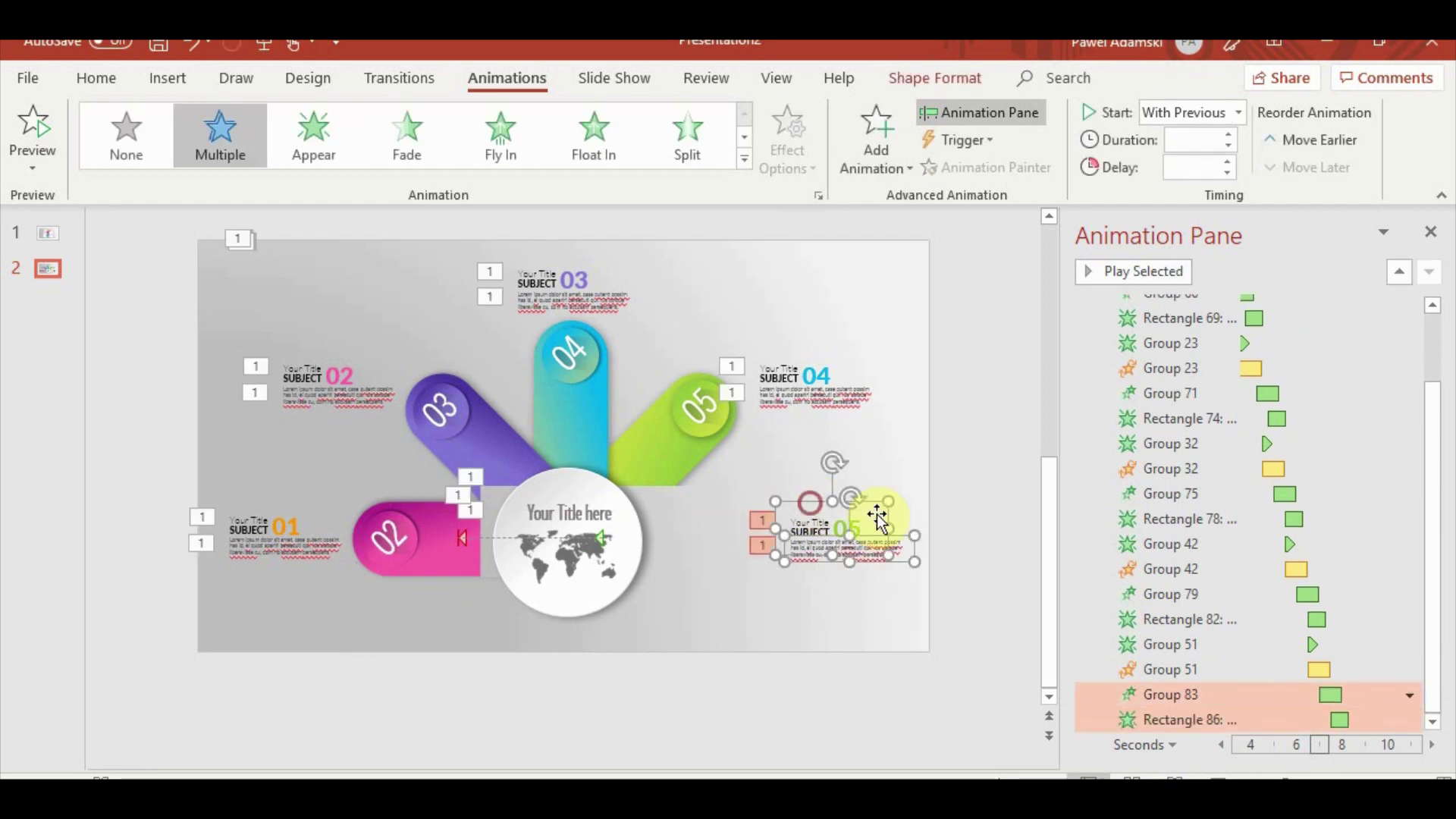
click(969, 528)
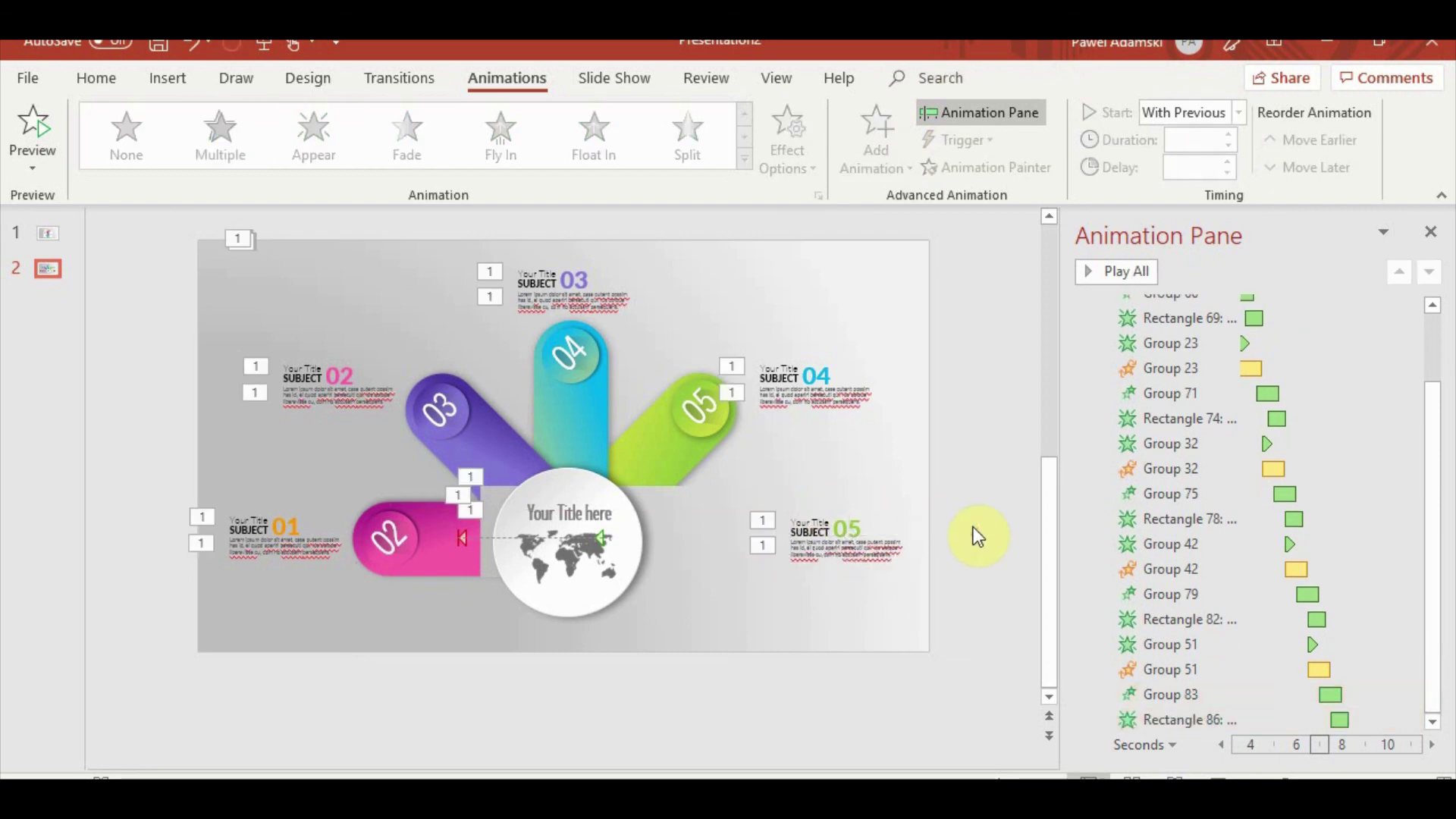
Delete the first slide, review the title circle's entrance animation, and start the slide show
click(47, 236)
key(Delete)
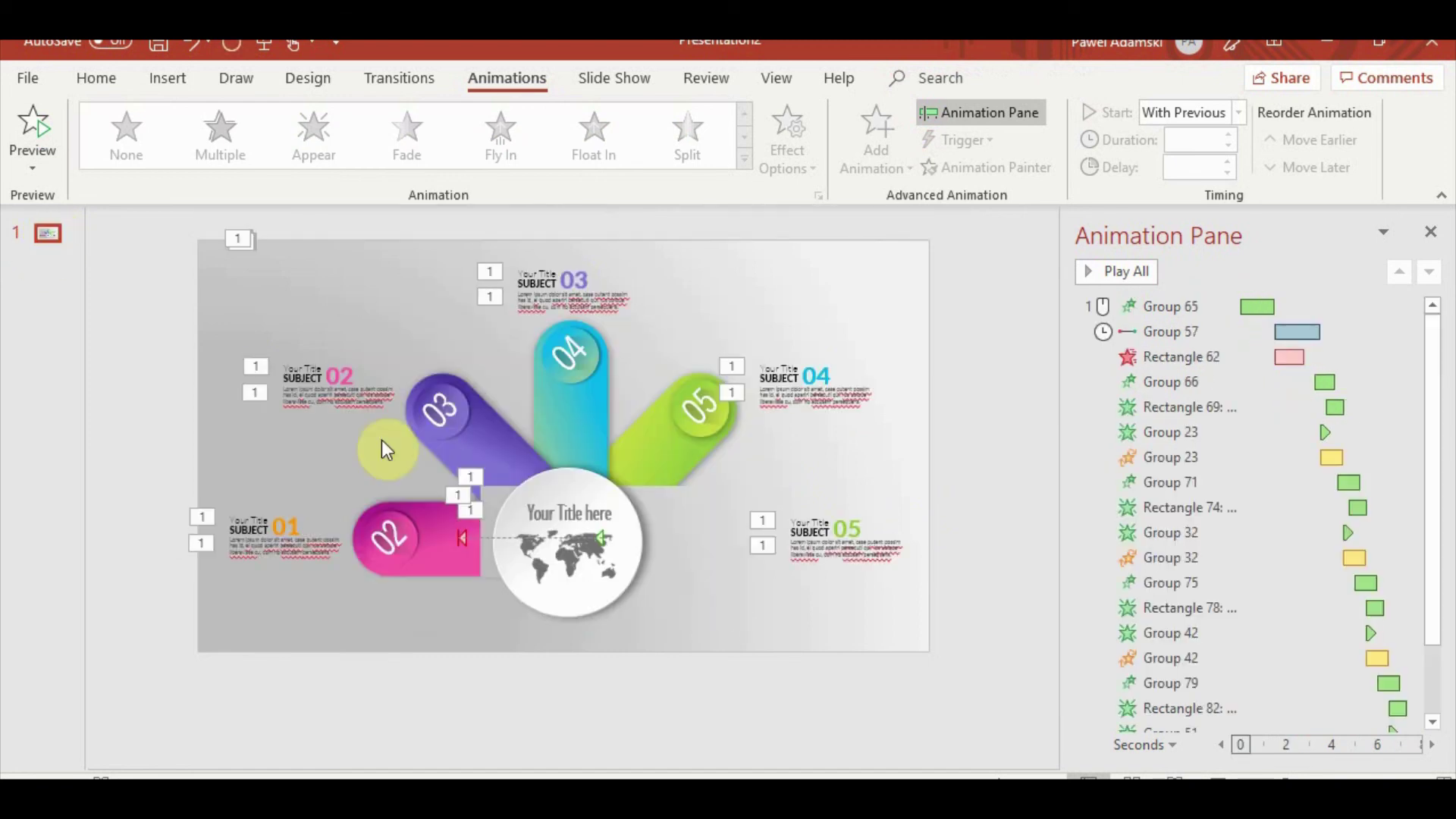
click(544, 606)
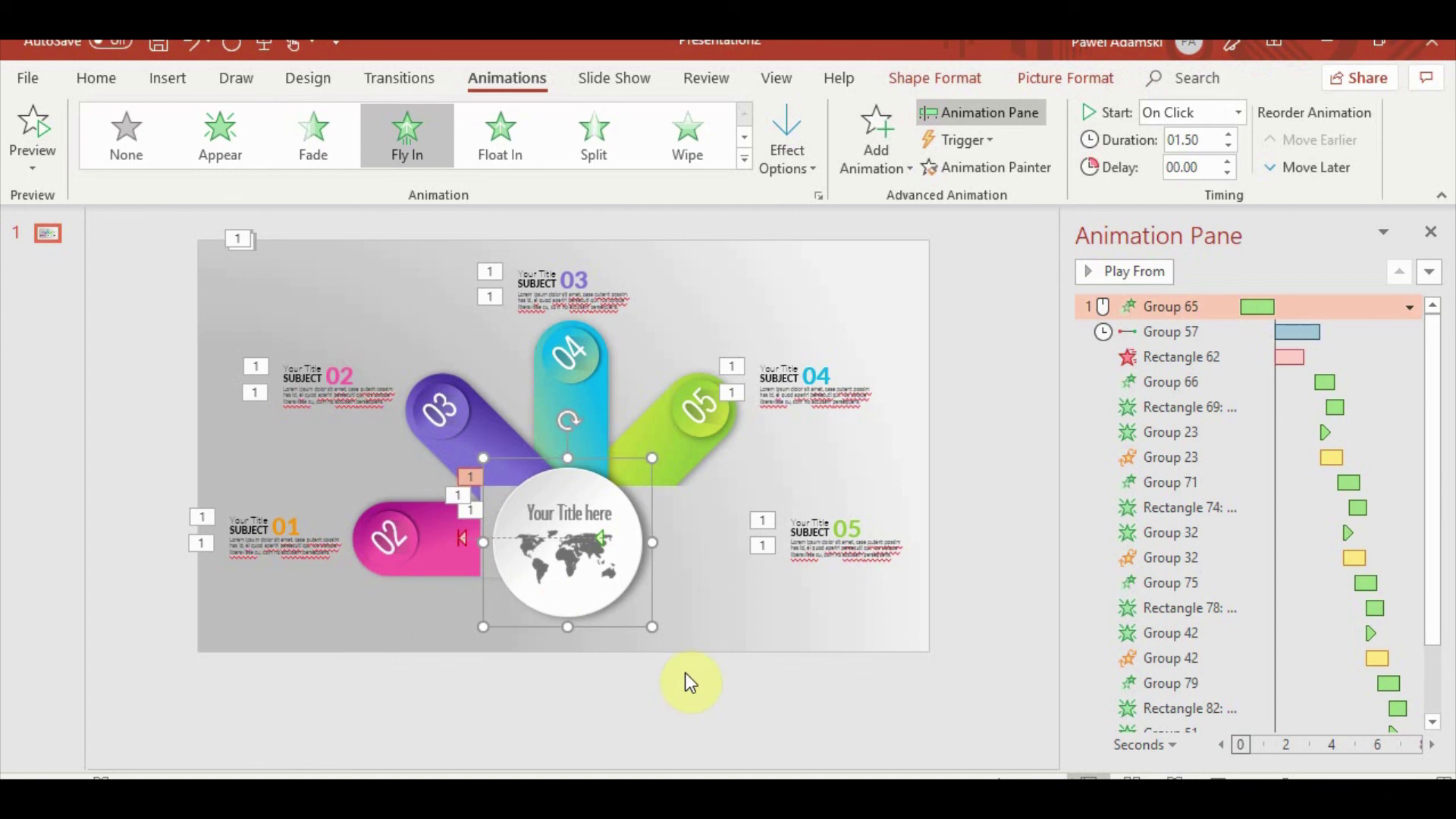
click(1212, 314)
click(1048, 498)
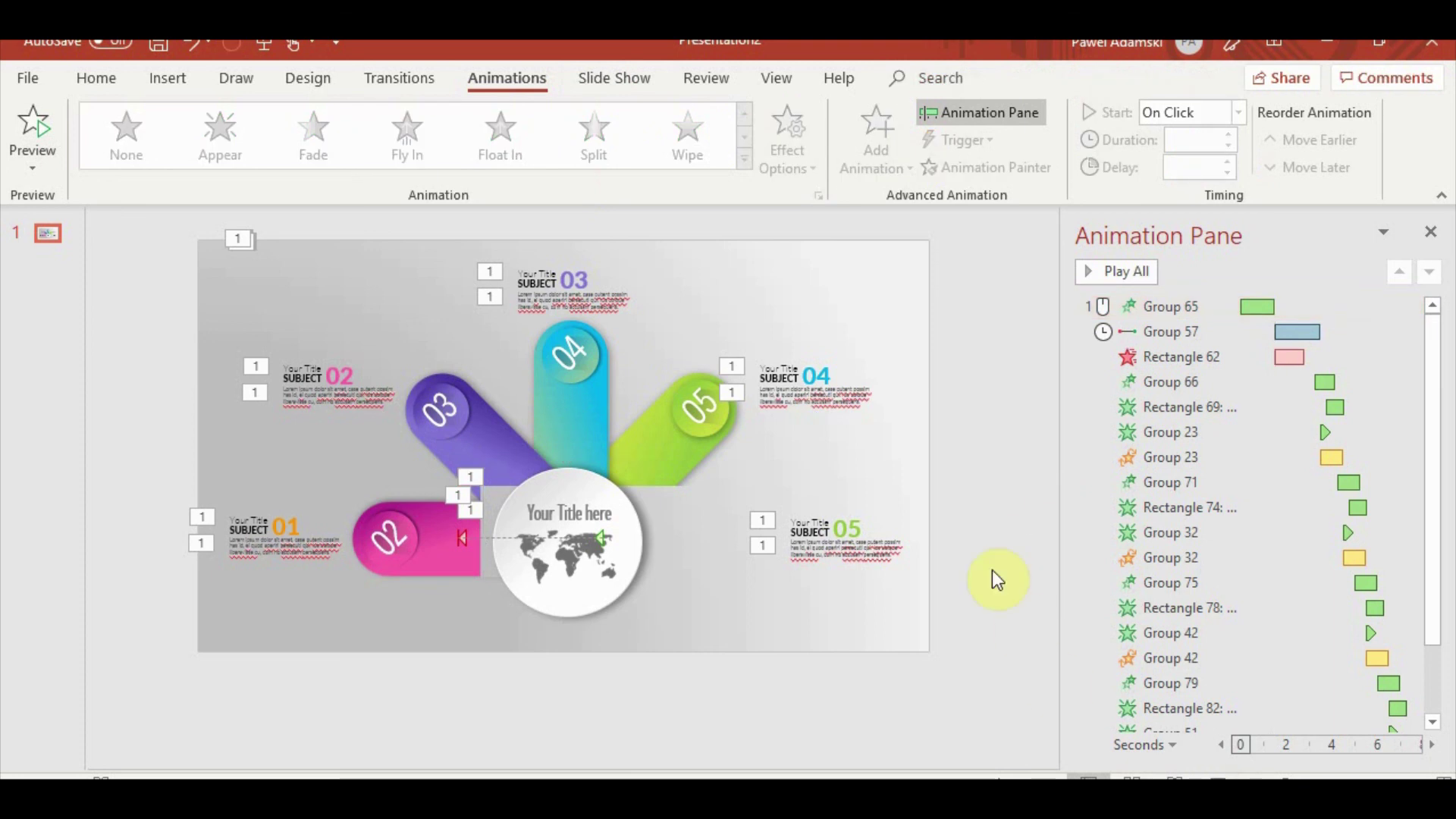
key(F5)
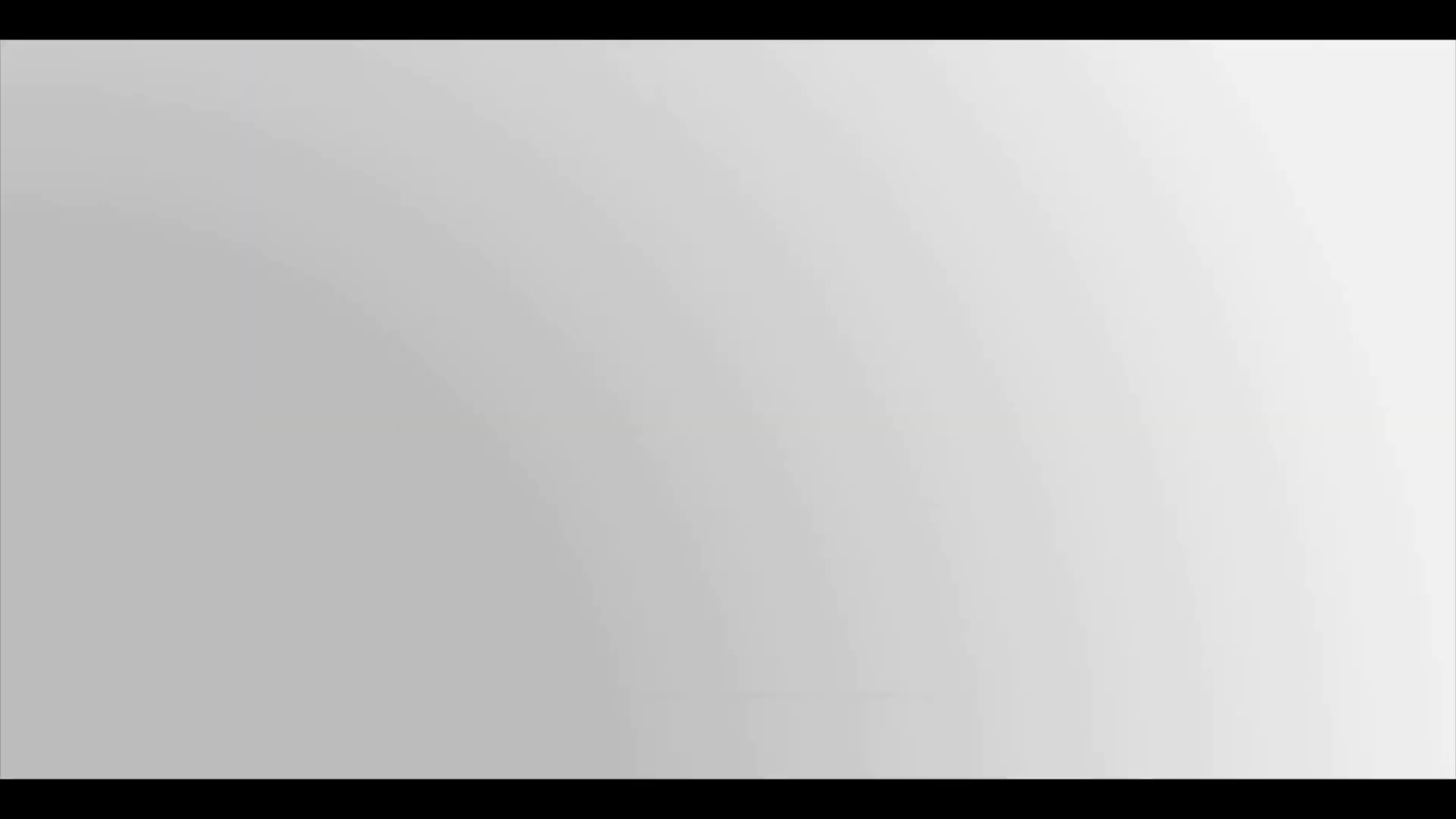